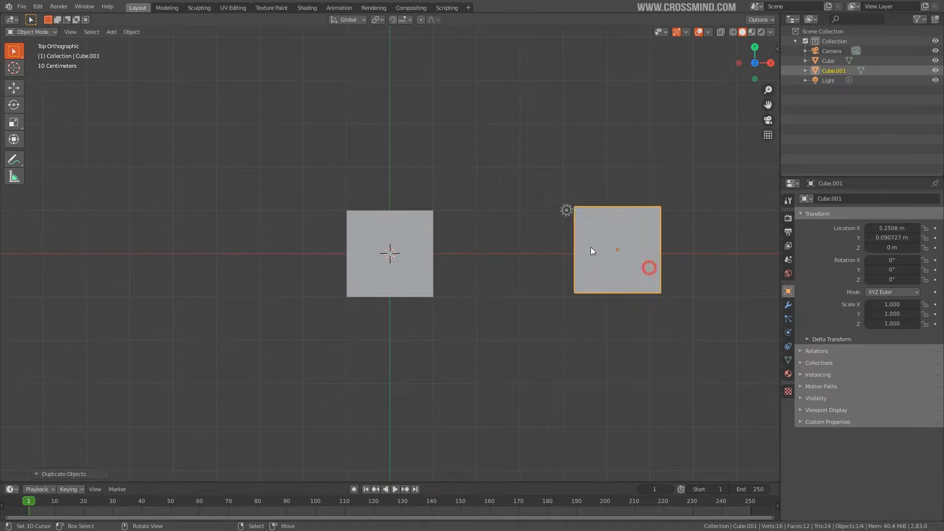
# Delete the light, and duplicate the two cubes to form a second row about 3.8 m away along negative Y
pyautogui.click(566, 213)
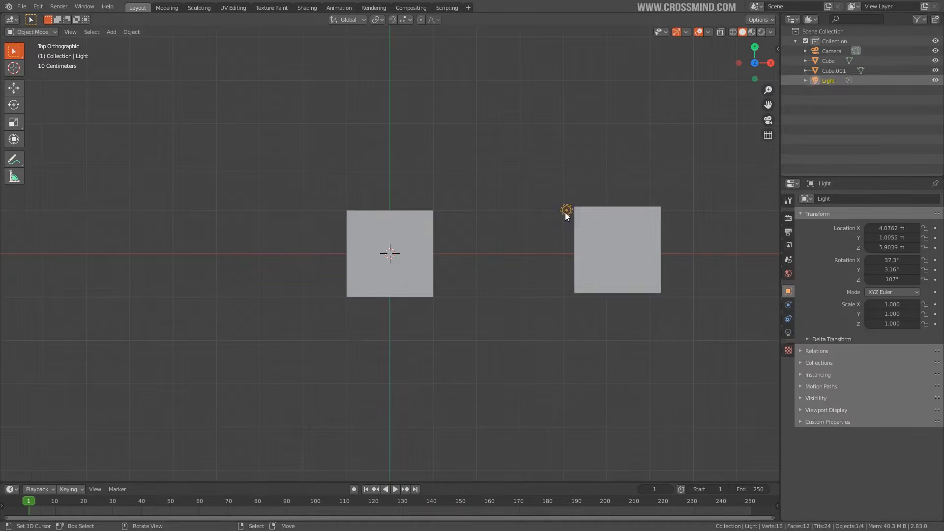
pyautogui.click(596, 246)
pyautogui.keyDown('shift'); pyautogui.moveTo(410, 282); pyautogui.dragTo(343, 244, button='middle'); pyautogui.keyUp('shift')
pyautogui.click(344, 244)
pyautogui.click(546, 212)
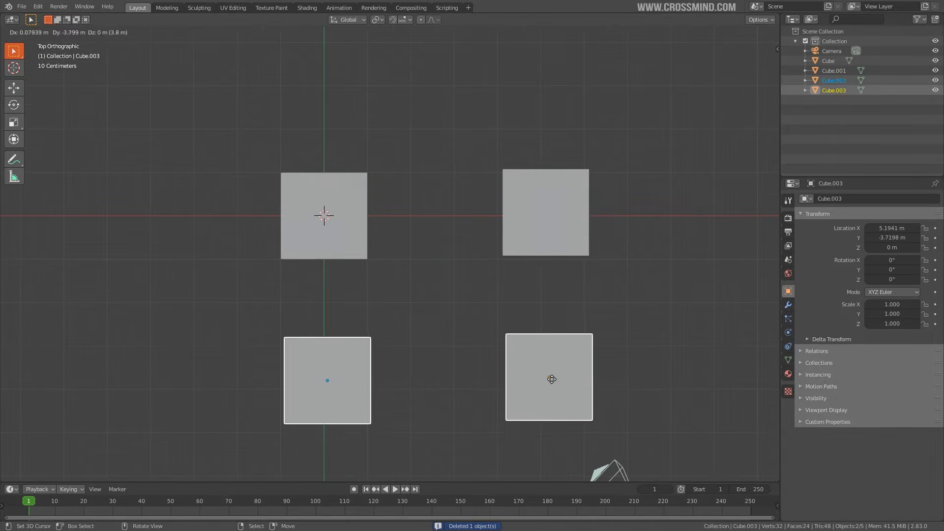
# Duplicate the cube at the origin, scale the copy to about 0.3, and place one small cube on each side of the original
pyautogui.keyDown('shift'); pyautogui.moveTo(319, 238); pyautogui.dragTo(331, 224, button='middle'); pyautogui.keyUp('shift')
pyautogui.click(331, 223)
pyautogui.hotkey('shift', 'd')
pyautogui.press('s')
pyautogui.click(282, 215)
pyautogui.hotkey('shift', 'd')
pyautogui.click(442, 209)
# Duplicate the small cube to both sides of each of the three remaining large cubes
pyautogui.hotkey('shift', 'd')
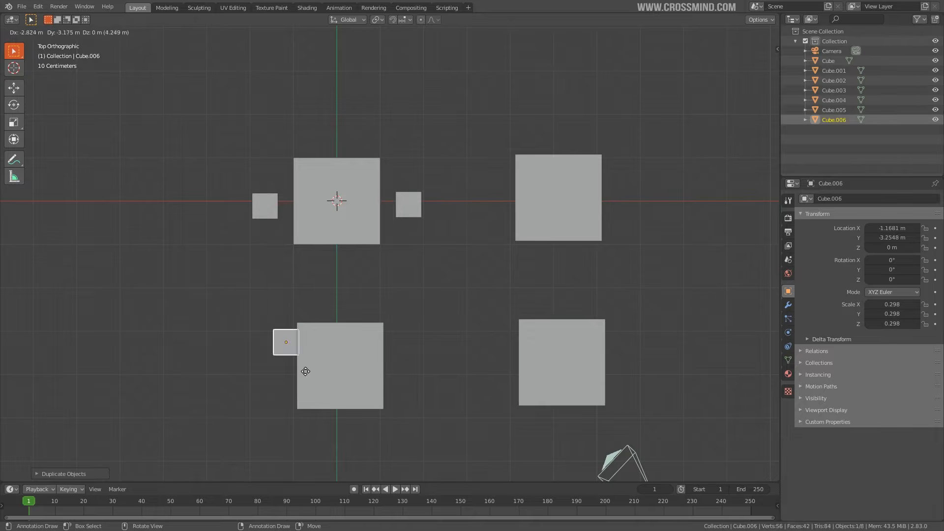
pyautogui.click(289, 397)
pyautogui.hotkey('shift', 'd')
pyautogui.click(447, 384)
pyautogui.hotkey('shift', 'd')
pyautogui.click(501, 388)
pyautogui.click(656, 383)
pyautogui.click(660, 160)
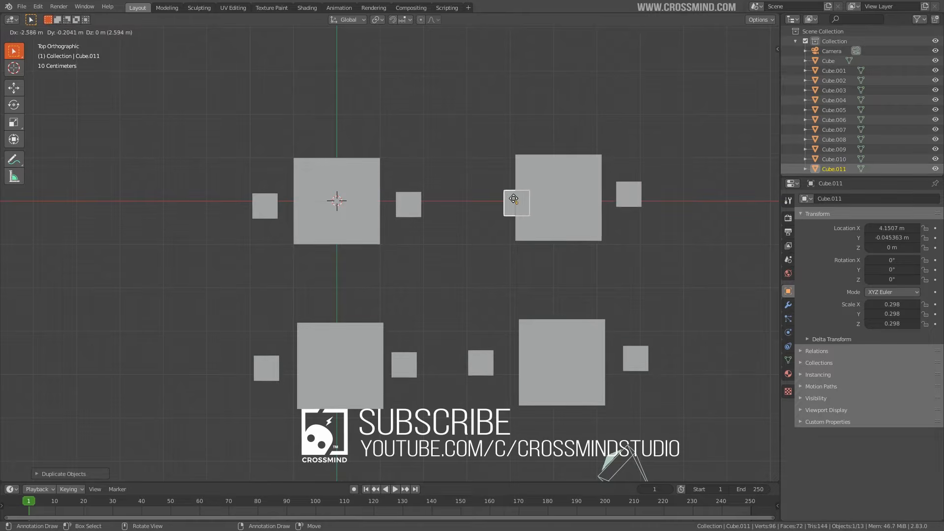
pyautogui.click(515, 207)
# Duplicate the upper-right large cube above the upper row and scale it to about 5.49 in X and 0.95 in Y and Z
pyautogui.click(522, 182)
pyautogui.hotkey('shift', 'd')
pyautogui.click(353, 65)
pyautogui.press('s')
pyautogui.press('x')
pyautogui.click(609, 105)
pyautogui.press('g')
pyautogui.click(607, 108)
pyautogui.press('s')
pyautogui.click(596, 109)
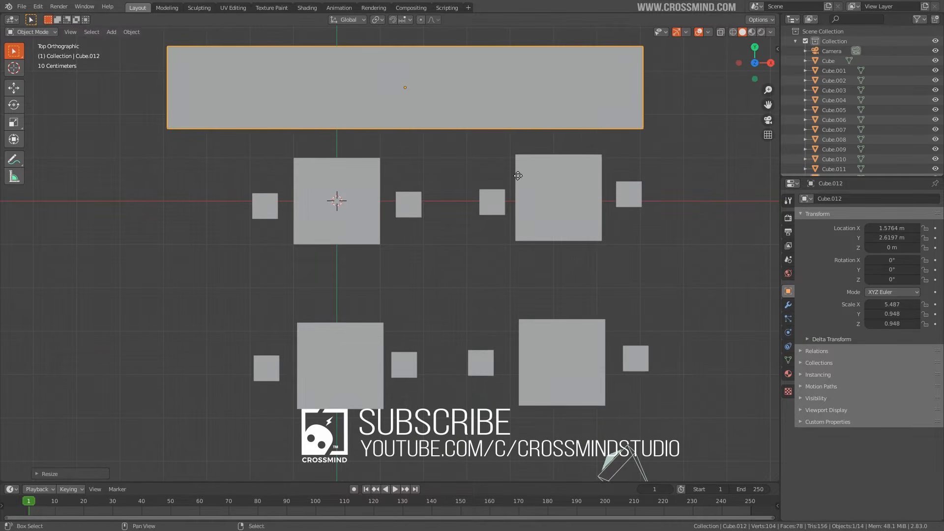
# Duplicate the long bar and place the copy along the left side of the cube layout
pyautogui.hotkey('shift', 'd')
pyautogui.click(183, 422)
pyautogui.scroll(-2, 484, 303)
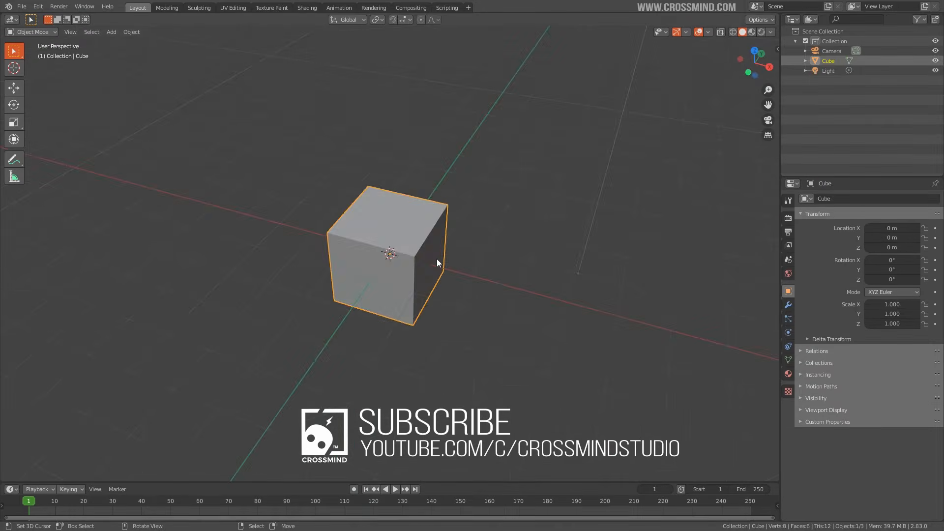
# In top view, duplicate the default cube to about 5.11 m along X and delete the light
pyautogui.press('KP_7')
pyautogui.hotkey('shift', 'd')
pyautogui.click(649, 266)
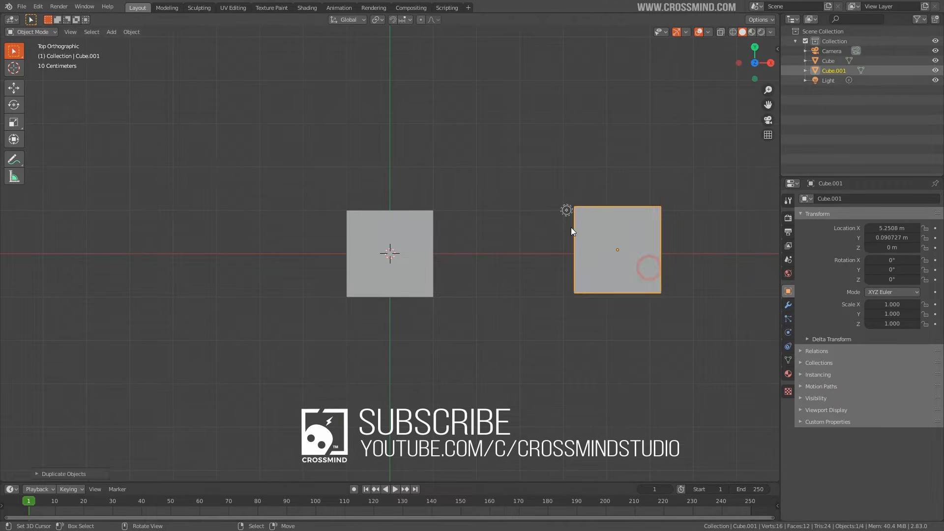
pyautogui.click(566, 212)
pyautogui.press('Delete')
pyautogui.moveTo(594, 245); pyautogui.dragTo(588, 244)
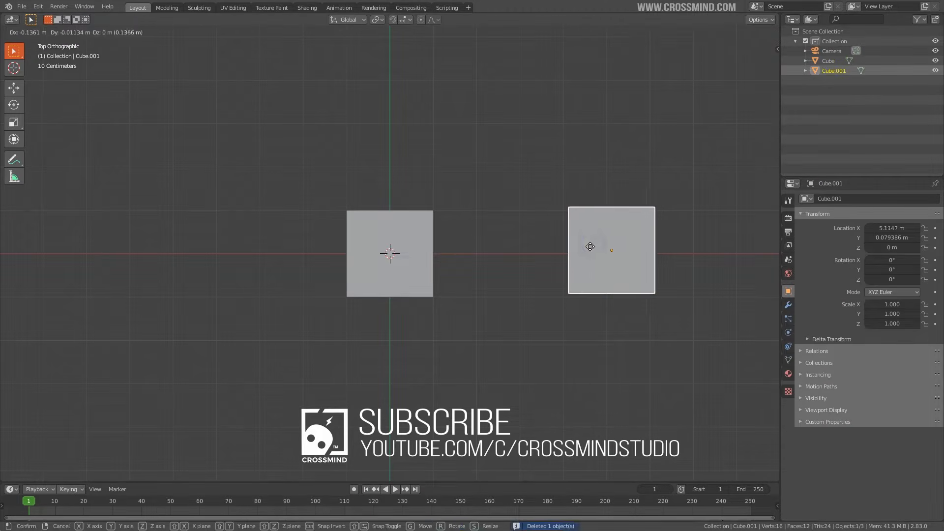
pyautogui.keyDown('shift'); pyautogui.moveTo(588, 245); pyautogui.dragTo(515, 218, button='middle'); pyautogui.keyUp('shift')
# Duplicate both cubes as a second row and place copies scaled to about 0.3 on both sides of every large cube
pyautogui.press('a')
pyautogui.hotkey('shift', 'd')
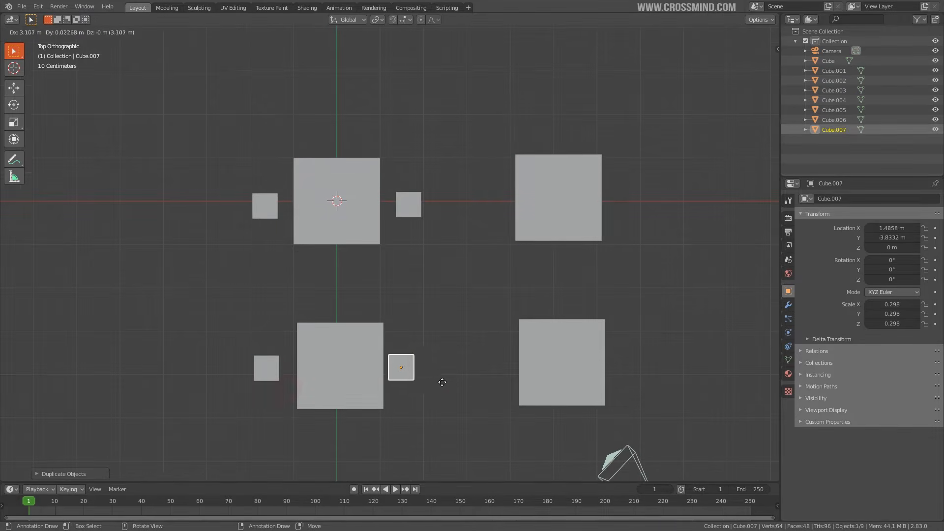
pyautogui.click(445, 383)
pyautogui.hotkey('shift', 'd')
# Copy the upper-right large cube above the layout and stretch it along X into a long bar, with an X scale of about 5.49
pyautogui.click(546, 192)
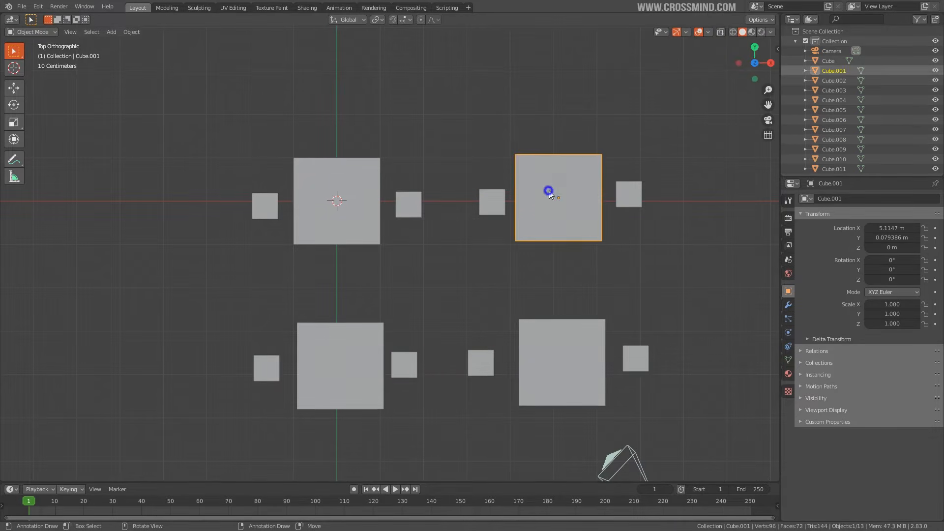
pyautogui.hotkey('shift', 'd')
pyautogui.click(391, 87)
pyautogui.press('s')
pyautogui.press('x')
pyautogui.click(590, 100)
# Duplicate the long bar, rotate the copy about -90° around Z, and place it at about X -4.93 m, Y -2.93 m
pyautogui.hotkey('shift', 'd')
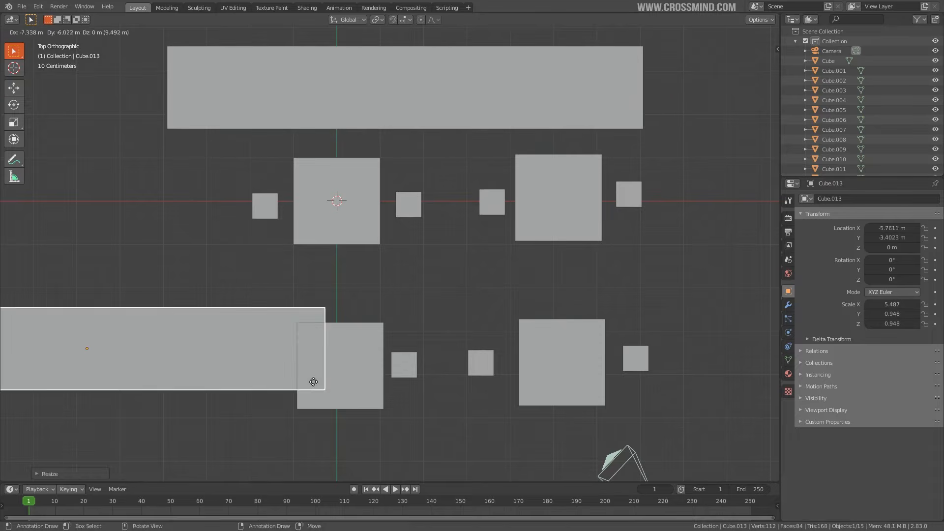
pyautogui.press('r')
pyautogui.click(193, 416)
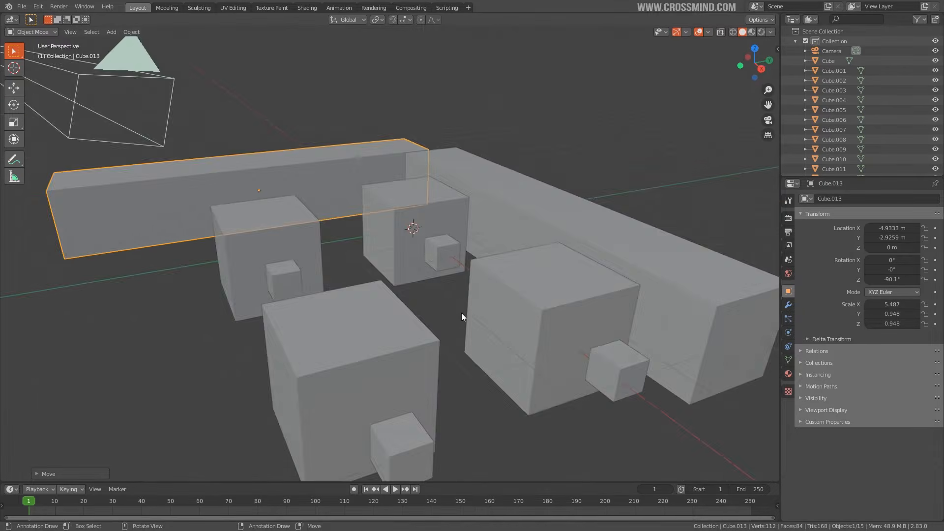
# Look through the camera with Lock Camera to View enabled and reframe the shot on the block layout
pyautogui.moveTo(461, 312); pyautogui.dragTo(425, 259, button='middle')
pyautogui.press('KP_0')
pyautogui.press('n')
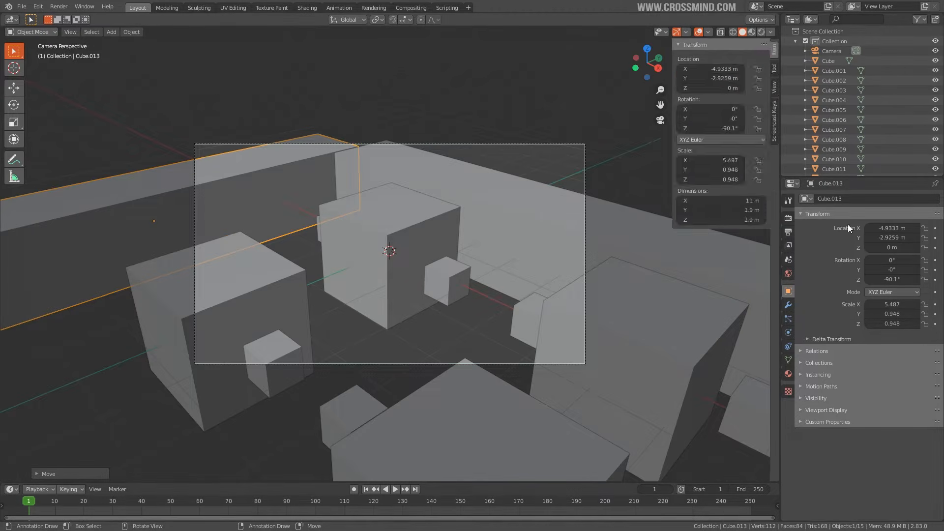
pyautogui.click(774, 69)
pyautogui.click(774, 87)
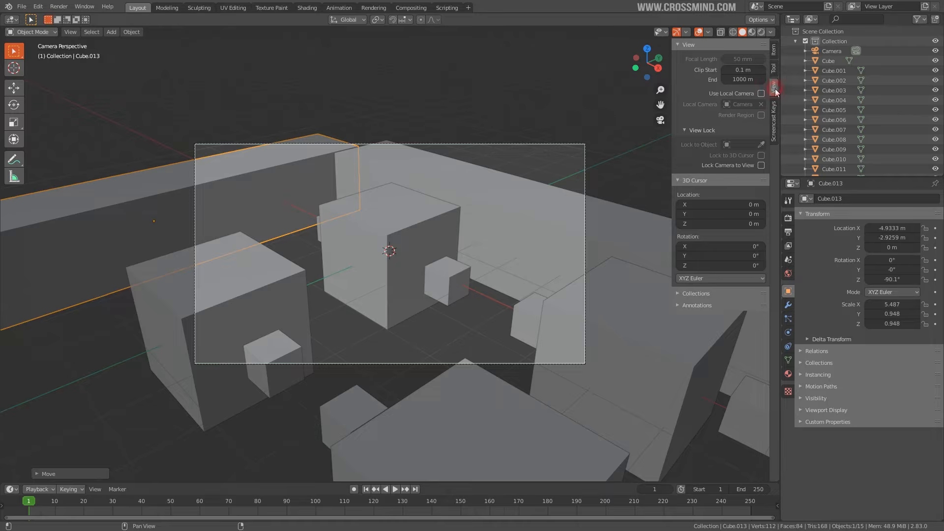
pyautogui.click(761, 165)
pyautogui.moveTo(423, 265); pyautogui.dragTo(411, 251, button='middle')
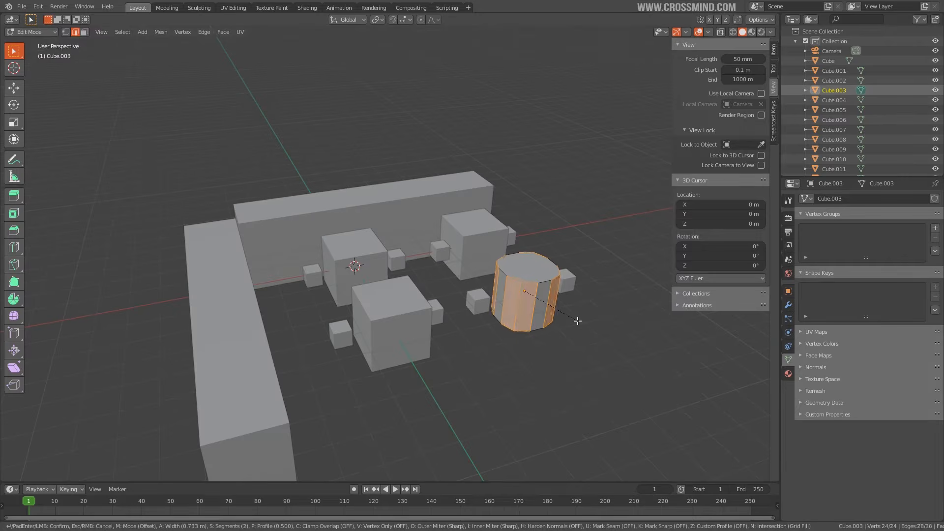
# Bevel the large cubes' vertical edges by about 0.73 m into cylinders and scale the two long bars up into taller walls
pyautogui.click(581, 320)
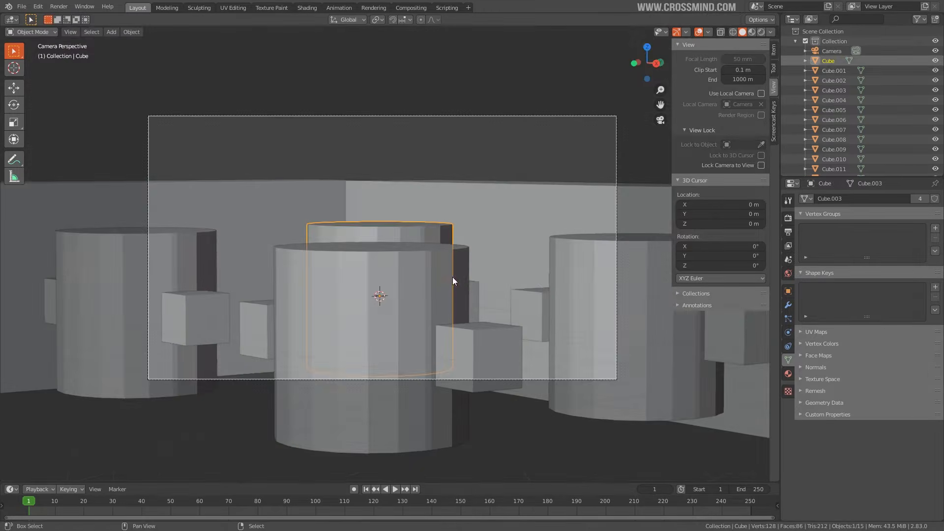
pyautogui.scroll(-1, 452, 280)
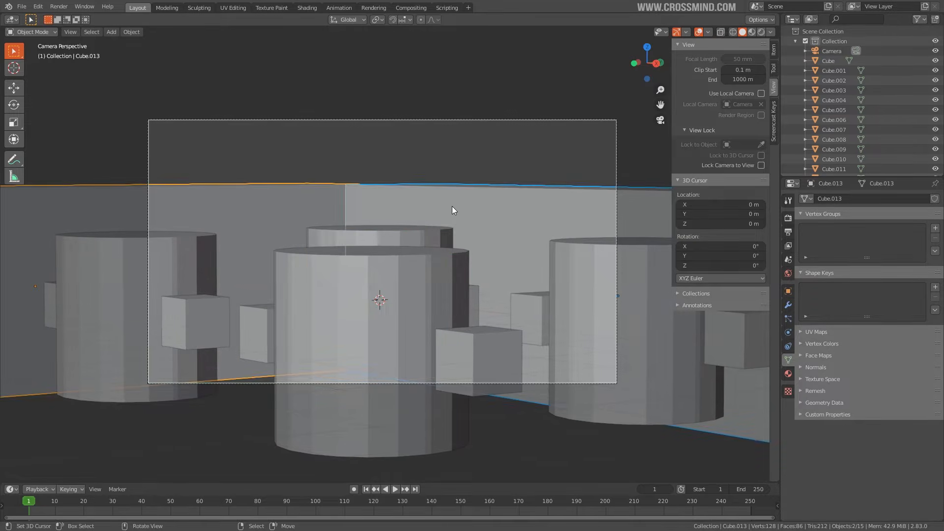
pyautogui.press('s')
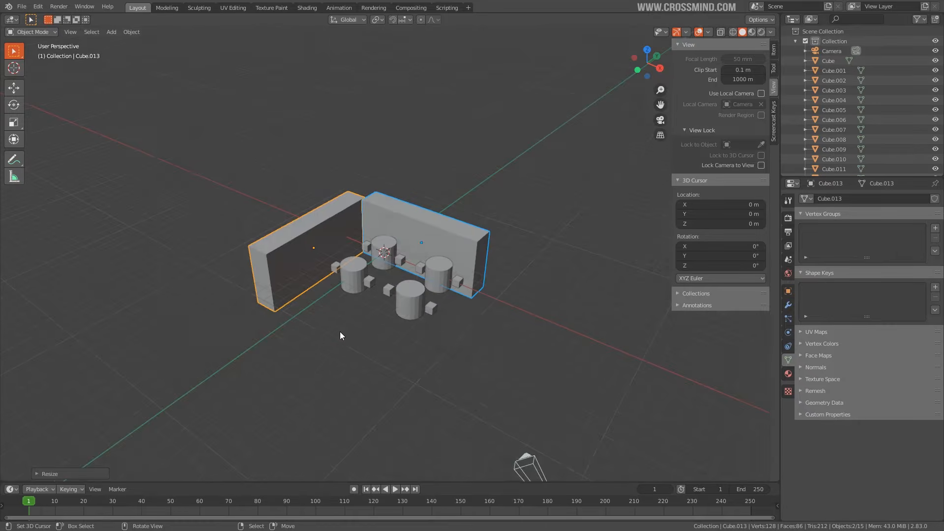
# Add a plane, scale it to cover the layout, and lower it along Z to form the floor
pyautogui.scroll(2, 370, 323)
pyautogui.hotkey('shift', 'a')
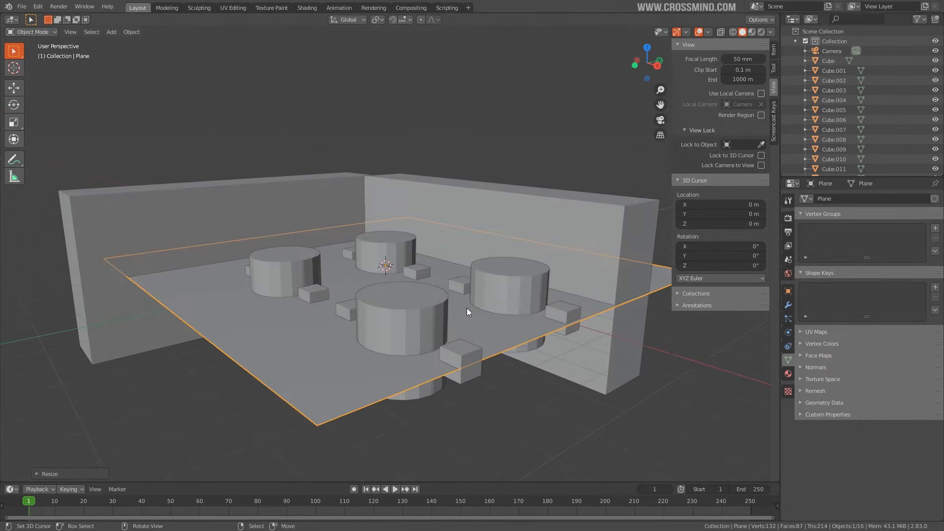
pyautogui.press('g')
pyautogui.press('z')
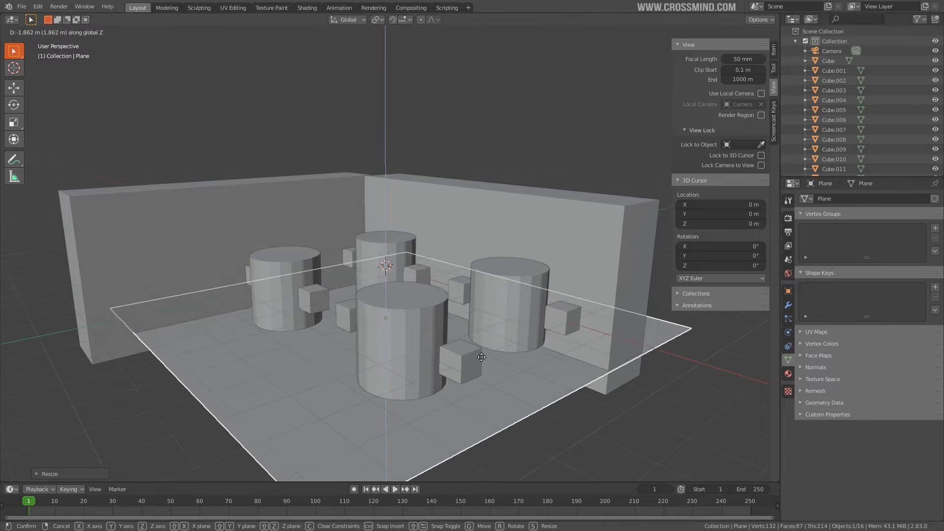
pyautogui.click(486, 337)
# In the camera view, enable Cavity shading and turn off the viewport overlays
pyautogui.press('KP_0')
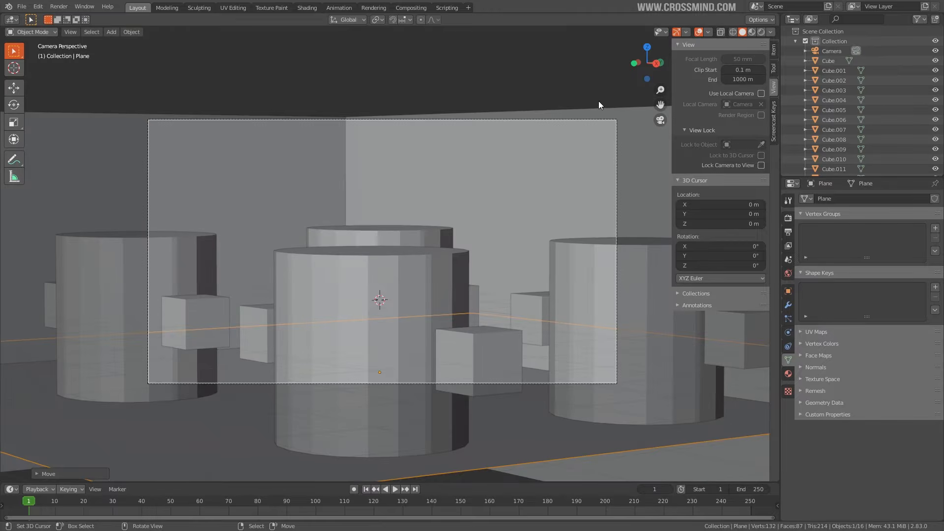
pyautogui.click(771, 32)
pyautogui.click(730, 257)
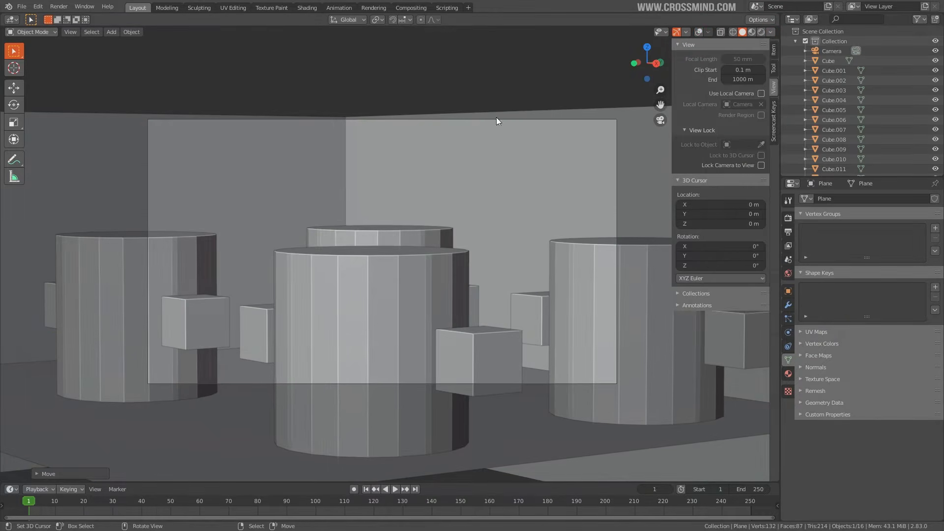
# Scale the small cube beside the left cylinder about 2.5 times along Z and lower it onto the floor
pyautogui.scroll(2, 343, 251)
pyautogui.click(179, 333)
pyautogui.press('s')
pyautogui.press('z')
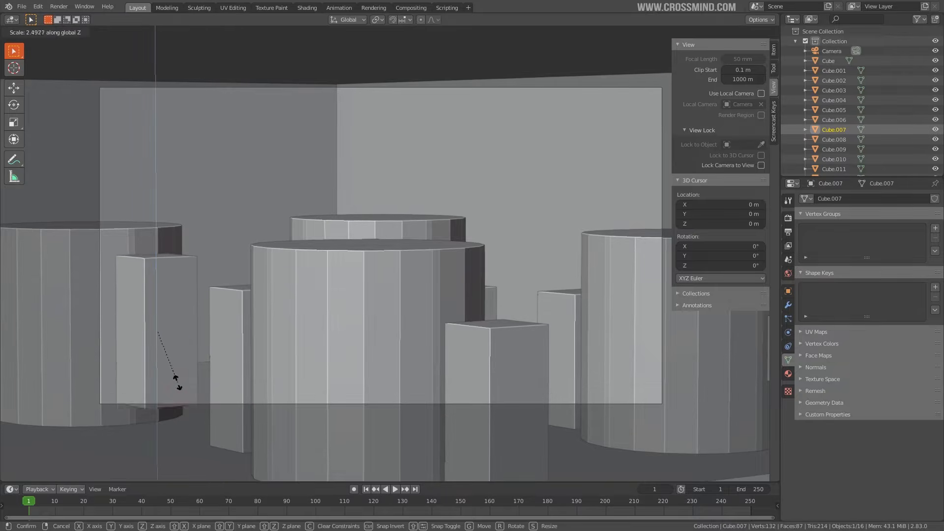
pyautogui.click(177, 383)
pyautogui.press('g')
pyautogui.press('z')
pyautogui.click(179, 435)
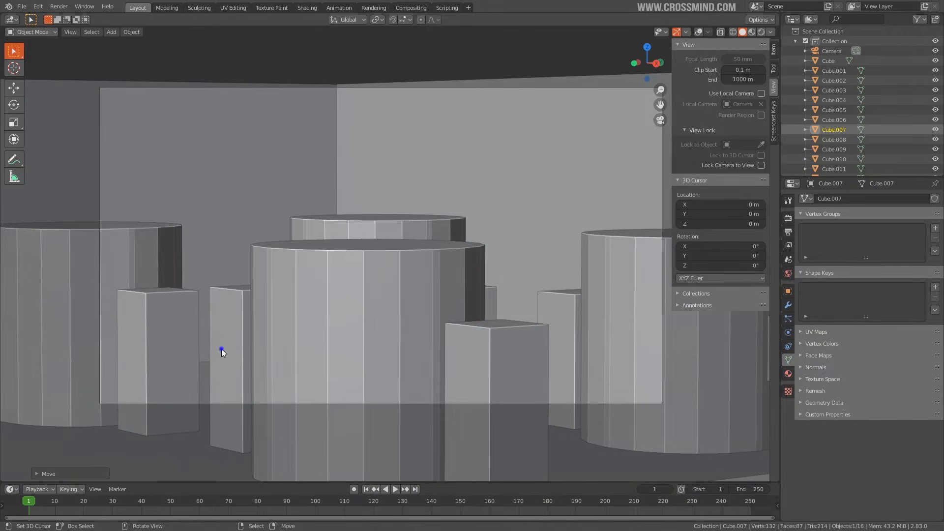
# Nudge the tall block beside the front cylinder slightly to the right in the camera view
pyautogui.keyDown('shift'); pyautogui.moveTo(376, 328); pyautogui.dragTo(394, 287, button='middle'); pyautogui.keyUp('shift')
pyautogui.click(353, 301)
pyautogui.moveTo(454, 338); pyautogui.dragTo(460, 337)
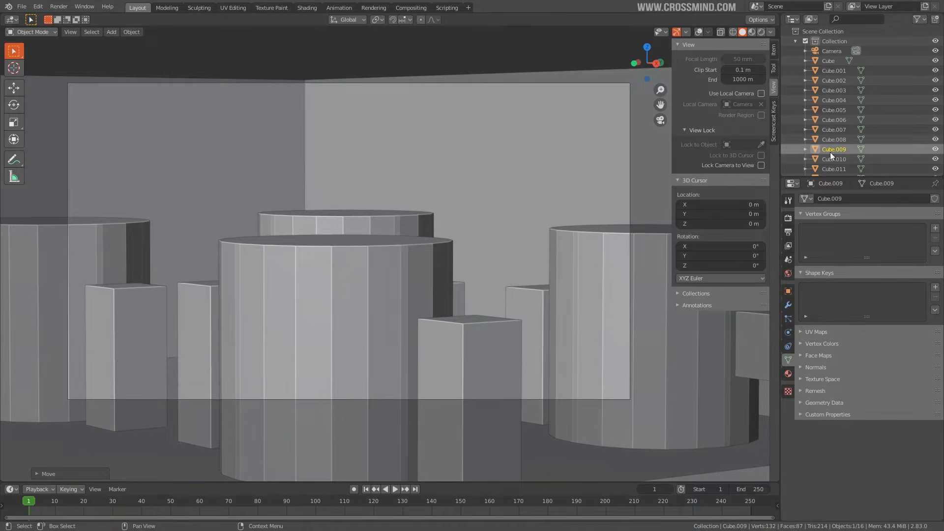
pyautogui.keyDown('shift'); pyautogui.moveTo(530, 305); pyautogui.dragTo(538, 301, button='middle'); pyautogui.keyUp('shift')
pyautogui.click(538, 301)
pyautogui.press('g')
pyautogui.rightClick(541, 304)
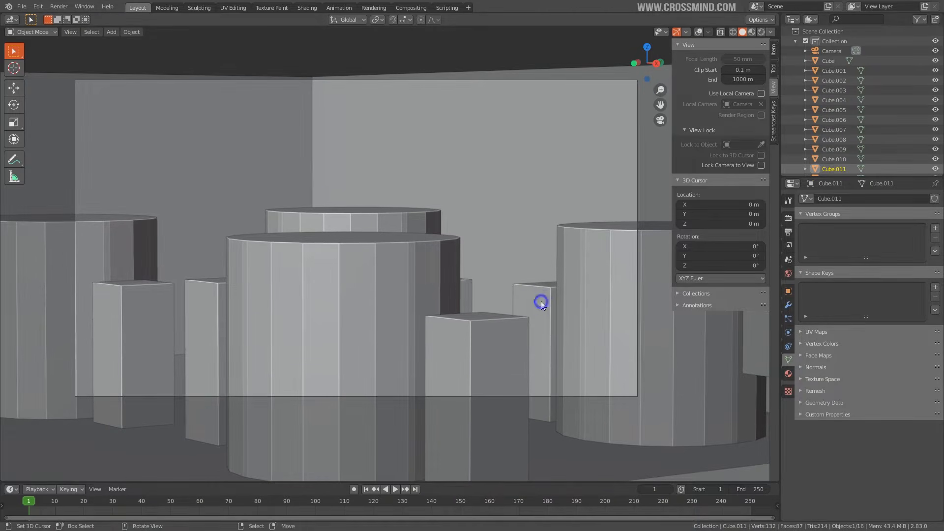
pyautogui.scroll(-3, 522, 275)
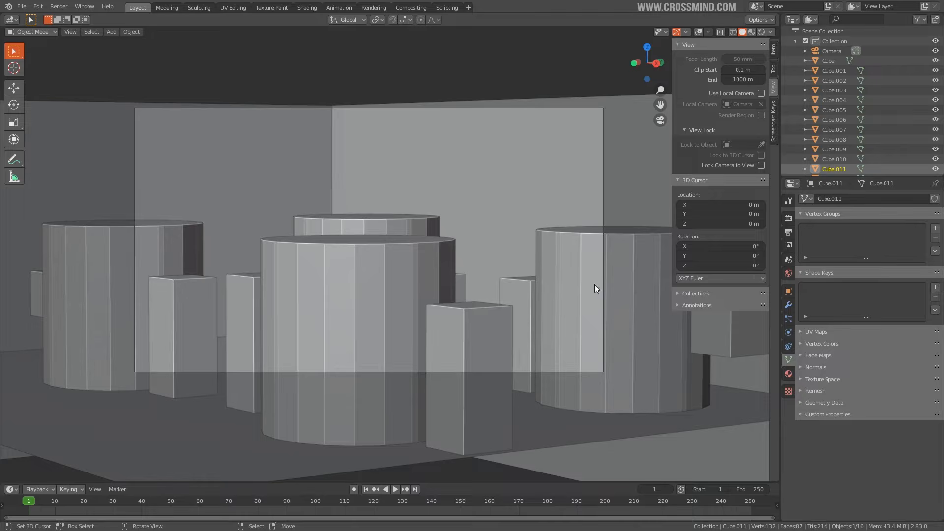
pyautogui.scroll(1, 480, 213)
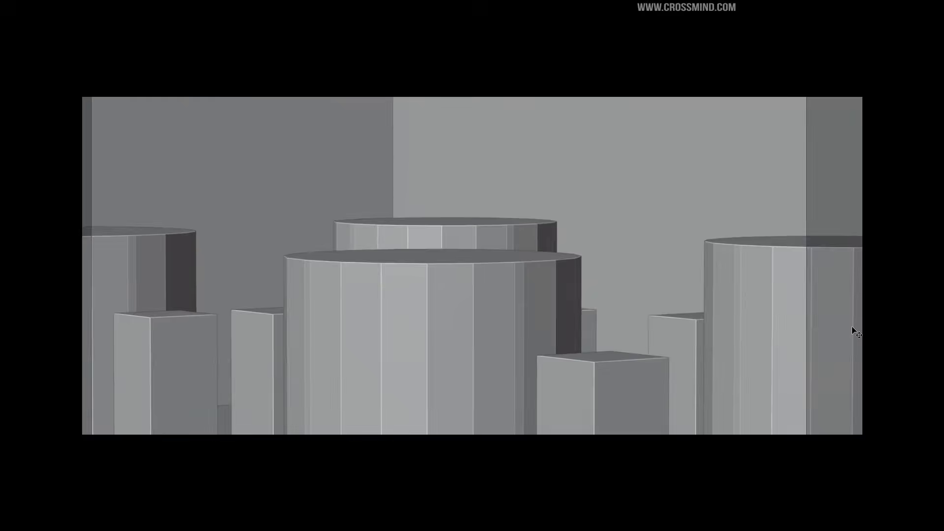
# Over the layout image in the painting program, sketch a figure behind the front cylinder with head, torso and a raised hand holding a rectangular object
pyautogui.moveTo(384, 246); pyautogui.dragTo(412, 330)
pyautogui.moveTo(269, 234)
pyautogui.mouseDown()
pyautogui.moveTo(274, 217)
pyautogui.moveTo(306, 263)
pyautogui.mouseUp()
pyautogui.moveTo(257, 340)
pyautogui.mouseDown()
pyautogui.moveTo(240, 340)
pyautogui.moveTo(253, 269)
pyautogui.moveTo(289, 221)
pyautogui.moveTo(352, 241)
pyautogui.moveTo(353, 272)
pyautogui.mouseUp()
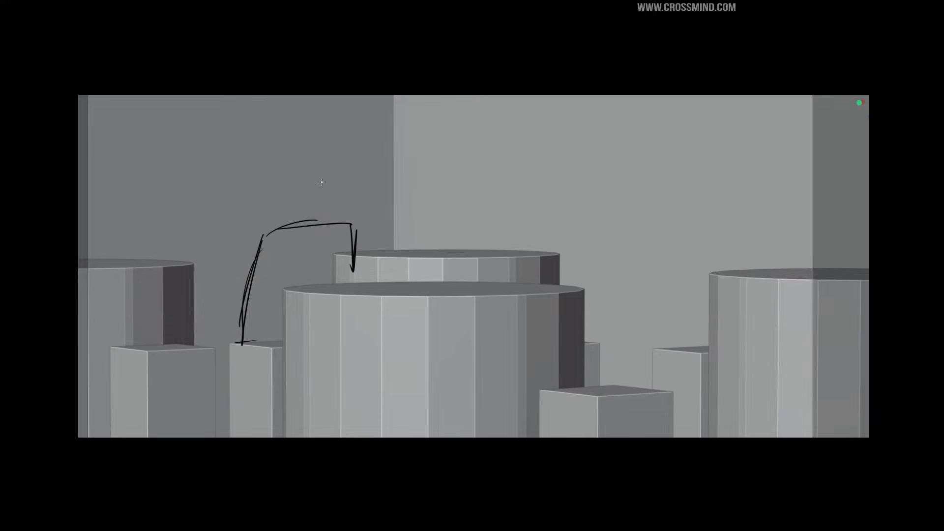
pyautogui.moveTo(311, 157)
pyautogui.mouseDown()
pyautogui.moveTo(309, 216)
pyautogui.moveTo(295, 148)
pyautogui.moveTo(300, 209)
pyautogui.mouseUp()
pyautogui.moveTo(268, 236)
pyautogui.mouseDown()
pyautogui.moveTo(282, 219)
pyautogui.moveTo(337, 287)
pyautogui.moveTo(381, 218)
pyautogui.moveTo(387, 225)
pyautogui.moveTo(394, 215)
pyautogui.moveTo(403, 152)
pyautogui.moveTo(411, 236)
pyautogui.moveTo(417, 197)
pyautogui.mouseUp()
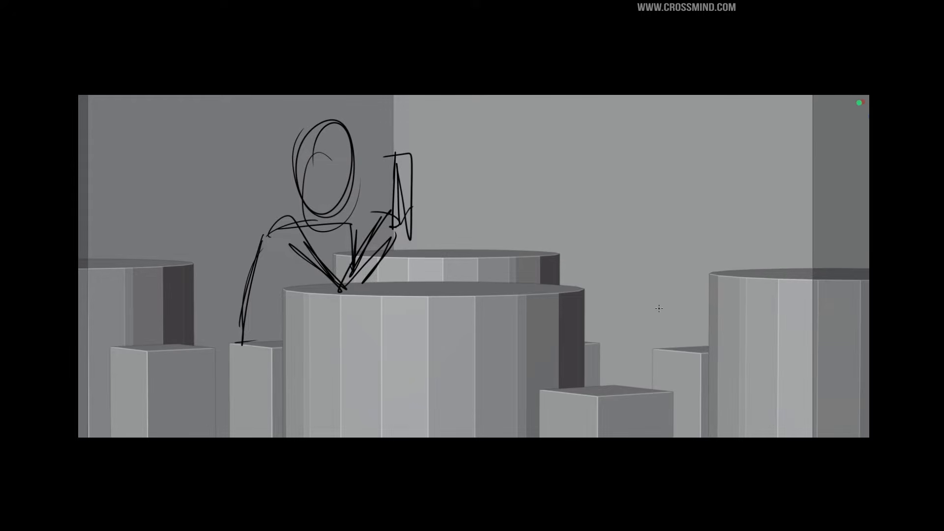
# Sketch two smaller seated figures with heads and torsos, one at the right cylinder and one at the left cylinder
pyautogui.moveTo(697, 308)
pyautogui.mouseDown()
pyautogui.moveTo(698, 274)
pyautogui.moveTo(692, 320)
pyautogui.moveTo(731, 211)
pyautogui.moveTo(742, 207)
pyautogui.mouseUp()
pyautogui.moveTo(111, 258)
pyautogui.mouseDown()
pyautogui.moveTo(136, 336)
pyautogui.moveTo(200, 351)
pyautogui.mouseUp()
pyautogui.moveTo(132, 246)
pyautogui.mouseDown()
pyautogui.moveTo(118, 211)
pyautogui.moveTo(149, 197)
pyautogui.mouseUp()
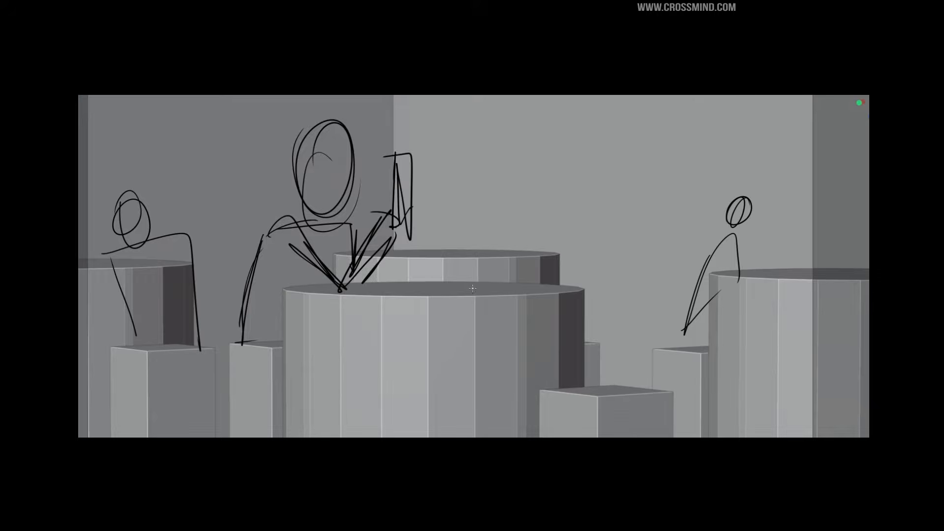
pyautogui.keyDown('ctrl'); pyautogui.moveTo(570, 254); pyautogui.dragTo(584, 269); pyautogui.keyUp('ctrl')
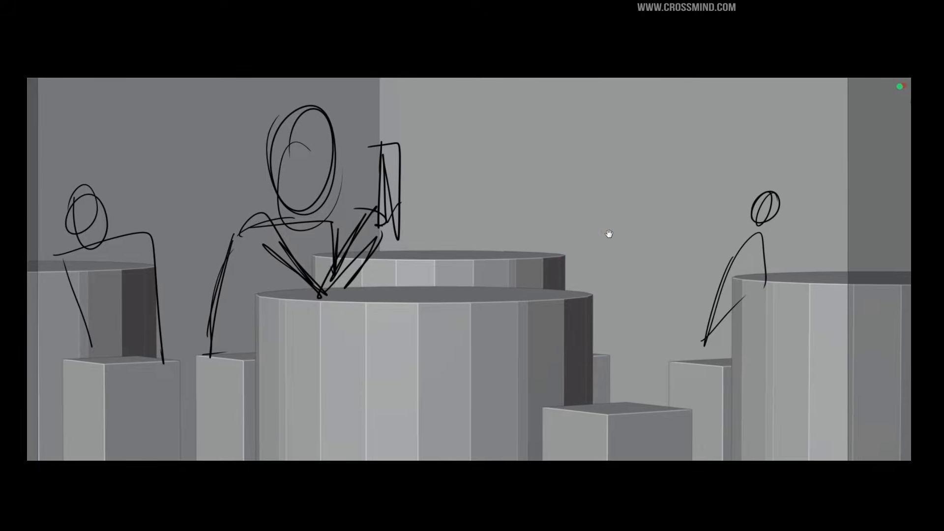
pyautogui.click(596, 242)
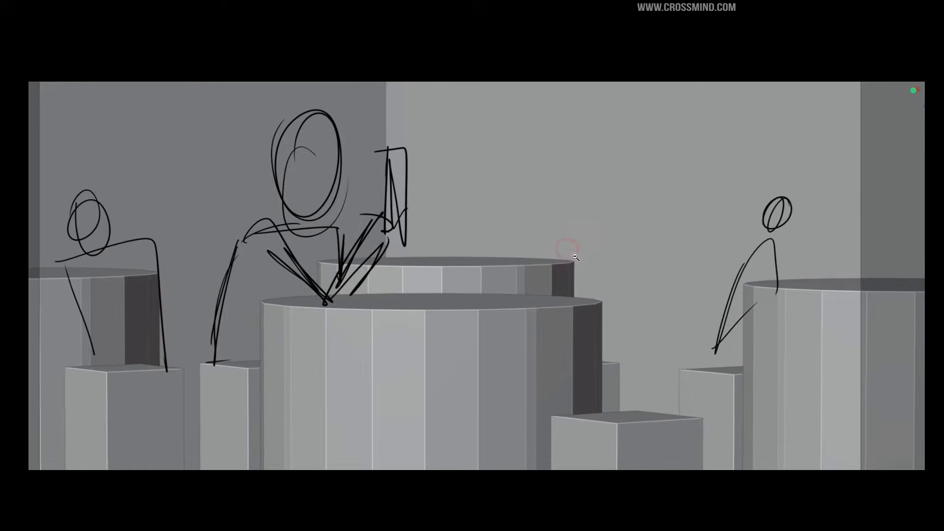
pyautogui.click(575, 256)
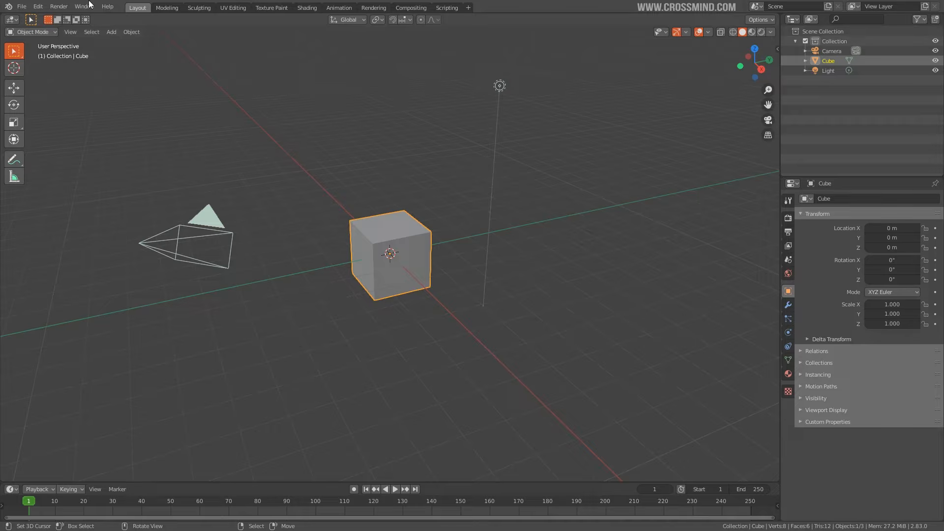
# Create a new file from the 2D Animation template and enlarge its timeline area slightly
pyautogui.click(21, 6)
pyautogui.moveTo(28, 19)
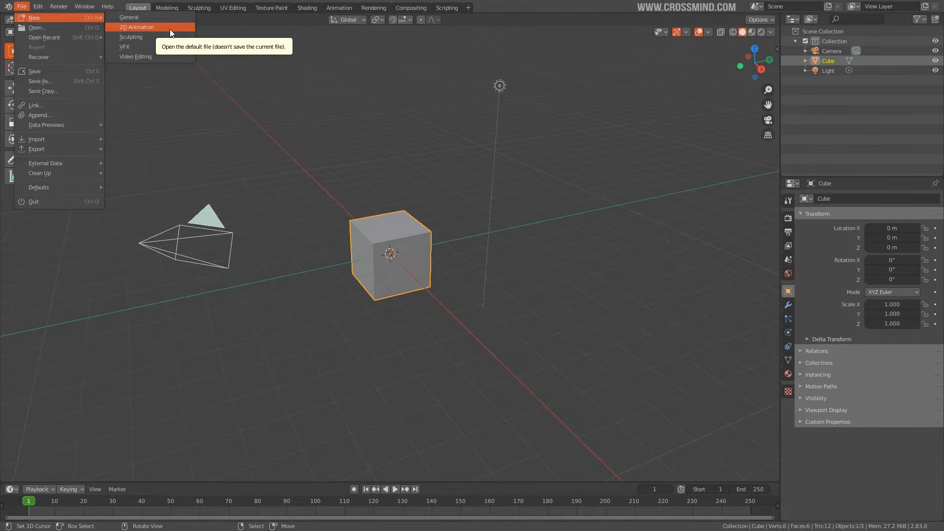
pyautogui.click(136, 29)
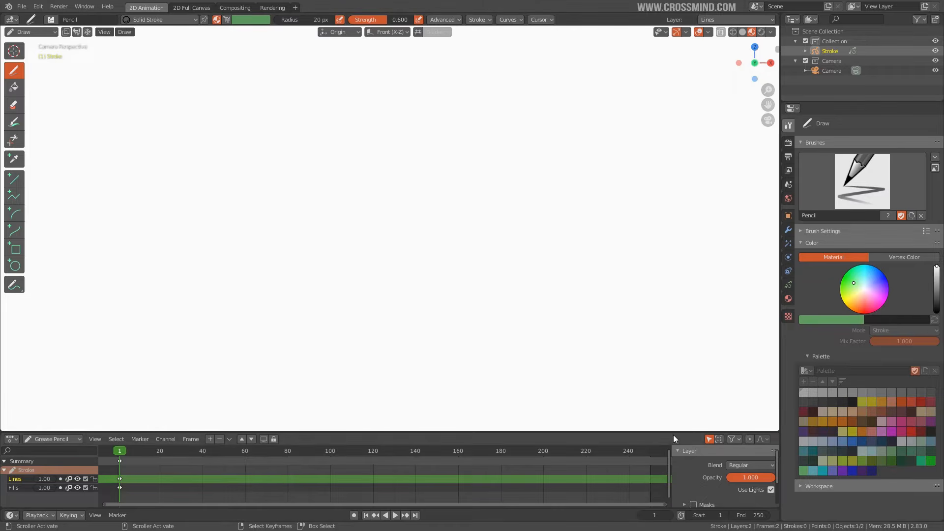
pyautogui.moveTo(674, 432); pyautogui.dragTo(674, 418)
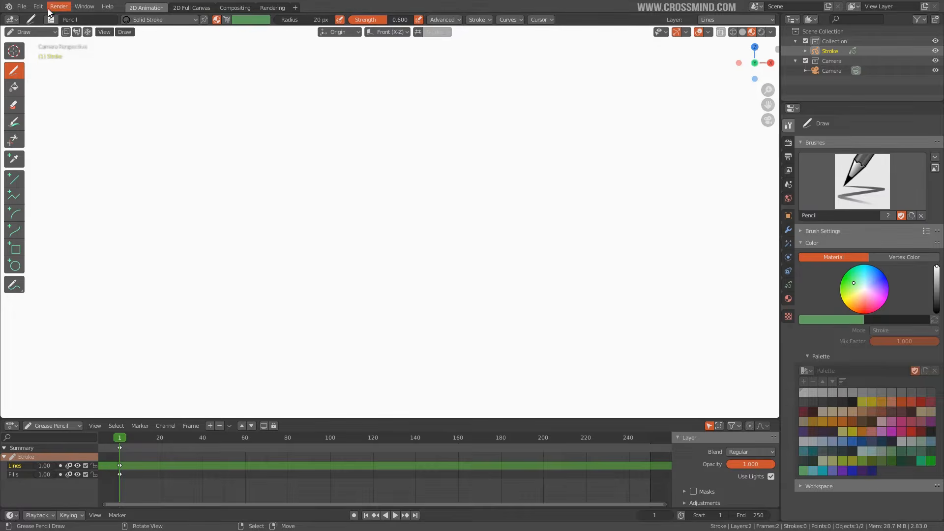
# Start a new General file and set the viewport background to pure white
pyautogui.click(22, 7)
pyautogui.moveTo(64, 19)
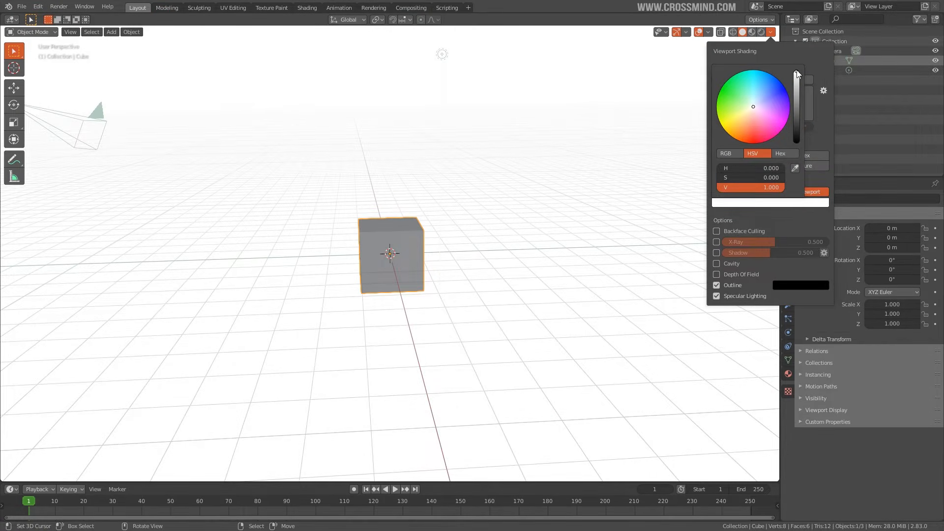
pyautogui.keyDown('shift'); pyautogui.moveTo(591, 170); pyautogui.dragTo(577, 152, button='middle'); pyautogui.keyUp('shift')
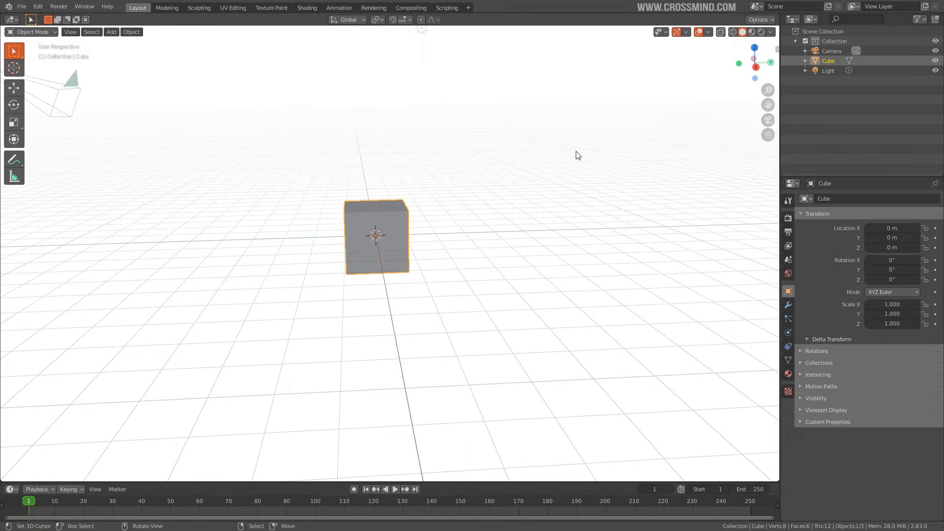
# Align the camera to a straight front view with the cube near the centre of the frame
pyautogui.press('KP_1')
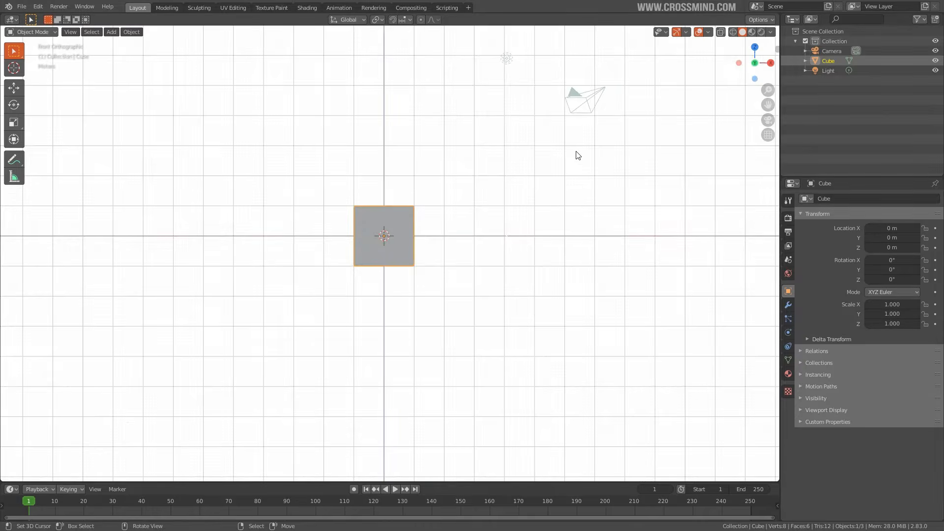
pyautogui.scroll(3, 450, 232)
pyautogui.keyDown('shift'); pyautogui.moveTo(450, 232); pyautogui.dragTo(424, 243, button='middle'); pyautogui.keyUp('shift')
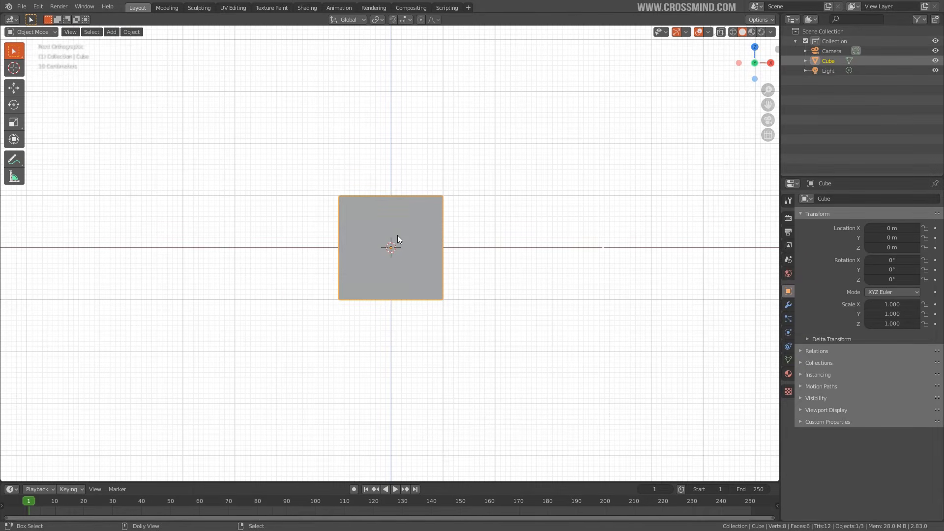
pyautogui.press('KP_0')
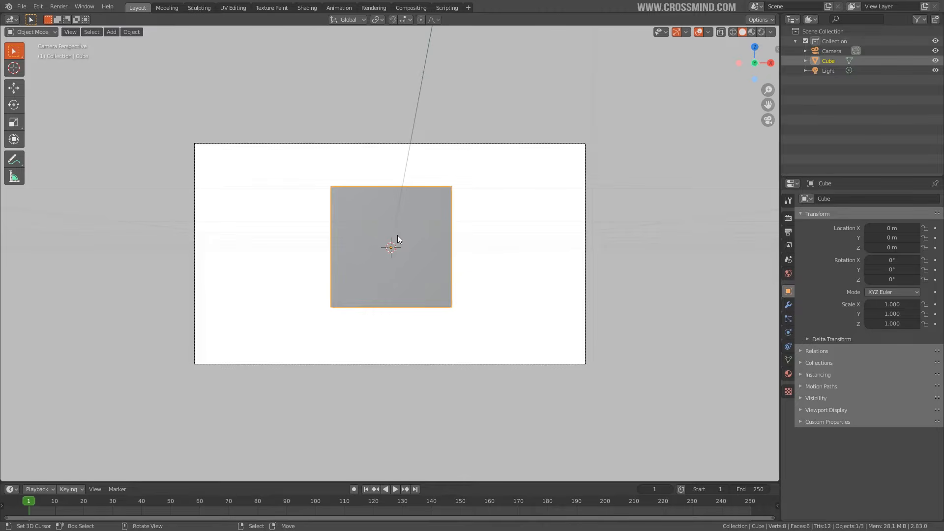
# Raise the camera slightly along the Z axis to centre the cube vertically in its frame
pyautogui.press('g')
pyautogui.press('z')
pyautogui.rightClick(424, 196)
pyautogui.click(509, 143)
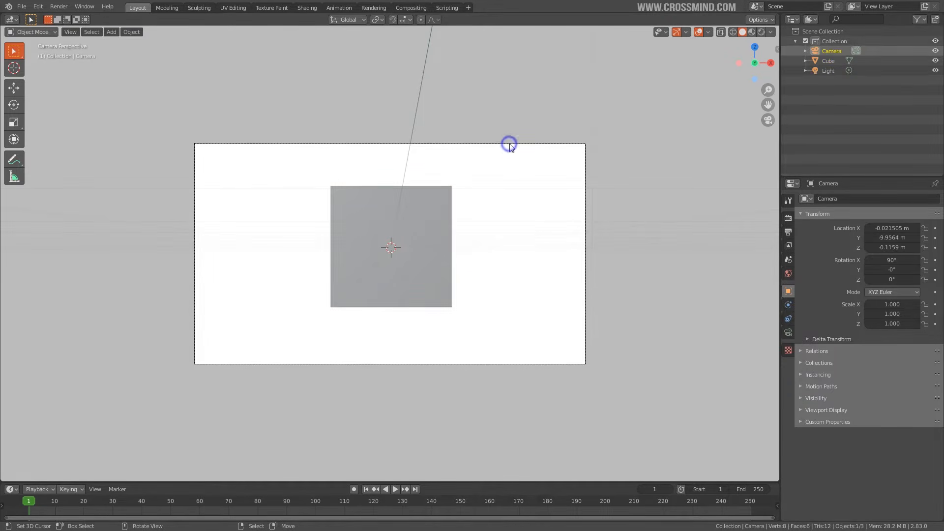
pyautogui.press('g')
pyautogui.press('z')
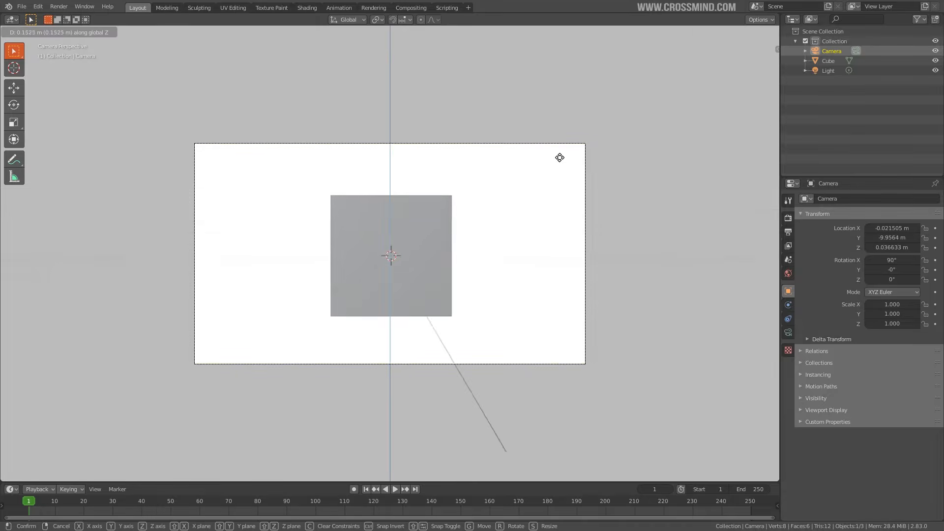
pyautogui.click(560, 161)
# Delete the default cube and add a blank Grease Pencil object at the world origin
pyautogui.click(423, 245)
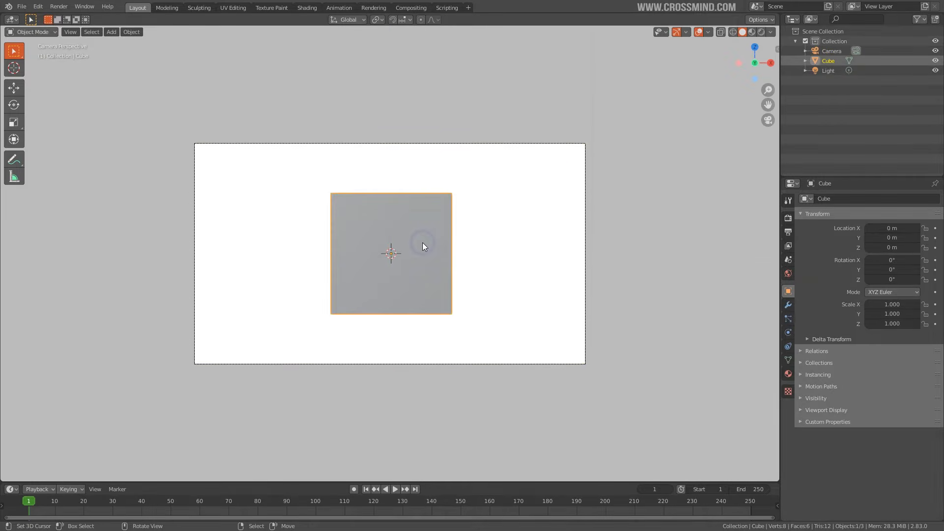
pyautogui.press('Delete')
pyautogui.hotkey('shift', 'a')
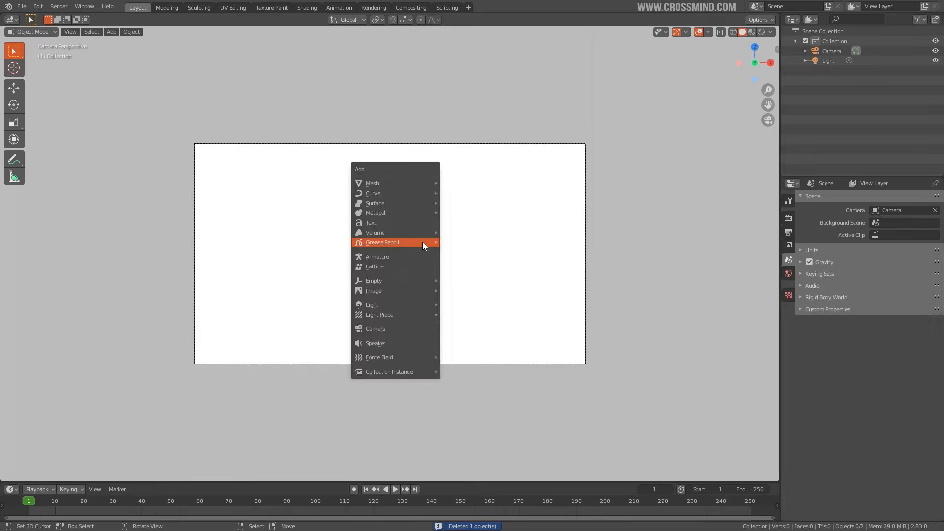
pyautogui.moveTo(423, 242)
pyautogui.click(464, 242)
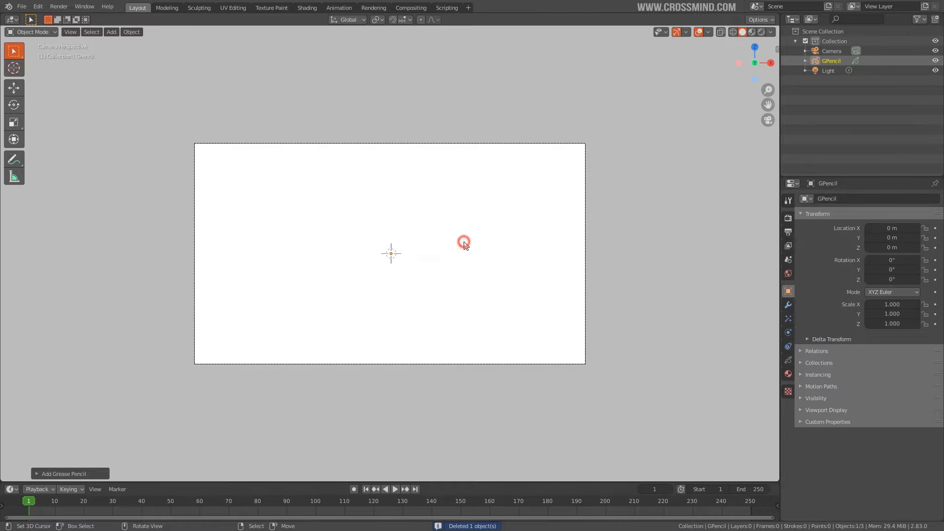
# Put the Grease Pencil object into Draw mode, try Edit Mode, and return it to Draw mode
pyautogui.hotkey('ctrl', 'Tab')
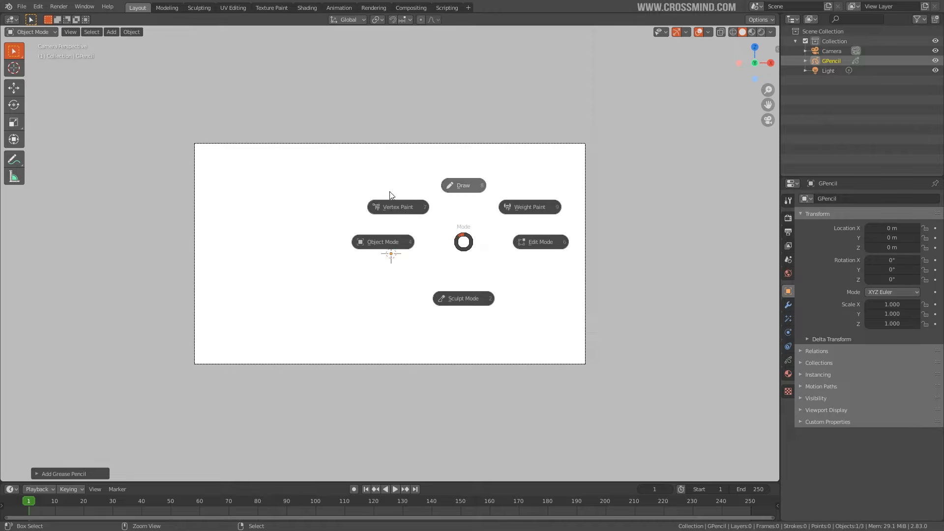
pyautogui.click(470, 185)
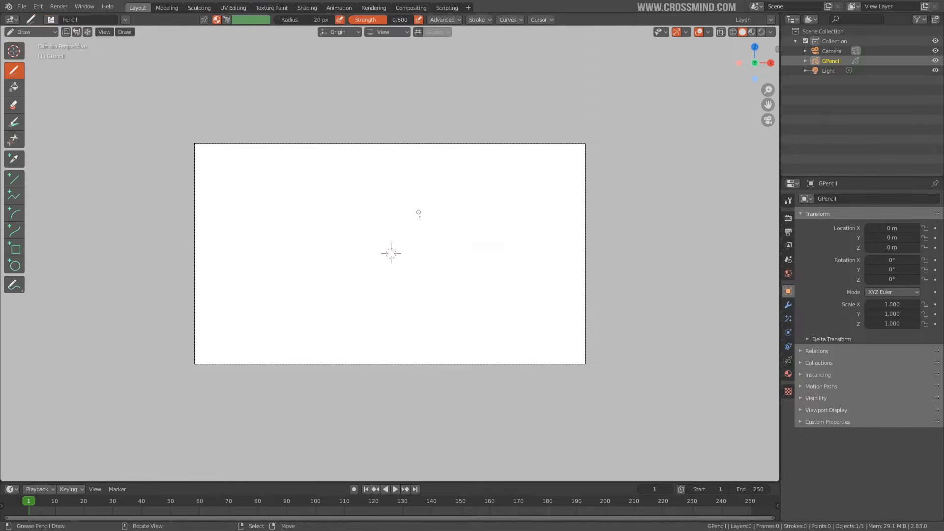
pyautogui.hotkey('ctrl', 'Tab')
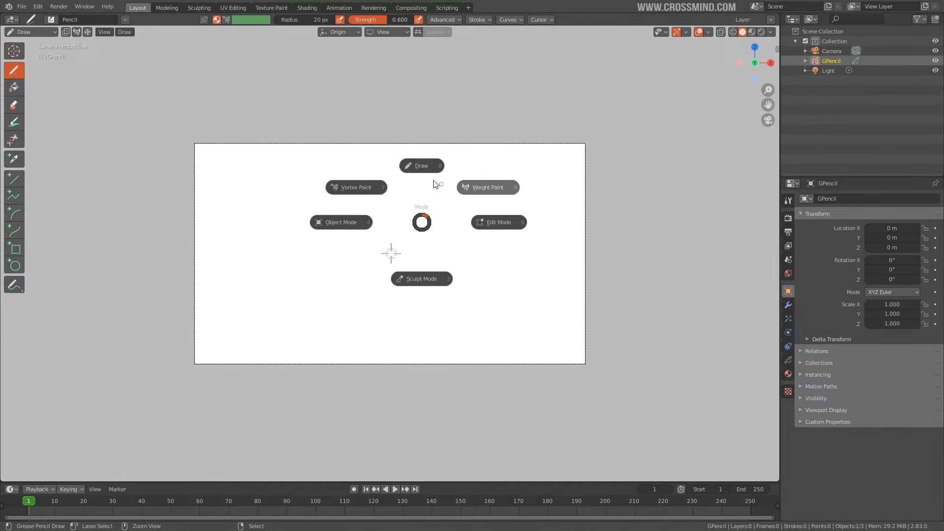
pyautogui.click(536, 178)
pyautogui.hotkey('ctrl', 'Tab')
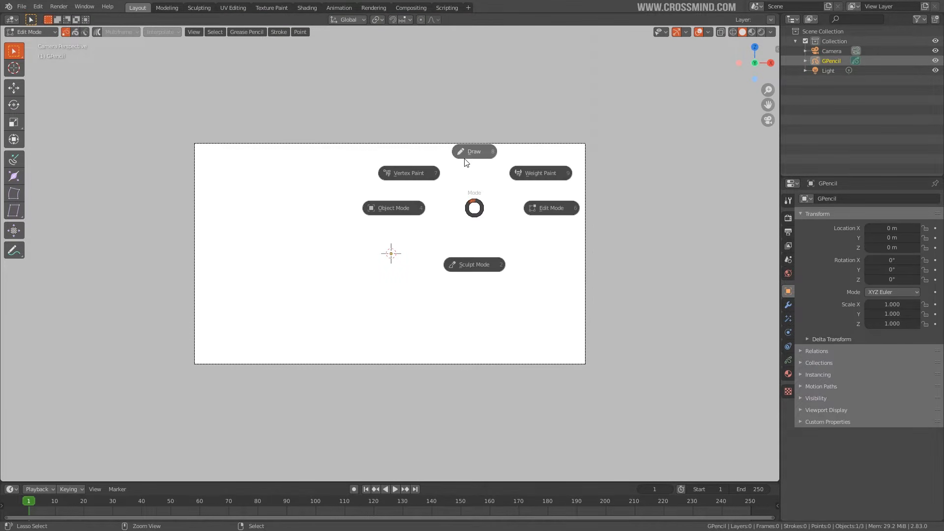
pyautogui.click(471, 152)
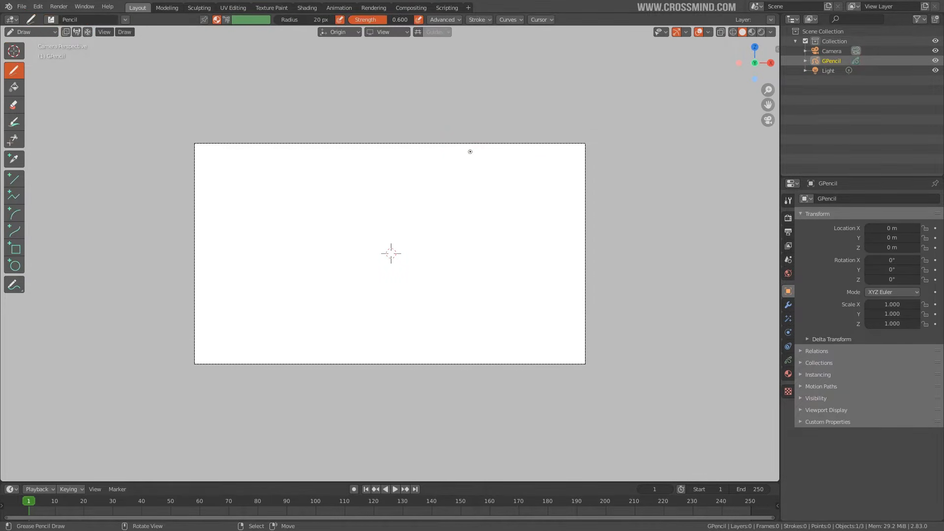
# Draw two freehand looping test strokes across the camera frame and undo them
pyautogui.moveTo(268, 266); pyautogui.dragTo(450, 236)
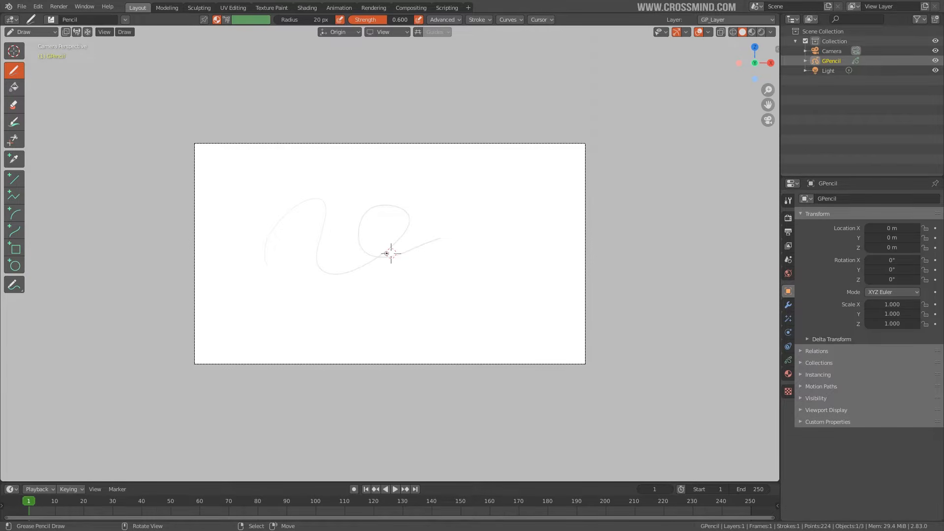
pyautogui.moveTo(381, 208); pyautogui.dragTo(483, 302)
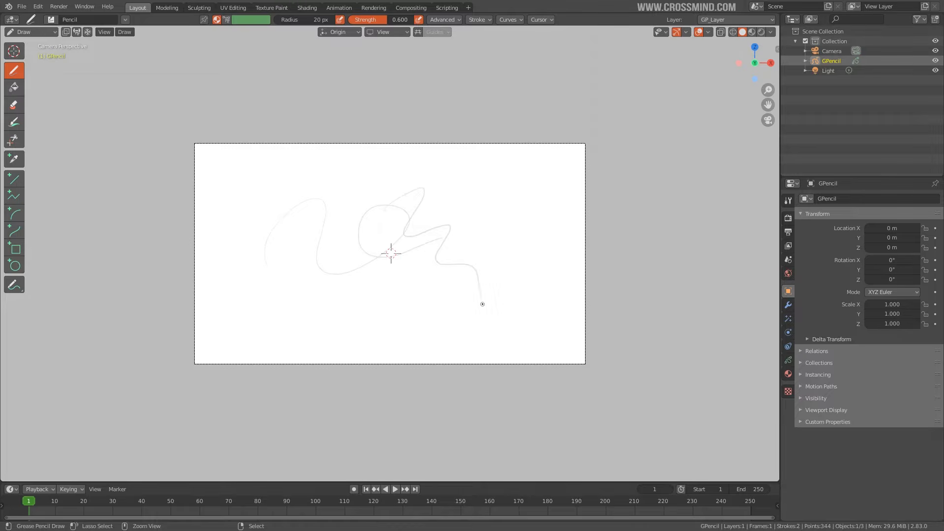
pyautogui.hotkey('ctrl', 'z')
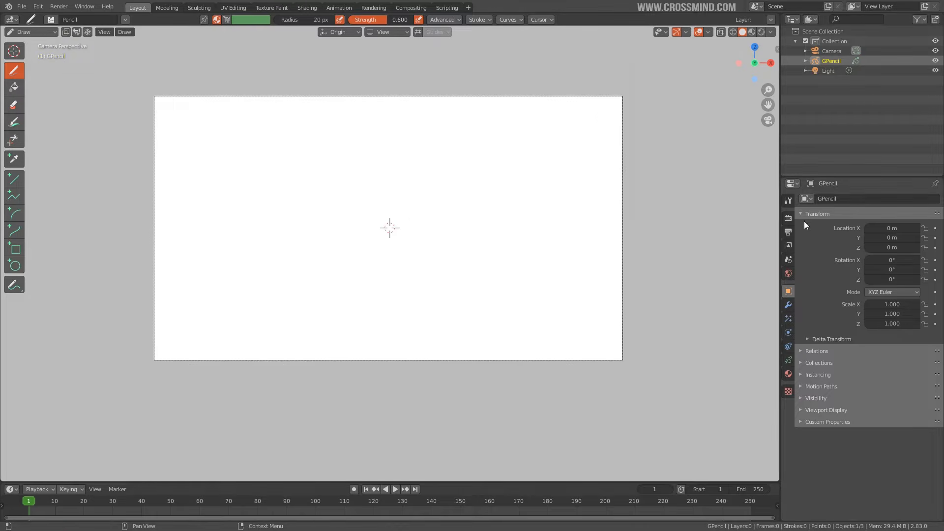
# Show the drawing tool's brush settings, and switch the Grease Pencil object to Object Mode and back to Draw mode
pyautogui.click(789, 218)
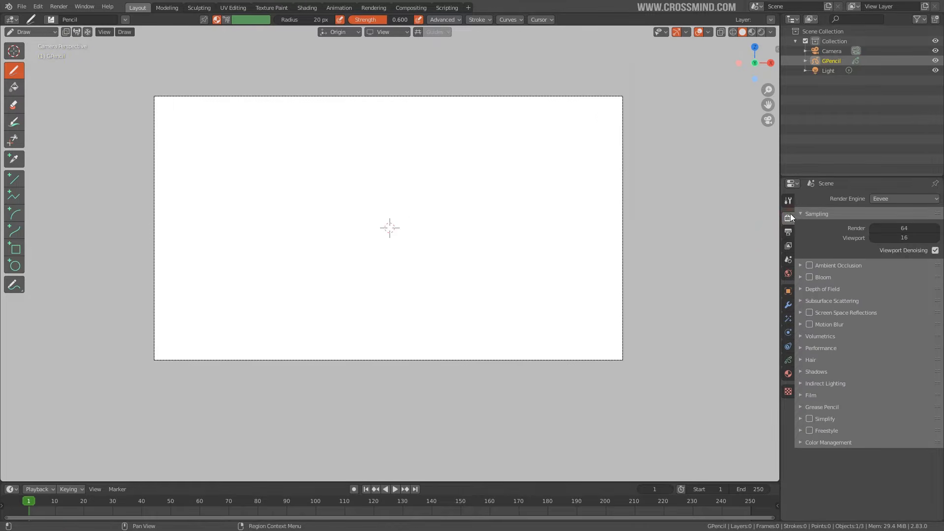
pyautogui.click(788, 200)
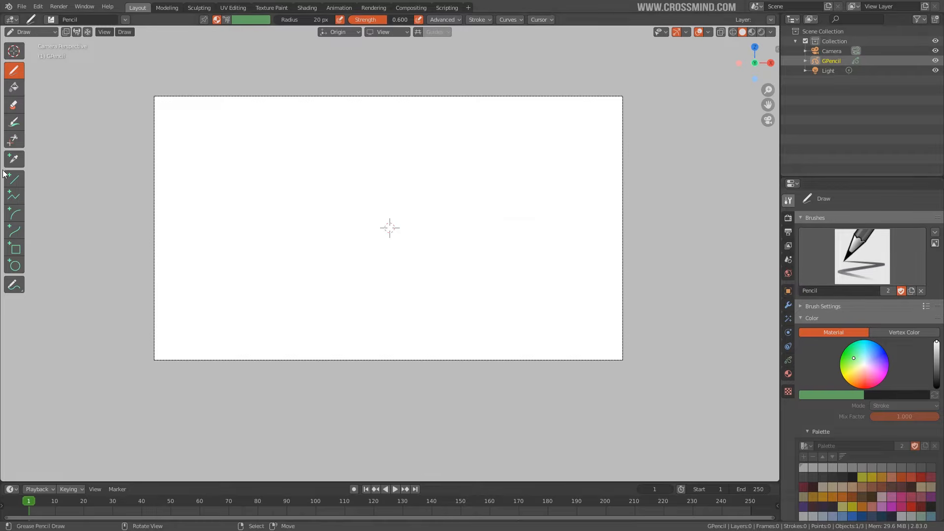
pyautogui.hotkey('ctrl', 'Tab')
pyautogui.click(326, 284)
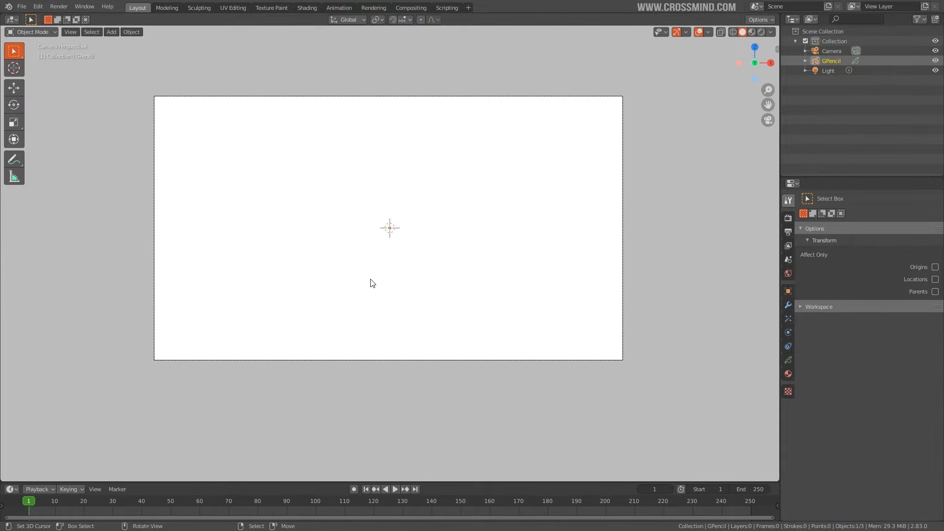
pyautogui.hotkey('ctrl', 'Tab')
pyautogui.click(353, 79)
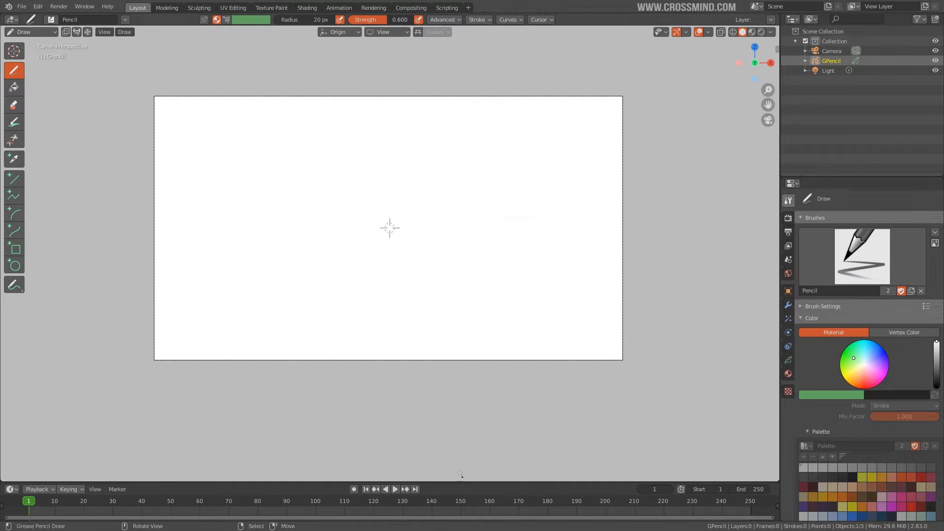
# Enlarge the timeline area and turn it into a Dope Sheet in Grease Pencil mode
pyautogui.moveTo(465, 482); pyautogui.dragTo(468, 364)
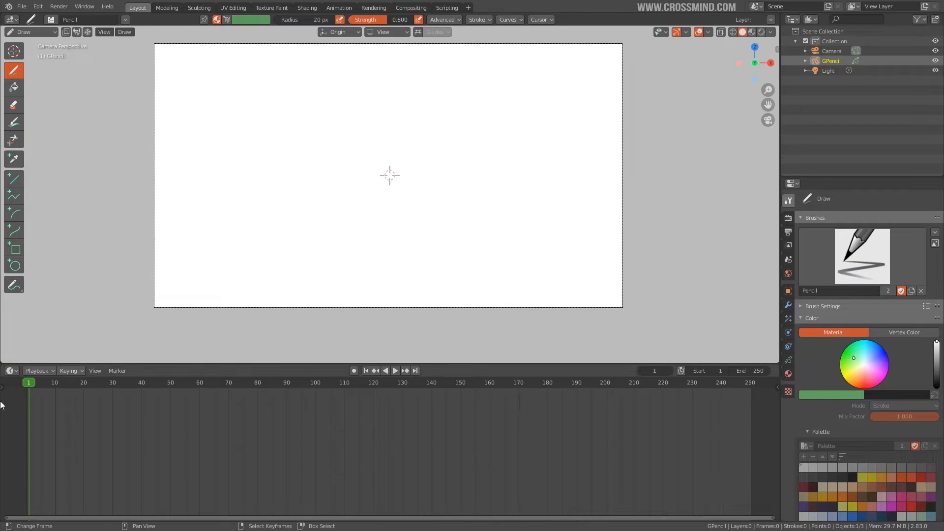
pyautogui.click(11, 370)
pyautogui.click(141, 405)
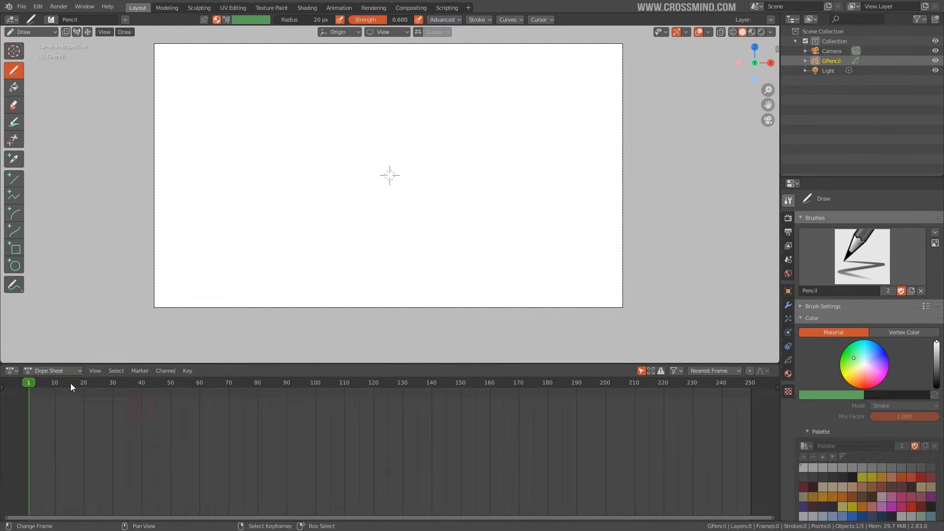
pyautogui.click(55, 371)
pyautogui.click(53, 415)
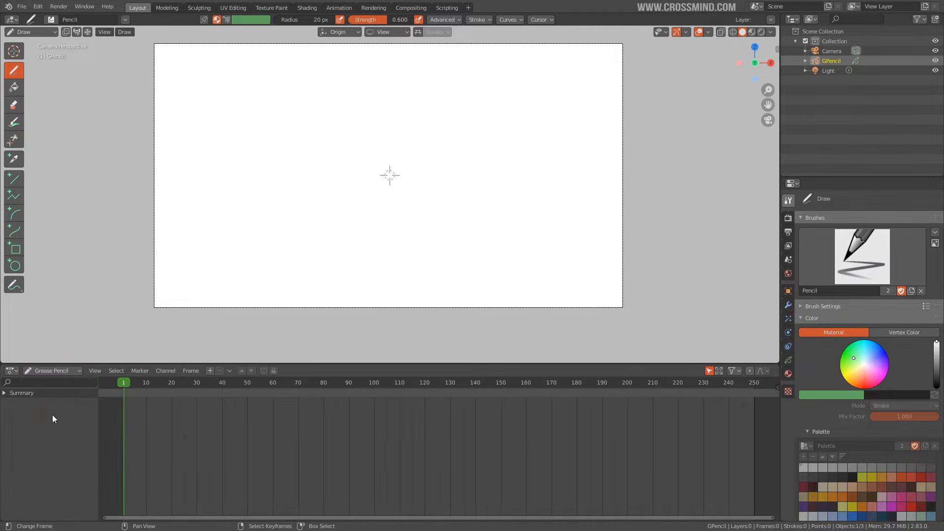
# Draw a hook-shaped freehand curve around the centre of the camera frame
pyautogui.scroll(2, 602, 175)
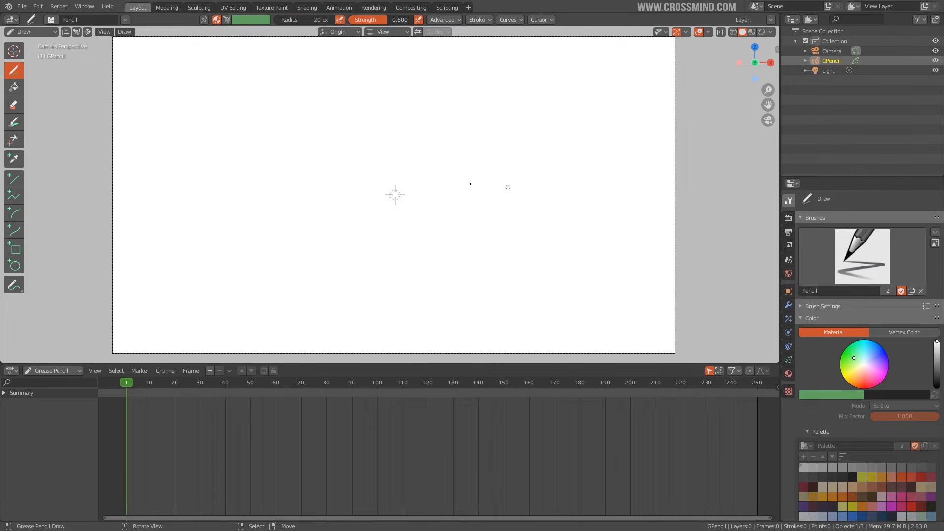
pyautogui.moveTo(405, 105)
pyautogui.mouseDown()
pyautogui.moveTo(353, 180)
pyautogui.moveTo(422, 234)
pyautogui.mouseUp()
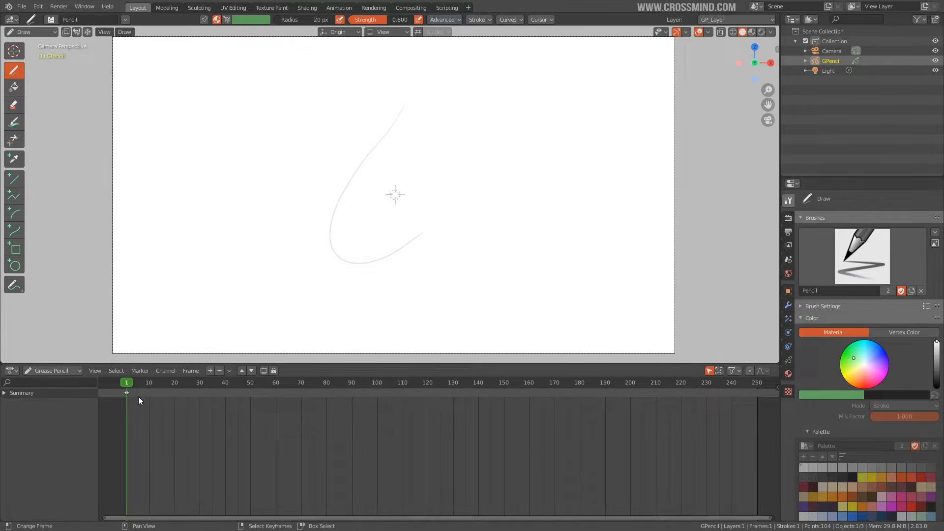
# Add a material named grass to the Grease Pencil object with a bright green stroke base color, H 0.308, S 1.000, V 0.873
pyautogui.click(788, 374)
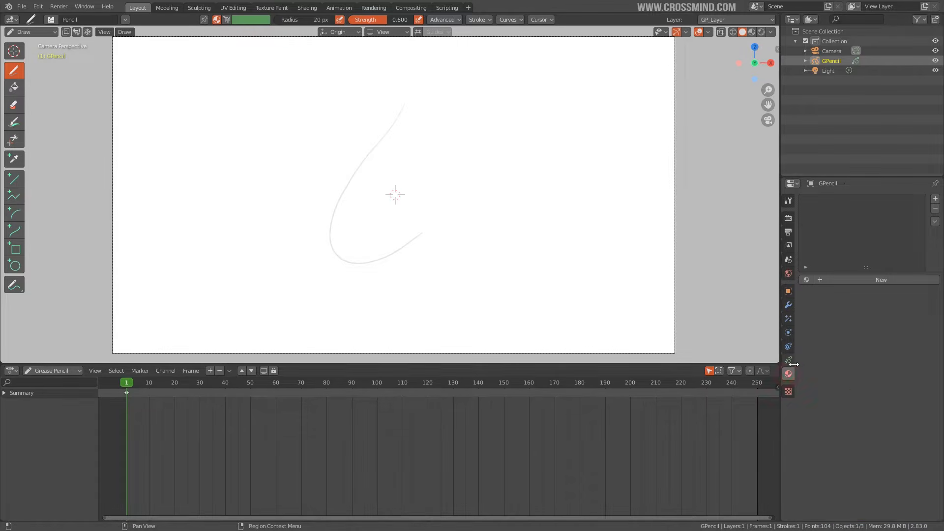
pyautogui.click(869, 279)
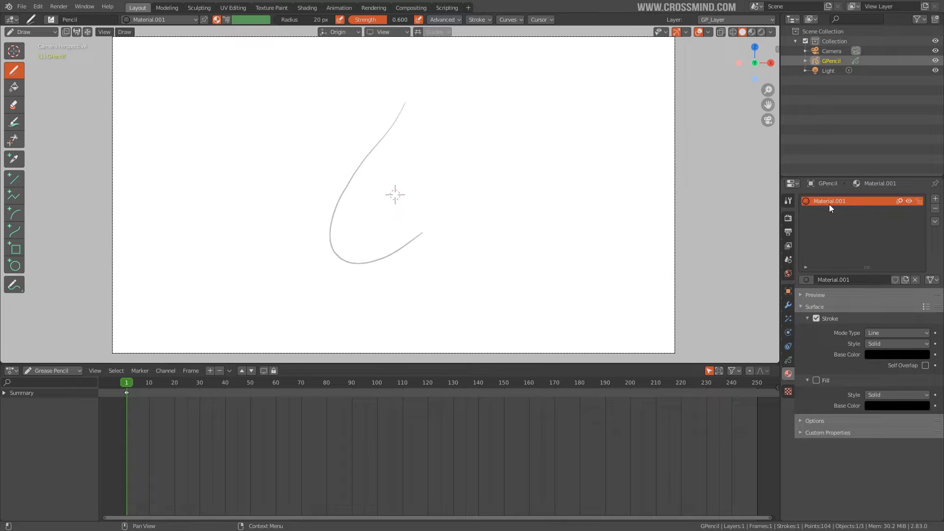
pyautogui.write('grass')
pyautogui.press('Return')
pyautogui.click(898, 355)
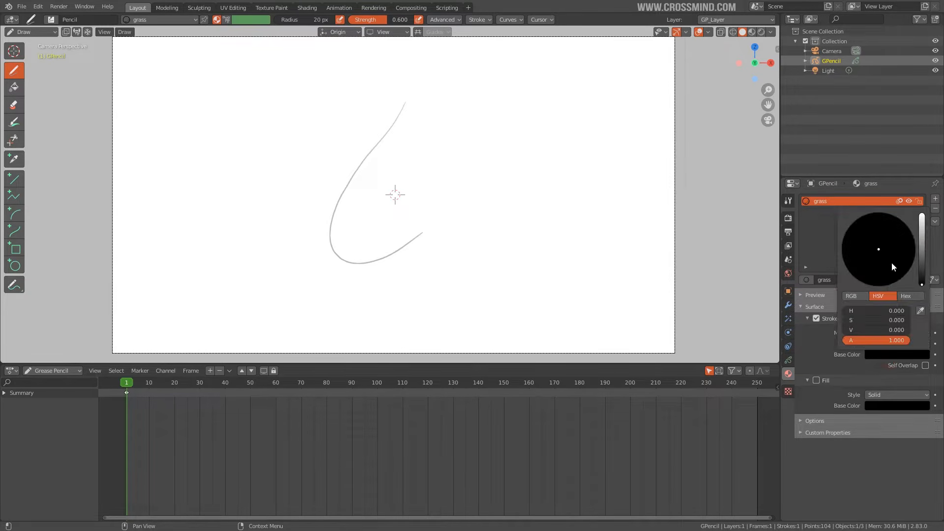
pyautogui.moveTo(892, 267); pyautogui.dragTo(835, 228)
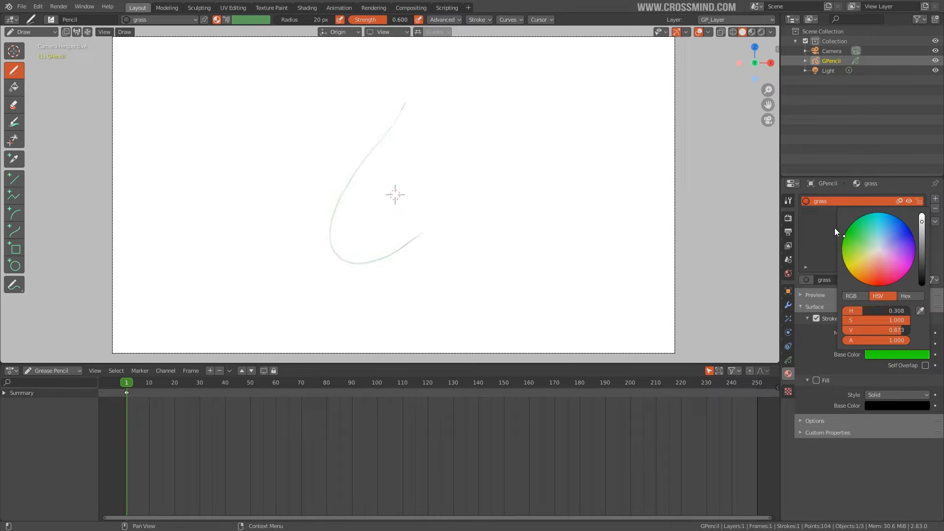
pyautogui.click(834, 467)
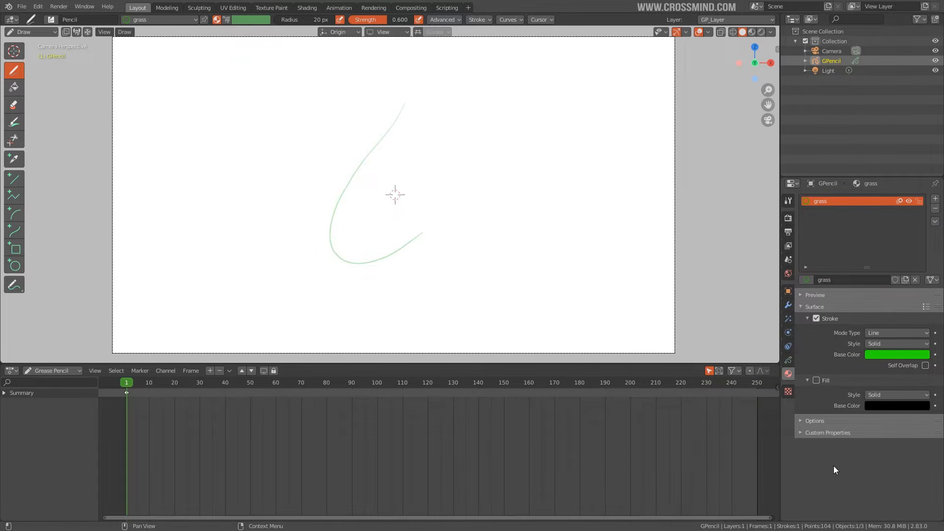
# Add a second material named mountain to the Grease Pencil object with an orange-brown stroke base color
pyautogui.click(935, 199)
pyautogui.click(826, 211)
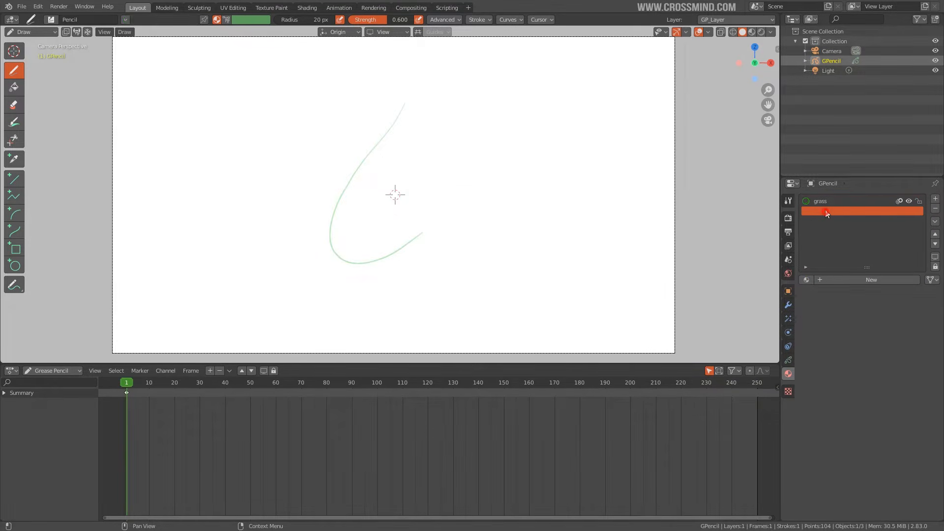
pyautogui.click(862, 280)
pyautogui.doubleClick(835, 211)
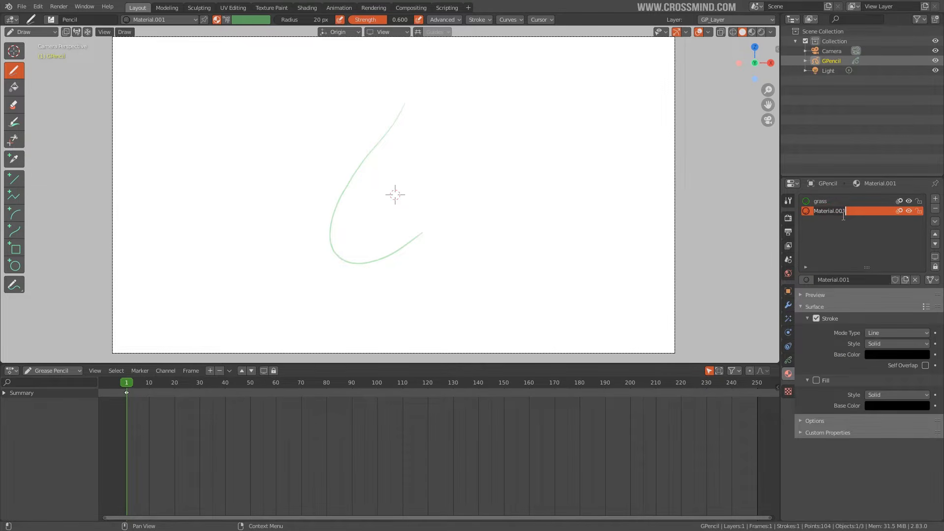
pyautogui.write('mountain')
pyautogui.press('Return')
pyautogui.click(897, 353)
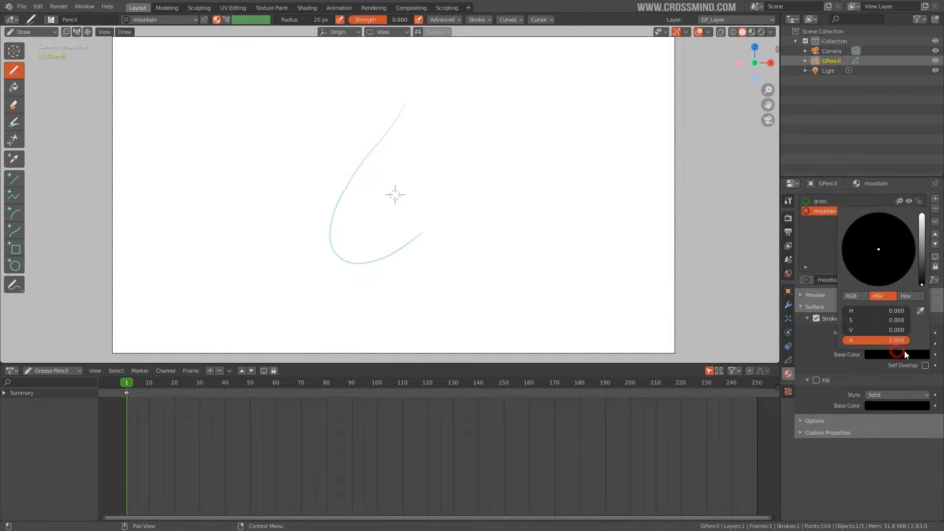
pyautogui.moveTo(922, 284); pyautogui.dragTo(922, 234)
pyautogui.moveTo(887, 259); pyautogui.dragTo(869, 282)
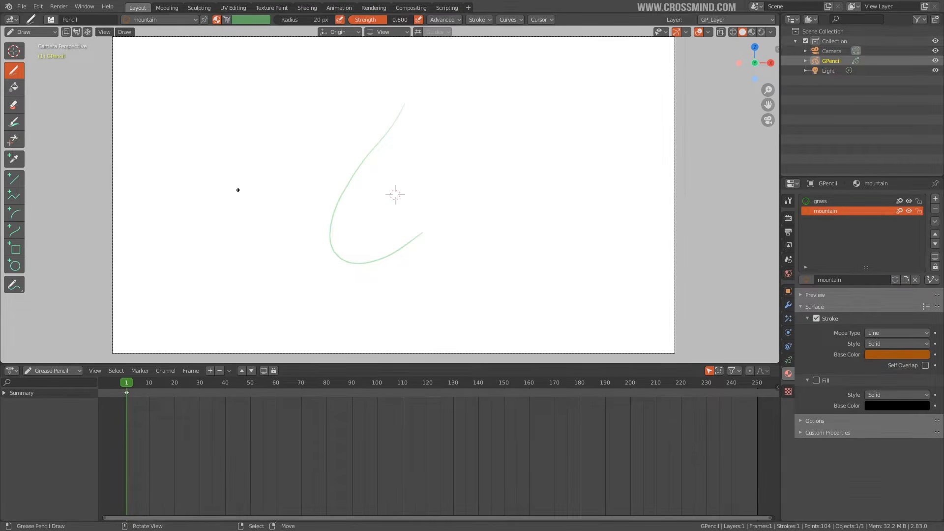
# Switch the Grease Pencil object to Object Mode and delete it from the scene
pyautogui.hotkey('ctrl', 'Tab')
pyautogui.click(169, 191)
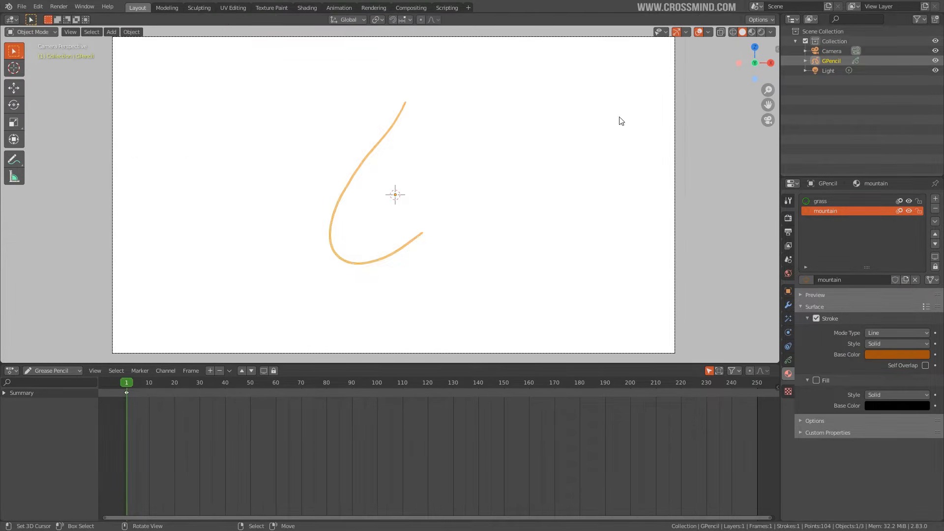
pyautogui.click(776, 50)
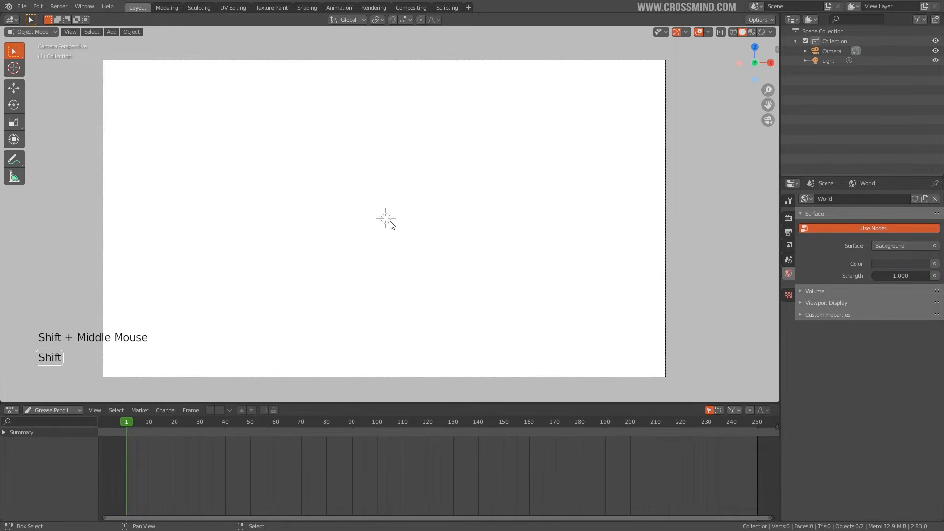
# Add a Grease Pencil Monkey object and undo the addition
pyautogui.hotkey('shift', 'a')
pyautogui.moveTo(392, 225)
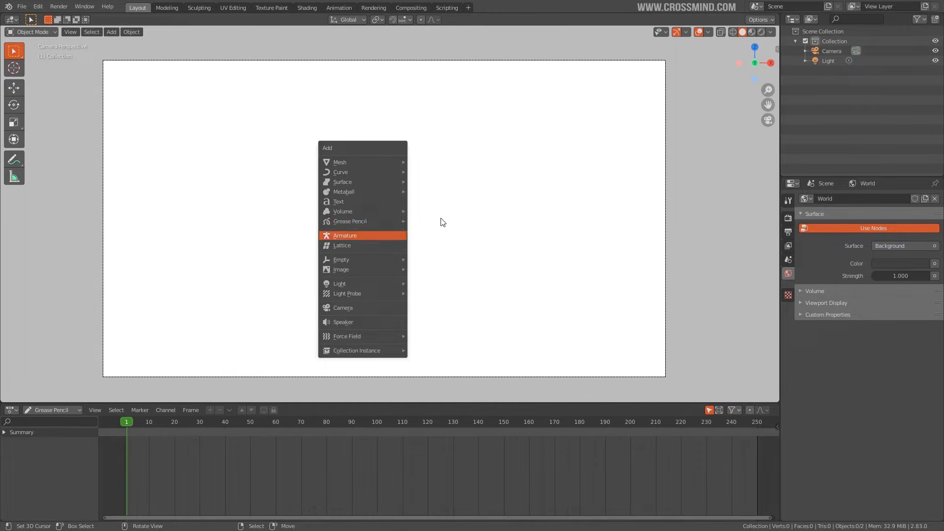
pyautogui.press('Escape')
pyautogui.hotkey('shift', 'a')
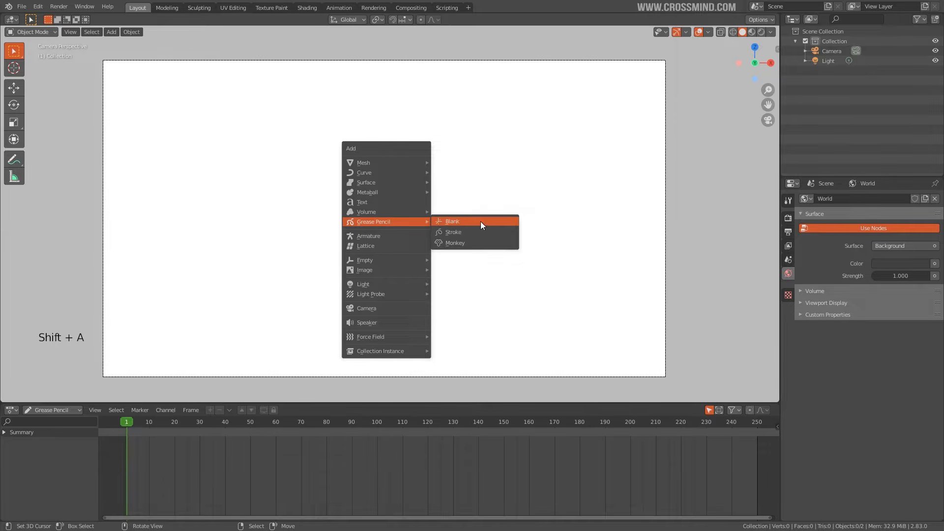
pyautogui.click(455, 243)
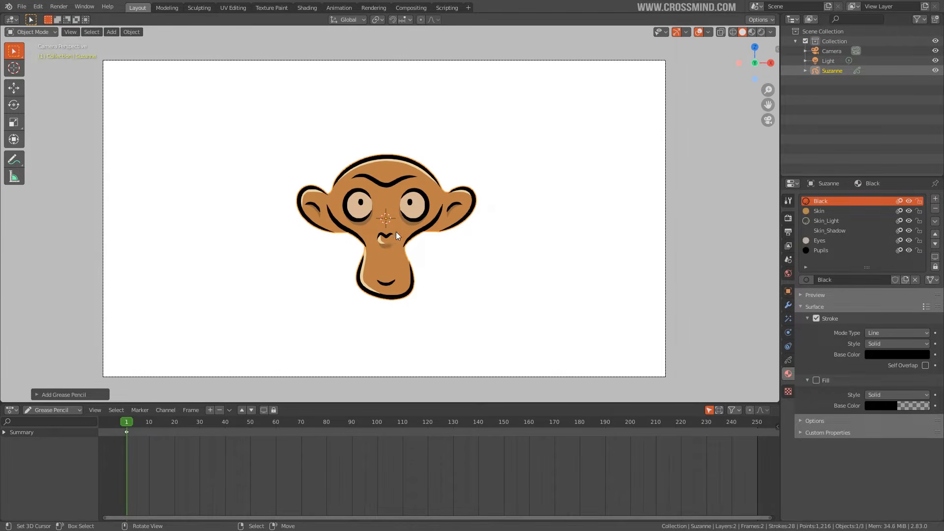
pyautogui.hotkey('ctrl', 'z')
# Add the Grease Pencil Monkey again and preview it in Rendered shading with the tool shelf hidden
pyautogui.hotkey('shift', 'a')
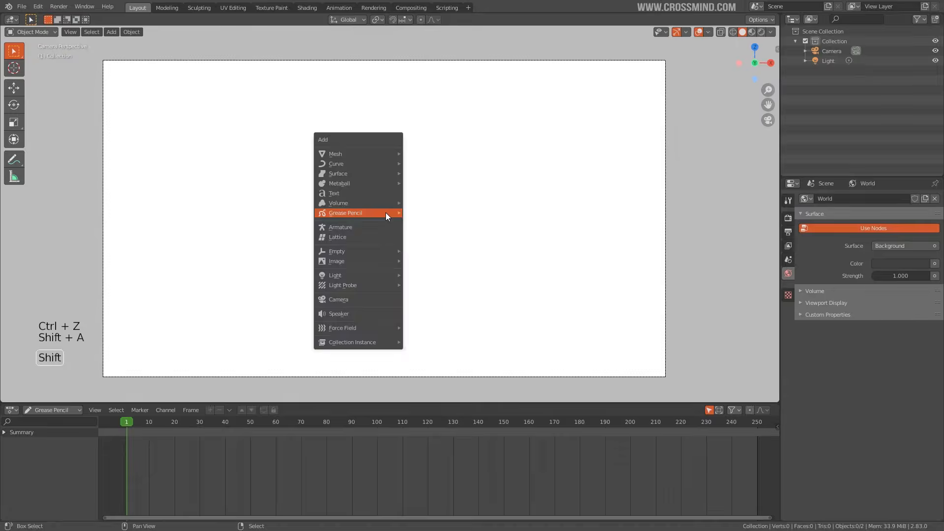
pyautogui.click(434, 239)
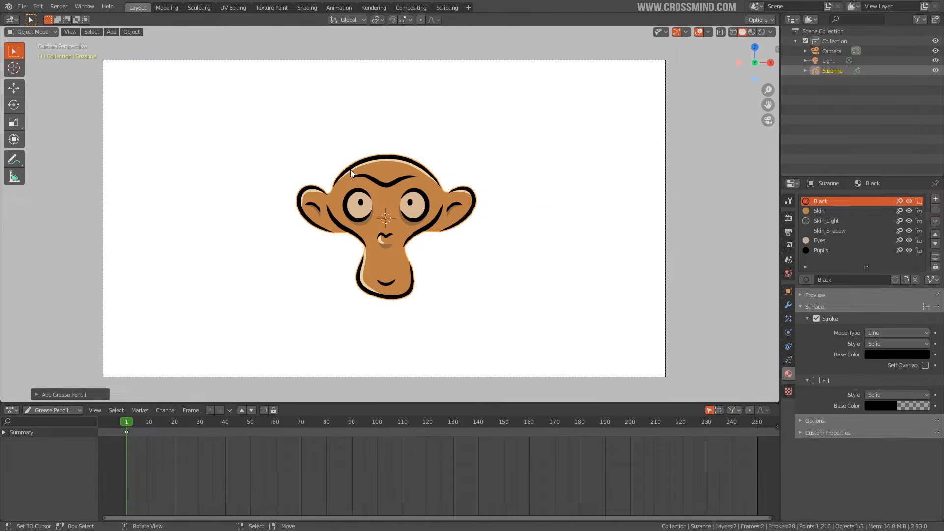
pyautogui.press('t')
pyautogui.press('z')
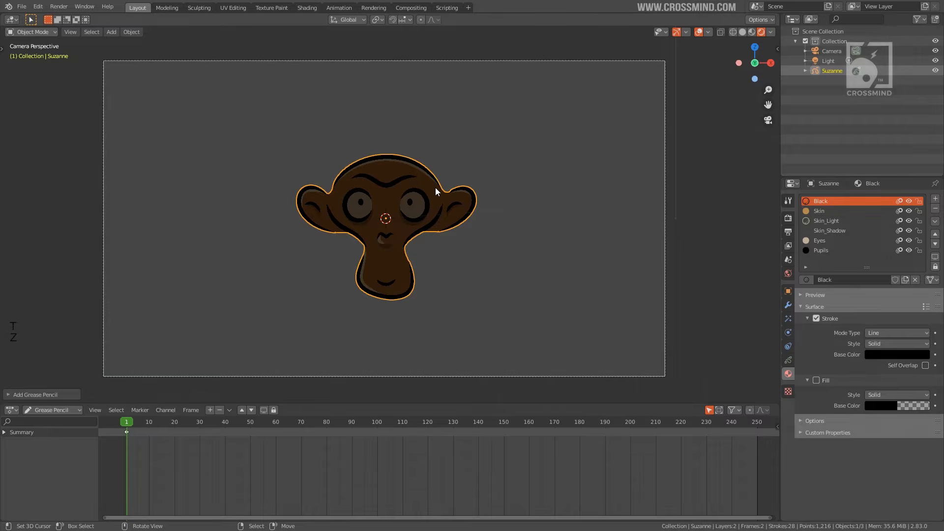
# Return the viewport to Solid shading and delete the Grease Pencil Monkey
pyautogui.press('z')
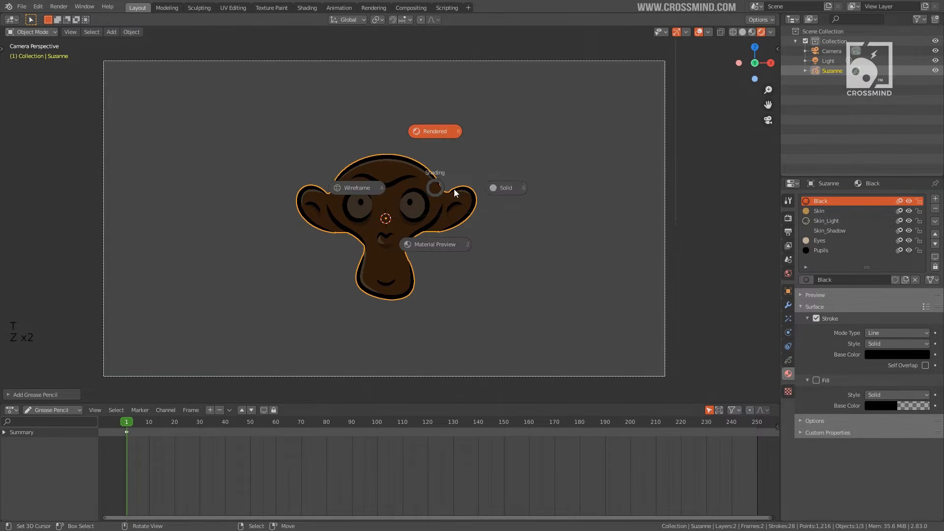
pyautogui.click(370, 187)
pyautogui.press('z')
pyautogui.click(370, 243)
pyautogui.press('Delete')
# Add the Grease Pencil Stroke sample object and delete it again
pyautogui.hotkey('shift', 'a')
pyautogui.moveTo(427, 197)
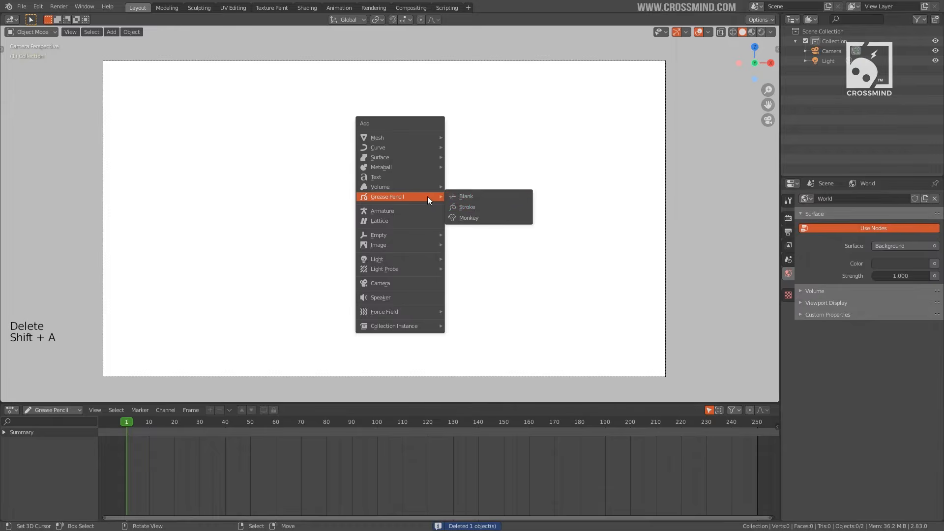
pyautogui.click(472, 208)
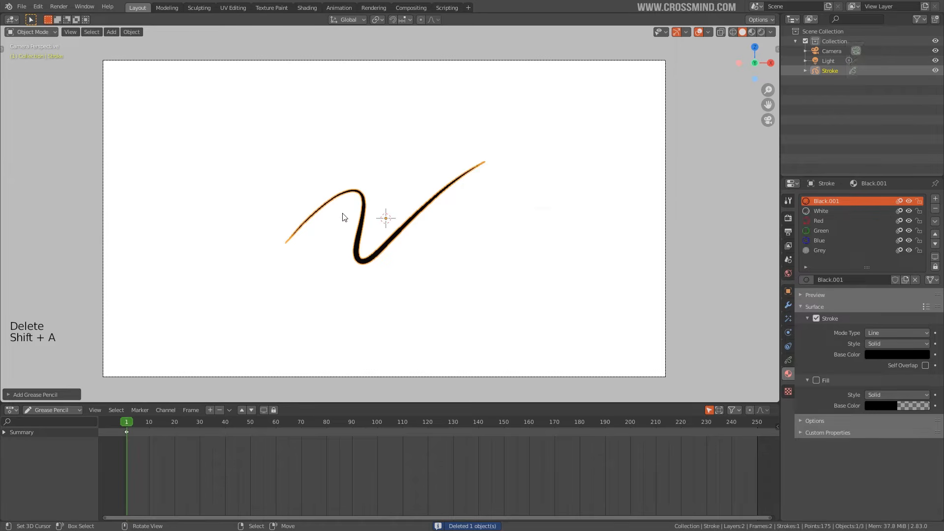
pyautogui.press('Delete')
# Add a Blank Grease Pencil object at the centre of the camera frame
pyautogui.hotkey('shift', 'a')
pyautogui.moveTo(392, 227)
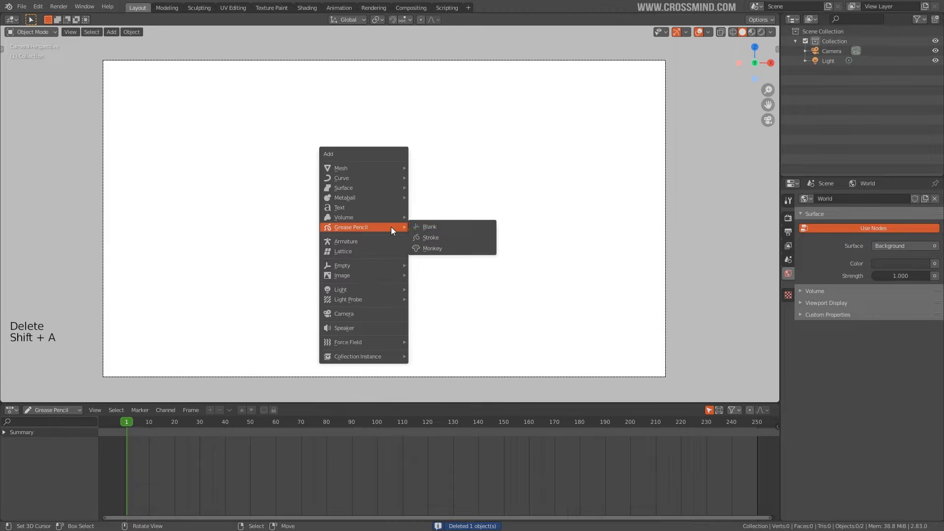
pyautogui.click(428, 226)
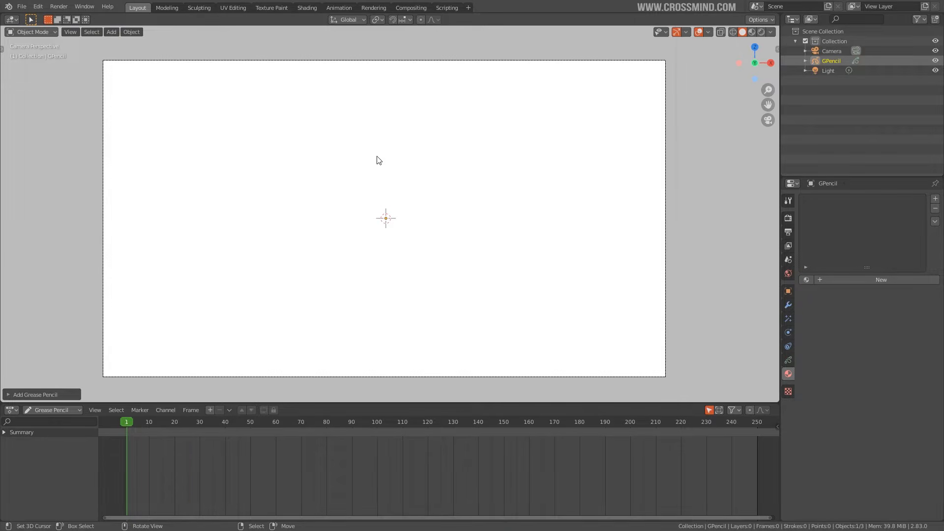
# Sketch three leaf outlines in Draw mode near the frame centre and assign the existing grass material to the object
pyautogui.hotkey('ctrl', 'Tab')
pyautogui.moveTo(384, 287)
pyautogui.mouseDown()
pyautogui.moveTo(359, 203)
pyautogui.moveTo(382, 284)
pyautogui.moveTo(384, 268)
pyautogui.mouseUp()
pyautogui.moveTo(384, 269); pyautogui.dragTo(386, 283)
pyautogui.moveTo(378, 279); pyautogui.dragTo(382, 284)
pyautogui.click(807, 280)
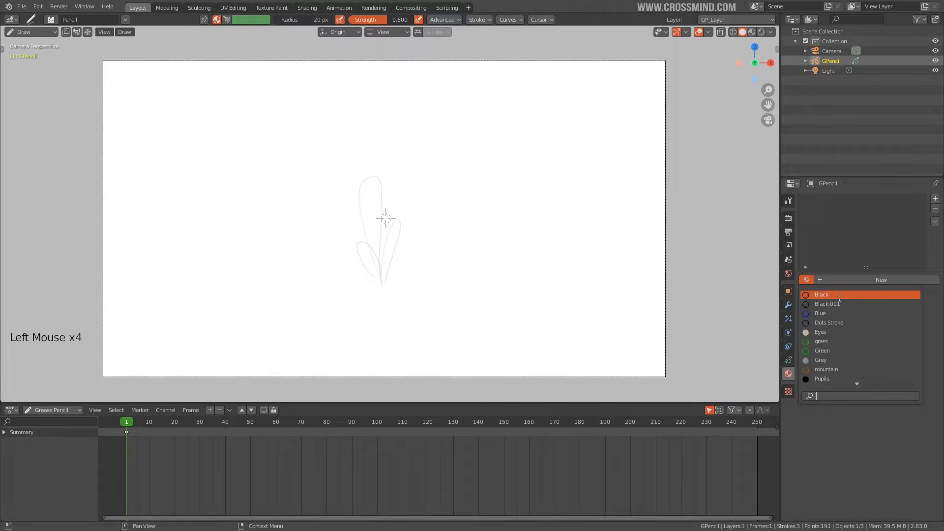
pyautogui.click(836, 341)
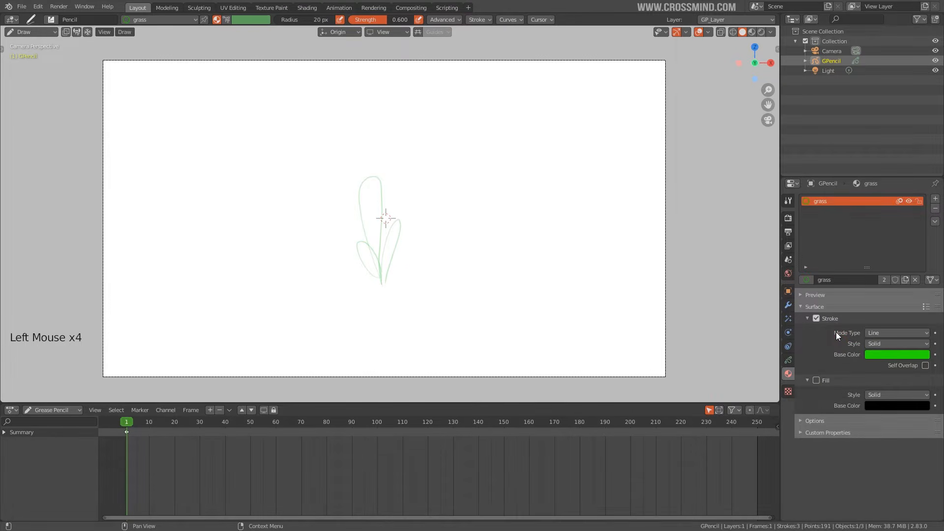
# Set the brush strength to 1.000 and draw a second three-leaf plant to the right of the first
pyautogui.moveTo(391, 20); pyautogui.dragTo(424, 13)
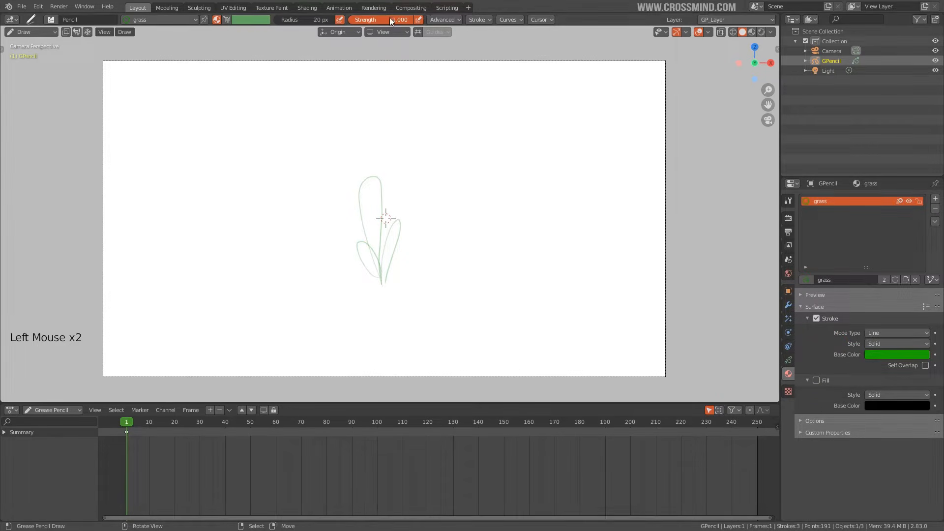
pyautogui.keyDown('shift'); pyautogui.moveTo(382, 26); pyautogui.dragTo(402, 32, button='middle'); pyautogui.keyUp('shift')
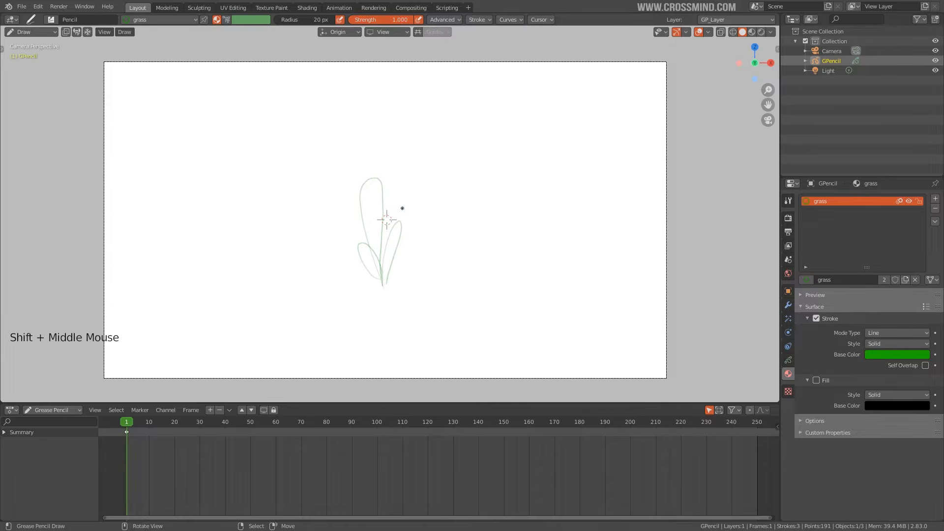
pyautogui.moveTo(476, 265)
pyautogui.mouseDown()
pyautogui.moveTo(474, 247)
pyautogui.moveTo(475, 259)
pyautogui.mouseUp()
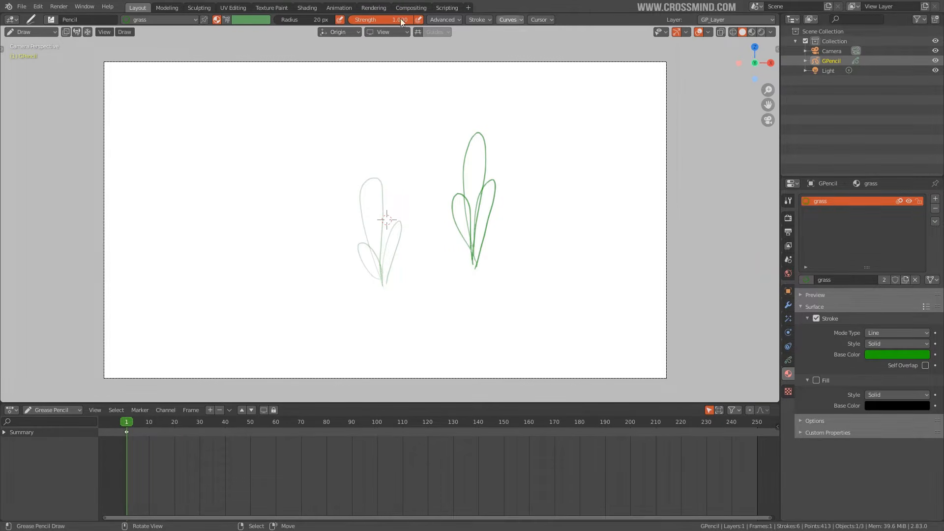
# Set the brush radius to 40 px and draw a larger four-leaf plant to the left of the first one
pyautogui.click(315, 20)
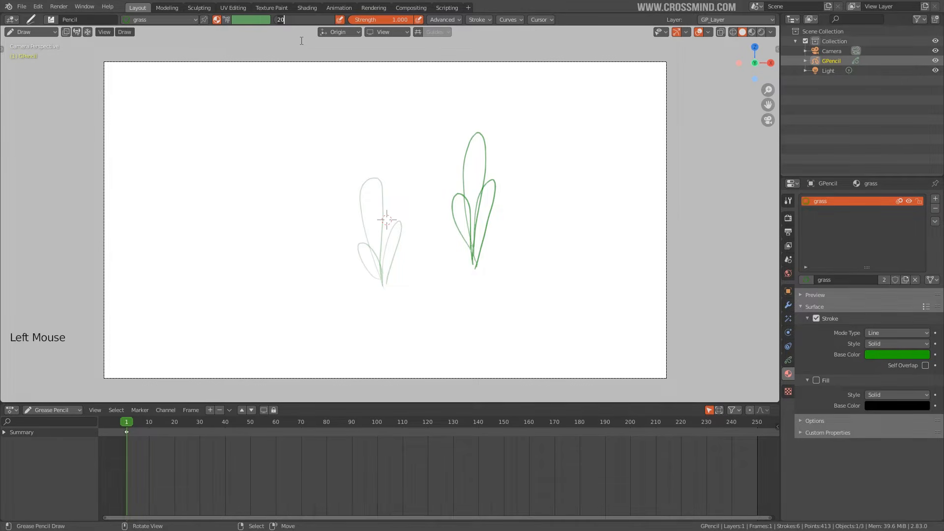
pyautogui.press('BackSpace')
pyautogui.press('BackSpace')
pyautogui.write('40')
pyautogui.press('Return')
pyautogui.moveTo(249, 206)
pyautogui.mouseDown()
pyautogui.moveTo(290, 321)
pyautogui.moveTo(278, 291)
pyautogui.mouseUp()
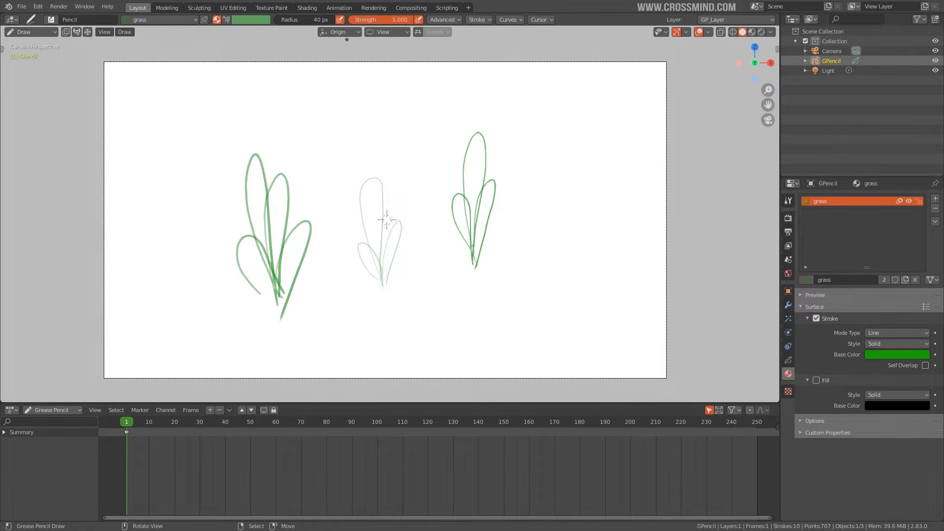
# Show the tool shelf again and erase all three plant sketches with the Eraser Point brush
pyautogui.scroll(2, 354, 219)
pyautogui.press('t')
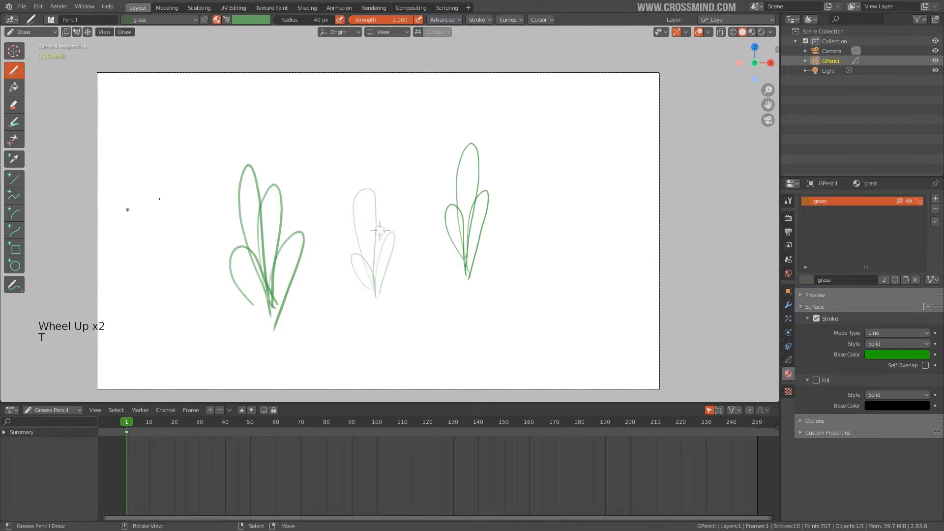
pyautogui.keyDown('shift'); pyautogui.moveTo(257, 197); pyautogui.dragTo(256, 201, button='middle'); pyautogui.keyUp('shift')
pyautogui.keyDown('shift'); pyautogui.moveTo(353, 169); pyautogui.dragTo(354, 163, button='middle'); pyautogui.keyUp('shift')
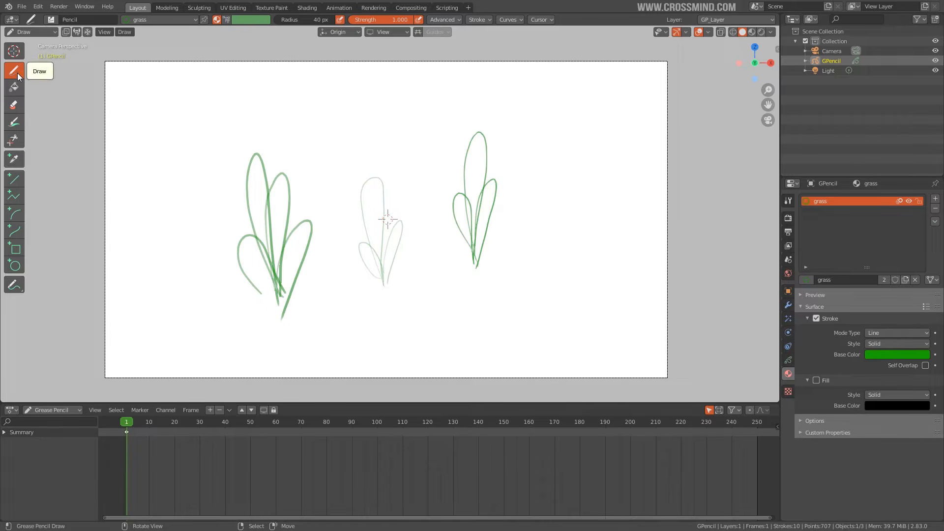
pyautogui.click(14, 105)
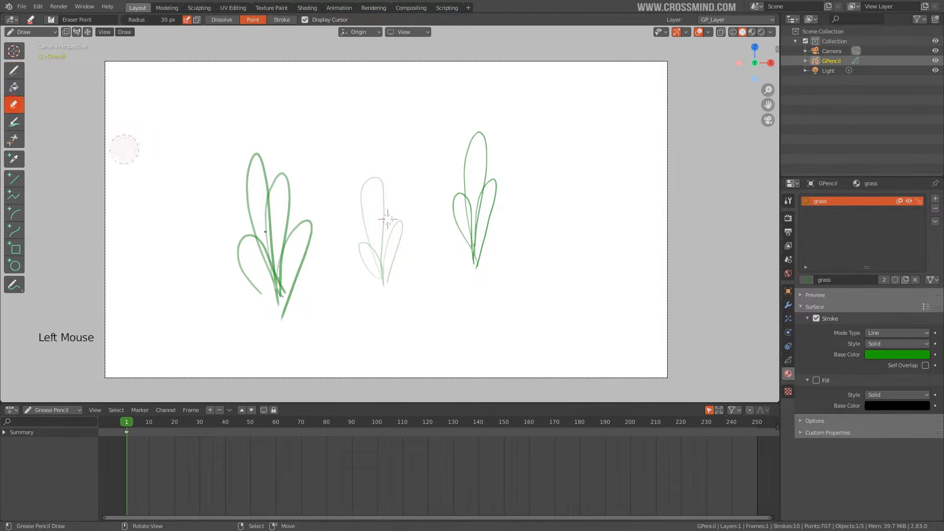
pyautogui.moveTo(299, 186)
pyautogui.mouseDown()
pyautogui.moveTo(291, 227)
pyautogui.moveTo(316, 234)
pyautogui.moveTo(285, 238)
pyautogui.moveTo(267, 158)
pyautogui.moveTo(261, 326)
pyautogui.moveTo(234, 247)
pyautogui.moveTo(386, 247)
pyautogui.moveTo(352, 162)
pyautogui.moveTo(491, 205)
pyautogui.moveTo(472, 163)
pyautogui.moveTo(479, 227)
pyautogui.moveTo(275, 143)
pyautogui.moveTo(521, 312)
pyautogui.mouseUp()
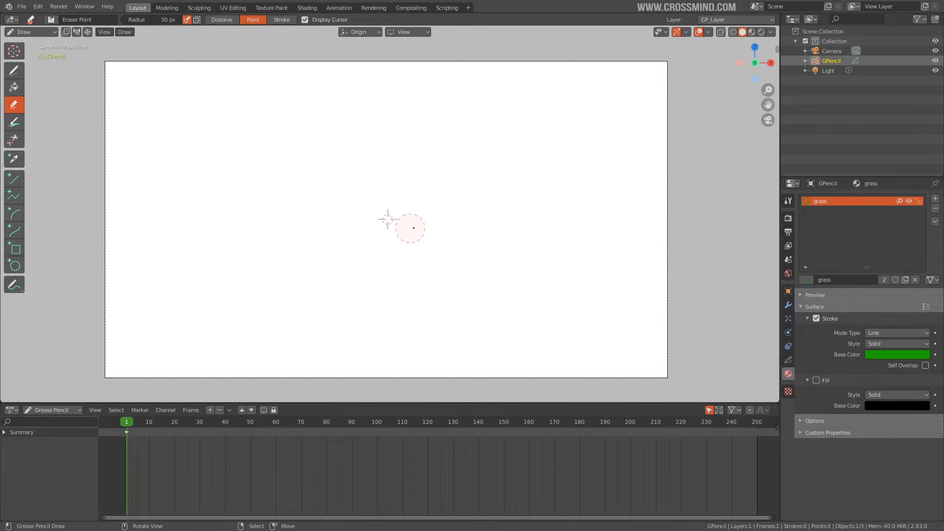
# Return to the Draw tool and enable stroke Randomize with pressure 0.200 and some jitter
pyautogui.keyDown('shift'); pyautogui.moveTo(409, 226); pyautogui.dragTo(391, 226, button='middle'); pyautogui.keyUp('shift')
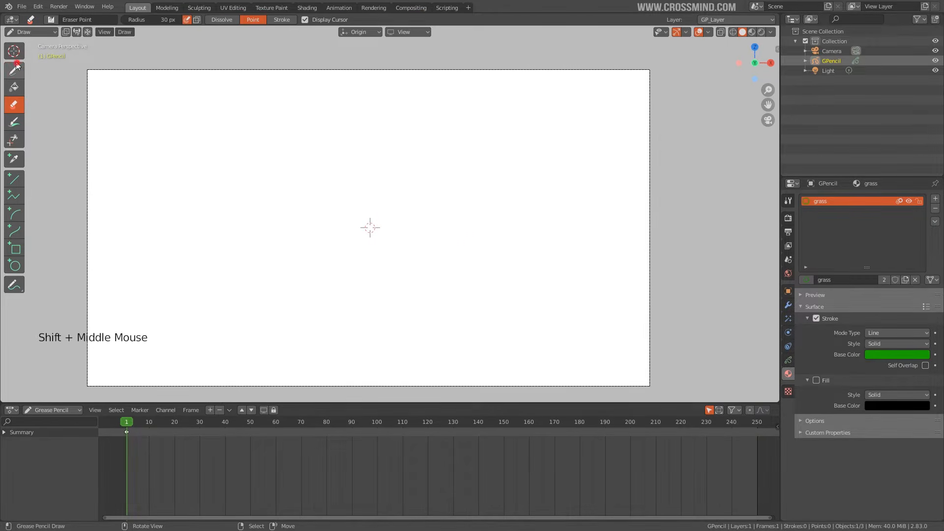
pyautogui.click(19, 69)
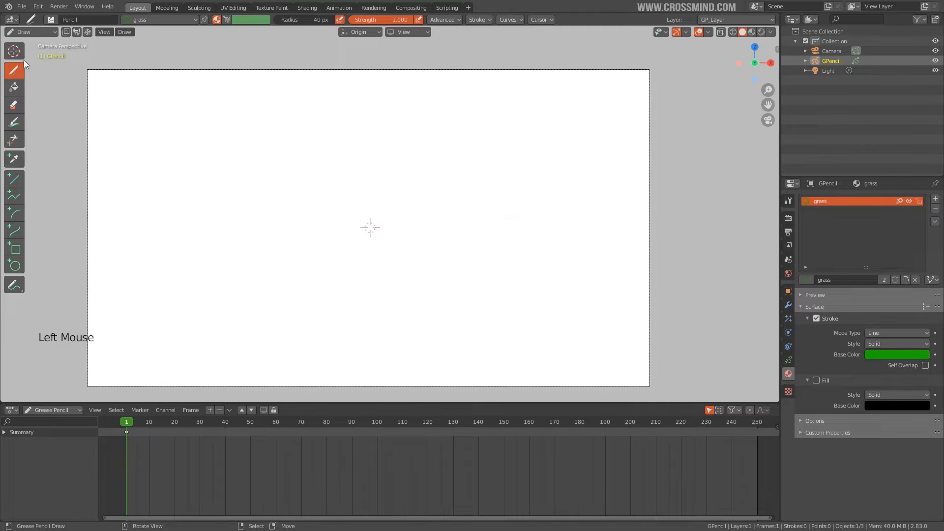
pyautogui.click(478, 19)
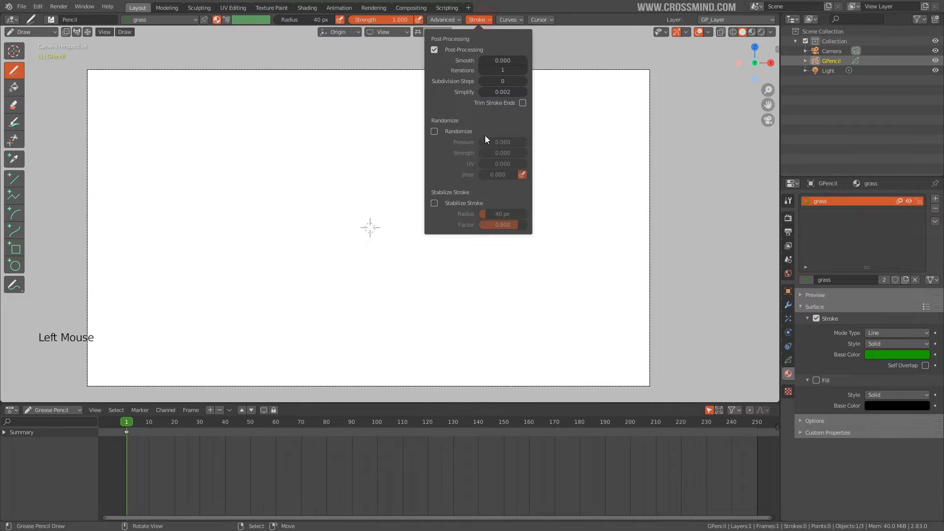
pyautogui.click(434, 132)
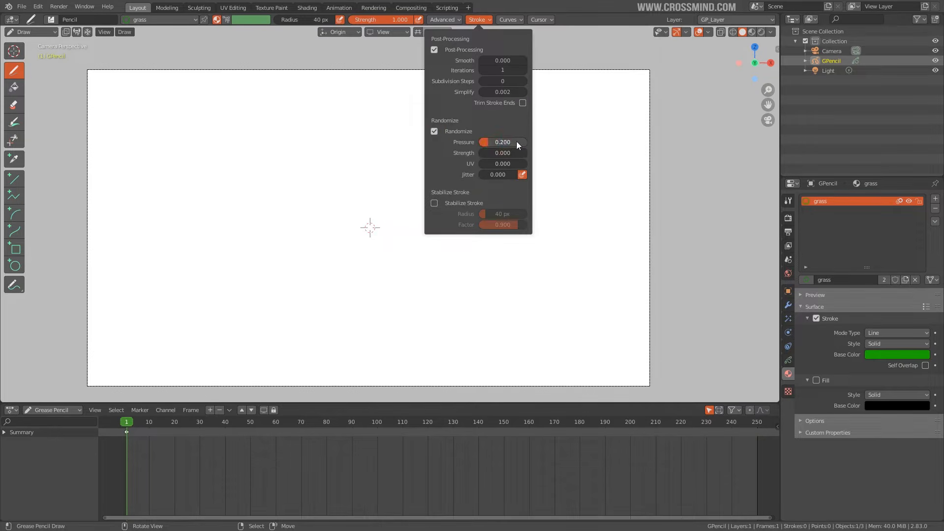
pyautogui.moveTo(517, 141); pyautogui.dragTo(518, 142)
pyautogui.moveTo(503, 174); pyautogui.dragTo(508, 175)
# Draw a long diagonal test stroke from the frame's lower left to its upper middle and undo it
pyautogui.moveTo(136, 351); pyautogui.dragTo(148, 347)
pyautogui.moveTo(313, 221); pyautogui.dragTo(487, 94)
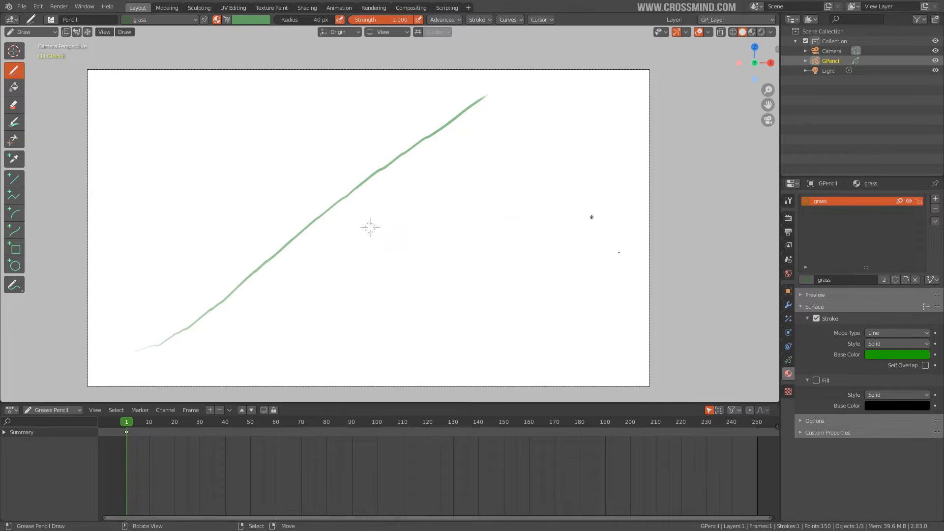
pyautogui.hotkey('ctrl', 'z')
pyautogui.hotkey('ctrl', 'z')
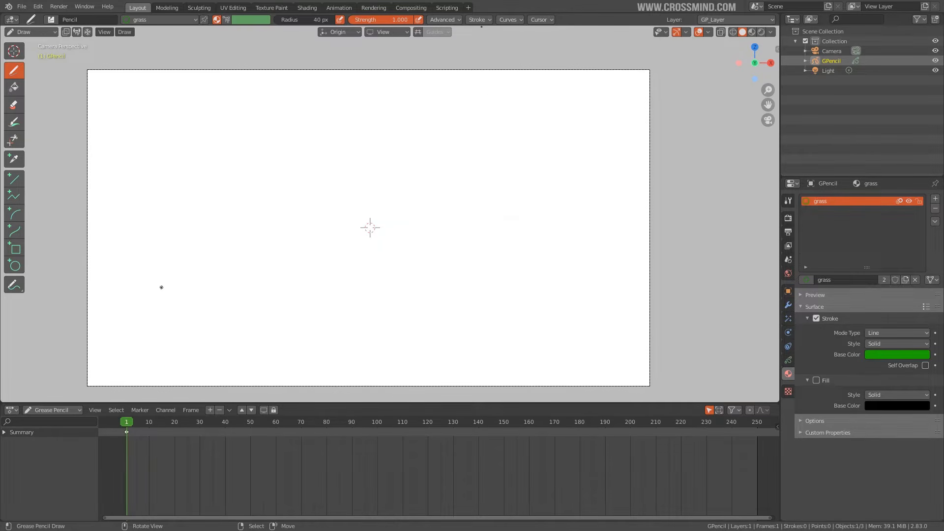
# Assign the mountain material to the Grease Pencil object in place of grass, then make a few test marks and undo them
pyautogui.click(479, 20)
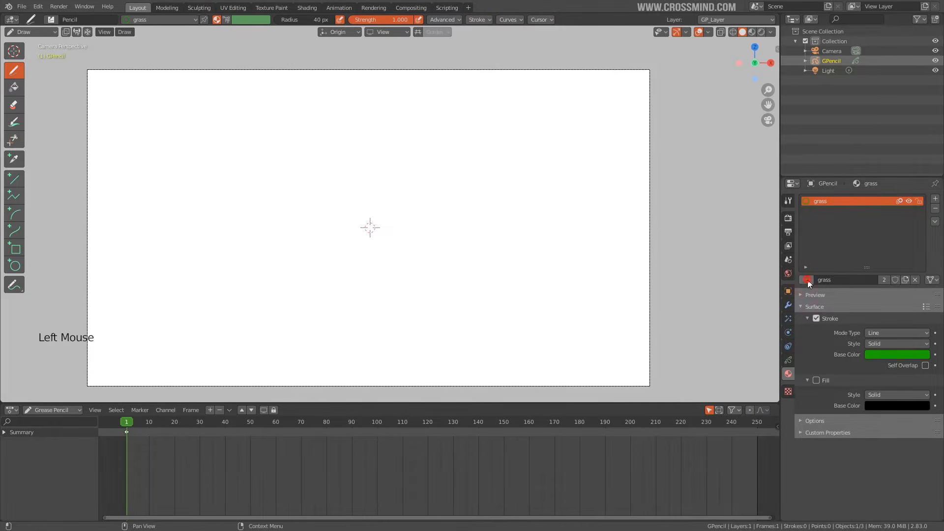
pyautogui.click(836, 373)
pyautogui.click(158, 276)
pyautogui.click(186, 276)
pyautogui.hotkey('ctrl', 'z')
pyautogui.hotkey('ctrl', 'z')
pyautogui.hotkey('ctrl', 'z')
# Draw a large central mountain outline across the frame, with a smaller mountain on its right and another on its left
pyautogui.click(86, 295)
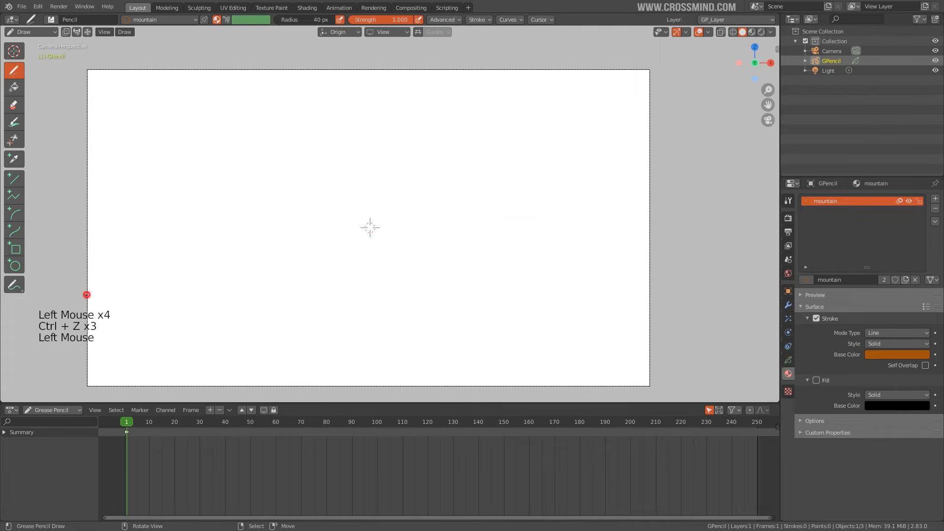
pyautogui.moveTo(87, 295)
pyautogui.mouseDown()
pyautogui.moveTo(319, 141)
pyautogui.moveTo(644, 264)
pyautogui.mouseUp()
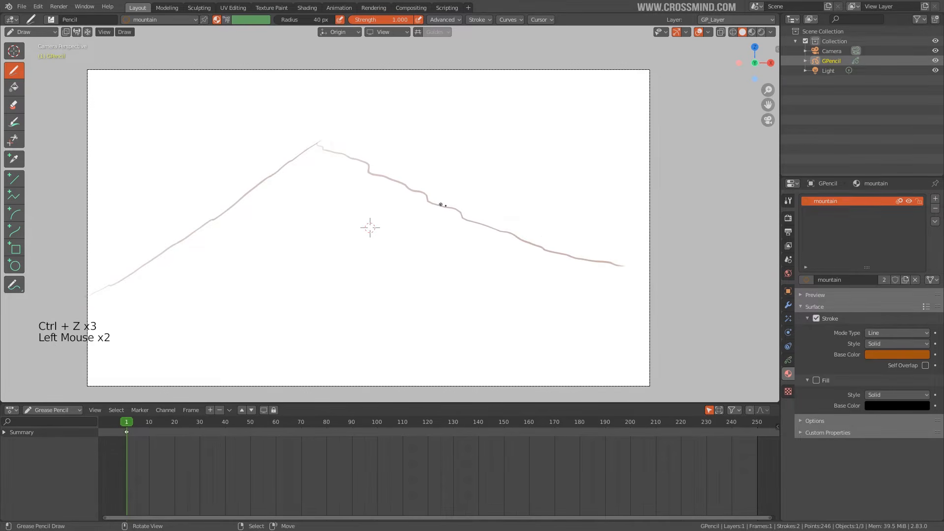
pyautogui.moveTo(463, 217)
pyautogui.mouseDown()
pyautogui.moveTo(530, 192)
pyautogui.moveTo(680, 252)
pyautogui.mouseUp()
pyautogui.click(74, 264)
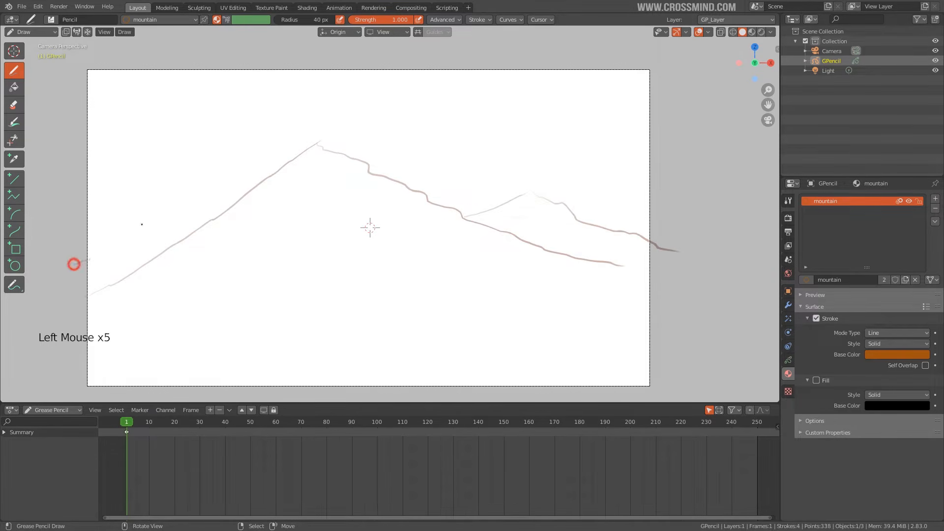
pyautogui.moveTo(142, 225); pyautogui.dragTo(199, 233)
pyautogui.click(226, 236)
pyautogui.hotkey('ctrl', 'z')
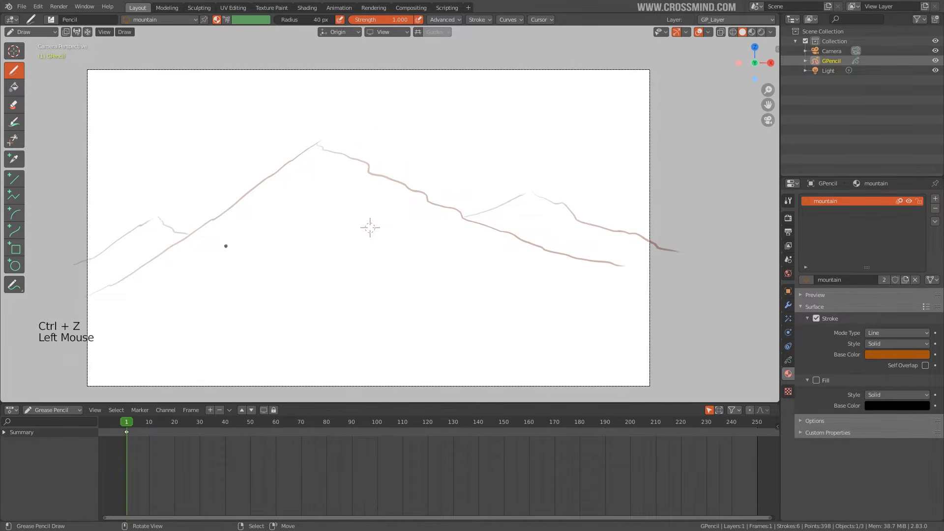
# Sketch short shading strokes on the left slope of the central mountain, undoing the unwanted ones
pyautogui.moveTo(230, 246); pyautogui.dragTo(248, 238)
pyautogui.hotkey('ctrl', 'z')
pyautogui.hotkey('ctrl', 'z')
pyautogui.hotkey('ctrl', 'z')
pyautogui.moveTo(268, 213)
pyautogui.mouseDown()
pyautogui.moveTo(293, 244)
pyautogui.moveTo(272, 259)
pyautogui.mouseUp()
# Disable stroke Randomize and enable Stabilize Stroke for the Pencil brush
pyautogui.click(484, 22)
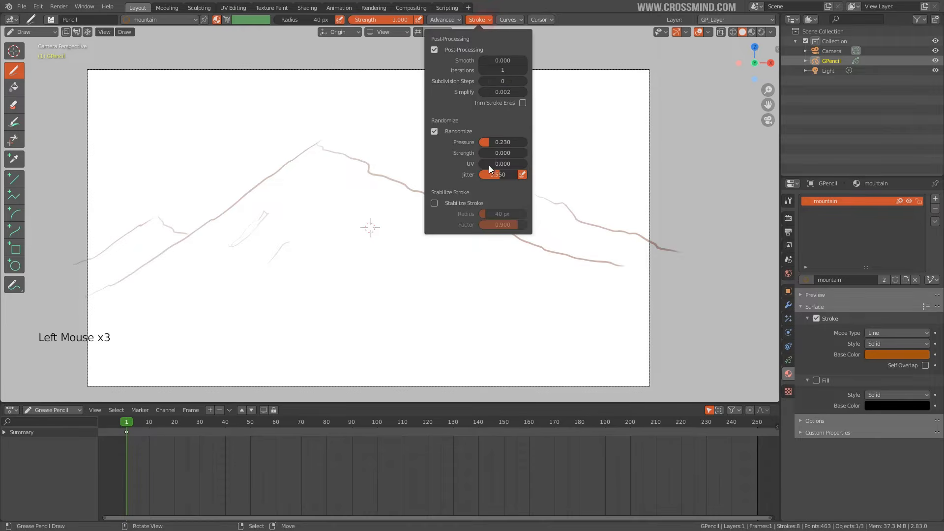
pyautogui.click(435, 132)
pyautogui.click(435, 204)
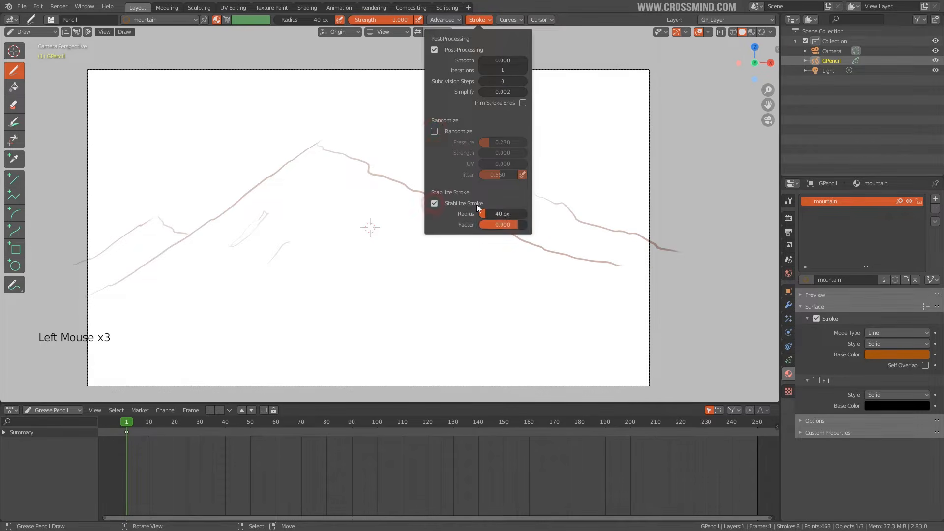
# Erase the mountain sketches with the Eraser Point brush
pyautogui.click(14, 105)
pyautogui.moveTo(133, 268)
pyautogui.mouseDown()
pyautogui.moveTo(99, 281)
pyautogui.moveTo(162, 194)
pyautogui.moveTo(124, 276)
pyautogui.moveTo(260, 172)
pyautogui.moveTo(300, 190)
pyautogui.moveTo(285, 219)
pyautogui.mouseUp()
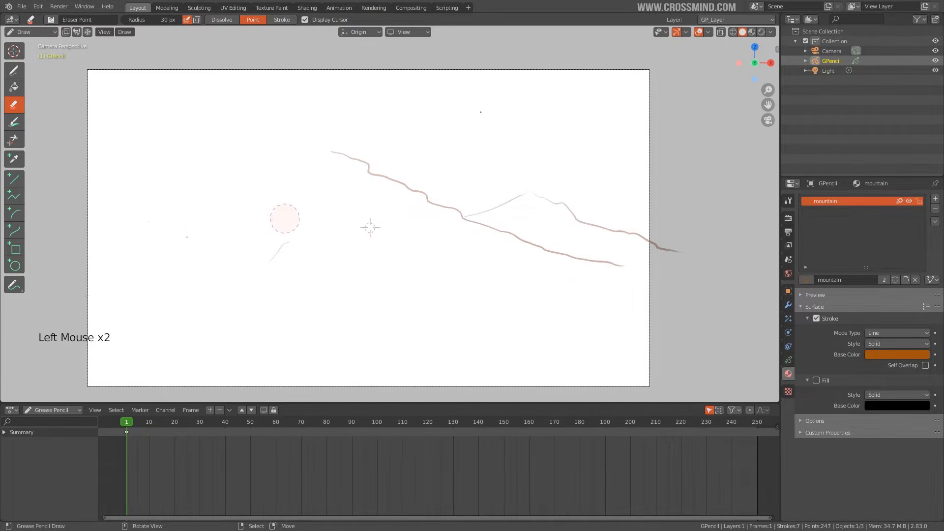
pyautogui.moveTo(268, 266)
pyautogui.mouseDown()
pyautogui.moveTo(302, 226)
pyautogui.moveTo(424, 202)
pyautogui.moveTo(567, 252)
pyautogui.moveTo(626, 249)
pyautogui.moveTo(639, 226)
pyautogui.moveTo(562, 202)
pyautogui.moveTo(533, 217)
pyautogui.mouseUp()
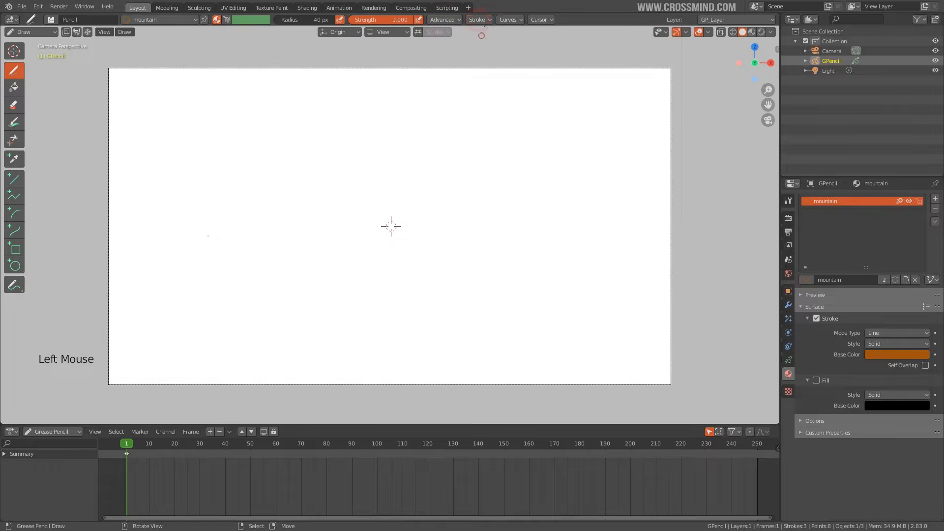
# Turn off Stabilize Stroke, then draw a C-shaped and a wavy freehand test curve, undoing each
pyautogui.click(479, 19)
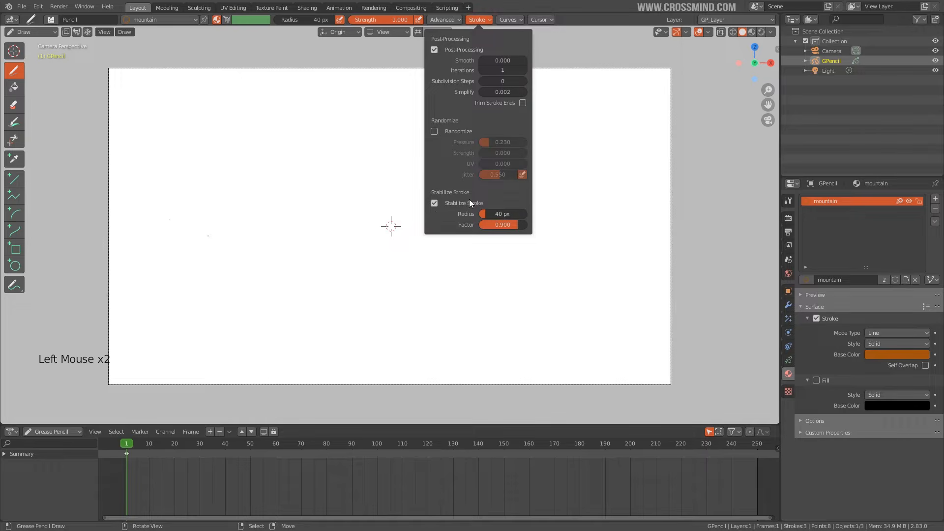
pyautogui.click(434, 203)
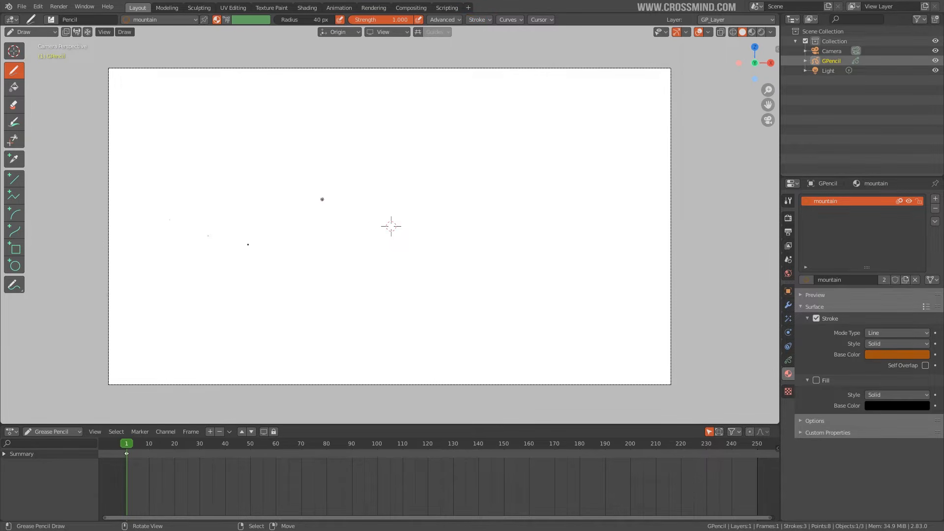
pyautogui.moveTo(412, 113)
pyautogui.mouseDown()
pyautogui.moveTo(265, 256)
pyautogui.moveTo(344, 311)
pyautogui.mouseUp()
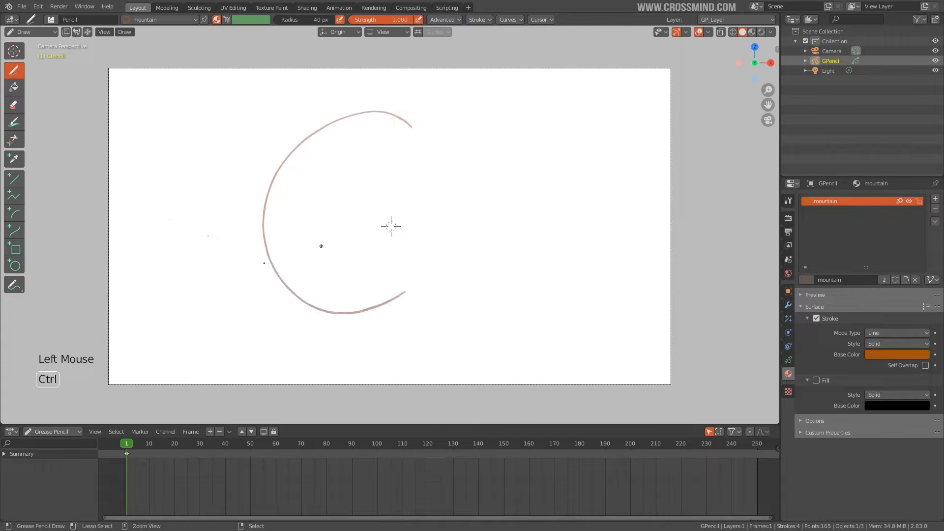
pyautogui.hotkey('ctrl', 'z')
pyautogui.moveTo(176, 273); pyautogui.dragTo(355, 277)
pyautogui.moveTo(393, 248)
pyautogui.mouseDown()
pyautogui.moveTo(496, 197)
pyautogui.moveTo(485, 266)
pyautogui.mouseUp()
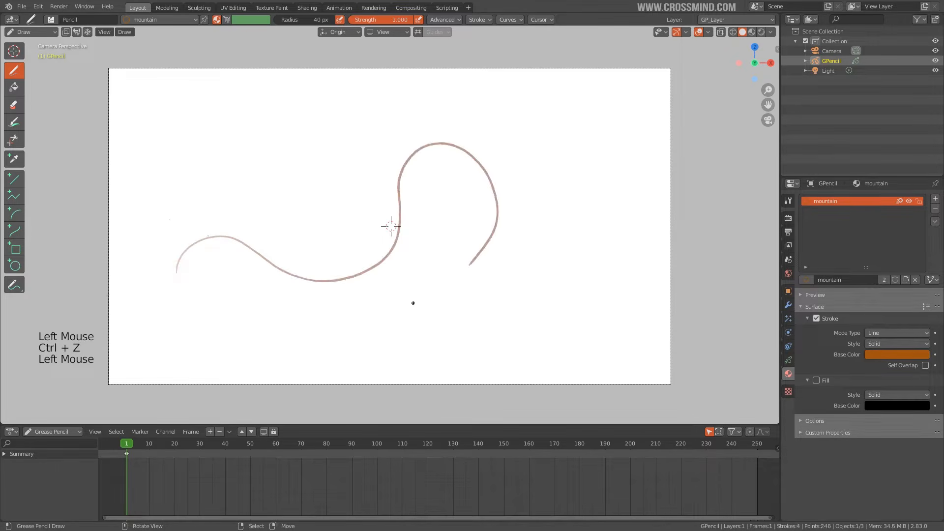
pyautogui.hotkey('ctrl', 'z')
# Draw a long S-shaped test curve across the frame, inspect its smoothness up close, and undo it
pyautogui.click(174, 287)
pyautogui.moveTo(173, 287)
pyautogui.mouseDown()
pyautogui.moveTo(362, 228)
pyautogui.moveTo(499, 251)
pyautogui.mouseUp()
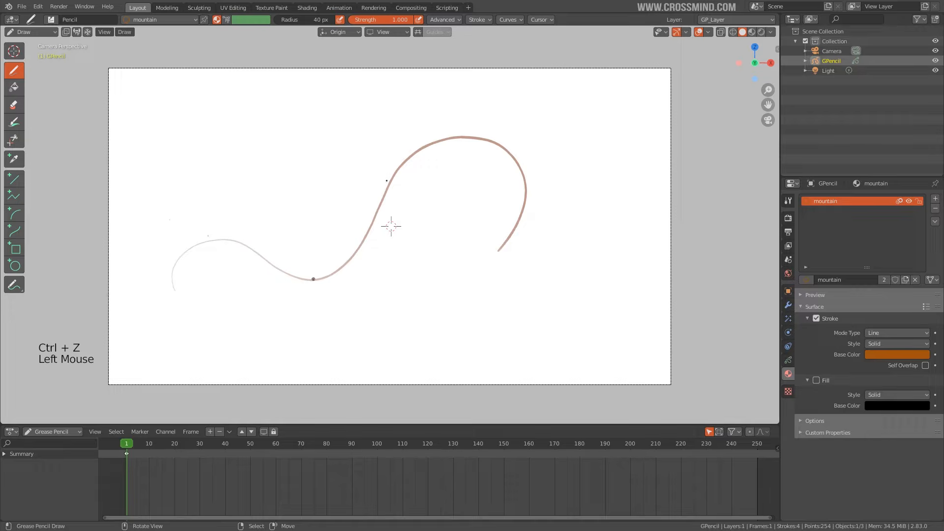
pyautogui.scroll(3, 390, 226)
pyautogui.keyDown('shift'); pyautogui.moveTo(390, 226); pyautogui.dragTo(338, 282, button='middle'); pyautogui.keyUp('shift')
pyautogui.scroll(2, 312, 321)
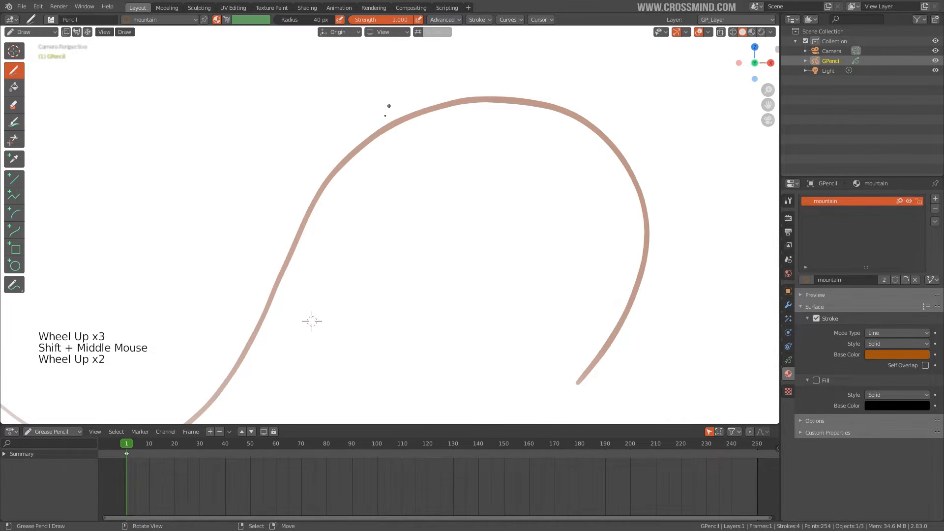
pyautogui.scroll(-6, 312, 321)
pyautogui.hotkey('ctrl', 'z')
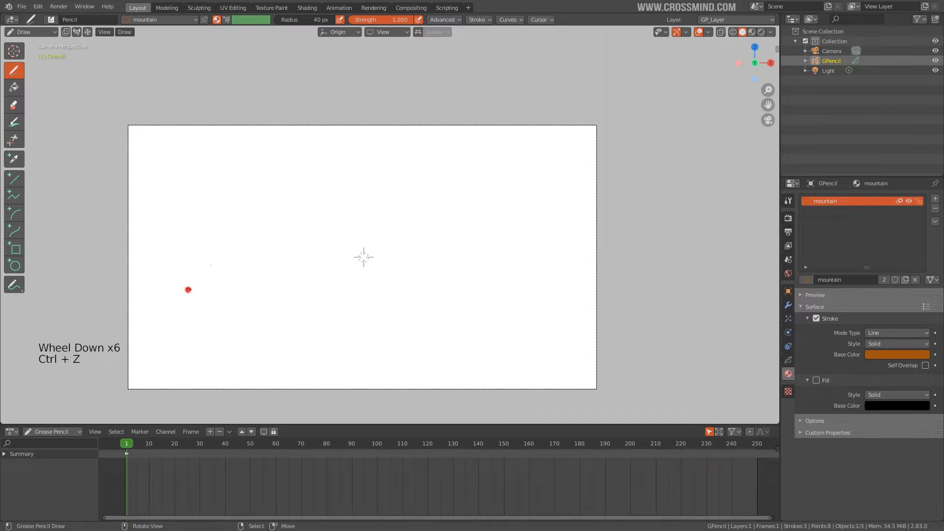
# Without stabilization, draw a tall arc from the frame's upper edge down to its lower edge and undo it
pyautogui.click(198, 274)
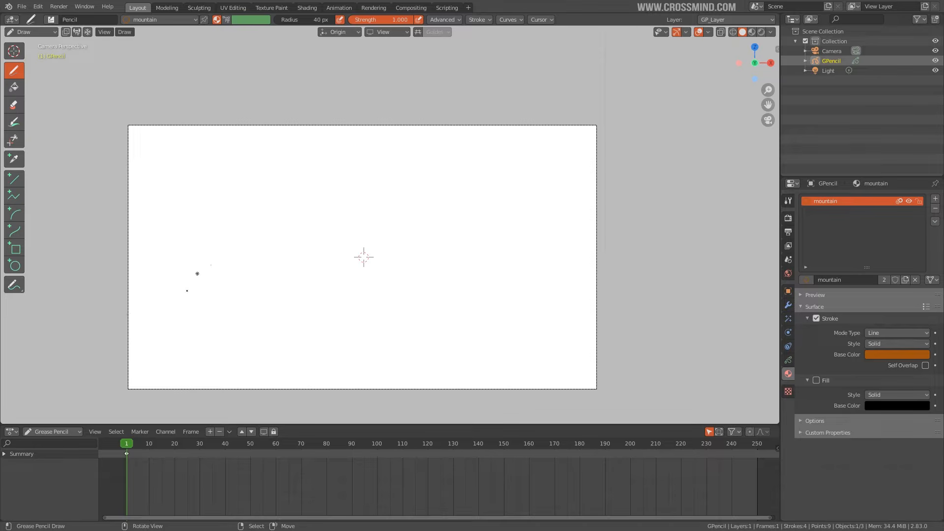
pyautogui.moveTo(169, 306); pyautogui.dragTo(382, 220)
pyautogui.hotkey('ctrl', 'z')
pyautogui.moveTo(465, 137); pyautogui.dragTo(428, 141)
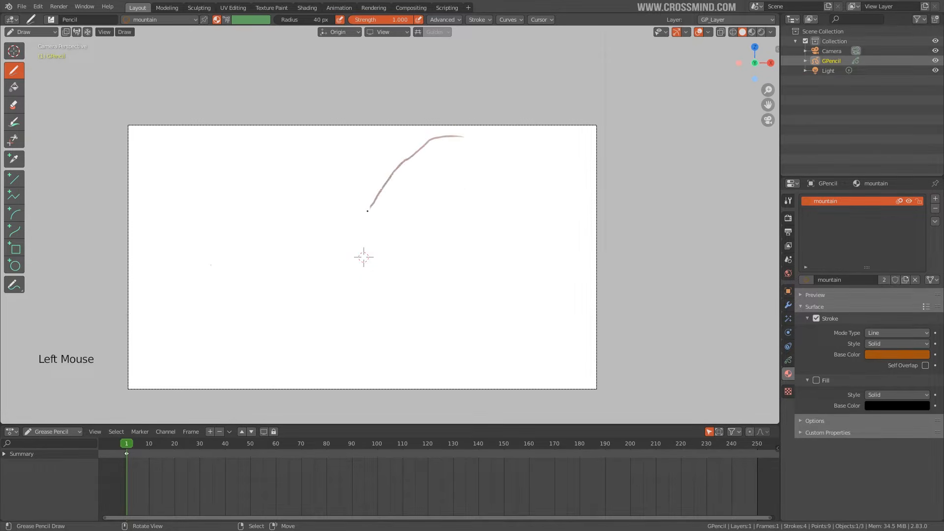
pyautogui.moveTo(367, 211); pyautogui.dragTo(350, 260)
pyautogui.moveTo(341, 304); pyautogui.dragTo(347, 375)
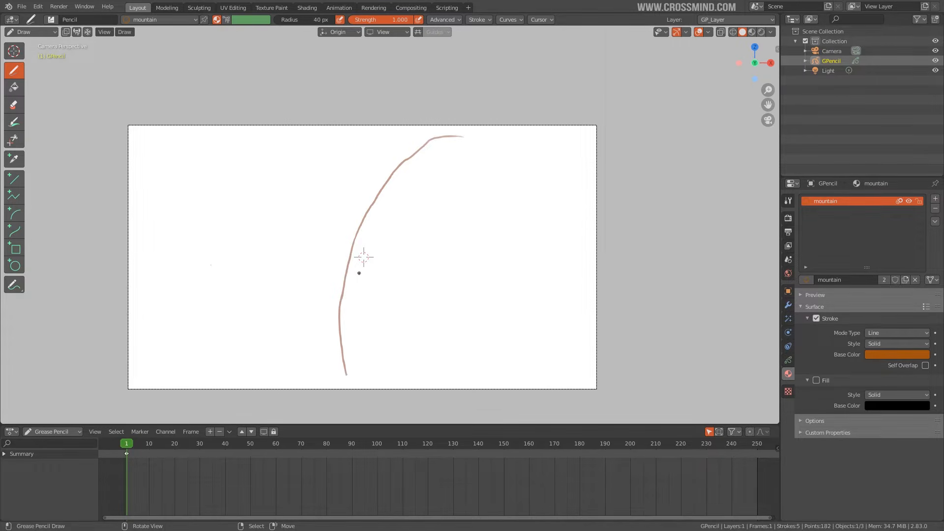
pyautogui.hotkey('ctrl', 'z')
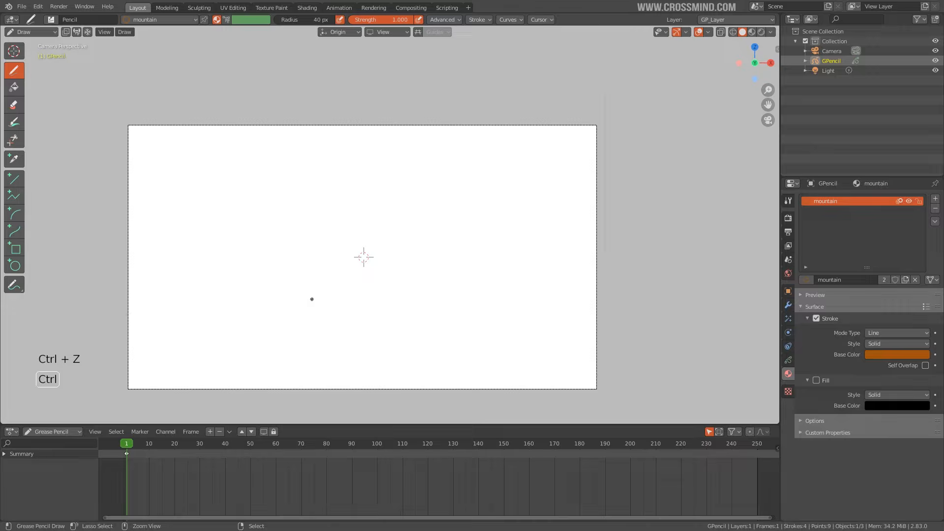
# Turn on Stabilize Stroke and draw a tall arc and a diagonal test stroke, undoing each
pyautogui.click(478, 19)
pyautogui.click(435, 204)
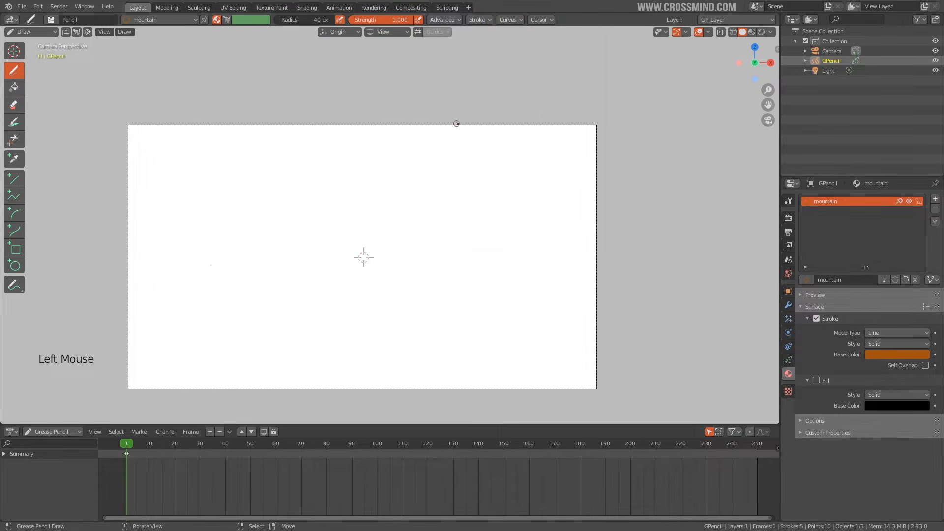
pyautogui.moveTo(455, 127)
pyautogui.mouseDown()
pyautogui.moveTo(403, 173)
pyautogui.moveTo(358, 257)
pyautogui.moveTo(348, 308)
pyautogui.moveTo(352, 423)
pyautogui.mouseUp()
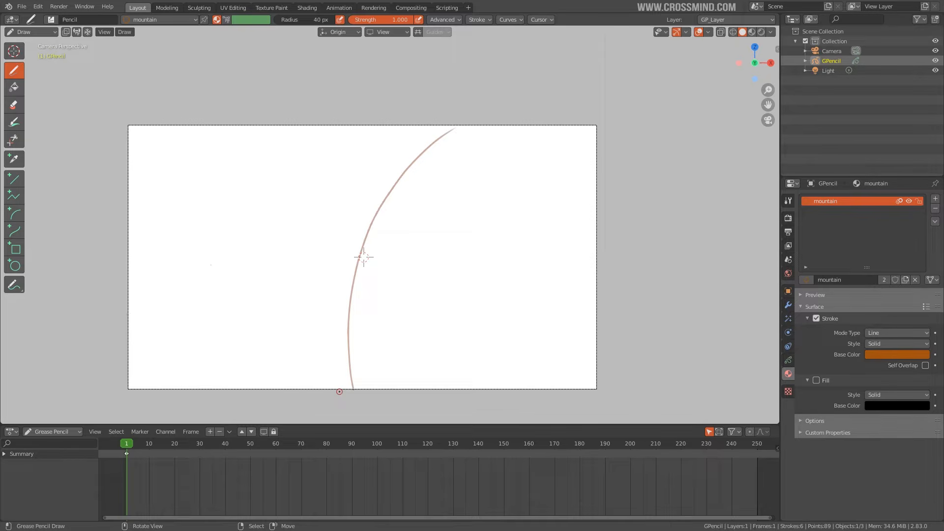
pyautogui.hotkey('ctrl', 'z')
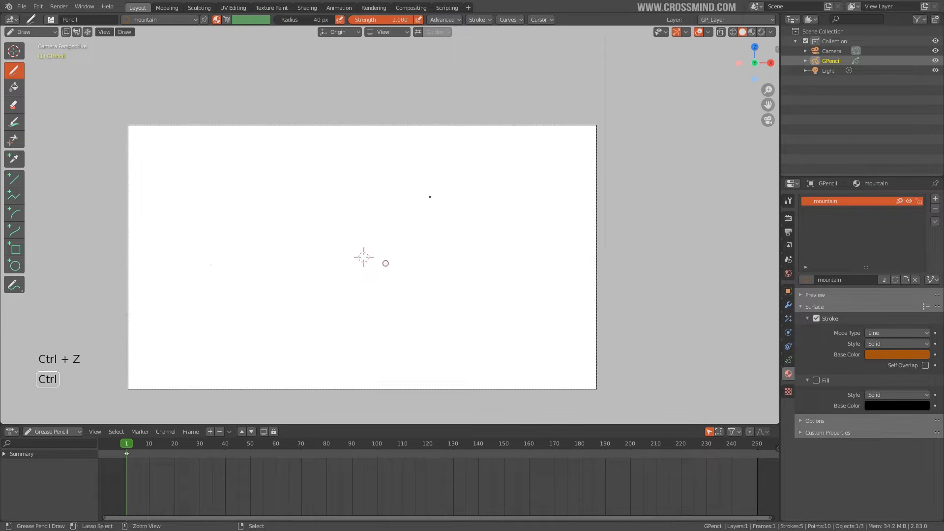
pyautogui.moveTo(232, 338)
pyautogui.mouseDown()
pyautogui.moveTo(256, 302)
pyautogui.moveTo(411, 264)
pyautogui.moveTo(556, 118)
pyautogui.mouseUp()
pyautogui.hotkey('ctrl', 'z')
# Turn off Stabilize Stroke and look through the brush's Curves and Cursor options
pyautogui.click(479, 20)
pyautogui.click(435, 203)
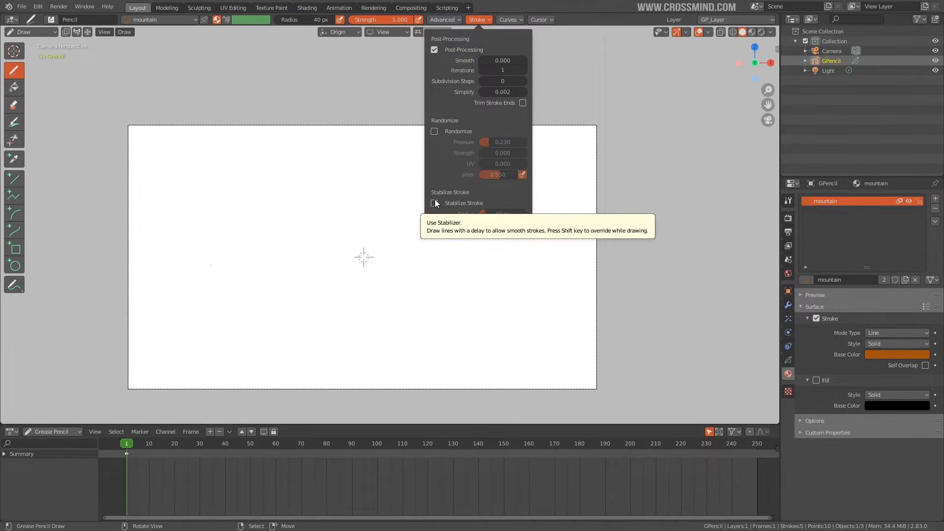
pyautogui.click(517, 20)
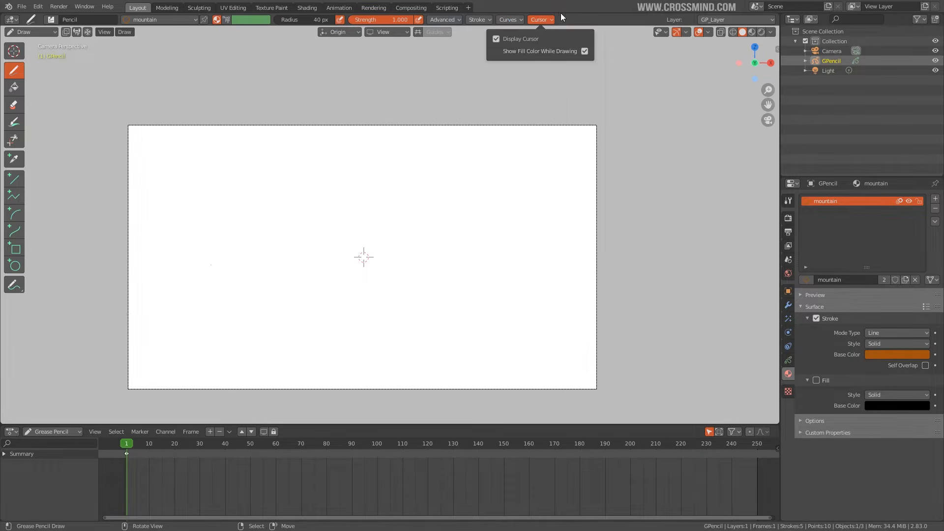
# Lower the brush's Input Samples, then draw an S-shaped test curve and undo it
pyautogui.click(455, 20)
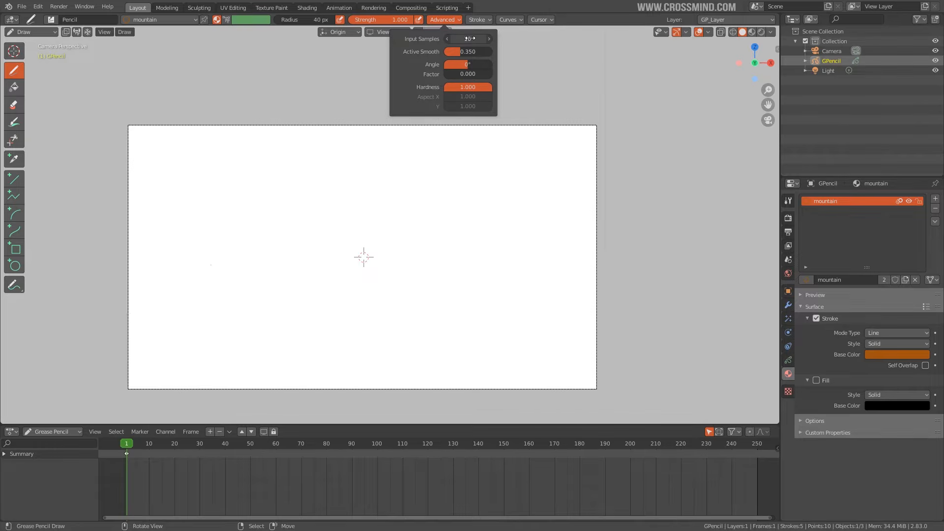
pyautogui.click(468, 39)
pyautogui.write('2')
pyautogui.press('Return')
pyautogui.moveTo(230, 296)
pyautogui.mouseDown()
pyautogui.moveTo(375, 290)
pyautogui.moveTo(442, 183)
pyautogui.mouseUp()
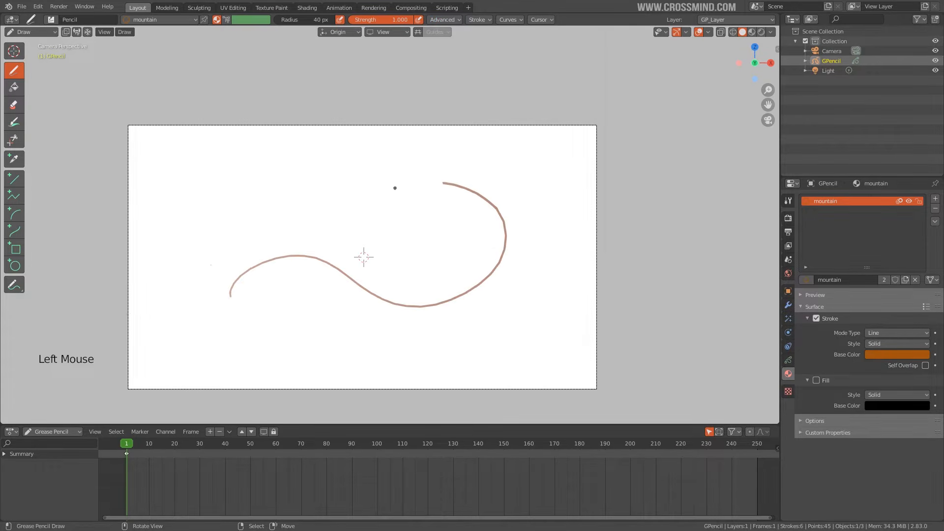
pyautogui.hotkey('ctrl', 'z')
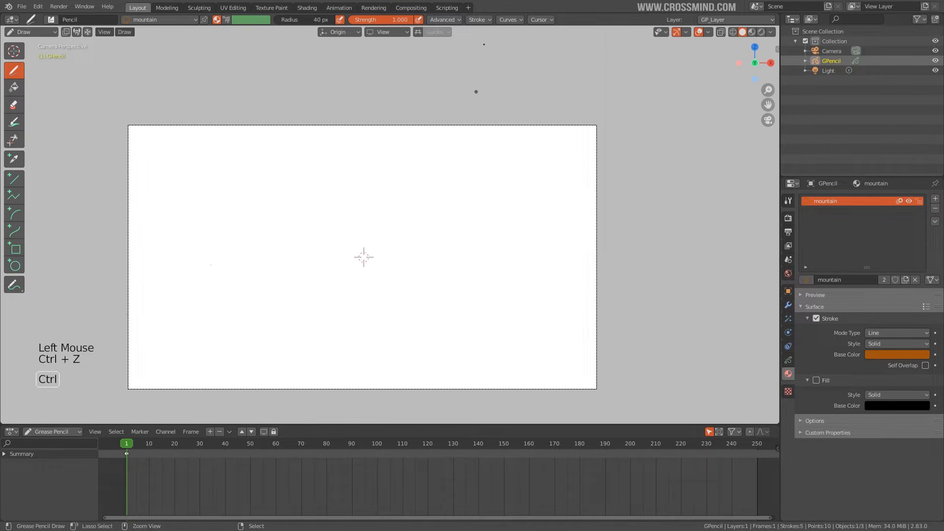
# Draw a wavy stroke across the middle of the frame and examine its point spacing in Edit Mode
pyautogui.moveTo(268, 248); pyautogui.dragTo(466, 235)
pyautogui.hotkey('ctrl', 'Tab')
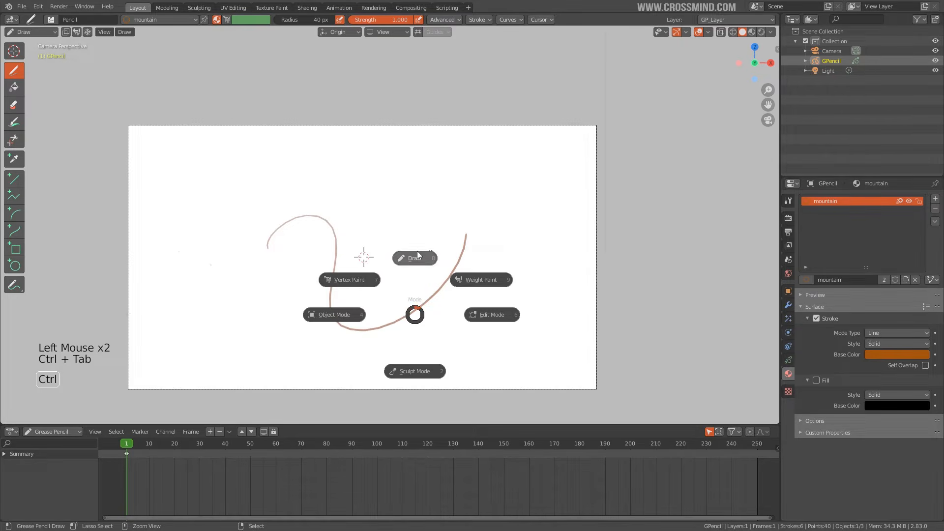
pyautogui.click(492, 319)
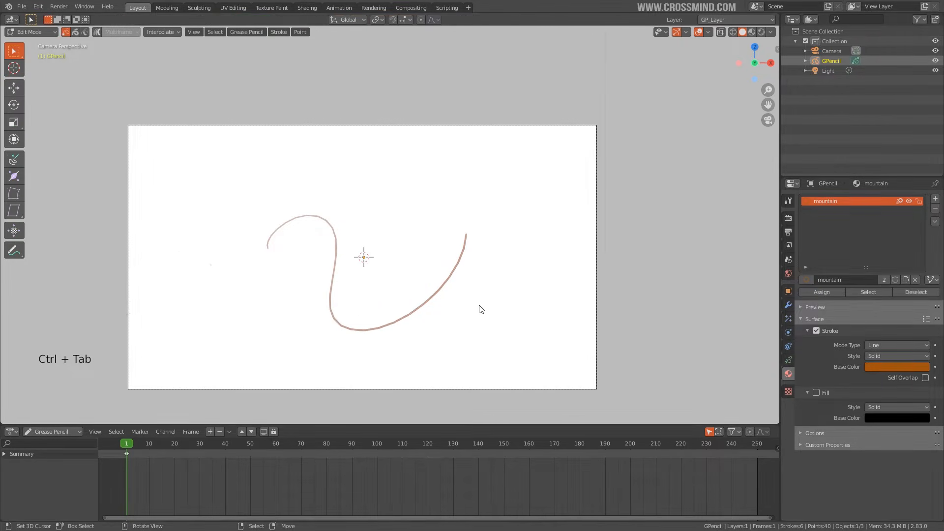
pyautogui.rightClick(445, 308)
pyautogui.scroll(2, 375, 348)
pyautogui.keyDown('shift'); pyautogui.moveTo(376, 349); pyautogui.dragTo(372, 319, button='middle'); pyautogui.keyUp('shift')
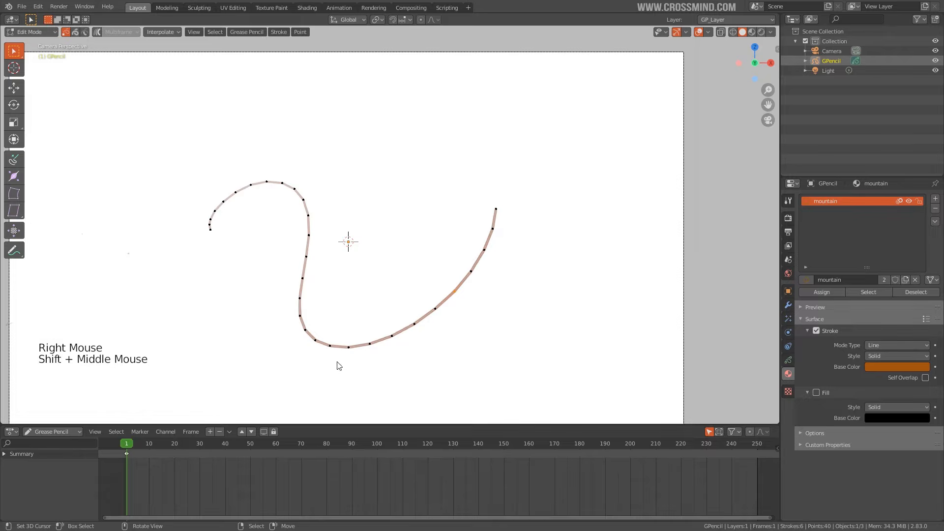
# Return to Draw mode and set the brush's Input Samples to 10
pyautogui.hotkey('ctrl', 'Tab')
pyautogui.click(370, 262)
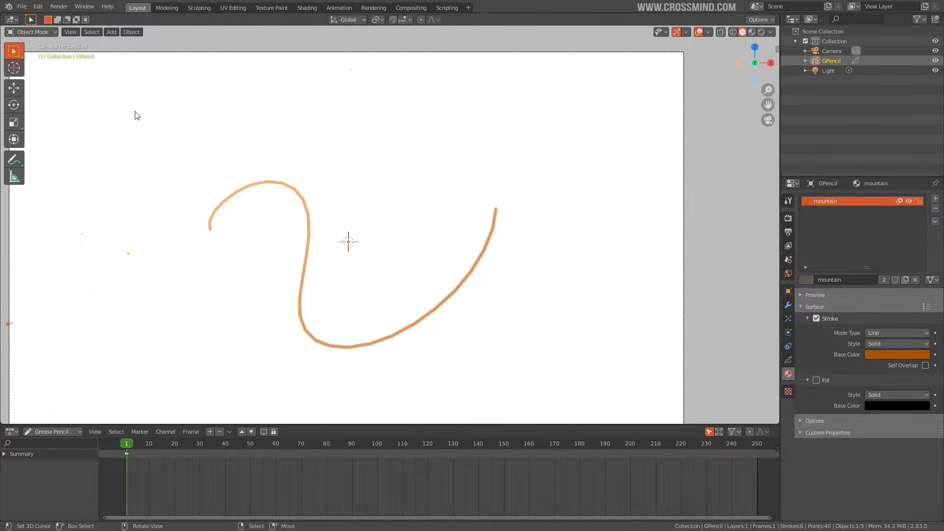
pyautogui.hotkey('ctrl', 'Tab')
pyautogui.click(207, 89)
pyautogui.click(448, 20)
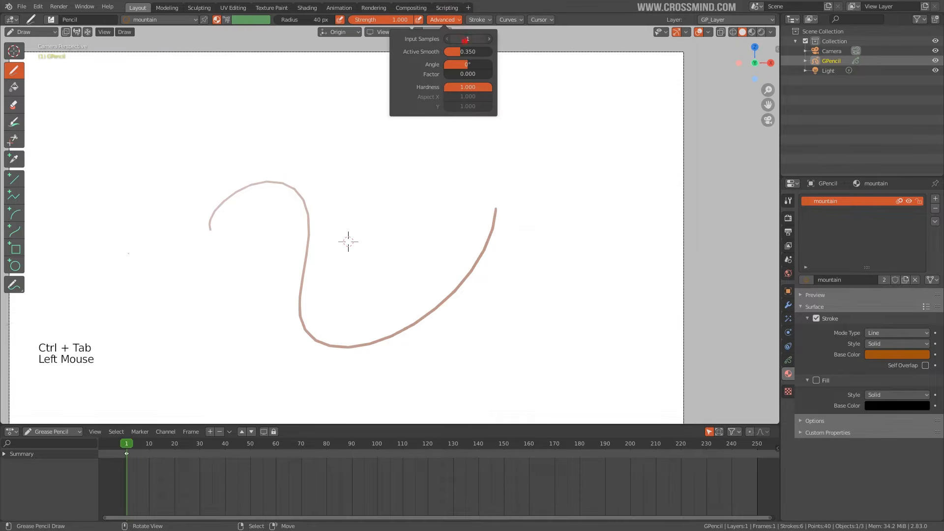
pyautogui.moveTo(467, 39); pyautogui.dragTo(476, 39)
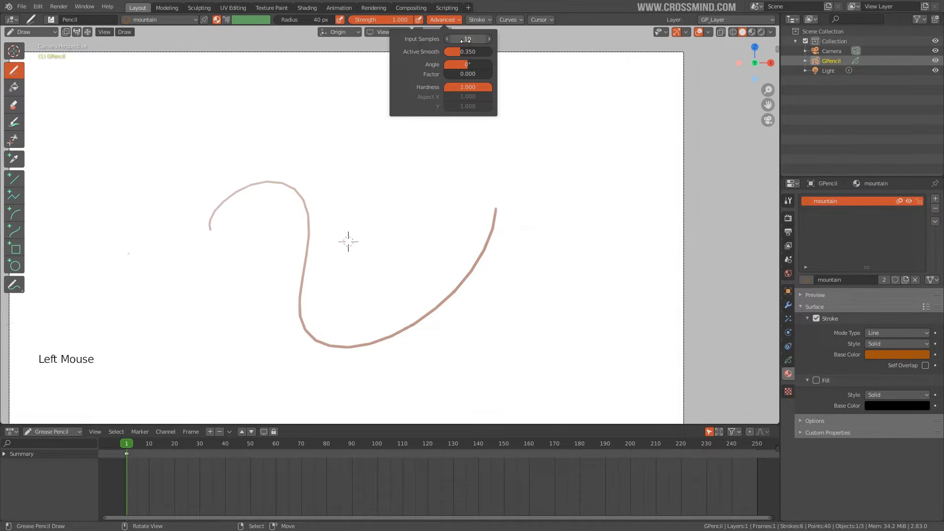
pyautogui.keyDown('shift'); pyautogui.moveTo(500, 135); pyautogui.dragTo(510, 173, button='middle'); pyautogui.keyUp('shift')
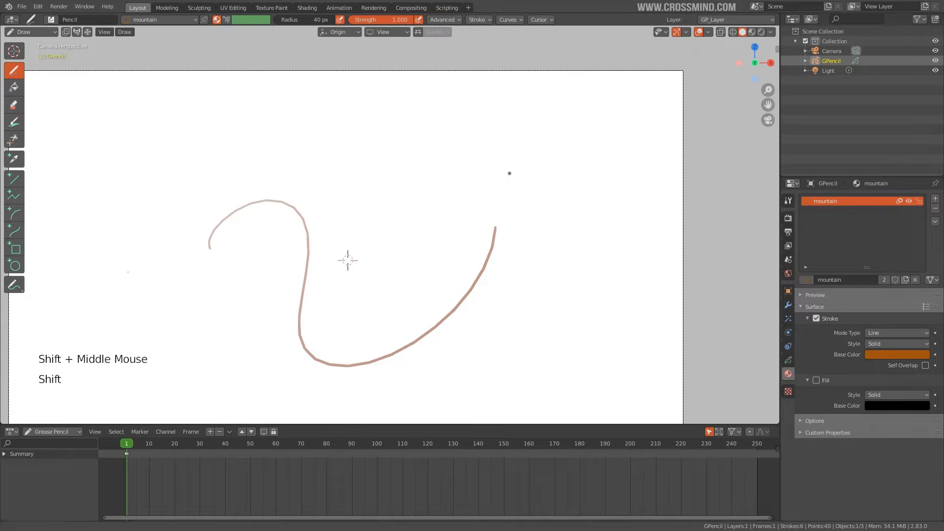
pyautogui.hotkey('ctrl', 'Tab')
pyautogui.moveTo(176, 167); pyautogui.dragTo(515, 142)
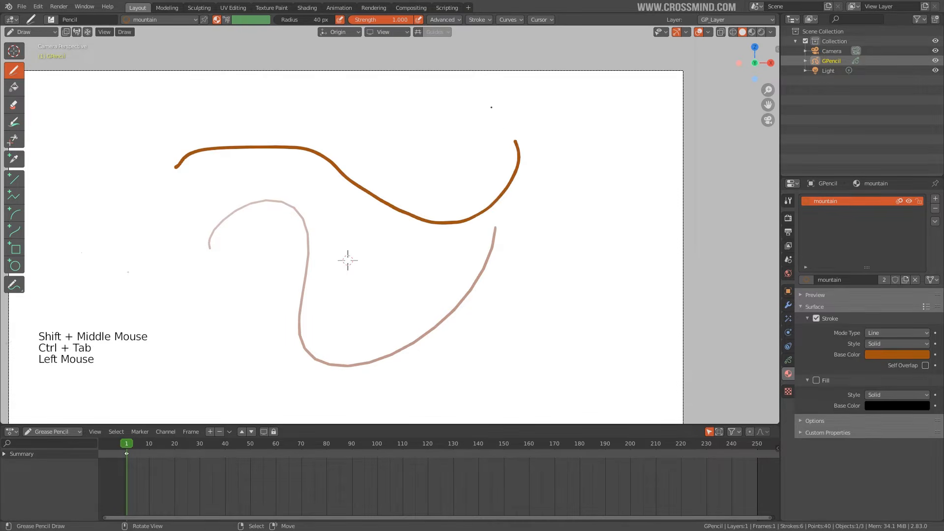
pyautogui.hotkey('ctrl', 'z')
# Draw an S-shaped test stroke above the existing one and examine its point spacing in Edit Mode
pyautogui.moveTo(216, 172)
pyautogui.mouseDown()
pyautogui.moveTo(308, 133)
pyautogui.moveTo(491, 205)
pyautogui.moveTo(486, 114)
pyautogui.mouseUp()
pyautogui.hotkey('ctrl', 'Tab')
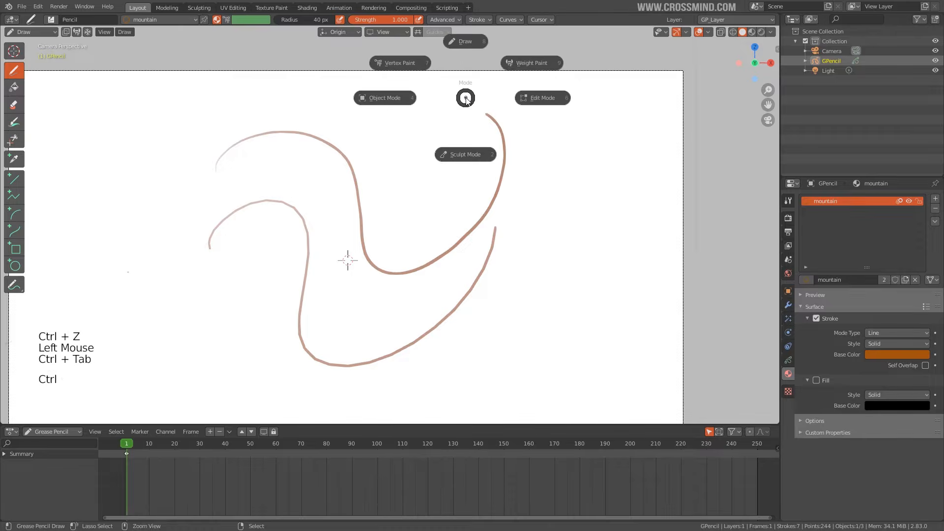
pyautogui.click(548, 101)
pyautogui.rightClick(474, 230)
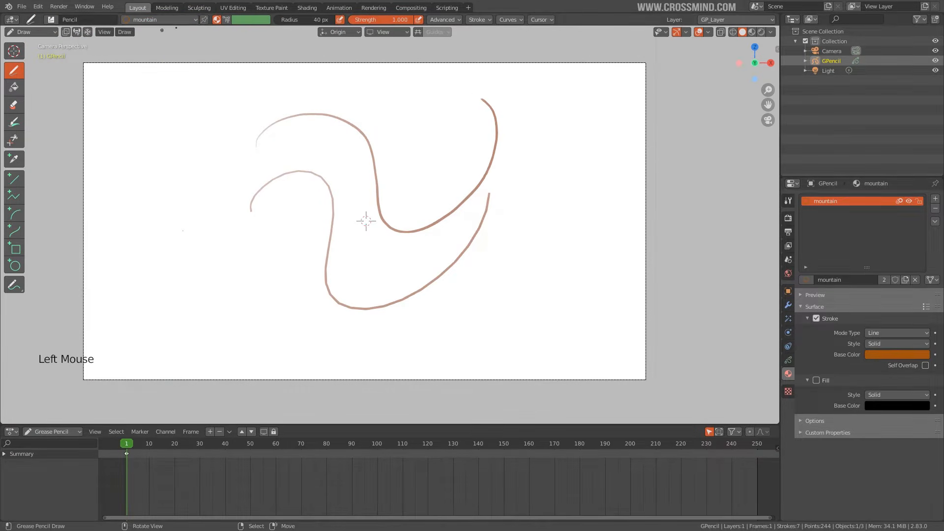
# Look through the brush's material list and its lock, merge and conversion options
pyautogui.click(162, 19)
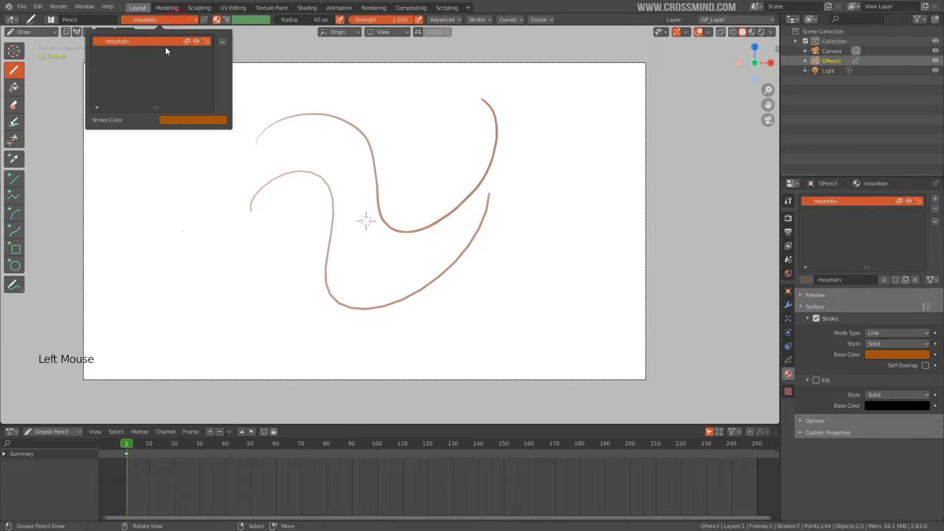
pyautogui.click(781, 182)
pyautogui.moveTo(781, 182); pyautogui.dragTo(938, 170)
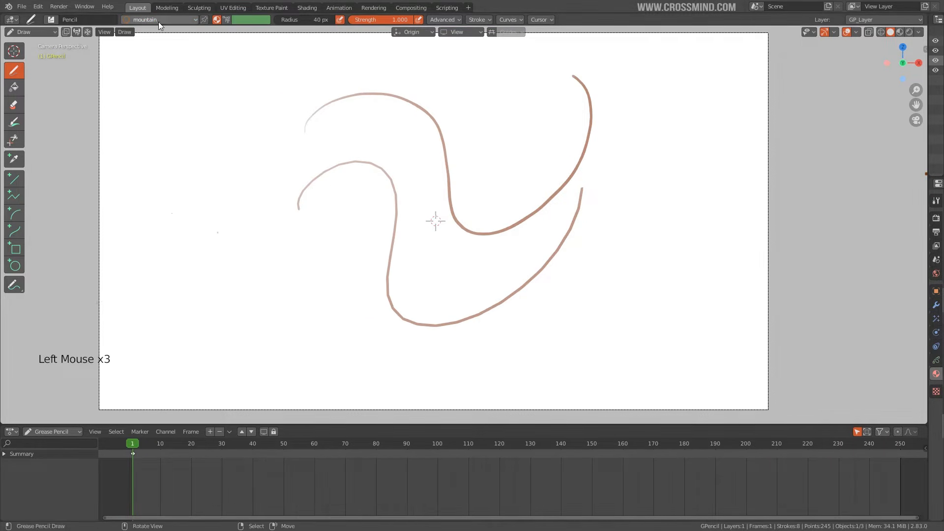
pyautogui.press('shift')
pyautogui.keyDown('shift'); pyautogui.moveTo(582, 139); pyautogui.dragTo(572, 140, button='middle'); pyautogui.keyUp('shift')
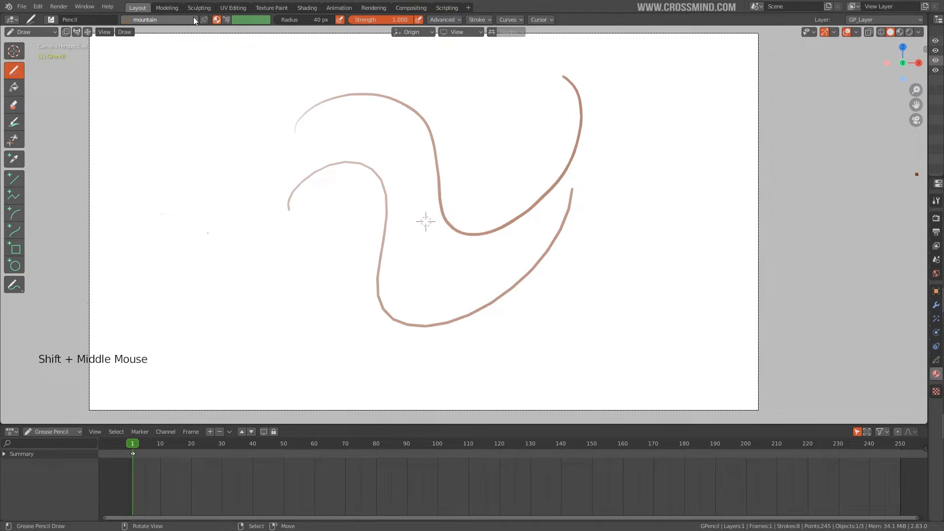
pyautogui.click(158, 20)
pyautogui.click(222, 42)
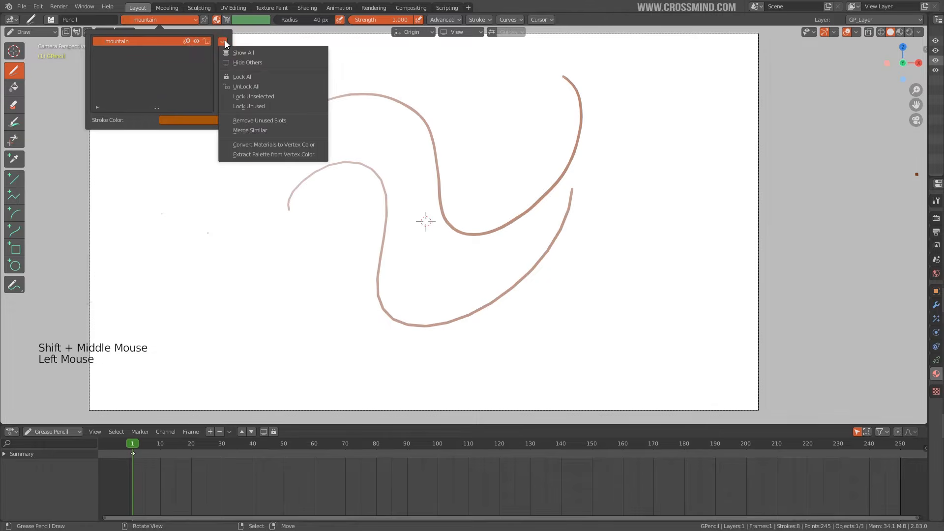
pyautogui.scroll(-2, 491, 221)
pyautogui.moveTo(929, 134); pyautogui.dragTo(722, 134)
pyautogui.keyDown('shift'); pyautogui.moveTo(429, 228); pyautogui.dragTo(441, 227, button='middle'); pyautogui.keyUp('shift')
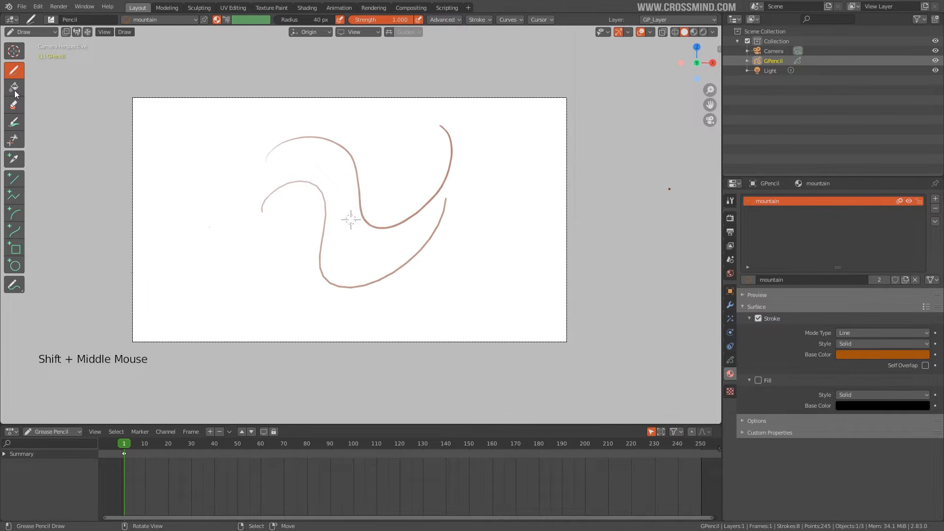
# Delete the existing GPencil object in Object Mode and add a blank Grease Pencil object
pyautogui.hotkey('ctrl', 'Tab')
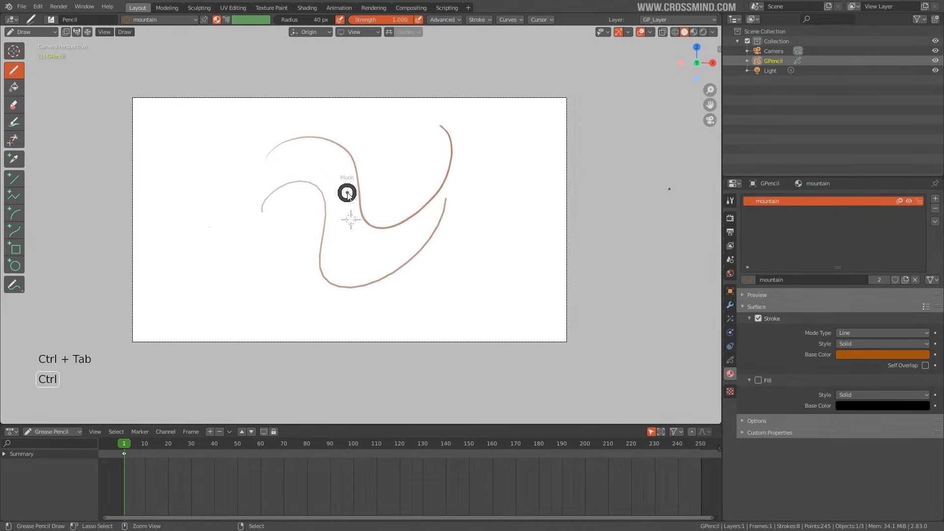
pyautogui.press('Delete')
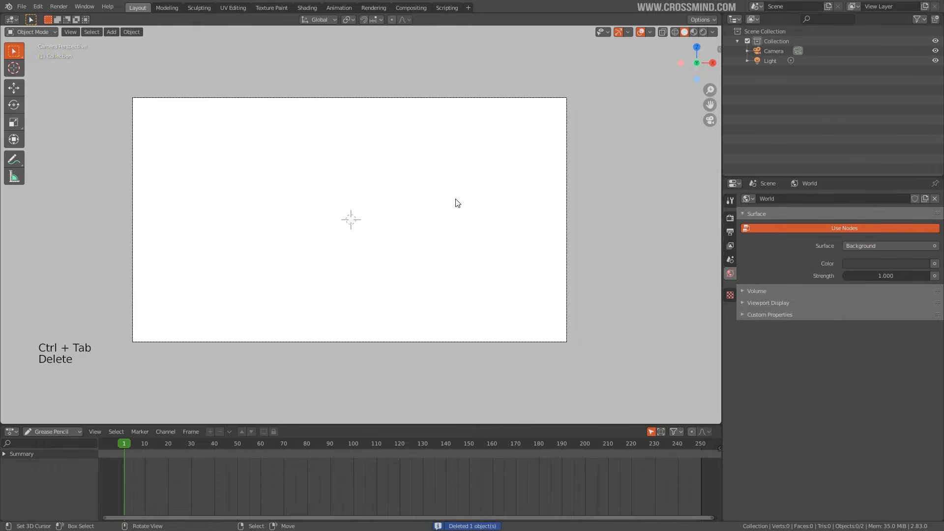
pyautogui.hotkey('shift', 'a')
pyautogui.moveTo(358, 200)
pyautogui.click(406, 199)
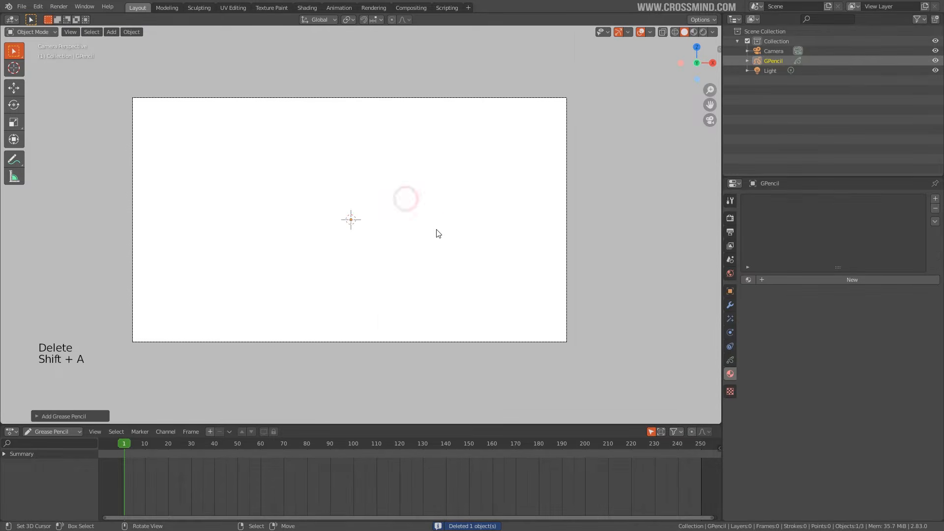
# Assign the existing Dots Stroke material to the blank Grease Pencil object
pyautogui.scroll(1, 437, 232)
pyautogui.keyDown('shift'); pyautogui.moveTo(415, 234); pyautogui.dragTo(458, 231, button='middle'); pyautogui.keyUp('shift')
pyautogui.click(748, 279)
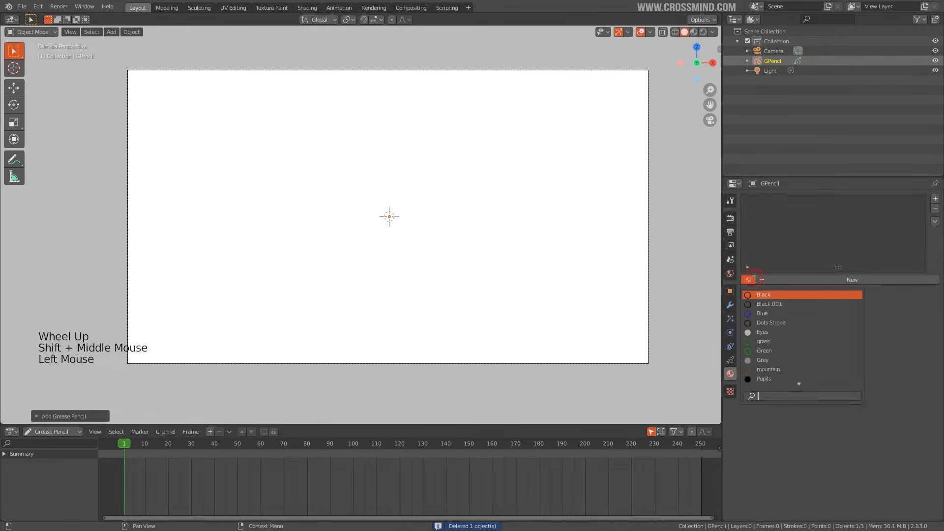
pyautogui.click(778, 322)
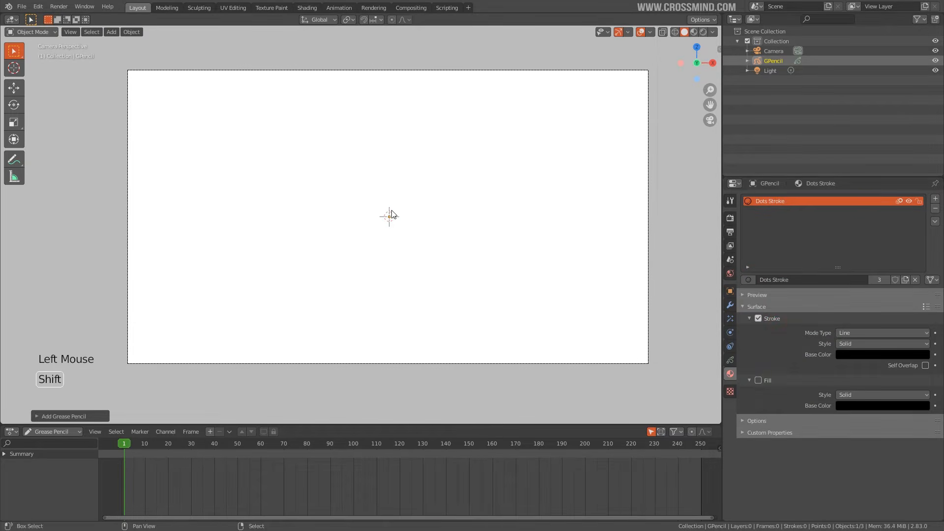
# Switch to Draw mode and draw a shallow sagging curve along the camera frame's upper edge on frame 1
pyautogui.keyDown('shift'); pyautogui.moveTo(420, 228); pyautogui.dragTo(379, 243, button='middle'); pyautogui.keyUp('shift')
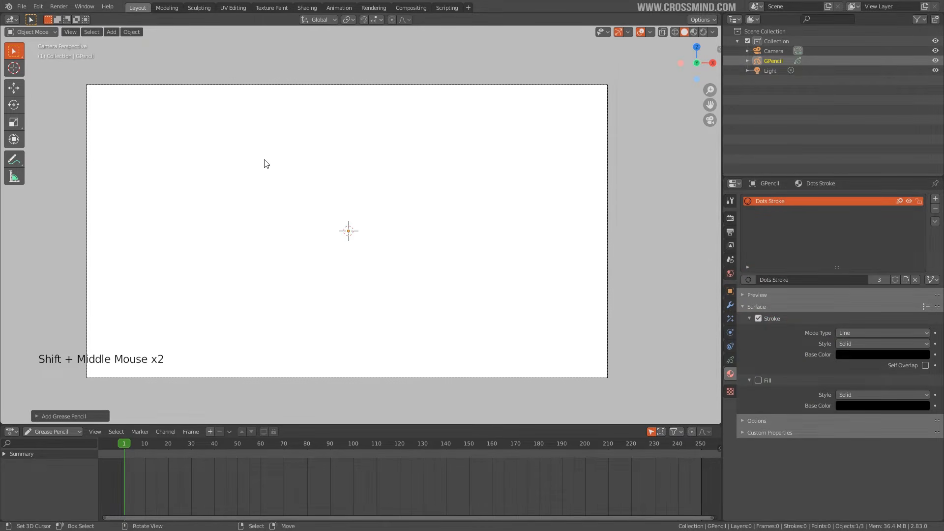
pyautogui.hotkey('ctrl', 'Tab')
pyautogui.click(266, 103)
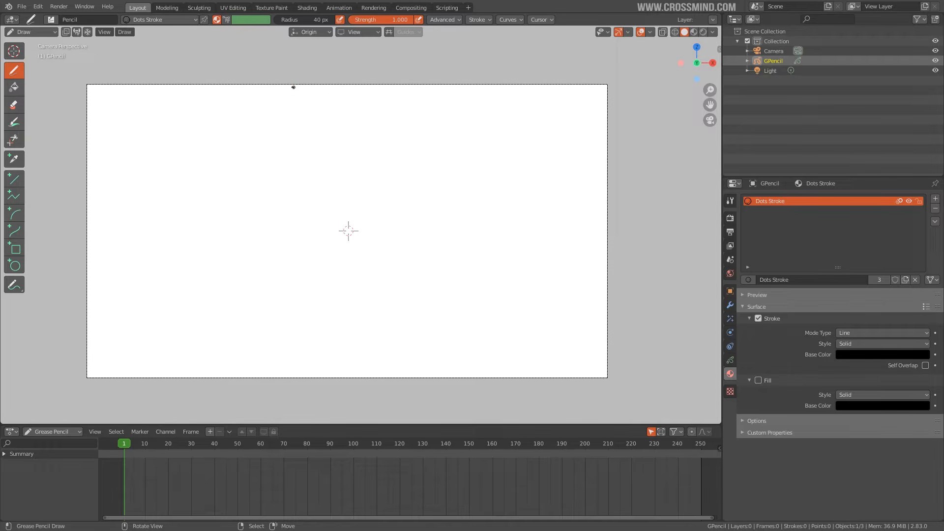
pyautogui.moveTo(294, 87)
pyautogui.mouseDown()
pyautogui.moveTo(345, 94)
pyautogui.moveTo(371, 80)
pyautogui.mouseUp()
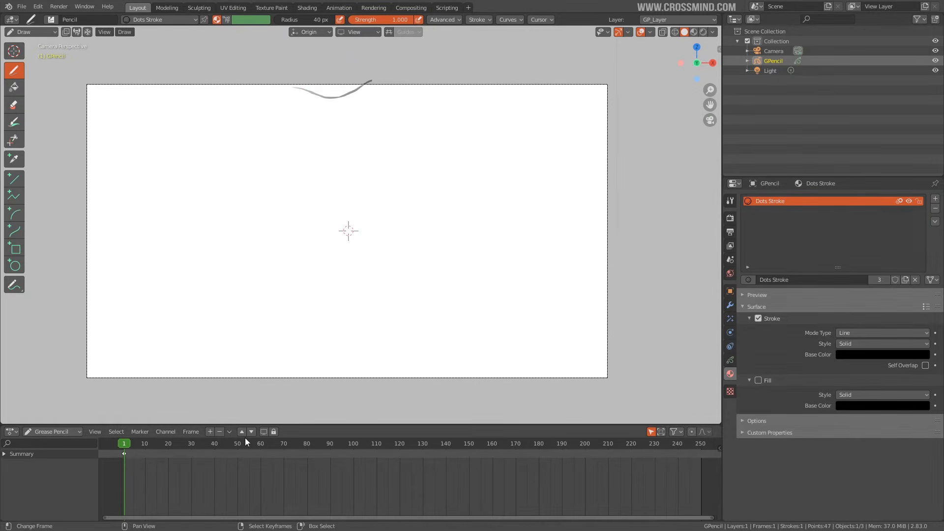
# Move to frame 3 and draw a deeper U-shaped drip hanging from the camera frame's upper edge
pyautogui.press('Right')
pyautogui.press('Right')
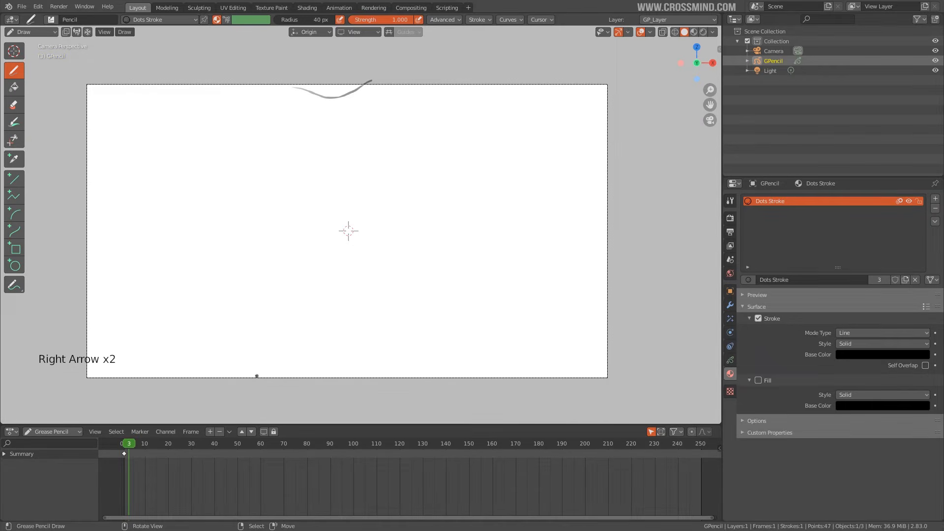
pyautogui.click(314, 103)
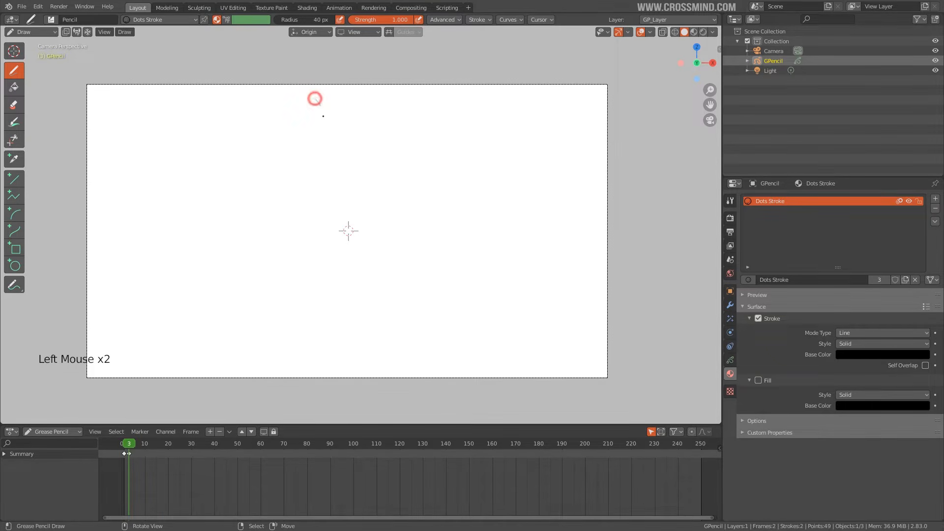
pyautogui.moveTo(316, 100)
pyautogui.mouseDown()
pyautogui.moveTo(348, 130)
pyautogui.moveTo(381, 76)
pyautogui.mouseUp()
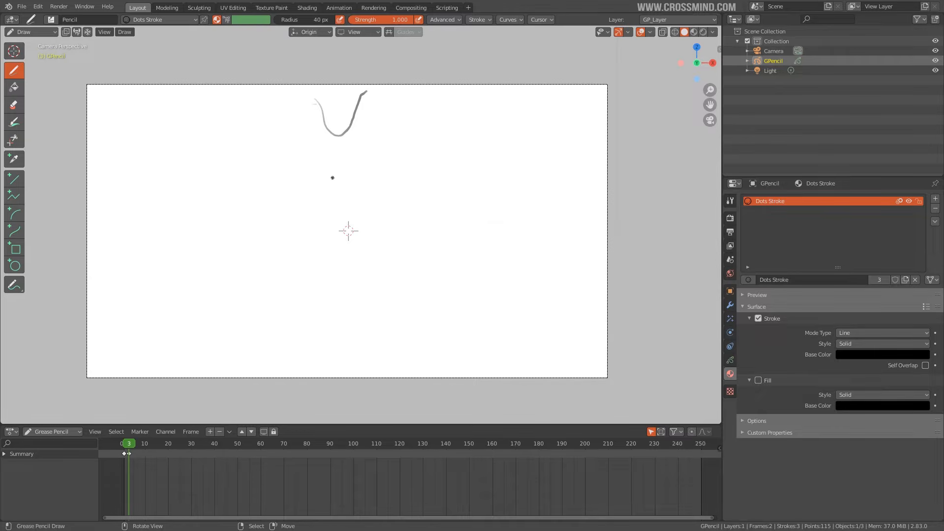
# Flip back and forth between frames 2 and 3 to compare the drip drawings
pyautogui.press('Left')
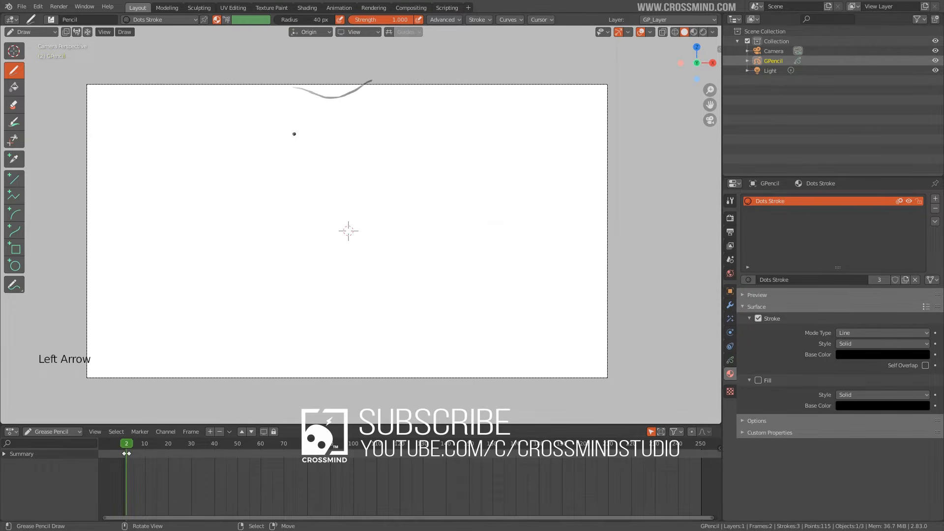
pyautogui.press('Right')
pyautogui.press('Left')
pyautogui.press('Right')
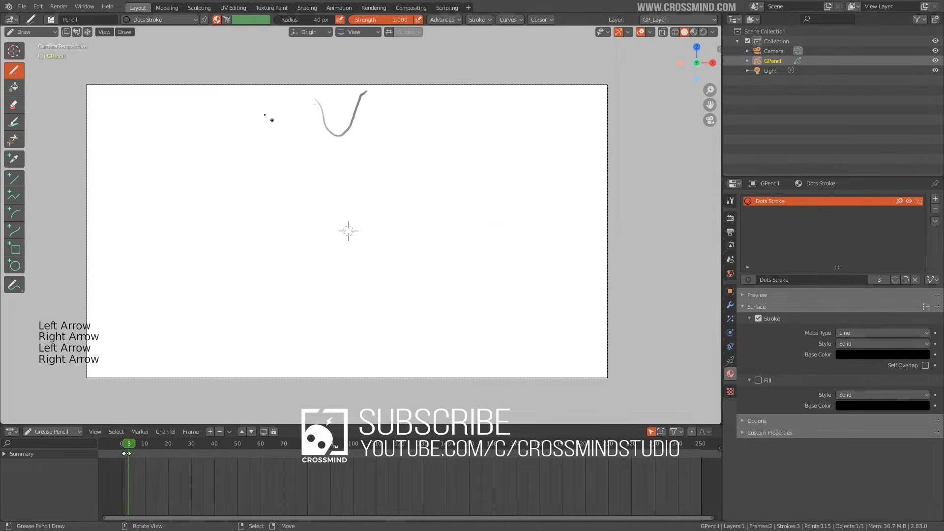
# Review the blank, duplicate and delete keyframe options, then move to frame 5
pyautogui.press('i')
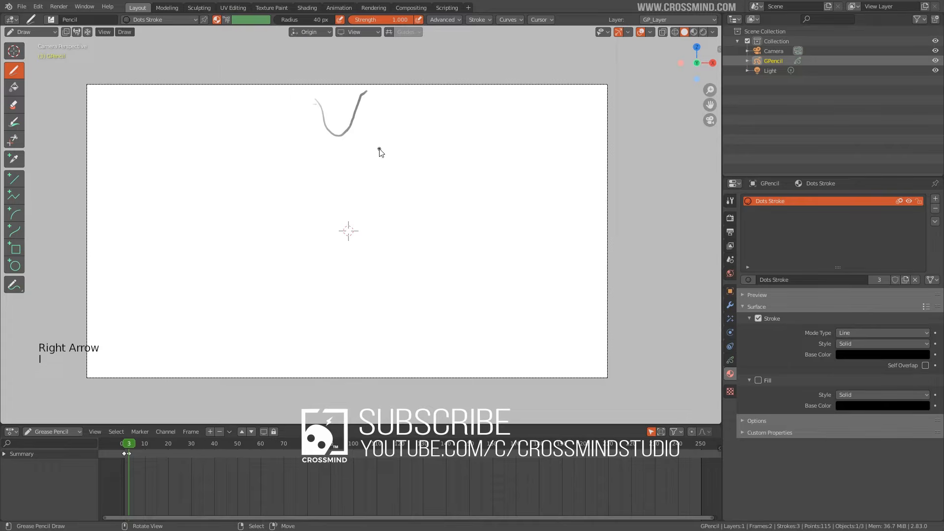
pyautogui.press('i')
pyautogui.press('i')
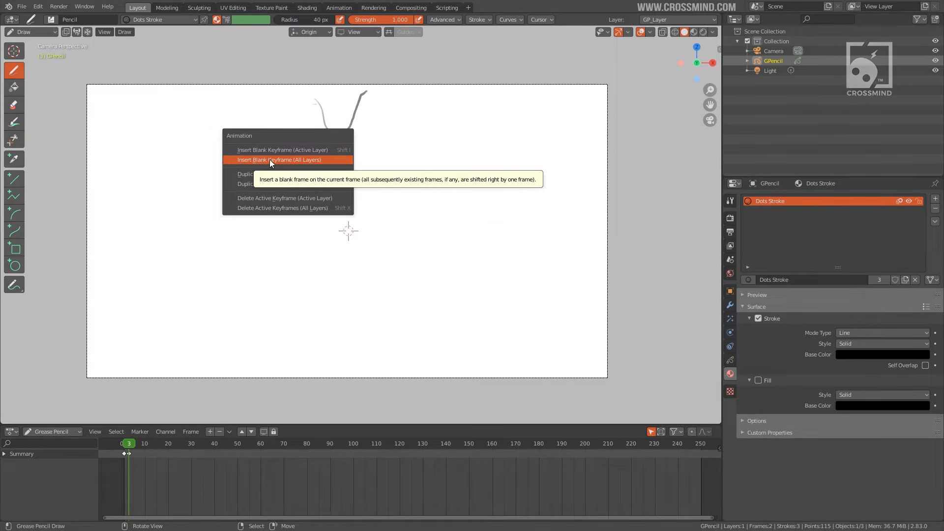
pyautogui.click(135, 461)
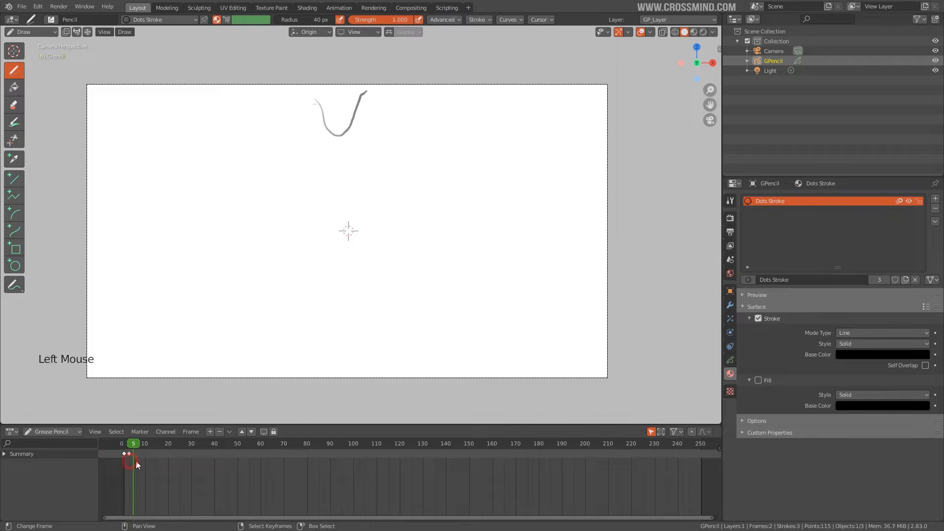
# Try duplicating the active layer's keyframe on frame 5 and scribbling over it, then undo both
pyautogui.press('i')
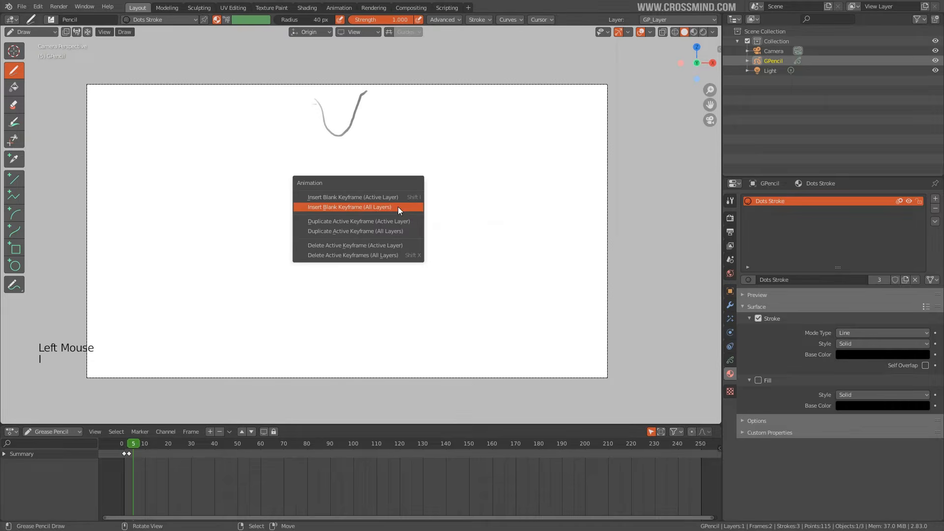
pyautogui.click(371, 221)
pyautogui.moveTo(374, 193); pyautogui.dragTo(327, 236)
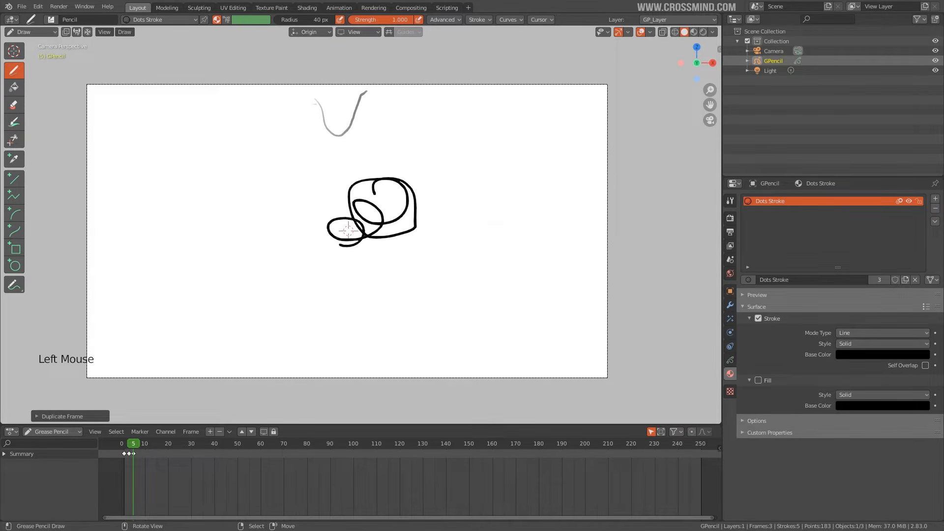
pyautogui.hotkey('ctrl', 'z')
pyautogui.hotkey('ctrl', 'z')
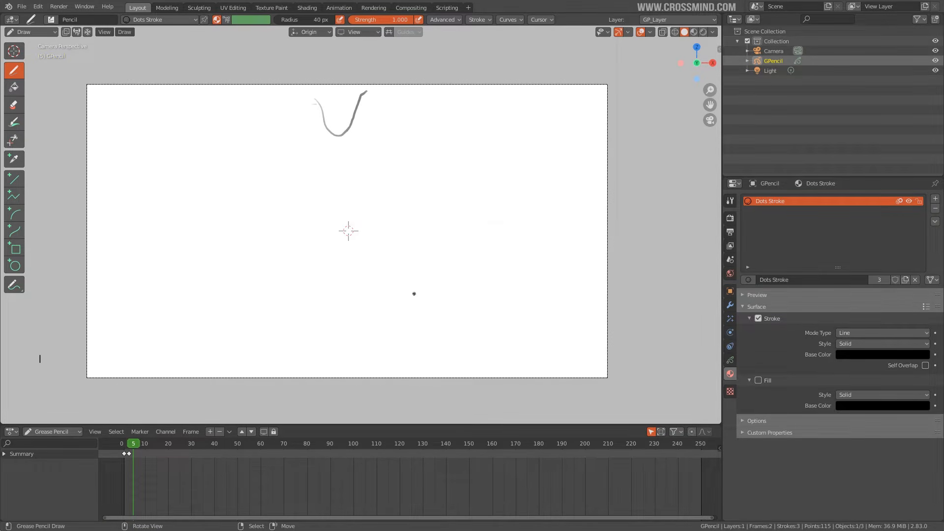
# Draw a narrow teardrop below the earlier drip on frame 5, and another at the frame's center on frame 7
pyautogui.click(333, 140)
pyautogui.moveTo(337, 140); pyautogui.dragTo(345, 131)
pyautogui.press('Up')
pyautogui.press('Right')
pyautogui.press('Right')
pyautogui.press('Right')
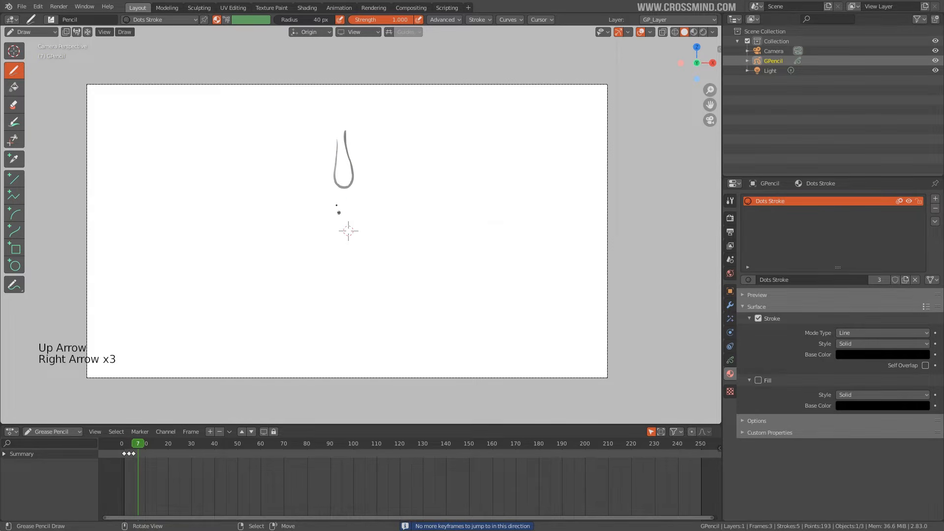
pyautogui.moveTo(341, 197); pyautogui.dragTo(349, 195)
# Continue the falling drop on frame 9 and draw a small splash at the camera frame's lower edge on frame 11
pyautogui.press('Right')
pyautogui.press('Right')
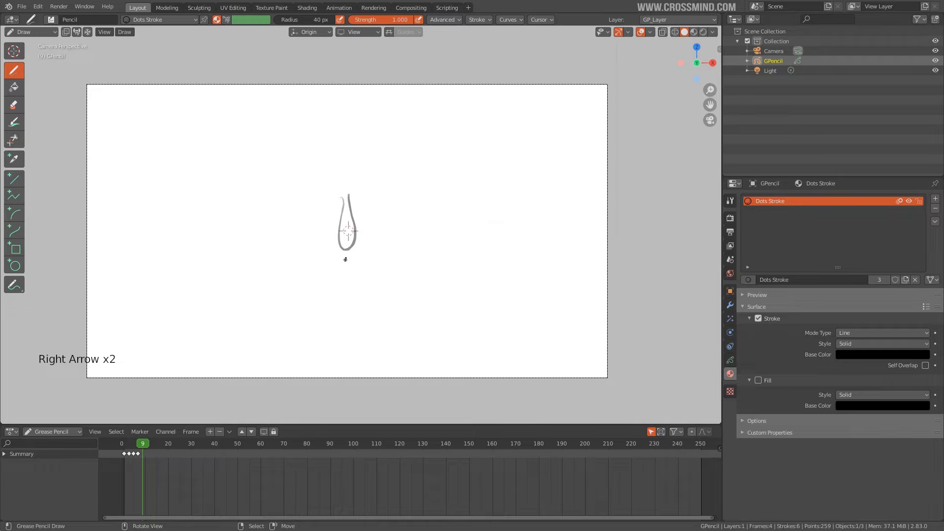
pyautogui.moveTo(321, 358); pyautogui.dragTo(378, 355)
pyautogui.moveTo(382, 355); pyautogui.dragTo(386, 347)
# Draw a wider splash on frame 13, with an arched center, side droplets and streaks flying outward
pyautogui.press('Right')
pyautogui.press('Right')
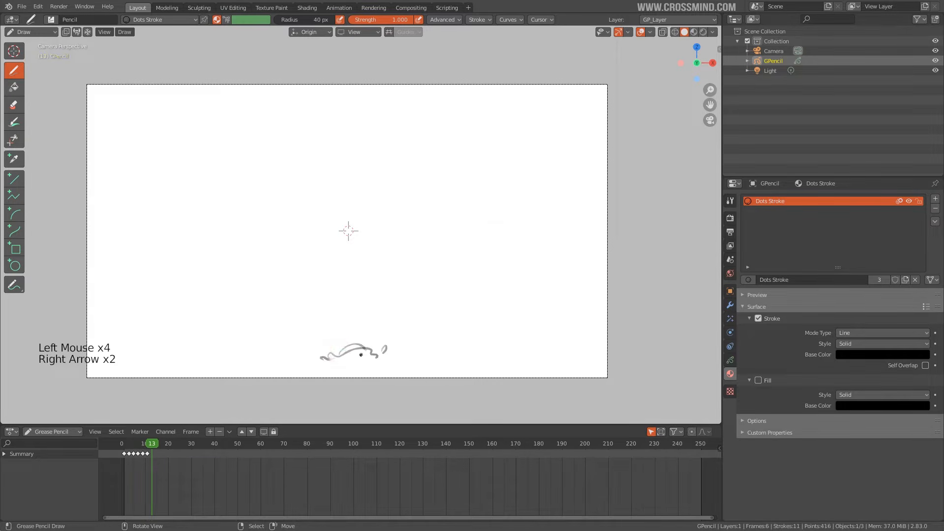
pyautogui.click(329, 364)
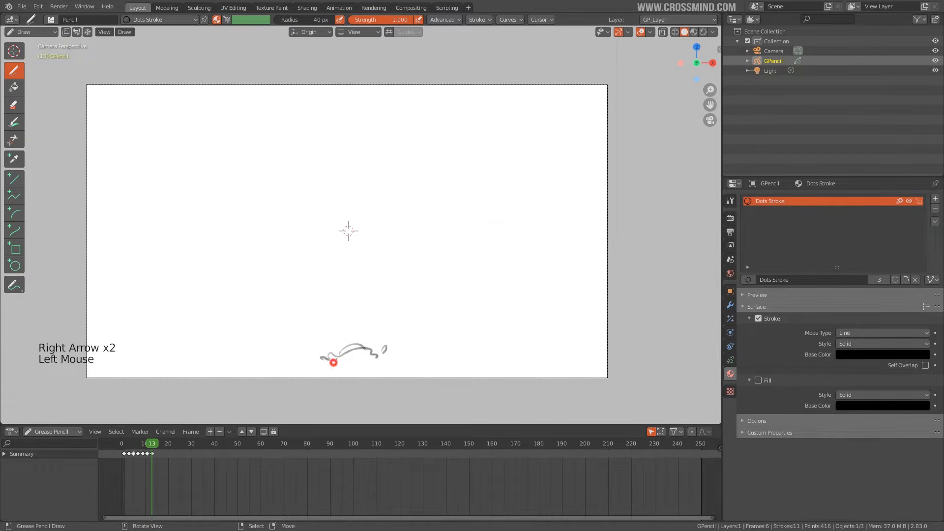
pyautogui.moveTo(330, 363)
pyautogui.mouseDown()
pyautogui.moveTo(382, 359)
pyautogui.moveTo(327, 362)
pyautogui.mouseUp()
pyautogui.click(344, 361)
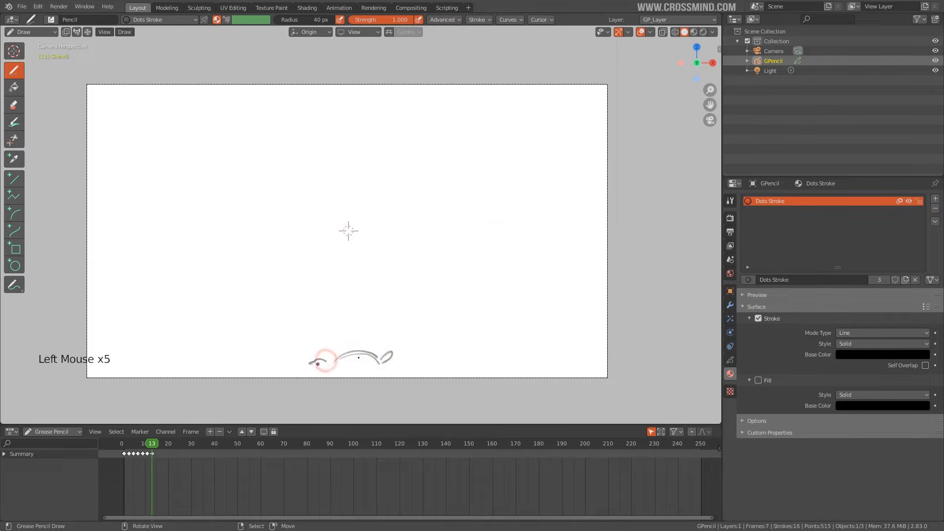
pyautogui.moveTo(380, 347); pyautogui.dragTo(406, 334)
pyautogui.moveTo(305, 349)
pyautogui.mouseDown()
pyautogui.moveTo(329, 356)
pyautogui.moveTo(385, 333)
pyautogui.mouseUp()
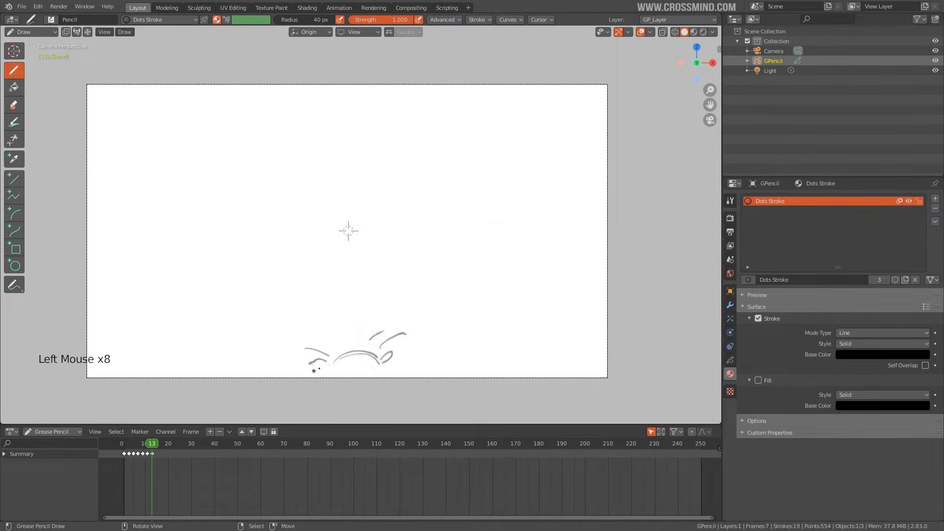
pyautogui.moveTo(325, 367); pyautogui.dragTo(294, 370)
pyautogui.moveTo(406, 362)
pyautogui.mouseDown()
pyautogui.moveTo(380, 372)
pyautogui.moveTo(370, 363)
pyautogui.mouseUp()
# Draw a lower, flatter splash arch on frame 15 with droplets spreading farther out to both sides
pyautogui.press('Right')
pyautogui.press('Right')
pyautogui.press('Right')
pyautogui.moveTo(339, 364); pyautogui.dragTo(386, 358)
pyautogui.moveTo(389, 357); pyautogui.dragTo(375, 363)
pyautogui.moveTo(309, 367); pyautogui.dragTo(327, 370)
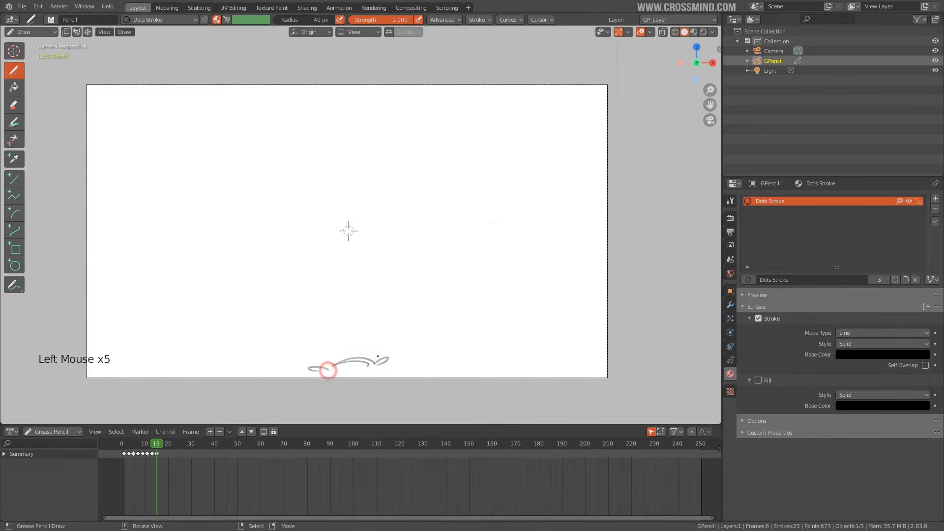
pyautogui.moveTo(417, 350); pyautogui.dragTo(375, 360)
pyautogui.moveTo(294, 366); pyautogui.dragTo(284, 371)
pyautogui.moveTo(406, 344); pyautogui.dragTo(270, 372)
# Draw the flattened splash on frame 17 as thin streaks and small droplets along the camera frame's lower edge
pyautogui.press('Right')
pyautogui.press('Right')
pyautogui.press('Right')
pyautogui.moveTo(296, 371); pyautogui.dragTo(299, 374)
pyautogui.moveTo(408, 362); pyautogui.dragTo(439, 360)
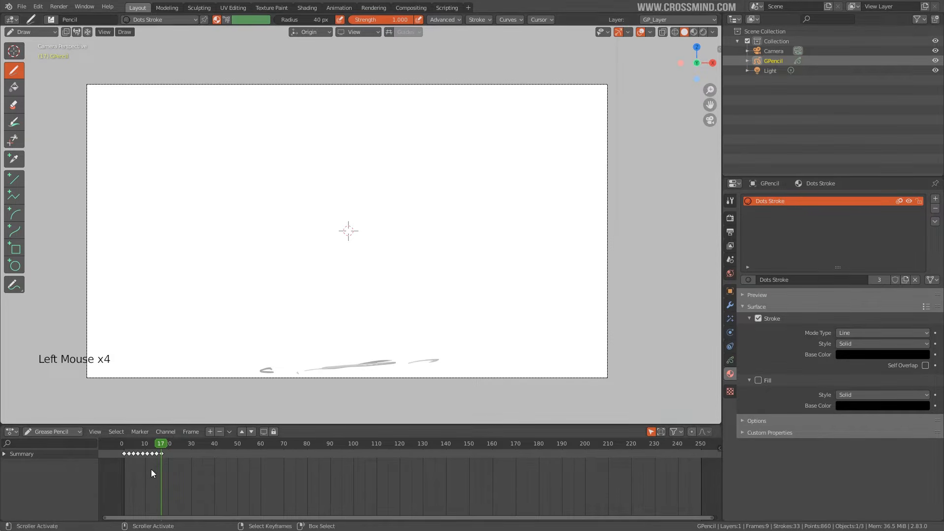
# Play back the water drop and splash animation several times from its opening frames to examine the motion
pyautogui.click(125, 471)
pyautogui.hotkey('shift', 'space')
pyautogui.hotkey('shift', 'space')
pyautogui.click(131, 474)
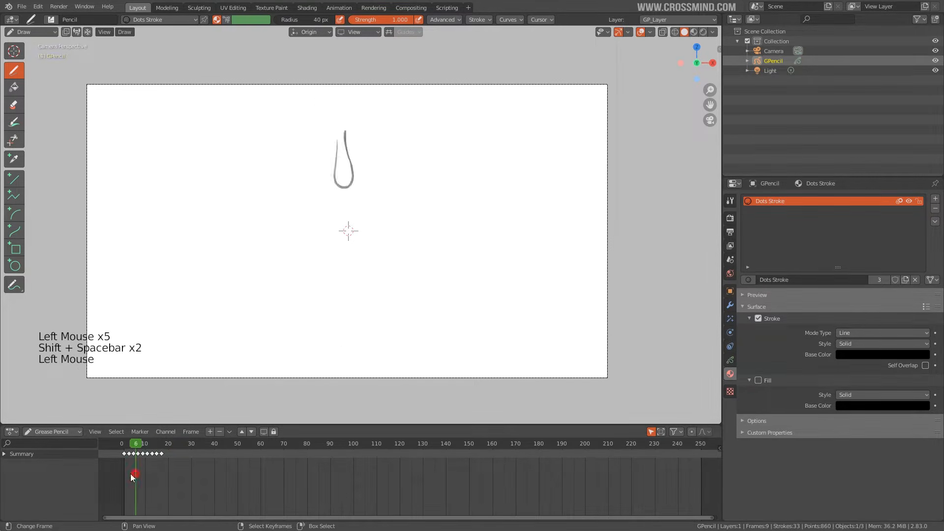
pyautogui.hotkey('shift', 'space')
pyautogui.hotkey('shift', 'space')
pyautogui.click(130, 475)
pyautogui.hotkey('shift', 'space')
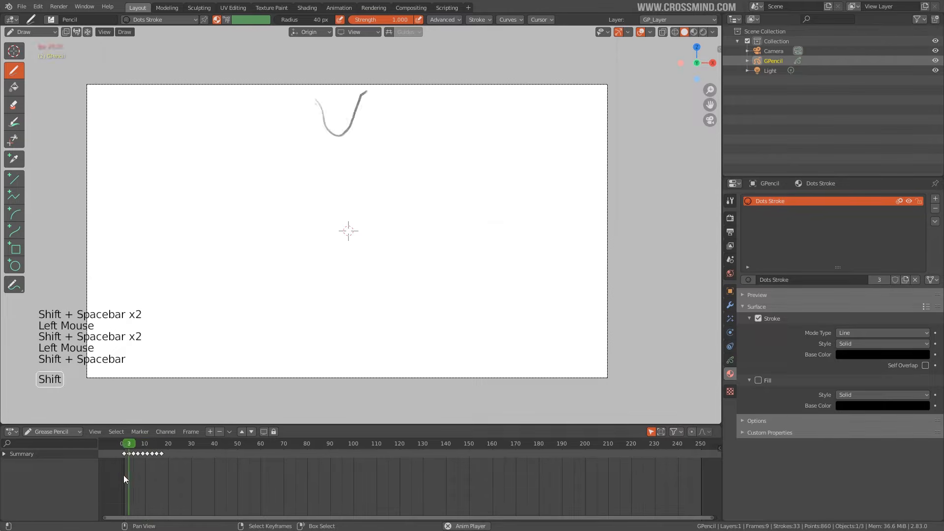
pyautogui.hotkey('shift', 'space')
pyautogui.moveTo(130, 476)
pyautogui.mouseDown()
pyautogui.moveTo(147, 472)
pyautogui.moveTo(132, 470)
pyautogui.mouseUp()
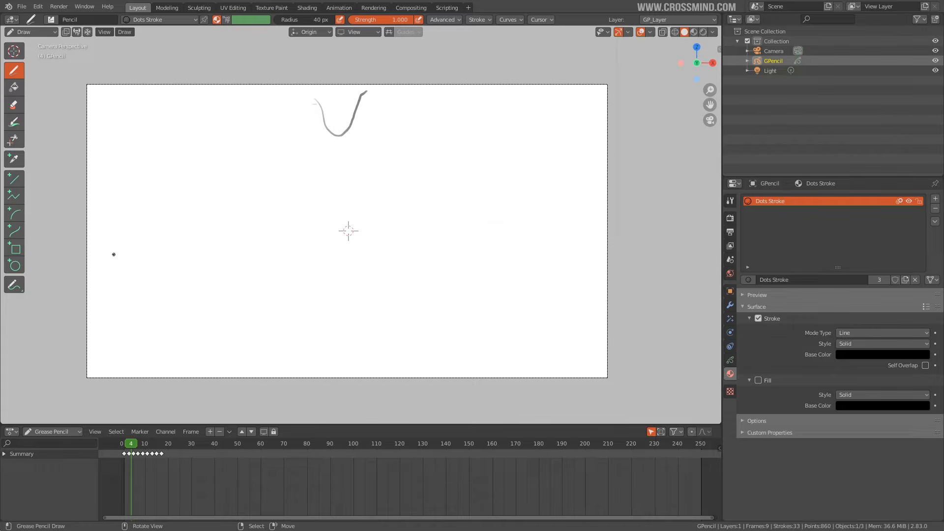
pyautogui.moveTo(140, 445)
pyautogui.mouseDown()
pyautogui.moveTo(155, 445)
pyautogui.moveTo(123, 446)
pyautogui.moveTo(165, 455)
pyautogui.moveTo(125, 444)
pyautogui.mouseUp()
pyautogui.click(124, 445)
pyautogui.hotkey('shift', 'space')
pyautogui.hotkey('shift', 'space')
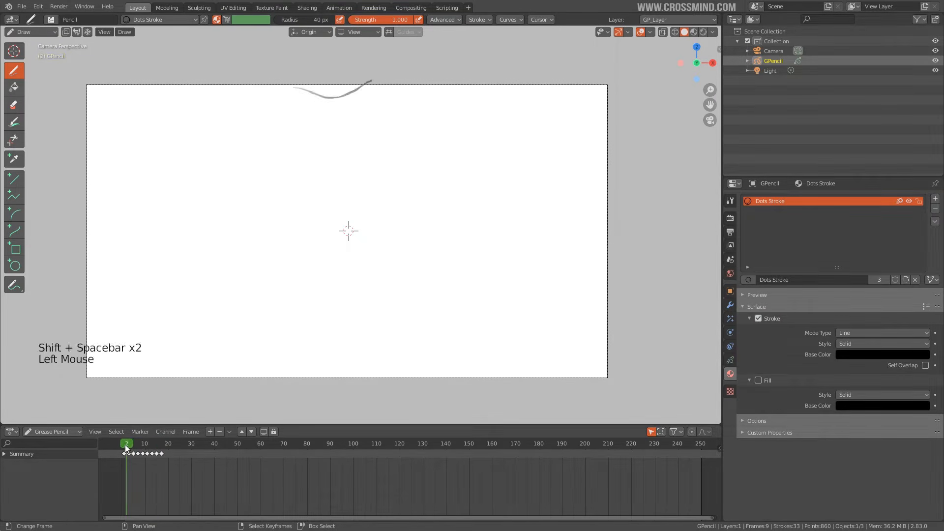
# Scrub through the splash keyframes and leave the current frame at 12
pyautogui.keyDown('shift'); pyautogui.moveTo(158, 471); pyautogui.dragTo(232, 475, button='middle'); pyautogui.keyUp('shift')
pyautogui.scroll(1, 232, 475)
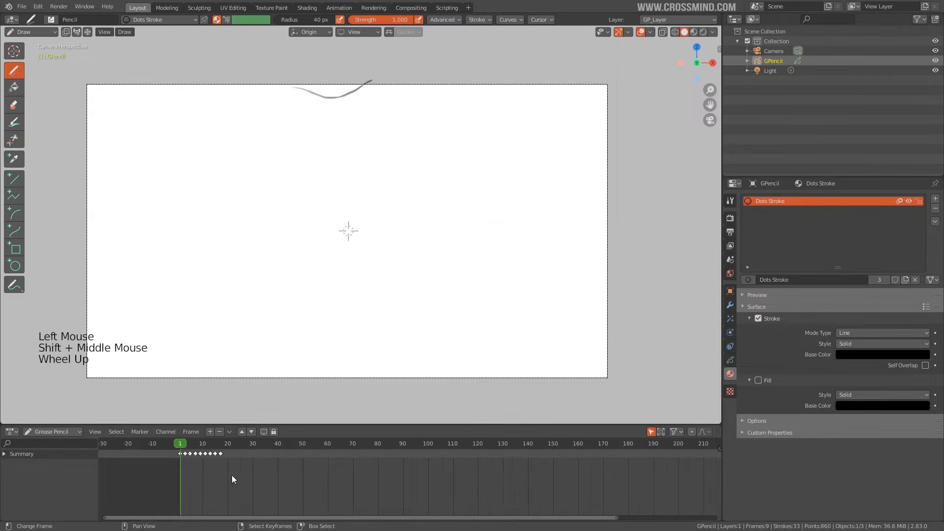
pyautogui.scroll(2, 219, 467)
pyautogui.middleClick(211, 462)
pyautogui.scroll(1, 206, 459)
pyautogui.moveTo(206, 458)
pyautogui.mouseDown()
pyautogui.moveTo(225, 448)
pyautogui.moveTo(191, 448)
pyautogui.moveTo(219, 448)
pyautogui.mouseUp()
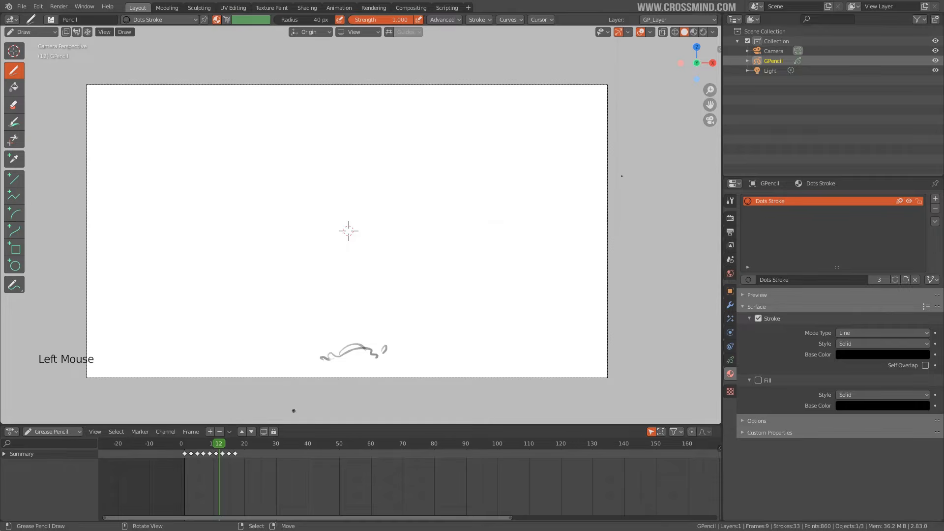
# Leave Draw mode for Object Mode and add a blank Grease Pencil object to the scene
pyautogui.click(774, 69)
pyautogui.click(774, 61)
pyautogui.hotkey('ctrl', 'Tab')
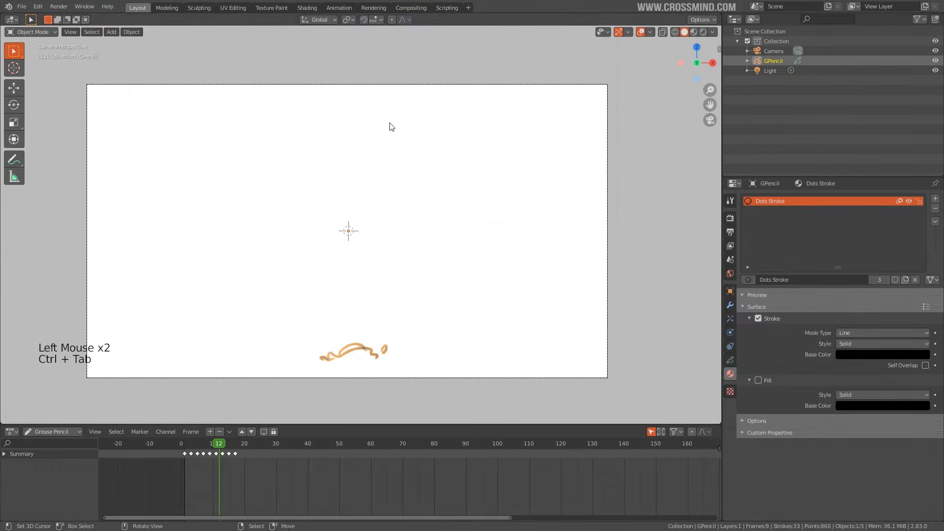
pyautogui.keyDown('shift'); pyautogui.moveTo(472, 272); pyautogui.dragTo(453, 268, button='middle'); pyautogui.keyUp('shift')
pyautogui.hotkey('shift', 'a')
pyautogui.moveTo(466, 267)
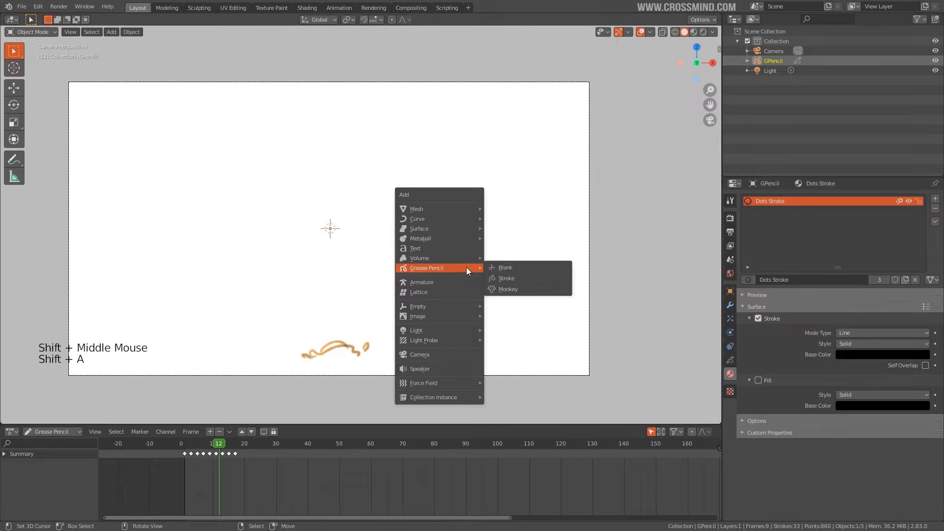
pyautogui.click(509, 267)
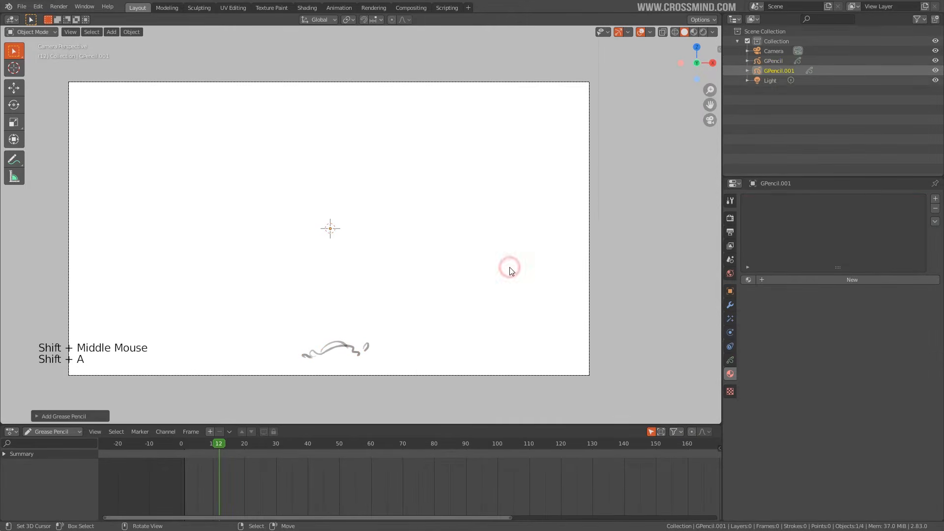
# Rename the new Grease Pencil object to grass and assign it the existing green grass material
pyautogui.doubleClick(774, 71)
pyautogui.write('g')
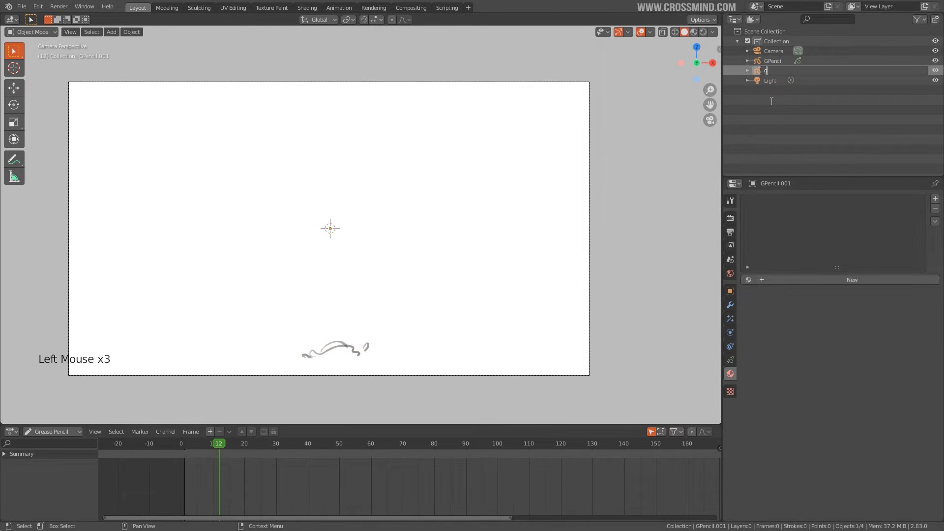
pyautogui.write('rass')
pyautogui.click(748, 279)
pyautogui.click(779, 342)
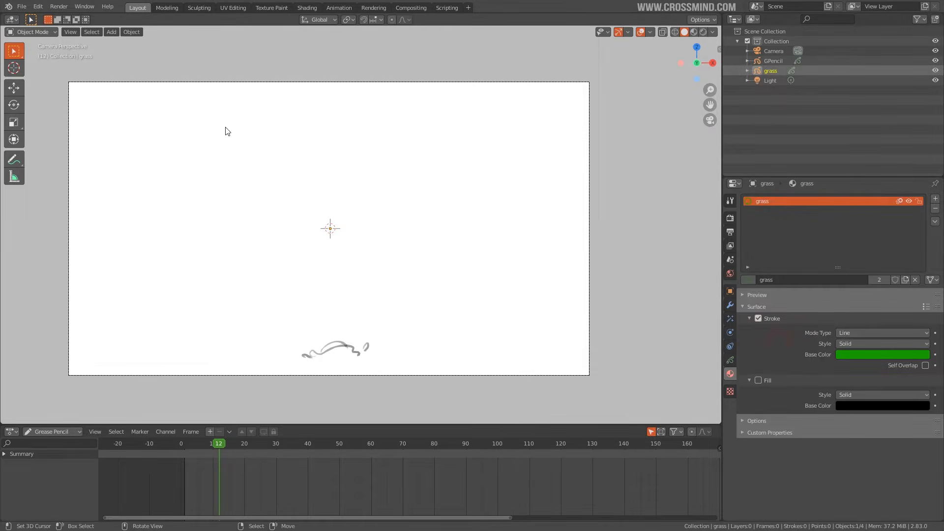
# In Draw mode on frame 12, undo a trial outline, check the stroke randomization settings and draw a tall, narrow grass blade
pyautogui.hotkey('ctrl', 'Tab')
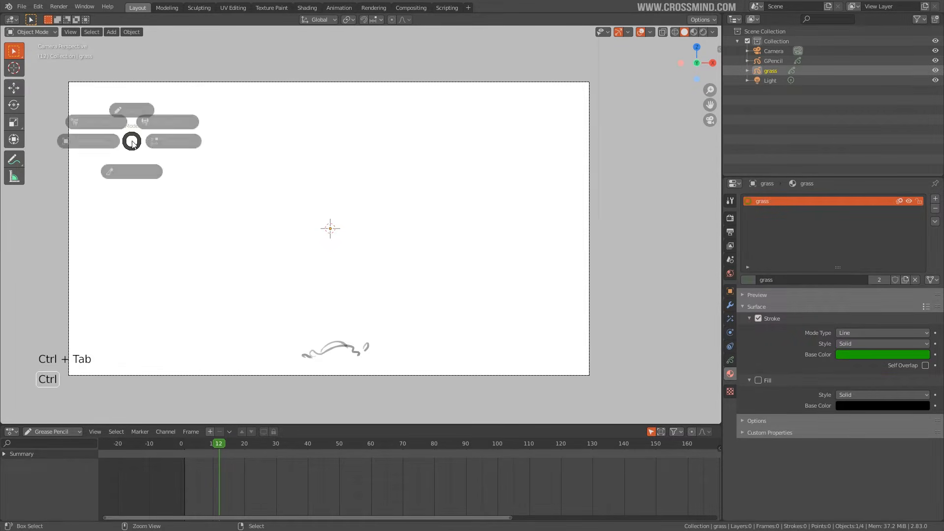
pyautogui.click(442, 19)
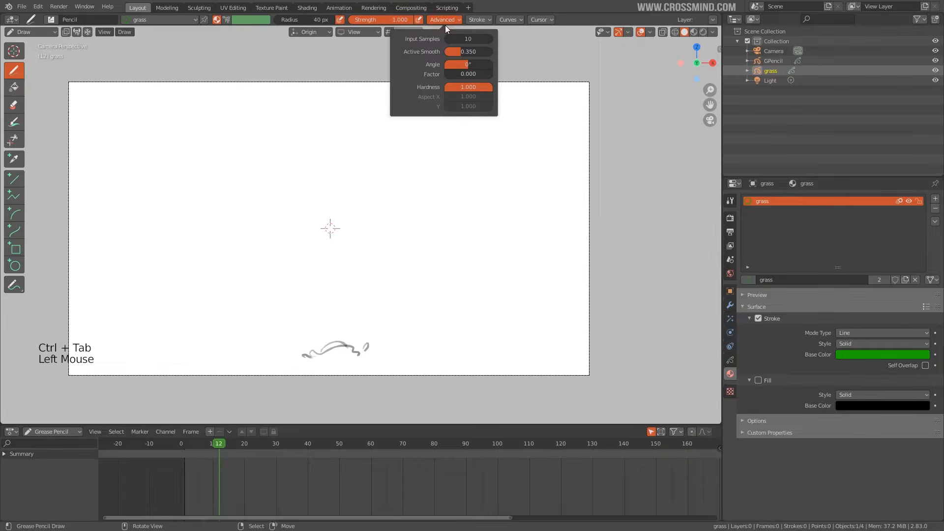
pyautogui.moveTo(477, 19)
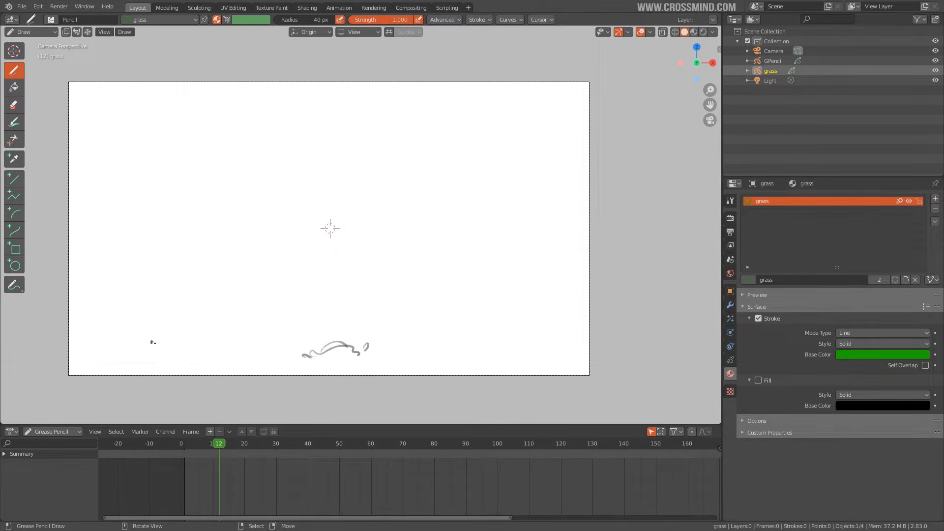
pyautogui.moveTo(161, 345)
pyautogui.mouseDown()
pyautogui.moveTo(150, 226)
pyautogui.moveTo(173, 295)
pyautogui.moveTo(160, 347)
pyautogui.mouseUp()
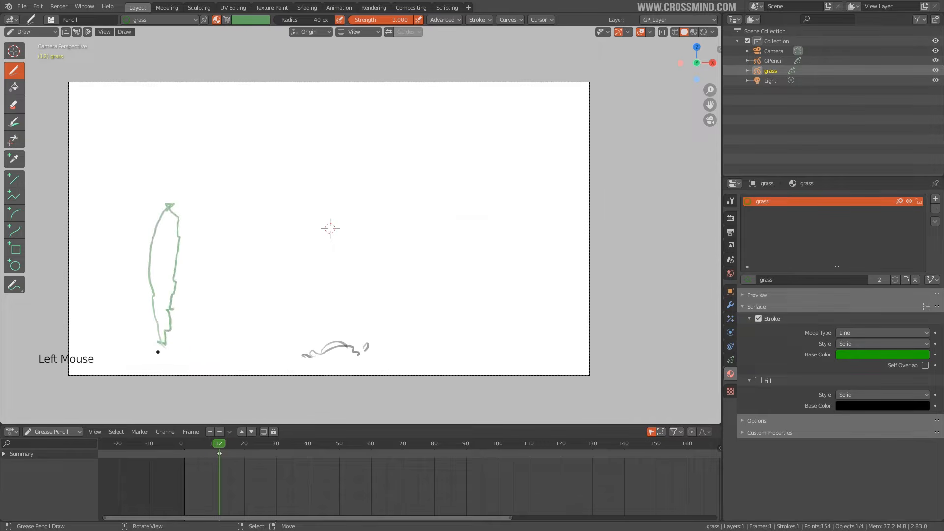
pyautogui.hotkey('ctrl', 'z')
pyautogui.click(478, 20)
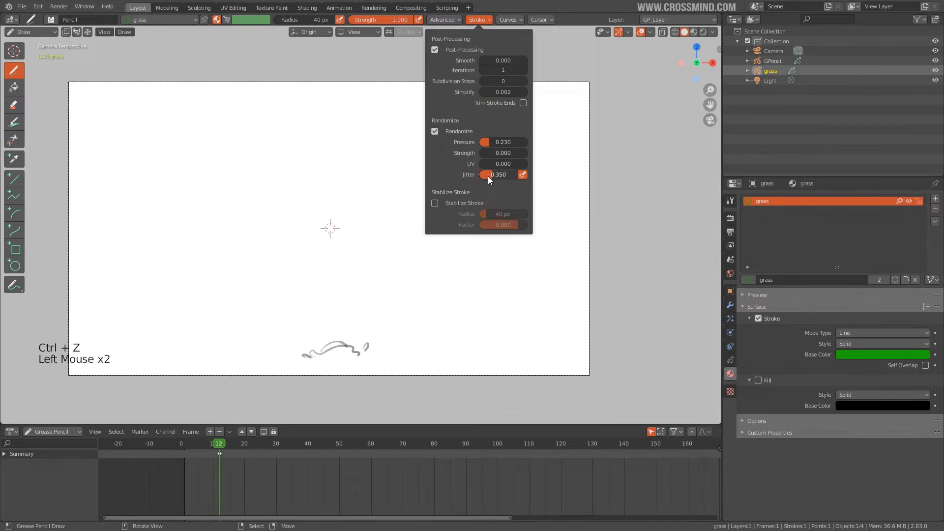
pyautogui.moveTo(183, 339)
pyautogui.mouseDown()
pyautogui.moveTo(177, 179)
pyautogui.moveTo(188, 344)
pyautogui.mouseUp()
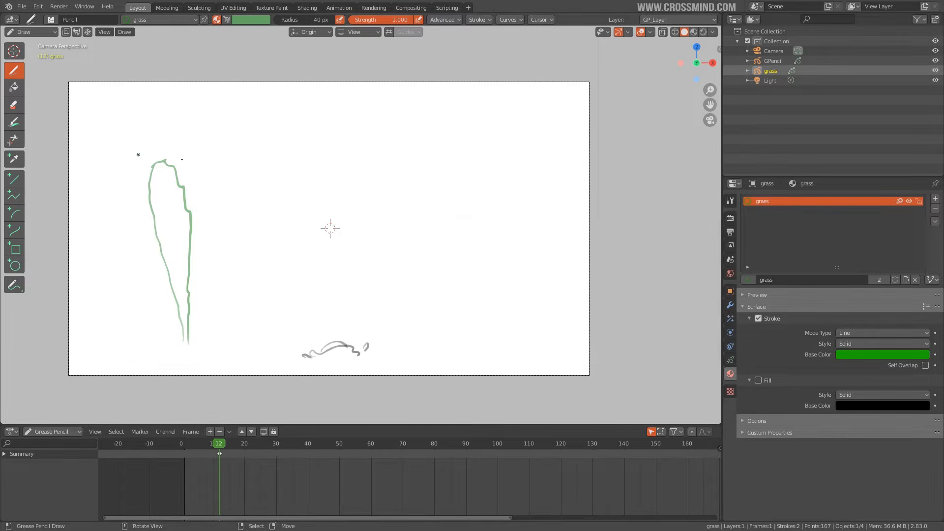
# Put the grass object in Edit Mode, hide the GPencil object and go to frame 16
pyautogui.keyDown('shift'); pyautogui.moveTo(235, 253); pyautogui.dragTo(256, 264, button='middle'); pyautogui.keyUp('shift')
pyautogui.hotkey('ctrl', 'Tab')
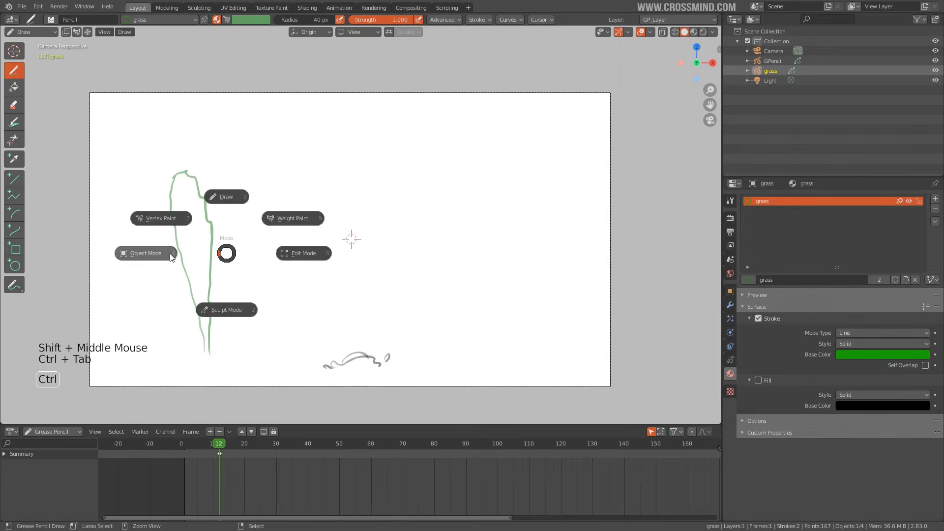
pyautogui.click(309, 257)
pyautogui.moveTo(191, 509); pyautogui.dragTo(219, 485)
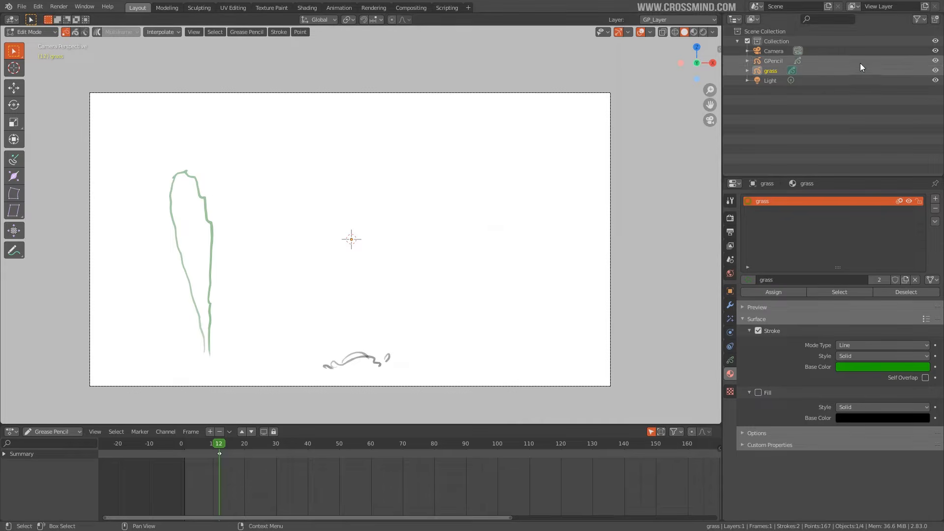
pyautogui.click(936, 61)
pyautogui.moveTo(218, 462)
pyautogui.mouseDown()
pyautogui.moveTo(185, 487)
pyautogui.moveTo(231, 478)
pyautogui.mouseUp()
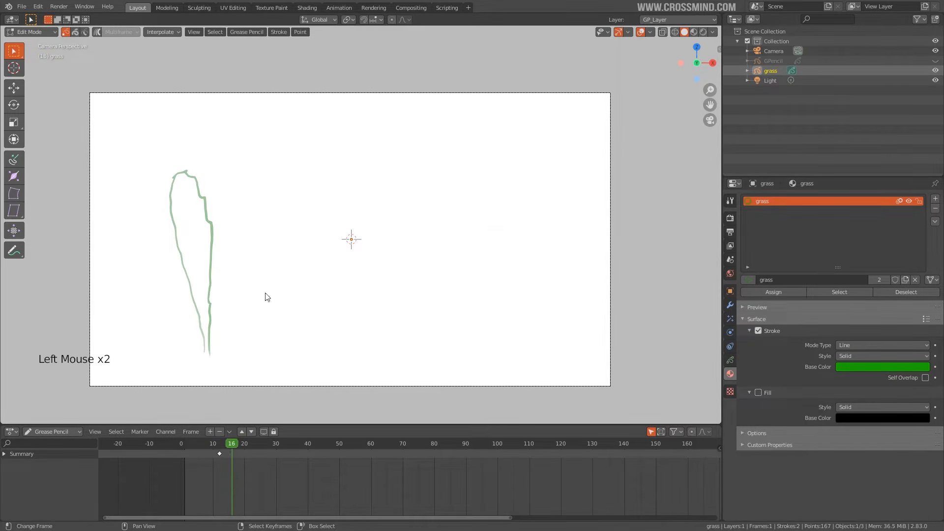
# Try moving single points on the grass blade's right edge on frame 16, and undo the last move
pyautogui.rightClick(206, 210)
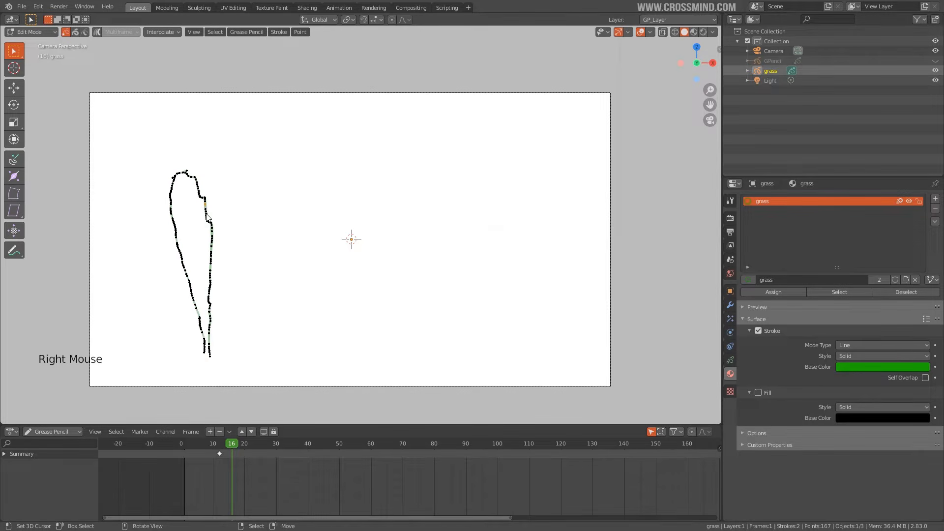
pyautogui.rightClick(206, 215)
pyautogui.press('g')
pyautogui.rightClick(212, 238)
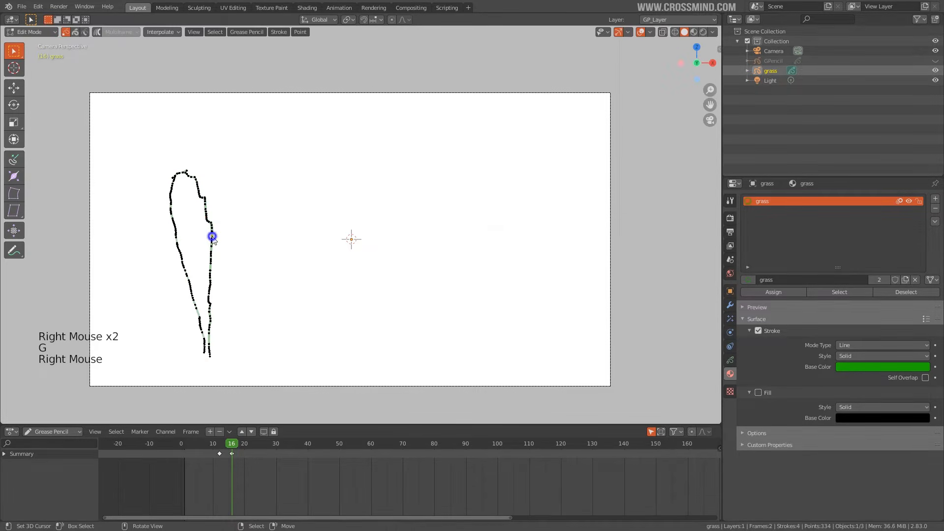
pyautogui.press('g')
pyautogui.click(238, 231)
pyautogui.hotkey('ctrl', 'z')
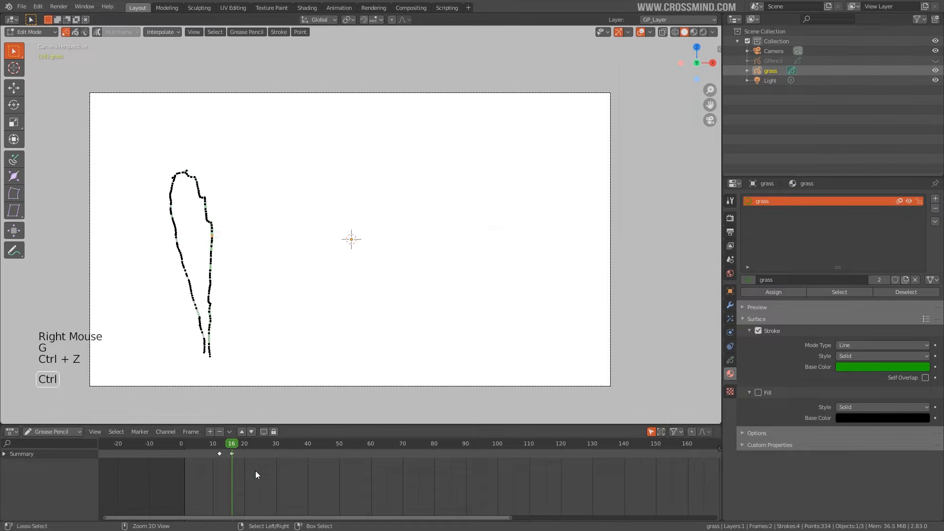
# Delete the grass keyframe on frame 16
pyautogui.rightClick(232, 453)
pyautogui.press('Delete')
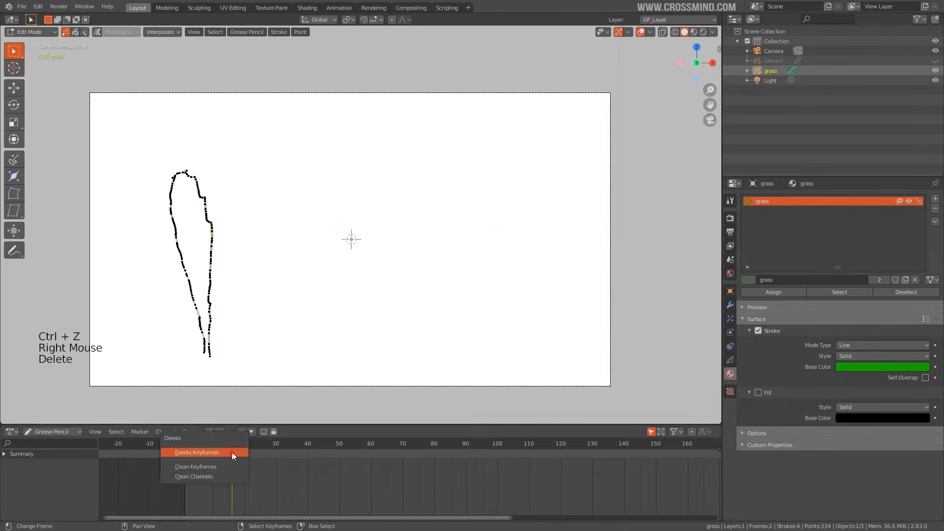
pyautogui.click(232, 452)
# Produce an automatic grass keyframe on frame 16 by grabbing single points on the blade's edges and cancelling each move
pyautogui.rightClick(211, 244)
pyautogui.rightClick(213, 238)
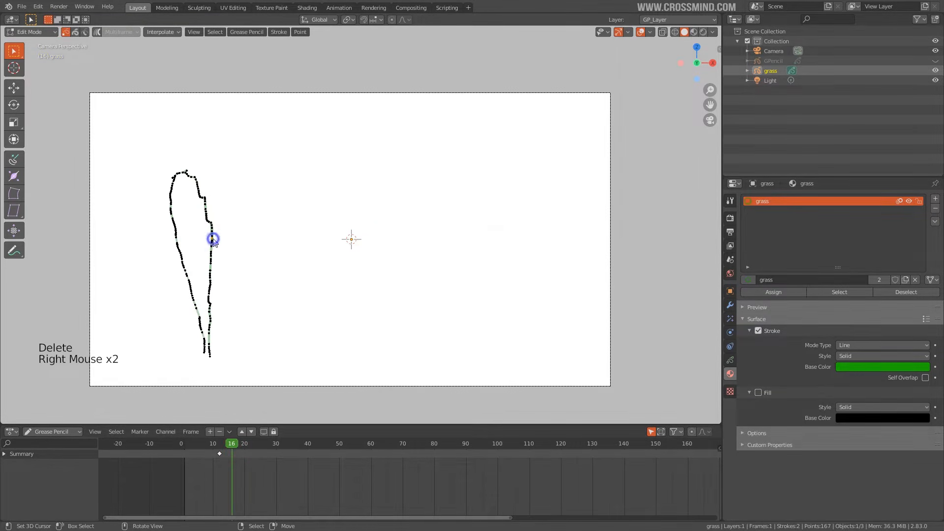
pyautogui.scroll(2, 215, 276)
pyautogui.keyDown('shift'); pyautogui.moveTo(224, 293); pyautogui.dragTo(285, 256, button='middle'); pyautogui.keyUp('shift')
pyautogui.rightClick(162, 229)
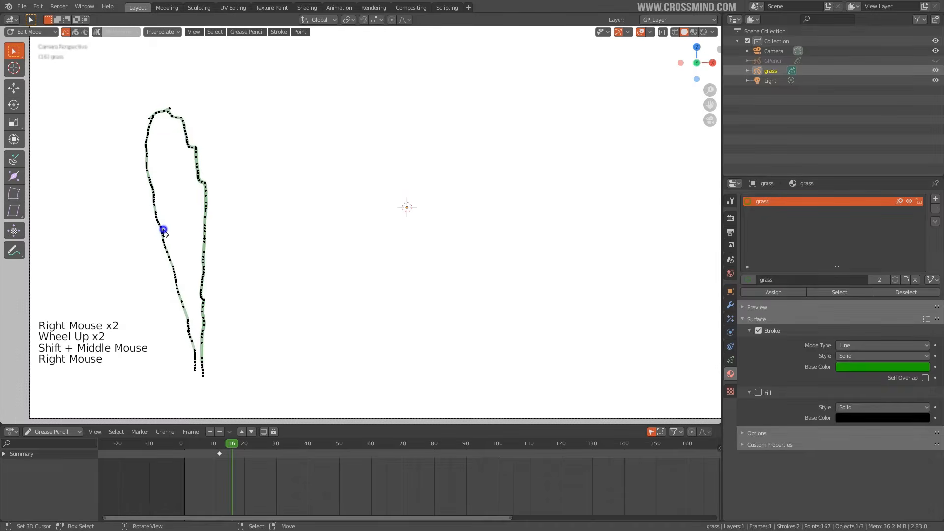
pyautogui.press('g')
pyautogui.rightClick(143, 244)
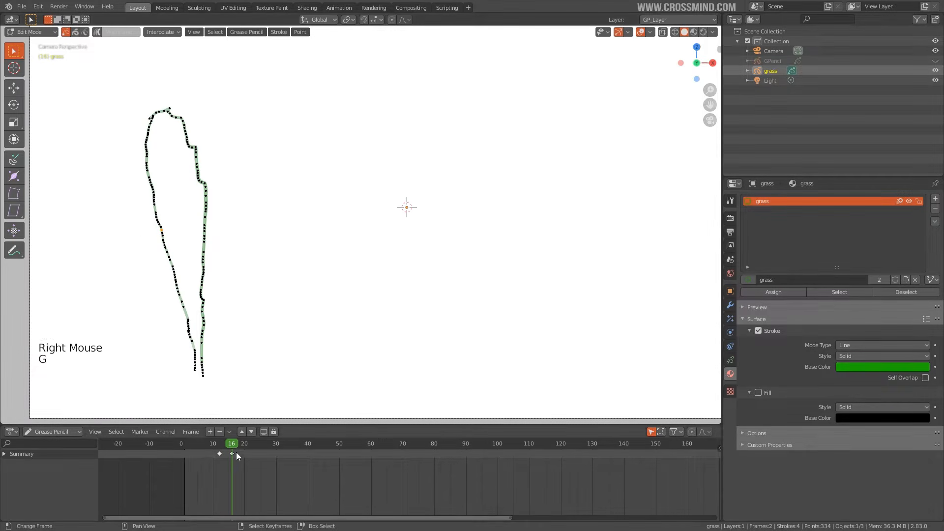
pyautogui.rightClick(207, 261)
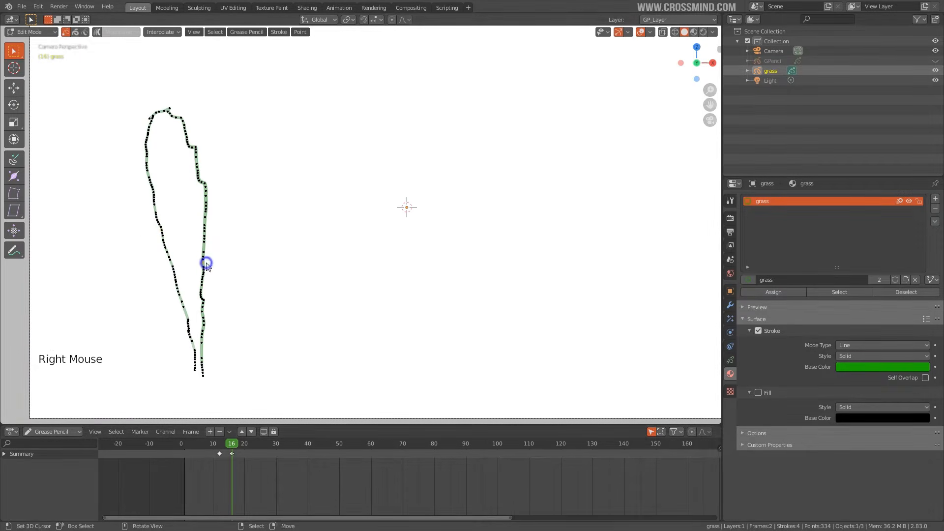
pyautogui.press('g')
pyautogui.rightClick(224, 265)
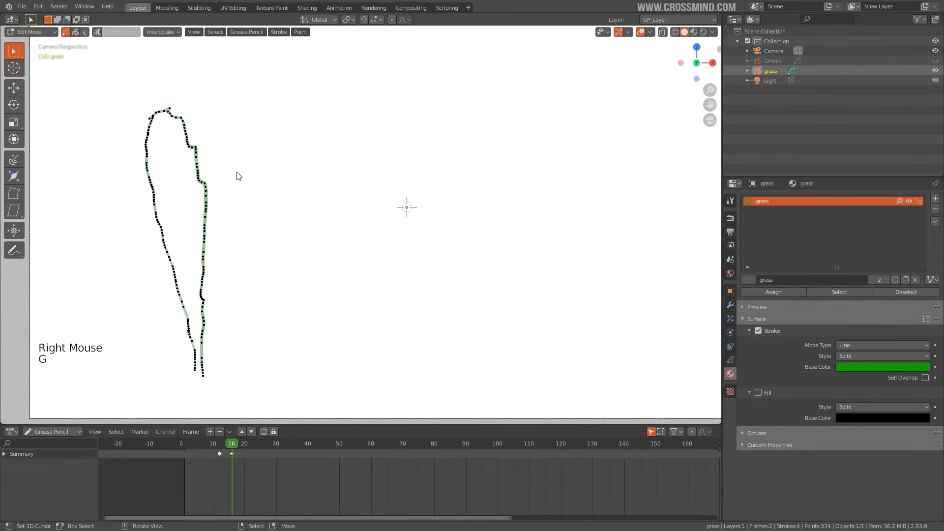
# Try shifting the blade's tip points sideways on frame 16 and scrub between the keyframes to compare the shapes
pyautogui.rightClick(162, 114)
pyautogui.press('b')
pyautogui.moveTo(120, 93); pyautogui.dragTo(236, 170)
pyautogui.press('g')
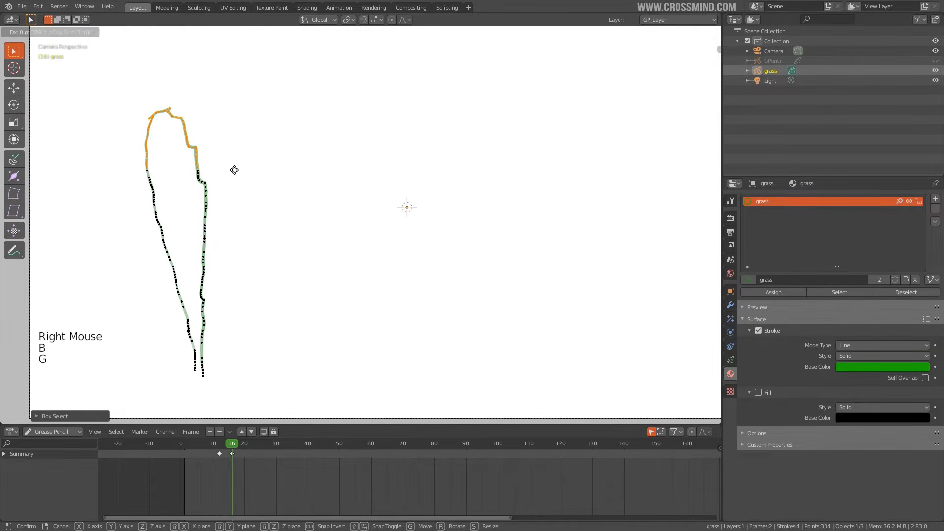
pyautogui.click(287, 164)
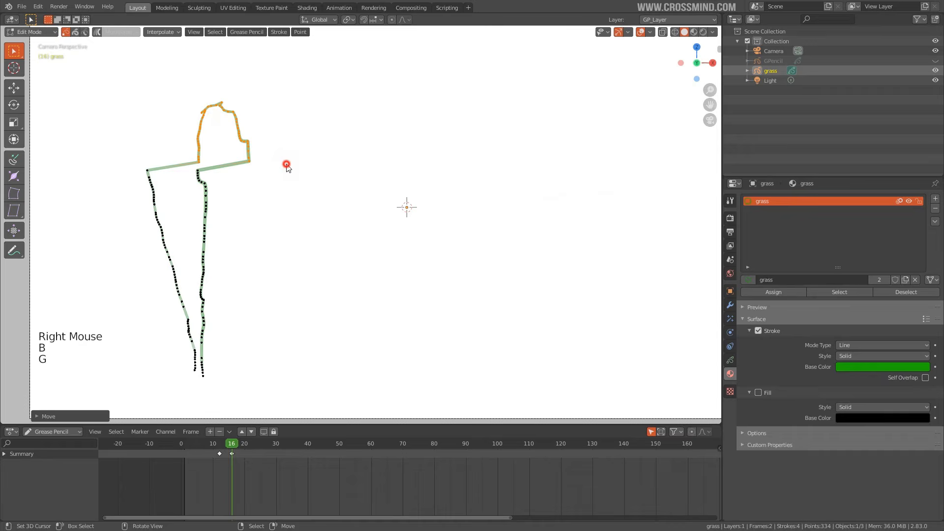
pyautogui.moveTo(222, 444)
pyautogui.mouseDown()
pyautogui.moveTo(211, 445)
pyautogui.moveTo(231, 442)
pyautogui.mouseUp()
pyautogui.click(231, 441)
pyautogui.press('Home')
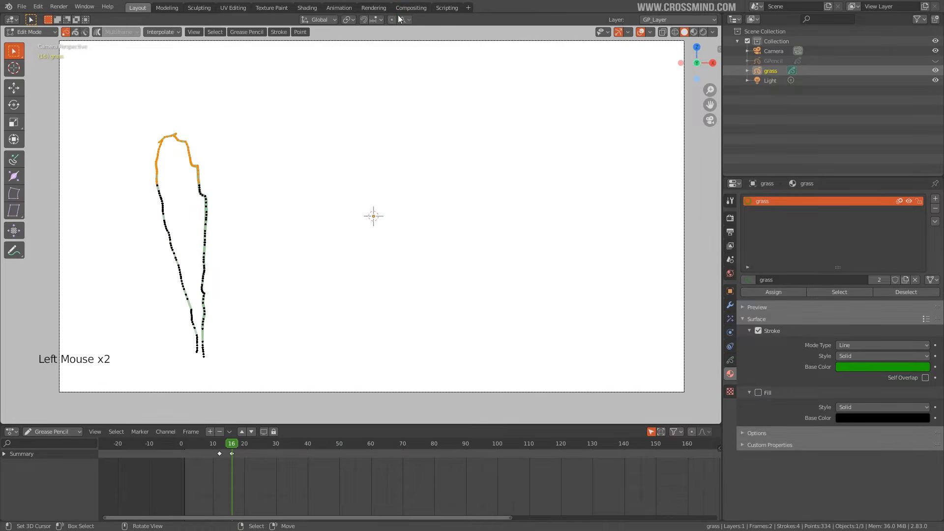
# Turn on proportional editing and try rotating a single point near the blade's tip on frame 16
pyautogui.press('r')
pyautogui.press('Escape')
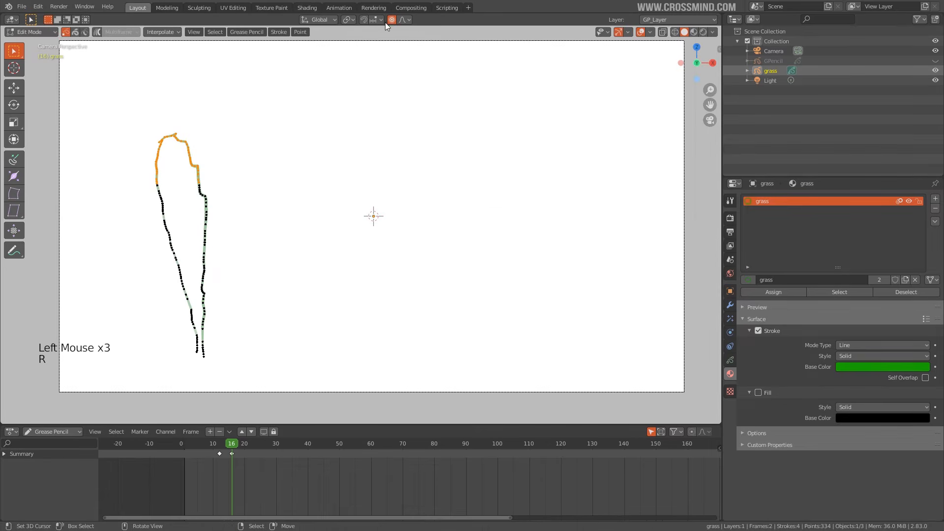
pyautogui.rightClick(175, 140)
pyautogui.rightClick(185, 142)
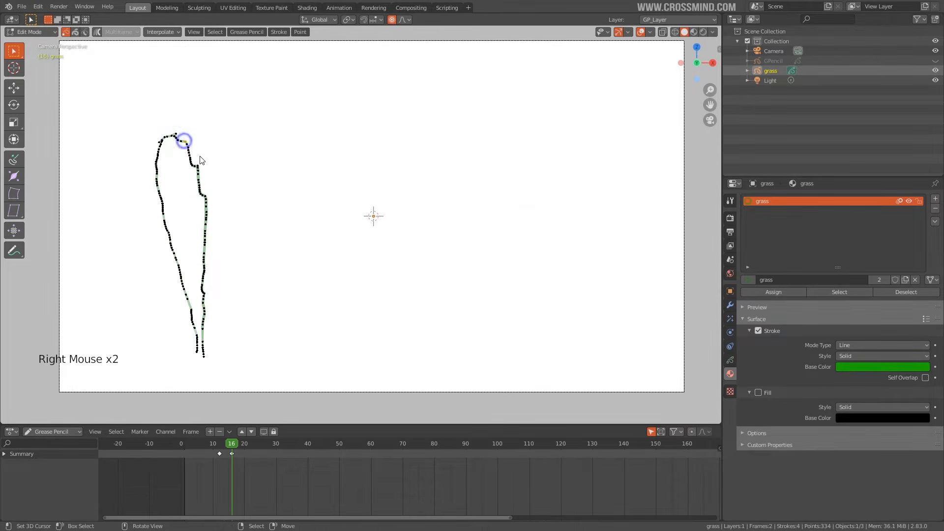
pyautogui.press('r')
pyautogui.press('Escape')
pyautogui.press('r')
pyautogui.scroll(-9, 214, 217)
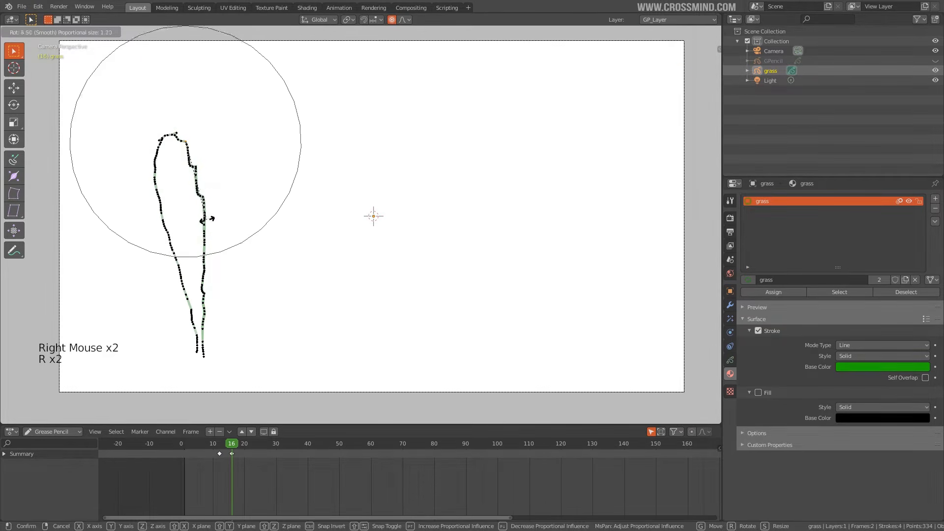
pyautogui.click(232, 213)
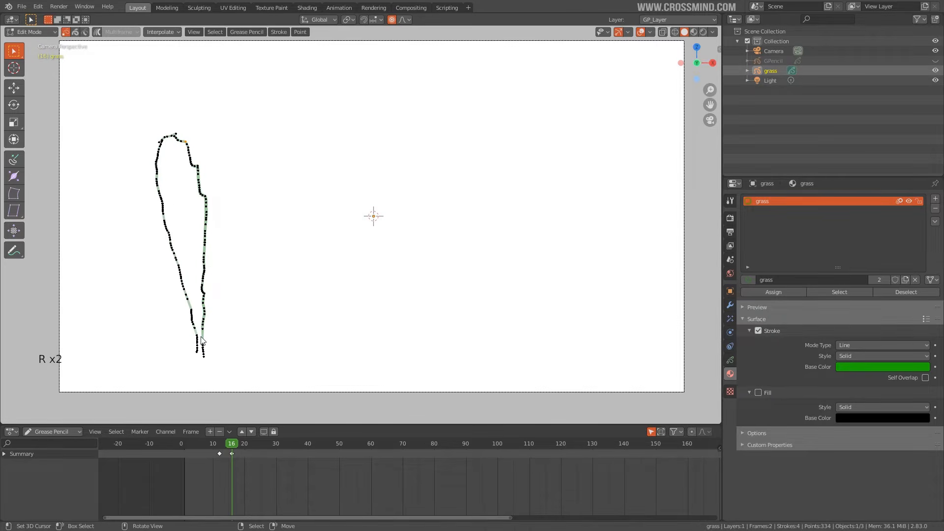
# Set the pivot to 3D Cursor, place the cursor at the blade's base, and rotate the blade to the right on frame 16
pyautogui.click(349, 20)
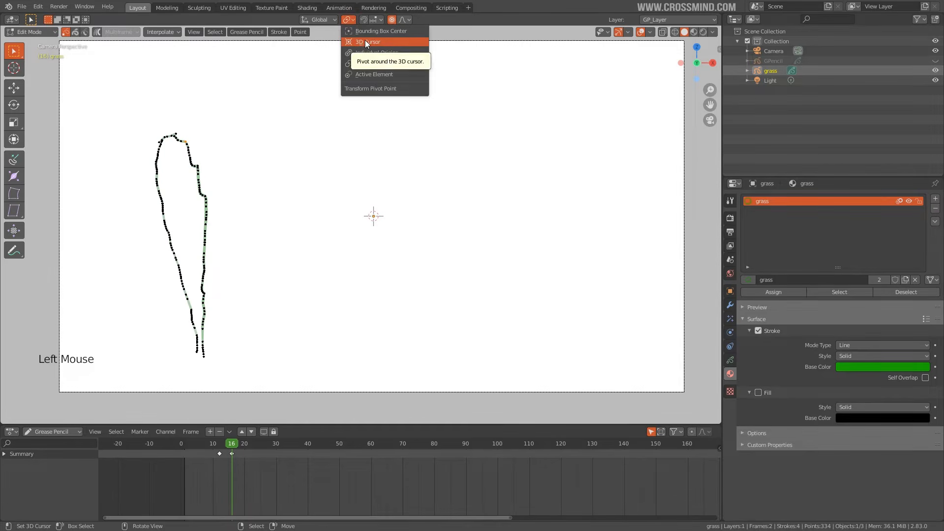
pyautogui.click(367, 42)
pyautogui.click(199, 351)
pyautogui.press('r')
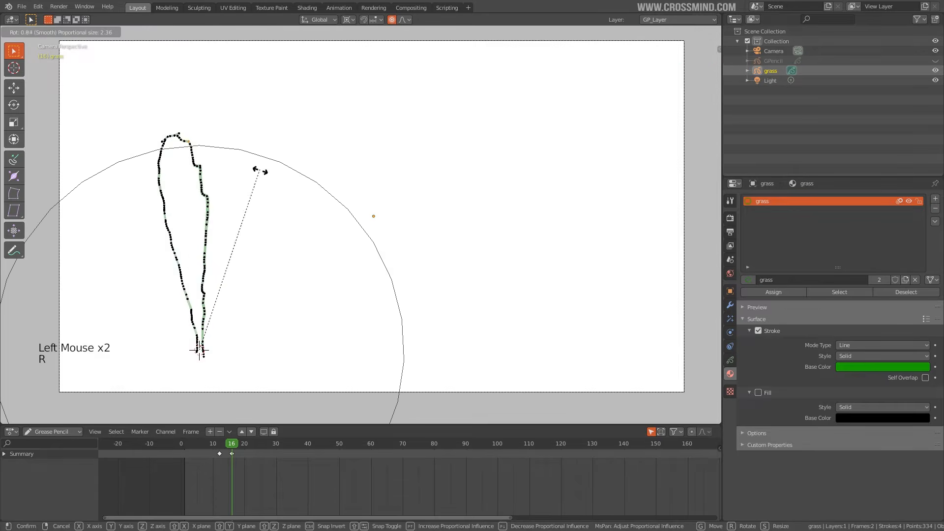
pyautogui.click(272, 225)
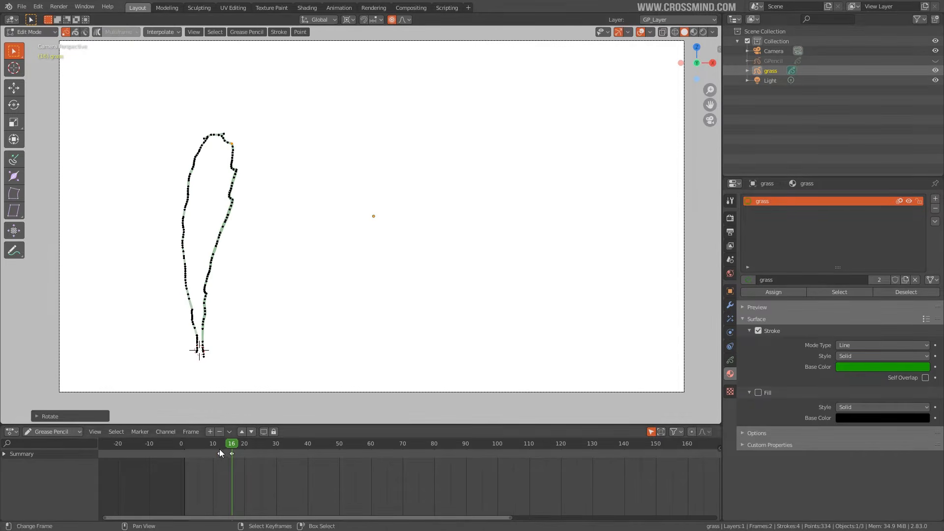
# Rotate the blade further to the right around its base on frames 20 and 24
pyautogui.click(244, 444)
pyautogui.press('r')
pyautogui.click(295, 234)
pyautogui.click(257, 449)
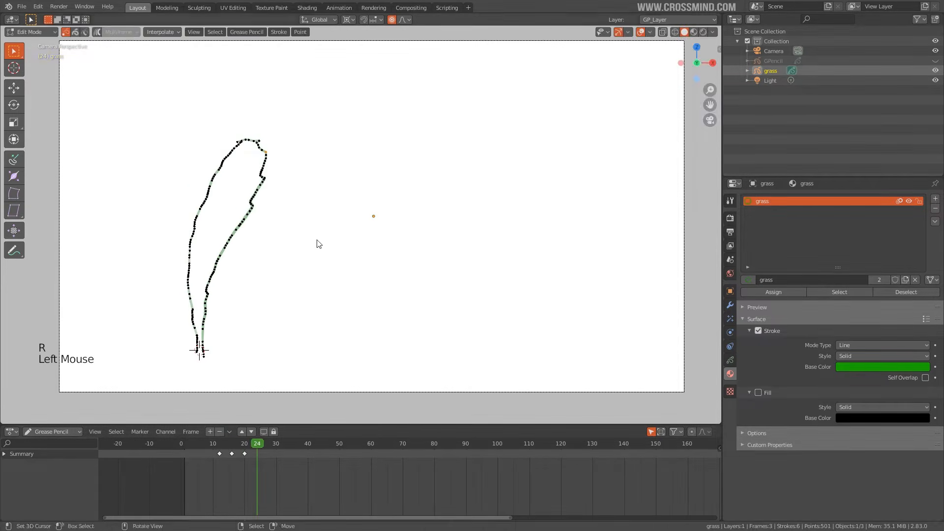
pyautogui.press('r')
pyautogui.click(327, 270)
# Scrub back to the first grass keyframe and play the bending animation
pyautogui.moveTo(236, 444)
pyautogui.mouseDown()
pyautogui.moveTo(280, 441)
pyautogui.moveTo(218, 449)
pyautogui.mouseUp()
pyautogui.hotkey('shift', 'space')
pyautogui.hotkey('shift', 'space')
# On frame 29, select one point midway along each edge of the blade, then move and rotate that section
pyautogui.rightClick(249, 233)
pyautogui.keyDown('shift'); pyautogui.rightClick(212, 221); pyautogui.keyUp('shift')
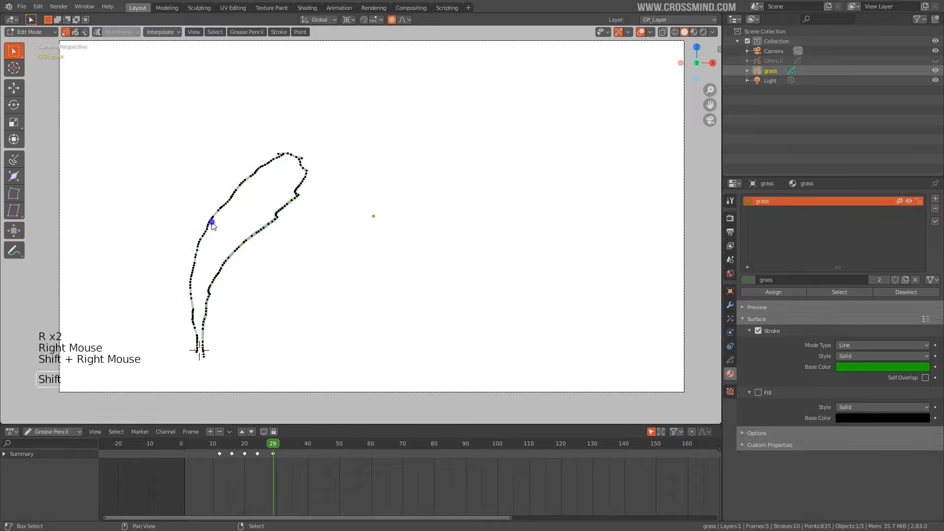
pyautogui.press('g')
pyautogui.click(217, 228)
pyautogui.press('r')
pyautogui.click(266, 231)
# Place the 3D cursor inside the upper blade on frame 29, then rotate and move the tip point to droop the tip
pyautogui.rightClick(319, 170)
pyautogui.press('g')
pyautogui.press('r')
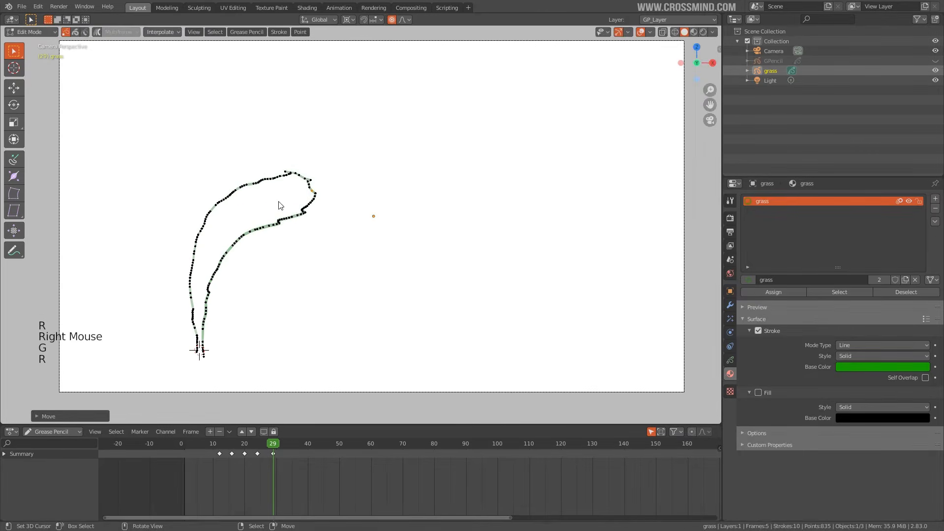
pyautogui.click(279, 202)
pyautogui.press('r')
pyautogui.click(343, 246)
pyautogui.press('g')
pyautogui.click(347, 250)
# On frame 34, rotate and move the tip further down, then shift the middle points of both edges slightly left
pyautogui.moveTo(231, 445)
pyautogui.mouseDown()
pyautogui.moveTo(298, 446)
pyautogui.moveTo(289, 446)
pyautogui.mouseUp()
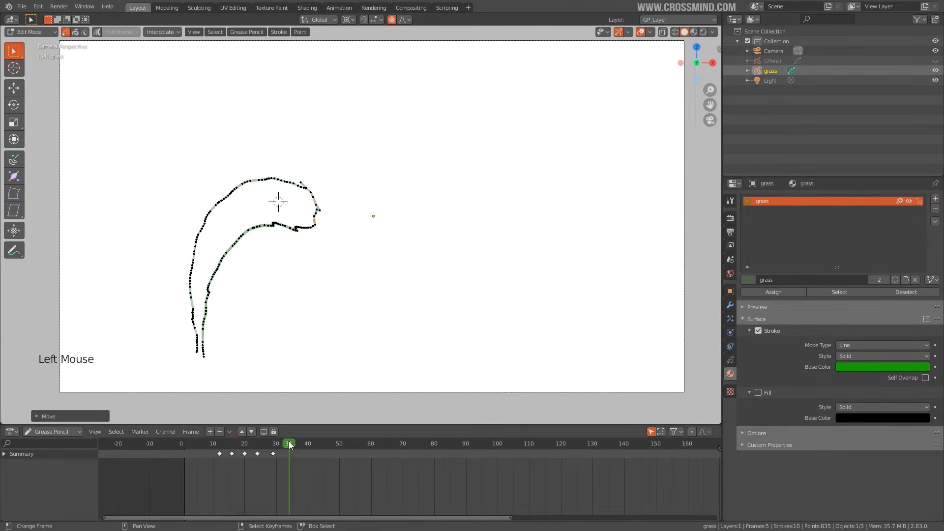
pyautogui.press('r')
pyautogui.click(334, 235)
pyautogui.press('g')
pyautogui.click(339, 245)
pyautogui.rightClick(239, 245)
pyautogui.keyDown('shift'); pyautogui.rightClick(213, 211); pyautogui.keyUp('shift')
pyautogui.press('g')
pyautogui.click(207, 214)
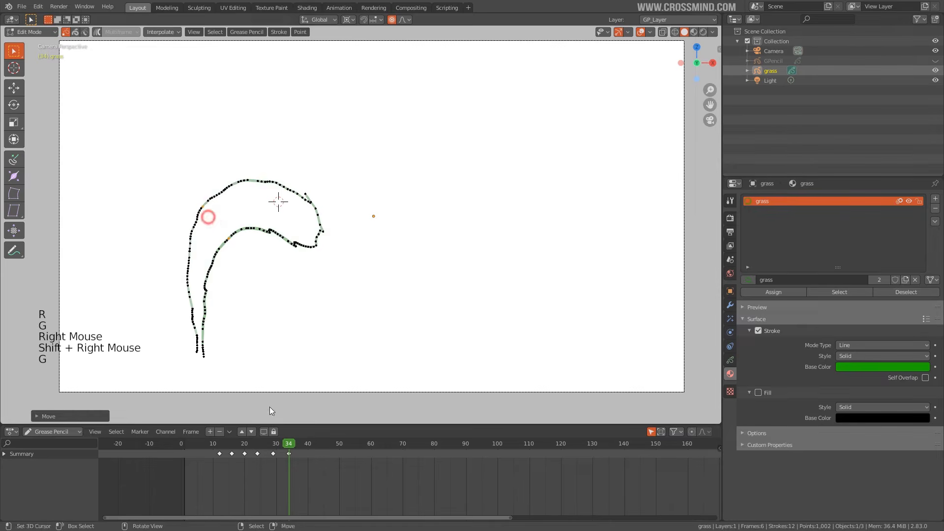
# On frame 39, select a middle point on each edge of the blade and nudge that section slightly up and left
pyautogui.moveTo(217, 446); pyautogui.dragTo(305, 444)
pyautogui.rightClick(206, 209)
pyautogui.keyDown('shift'); pyautogui.rightClick(227, 238); pyautogui.keyUp('shift')
pyautogui.press('g')
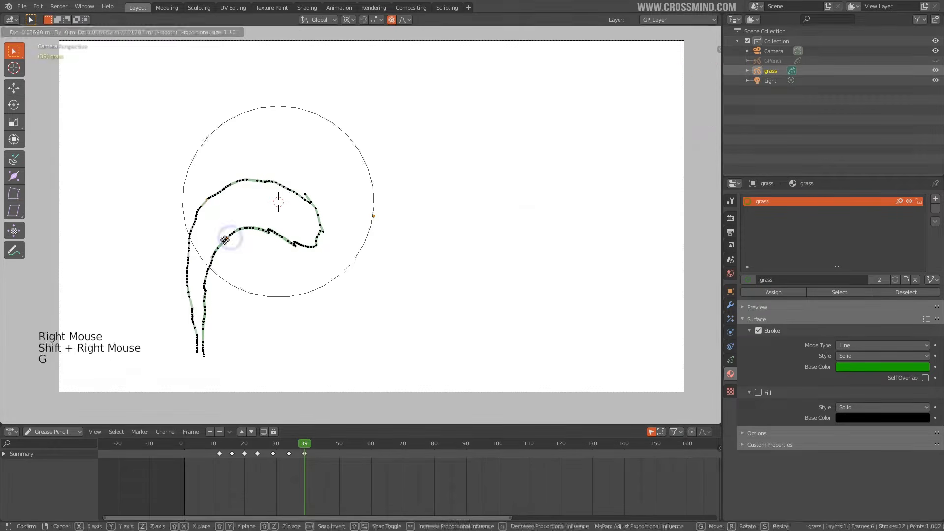
pyautogui.click(273, 243)
# Pick single points along the blade's tip and inner edge, then switch to stroke selection and select the whole outline
pyautogui.rightClick(319, 234)
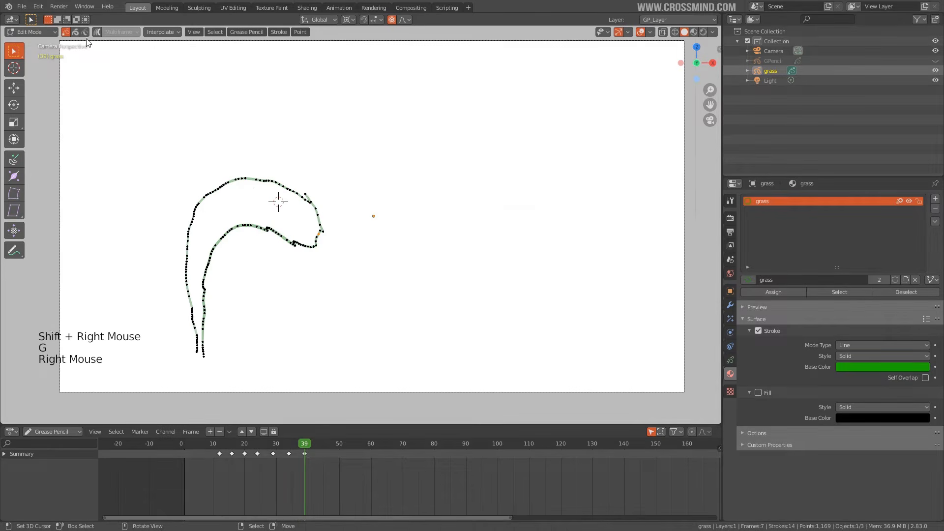
pyautogui.keyDown('shift'); pyautogui.moveTo(318, 233); pyautogui.dragTo(311, 244, button='middle'); pyautogui.keyUp('shift')
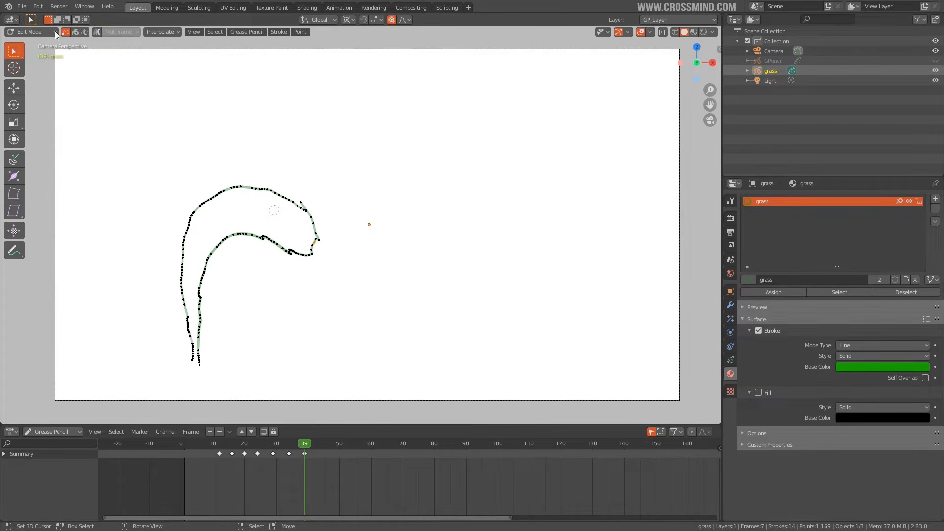
pyautogui.rightClick(305, 256)
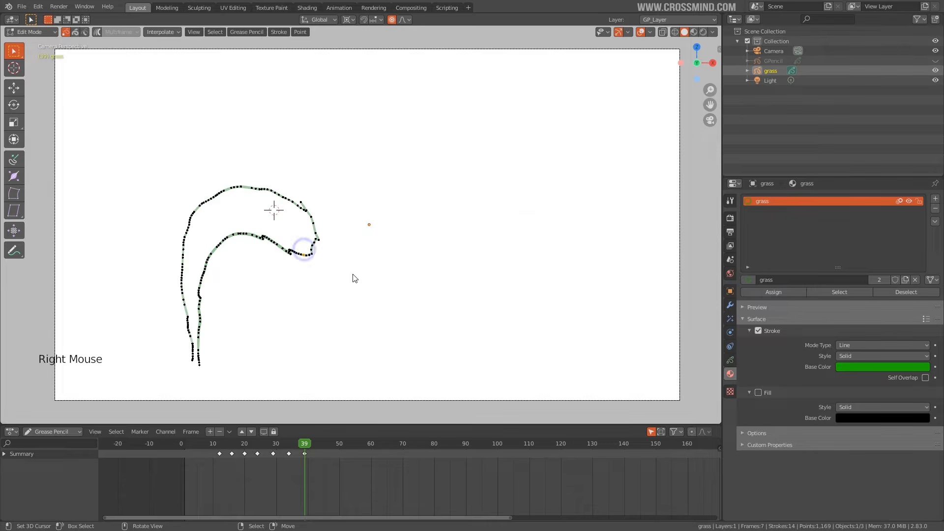
pyautogui.rightClick(255, 233)
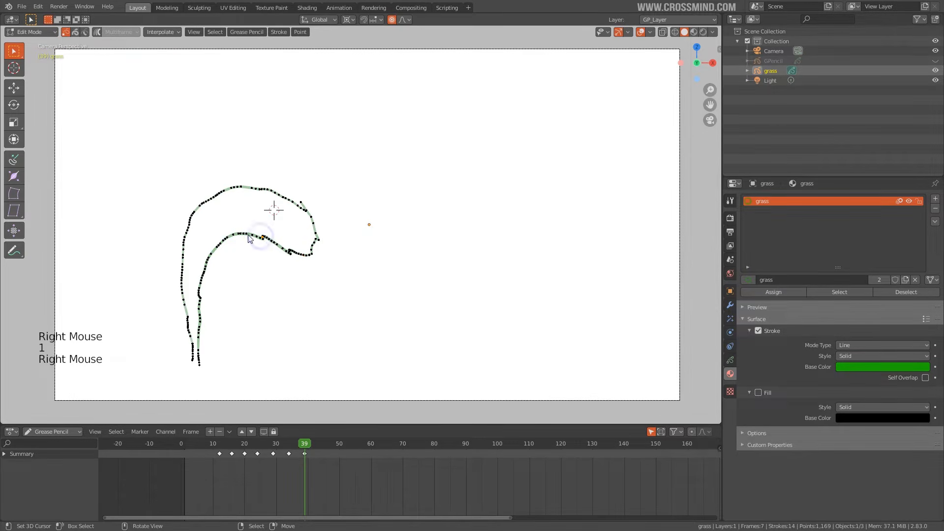
pyautogui.rightClick(245, 234)
pyautogui.rightClick(219, 244)
pyautogui.rightClick(219, 244)
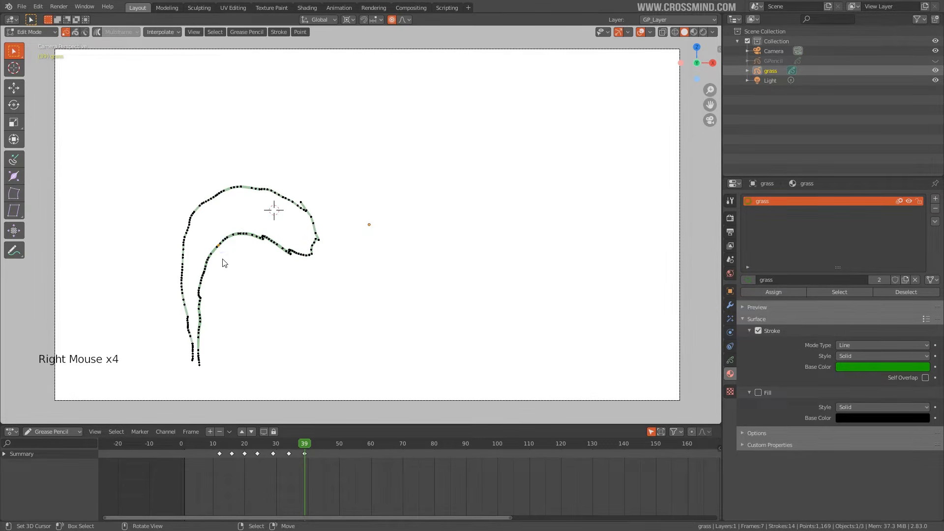
pyautogui.press('2')
pyautogui.rightClick(232, 238)
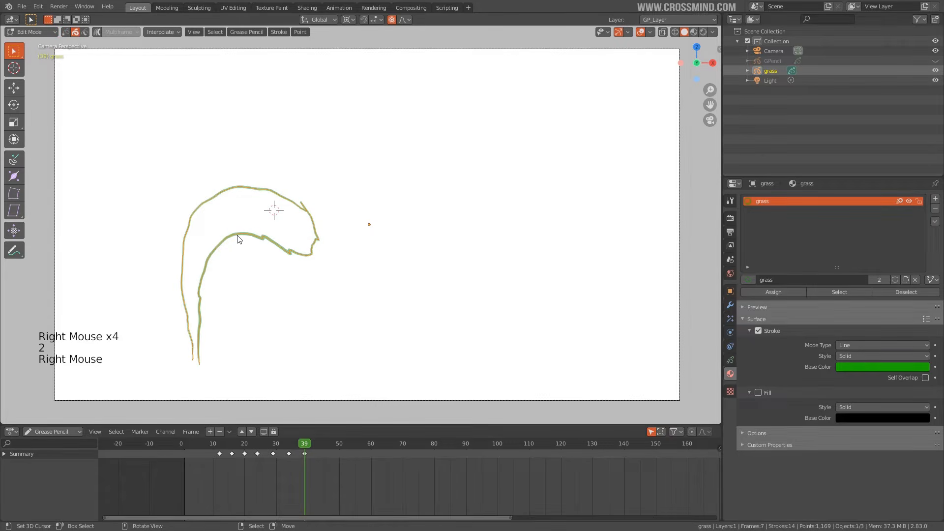
pyautogui.rightClick(238, 239)
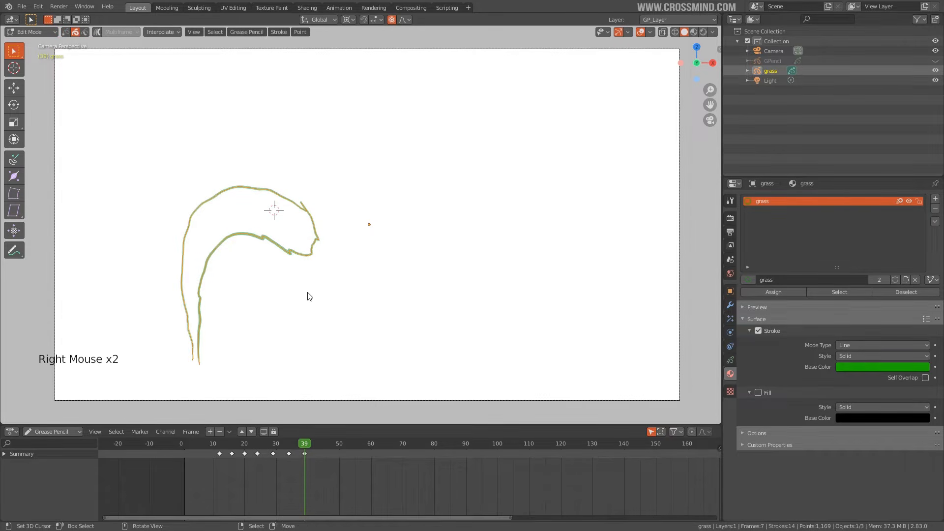
# Scrub back through the grass keyframes to frame 12 and switch the grass object to Draw mode
pyautogui.keyDown('shift'); pyautogui.moveTo(312, 259); pyautogui.dragTo(341, 245, button='middle'); pyautogui.keyUp('shift')
pyautogui.moveTo(304, 445)
pyautogui.mouseDown()
pyautogui.moveTo(221, 445)
pyautogui.moveTo(307, 445)
pyautogui.mouseUp()
pyautogui.moveTo(246, 452); pyautogui.dragTo(221, 445)
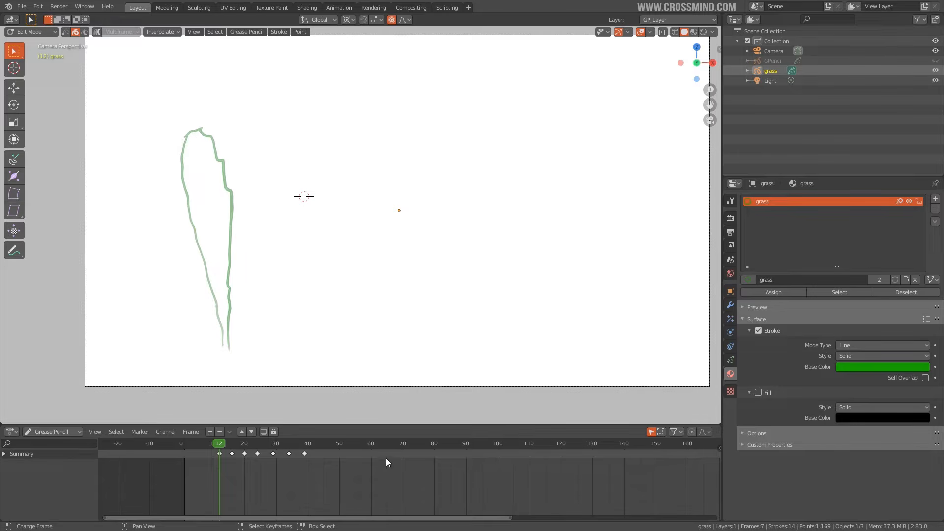
pyautogui.scroll(-2, 337, 400)
pyautogui.keyDown('shift'); pyautogui.moveTo(279, 224); pyautogui.dragTo(282, 246, button='middle'); pyautogui.keyUp('shift')
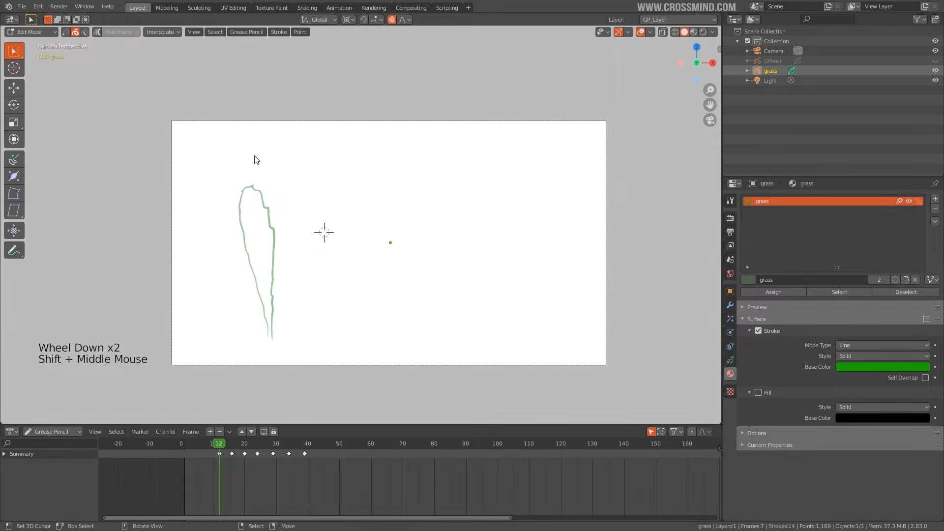
pyautogui.hotkey('ctrl', 'Tab')
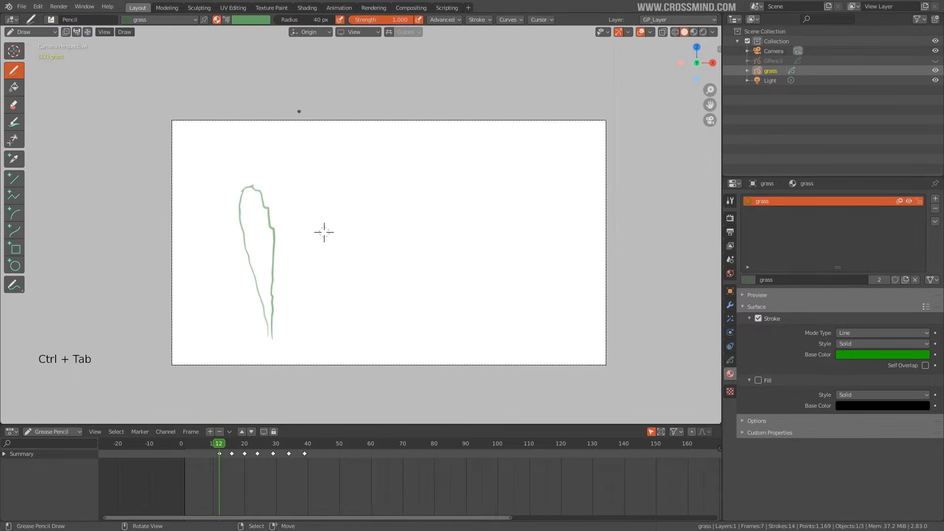
# Try replacing the grass material with Blue in its existing slot, and undo the replacement
pyautogui.click(752, 278)
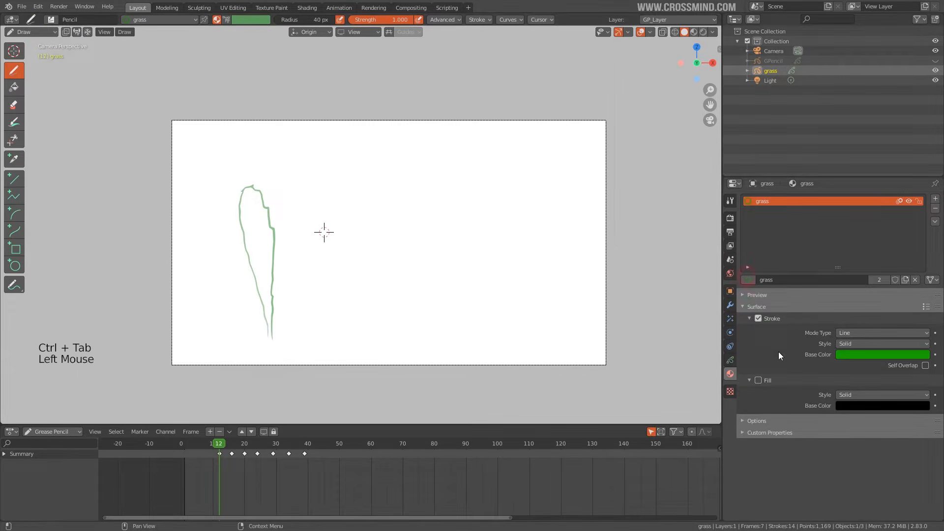
pyautogui.click(748, 280)
pyautogui.click(774, 308)
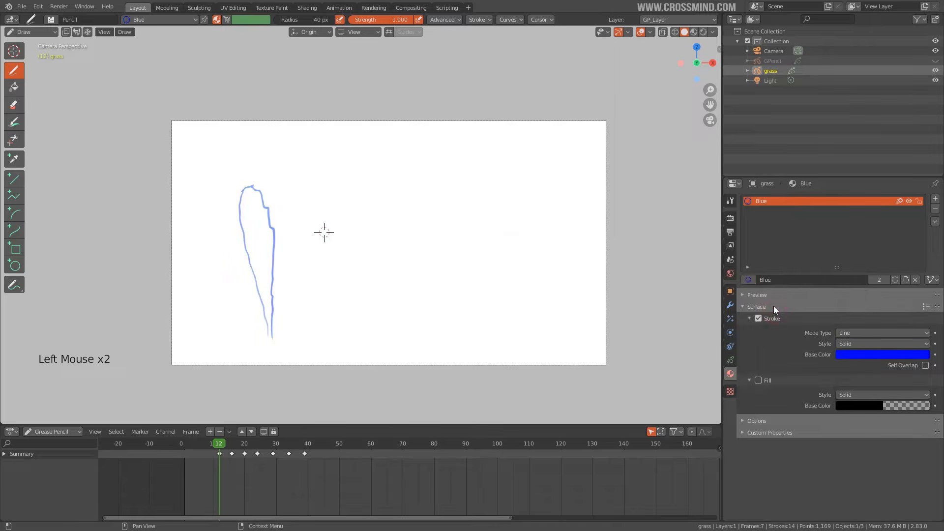
pyautogui.hotkey('ctrl', 'z')
# Add a second material slot to the grass object and assign the existing Blue material to it
pyautogui.click(774, 306)
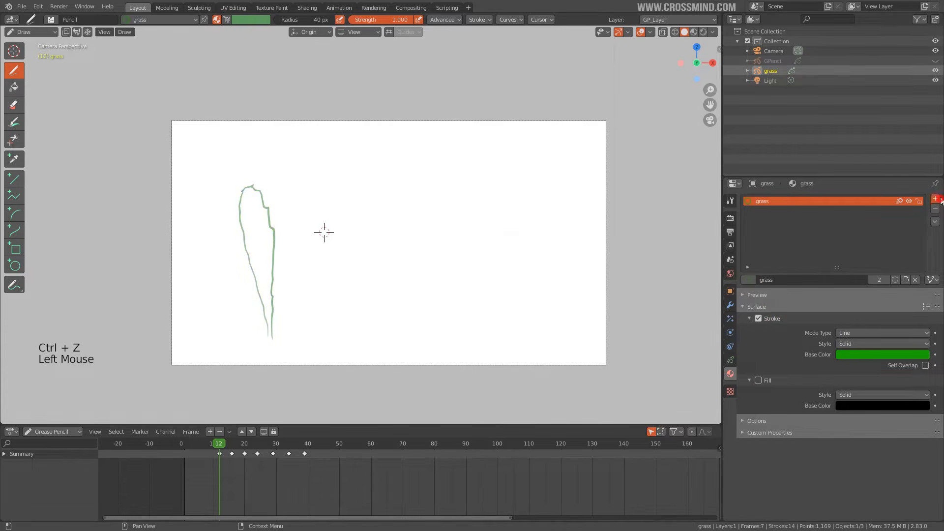
pyautogui.click(844, 279)
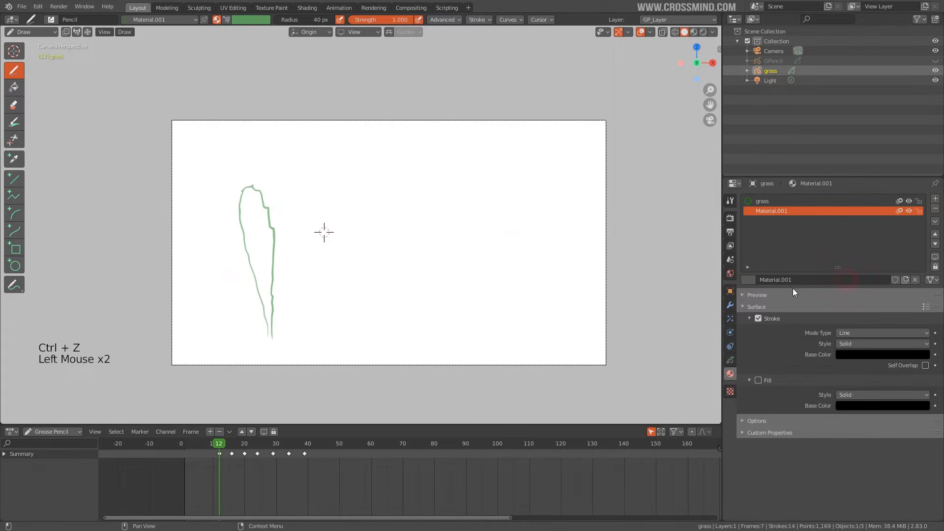
pyautogui.click(749, 279)
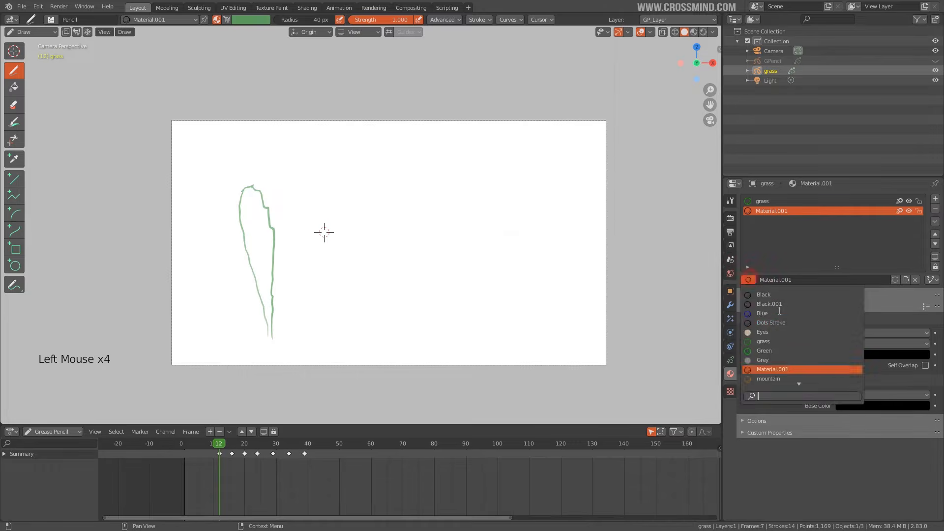
pyautogui.click(776, 315)
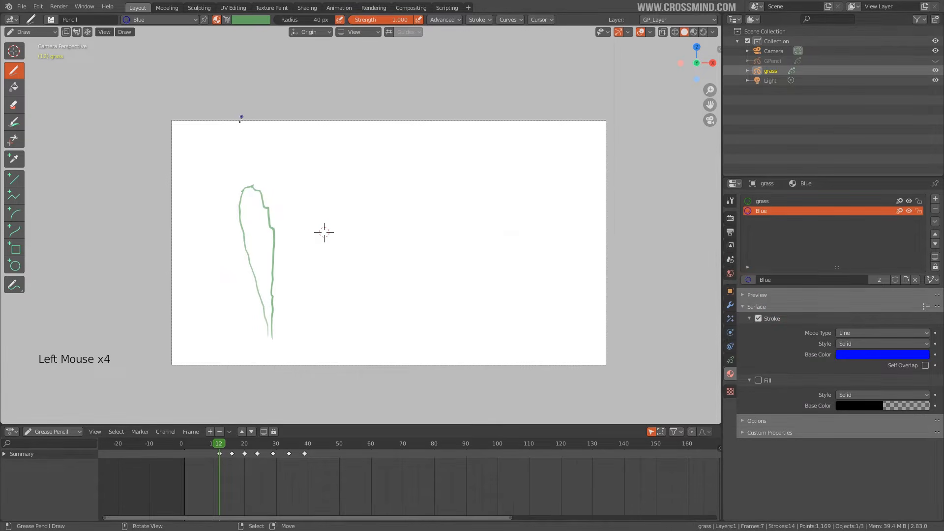
# Undo a test stroke, open the brush's Stroke settings, and draw a short blue curve above the blade on frame 12
pyautogui.moveTo(233, 120); pyautogui.dragTo(259, 114)
pyautogui.hotkey('ctrl', 'z')
pyautogui.click(478, 20)
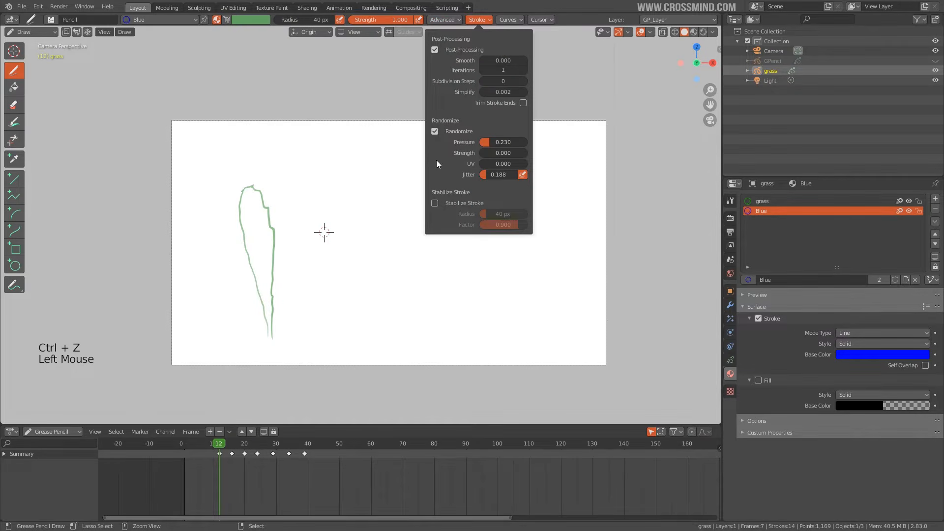
pyautogui.moveTo(239, 126)
pyautogui.mouseDown()
pyautogui.moveTo(231, 120)
pyautogui.moveTo(254, 119)
pyautogui.mouseUp()
# Advance a few frames past frame 12 and add a blue dot just below the short curve above the blade
pyautogui.press('Right')
pyautogui.press('Right')
pyautogui.press('Right')
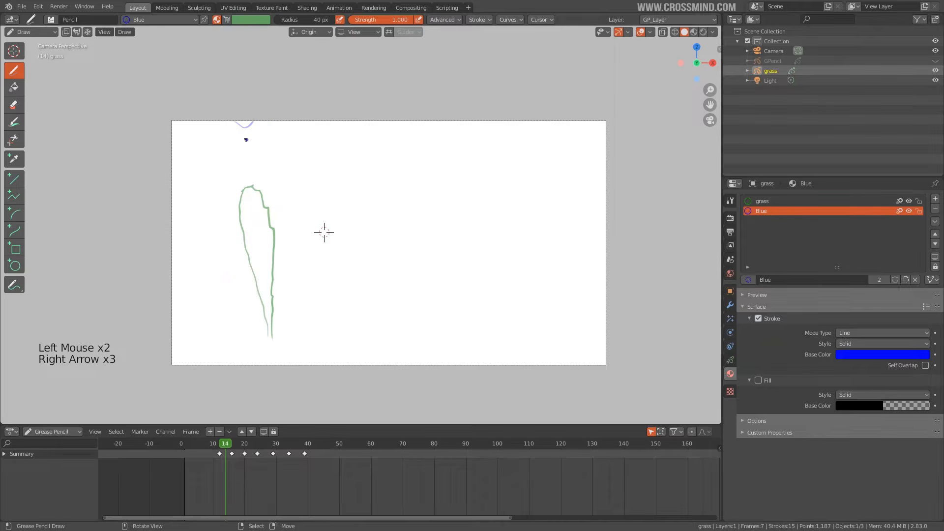
pyautogui.click(245, 140)
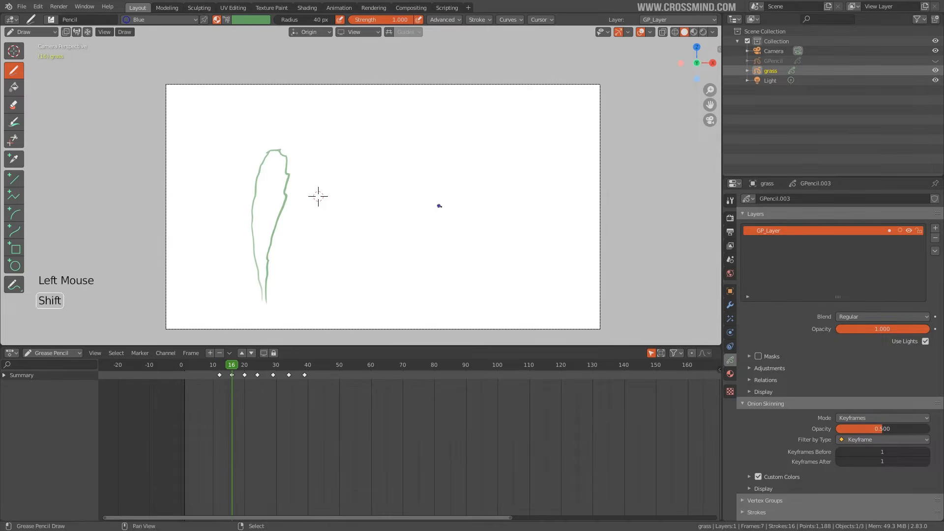
pyautogui.keyDown('shift'); pyautogui.moveTo(364, 263); pyautogui.dragTo(354, 263, button='middle'); pyautogui.keyUp('shift')
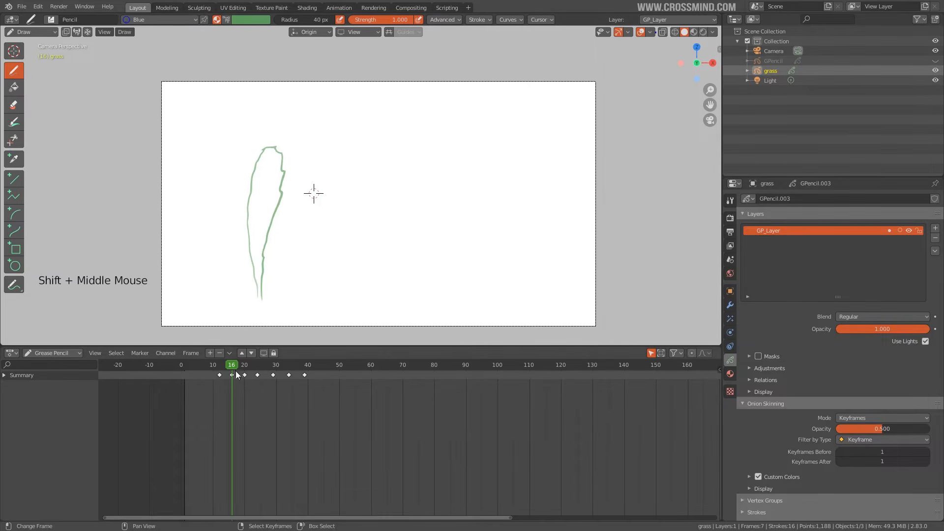
pyautogui.moveTo(237, 376)
pyautogui.mouseDown()
pyautogui.moveTo(217, 369)
pyautogui.moveTo(233, 367)
pyautogui.mouseUp()
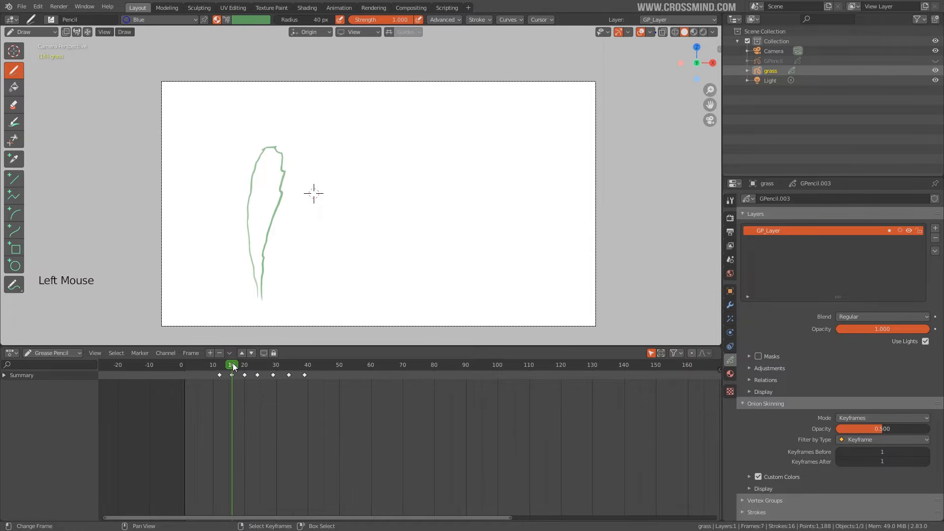
pyautogui.scroll(1, 305, 195)
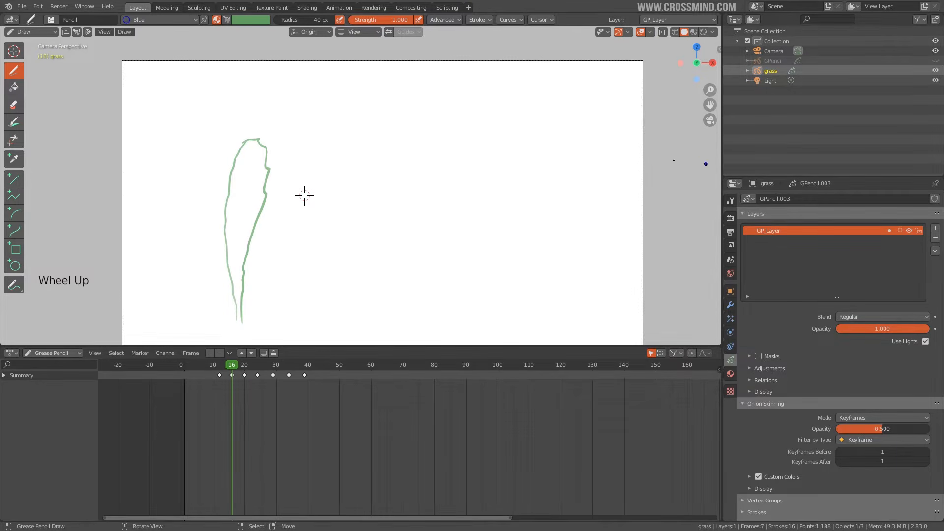
# Check the grass object's material slots and return to its layer settings
pyautogui.keyDown('shift'); pyautogui.moveTo(304, 195); pyautogui.dragTo(303, 183, button='middle'); pyautogui.keyUp('shift')
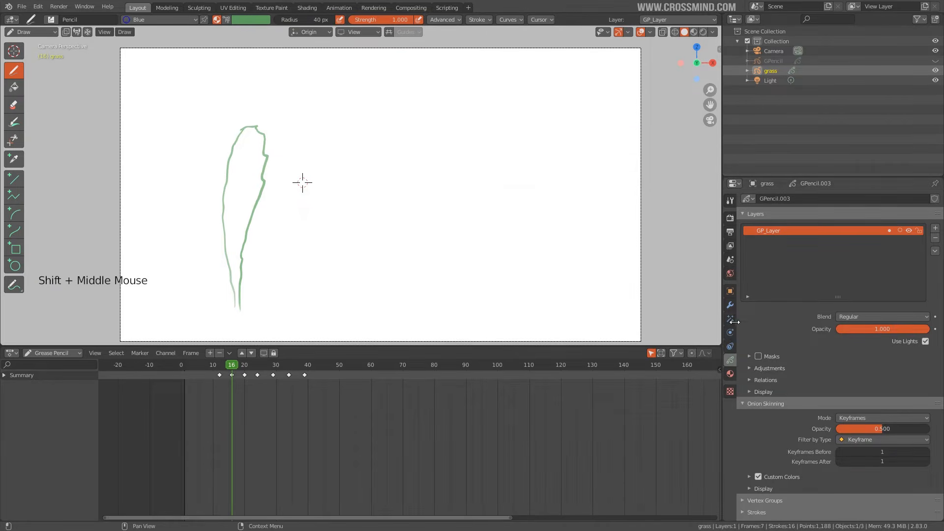
pyautogui.click(731, 345)
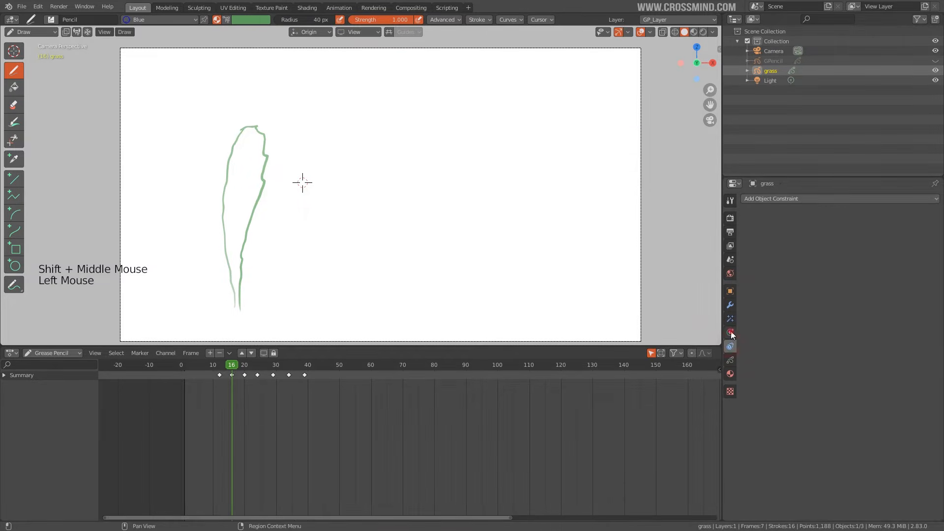
pyautogui.click(731, 332)
pyautogui.click(730, 374)
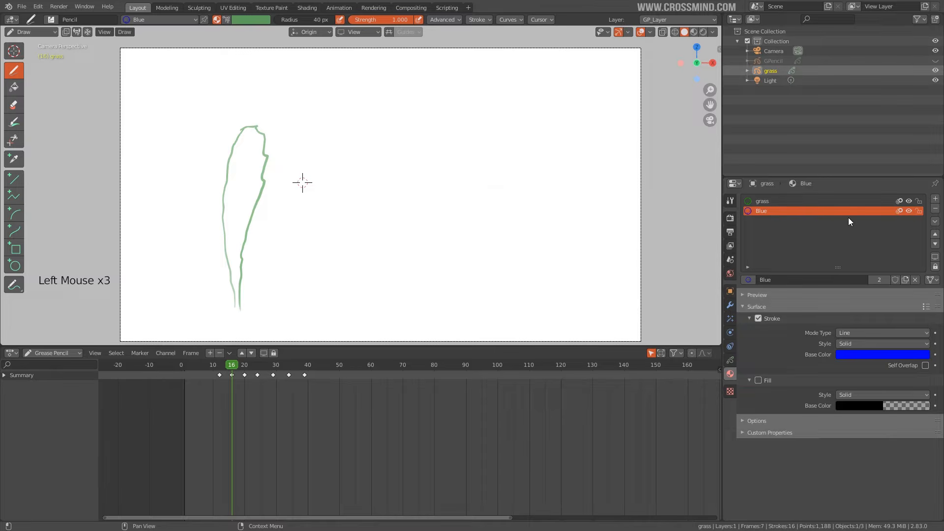
pyautogui.click(730, 360)
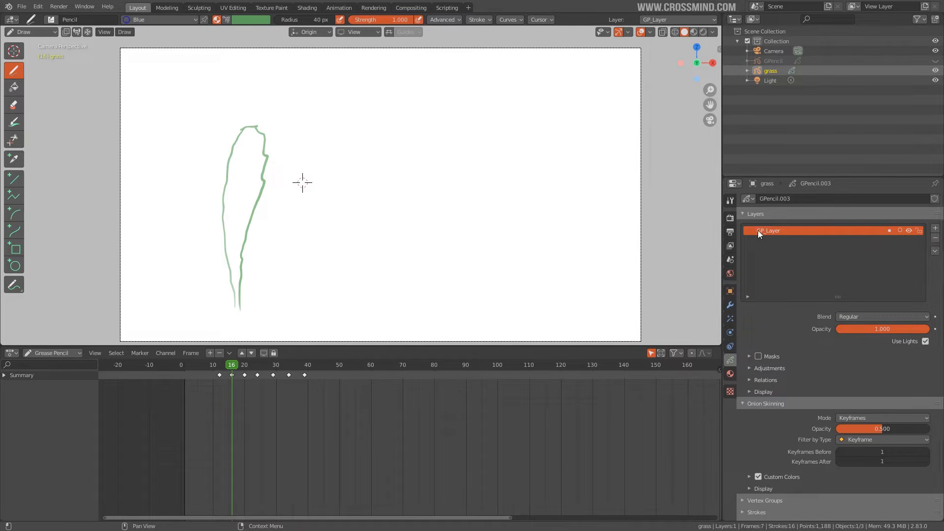
# Try adding extra layers to the grass object, and undo the additions
pyautogui.click(936, 228)
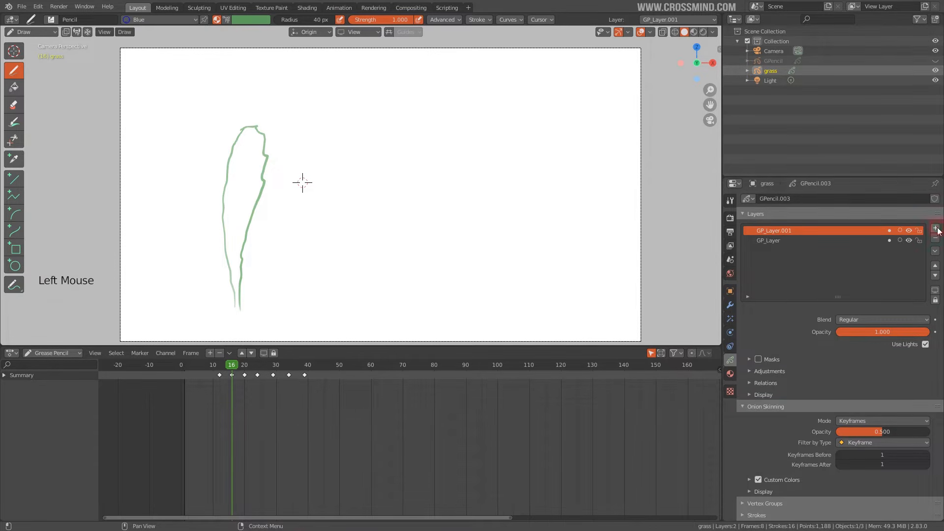
pyautogui.click(936, 228)
pyautogui.click(936, 228)
pyautogui.hotkey('ctrl', 'z')
pyautogui.hotkey('ctrl', 'z')
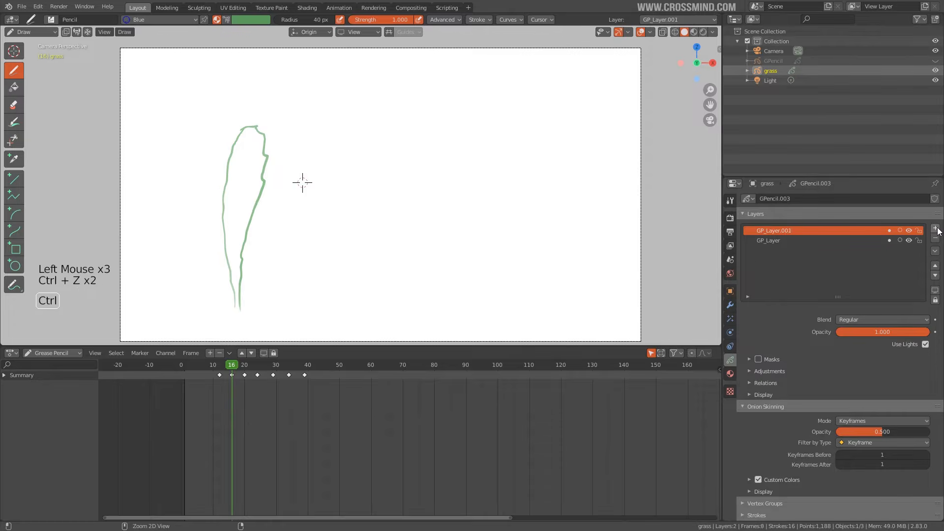
pyautogui.keyDown('shift'); pyautogui.moveTo(295, 316); pyautogui.dragTo(290, 310, button='middle'); pyautogui.keyUp('shift')
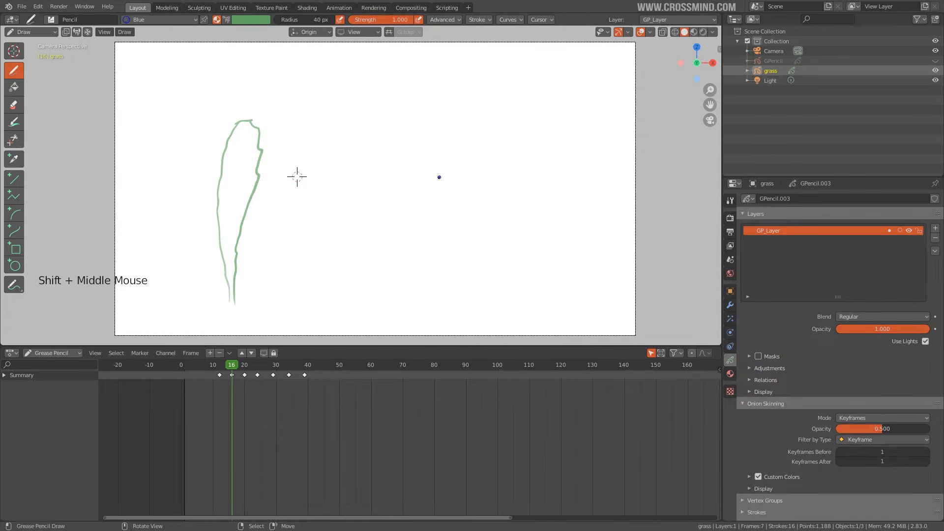
pyautogui.keyDown('shift'); pyautogui.moveTo(436, 176); pyautogui.dragTo(432, 176, button='middle'); pyautogui.keyUp('shift')
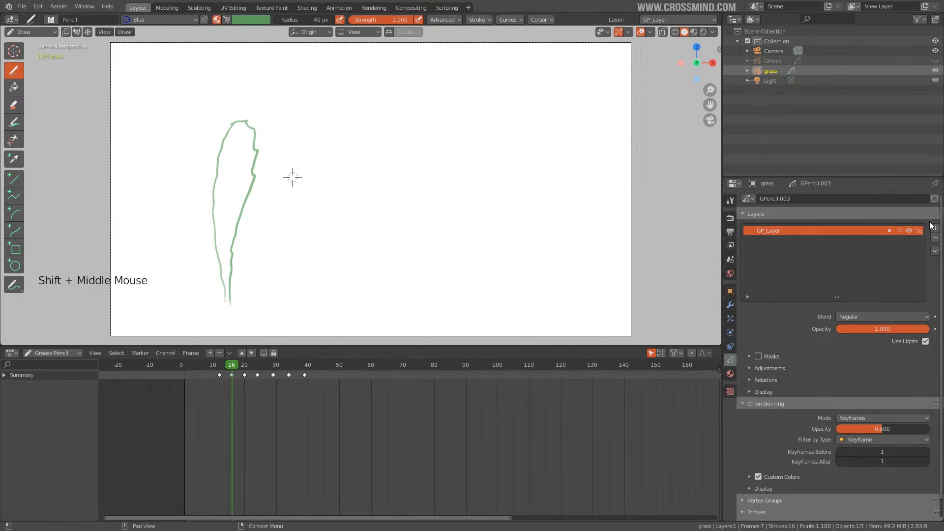
# Turn on onion skinning for GP_Layer and in the viewport overlays, and scrub through the blade's keyframes to check the ghosts
pyautogui.click(900, 231)
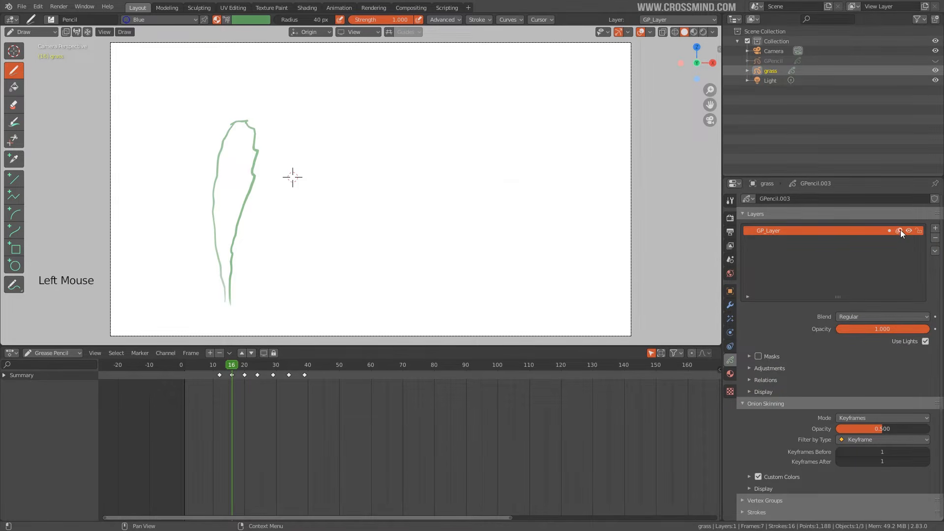
pyautogui.moveTo(213, 369)
pyautogui.mouseDown()
pyautogui.moveTo(270, 371)
pyautogui.moveTo(254, 371)
pyautogui.mouseUp()
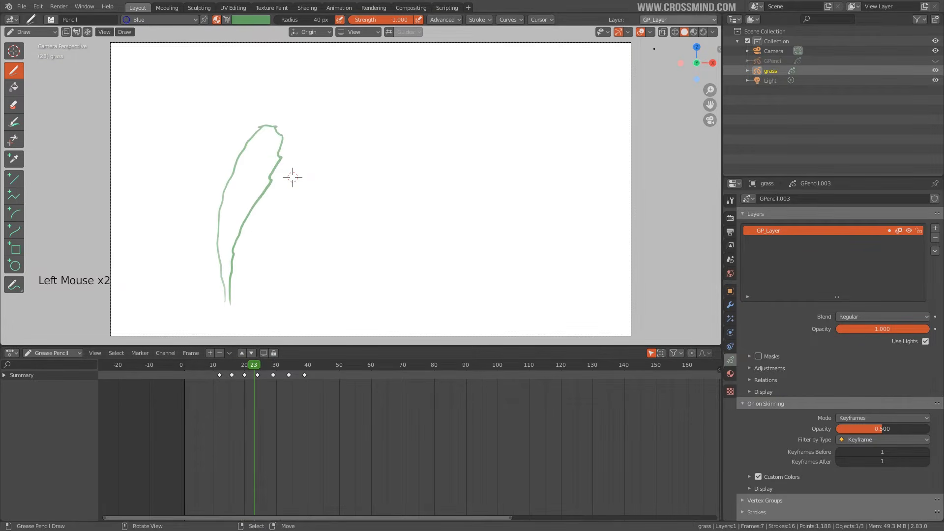
pyautogui.click(650, 32)
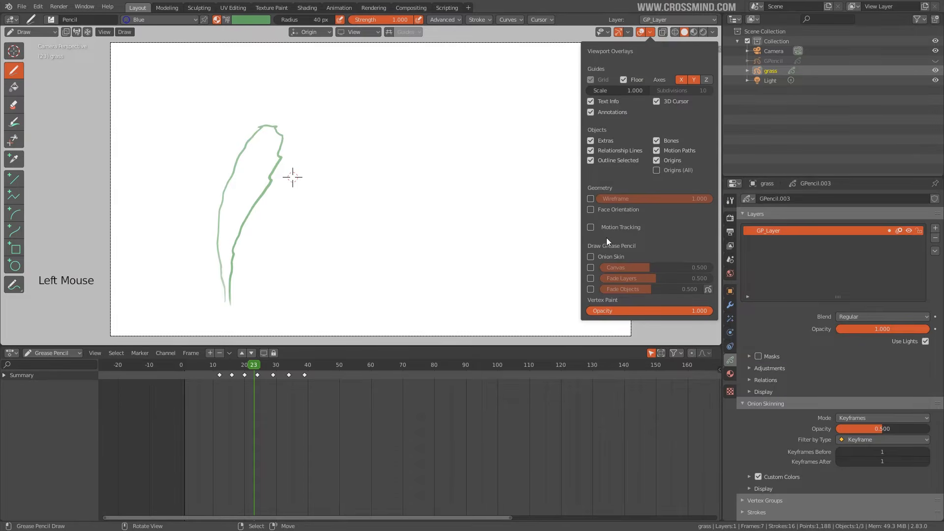
pyautogui.click(591, 257)
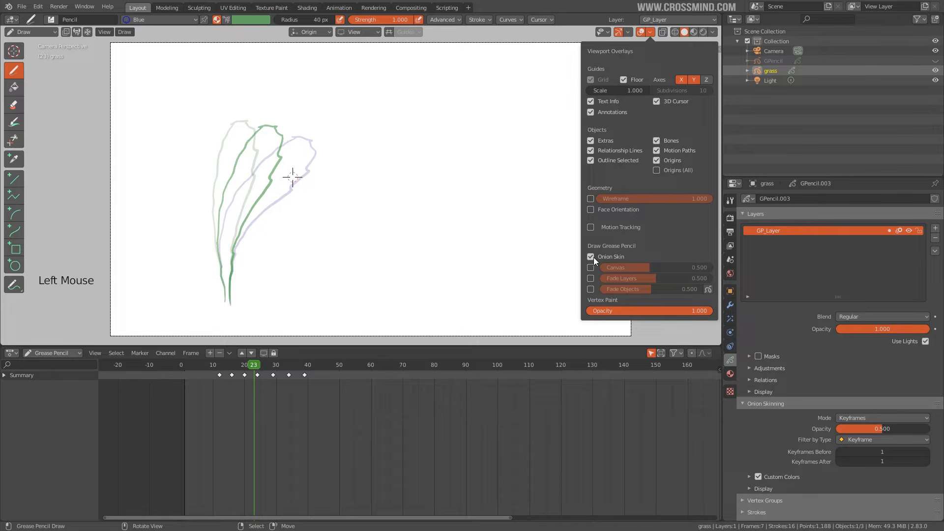
pyautogui.moveTo(213, 365)
pyautogui.mouseDown()
pyautogui.moveTo(297, 367)
pyautogui.moveTo(228, 366)
pyautogui.moveTo(271, 368)
pyautogui.moveTo(257, 368)
pyautogui.mouseUp()
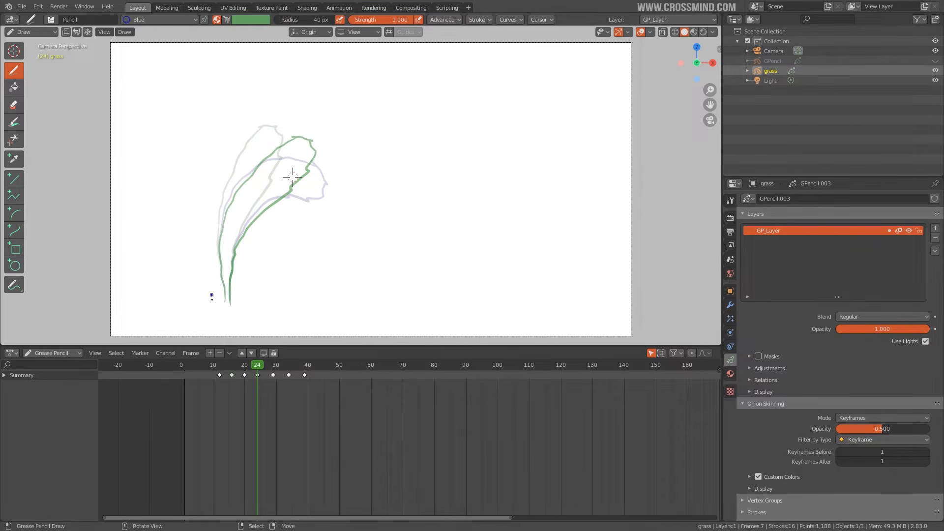
# On frame 16, draw a small blue teardrop just above the upper left of the grass blade
pyautogui.moveTo(223, 366); pyautogui.dragTo(232, 367)
pyautogui.keyDown('shift'); pyautogui.moveTo(293, 178); pyautogui.dragTo(296, 189, button='middle'); pyautogui.keyUp('shift')
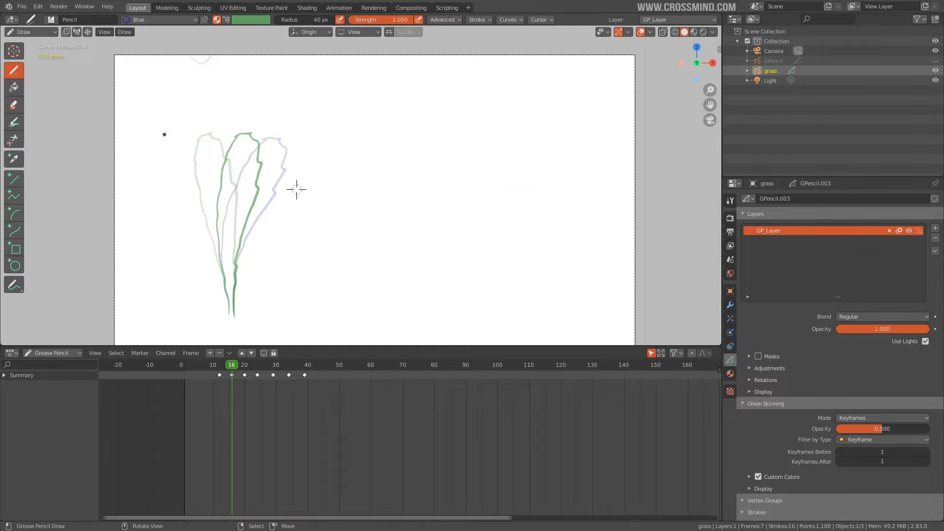
pyautogui.click(200, 75)
pyautogui.click(197, 96)
pyautogui.moveTo(206, 87); pyautogui.dragTo(217, 86)
# Draw the blue drop on the blade's left edge on frame 20, and splash strokes along its upper edge on frame 24
pyautogui.click(245, 375)
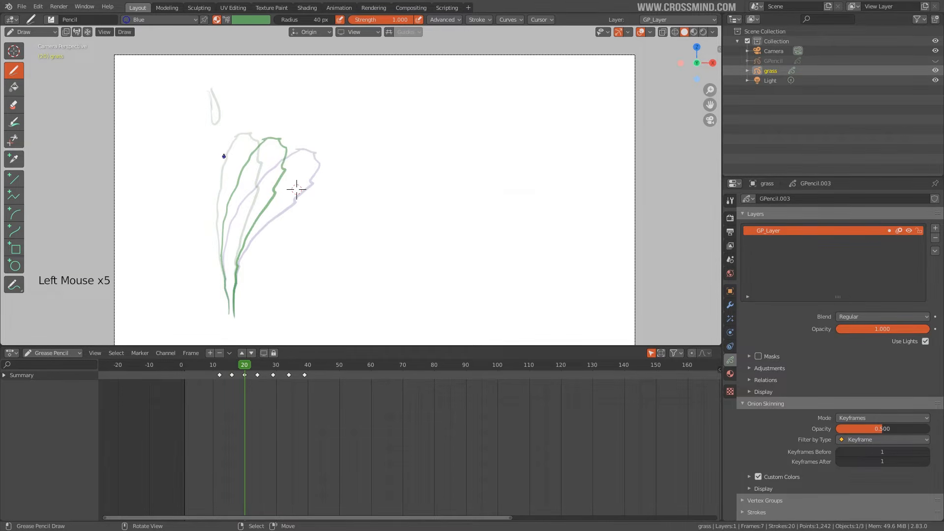
pyautogui.moveTo(225, 152); pyautogui.dragTo(226, 154)
pyautogui.click(253, 365)
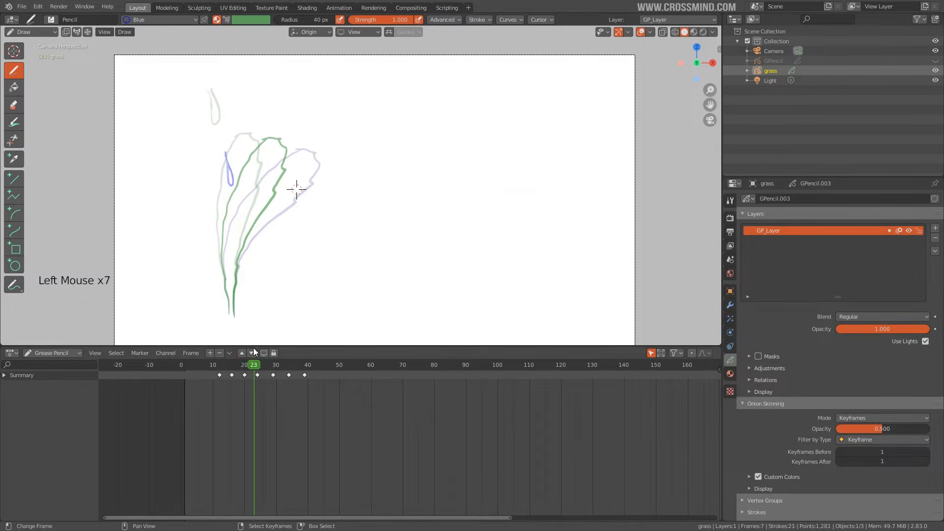
pyautogui.click(252, 353)
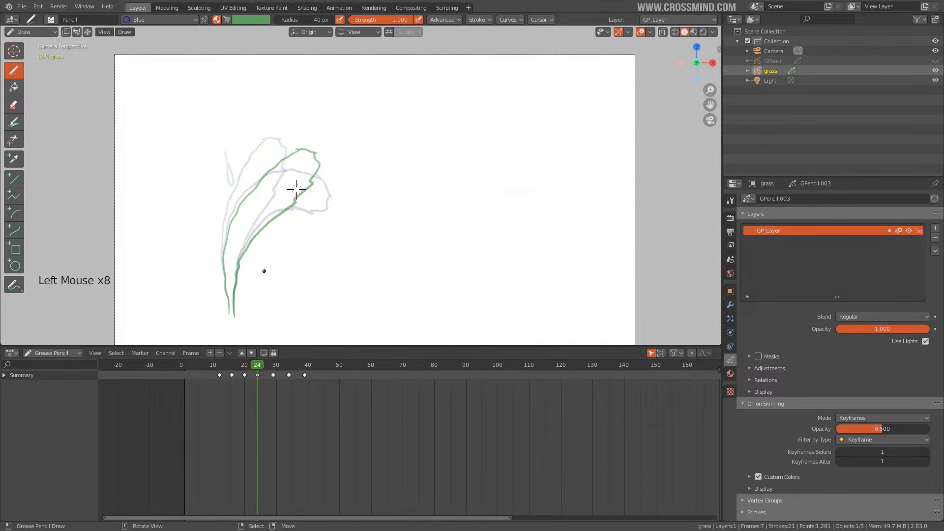
pyautogui.moveTo(233, 215)
pyautogui.mouseDown()
pyautogui.moveTo(230, 223)
pyautogui.moveTo(247, 200)
pyautogui.moveTo(245, 214)
pyautogui.moveTo(207, 226)
pyautogui.mouseUp()
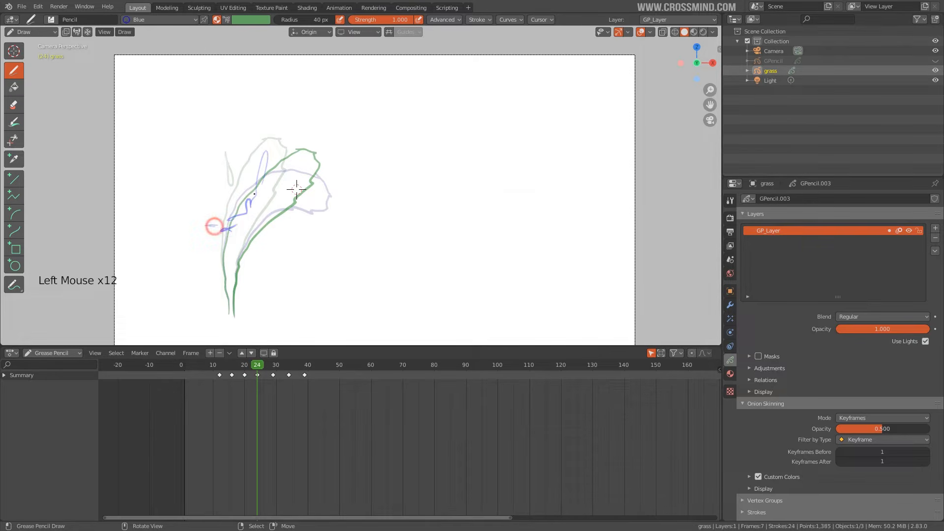
# On frame 29, draw separate blue splash droplets above the bent blade, beyond its tip and along its lower left side
pyautogui.moveTo(274, 375); pyautogui.dragTo(270, 374)
pyautogui.click(272, 365)
pyautogui.moveTo(284, 162); pyautogui.dragTo(303, 148)
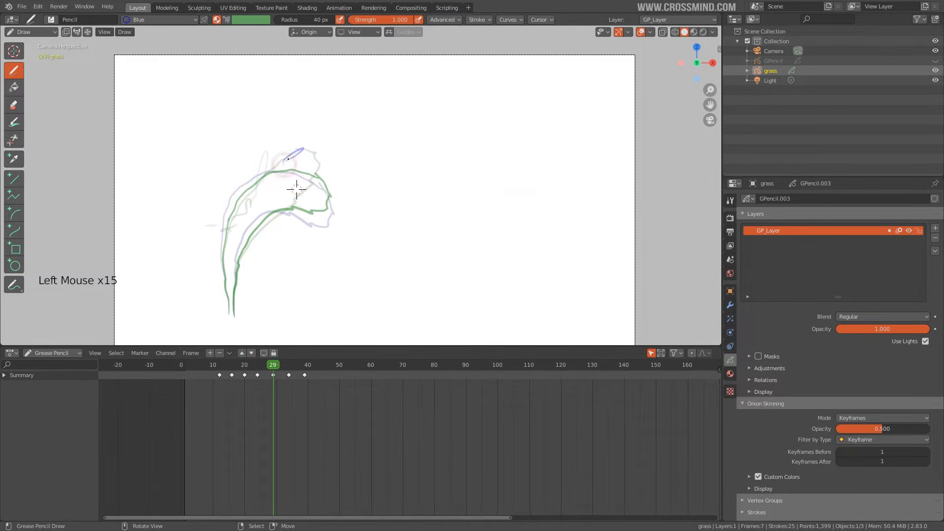
pyautogui.moveTo(346, 188); pyautogui.dragTo(344, 195)
pyautogui.moveTo(214, 256); pyautogui.dragTo(194, 282)
pyautogui.click(225, 238)
pyautogui.click(236, 219)
pyautogui.click(236, 219)
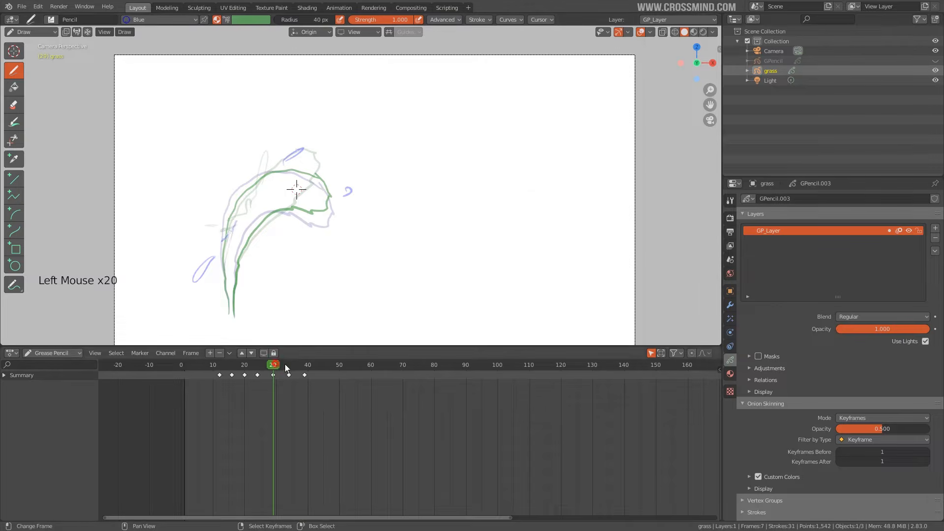
# On frames 34 and 39, draw small blue droplets beside the blade's base and above its bent tip
pyautogui.moveTo(291, 366); pyautogui.dragTo(288, 367)
pyautogui.moveTo(207, 295); pyautogui.dragTo(204, 293)
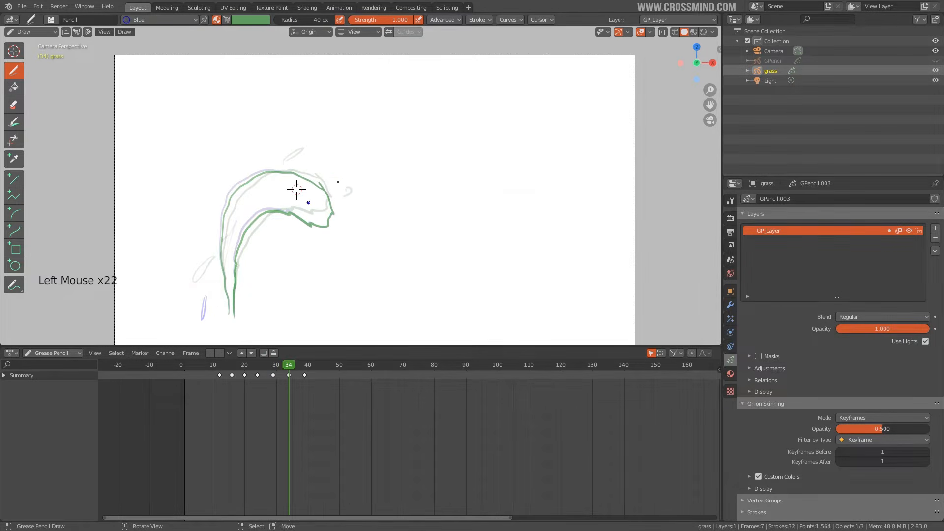
pyautogui.moveTo(312, 162); pyautogui.dragTo(330, 163)
pyautogui.moveTo(220, 254)
pyautogui.mouseDown()
pyautogui.moveTo(213, 279)
pyautogui.moveTo(226, 294)
pyautogui.moveTo(213, 319)
pyautogui.mouseUp()
pyautogui.click(305, 374)
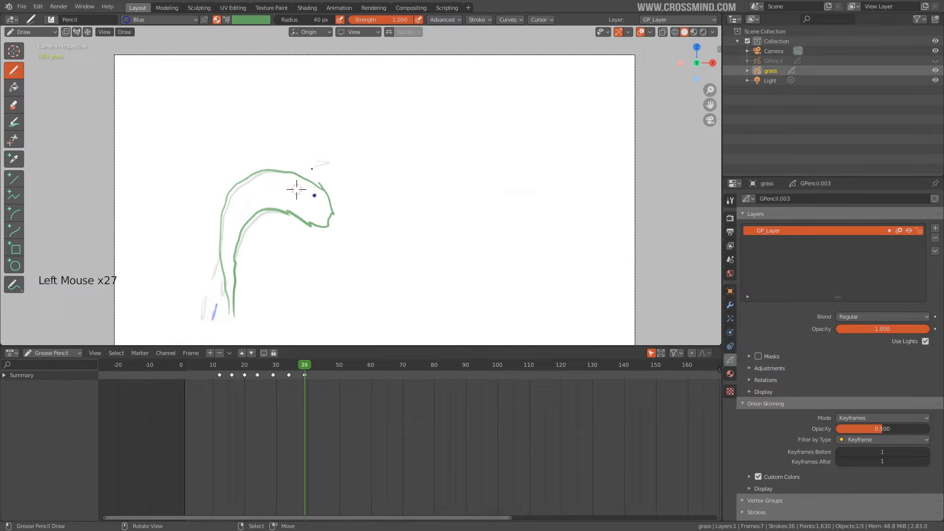
pyautogui.moveTo(304, 173); pyautogui.dragTo(322, 164)
# Play the animation twice starting near frame 16 to review the drop hitting the blade, and stop playback
pyautogui.click(233, 370)
pyautogui.hotkey('shift', 'space')
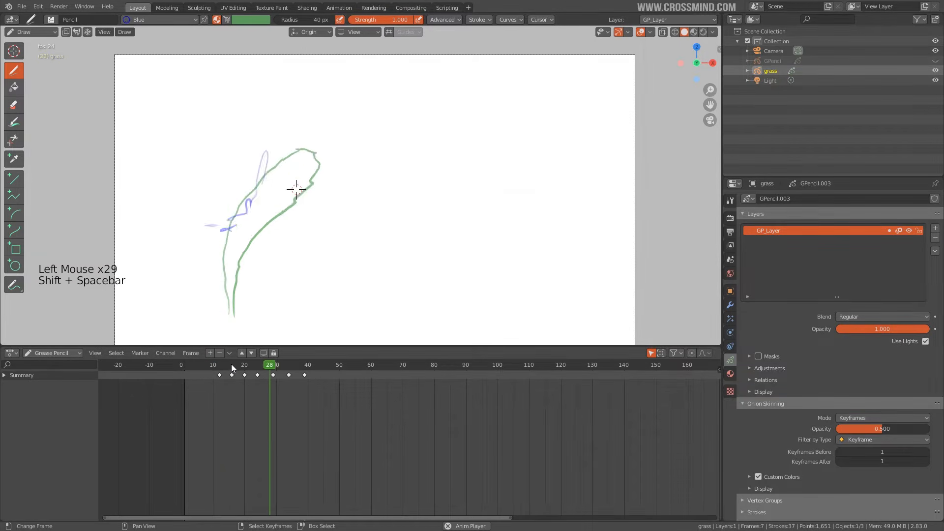
pyautogui.hotkey('shift', 'space')
pyautogui.click(227, 368)
pyautogui.hotkey('shift', 'space')
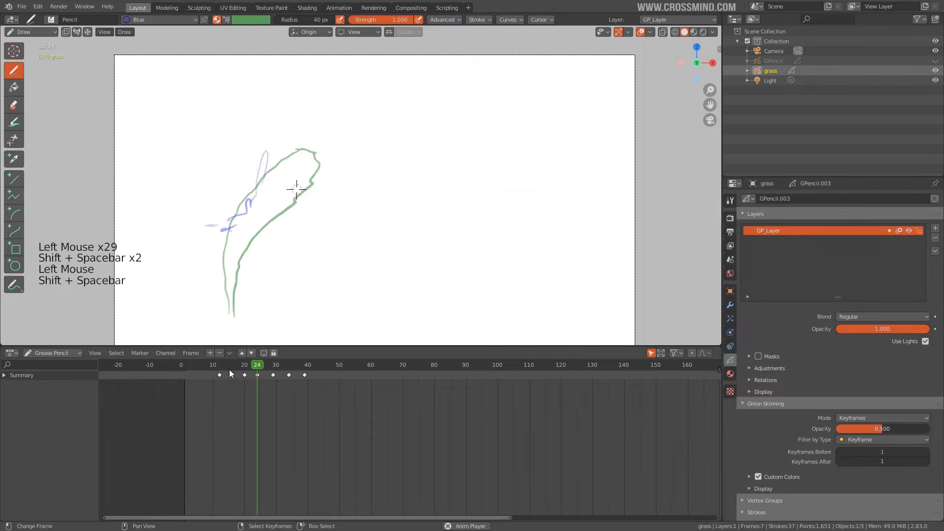
pyautogui.hotkey('shift', 'space')
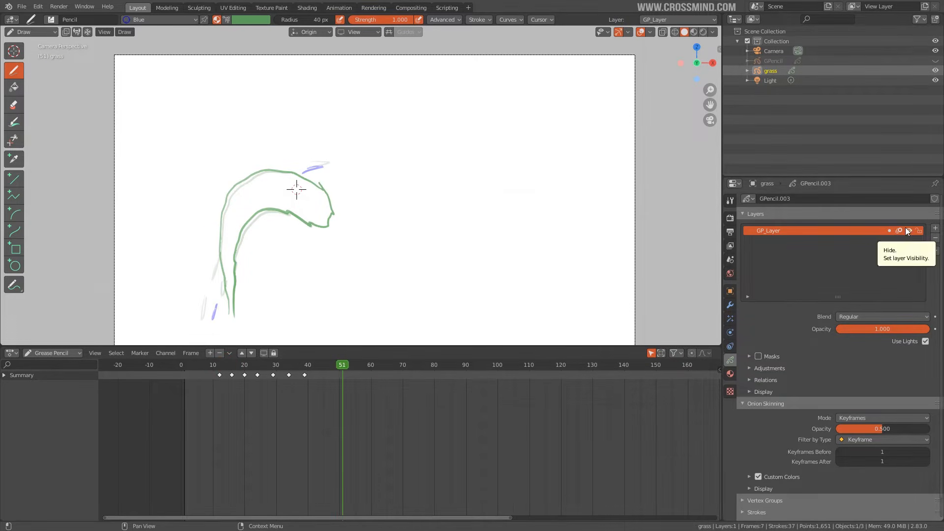
# Examine the layer's Adjustments and Relations settings and the onion skinning options
pyautogui.scroll(-2, 807, 346)
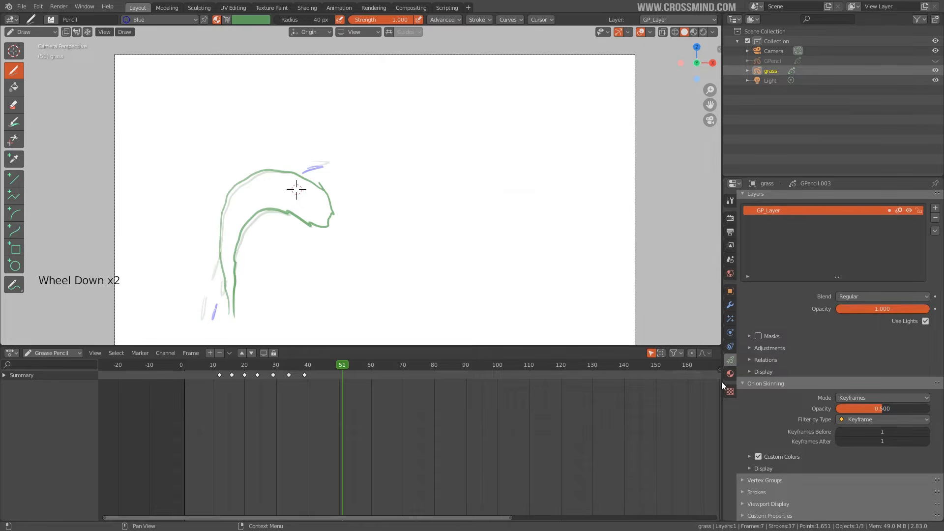
pyautogui.click(766, 360)
pyautogui.click(782, 348)
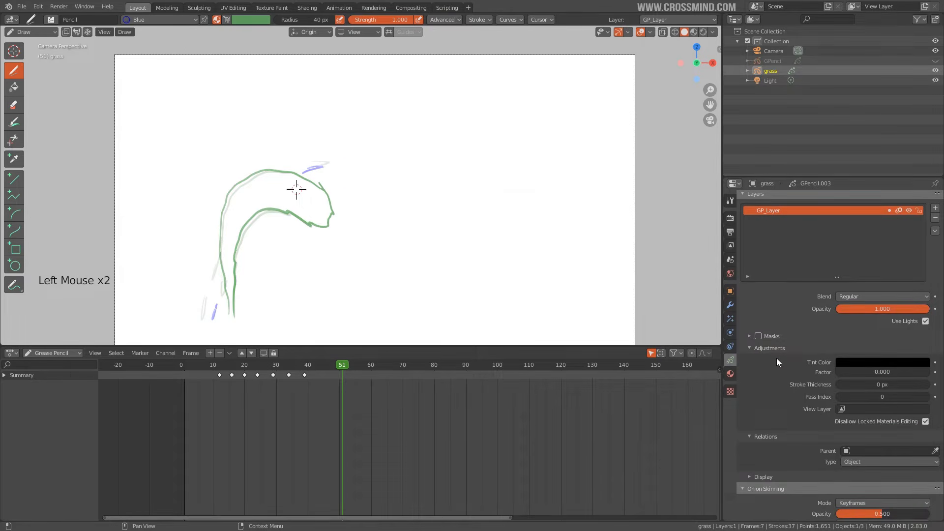
pyautogui.click(778, 352)
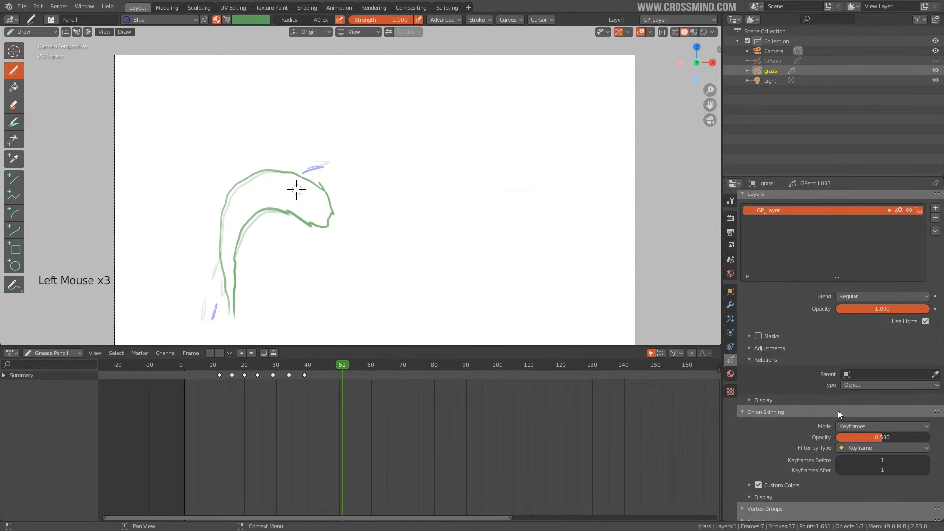
pyautogui.scroll(-5, 839, 412)
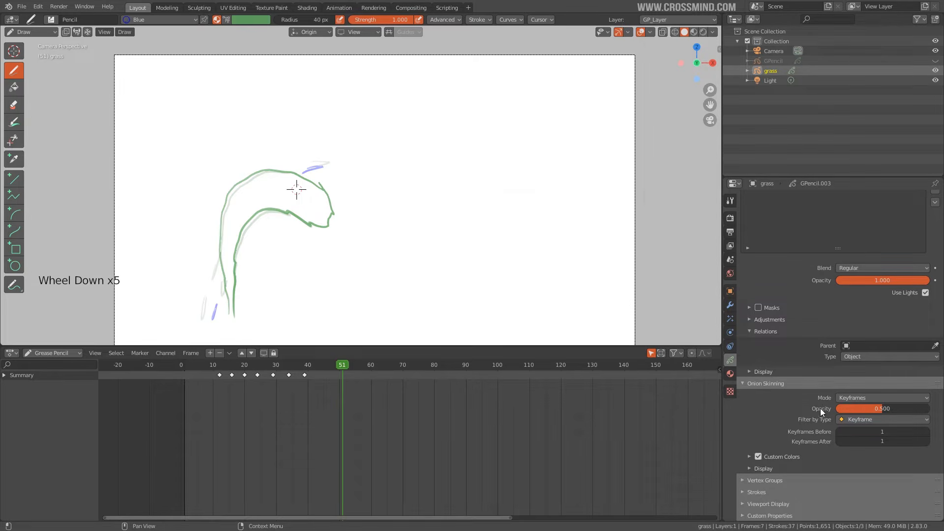
pyautogui.keyDown('shift'); pyautogui.moveTo(491, 259); pyautogui.dragTo(491, 210, button='middle'); pyautogui.keyUp('shift')
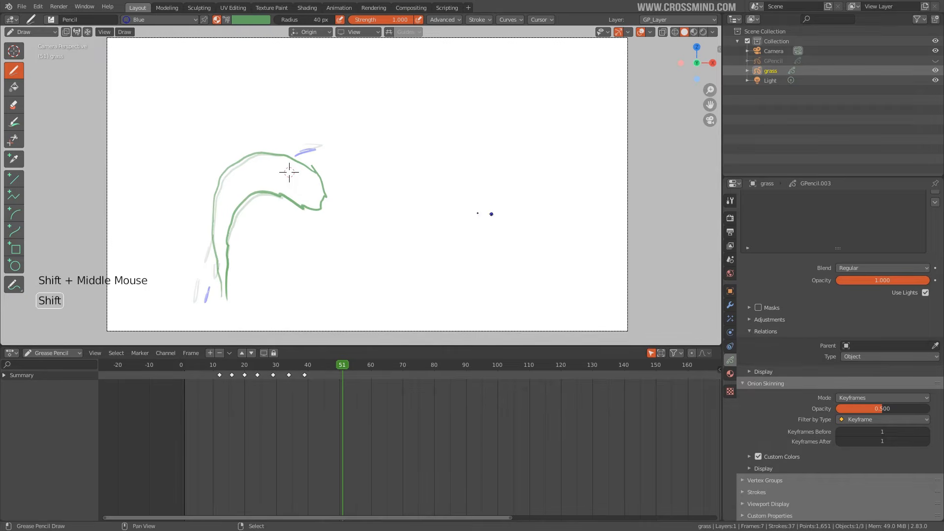
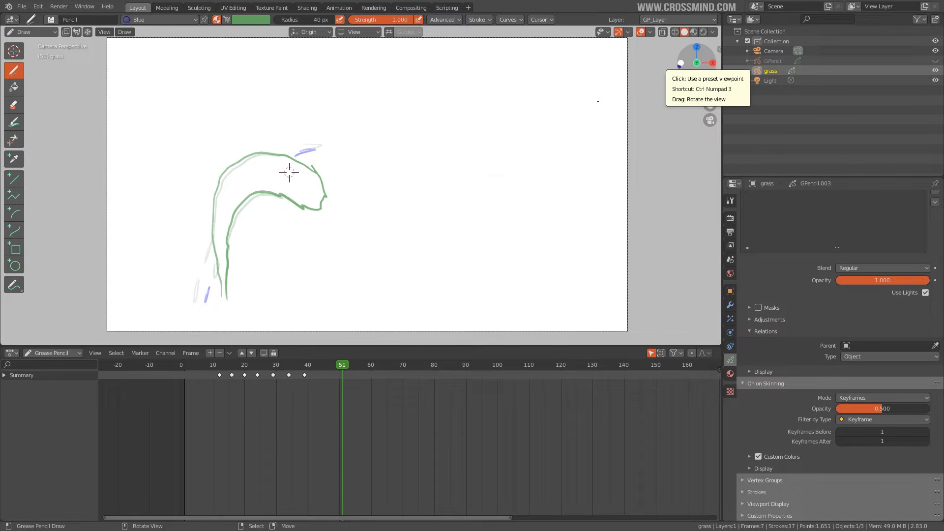
pyautogui.keyDown('shift'); pyautogui.moveTo(491, 177); pyautogui.dragTo(495, 197, button='middle'); pyautogui.keyUp('shift')
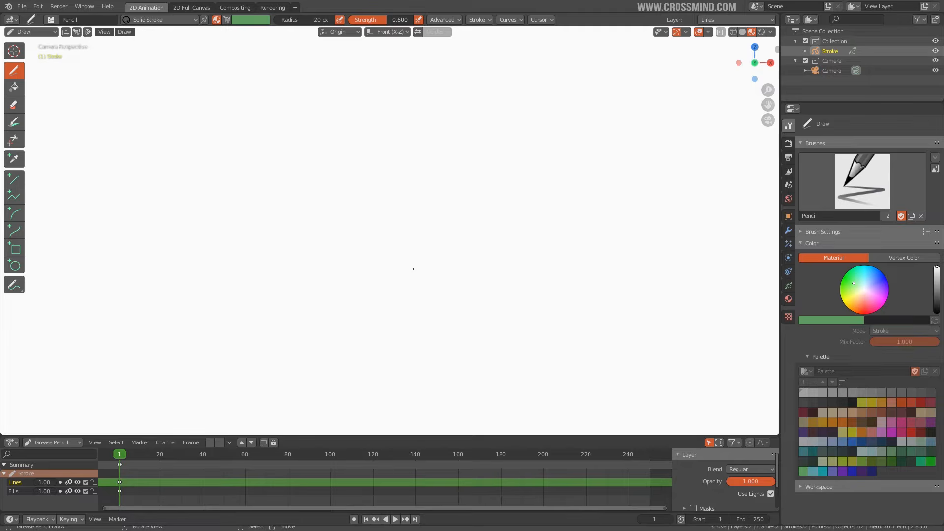
# Switch the new 2D Animation file to Object Mode and add a blank Grease Pencil object
pyautogui.hotkey('ctrl', 'Tab')
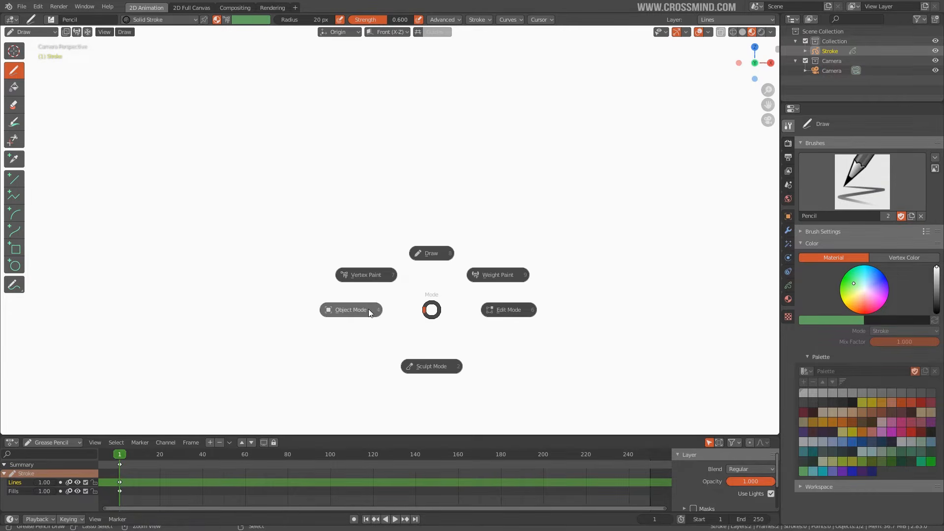
pyautogui.click(368, 309)
pyautogui.hotkey('shift', 'a')
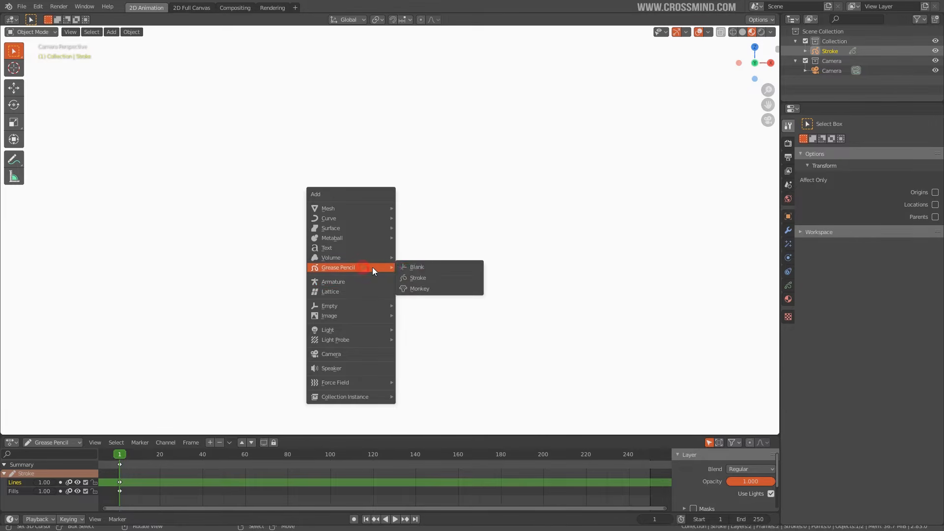
pyautogui.click(401, 266)
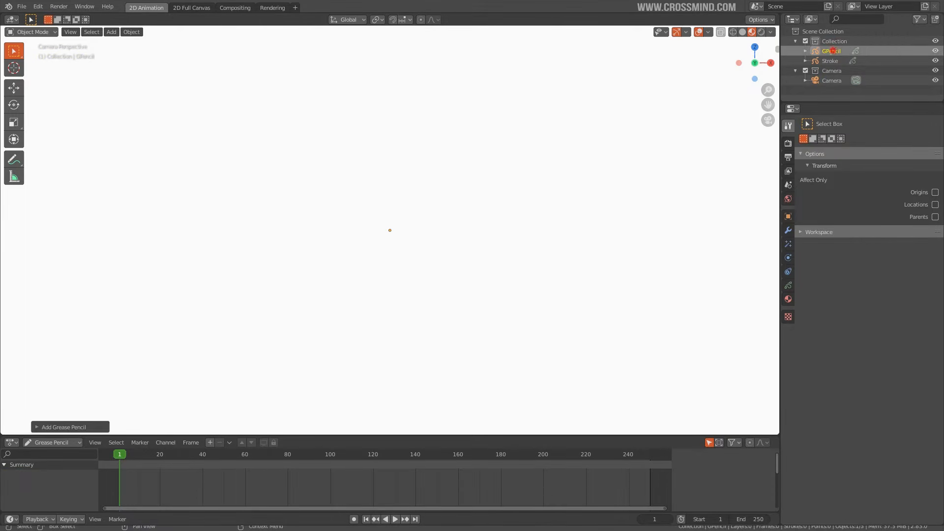
# Rename the new Grease Pencil object "skull" and switch it to Draw Mode
pyautogui.doubleClick(832, 51)
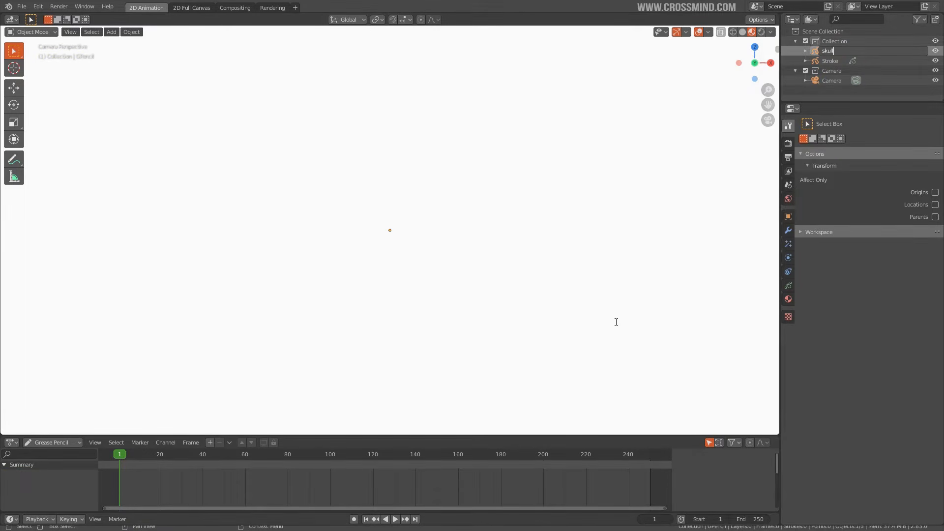
pyautogui.press('Return')
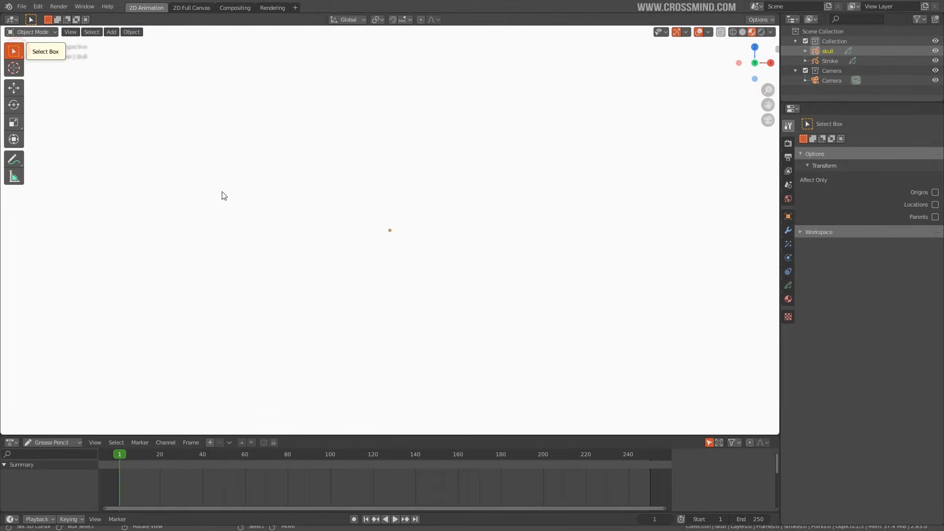
pyautogui.hotkey('ctrl', 'Tab')
pyautogui.click(344, 187)
# Undo a test stroke, set the Pencil brush strength to 1.000, and assign the Solid Stroke material to the skull object
pyautogui.moveTo(378, 246); pyautogui.dragTo(277, 221)
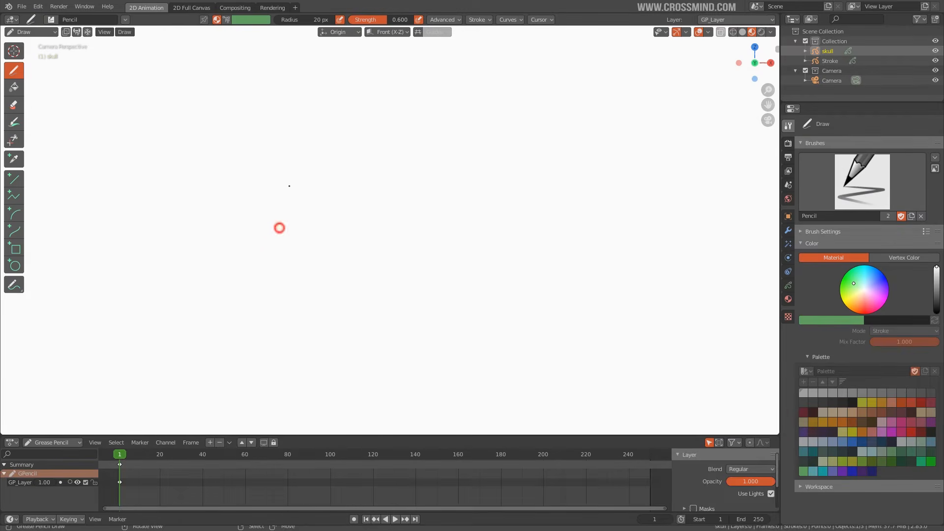
pyautogui.hotkey('ctrl', 'z')
pyautogui.moveTo(385, 21); pyautogui.dragTo(419, 21)
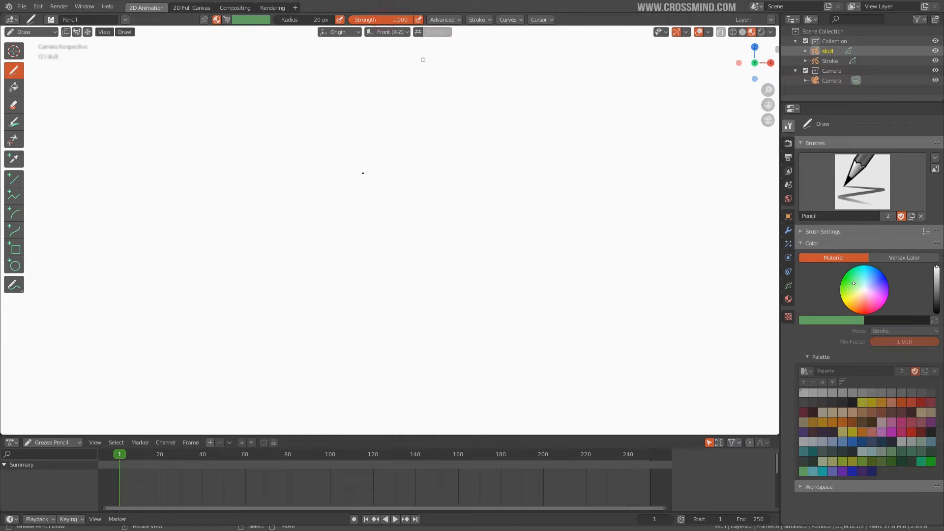
pyautogui.click(789, 298)
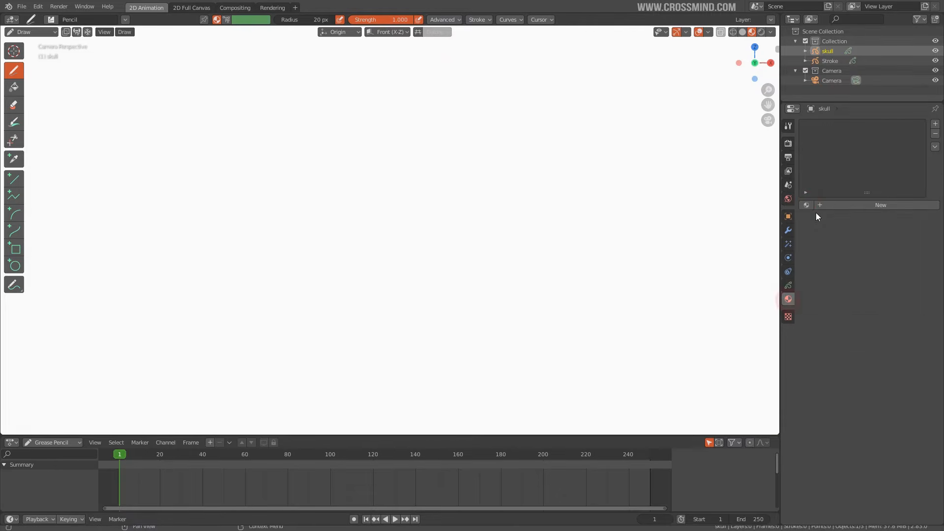
pyautogui.click(807, 206)
pyautogui.click(835, 238)
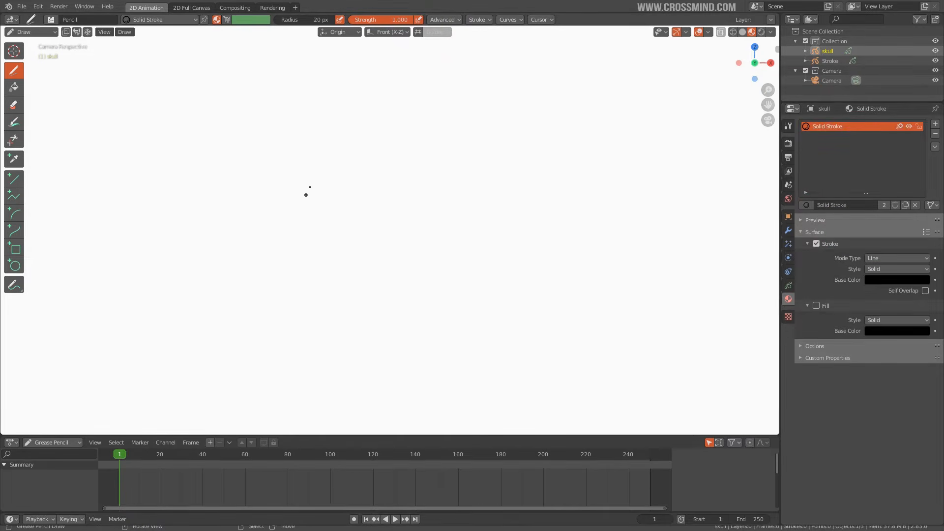
# Sketch a left-facing skull with eye sockets, nose, teeth and rounded cranium, and erase the overlapping line inside the cranium
pyautogui.moveTo(284, 229); pyautogui.dragTo(373, 273)
pyautogui.moveTo(284, 209)
pyautogui.mouseDown()
pyautogui.moveTo(285, 232)
pyautogui.moveTo(357, 213)
pyautogui.moveTo(379, 226)
pyautogui.mouseUp()
pyautogui.moveTo(322, 247)
pyautogui.mouseDown()
pyautogui.moveTo(313, 273)
pyautogui.moveTo(285, 281)
pyautogui.moveTo(325, 305)
pyautogui.mouseUp()
pyautogui.moveTo(364, 280); pyautogui.dragTo(445, 267)
pyautogui.moveTo(403, 143); pyautogui.dragTo(455, 261)
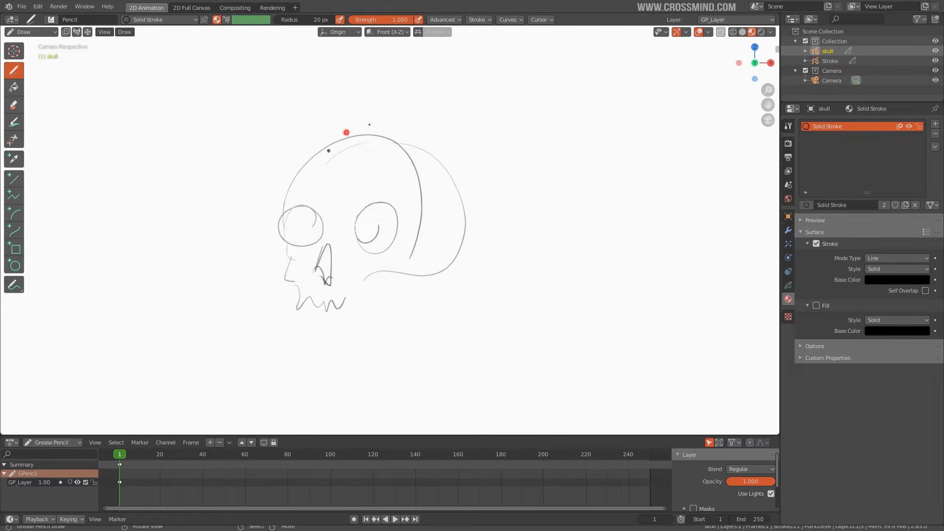
pyautogui.moveTo(344, 133)
pyautogui.mouseDown()
pyautogui.moveTo(429, 148)
pyautogui.moveTo(454, 259)
pyautogui.mouseUp()
pyautogui.click(13, 105)
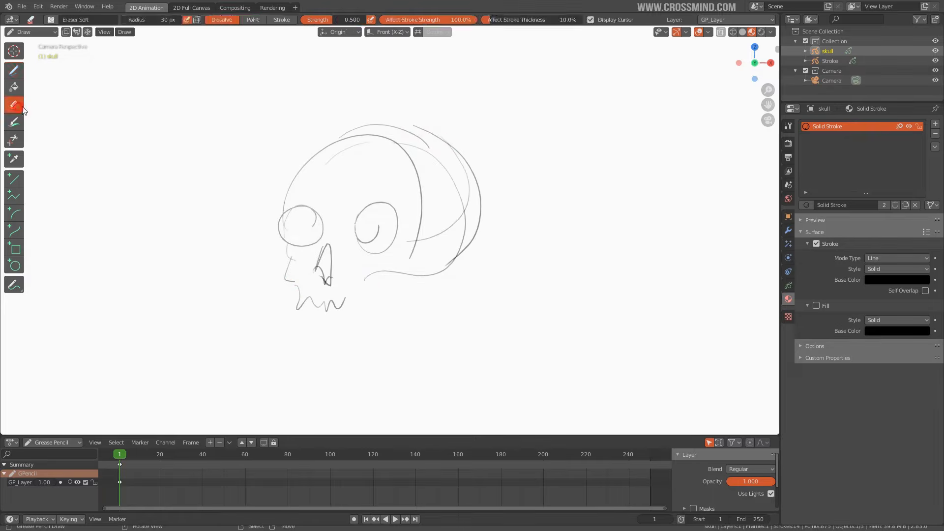
# Return to Object Mode, add another blank Grease Pencil object and rename it "skul 2"
pyautogui.hotkey('ctrl', 'Tab')
pyautogui.hotkey('shift', 'a')
pyautogui.moveTo(436, 323)
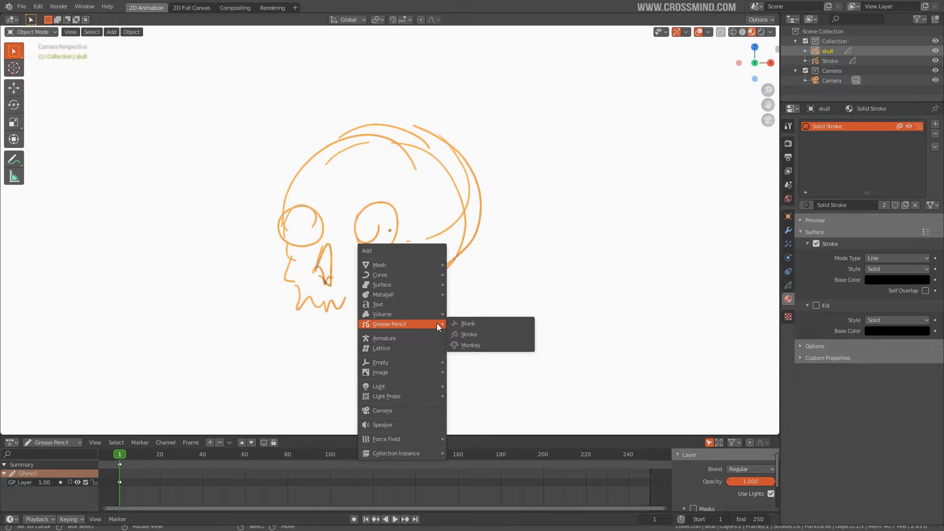
pyautogui.click(479, 323)
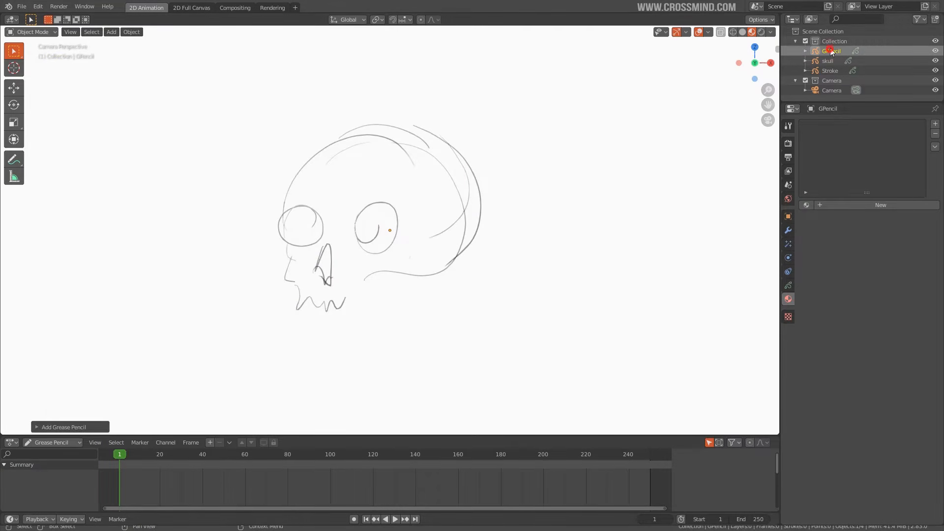
pyautogui.press('F2')
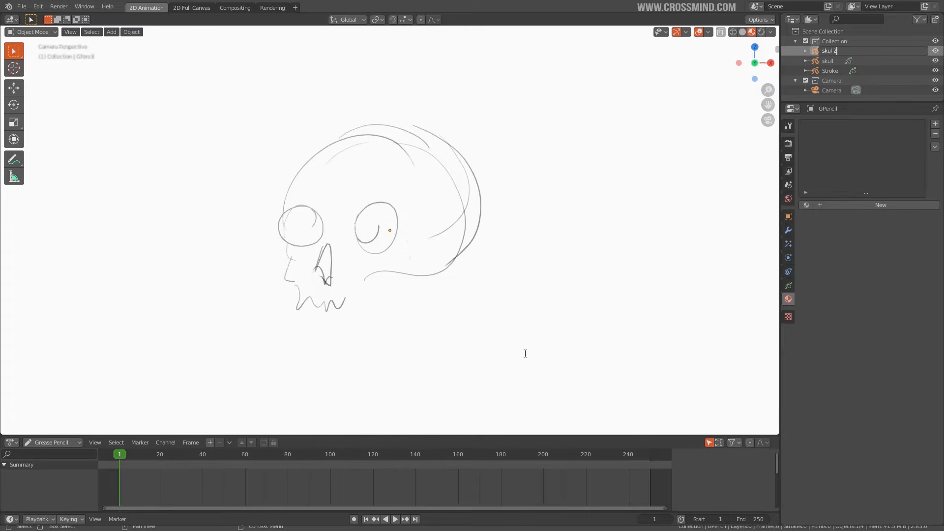
pyautogui.write('skul 2')
pyautogui.press('Return')
# In Draw Mode, sketch a second skull facing right beside the first, with eye sockets, nose, cranium and jagged teeth
pyautogui.hotkey('ctrl', 'Tab')
pyautogui.click(555, 195)
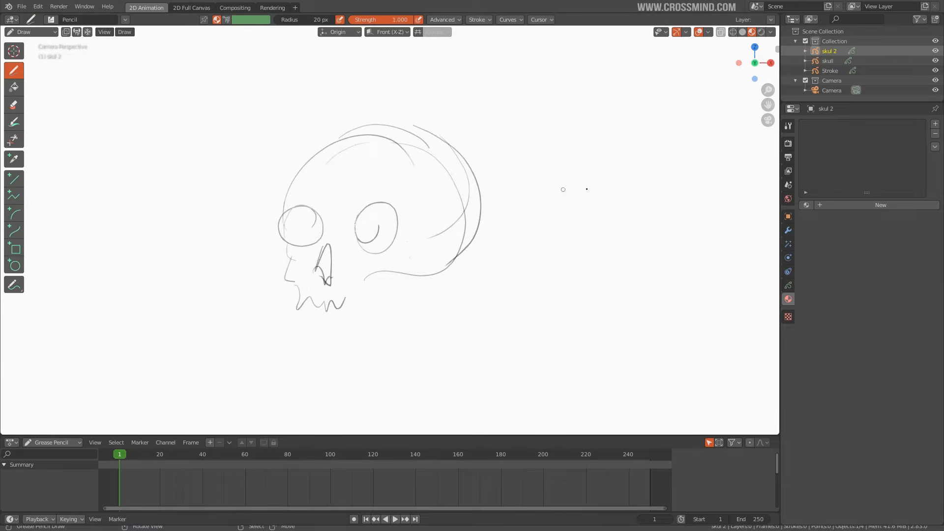
pyautogui.moveTo(588, 150)
pyautogui.mouseDown()
pyautogui.moveTo(615, 177)
pyautogui.moveTo(577, 164)
pyautogui.mouseUp()
pyautogui.moveTo(642, 172); pyautogui.dragTo(644, 200)
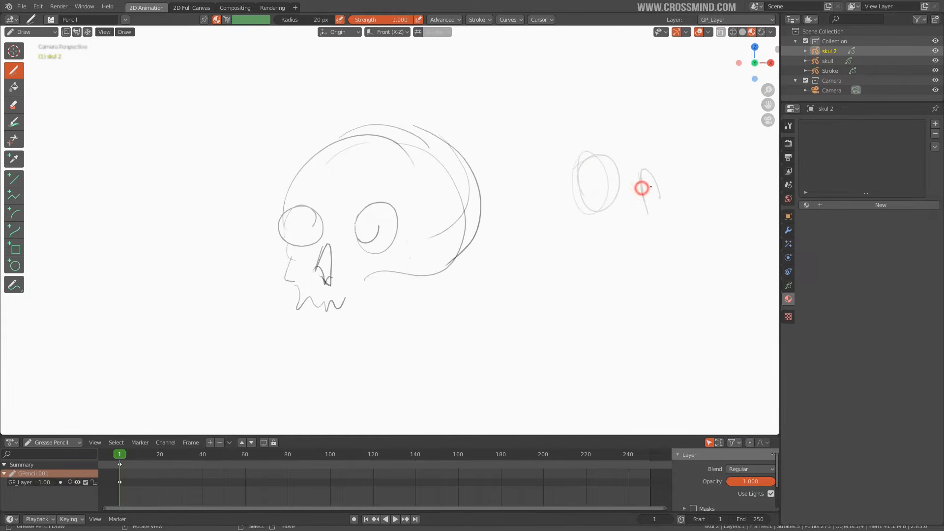
pyautogui.moveTo(669, 125); pyautogui.dragTo(662, 126)
pyautogui.moveTo(590, 93); pyautogui.dragTo(689, 123)
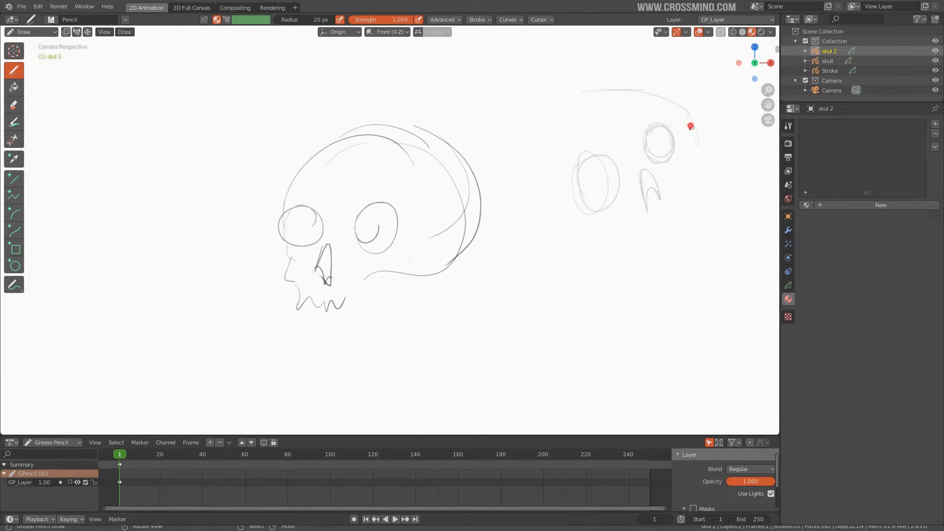
pyautogui.hotkey('ctrl', 'z')
pyautogui.moveTo(639, 82); pyautogui.dragTo(685, 156)
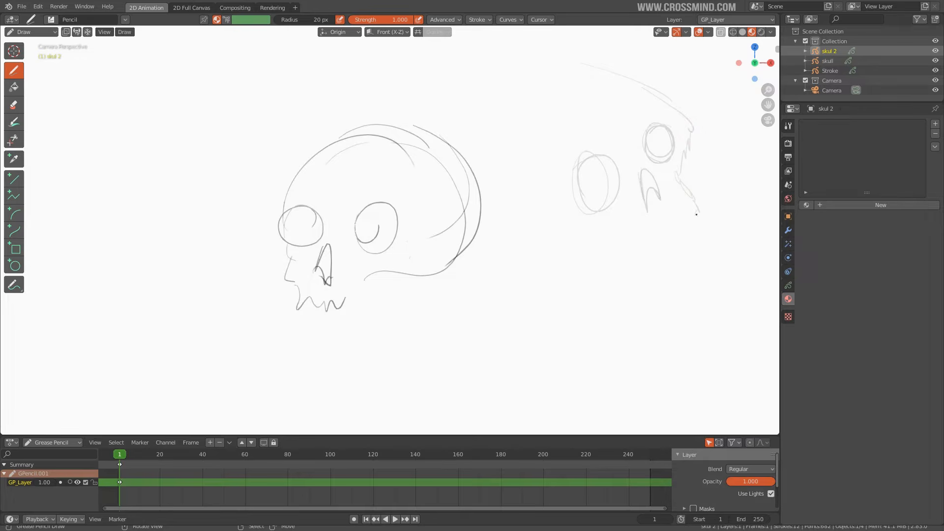
pyautogui.moveTo(579, 68)
pyautogui.mouseDown()
pyautogui.moveTo(487, 167)
pyautogui.moveTo(518, 215)
pyautogui.mouseUp()
pyautogui.moveTo(509, 239)
pyautogui.mouseDown()
pyautogui.moveTo(605, 226)
pyautogui.moveTo(597, 229)
pyautogui.mouseUp()
# Assign the Solid Stroke material to the second skull
pyautogui.click(807, 204)
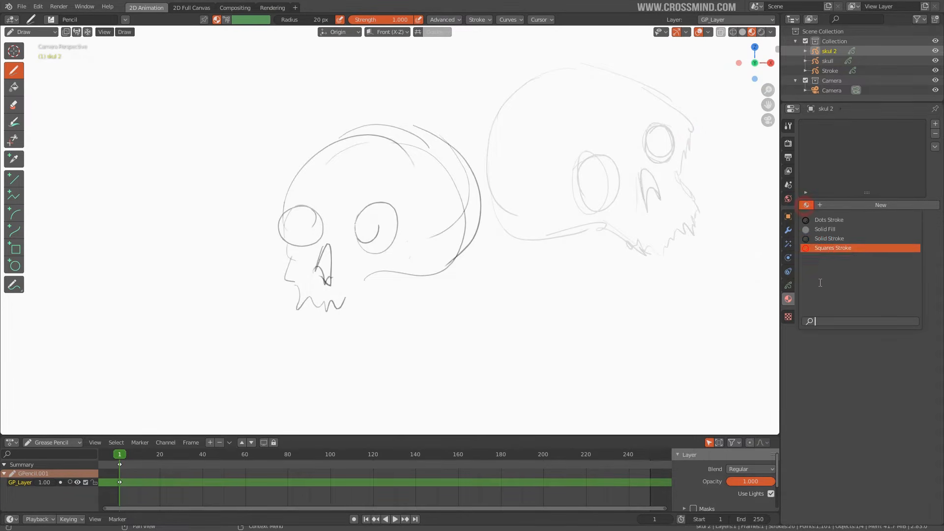
pyautogui.click(833, 235)
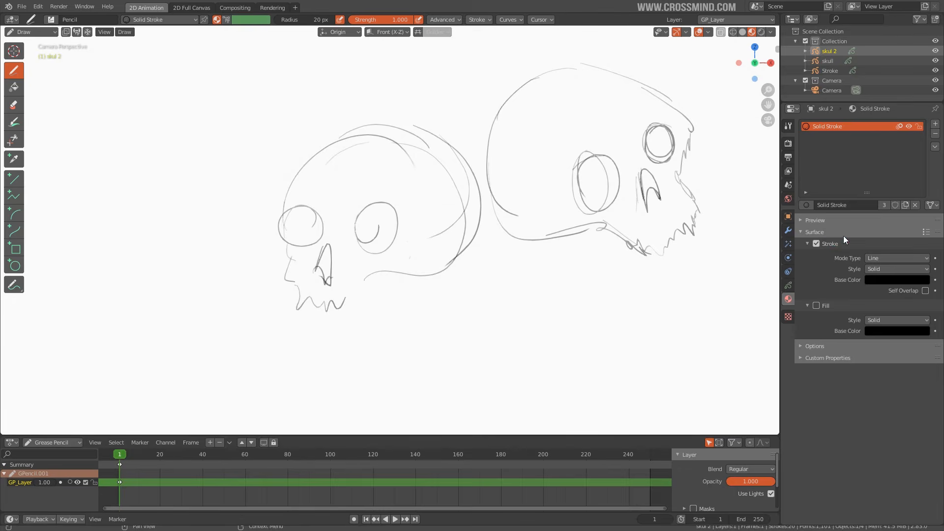
pyautogui.scroll(-4, 597, 259)
pyautogui.scroll(1, 512, 255)
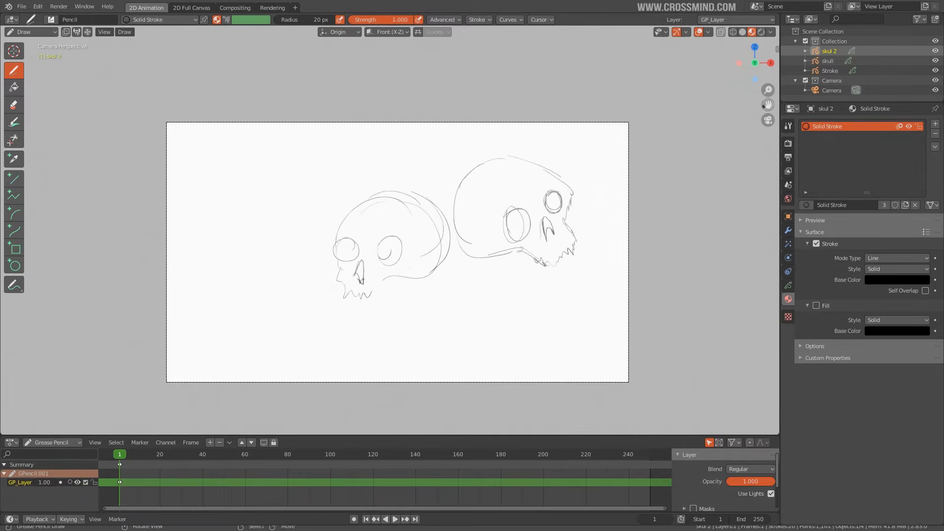
# In Object Mode, move the second skull closer to the first one and scale it down slightly
pyautogui.hotkey('ctrl', 'Tab')
pyautogui.click(556, 148)
pyautogui.press('g')
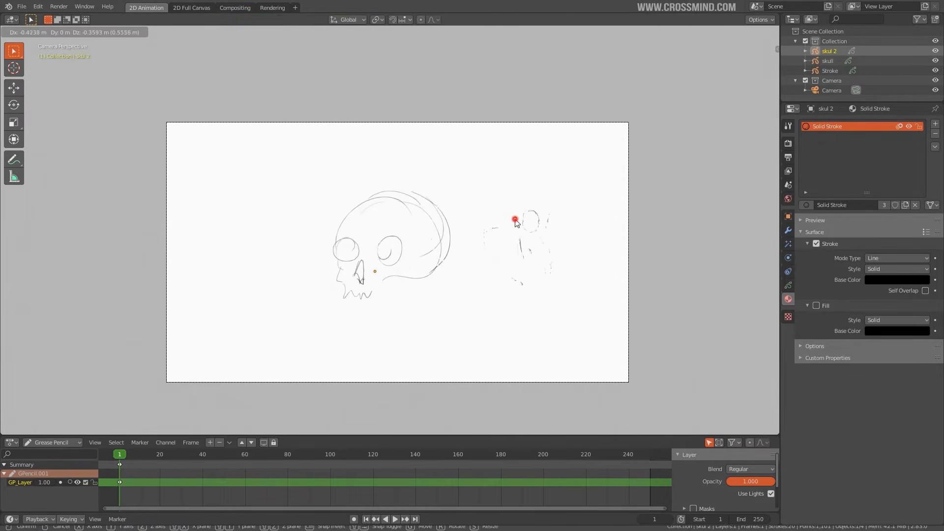
pyautogui.click(536, 254)
pyautogui.press('s')
pyautogui.click(334, 274)
# Duplicate the second skull, then mirror, rotate and shrink the copy so it faces left on the first skull's other side
pyautogui.hotkey('shift', 'd')
pyautogui.click(332, 275)
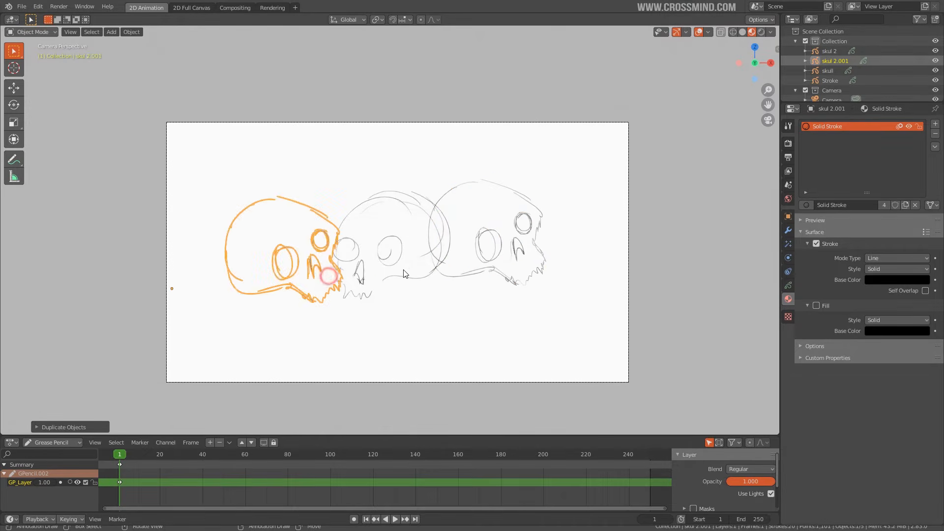
pyautogui.press('r')
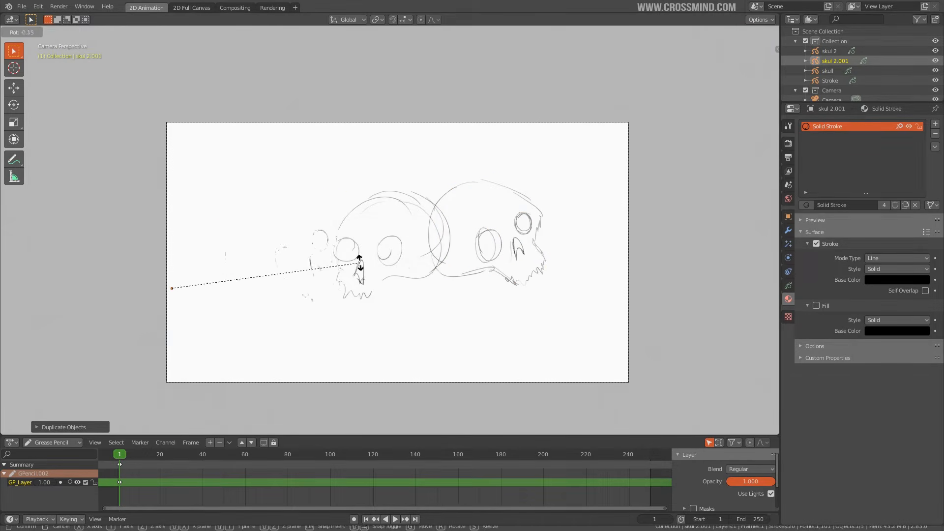
pyautogui.click(89, 256)
pyautogui.press('s')
pyautogui.click(468, 260)
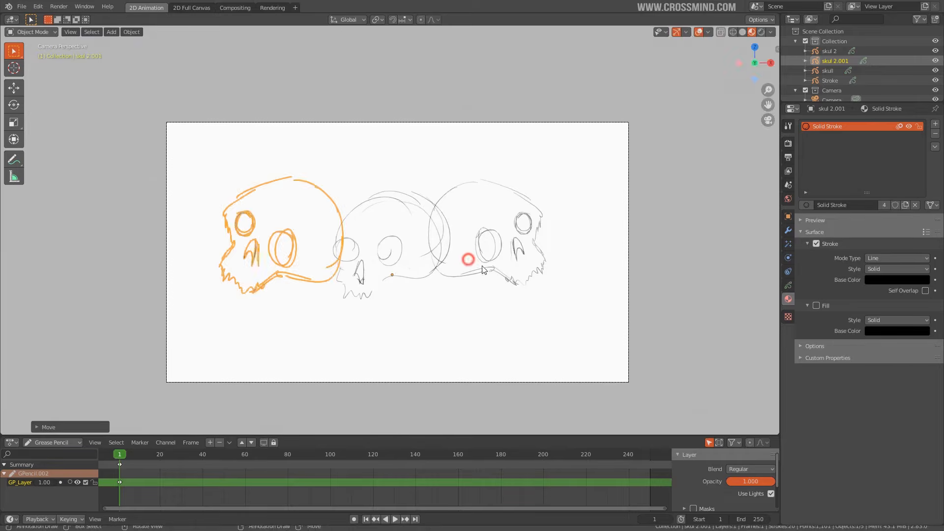
pyautogui.press('r')
pyautogui.click(487, 235)
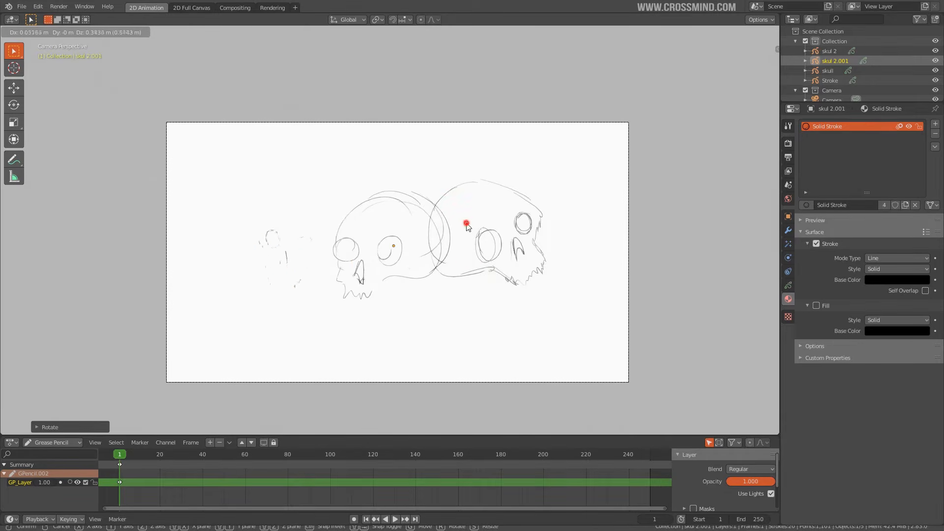
pyautogui.click(396, 253)
# Scale the middle skull slightly, duplicate it, and rotate and position the copy on top of the pile
pyautogui.press('s')
pyautogui.click(496, 285)
pyautogui.hotkey('shift', 'd')
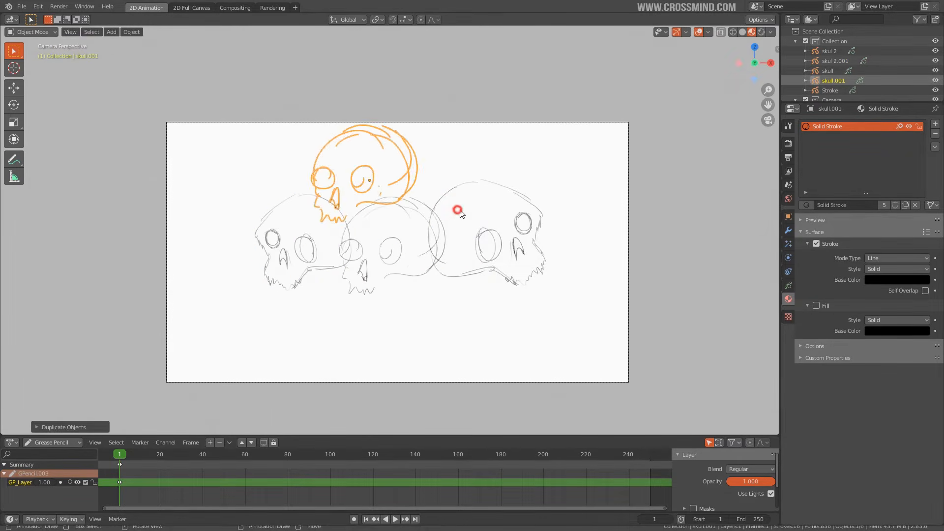
pyautogui.press('r')
pyautogui.click(482, 194)
pyautogui.press('g')
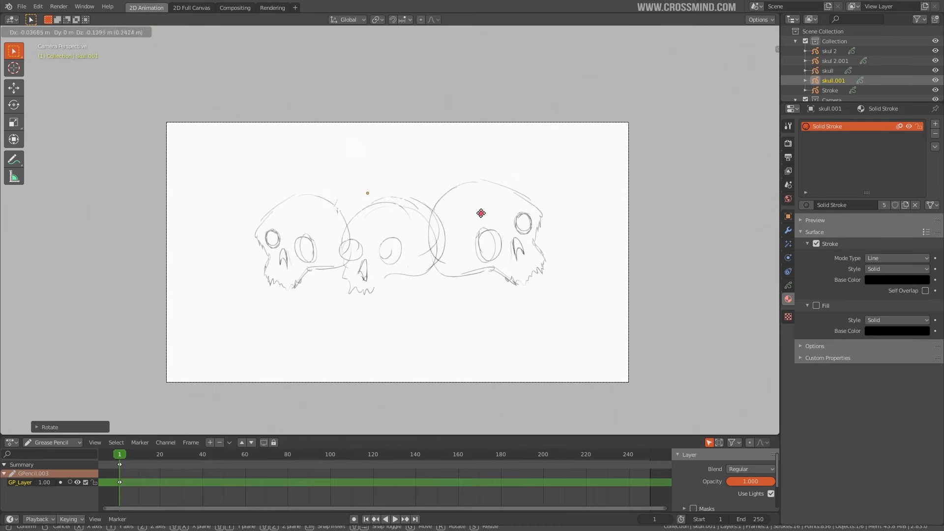
pyautogui.click(479, 214)
# Select all four skulls and move them together lower in the camera frame
pyautogui.click(430, 233)
pyautogui.keyDown('shift'); pyautogui.click(448, 200); pyautogui.keyUp('shift')
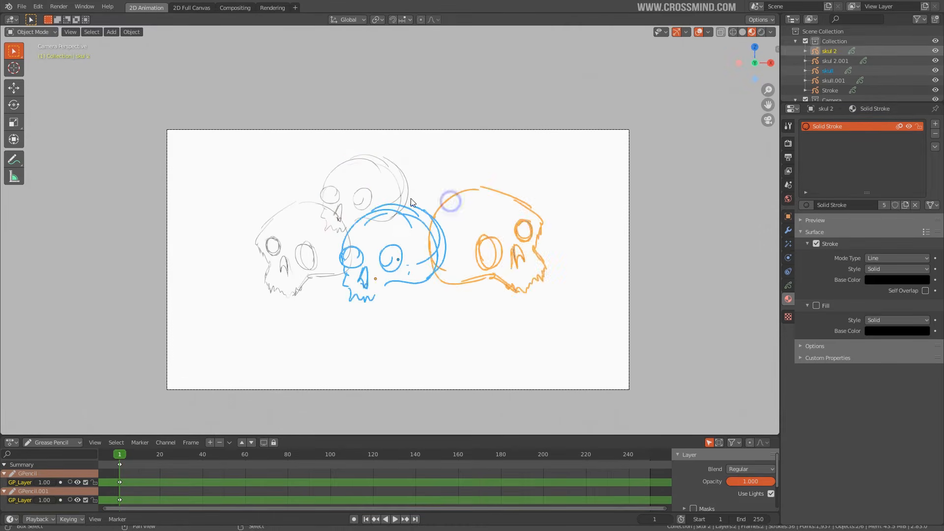
pyautogui.keyDown('shift'); pyautogui.click(406, 195); pyautogui.keyUp('shift')
pyautogui.keyDown('shift'); pyautogui.click(313, 204); pyautogui.keyUp('shift')
pyautogui.press('g')
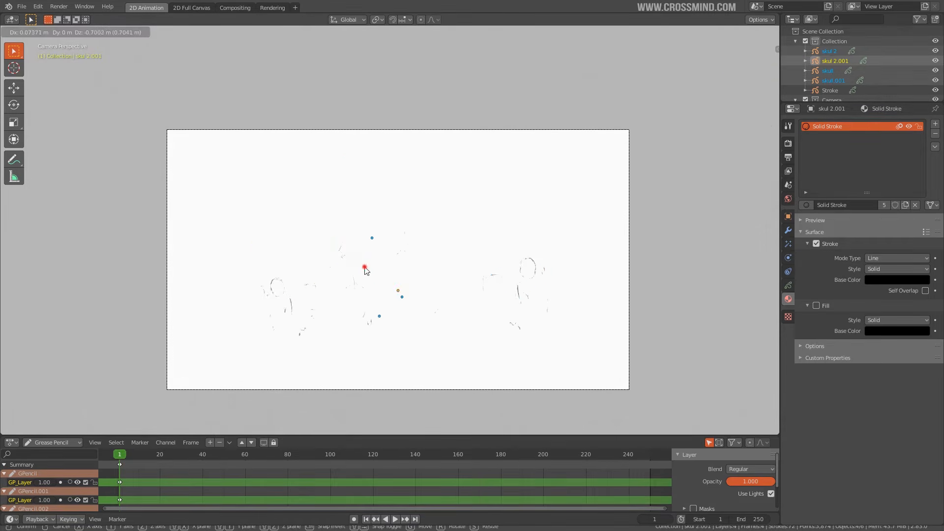
pyautogui.click(315, 243)
# Select the skulls individually and in combination to examine how each one is a separate object
pyautogui.click(441, 291)
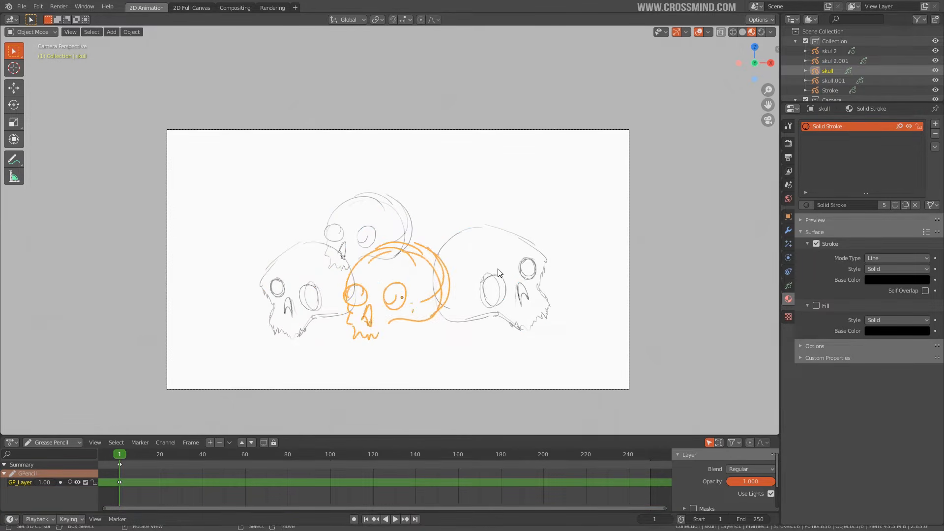
pyautogui.click(461, 239)
pyautogui.click(400, 239)
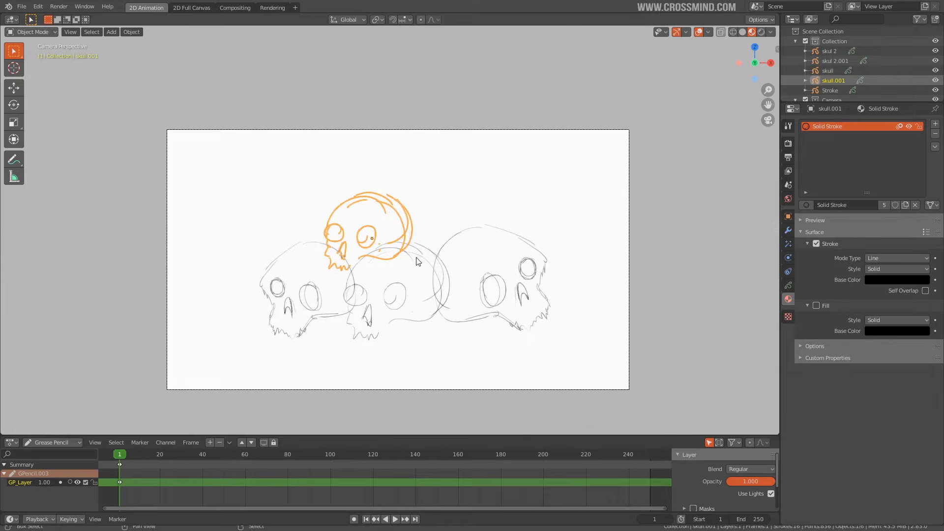
pyautogui.click(453, 242)
pyautogui.keyDown('shift'); pyautogui.click(399, 240); pyautogui.keyUp('shift')
pyautogui.keyDown('shift'); pyautogui.click(399, 240); pyautogui.keyUp('shift')
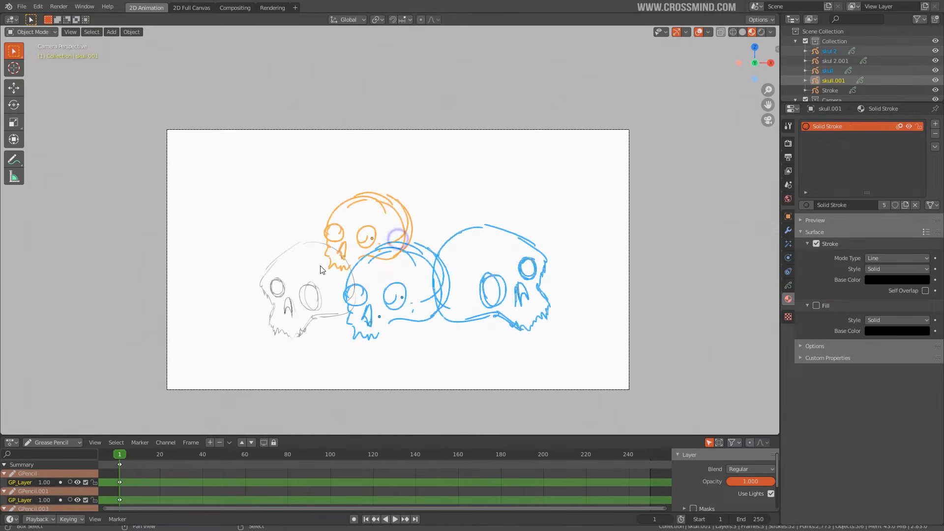
pyautogui.click(472, 245)
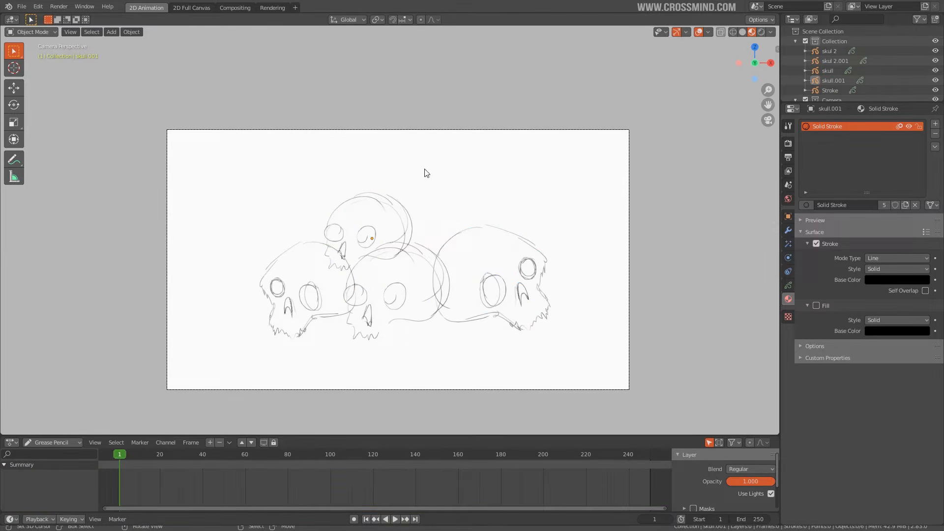
pyautogui.click(494, 280)
# Add a blank Grease Pencil object for the vegetation and rename it "grass"
pyautogui.hotkey('shift', 'a')
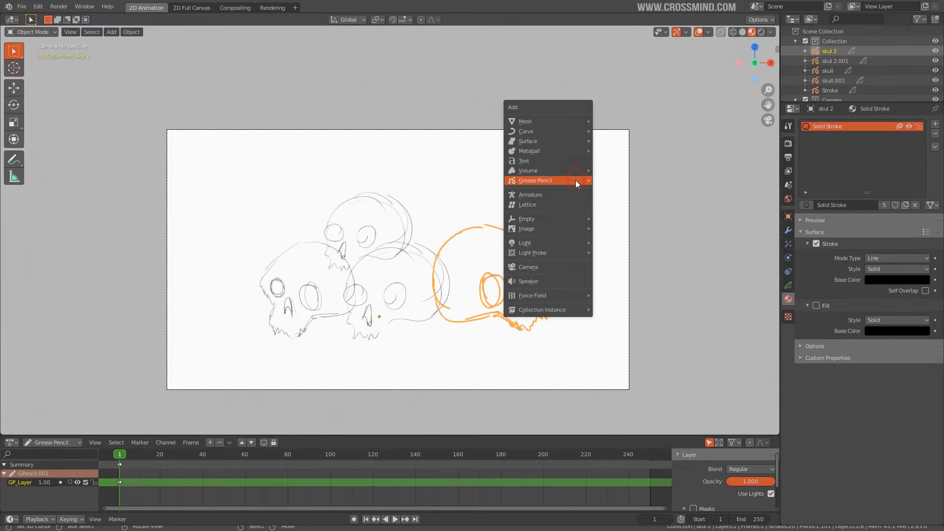
pyautogui.moveTo(556, 181)
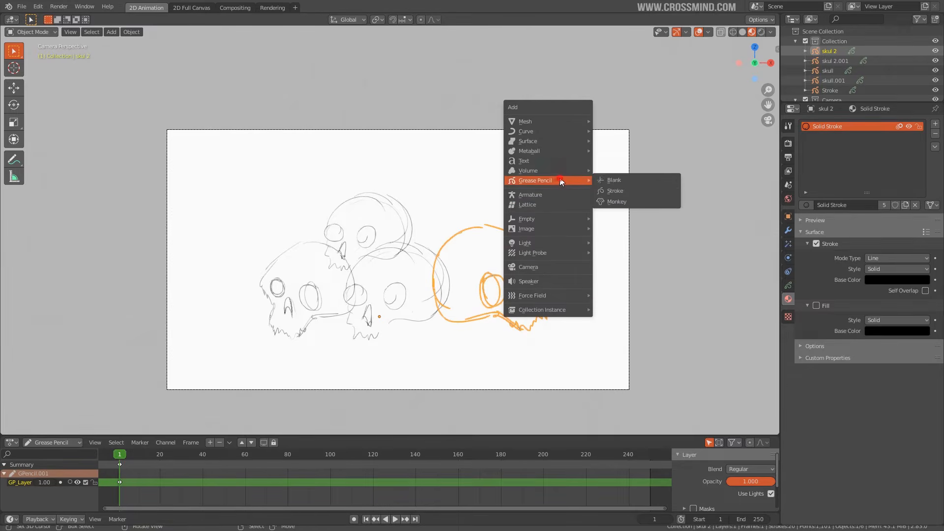
pyautogui.click(617, 180)
pyautogui.doubleClick(836, 51)
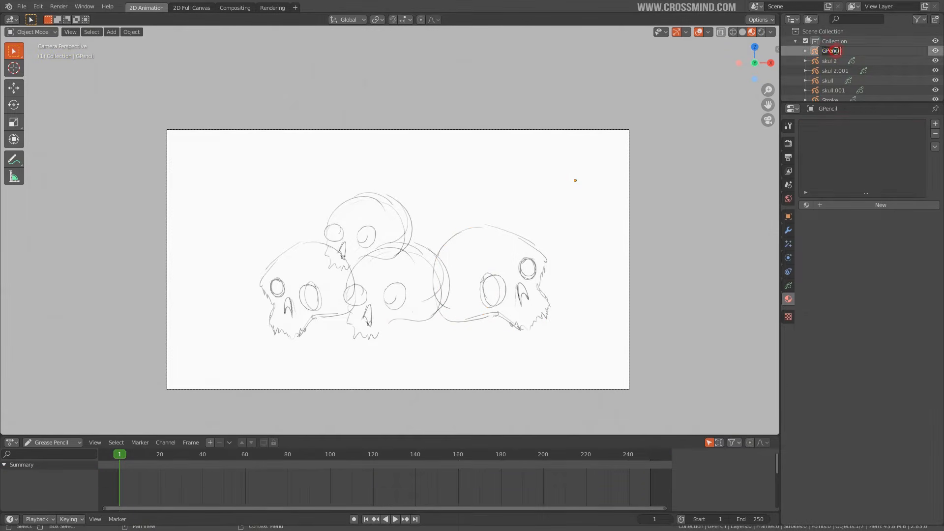
pyautogui.write('grass')
pyautogui.press('Return')
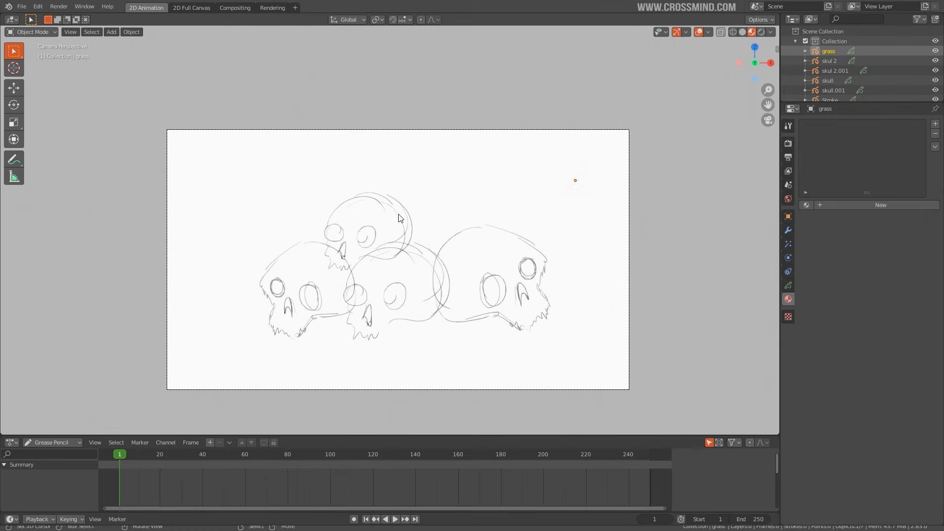
# Create a new material named "grass" for the grass object and set its stroke base color to bright green
pyautogui.click(866, 207)
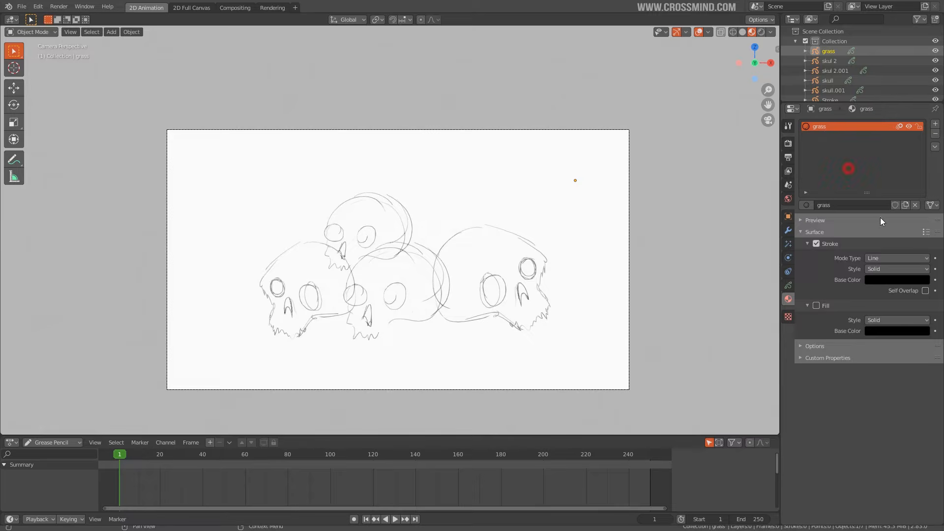
pyautogui.click(911, 281)
pyautogui.moveTo(923, 182); pyautogui.dragTo(923, 140)
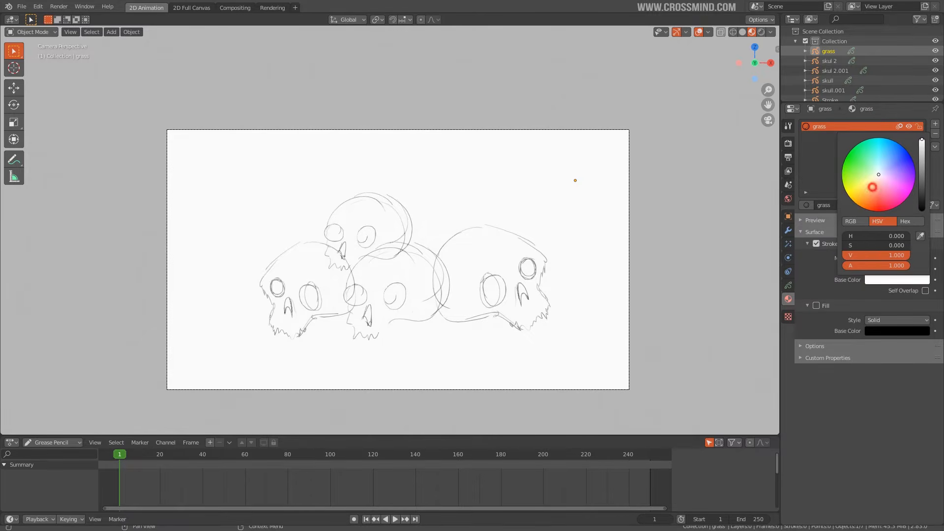
pyautogui.click(872, 190)
# Draw a small grass tuft in the empty area above the skulls, then move the object slightly lower
pyautogui.hotkey('ctrl', 'Tab')
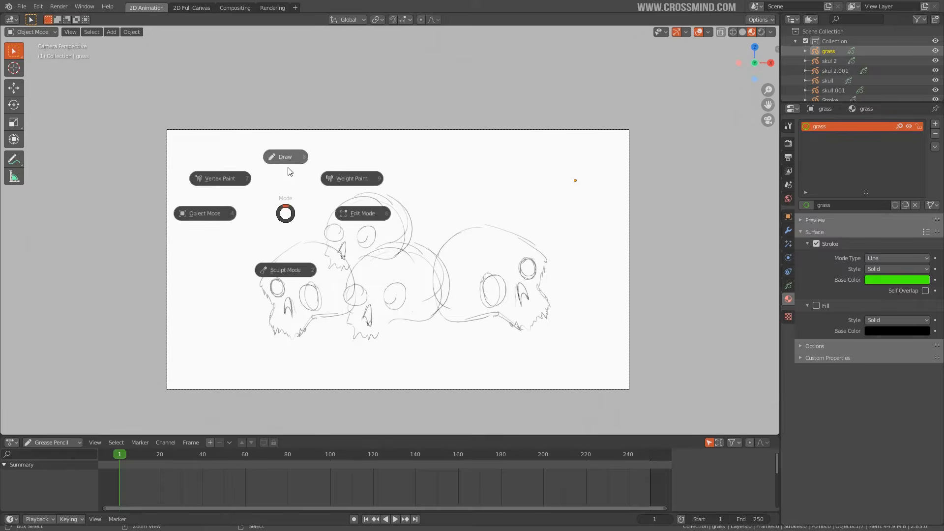
pyautogui.click(290, 156)
pyautogui.moveTo(432, 172)
pyautogui.mouseDown()
pyautogui.moveTo(440, 217)
pyautogui.moveTo(457, 202)
pyautogui.mouseUp()
pyautogui.hotkey('ctrl', 'Tab')
pyautogui.press('Escape')
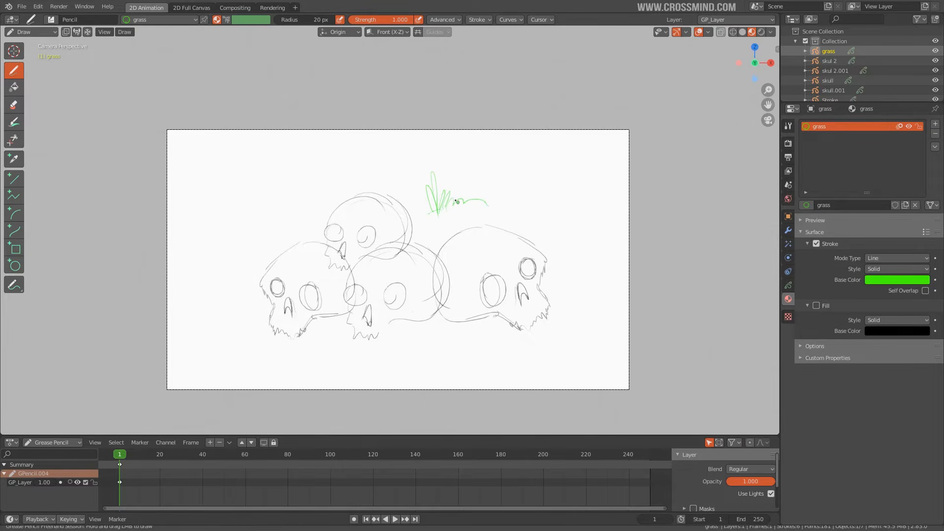
pyautogui.keyDown('shift'); pyautogui.moveTo(441, 201); pyautogui.dragTo(442, 188, button='middle'); pyautogui.keyUp('shift')
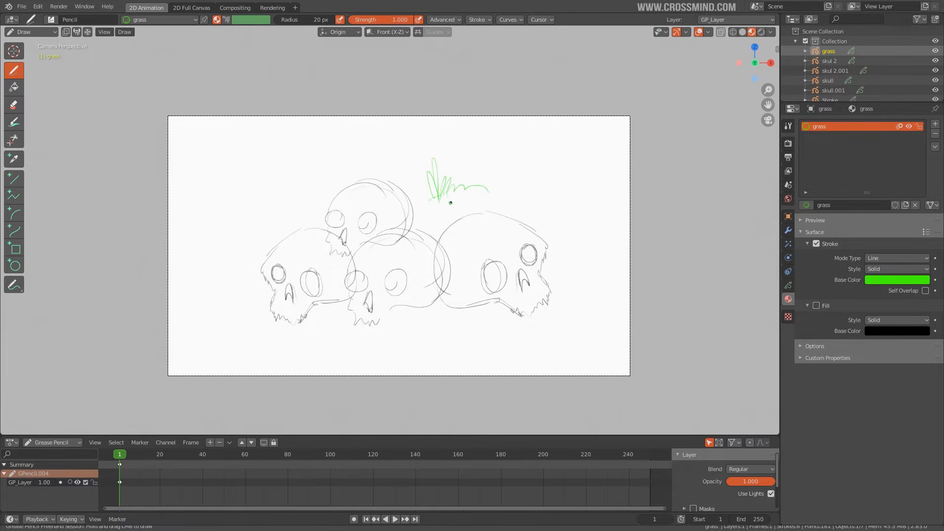
pyautogui.hotkey('ctrl', 'Tab')
pyautogui.moveTo(457, 198); pyautogui.dragTo(455, 208)
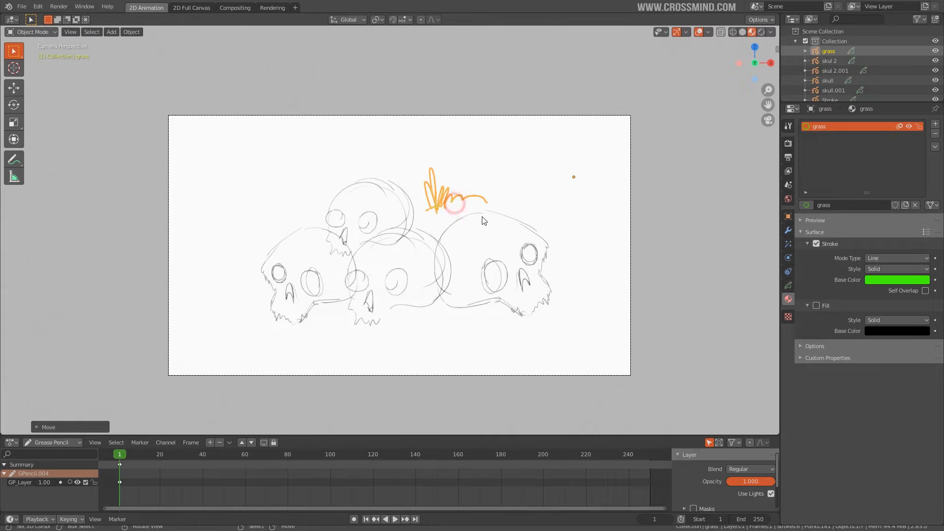
# Duplicate the grass tuft, place the copy above the left skull and rotate it slightly
pyautogui.hotkey('shift', 'd')
pyautogui.click(268, 242)
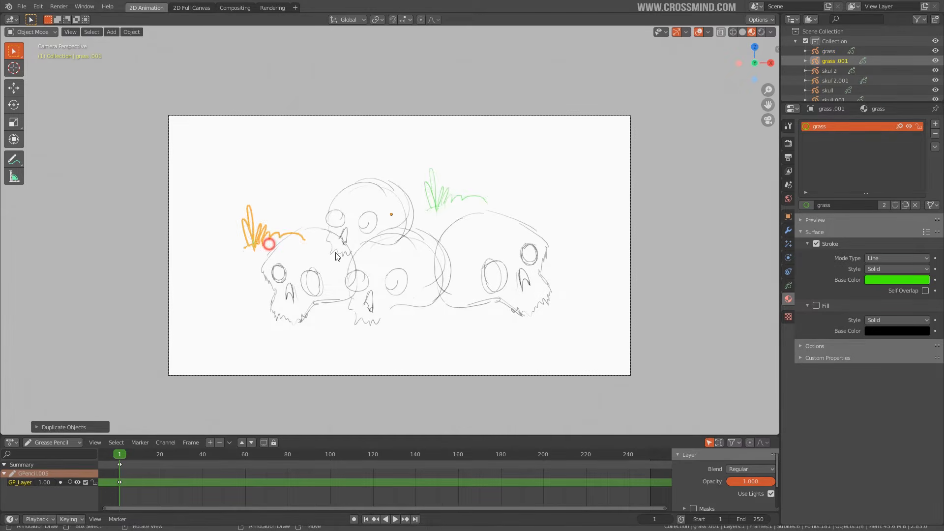
pyautogui.press('r')
pyautogui.click(450, 268)
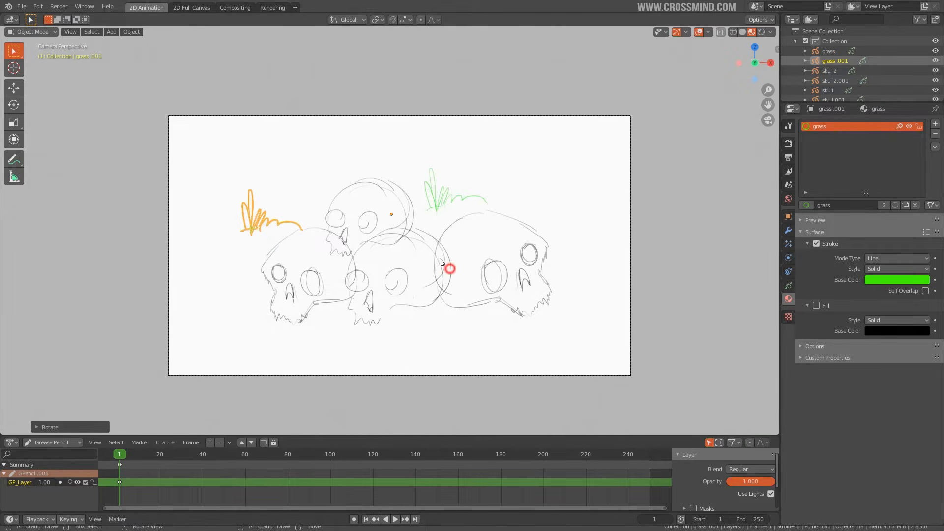
# Turn off the Outline Selected overlay in the viewport
pyautogui.click(709, 33)
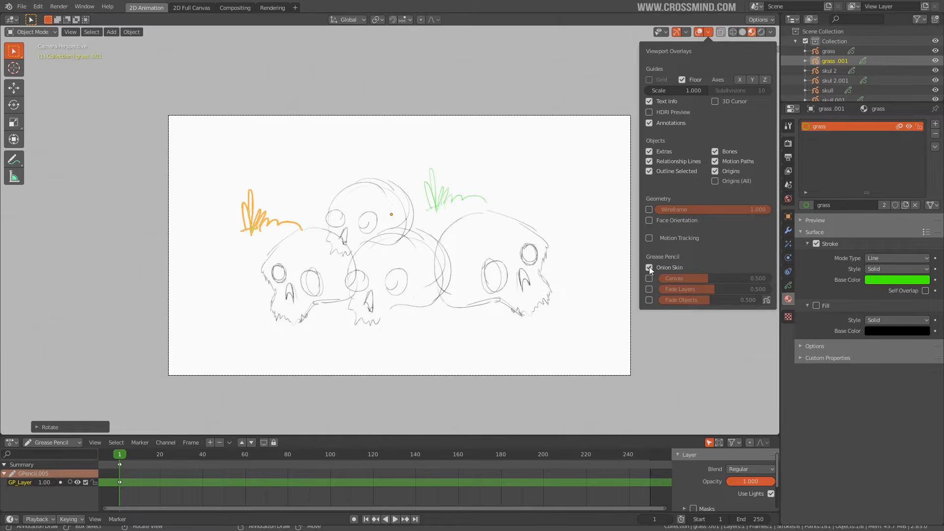
pyautogui.click(770, 32)
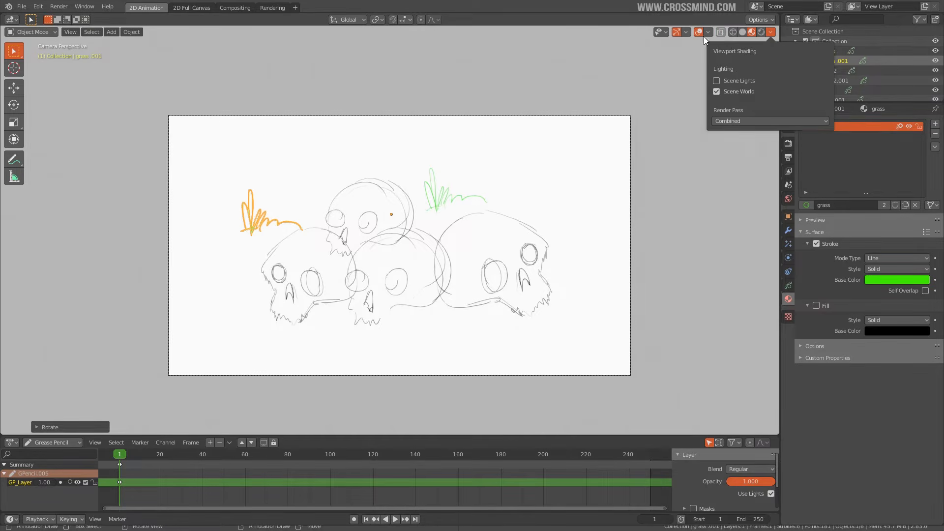
pyautogui.click(708, 31)
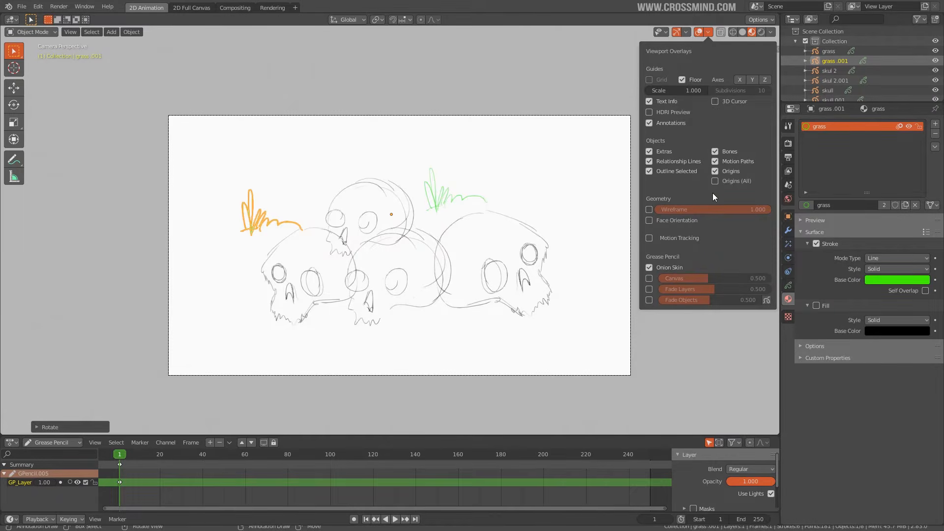
pyautogui.click(652, 171)
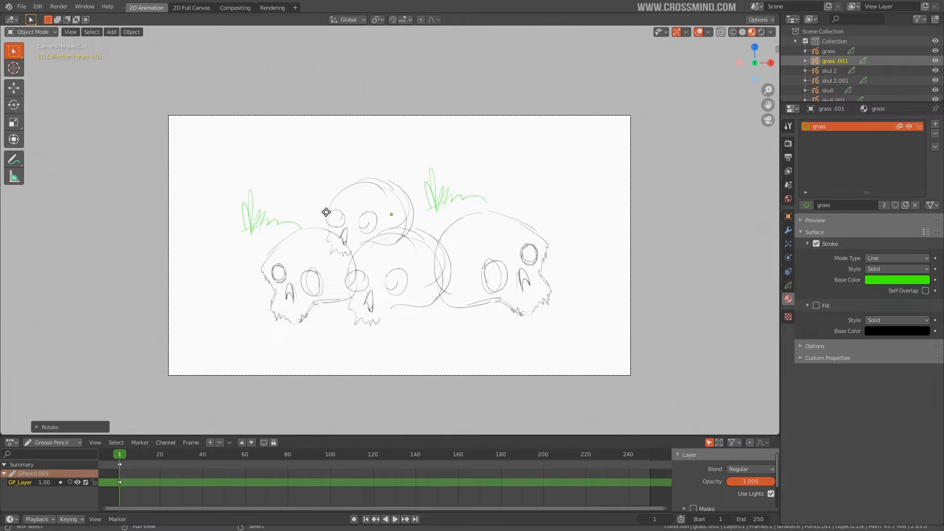
# Duplicate the grass tuft again and position and rotate the copy beneath the gap between the middle and right skulls
pyautogui.hotkey('shift', 'd')
pyautogui.click(475, 295)
pyautogui.press('r')
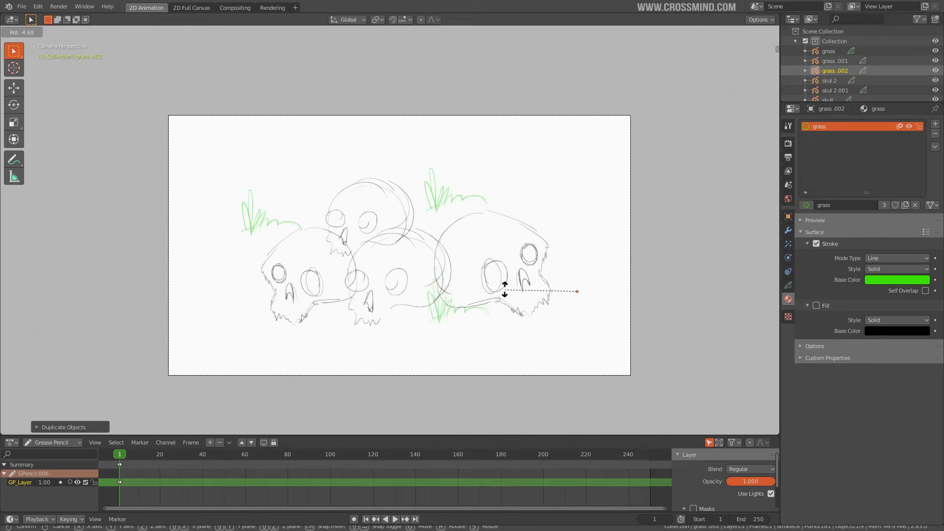
pyautogui.click(522, 291)
pyautogui.press('g')
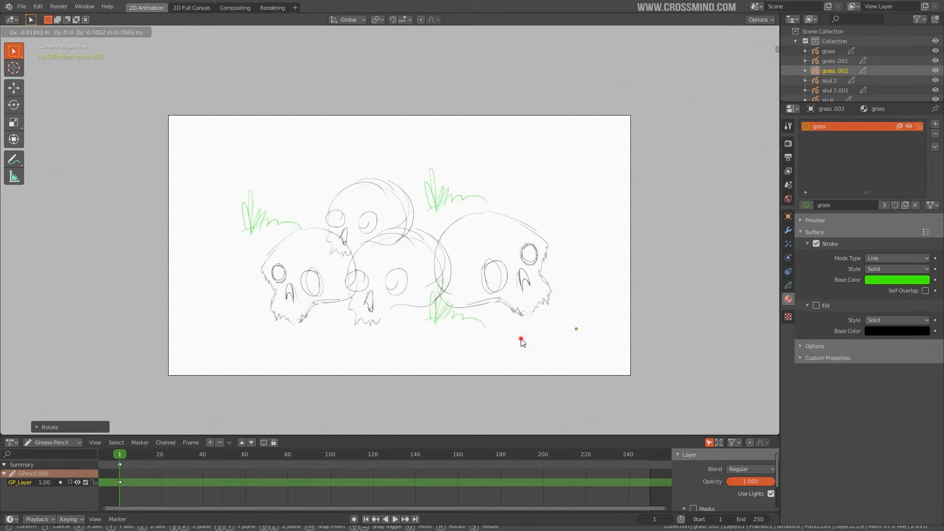
pyautogui.click(521, 341)
pyautogui.press('r')
pyautogui.rightClick(523, 331)
pyautogui.press('r')
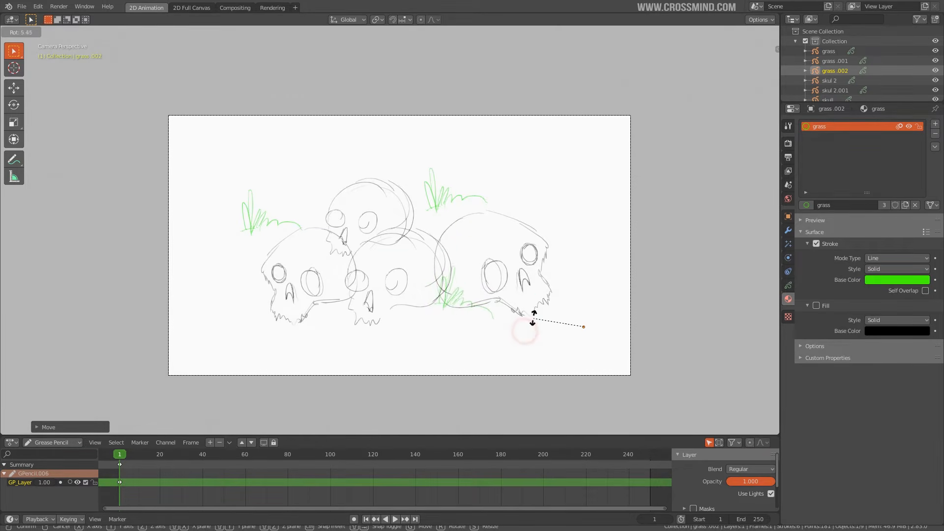
pyautogui.rightClick(532, 326)
pyautogui.press('r')
pyautogui.click(528, 323)
# Duplicate the grass tuft above the left skull and place and rotate the copy at that skull's base
pyautogui.click(254, 236)
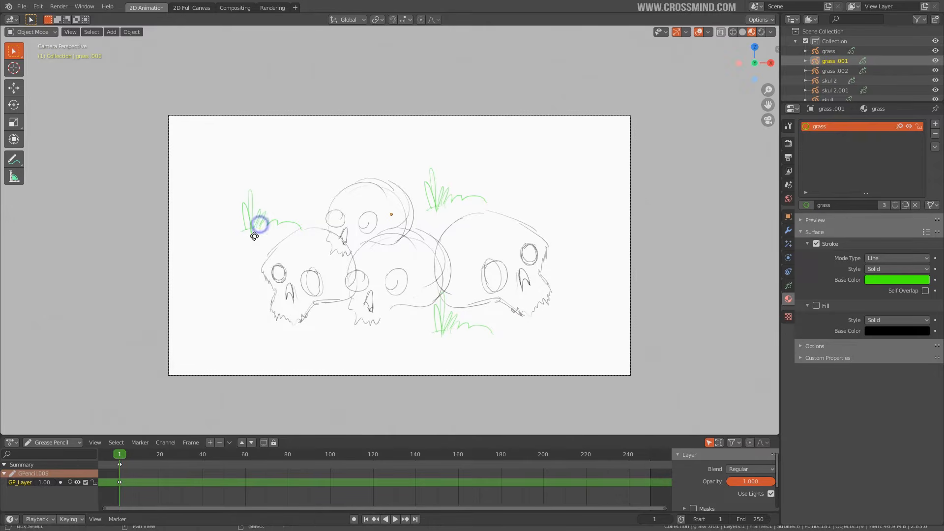
pyautogui.hotkey('shift', 'd')
pyautogui.click(249, 310)
pyautogui.press('r')
pyautogui.click(287, 288)
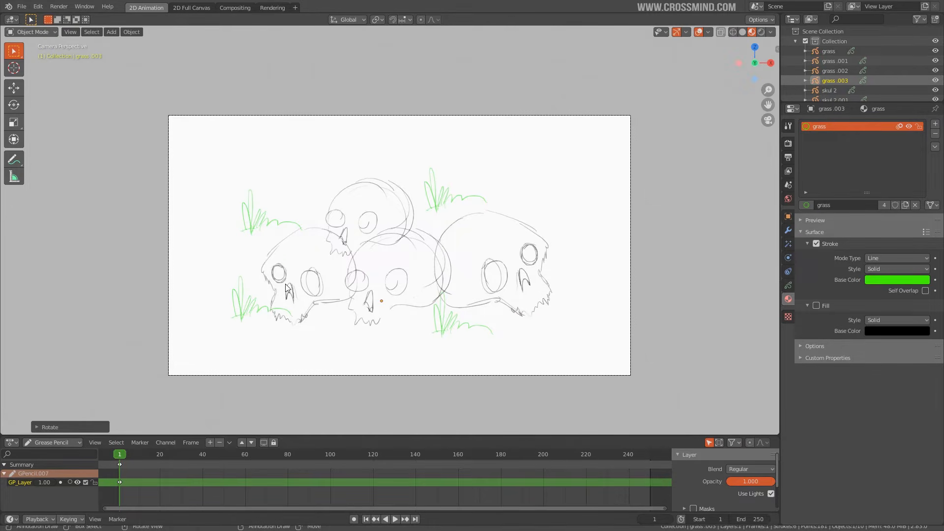
# Add another blank Grease Pencil object and rename it "grass 2"
pyautogui.hotkey('shift', 'a')
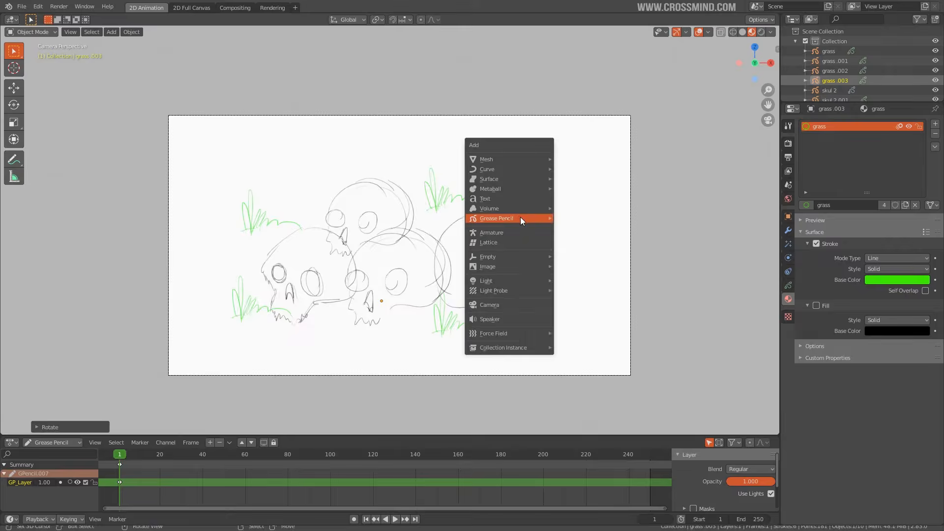
pyautogui.moveTo(521, 217)
pyautogui.click(583, 220)
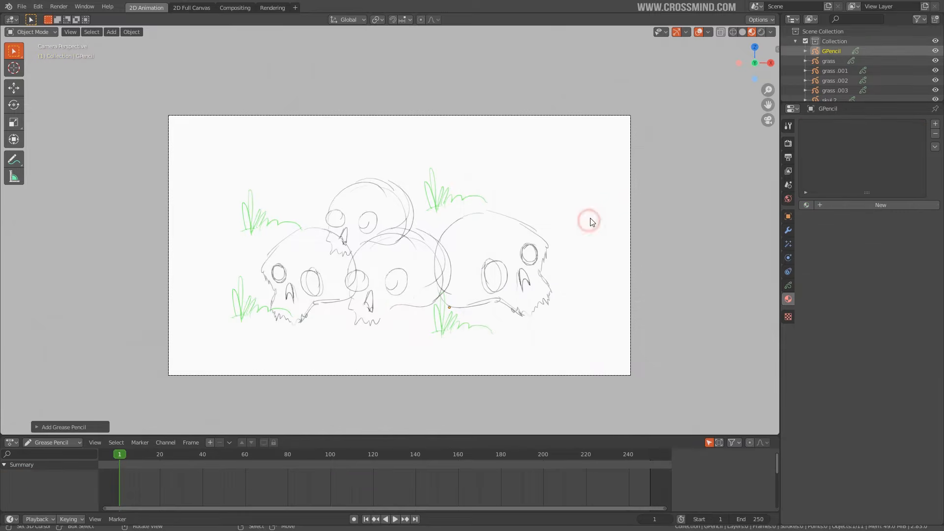
pyautogui.doubleClick(837, 52)
pyautogui.write('grass 2')
pyautogui.click(495, 263)
# Draw a differently shaped grass tuft below the right skull with the Pencil brush on the "grass 2" object
pyautogui.hotkey('ctrl', 'Tab')
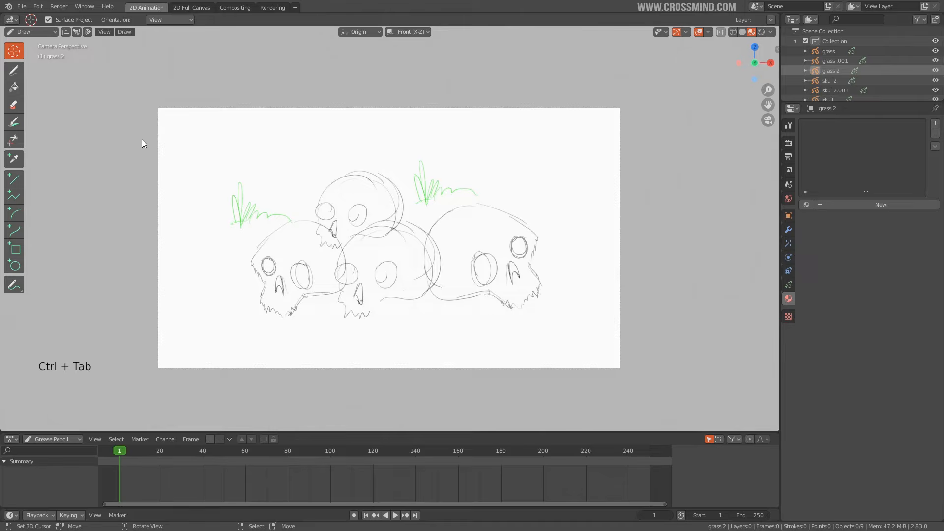
pyautogui.click(15, 70)
pyautogui.click(495, 333)
pyautogui.moveTo(508, 295)
pyautogui.mouseDown()
pyautogui.moveTo(510, 334)
pyautogui.moveTo(515, 326)
pyautogui.moveTo(495, 331)
pyautogui.moveTo(520, 327)
pyautogui.mouseUp()
pyautogui.moveTo(521, 335); pyautogui.dragTo(541, 336)
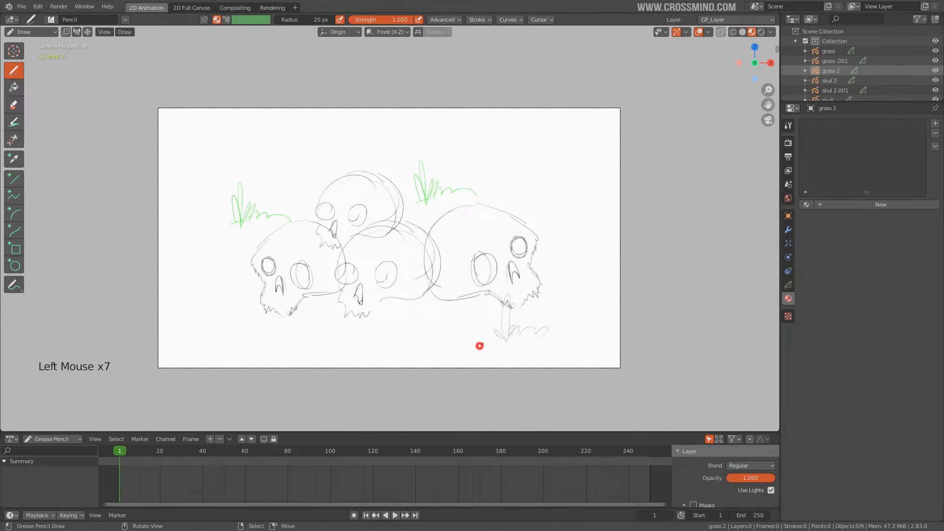
pyautogui.moveTo(480, 346); pyautogui.dragTo(508, 336)
# Return to Object Mode and assign the existing "grass" material to the "grass 2" object
pyautogui.hotkey('ctrl', 'Tab')
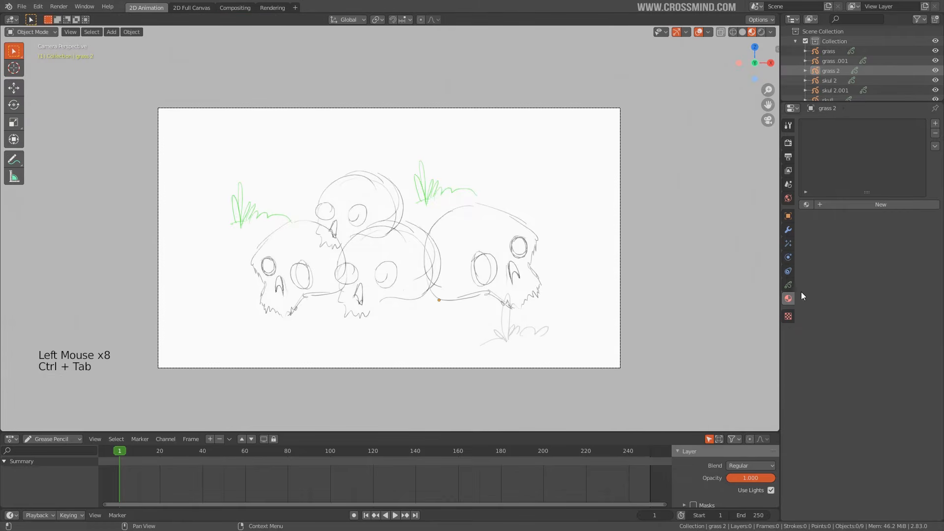
pyautogui.click(807, 204)
pyautogui.click(828, 231)
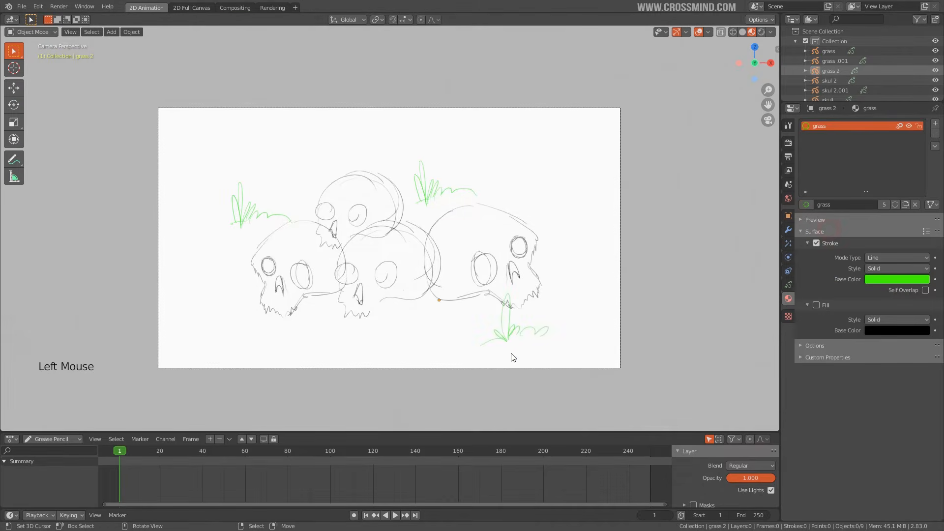
# Move and slightly rotate the "grass 2" tuft so it sits below the gap between the middle and right skulls
pyautogui.press('v')
pyautogui.press('g')
pyautogui.rightClick(513, 333)
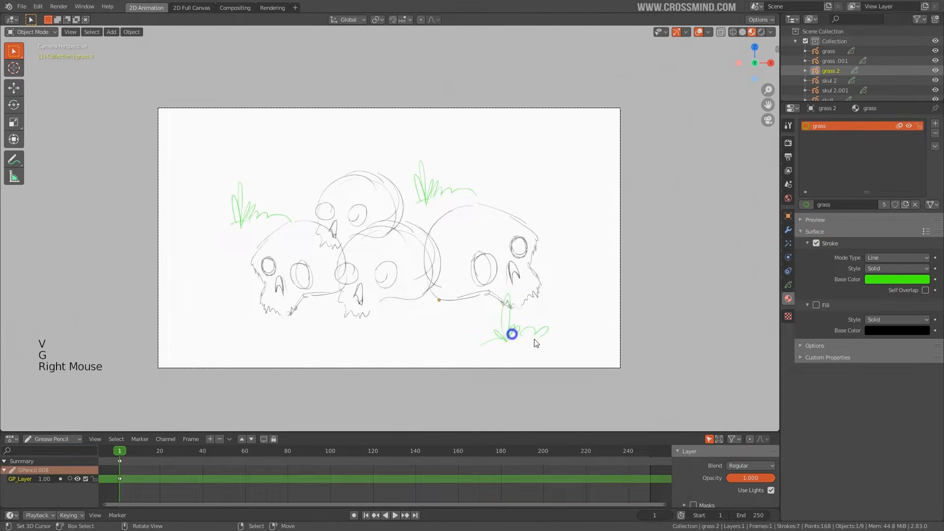
pyautogui.press('g')
pyautogui.click(438, 324)
pyautogui.press('r')
pyautogui.click(492, 322)
pyautogui.press('g')
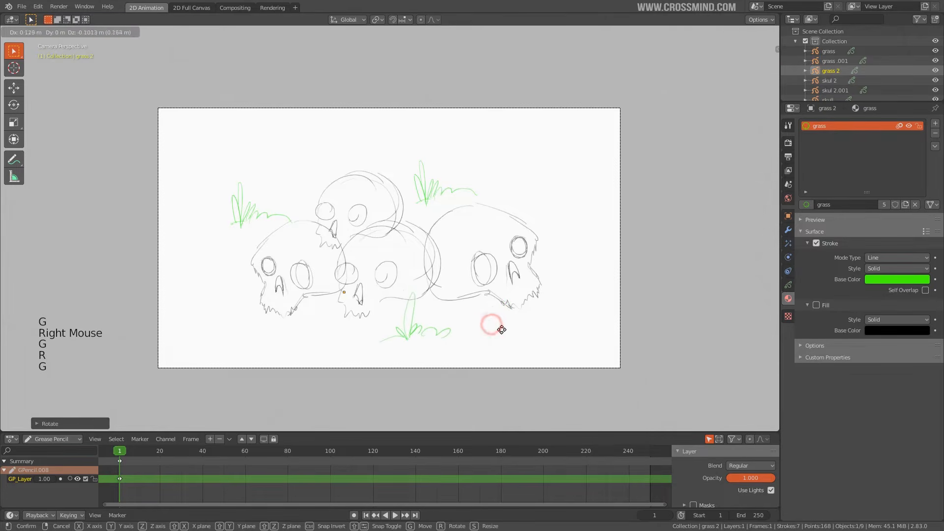
pyautogui.click(505, 326)
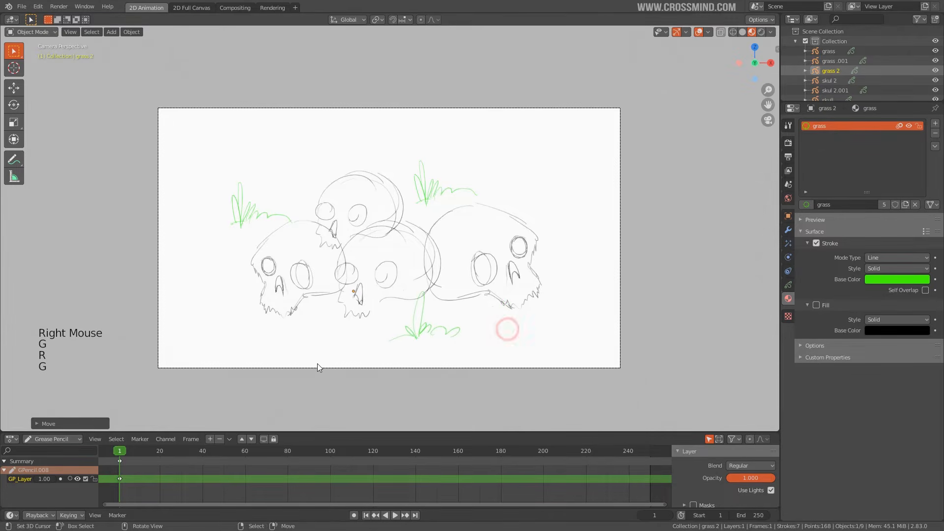
# Lower the right skull slightly, scale it down a little and reposition it beside the middle skull
pyautogui.rightClick(487, 280)
pyautogui.press('g')
pyautogui.click(502, 285)
pyautogui.rightClick(540, 294)
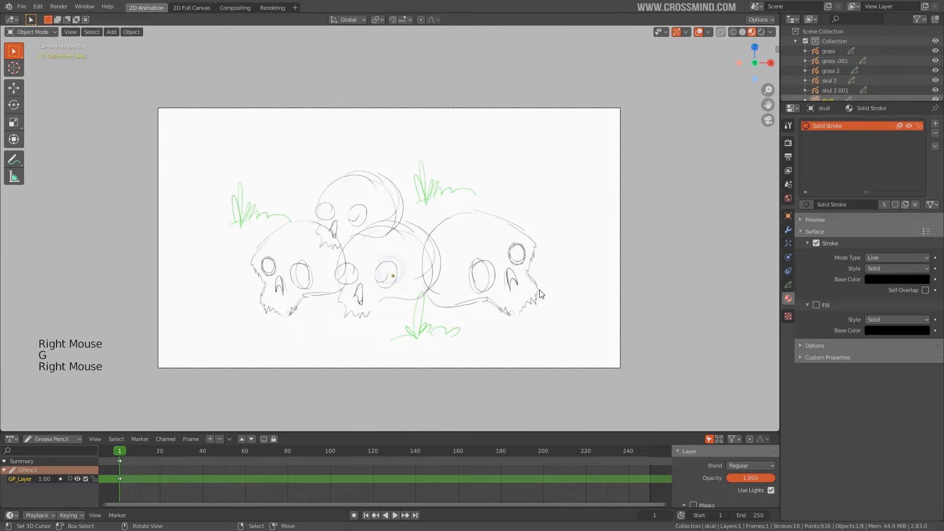
pyautogui.rightClick(507, 270)
pyautogui.press('s')
pyautogui.click(539, 302)
pyautogui.press('g')
pyautogui.click(545, 300)
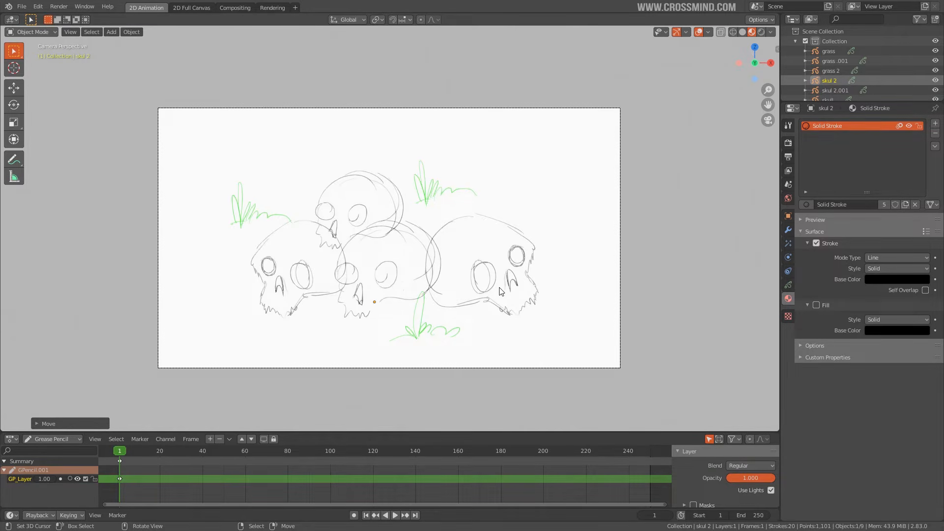
# Lower the upper grass tuft onto the right skull's top and place duplicates at the bases of the right and left skulls
pyautogui.rightClick(432, 190)
pyautogui.press('g')
pyautogui.click(441, 228)
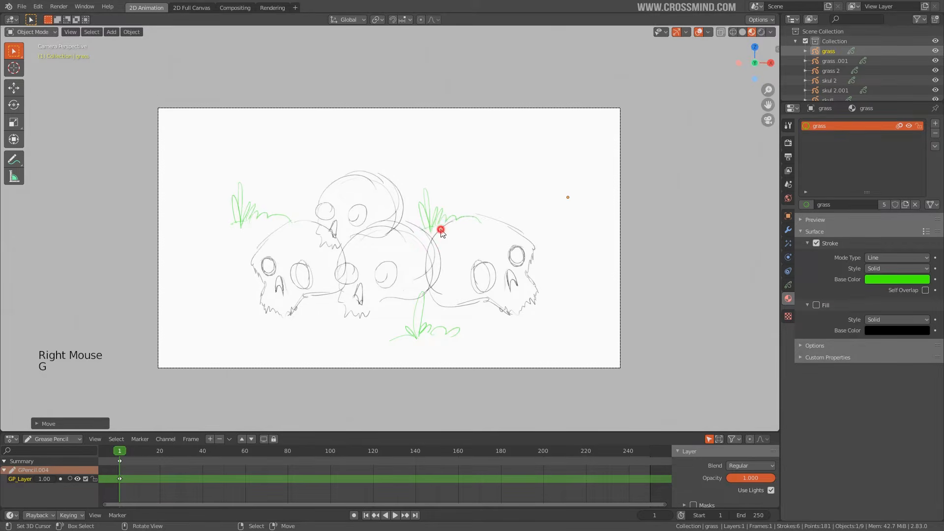
pyautogui.hotkey('shift', 'd')
pyautogui.click(543, 322)
pyautogui.hotkey('shift', 'd')
pyautogui.click(293, 321)
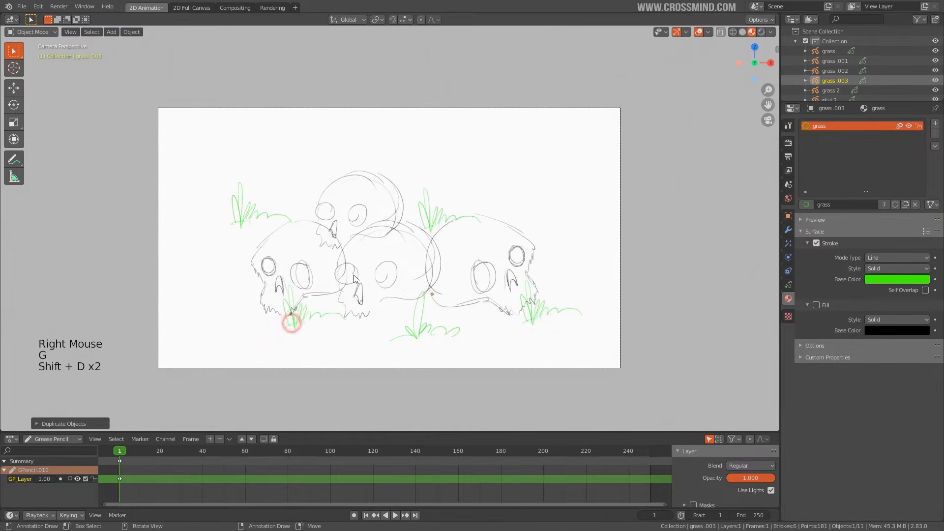
# Move the grass tuft above the left skull down to the ground at that skull's outer side
pyautogui.scroll(-1, 297, 239)
pyautogui.rightClick(278, 224)
pyautogui.press('g')
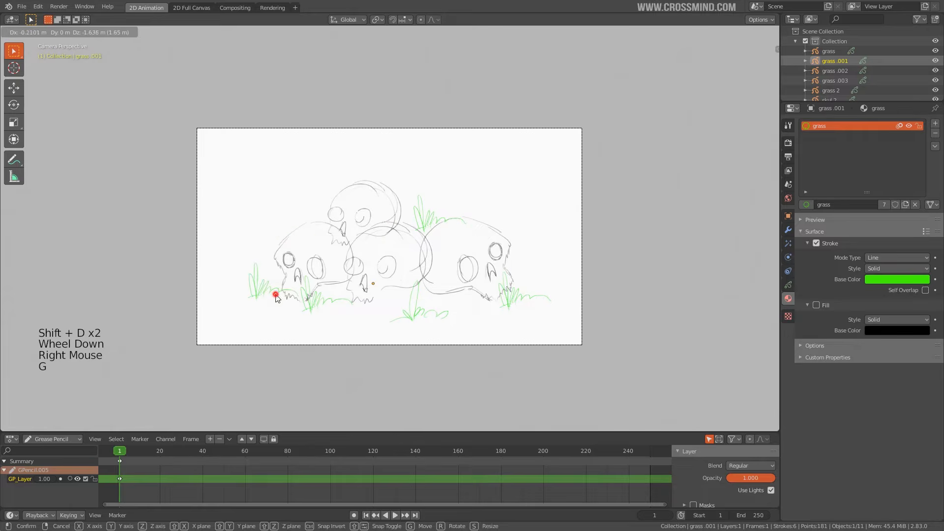
pyautogui.click(274, 300)
# Examine the overall arrangement of skulls and grass within the camera frame
pyautogui.rightClick(410, 223)
pyautogui.keyDown('shift'); pyautogui.moveTo(411, 223); pyautogui.dragTo(413, 237, button='middle'); pyautogui.keyUp('shift')
pyautogui.scroll(-2, 429, 242)
pyautogui.scroll(2, 429, 242)
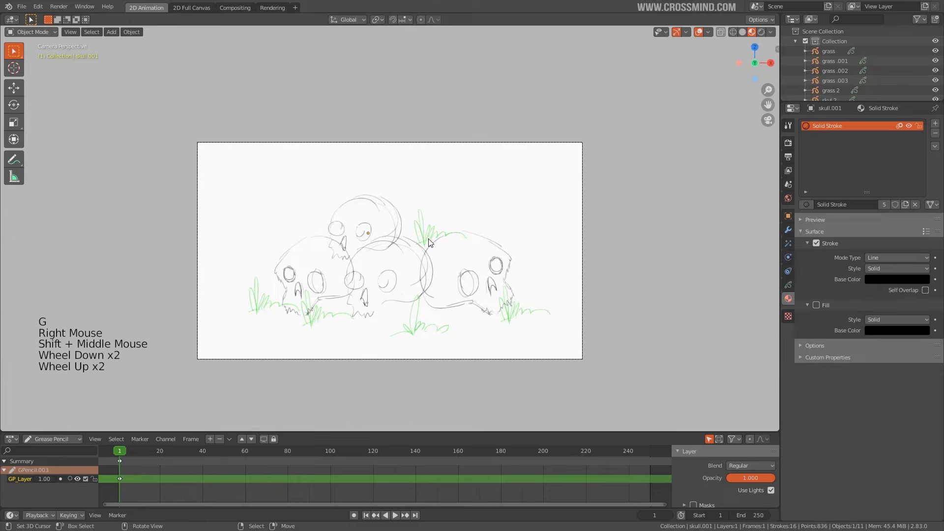
pyautogui.keyDown('shift'); pyautogui.moveTo(423, 274); pyautogui.dragTo(433, 243, button='middle'); pyautogui.keyUp('shift')
pyautogui.scroll(2, 433, 244)
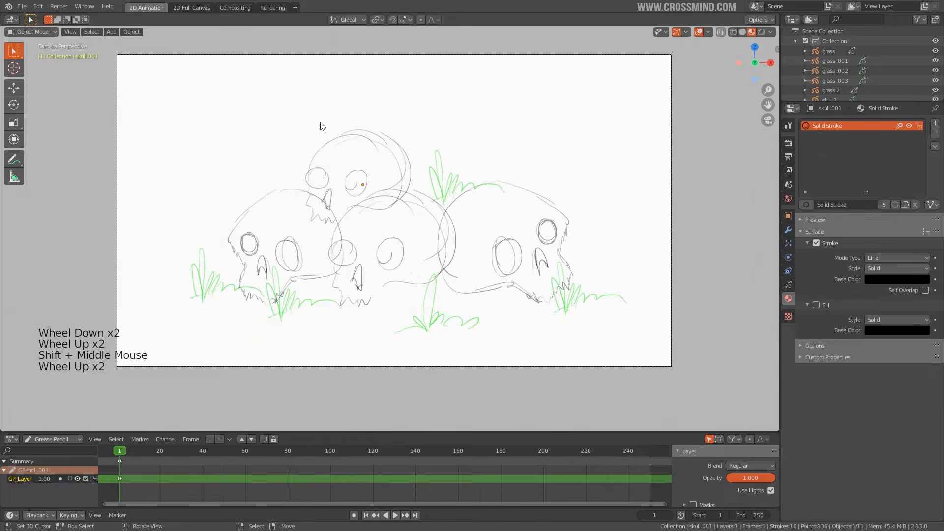
pyautogui.keyDown('shift'); pyautogui.moveTo(467, 195); pyautogui.dragTo(469, 205, button='middle'); pyautogui.keyUp('shift')
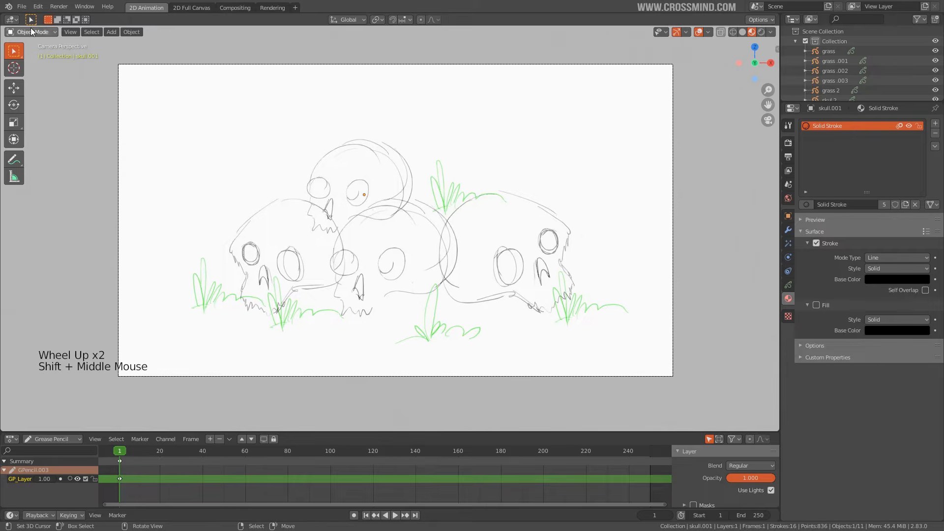
pyautogui.scroll(-1, 607, 154)
pyautogui.scroll(-3, 830, 63)
pyautogui.scroll(1, 833, 52)
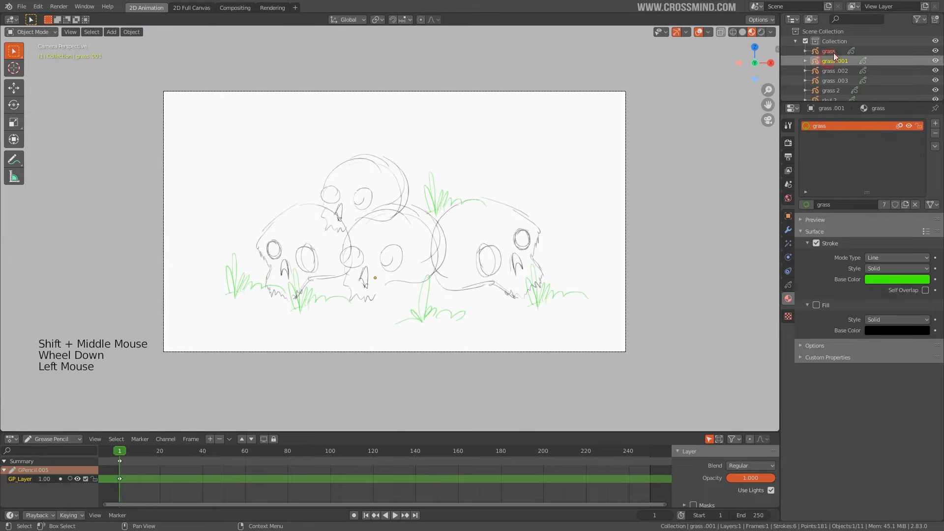
# Delete all the skull and grass Grease Pencil objects from the Collection, keeping the camera
pyautogui.keyDown('shift'); pyautogui.click(834, 52); pyautogui.keyUp('shift')
pyautogui.press('Delete')
pyautogui.scroll(1, 356, 211)
pyautogui.keyDown('shift'); pyautogui.moveTo(356, 211); pyautogui.dragTo(375, 220, button='middle'); pyautogui.keyUp('shift')
# Load the soal stealer sketch concept image from the Concept Art folder as a reference image
pyautogui.hotkey('shift', 'a')
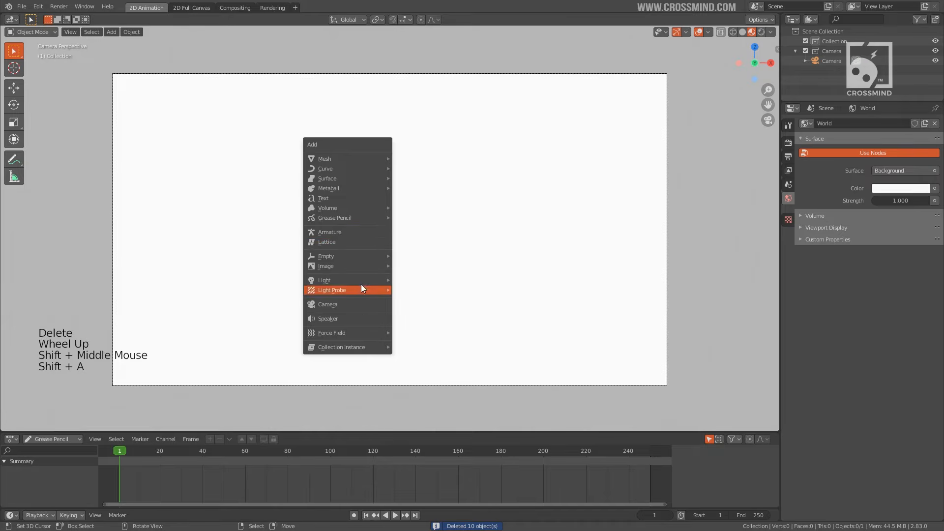
pyautogui.click(360, 256)
pyautogui.moveTo(379, 266)
pyautogui.click(415, 265)
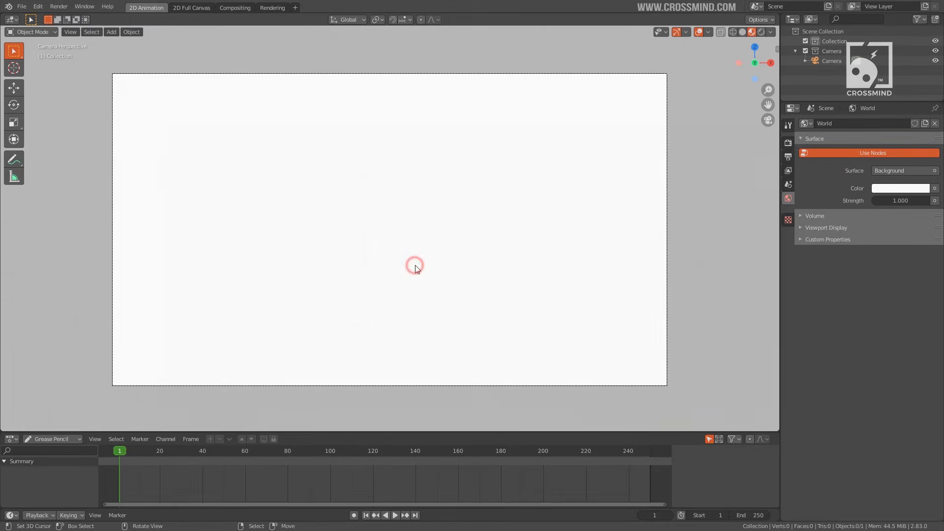
pyautogui.scroll(-1, 204, 364)
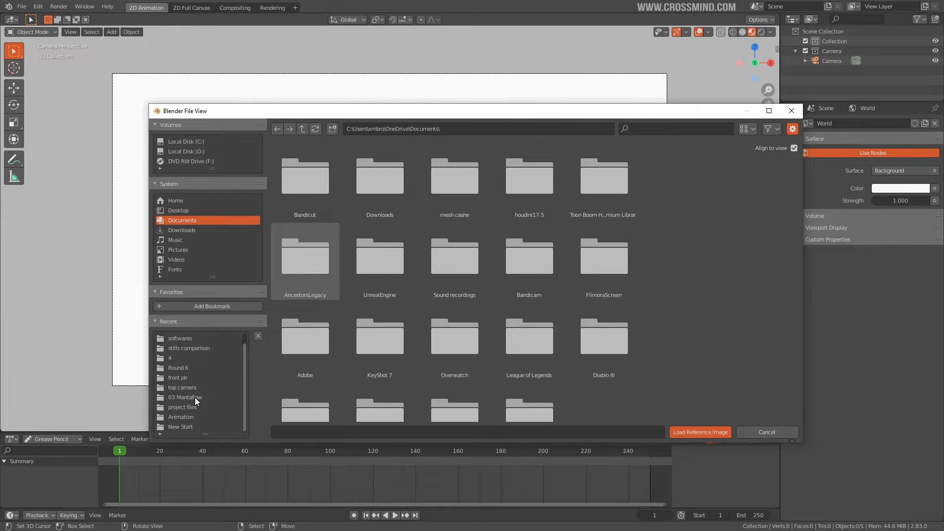
pyautogui.scroll(1, 243, 369)
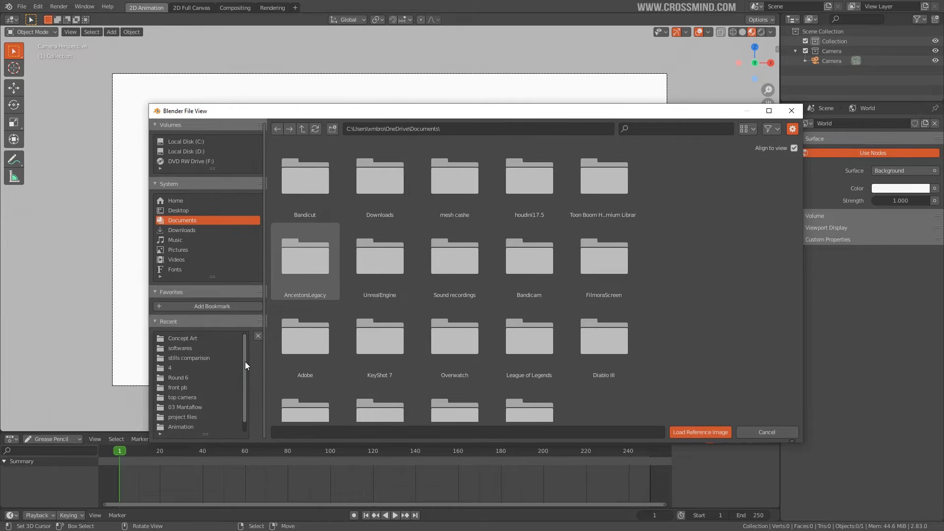
pyautogui.click(202, 339)
pyautogui.doubleClick(379, 176)
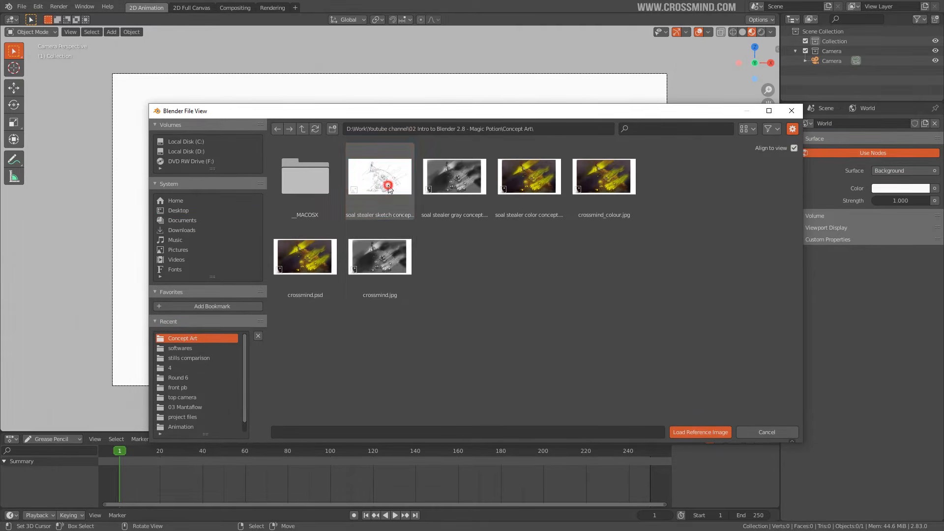
# Move and scale the reference sketch until it fills the camera frame, with the foreground skulls inside the lower edge
pyautogui.press('g')
pyautogui.press('s')
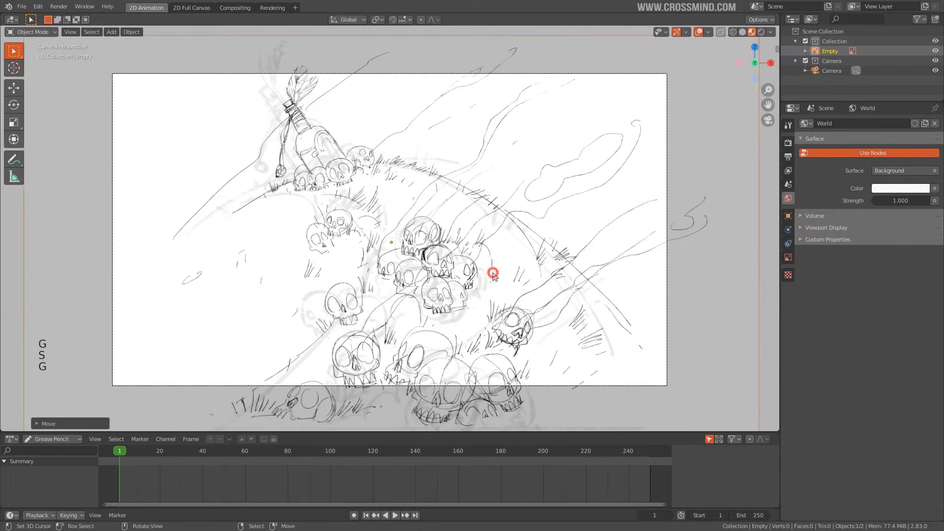
pyautogui.press('g')
pyautogui.press('s')
pyautogui.click(536, 263)
pyautogui.press('g')
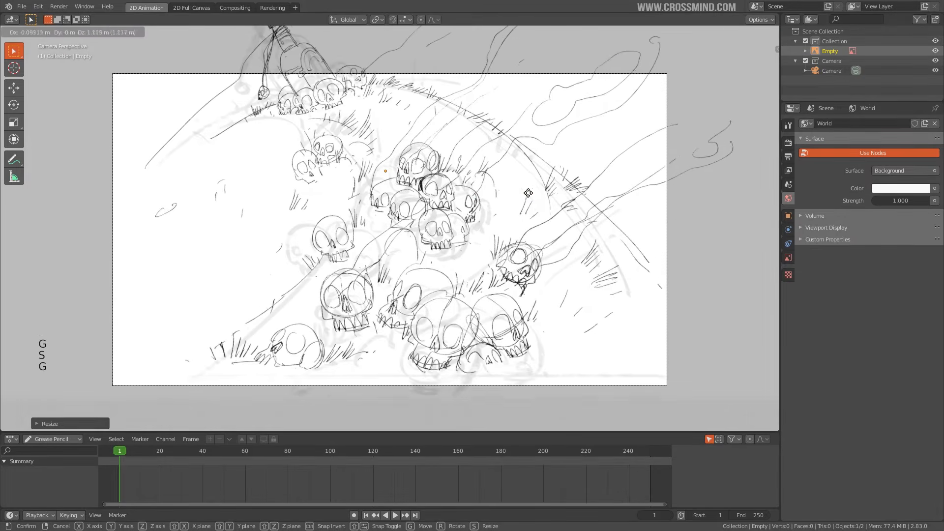
pyautogui.press('s')
pyautogui.click(552, 232)
pyautogui.keyDown('shift'); pyautogui.moveTo(552, 232); pyautogui.dragTo(532, 241, button='middle'); pyautogui.keyUp('shift')
pyautogui.scroll(1, 530, 241)
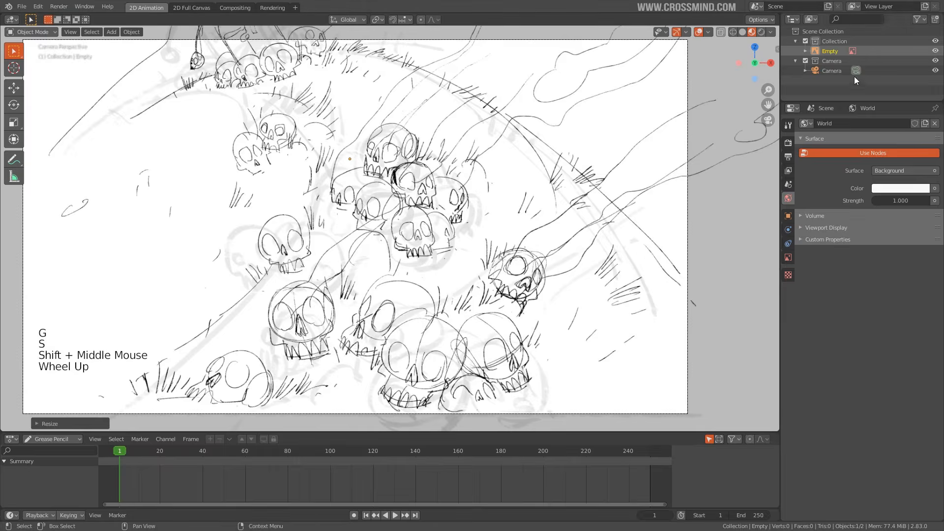
# Make the reference image unselectable and enable its transparency with an opacity of 0.224
pyautogui.click(918, 19)
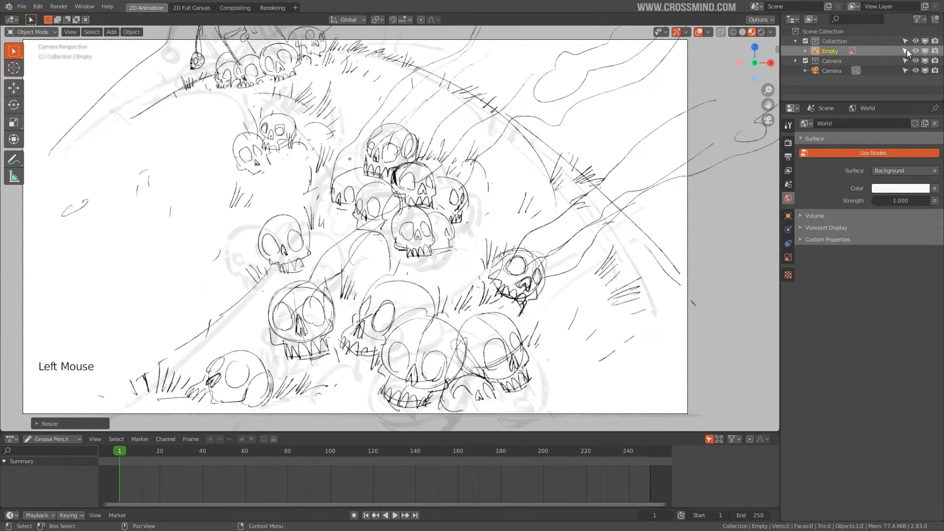
pyautogui.click(906, 50)
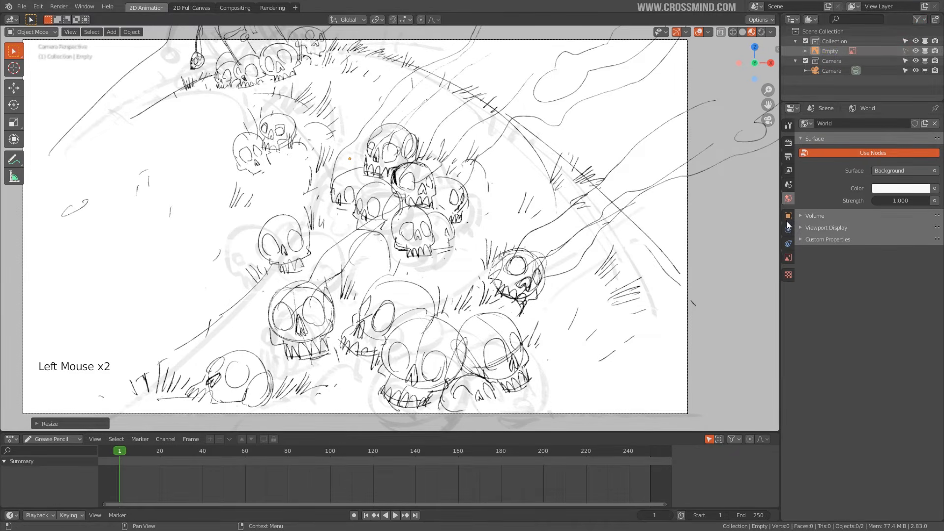
pyautogui.click(787, 260)
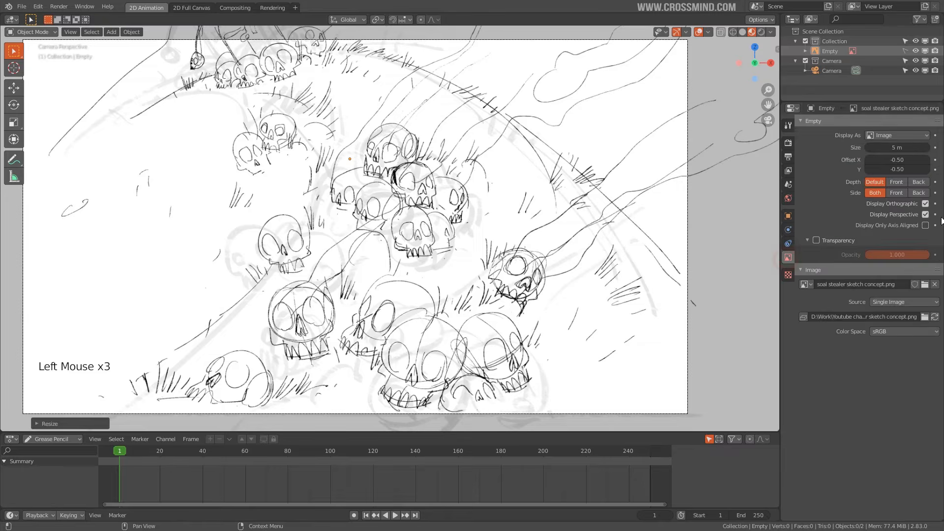
pyautogui.click(816, 241)
pyautogui.moveTo(897, 255); pyautogui.dragTo(847, 255)
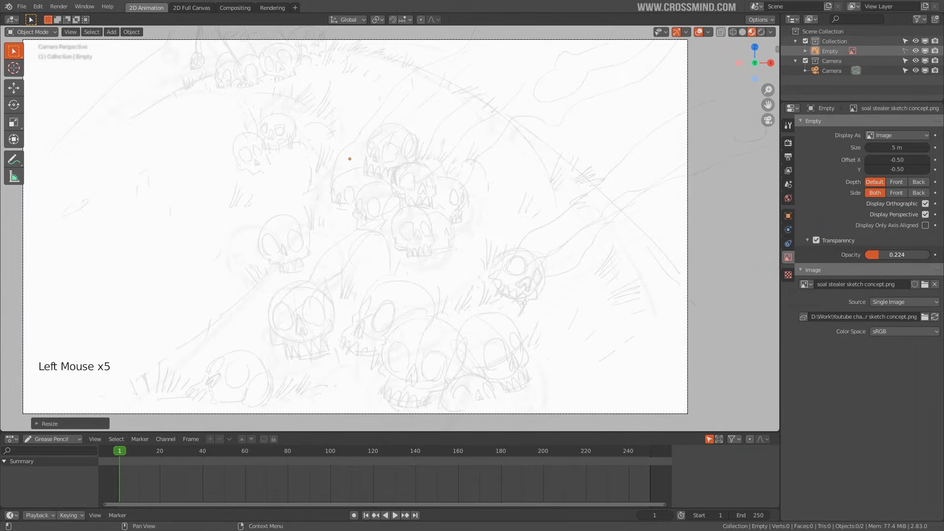
# Add a blank Grease Pencil object to the Camera collection and rename it skull fg 1
pyautogui.click(834, 62)
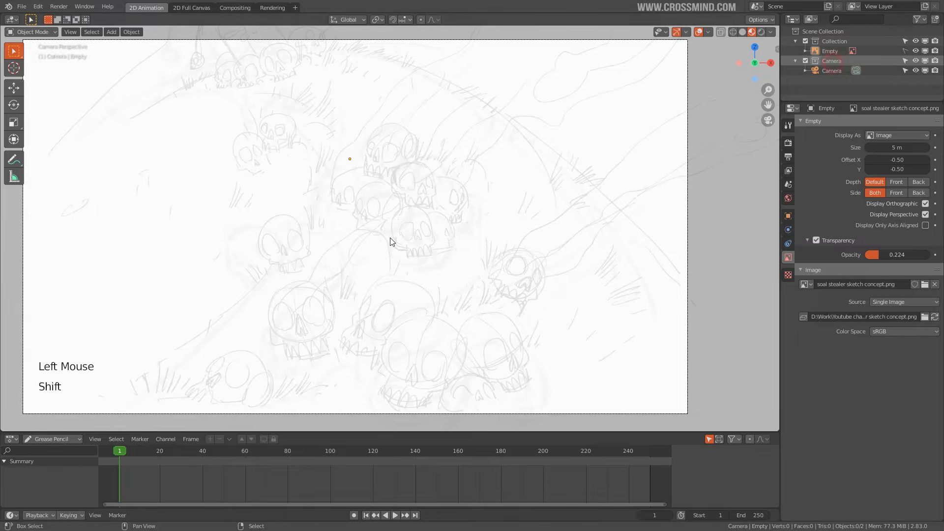
pyautogui.hotkey('shift', 'a')
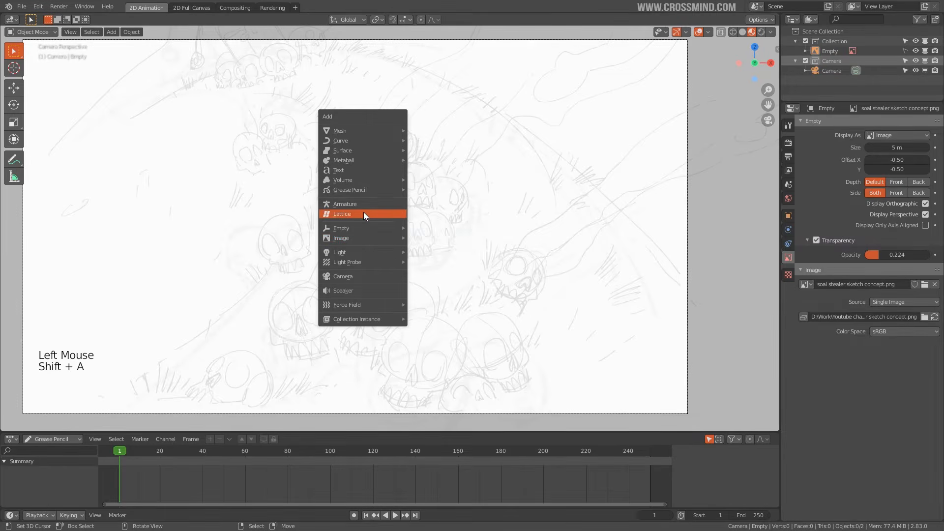
pyautogui.moveTo(362, 190)
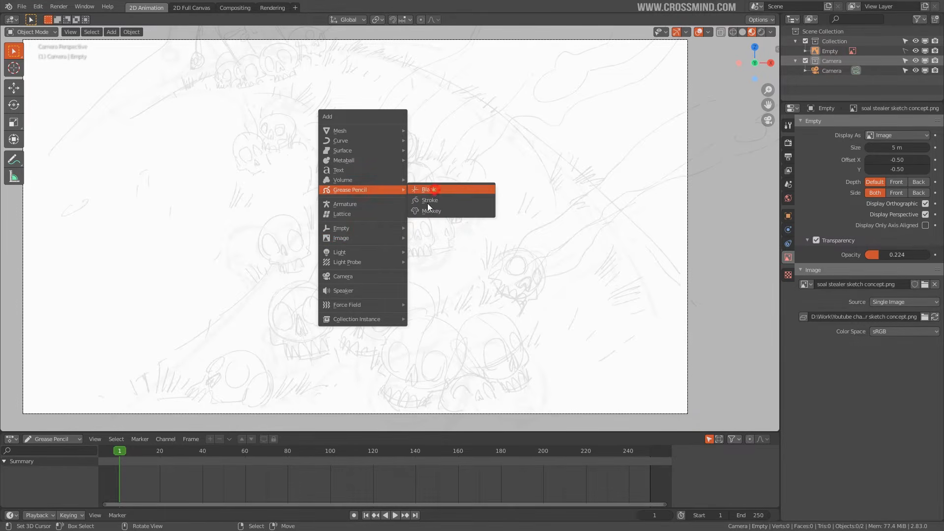
pyautogui.click(432, 189)
pyautogui.doubleClick(831, 81)
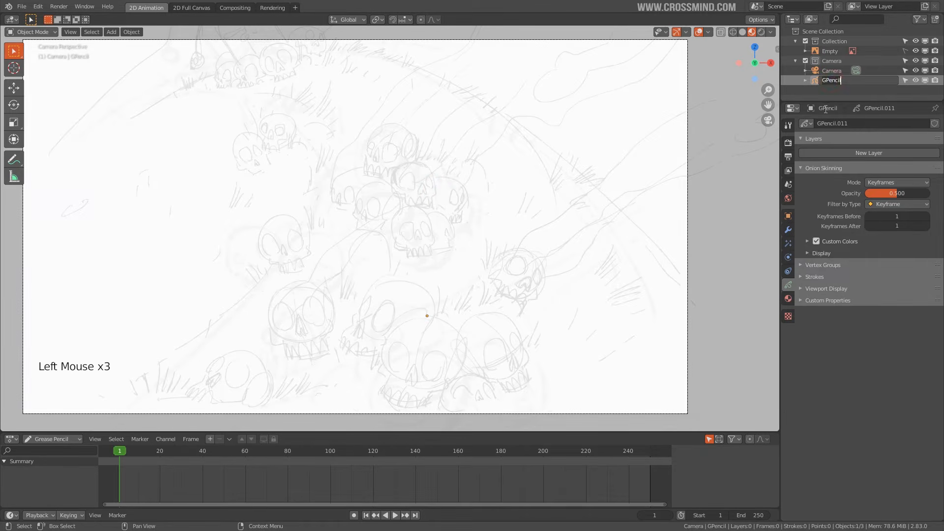
pyautogui.write('skull ')
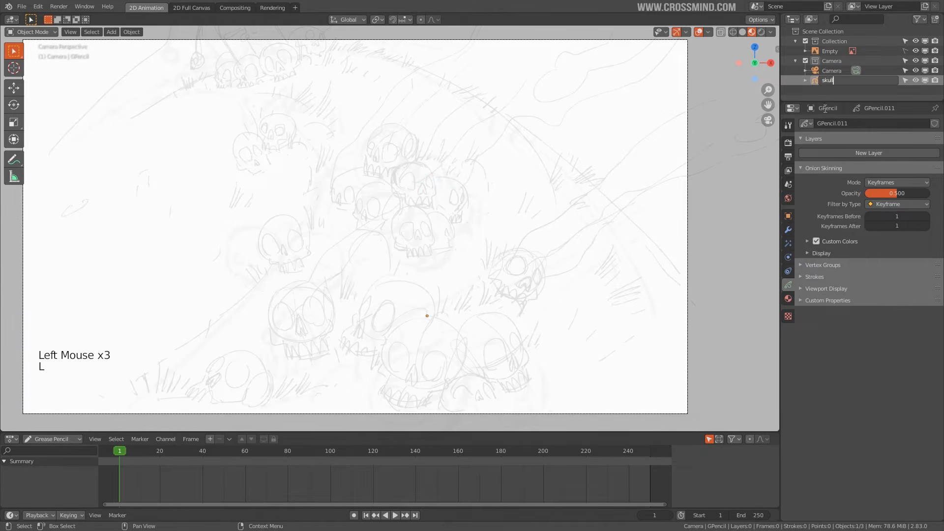
pyautogui.write('fo')
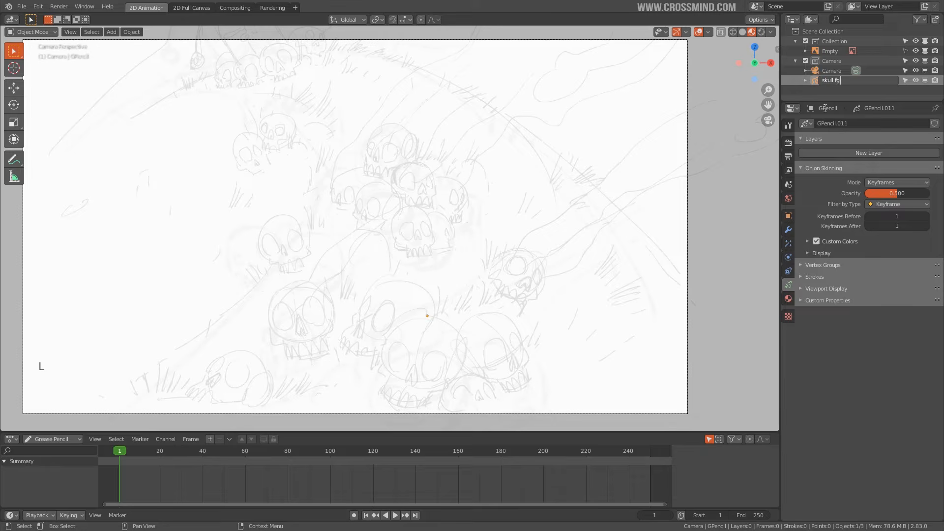
pyautogui.write(' 1')
pyautogui.click(894, 375)
pyautogui.click(829, 80)
# Examine how the skulls, grass and hill in the faded reference sketch are arranged within the camera frame
pyautogui.keyDown('shift'); pyautogui.moveTo(461, 205); pyautogui.dragTo(467, 101, button='middle'); pyautogui.keyUp('shift')
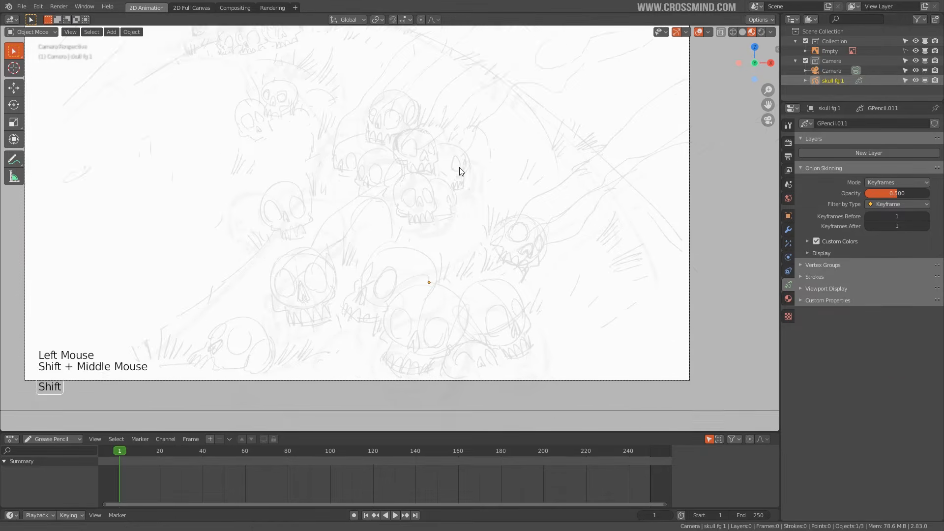
pyautogui.scroll(2, 446, 274)
pyautogui.keyDown('shift'); pyautogui.moveTo(422, 212); pyautogui.dragTo(383, 236, button='middle'); pyautogui.keyUp('shift')
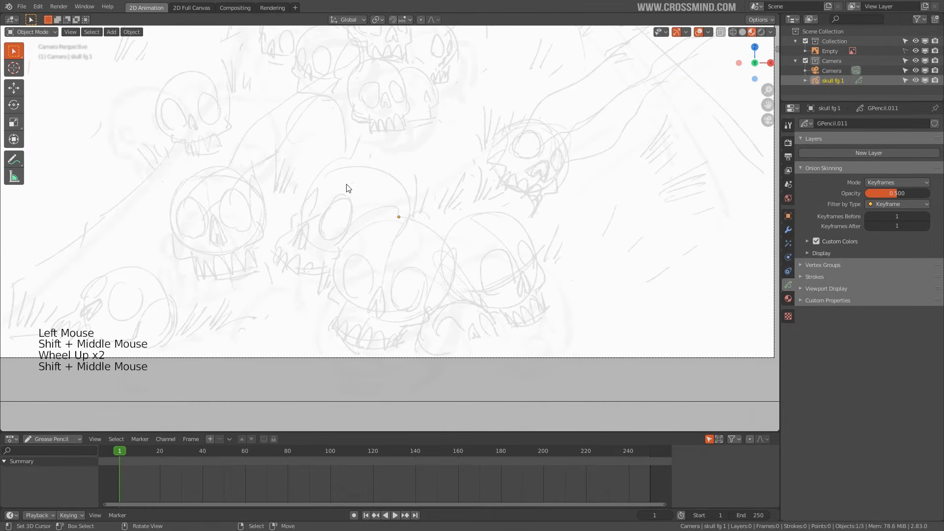
pyautogui.keyDown('shift'); pyautogui.moveTo(330, 192); pyautogui.dragTo(333, 206, button='middle'); pyautogui.keyUp('shift')
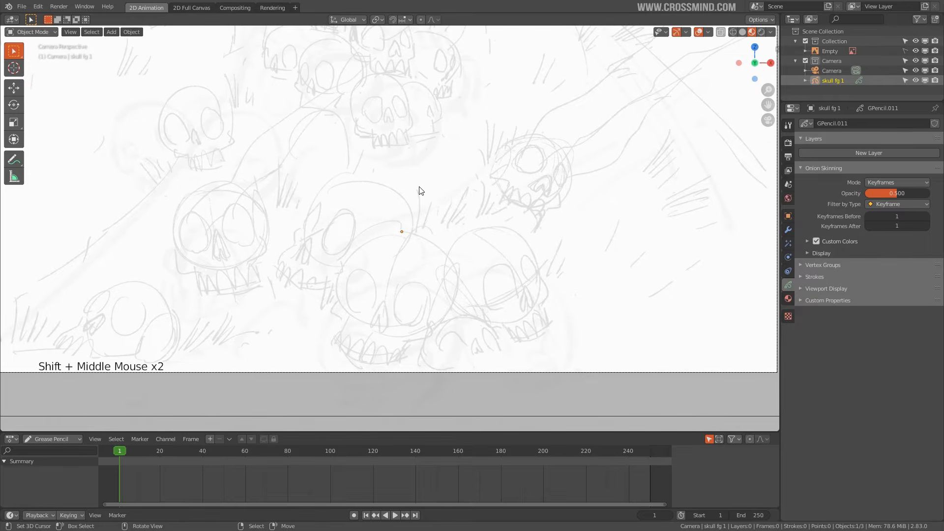
pyautogui.scroll(-2, 444, 158)
pyautogui.keyDown('shift'); pyautogui.moveTo(444, 158); pyautogui.dragTo(462, 228, button='middle'); pyautogui.keyUp('shift')
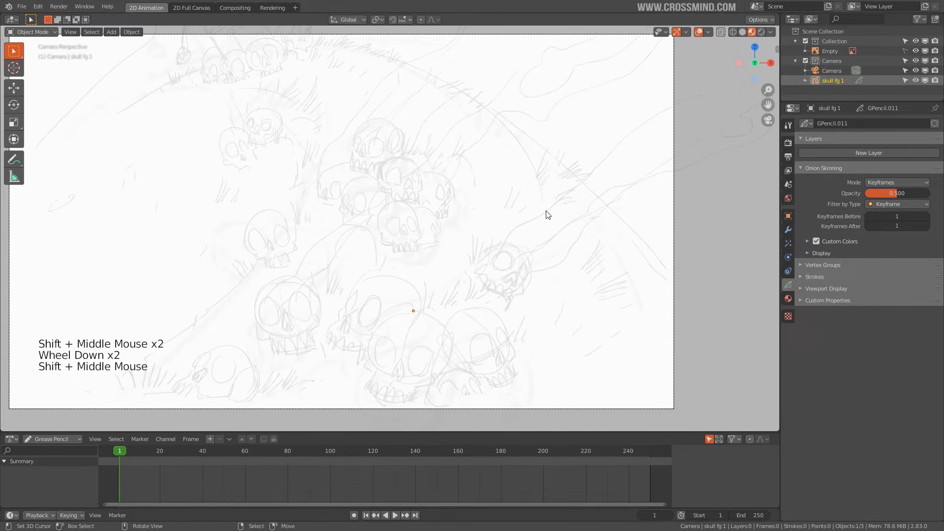
pyautogui.moveTo(547, 215)
pyautogui.keyDown('shift'); pyautogui.mouseDown(button='middle')
pyautogui.moveTo(487, 206)
pyautogui.moveTo(439, 175)
pyautogui.moveTo(471, 184)
pyautogui.mouseUp(button='middle'); pyautogui.keyUp('shift')
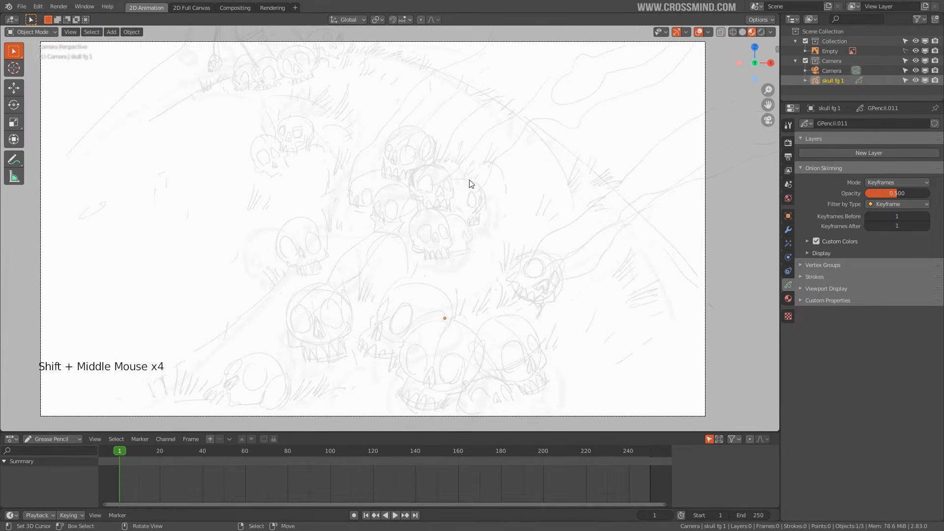
pyautogui.keyDown('shift'); pyautogui.moveTo(446, 239); pyautogui.dragTo(447, 238, button='middle'); pyautogui.keyUp('shift')
pyautogui.scroll(1, 413, 251)
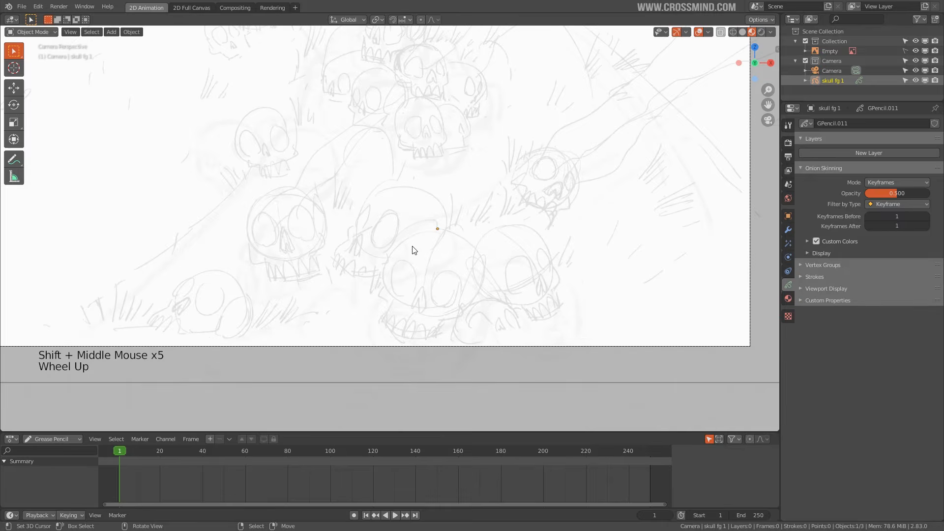
pyautogui.keyDown('shift'); pyautogui.moveTo(508, 204); pyautogui.dragTo(506, 232, button='middle'); pyautogui.keyUp('shift')
pyautogui.scroll(-1, 428, 217)
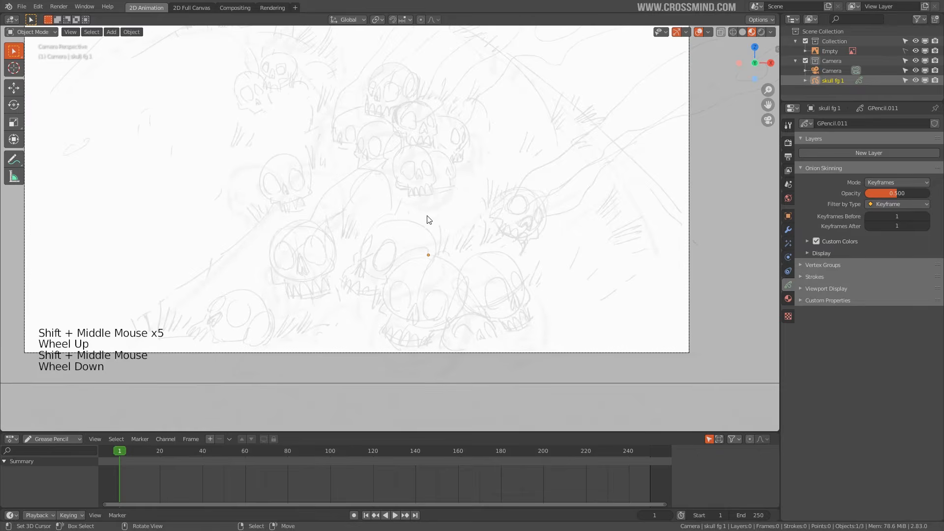
pyautogui.keyDown('shift'); pyautogui.moveTo(455, 167); pyautogui.dragTo(455, 236, button='middle'); pyautogui.keyUp('shift')
pyautogui.keyDown('shift'); pyautogui.moveTo(466, 186); pyautogui.dragTo(479, 206, button='middle'); pyautogui.keyUp('shift')
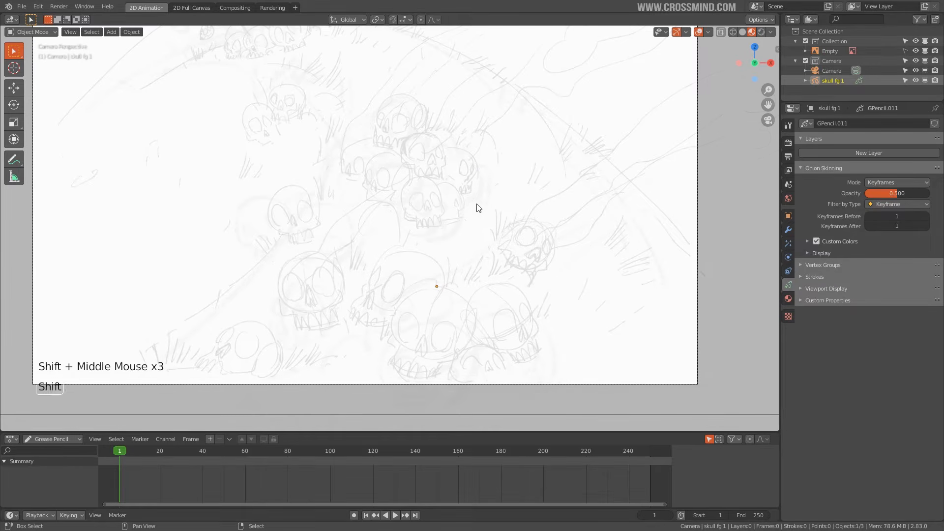
pyautogui.keyDown('shift'); pyautogui.moveTo(468, 318); pyautogui.dragTo(461, 276, button='middle'); pyautogui.keyUp('shift')
pyautogui.scroll(1, 462, 276)
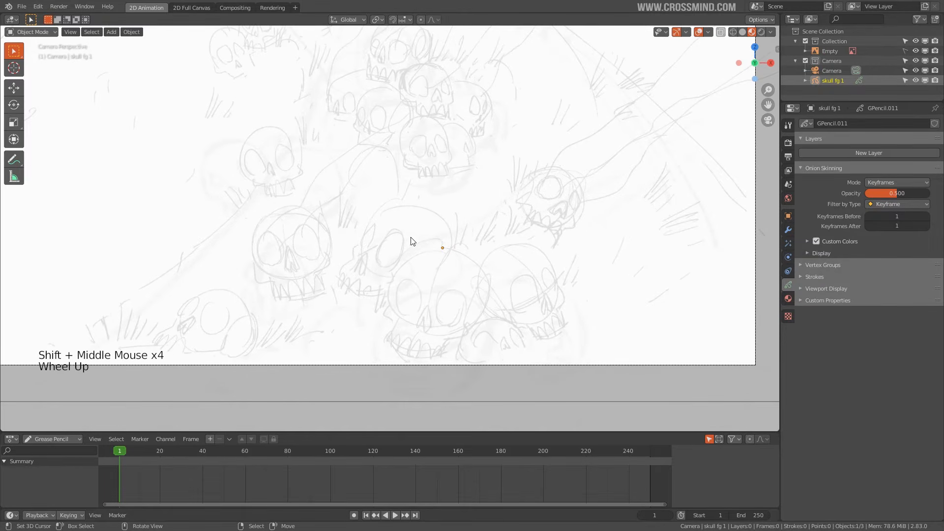
pyautogui.scroll(-1, 448, 264)
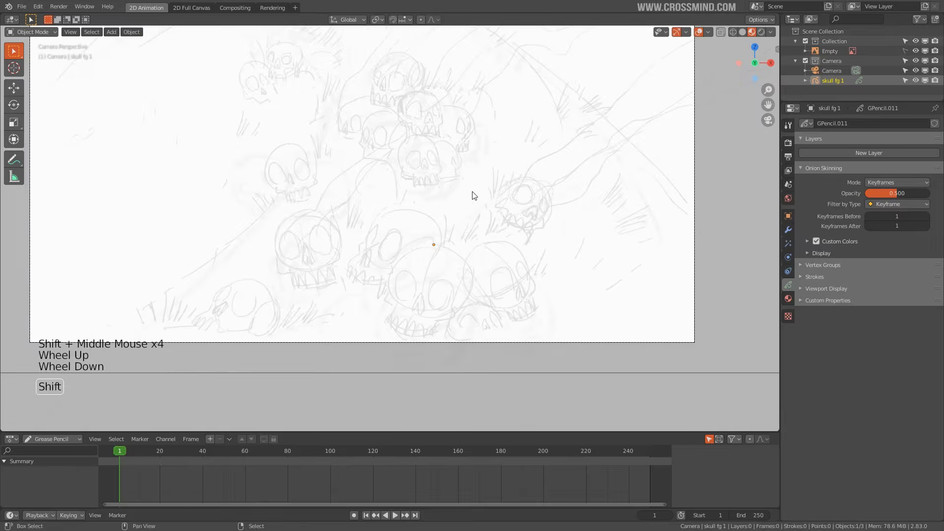
pyautogui.keyDown('shift'); pyautogui.moveTo(472, 193); pyautogui.dragTo(421, 280, button='middle'); pyautogui.keyUp('shift')
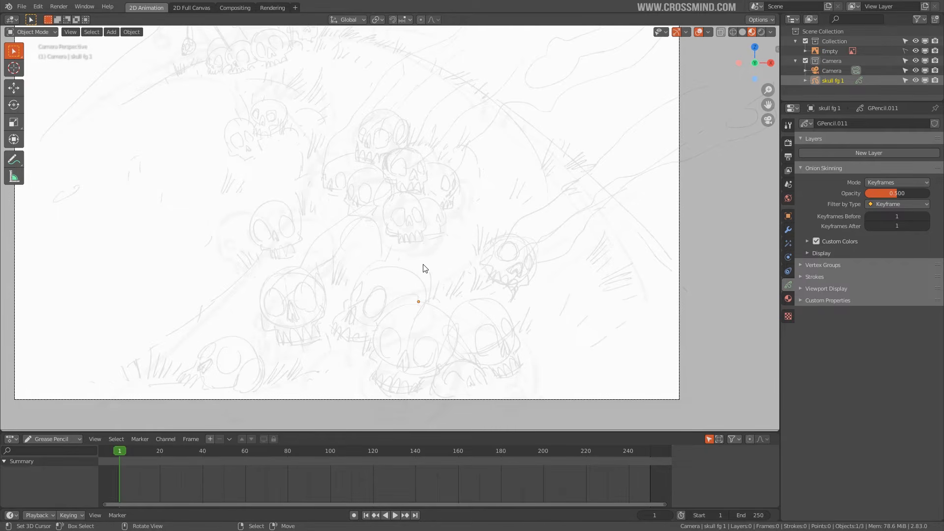
pyautogui.keyDown('shift'); pyautogui.moveTo(425, 268); pyautogui.dragTo(556, 177, button='middle'); pyautogui.keyUp('shift')
pyautogui.scroll(1, 555, 177)
pyautogui.click(556, 177)
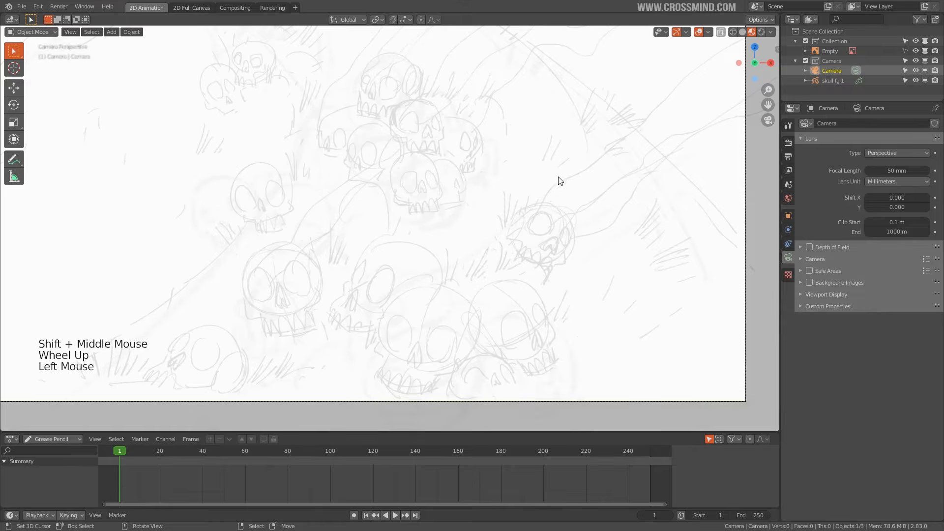
pyautogui.click(502, 232)
pyautogui.keyDown('shift'); pyautogui.moveTo(502, 231); pyautogui.dragTo(413, 278, button='middle'); pyautogui.keyUp('shift')
pyautogui.scroll(1, 447, 282)
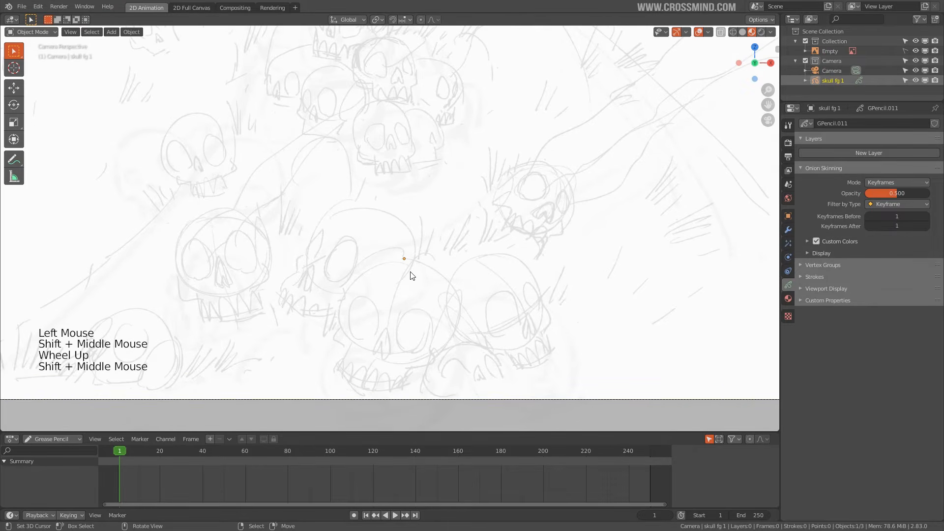
# Switch the skull fg 1 grease pencil object to Draw mode and assign it the existing Solid Stroke material
pyautogui.click(832, 71)
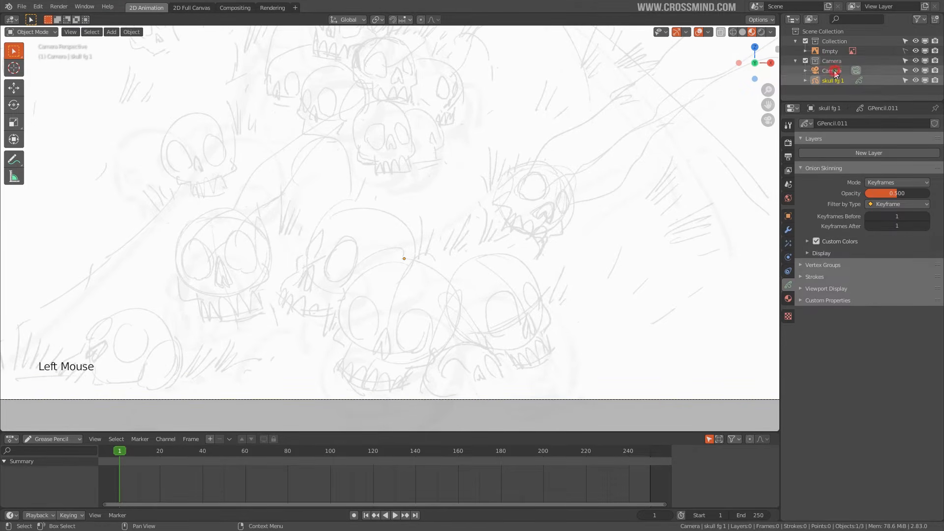
pyautogui.click(704, 131)
pyautogui.keyDown('shift'); pyautogui.moveTo(488, 230); pyautogui.dragTo(484, 224, button='middle'); pyautogui.keyUp('shift')
pyautogui.hotkey('ctrl', 'Tab')
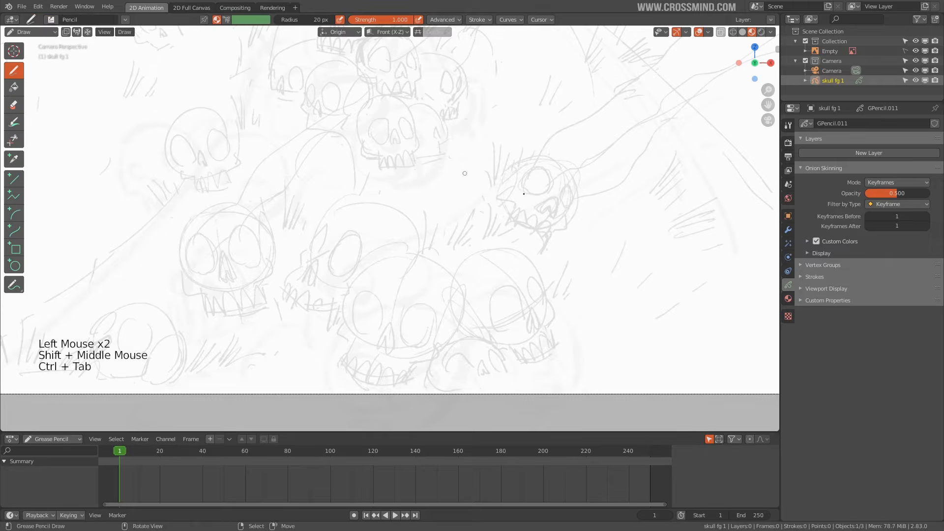
pyautogui.click(788, 299)
pyautogui.click(807, 204)
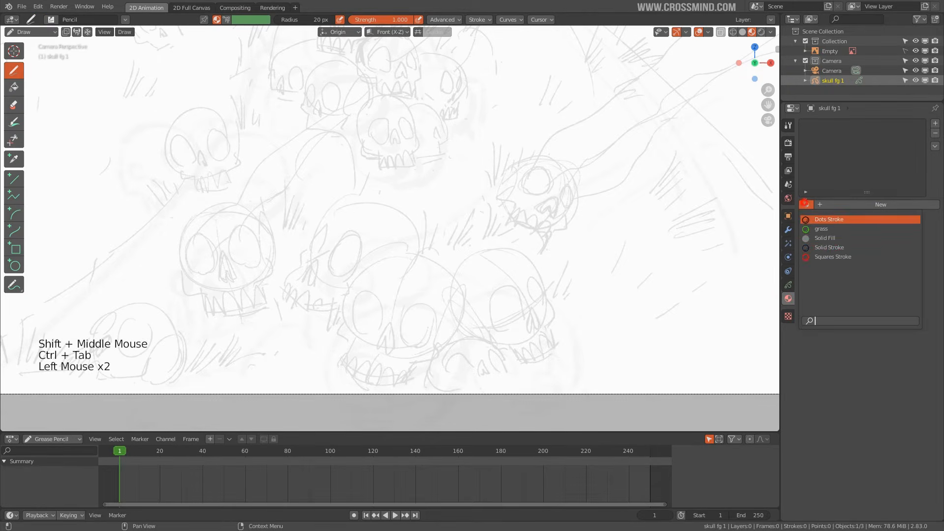
pyautogui.click(835, 247)
# Trace the left side of the front skull's cranium and its left cheekbone over the sketch with the Pencil brush
pyautogui.keyDown('shift'); pyautogui.moveTo(388, 246); pyautogui.dragTo(394, 233, button='middle'); pyautogui.keyUp('shift')
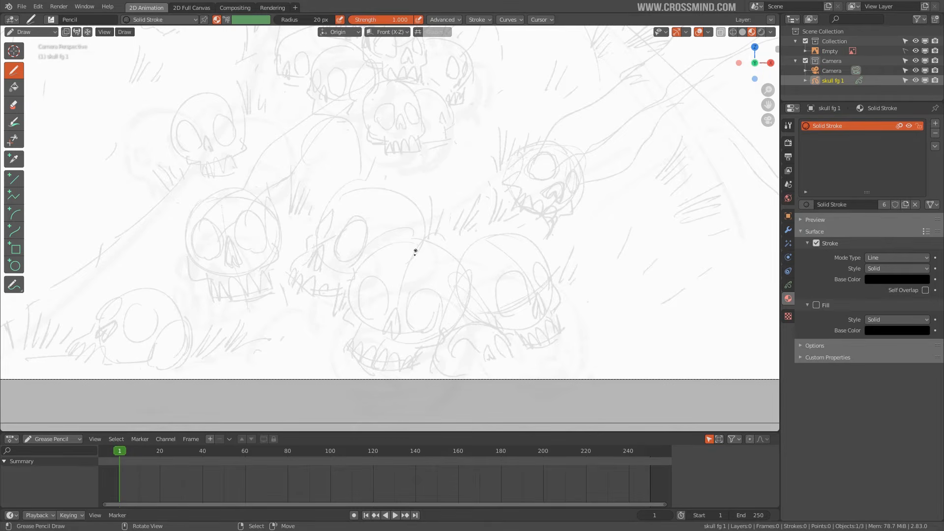
pyautogui.scroll(3, 415, 249)
pyautogui.keyDown('shift'); pyautogui.moveTo(415, 249); pyautogui.dragTo(373, 209, button='middle'); pyautogui.keyUp('shift')
pyautogui.keyDown('shift'); pyautogui.scroll(1, 485, 280); pyautogui.keyUp('shift')
pyautogui.scroll(1, 485, 280)
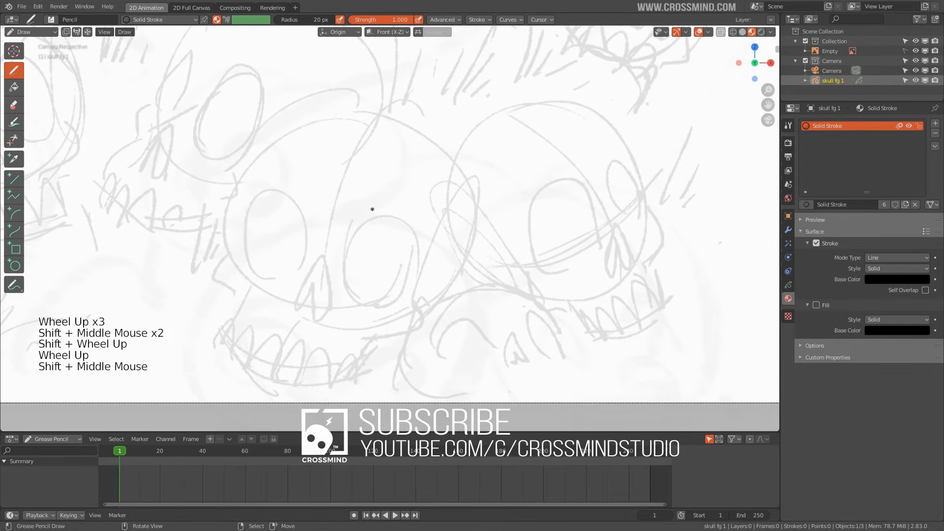
pyautogui.moveTo(321, 122); pyautogui.dragTo(217, 246)
pyautogui.moveTo(227, 183); pyautogui.dragTo(220, 279)
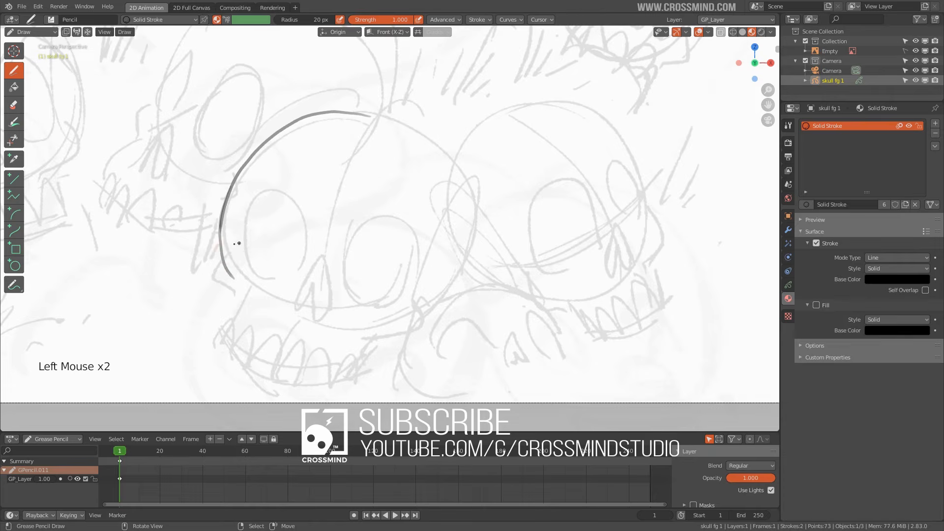
pyautogui.moveTo(224, 242); pyautogui.dragTo(243, 280)
pyautogui.moveTo(224, 253); pyautogui.dragTo(233, 304)
# Trace the front skull's row of upper teeth and complete its outline down the right side of the cranium and jaw
pyautogui.moveTo(212, 342); pyautogui.dragTo(231, 358)
pyautogui.moveTo(231, 324)
pyautogui.mouseDown()
pyautogui.moveTo(249, 363)
pyautogui.moveTo(283, 377)
pyautogui.mouseUp()
pyautogui.moveTo(285, 378); pyautogui.dragTo(315, 387)
pyautogui.moveTo(315, 387); pyautogui.dragTo(354, 393)
pyautogui.moveTo(356, 374); pyautogui.dragTo(388, 337)
pyautogui.hotkey('ctrl', 'z')
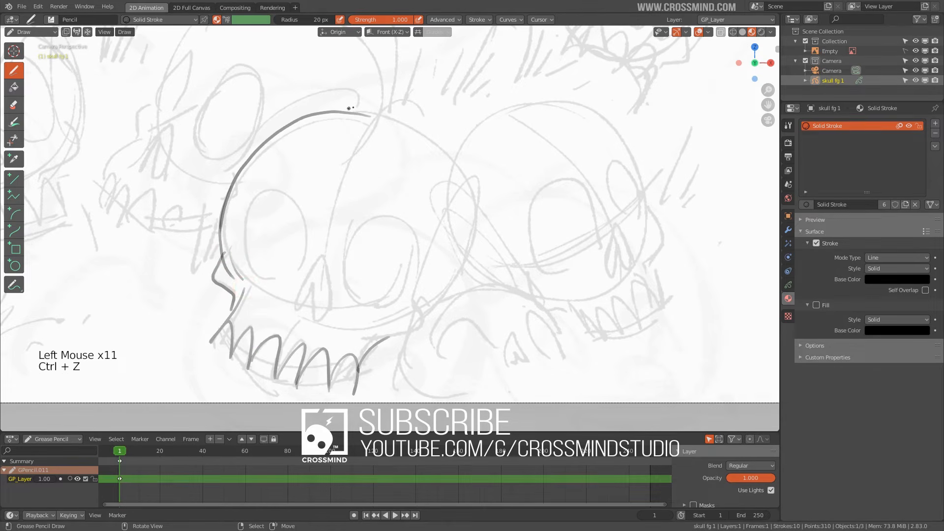
pyautogui.moveTo(366, 114)
pyautogui.mouseDown()
pyautogui.moveTo(462, 182)
pyautogui.moveTo(467, 277)
pyautogui.moveTo(412, 314)
pyautogui.moveTo(422, 315)
pyautogui.mouseUp()
pyautogui.moveTo(422, 317); pyautogui.dragTo(379, 354)
# Trace the front skull's nose cavity and both of its eye sockets
pyautogui.moveTo(322, 256); pyautogui.dragTo(315, 282)
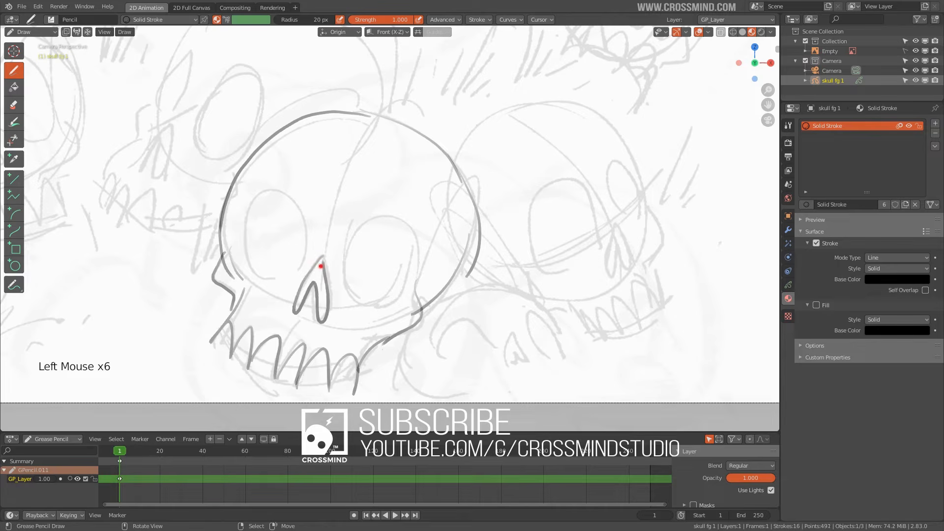
pyautogui.moveTo(268, 186); pyautogui.dragTo(274, 281)
pyautogui.moveTo(251, 202); pyautogui.dragTo(300, 273)
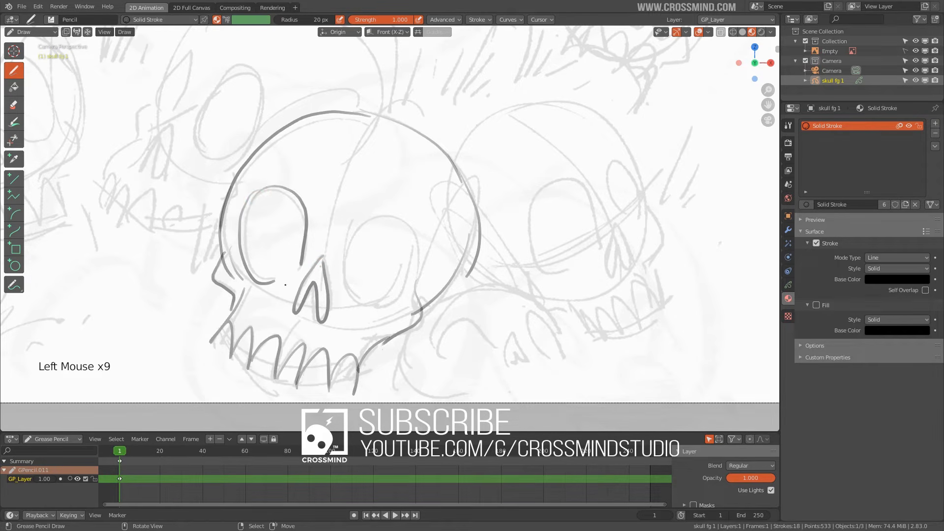
pyautogui.moveTo(384, 217); pyautogui.dragTo(355, 286)
pyautogui.moveTo(370, 225); pyautogui.dragTo(408, 301)
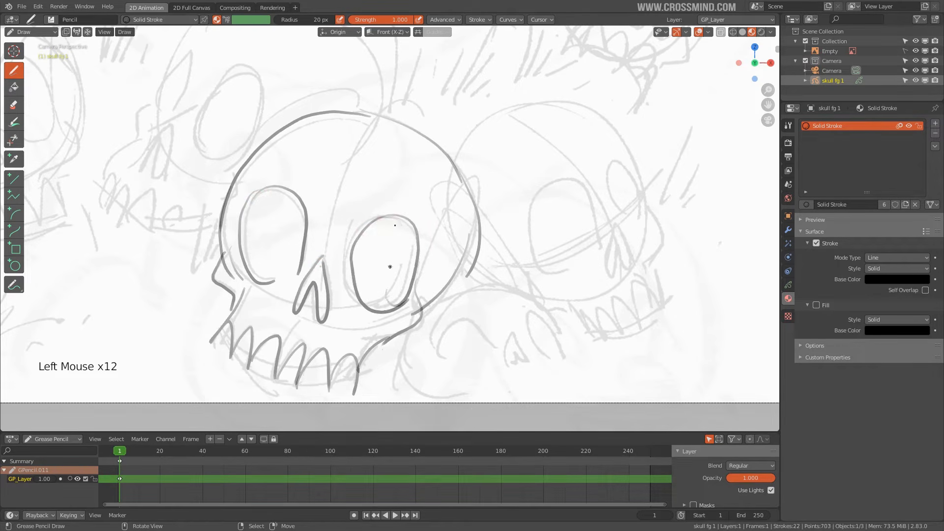
pyautogui.moveTo(280, 187); pyautogui.dragTo(300, 276)
# Trace the cranium, right cheekbone and teeth of the skull to the right of the front skull
pyautogui.moveTo(455, 187); pyautogui.dragTo(615, 107)
pyautogui.moveTo(610, 115); pyautogui.dragTo(645, 190)
pyautogui.moveTo(645, 197); pyautogui.dragTo(647, 261)
pyautogui.moveTo(637, 284); pyautogui.dragTo(665, 309)
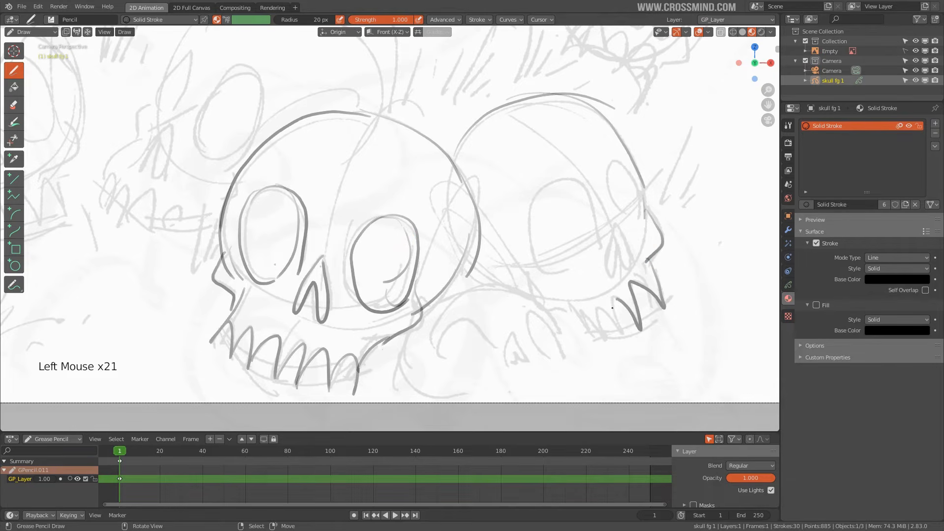
pyautogui.moveTo(591, 341); pyautogui.dragTo(578, 326)
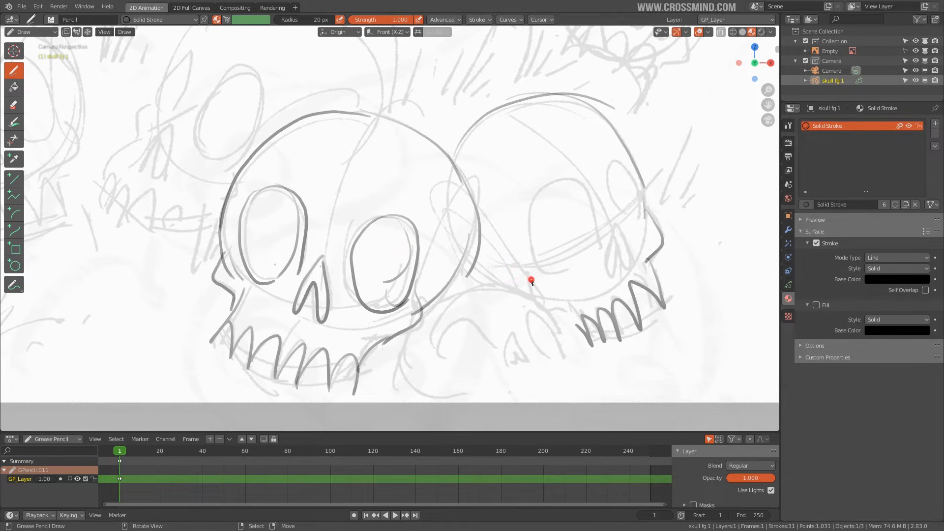
# Trace the right-hand skull's left cheek line and both of its eye sockets
pyautogui.moveTo(531, 270); pyautogui.dragTo(572, 310)
pyautogui.moveTo(553, 176)
pyautogui.mouseDown()
pyautogui.moveTo(581, 185)
pyautogui.moveTo(570, 283)
pyautogui.mouseUp()
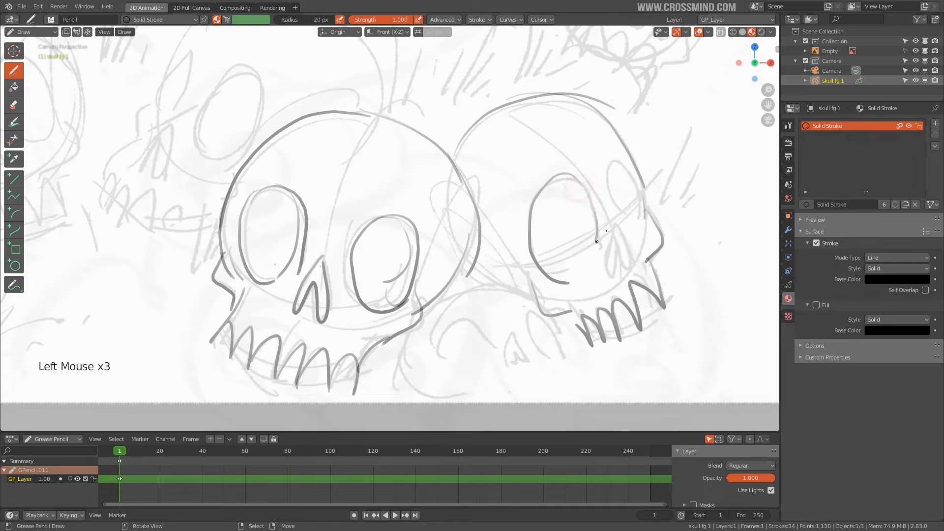
pyautogui.moveTo(604, 165); pyautogui.dragTo(623, 216)
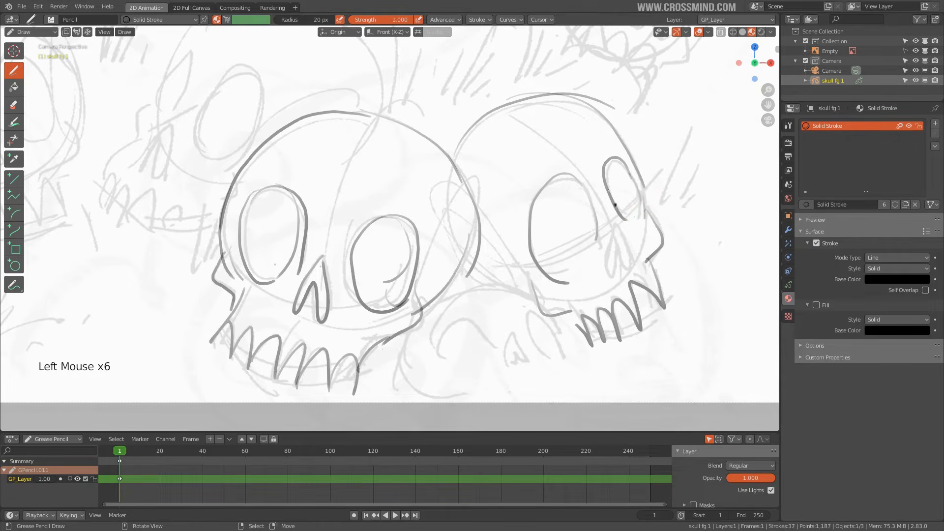
pyautogui.scroll(-1, 615, 204)
pyautogui.keyDown('shift'); pyautogui.moveTo(615, 205); pyautogui.dragTo(597, 220, button='middle'); pyautogui.keyUp('shift')
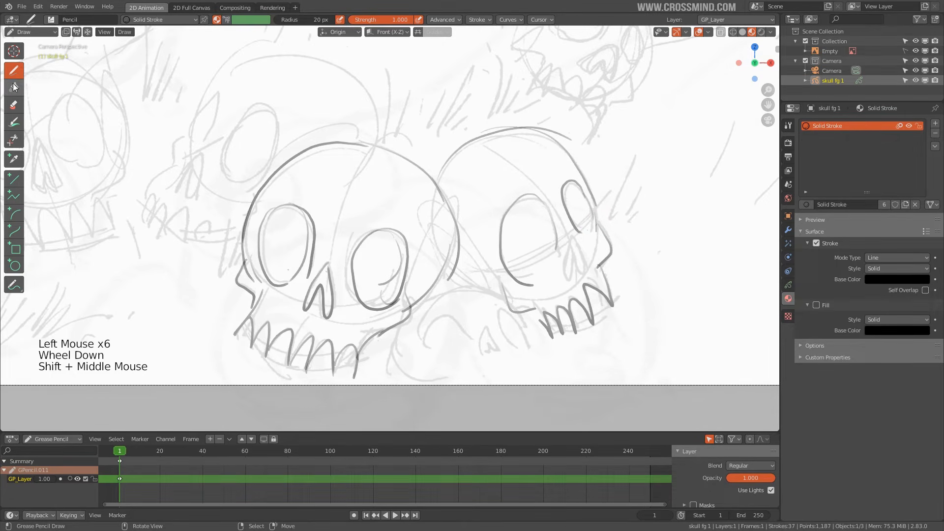
pyautogui.click(13, 230)
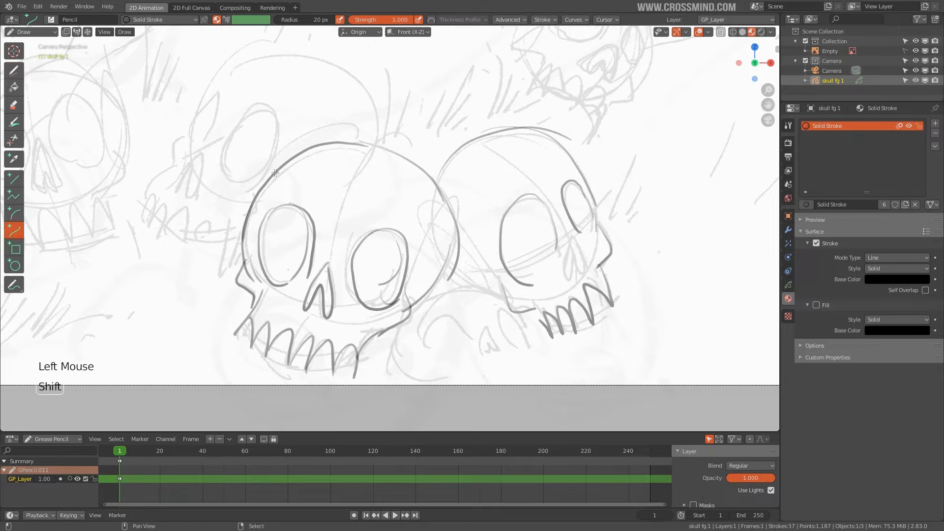
pyautogui.keyDown('shift'); pyautogui.moveTo(275, 173); pyautogui.dragTo(312, 194, button='middle'); pyautogui.keyUp('shift')
pyautogui.moveTo(255, 103)
pyautogui.mouseDown()
pyautogui.moveTo(386, 95)
pyautogui.moveTo(411, 126)
pyautogui.moveTo(379, 91)
pyautogui.moveTo(402, 67)
pyautogui.mouseUp()
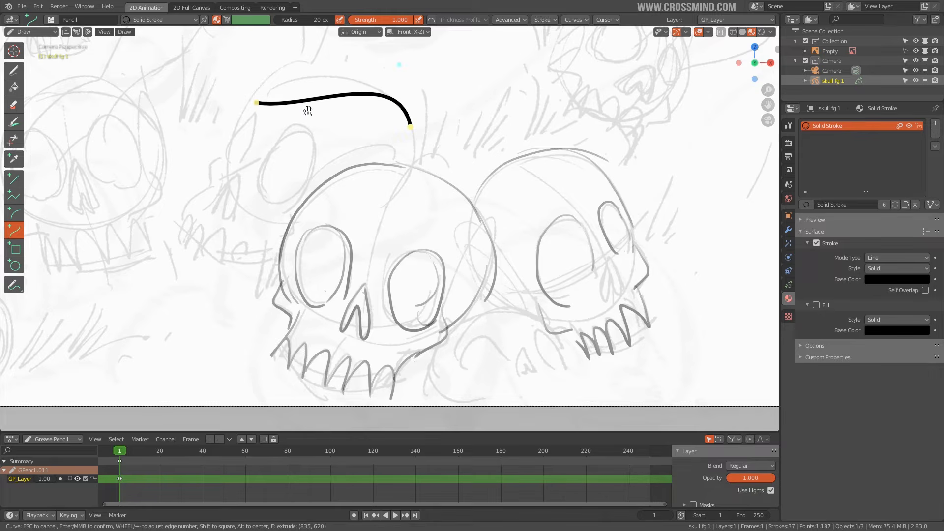
pyautogui.moveTo(308, 110)
pyautogui.mouseDown()
pyautogui.moveTo(300, 66)
pyautogui.moveTo(284, 60)
pyautogui.mouseUp()
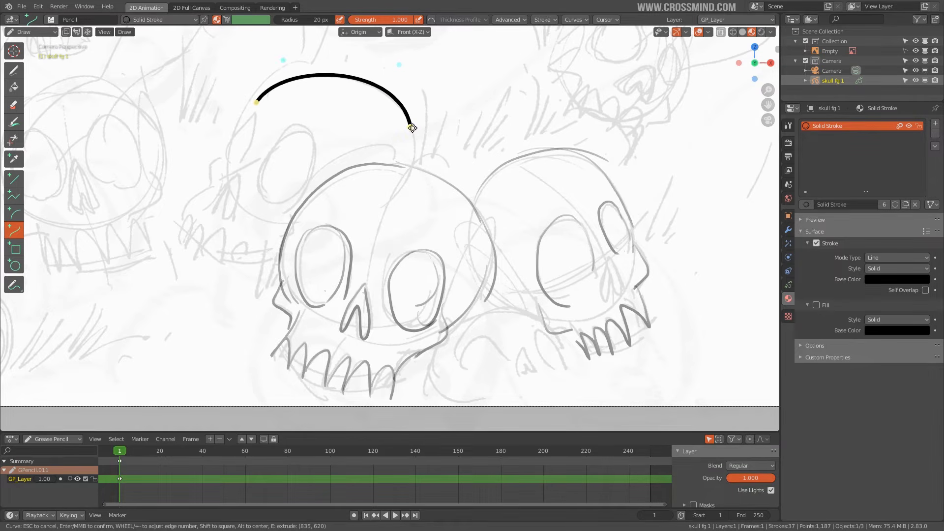
pyautogui.press('e')
pyautogui.moveTo(414, 140); pyautogui.dragTo(387, 209)
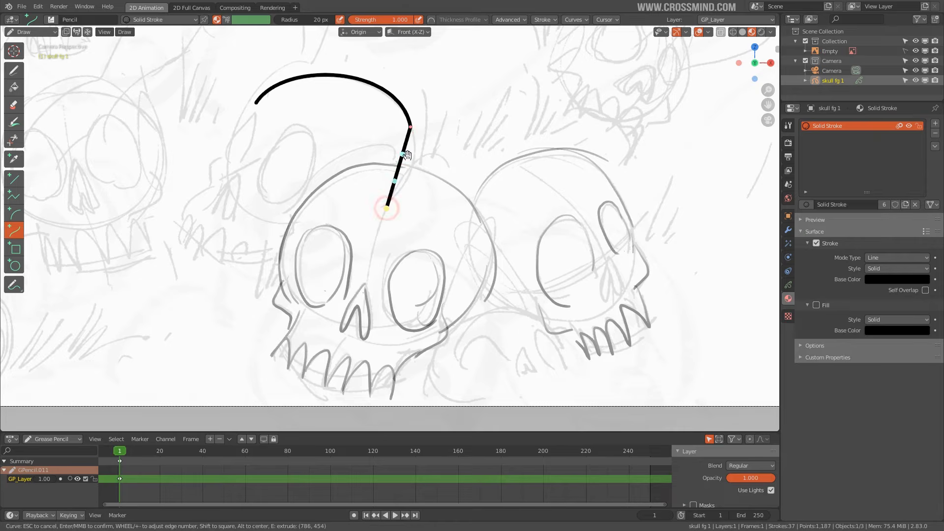
pyautogui.moveTo(422, 158); pyautogui.dragTo(412, 190)
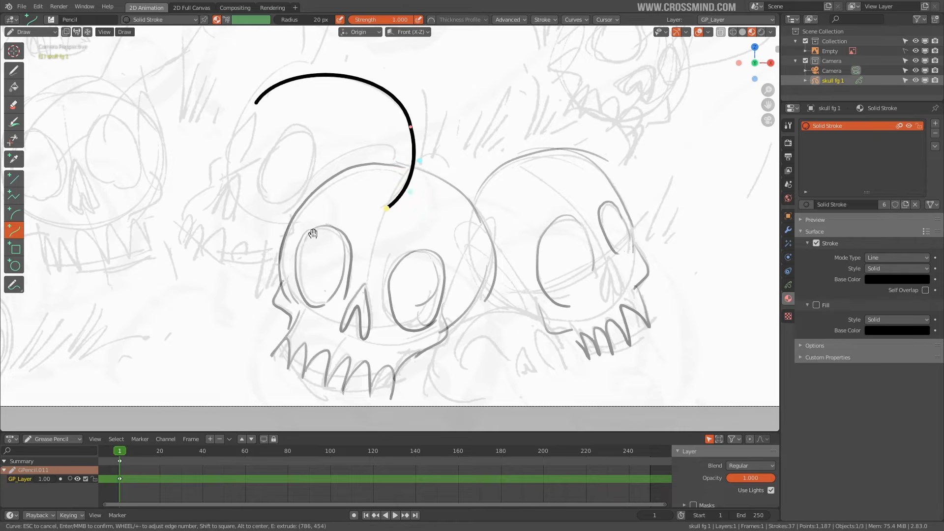
pyautogui.press('e')
pyautogui.moveTo(312, 233); pyautogui.dragTo(294, 246)
pyautogui.moveTo(354, 221); pyautogui.dragTo(353, 232)
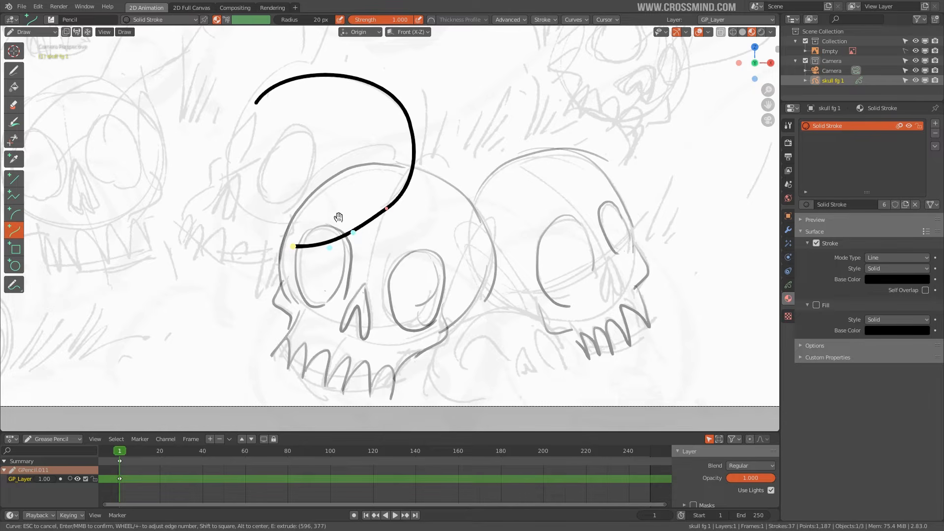
pyautogui.hotkey('ctrl', 'z')
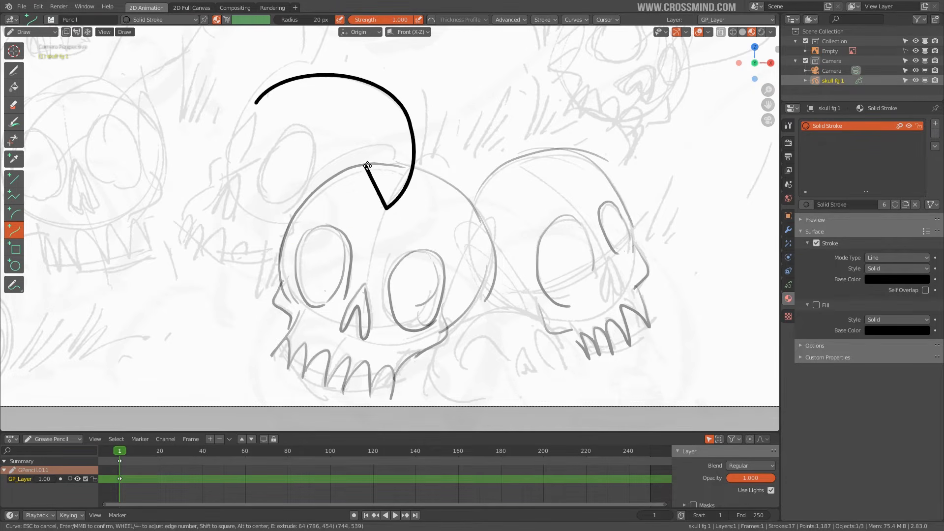
pyautogui.press('Escape')
pyautogui.hotkey('ctrl', 'z')
# Trace the tilted skull behind the front skull freehand, covering its face profile, teeth, nose, eye socket and cranium
pyautogui.moveTo(258, 143)
pyautogui.mouseDown()
pyautogui.moveTo(273, 128)
pyautogui.moveTo(266, 164)
pyautogui.mouseUp()
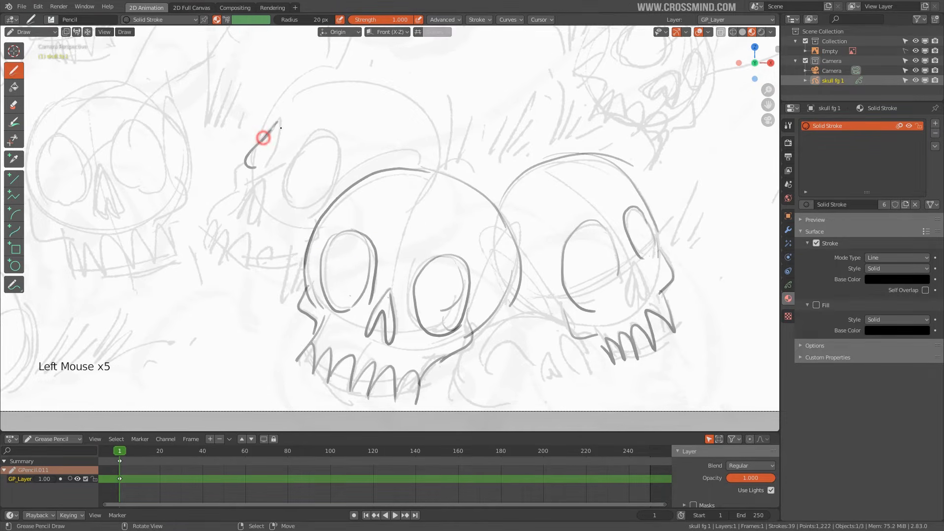
pyautogui.moveTo(238, 211)
pyautogui.mouseDown()
pyautogui.moveTo(256, 182)
pyautogui.moveTo(255, 262)
pyautogui.moveTo(285, 269)
pyautogui.mouseUp()
pyautogui.moveTo(291, 263); pyautogui.dragTo(298, 280)
pyautogui.hotkey('ctrl', 'z')
pyautogui.moveTo(329, 129)
pyautogui.mouseDown()
pyautogui.moveTo(300, 217)
pyautogui.moveTo(338, 148)
pyautogui.mouseUp()
pyautogui.moveTo(298, 96)
pyautogui.mouseDown()
pyautogui.moveTo(278, 117)
pyautogui.moveTo(329, 84)
pyautogui.moveTo(445, 160)
pyautogui.mouseUp()
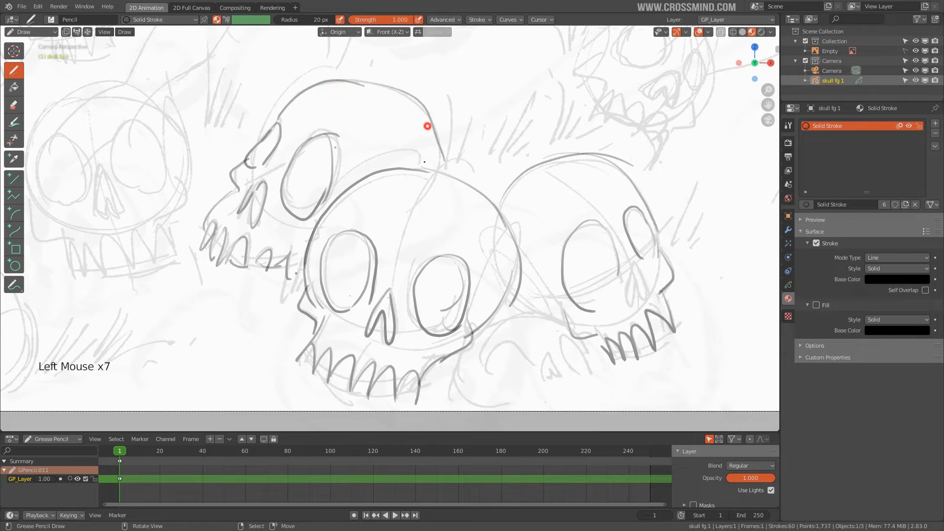
pyautogui.moveTo(428, 122); pyautogui.dragTo(414, 172)
# Look over the traced foreground skulls and the remaining sketched skulls farther back in the scene
pyautogui.scroll(-3, 415, 172)
pyautogui.moveTo(443, 164)
pyautogui.keyDown('shift'); pyautogui.mouseDown(button='middle')
pyautogui.moveTo(417, 220)
pyautogui.moveTo(492, 249)
pyautogui.moveTo(488, 296)
pyautogui.moveTo(468, 245)
pyautogui.moveTo(482, 181)
pyautogui.mouseUp(button='middle'); pyautogui.keyUp('shift')
pyautogui.scroll(-1, 418, 219)
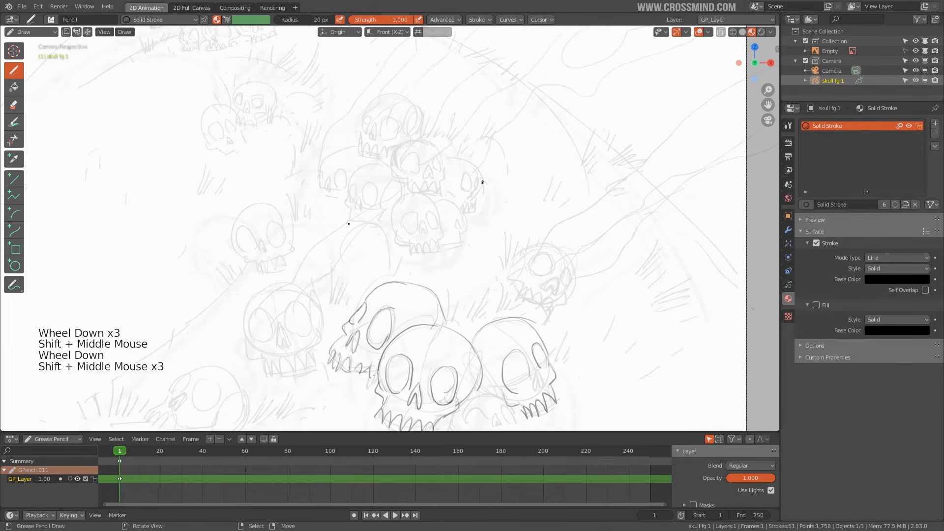
pyautogui.scroll(-1, 355, 192)
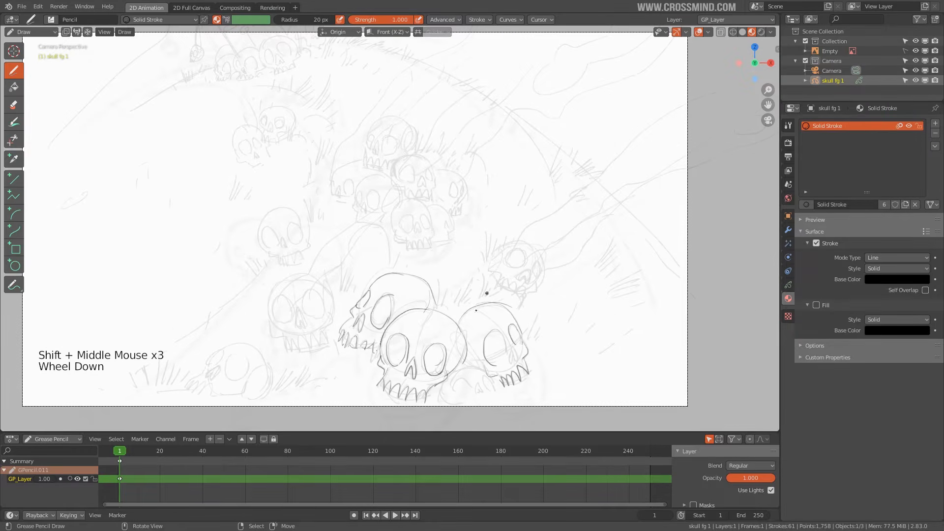
pyautogui.moveTo(483, 247)
pyautogui.keyDown('shift'); pyautogui.mouseDown(button='middle')
pyautogui.moveTo(495, 282)
pyautogui.moveTo(498, 211)
pyautogui.mouseUp(button='middle'); pyautogui.keyUp('shift')
pyautogui.scroll(2, 497, 211)
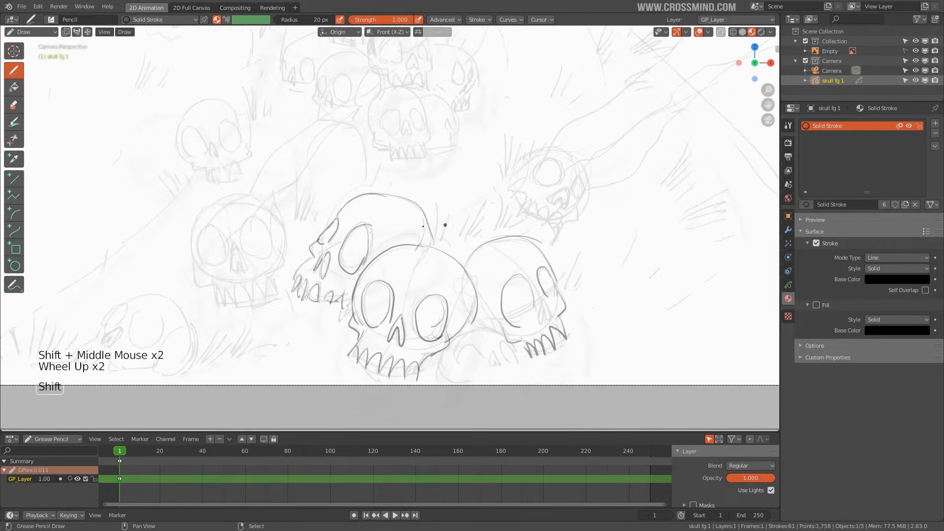
pyautogui.moveTo(443, 226)
pyautogui.keyDown('shift'); pyautogui.mouseDown(button='middle')
pyautogui.moveTo(491, 329)
pyautogui.moveTo(471, 317)
pyautogui.mouseUp(button='middle'); pyautogui.keyUp('shift')
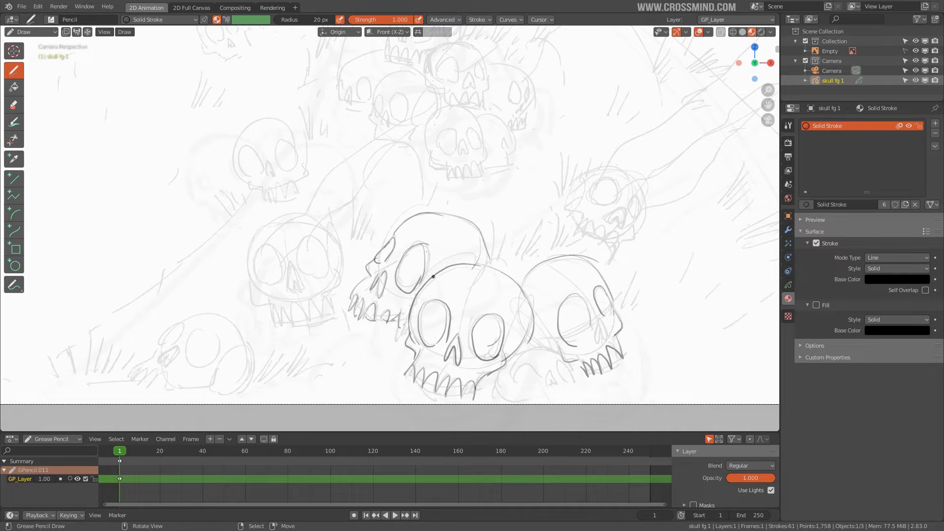
pyautogui.scroll(-1, 541, 311)
pyautogui.keyDown('shift'); pyautogui.moveTo(540, 311); pyautogui.dragTo(506, 320, button='middle'); pyautogui.keyUp('shift')
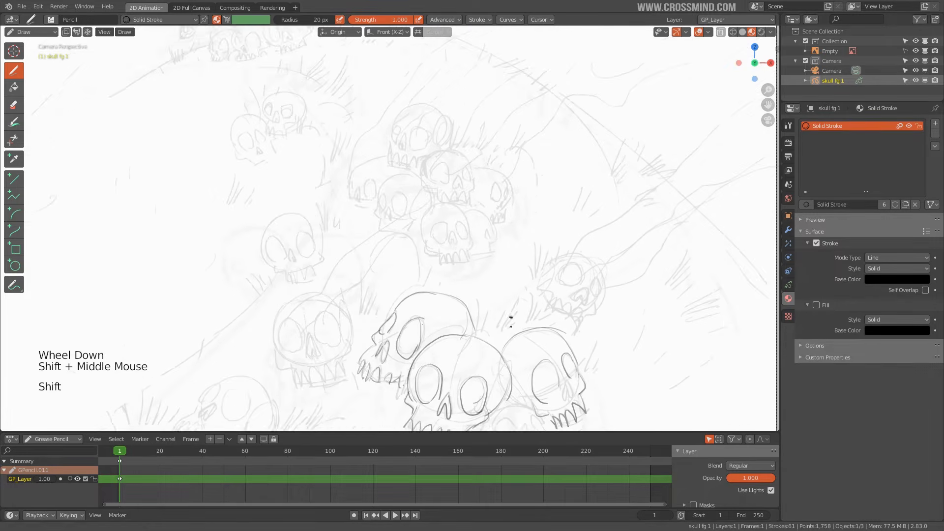
pyautogui.scroll(1, 428, 171)
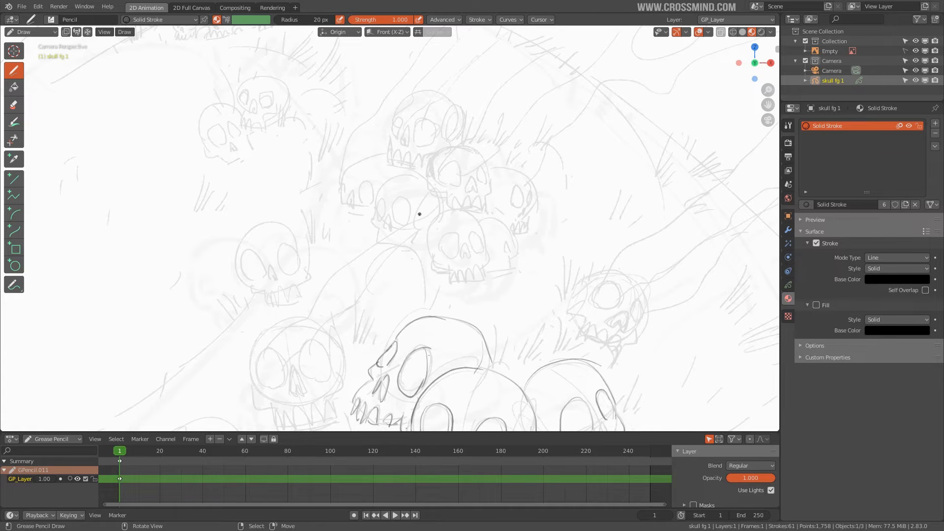
# Return to Object Mode, add a blank grease pencil object and rename it skull mg 1
pyautogui.hotkey('ctrl', 'Tab')
pyautogui.hotkey('shift', 'a')
pyautogui.moveTo(406, 230)
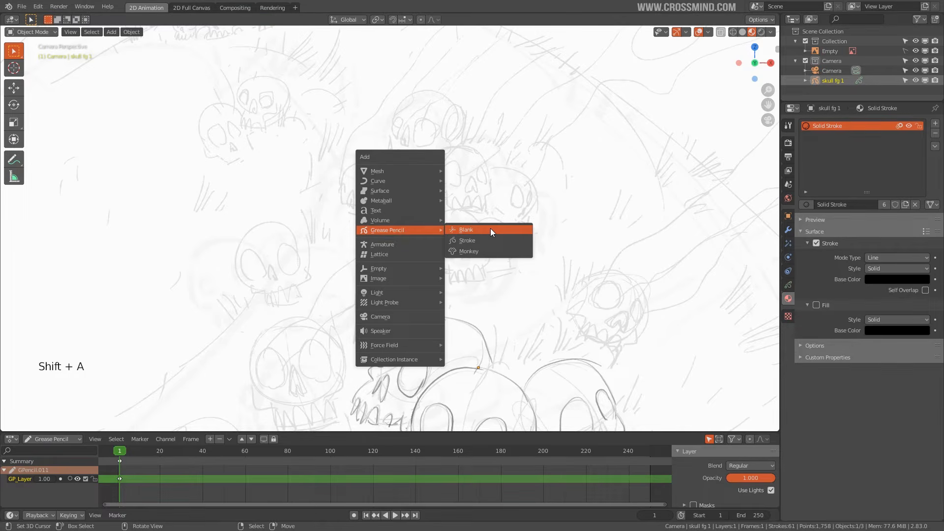
pyautogui.click(490, 228)
pyautogui.doubleClick(836, 80)
pyautogui.write('s')
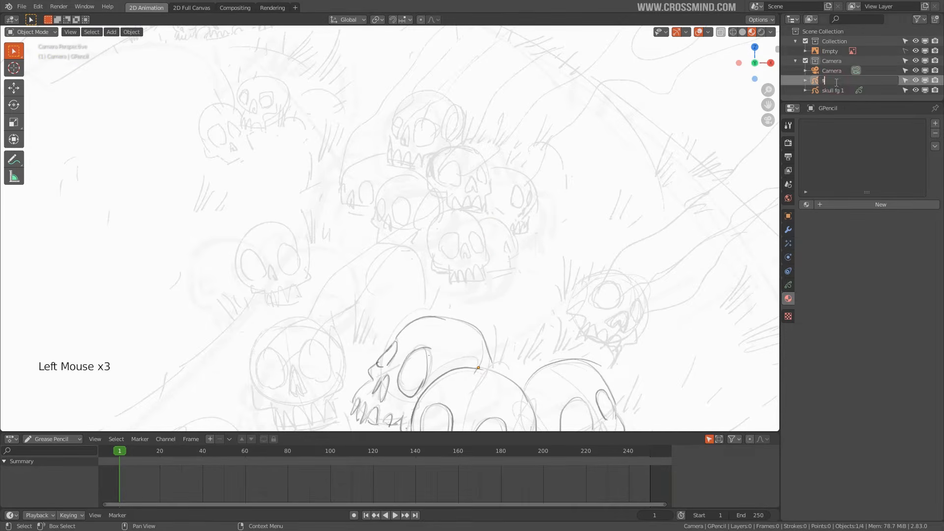
pyautogui.write('kull')
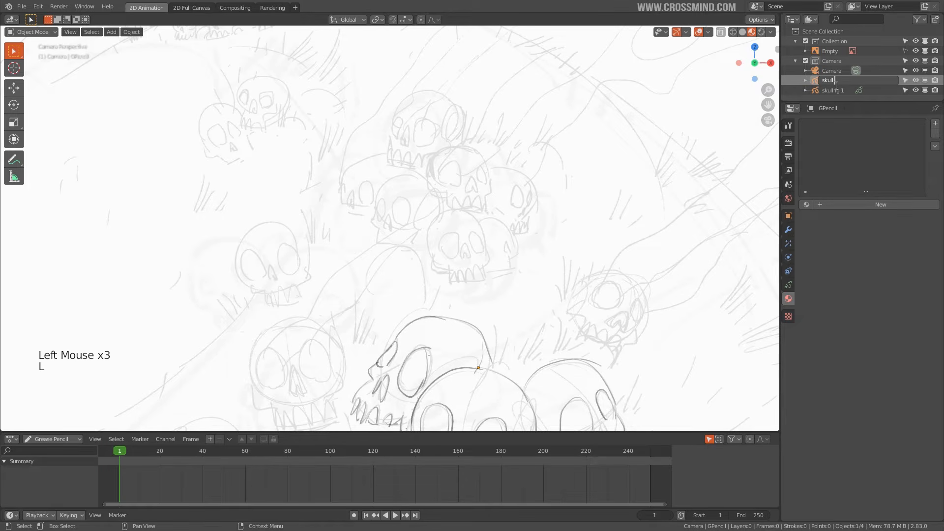
pyautogui.write(' m')
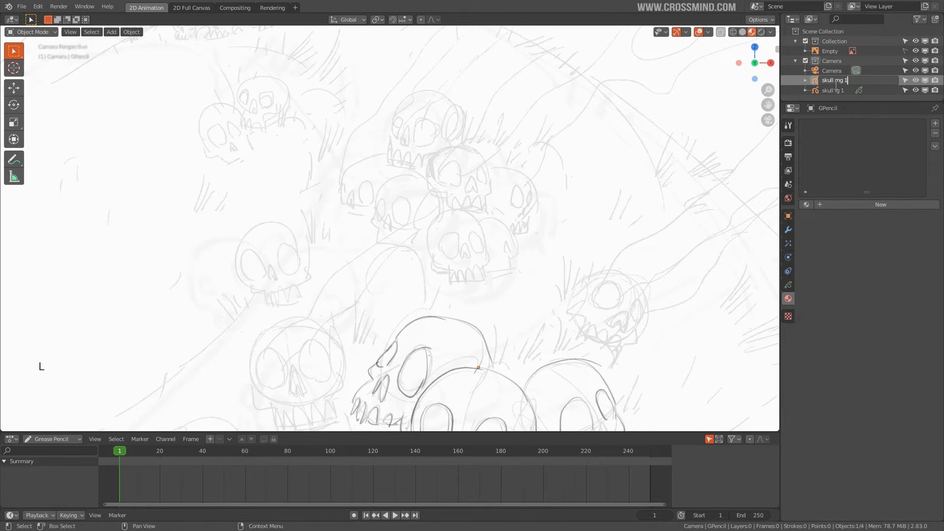
pyautogui.write('g 1')
pyautogui.press('Return')
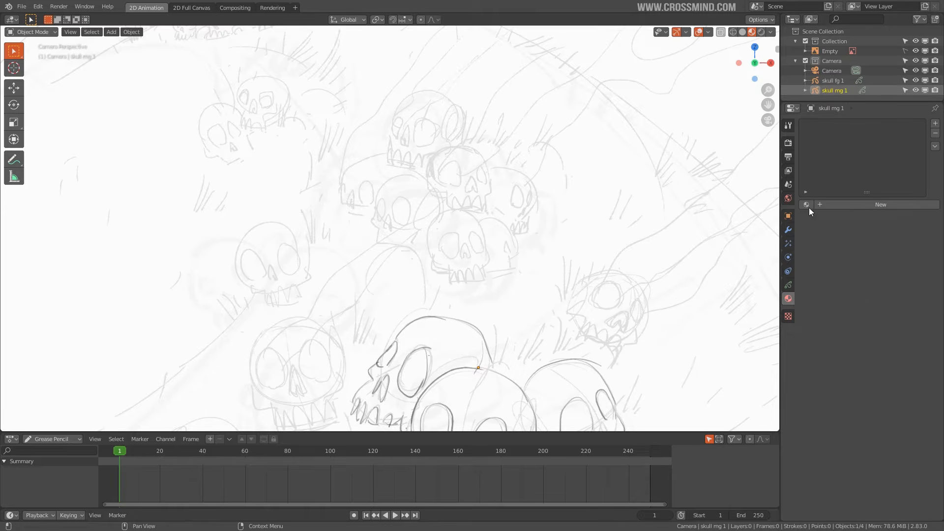
# Assign the existing Solid Stroke material to the skull mg 1 object and switch it to Draw mode
pyautogui.click(807, 204)
pyautogui.click(836, 245)
pyautogui.keyDown('shift'); pyautogui.scroll(1, 428, 226); pyautogui.keyUp('shift')
pyautogui.scroll(2, 417, 229)
pyautogui.moveTo(485, 222)
pyautogui.keyDown('shift'); pyautogui.mouseDown(button='middle')
pyautogui.moveTo(428, 226)
pyautogui.moveTo(445, 236)
pyautogui.mouseUp(button='middle'); pyautogui.keyUp('shift')
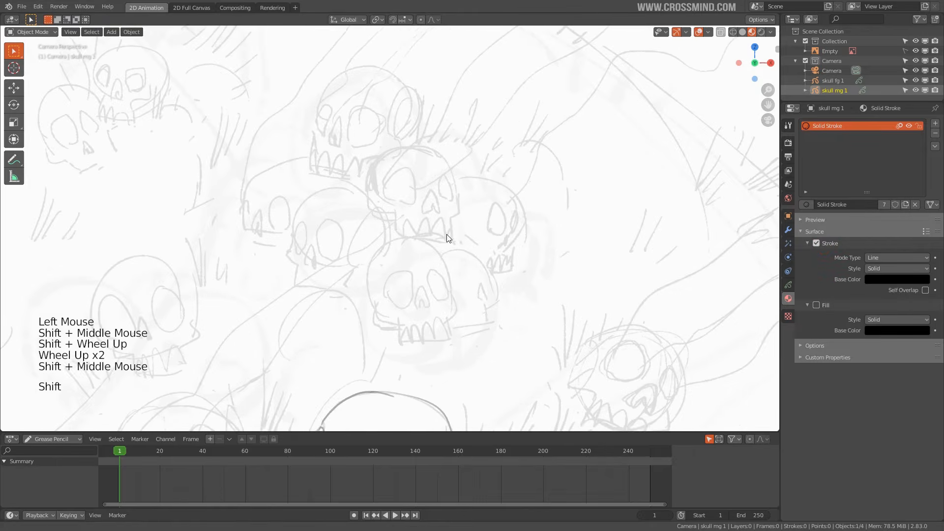
pyautogui.hotkey('ctrl', 'Tab')
# Trace the left cheek, jaw and teeth of the skull at the centre of the midground pile
pyautogui.keyDown('shift'); pyautogui.moveTo(445, 185); pyautogui.dragTo(448, 215, button='middle'); pyautogui.keyUp('shift')
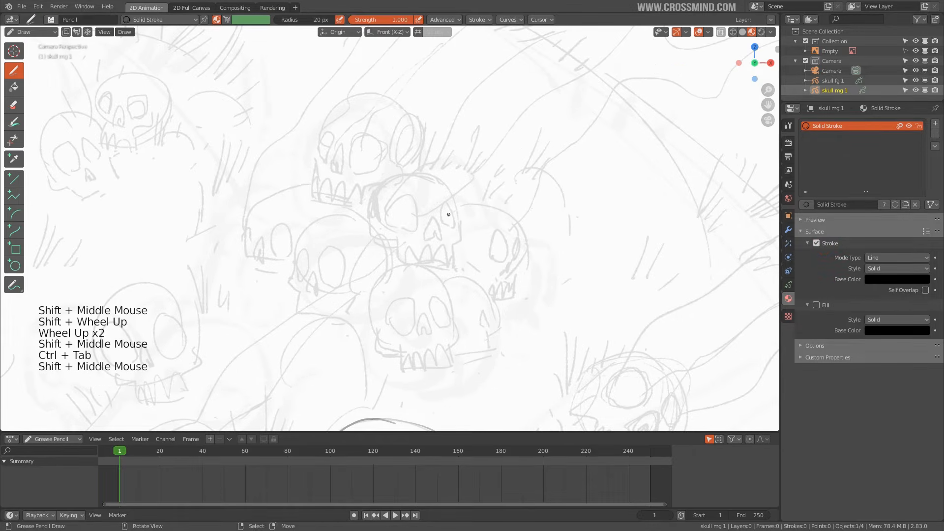
pyautogui.scroll(3, 380, 152)
pyautogui.keyDown('shift'); pyautogui.moveTo(380, 151); pyautogui.dragTo(422, 229, button='middle'); pyautogui.keyUp('shift')
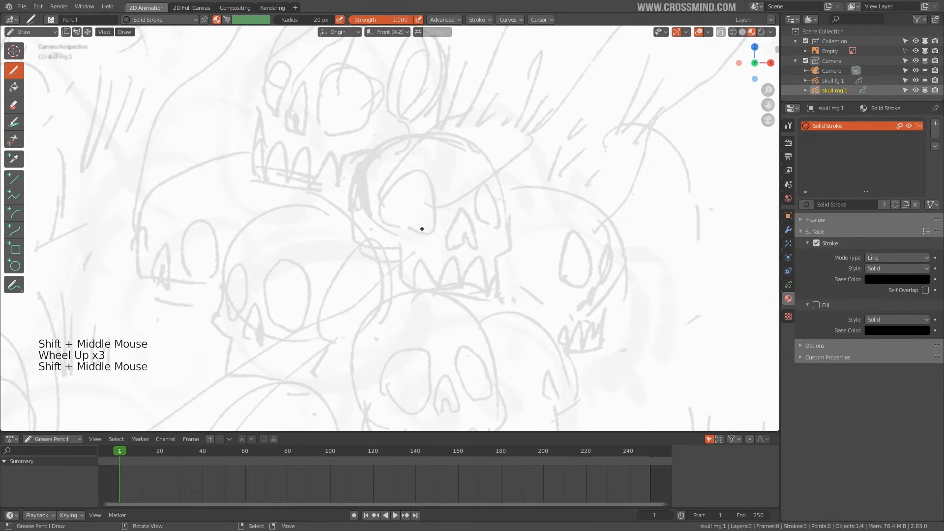
pyautogui.moveTo(365, 157); pyautogui.dragTo(355, 240)
pyautogui.moveTo(352, 202)
pyautogui.mouseDown()
pyautogui.moveTo(409, 294)
pyautogui.moveTo(490, 293)
pyautogui.mouseUp()
pyautogui.moveTo(497, 256); pyautogui.dragTo(499, 297)
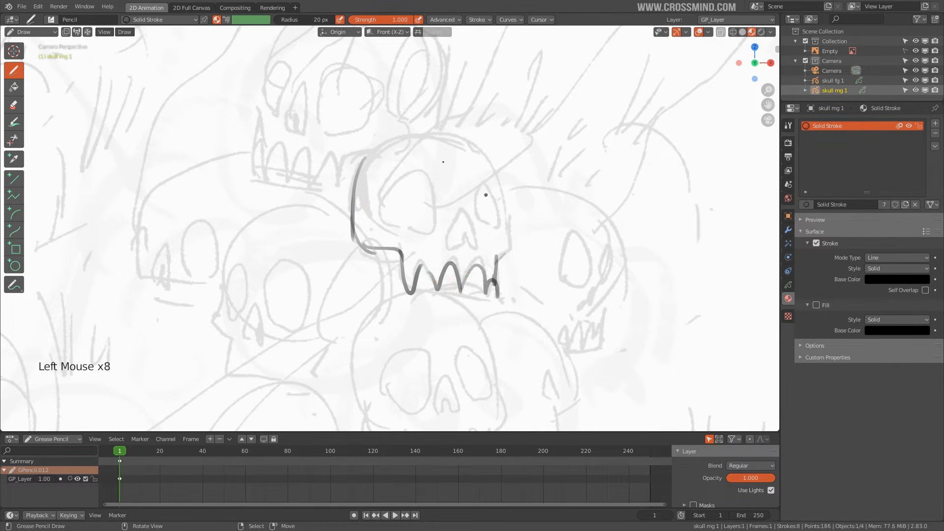
# Trace the central midground skull's cranium, both eye sockets and nose
pyautogui.moveTo(362, 160); pyautogui.dragTo(428, 129)
pyautogui.moveTo(428, 129)
pyautogui.mouseDown()
pyautogui.moveTo(475, 147)
pyautogui.moveTo(507, 241)
pyautogui.mouseUp()
pyautogui.moveTo(482, 186)
pyautogui.mouseDown()
pyautogui.moveTo(476, 192)
pyautogui.moveTo(498, 228)
pyautogui.mouseUp()
pyautogui.moveTo(416, 170)
pyautogui.mouseDown()
pyautogui.moveTo(423, 230)
pyautogui.moveTo(433, 231)
pyautogui.mouseUp()
pyautogui.moveTo(458, 216)
pyautogui.mouseDown()
pyautogui.moveTo(452, 232)
pyautogui.moveTo(478, 248)
pyautogui.mouseUp()
# Trace the pile's left-hand skull, covering its face profile, teeth, jaw, eye sockets, nose and cranium
pyautogui.moveTo(224, 274); pyautogui.dragTo(229, 334)
pyautogui.moveTo(226, 335)
pyautogui.mouseDown()
pyautogui.moveTo(225, 344)
pyautogui.moveTo(301, 385)
pyautogui.mouseUp()
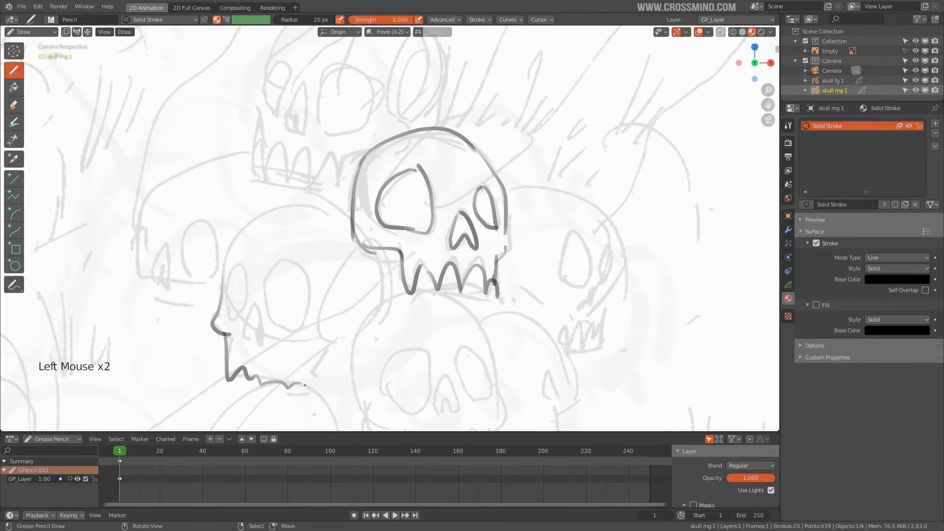
pyautogui.click(305, 386)
pyautogui.moveTo(381, 248)
pyautogui.mouseDown()
pyautogui.moveTo(322, 301)
pyautogui.moveTo(327, 341)
pyautogui.moveTo(311, 383)
pyautogui.mouseUp()
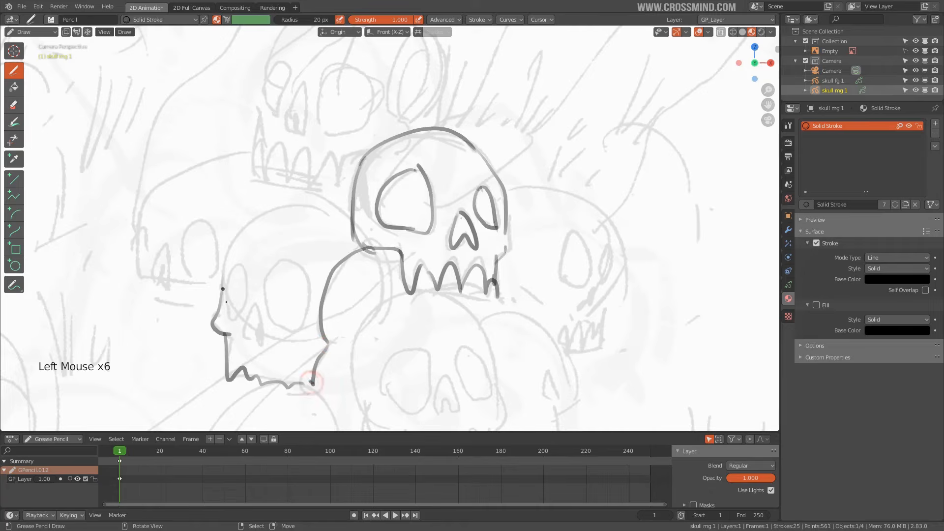
pyautogui.moveTo(231, 270)
pyautogui.mouseDown()
pyautogui.moveTo(226, 300)
pyautogui.moveTo(231, 270)
pyautogui.mouseUp()
pyautogui.moveTo(293, 260)
pyautogui.mouseDown()
pyautogui.moveTo(269, 308)
pyautogui.moveTo(276, 264)
pyautogui.mouseUp()
pyautogui.moveTo(253, 307); pyautogui.dragTo(254, 302)
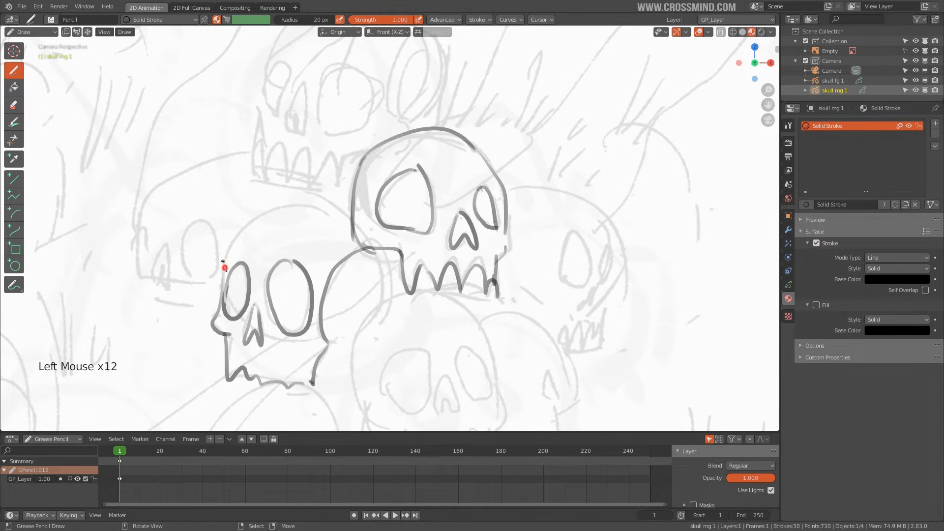
pyautogui.moveTo(224, 268)
pyautogui.mouseDown()
pyautogui.moveTo(302, 205)
pyautogui.moveTo(366, 235)
pyautogui.mouseUp()
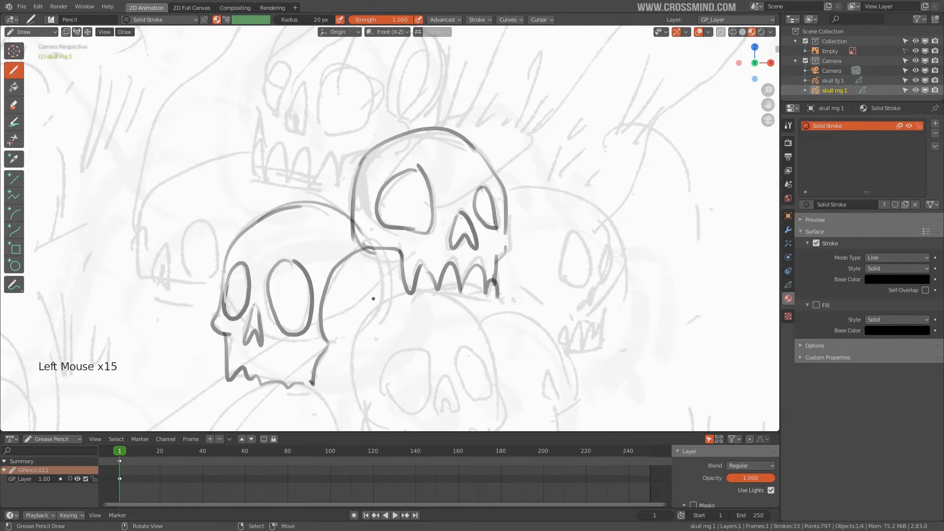
# Trace the lowest front skull of the midground pile with its outline, teeth, nose and both eye sockets
pyautogui.scroll(-1, 443, 271)
pyautogui.keyDown('shift'); pyautogui.moveTo(443, 271); pyautogui.dragTo(388, 156, button='middle'); pyautogui.keyUp('shift')
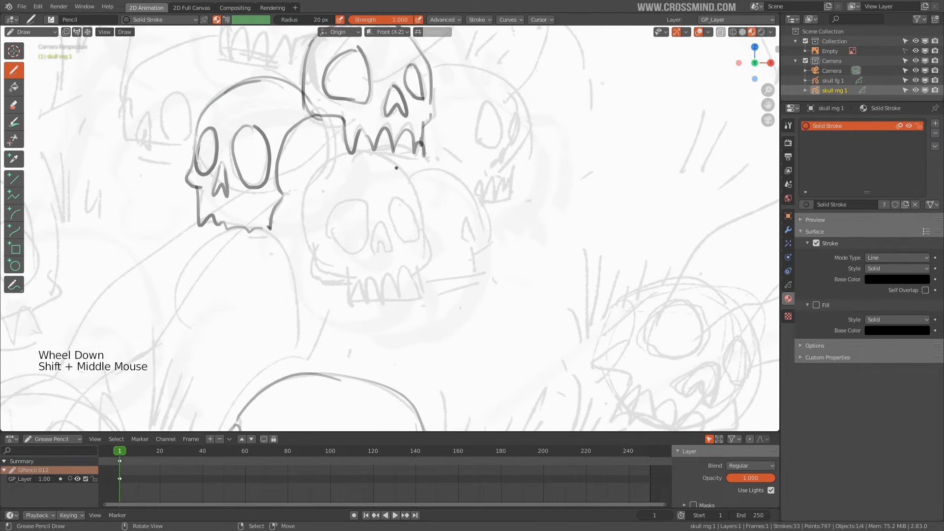
pyautogui.moveTo(297, 211)
pyautogui.mouseDown()
pyautogui.moveTo(356, 153)
pyautogui.moveTo(428, 255)
pyautogui.mouseUp()
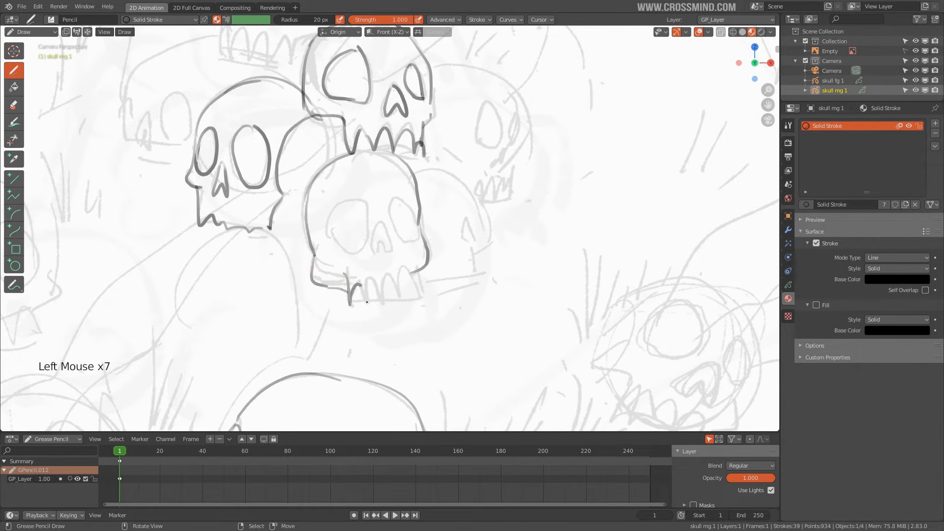
pyautogui.moveTo(367, 302); pyautogui.dragTo(388, 276)
pyautogui.moveTo(389, 295)
pyautogui.mouseDown()
pyautogui.moveTo(422, 285)
pyautogui.moveTo(423, 295)
pyautogui.mouseUp()
pyautogui.moveTo(386, 212); pyautogui.dragTo(374, 256)
pyautogui.moveTo(389, 216); pyautogui.dragTo(383, 246)
pyautogui.moveTo(354, 199); pyautogui.dragTo(345, 255)
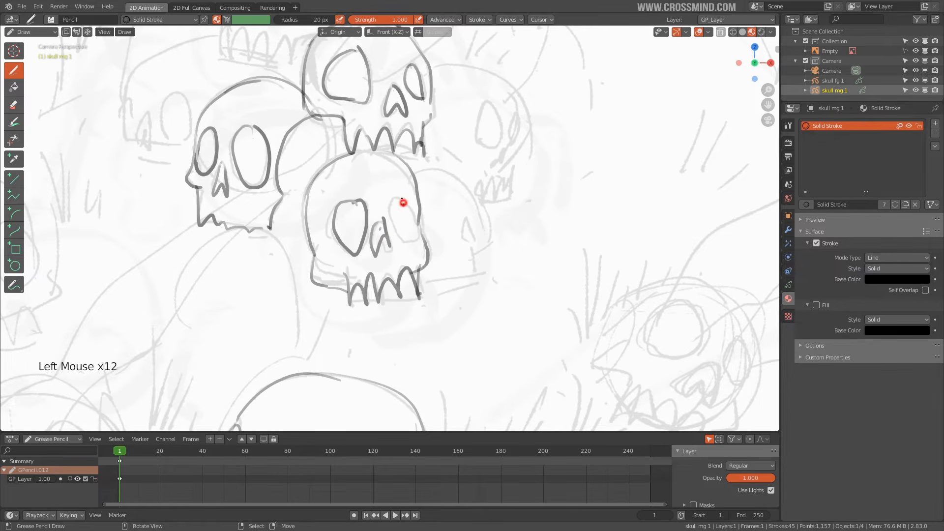
pyautogui.moveTo(404, 202); pyautogui.dragTo(402, 204)
# Trace the pile's right-hand skull, redoing its eye sockets, and the partly hidden skull behind the lowest one
pyautogui.keyDown('shift'); pyautogui.moveTo(493, 65); pyautogui.dragTo(485, 96, button='middle'); pyautogui.keyUp('shift')
pyautogui.moveTo(424, 101); pyautogui.dragTo(492, 113)
pyautogui.moveTo(489, 112); pyautogui.dragTo(520, 167)
pyautogui.moveTo(514, 162); pyautogui.dragTo(499, 219)
pyautogui.moveTo(499, 216); pyautogui.dragTo(465, 228)
pyautogui.moveTo(487, 143); pyautogui.dragTo(495, 155)
pyautogui.moveTo(484, 136); pyautogui.dragTo(482, 141)
pyautogui.hotkey('ctrl', 'z')
pyautogui.hotkey('ctrl', 'z')
pyautogui.hotkey('ctrl', 'z')
pyautogui.moveTo(500, 171); pyautogui.dragTo(509, 144)
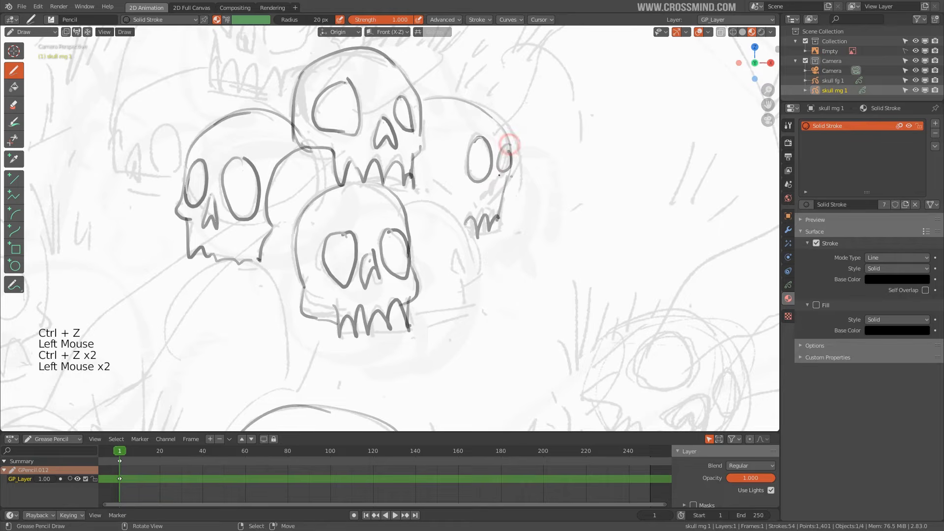
pyautogui.moveTo(411, 206)
pyautogui.mouseDown()
pyautogui.moveTo(474, 246)
pyautogui.moveTo(443, 307)
pyautogui.moveTo(458, 315)
pyautogui.mouseUp()
# Trace the skull at the top of the midground pile with its cranium, eye sockets, nose and teeth
pyautogui.scroll(-4, 449, 267)
pyautogui.keyDown('shift'); pyautogui.moveTo(449, 268); pyautogui.dragTo(442, 315, button='middle'); pyautogui.keyUp('shift')
pyautogui.scroll(2, 442, 315)
pyautogui.scroll(3, 367, 240)
pyautogui.moveTo(443, 315)
pyautogui.keyDown('shift'); pyautogui.mouseDown(button='middle')
pyautogui.moveTo(367, 240)
pyautogui.moveTo(374, 282)
pyautogui.mouseUp(button='middle'); pyautogui.keyUp('shift')
pyautogui.moveTo(248, 129)
pyautogui.mouseDown()
pyautogui.moveTo(401, 86)
pyautogui.moveTo(244, 173)
pyautogui.mouseUp()
pyautogui.moveTo(266, 148); pyautogui.dragTo(283, 150)
pyautogui.moveTo(327, 127); pyautogui.dragTo(322, 128)
pyautogui.moveTo(379, 163)
pyautogui.mouseDown()
pyautogui.moveTo(407, 95)
pyautogui.moveTo(389, 157)
pyautogui.mouseUp()
pyautogui.moveTo(235, 202); pyautogui.dragTo(322, 243)
# Return to Object Mode, add a blank grease pencil object and rename it side skulls
pyautogui.scroll(-6, 344, 231)
pyautogui.hotkey('ctrl', 'Tab')
pyautogui.keyDown('shift'); pyautogui.moveTo(373, 275); pyautogui.dragTo(383, 147, button='middle'); pyautogui.keyUp('shift')
pyautogui.scroll(-2, 384, 148)
pyautogui.keyDown('shift'); pyautogui.moveTo(384, 148); pyautogui.dragTo(403, 206, button='middle'); pyautogui.keyUp('shift')
pyautogui.scroll(2, 404, 207)
pyautogui.hotkey('shift', 'a')
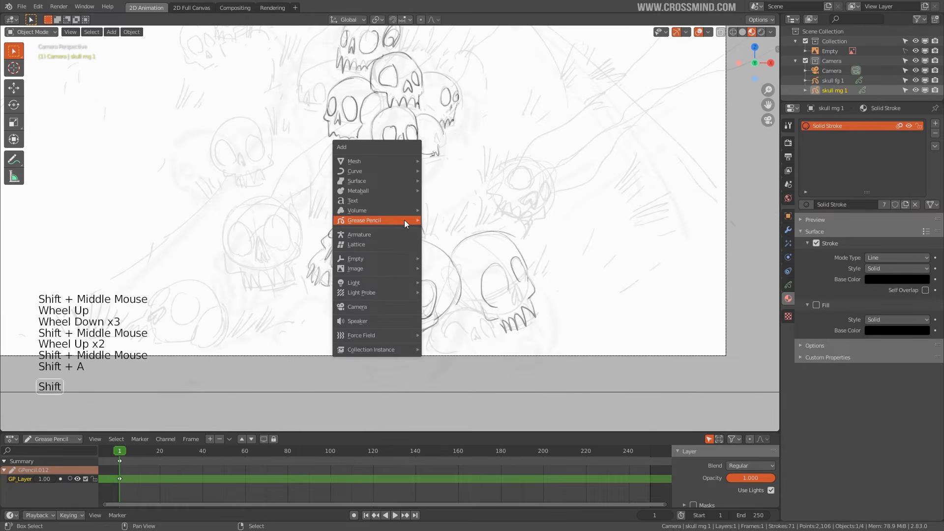
pyautogui.moveTo(405, 220)
pyautogui.click(445, 217)
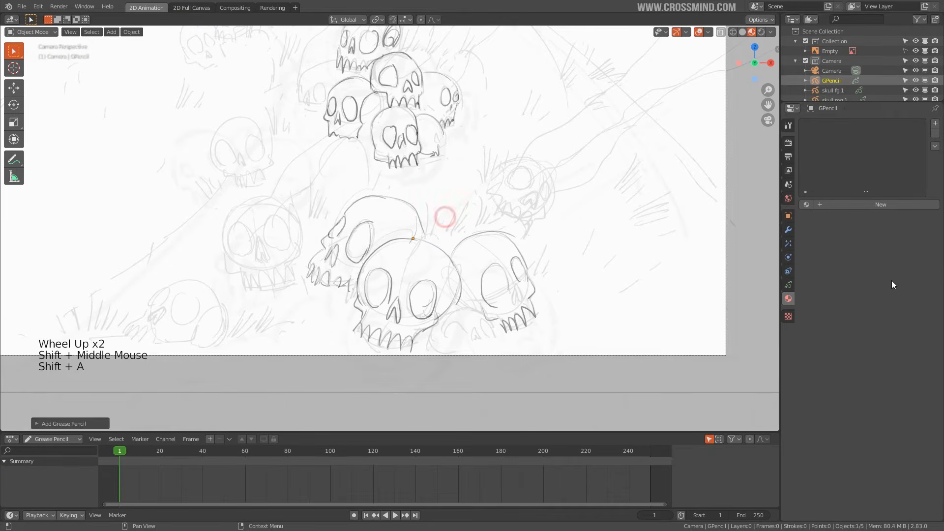
pyautogui.doubleClick(819, 77)
pyautogui.write('side')
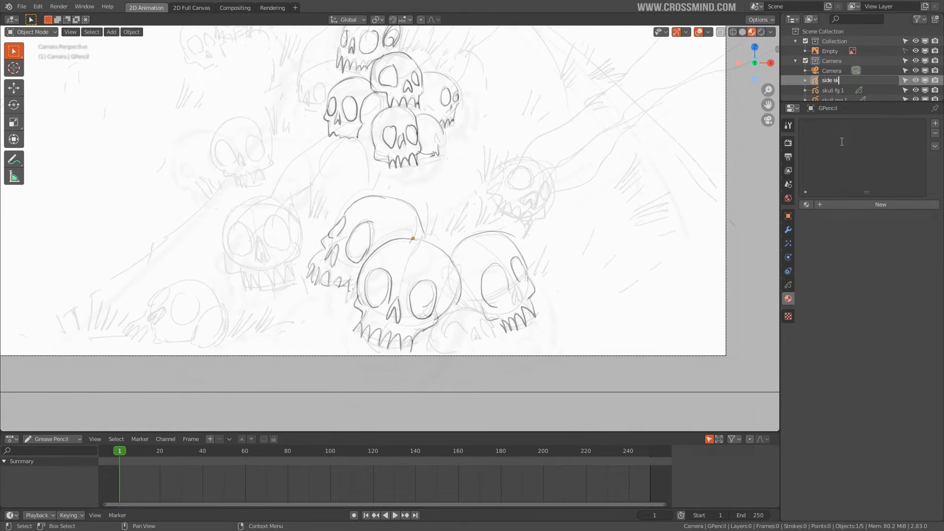
pyautogui.write('skulls')
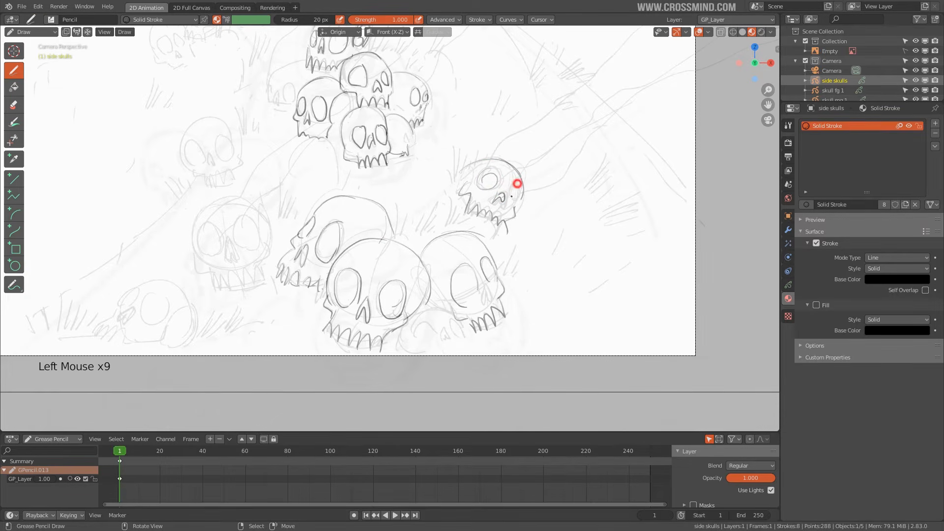
# Trace the tilted single skull to the right of the pile in the side skulls object
pyautogui.moveTo(487, 195); pyautogui.dragTo(492, 183)
pyautogui.click(183, 147)
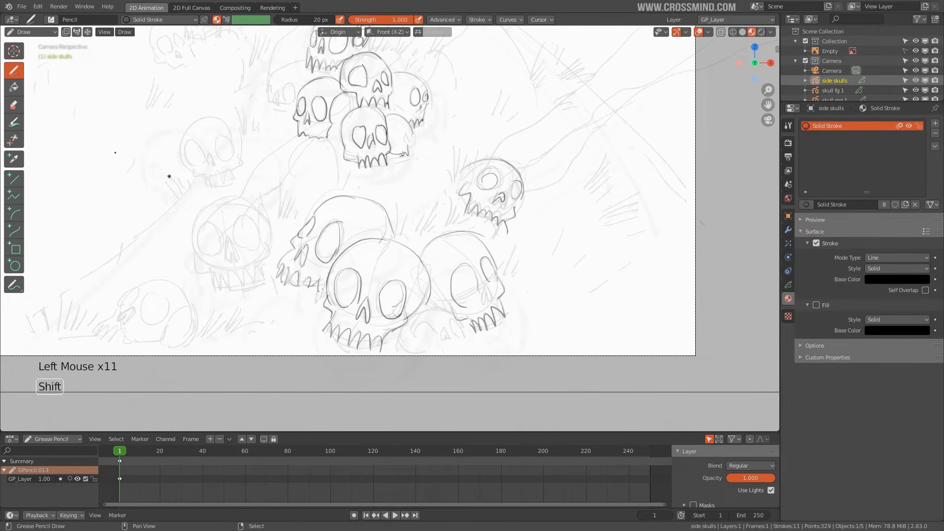
# Return to Object Mode and add another blank grease pencil object for the bottle
pyautogui.moveTo(140, 161)
pyautogui.keyDown('shift'); pyautogui.mouseDown(button='middle')
pyautogui.moveTo(291, 289)
pyautogui.moveTo(354, 253)
pyautogui.mouseUp(button='middle'); pyautogui.keyUp('shift')
pyautogui.hotkey('ctrl', 'Tab')
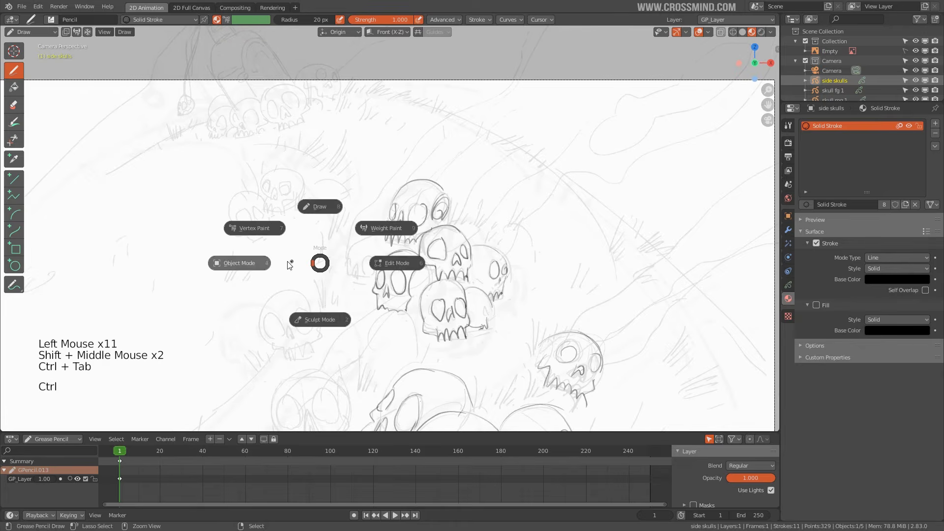
pyautogui.hotkey('shift', 'a')
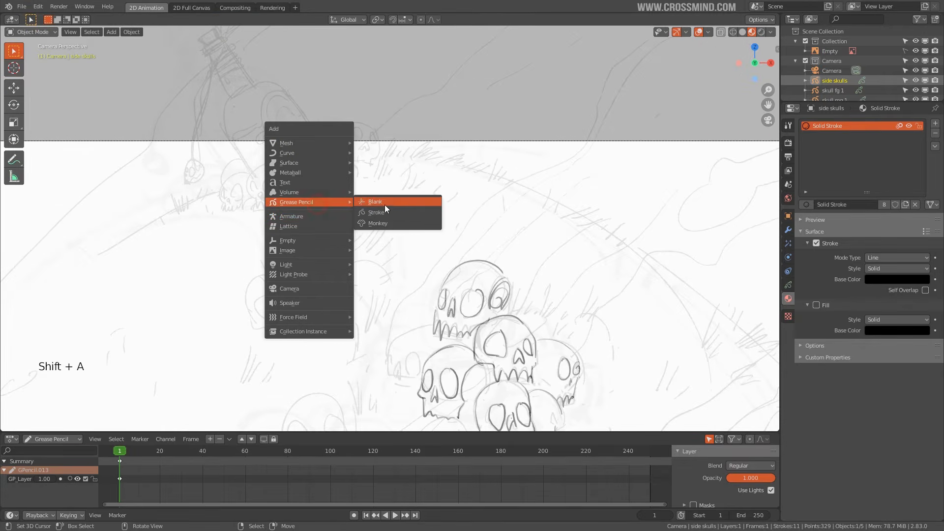
pyautogui.click(383, 206)
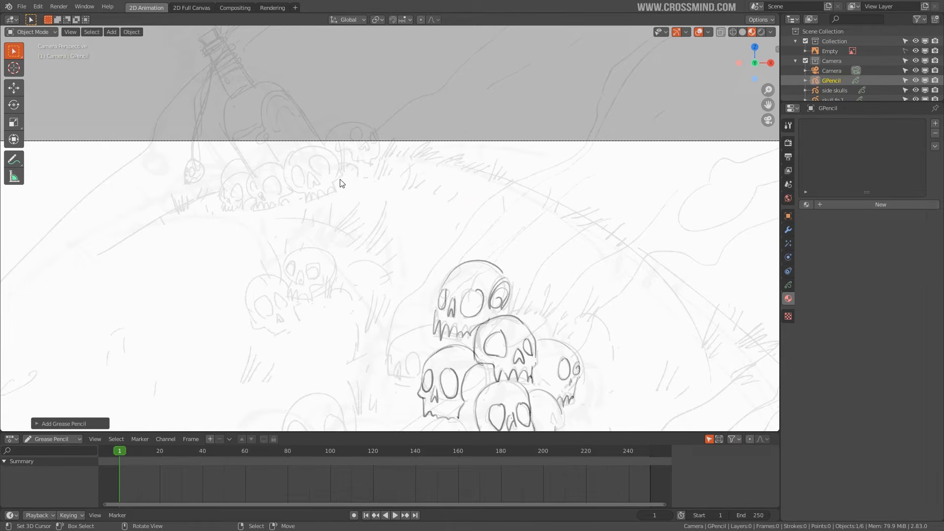
# Switch to the front view, enter Draw mode and give the new object the Solid Stroke material
pyautogui.press('KP_1')
pyautogui.keyDown('shift'); pyautogui.scroll(1, 309, 153); pyautogui.keyUp('shift')
pyautogui.keyDown('shift'); pyautogui.moveTo(309, 154); pyautogui.dragTo(340, 207, button='middle'); pyautogui.keyUp('shift')
pyautogui.keyDown('shift'); pyautogui.scroll(1, 340, 207); pyautogui.keyUp('shift')
pyautogui.scroll(4, 339, 206)
pyautogui.keyDown('shift'); pyautogui.moveTo(339, 207); pyautogui.dragTo(366, 253, button='middle'); pyautogui.keyUp('shift')
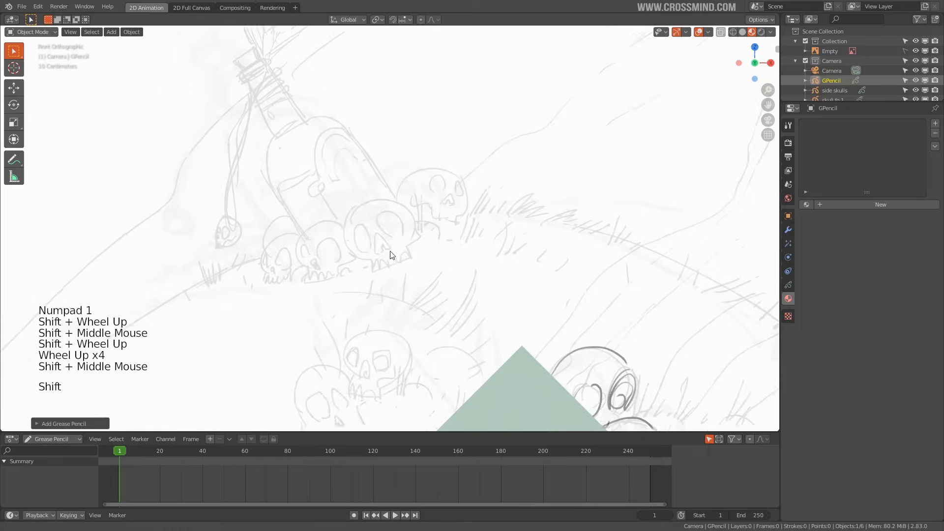
pyautogui.hotkey('ctrl', 'Tab')
pyautogui.scroll(2, 356, 206)
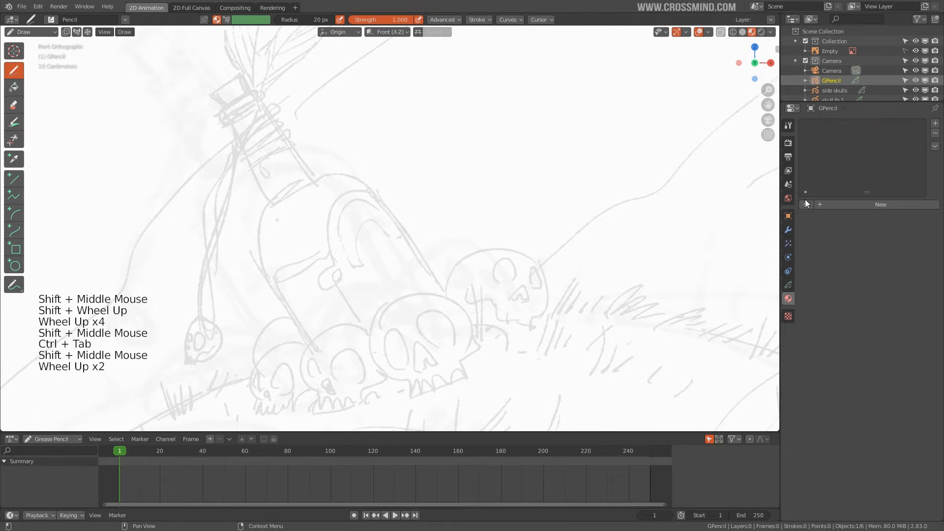
pyautogui.click(807, 203)
pyautogui.click(831, 221)
# Trace the bottle's cork and neck with the cord wrapped around it
pyautogui.keyDown('shift'); pyautogui.moveTo(344, 170); pyautogui.dragTo(344, 207, button='middle'); pyautogui.keyUp('shift')
pyautogui.keyDown('shift'); pyautogui.scroll(1, 344, 207); pyautogui.keyUp('shift')
pyautogui.scroll(1, 344, 206)
pyautogui.moveTo(209, 145); pyautogui.dragTo(220, 156)
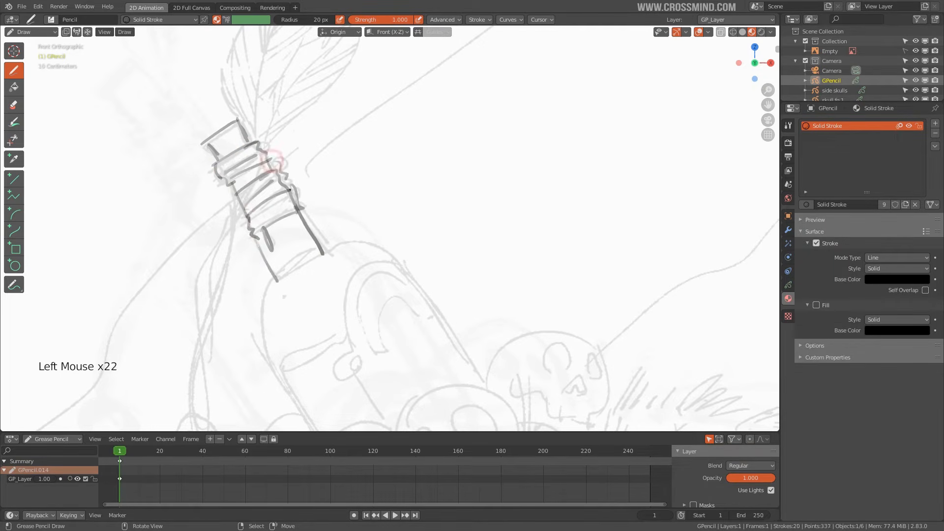
pyautogui.moveTo(234, 191); pyautogui.dragTo(258, 249)
# Trace the bottle's shoulders, both sides of its body and the design on its front
pyautogui.scroll(-1, 310, 259)
pyautogui.keyDown('shift'); pyautogui.moveTo(310, 259); pyautogui.dragTo(325, 164, button='middle'); pyautogui.keyUp('shift')
pyautogui.moveTo(305, 172); pyautogui.dragTo(296, 221)
pyautogui.moveTo(296, 221); pyautogui.dragTo(343, 312)
pyautogui.moveTo(353, 147); pyautogui.dragTo(484, 266)
# Trace the quill and barbs of the feather sticking up behind the bottle's neck
pyautogui.scroll(-1, 406, 261)
pyautogui.keyDown('shift'); pyautogui.moveTo(406, 261); pyautogui.dragTo(377, 245, button='middle'); pyautogui.keyUp('shift')
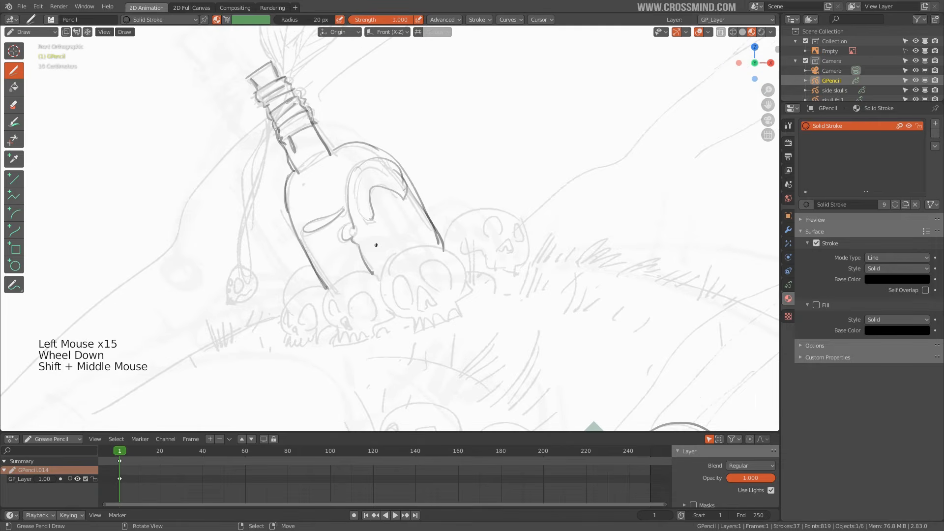
pyautogui.keyDown('shift'); pyautogui.scroll(-1, 313, 105); pyautogui.keyUp('shift')
pyautogui.keyDown('shift'); pyautogui.moveTo(313, 104); pyautogui.dragTo(340, 219, button='middle'); pyautogui.keyUp('shift')
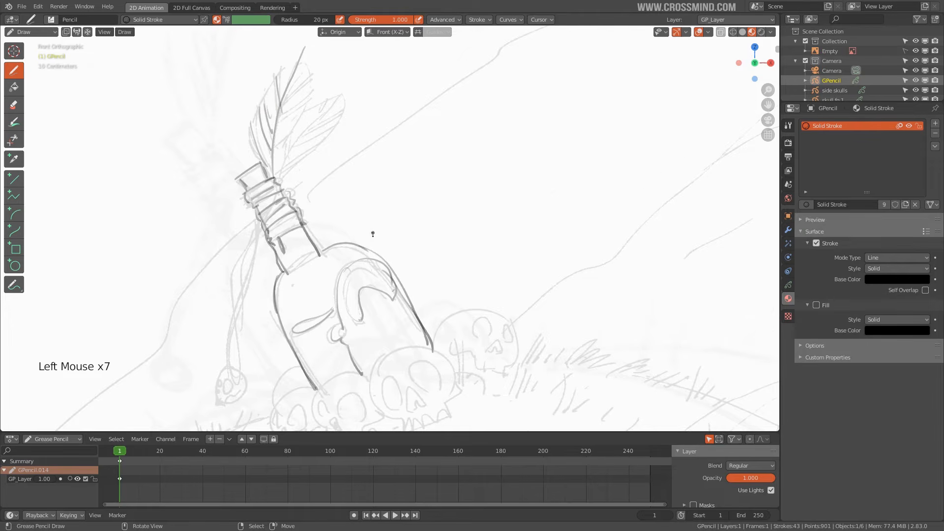
# Hide the Empty holding the reference sketch and return to Object Mode
pyautogui.scroll(-6, 373, 235)
pyautogui.keyDown('shift'); pyautogui.moveTo(373, 234); pyautogui.dragTo(483, 263, button='middle'); pyautogui.keyUp('shift')
pyautogui.scroll(-1, 439, 232)
pyautogui.moveTo(483, 262)
pyautogui.mouseDown(button='middle')
pyautogui.moveTo(511, 248)
pyautogui.moveTo(483, 229)
pyautogui.moveTo(444, 259)
pyautogui.moveTo(482, 265)
pyautogui.mouseUp(button='middle')
pyautogui.scroll(1, 859, 81)
pyautogui.click(915, 51)
pyautogui.hotkey('ctrl', 'Tab')
# Turn on the Outline Selected overlay and select the side skulls object
pyautogui.rightClick(394, 240)
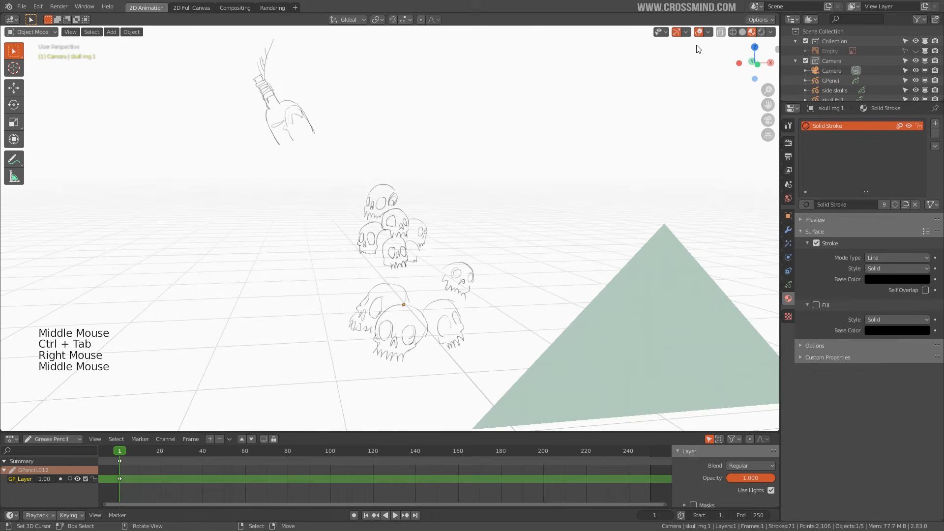
pyautogui.click(709, 32)
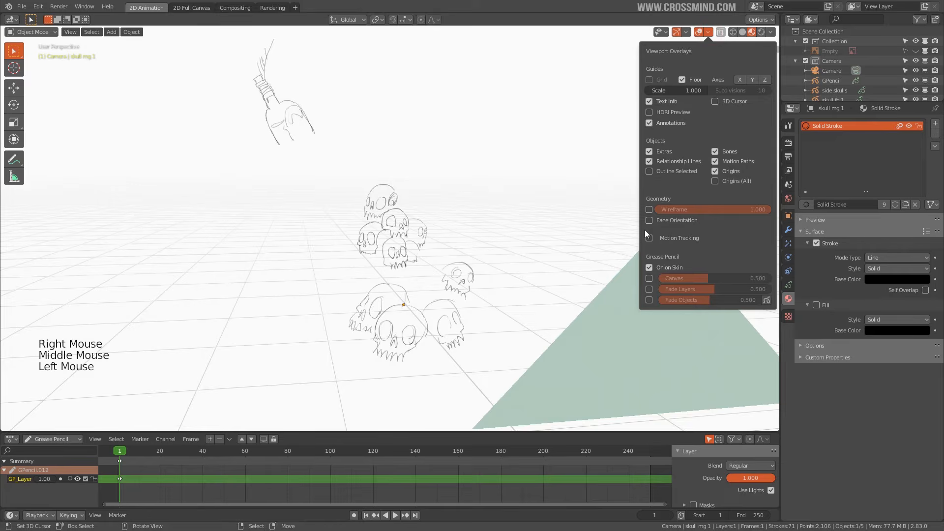
pyautogui.click(648, 173)
pyautogui.rightClick(457, 277)
# Turn off the viewport overlays and move the skull fg 1 object forward, away from the other skulls
pyautogui.moveTo(457, 277); pyautogui.dragTo(418, 323, button='middle')
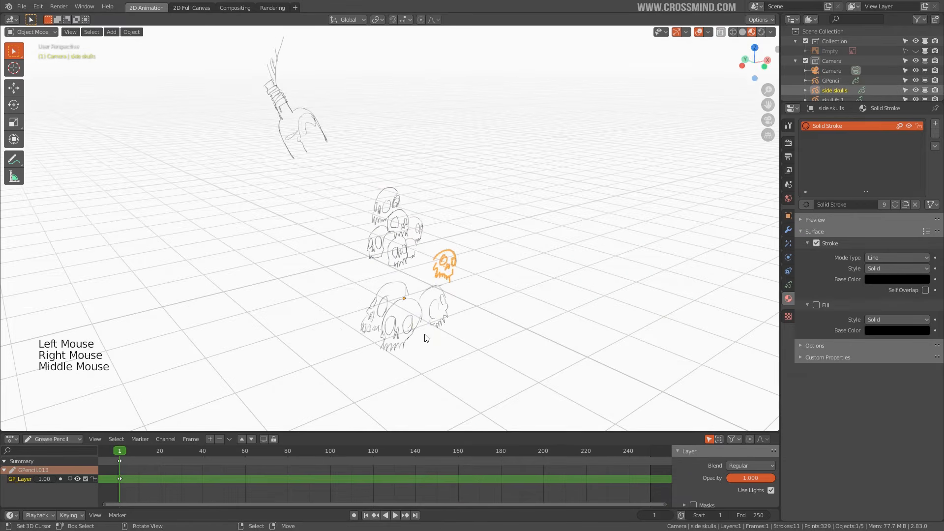
pyautogui.rightClick(416, 325)
pyautogui.press('g')
pyautogui.press('g')
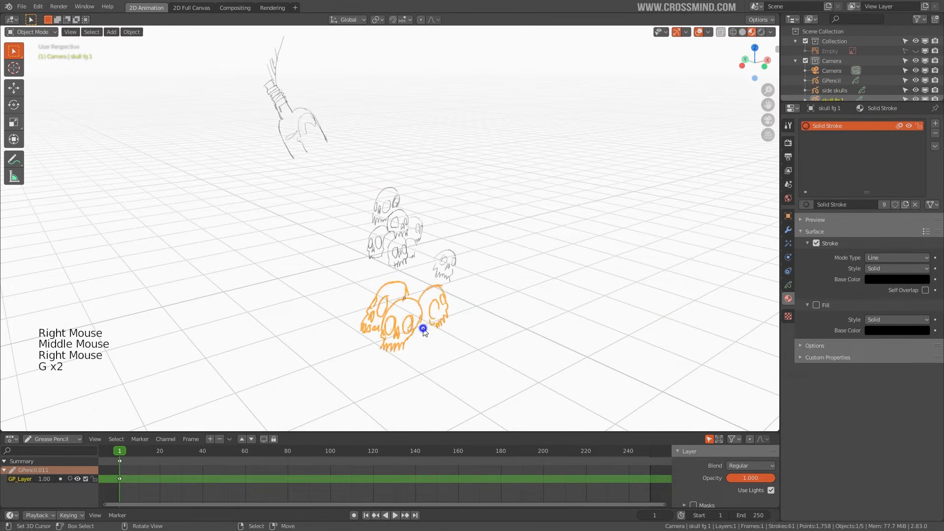
pyautogui.scroll(-1, 458, 316)
pyautogui.moveTo(458, 317); pyautogui.dragTo(673, 77, button='middle')
pyautogui.click(699, 32)
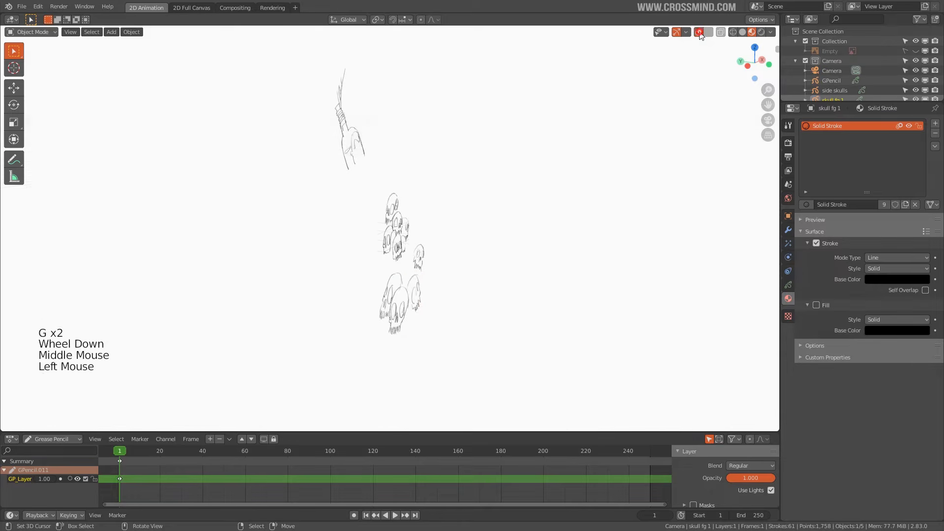
pyautogui.press('g')
# Select the skull mg 1 object and move it back, away from the foreground skulls
pyautogui.rightClick(404, 264)
pyautogui.press('g')
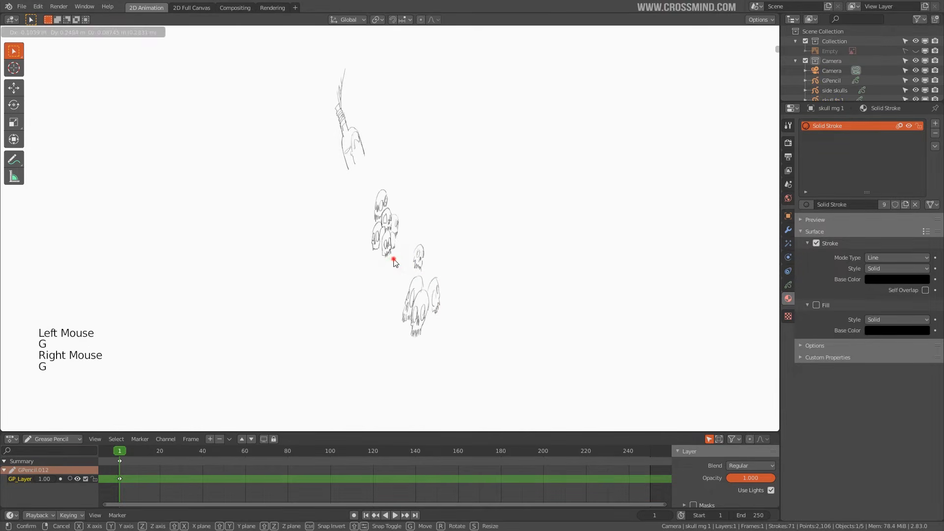
pyautogui.click(392, 261)
pyautogui.press('r')
pyautogui.rightClick(405, 260)
# Move the bottle drawing slightly farther back in the scene
pyautogui.rightClick(359, 146)
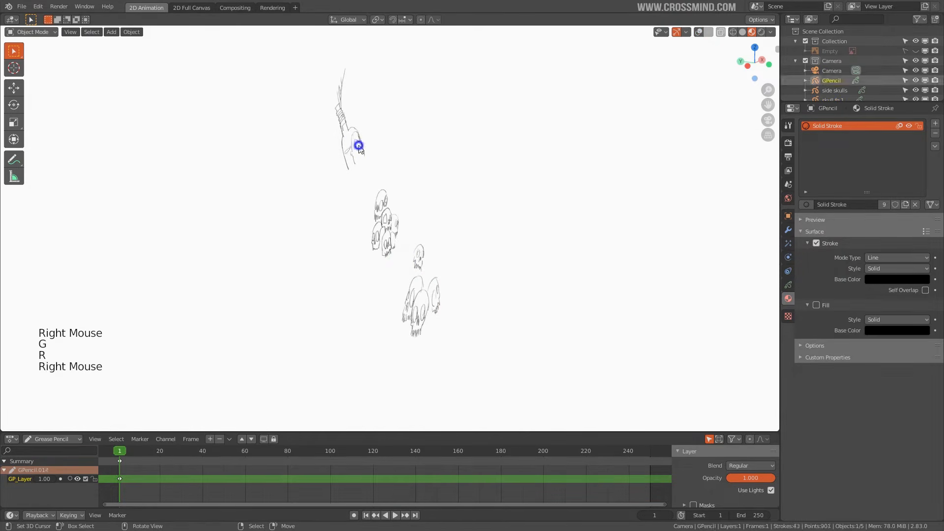
pyautogui.press('g')
pyautogui.click(350, 146)
# Shift the bottle drawing sideways to sit above the skull pile, then adjust its position from an angled view
pyautogui.moveTo(423, 231); pyautogui.dragTo(396, 216, button='middle')
pyautogui.rightClick(396, 216)
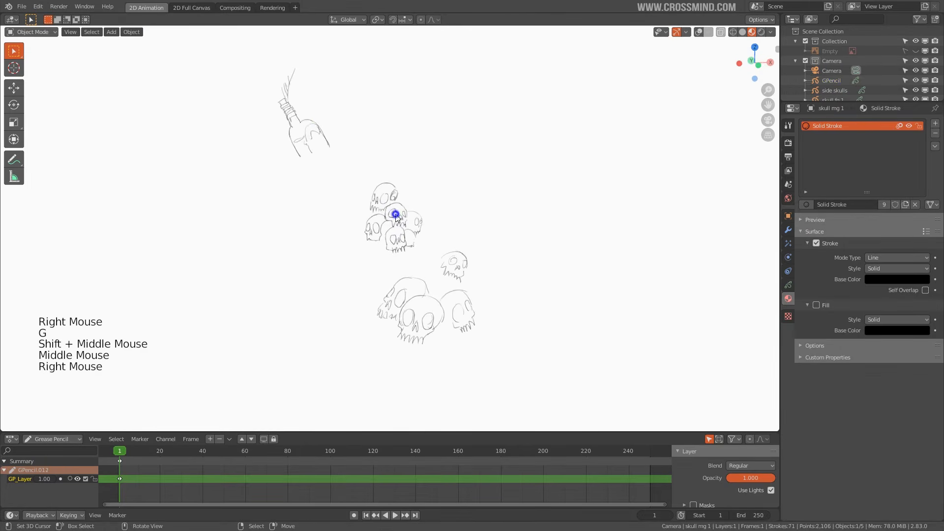
pyautogui.rightClick(304, 121)
pyautogui.press('g')
pyautogui.click(369, 113)
pyautogui.scroll(1, 368, 114)
pyautogui.moveTo(369, 114); pyautogui.dragTo(424, 161, button='middle')
pyautogui.press('g')
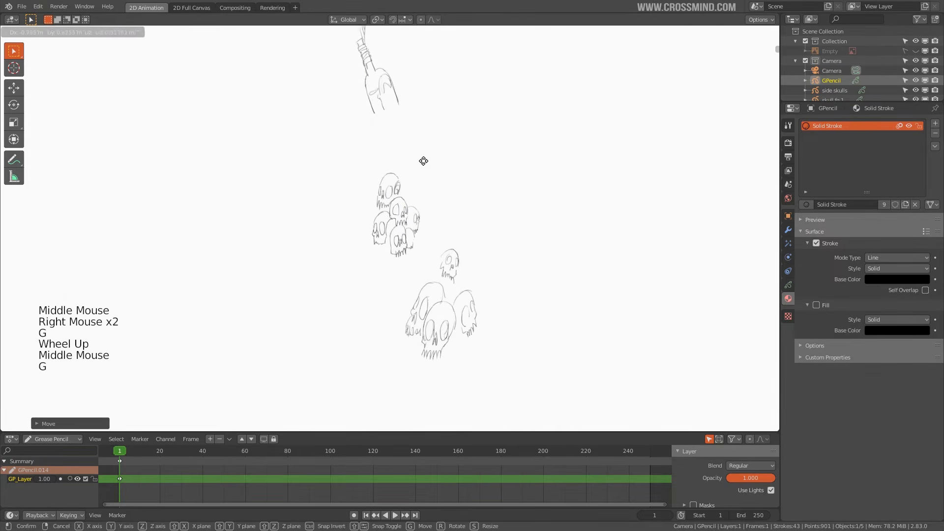
pyautogui.click(411, 165)
pyautogui.moveTo(427, 199); pyautogui.dragTo(435, 203, button='middle')
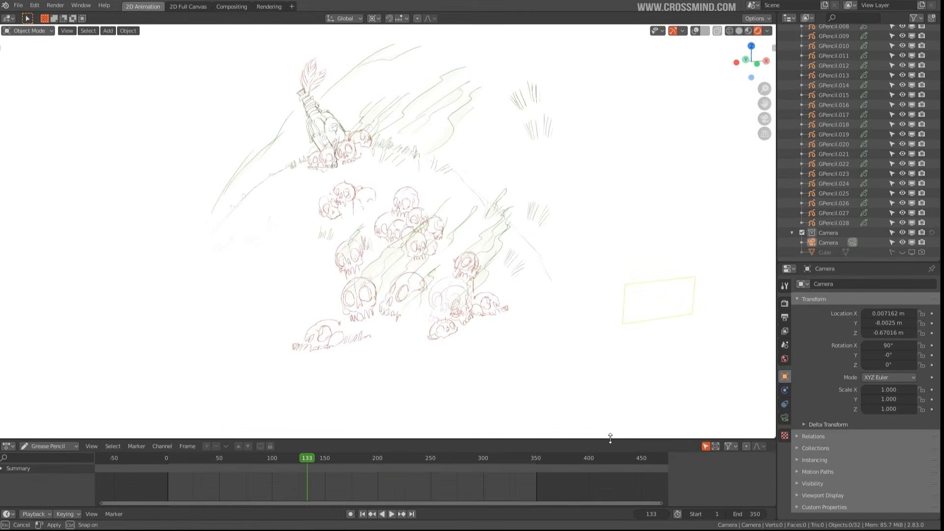
# Select the upper smoke drawing and display its material settings
pyautogui.scroll(2, 491, 325)
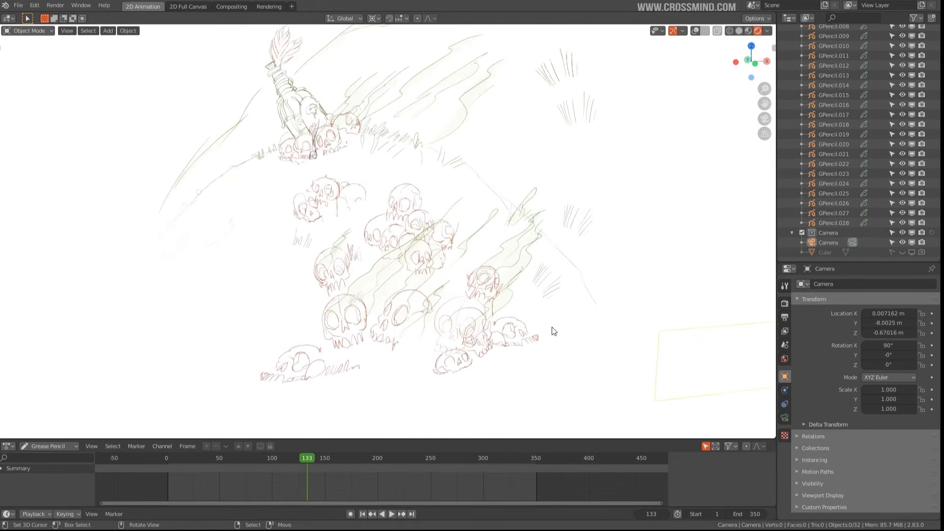
pyautogui.moveTo(553, 331)
pyautogui.mouseDown(button='middle')
pyautogui.moveTo(515, 326)
pyautogui.moveTo(488, 302)
pyautogui.moveTo(451, 206)
pyautogui.moveTo(427, 236)
pyautogui.moveTo(455, 235)
pyautogui.mouseUp(button='middle')
pyautogui.click(447, 147)
pyautogui.click(786, 459)
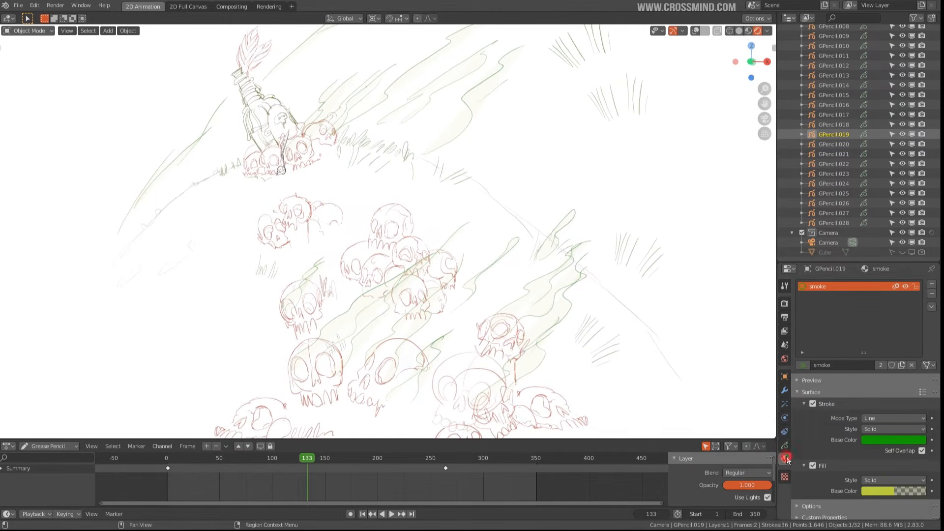
# Select the skull pile drawings and the upper smoke in turn to examine which strokes belong to each object
pyautogui.click(407, 227)
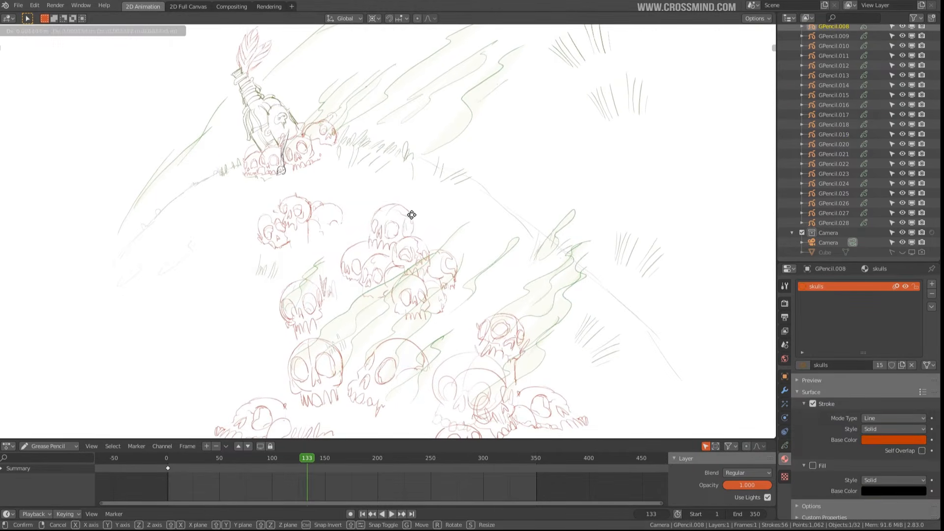
pyautogui.moveTo(433, 271); pyautogui.dragTo(445, 268, button='middle')
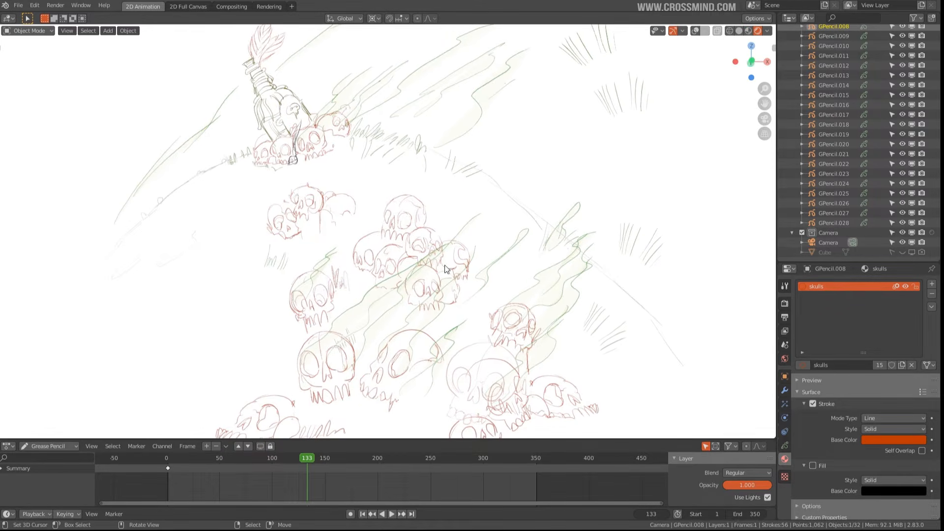
pyautogui.scroll(-3, 426, 255)
pyautogui.click(422, 254)
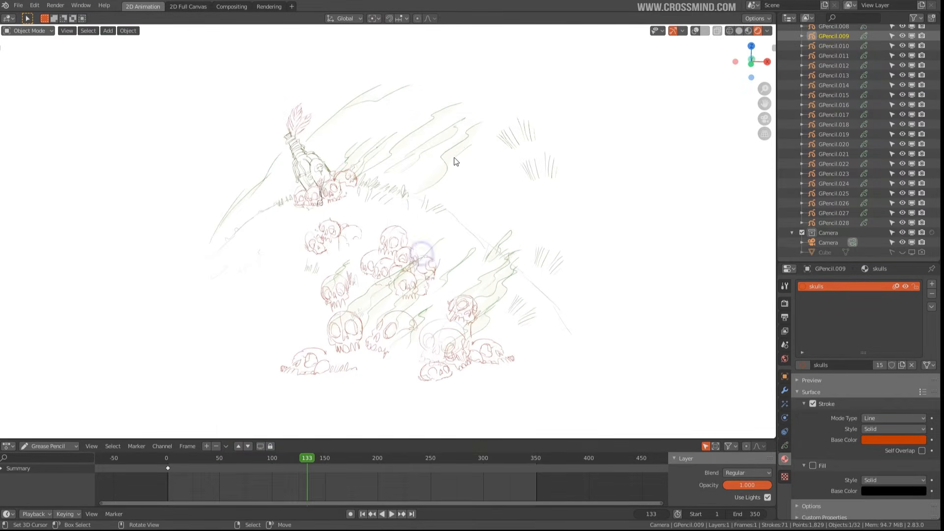
pyautogui.click(516, 141)
pyautogui.click(416, 130)
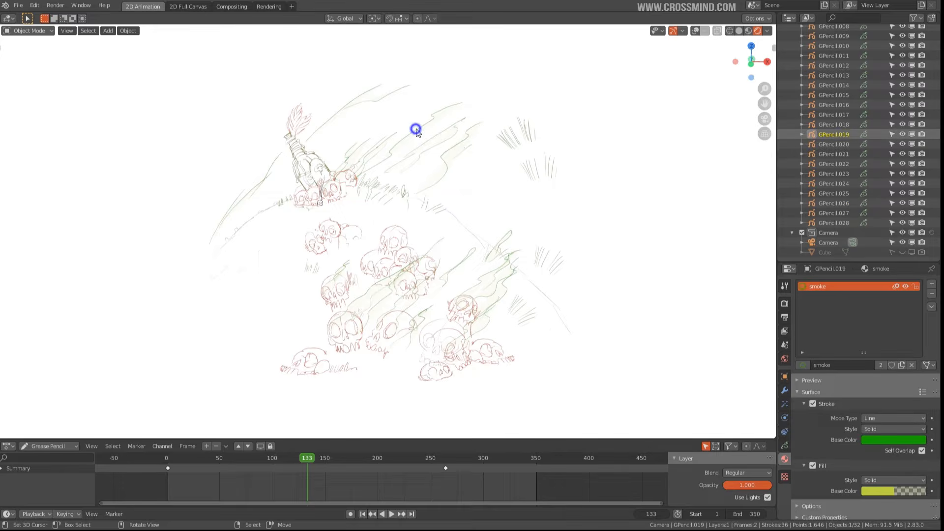
pyautogui.click(412, 121)
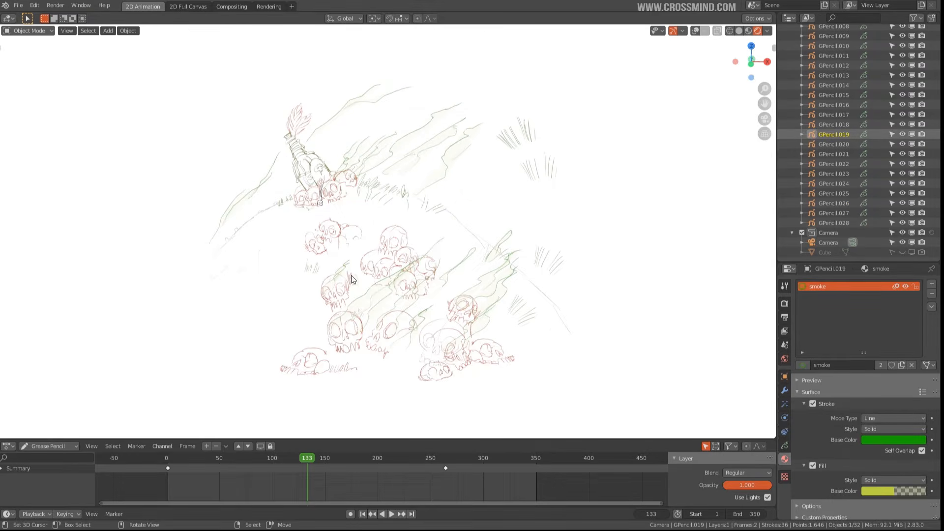
# Try moving the bottle drawing, cancel the move, and select the feather drawing
pyautogui.scroll(3, 351, 279)
pyautogui.moveTo(392, 299)
pyautogui.mouseDown(button='middle')
pyautogui.moveTo(508, 266)
pyautogui.moveTo(483, 270)
pyautogui.moveTo(486, 278)
pyautogui.moveTo(344, 157)
pyautogui.mouseUp(button='middle')
pyautogui.click(331, 143)
pyautogui.press('g')
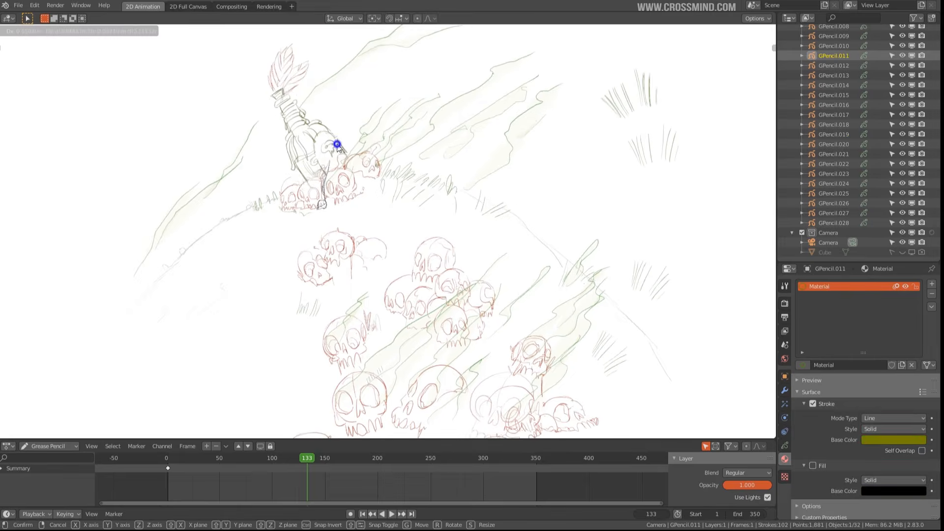
pyautogui.press('Escape')
pyautogui.click(297, 69)
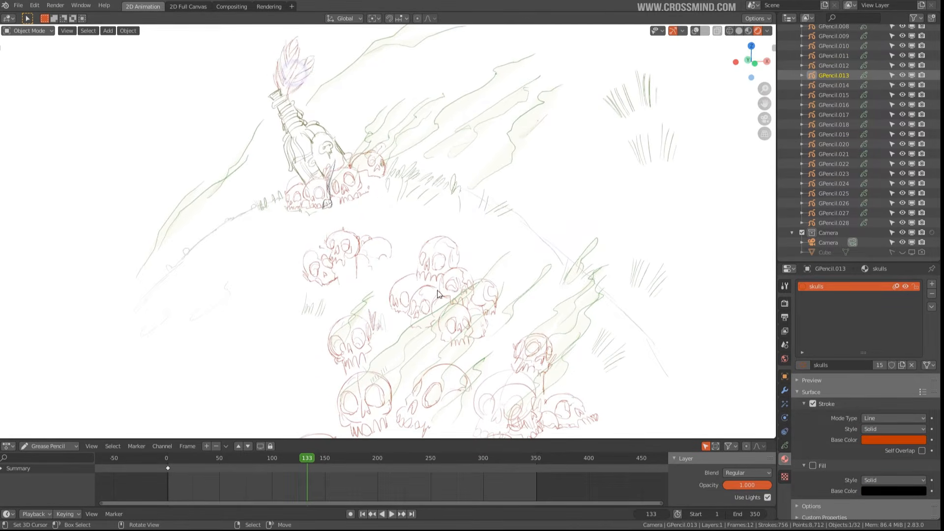
# Select the foreground skulls in turn and try moving the skull drawing in the central pile
pyautogui.moveTo(438, 293)
pyautogui.mouseDown(button='middle')
pyautogui.moveTo(433, 276)
pyautogui.moveTo(356, 209)
pyautogui.moveTo(364, 235)
pyautogui.moveTo(364, 215)
pyautogui.moveTo(508, 340)
pyautogui.mouseUp(button='middle')
pyautogui.click(356, 206)
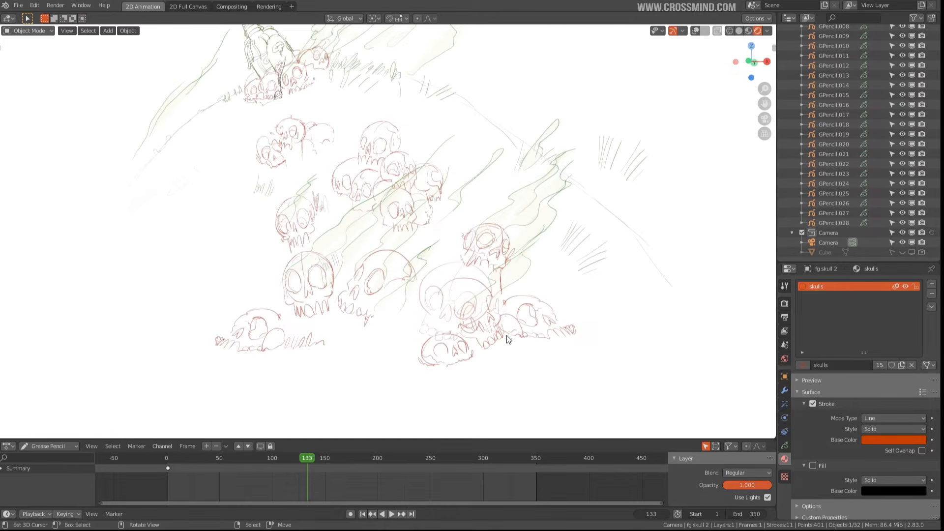
pyautogui.click(540, 345)
pyautogui.click(469, 287)
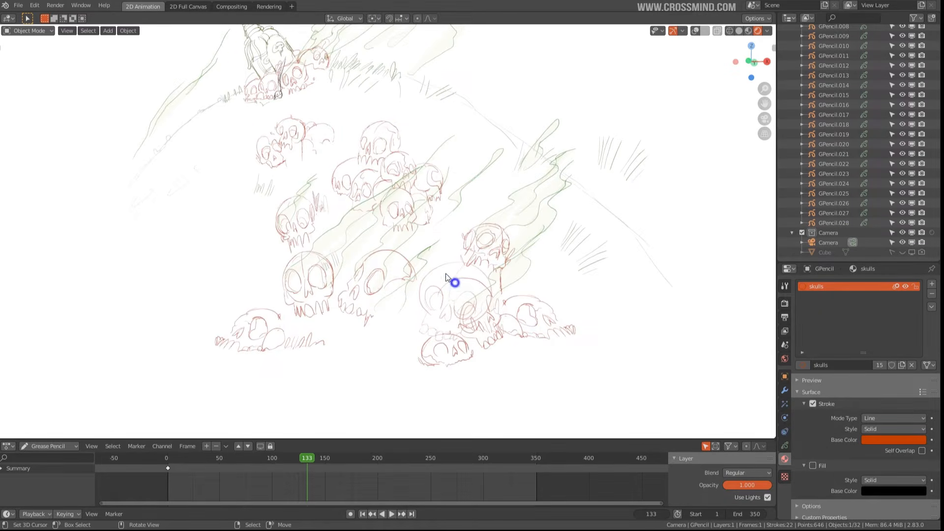
pyautogui.press('g')
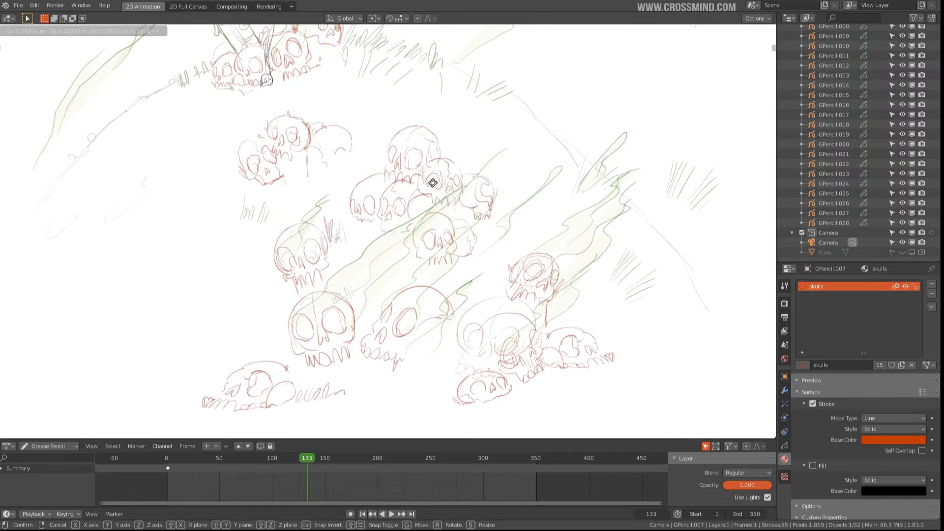
pyautogui.click(435, 186)
# Try to move the drawing with the central pile's top skull along the Y axis
pyautogui.click(416, 158)
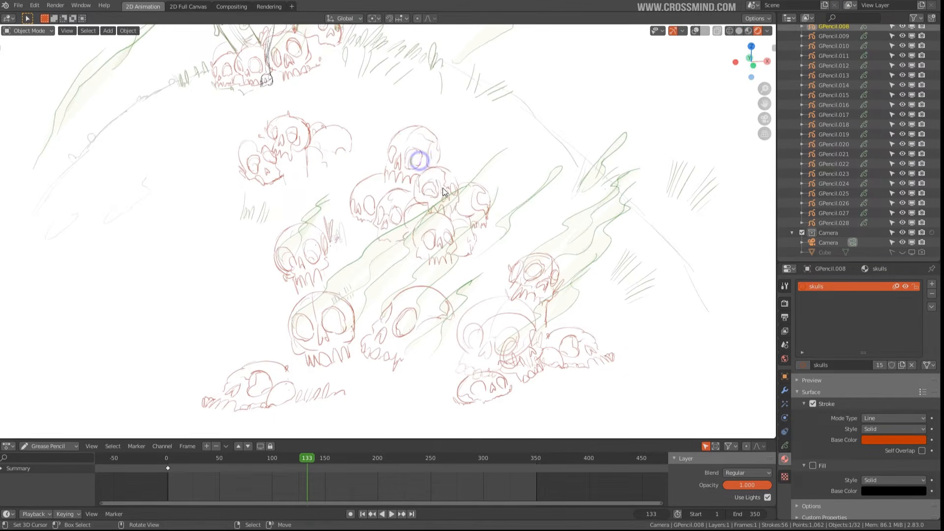
pyautogui.scroll(3, 463, 196)
pyautogui.moveTo(463, 196); pyautogui.dragTo(521, 166, button='middle')
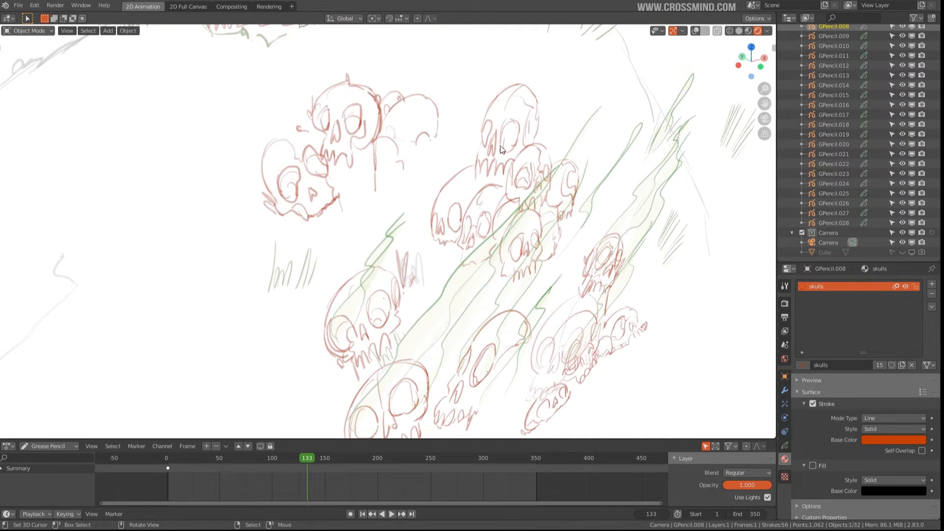
pyautogui.press('g')
pyautogui.press('z')
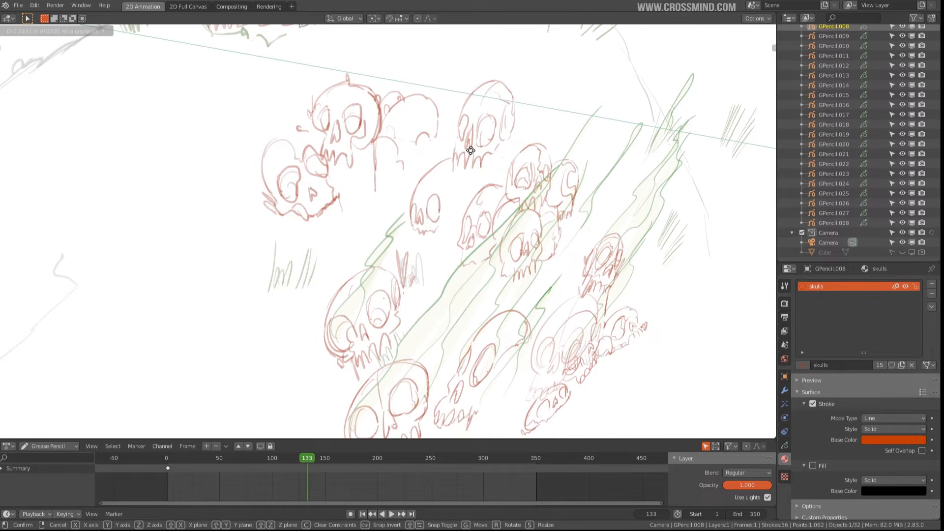
pyautogui.click(478, 152)
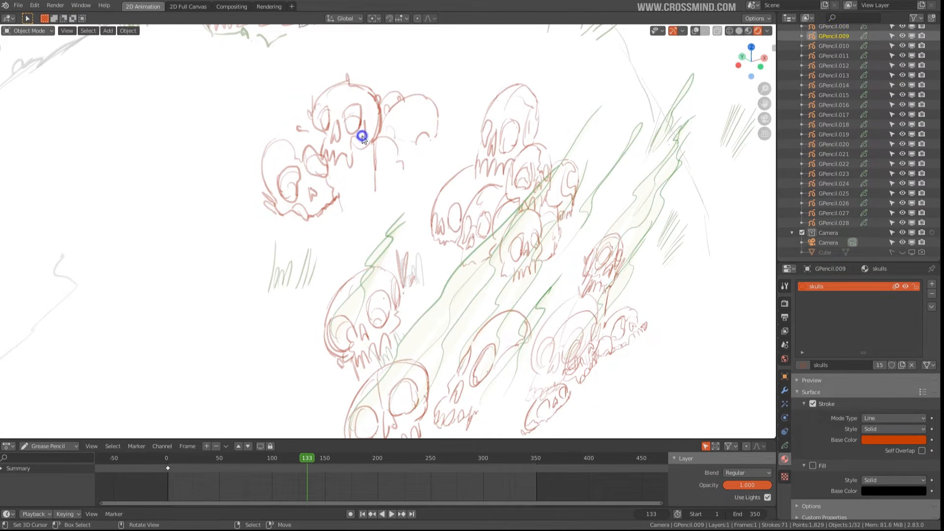
# Try moving the large tilted skull in the foreground from an angled view
pyautogui.moveTo(362, 137); pyautogui.dragTo(344, 131, button='middle')
pyautogui.scroll(-4, 374, 147)
pyautogui.scroll(2, 429, 180)
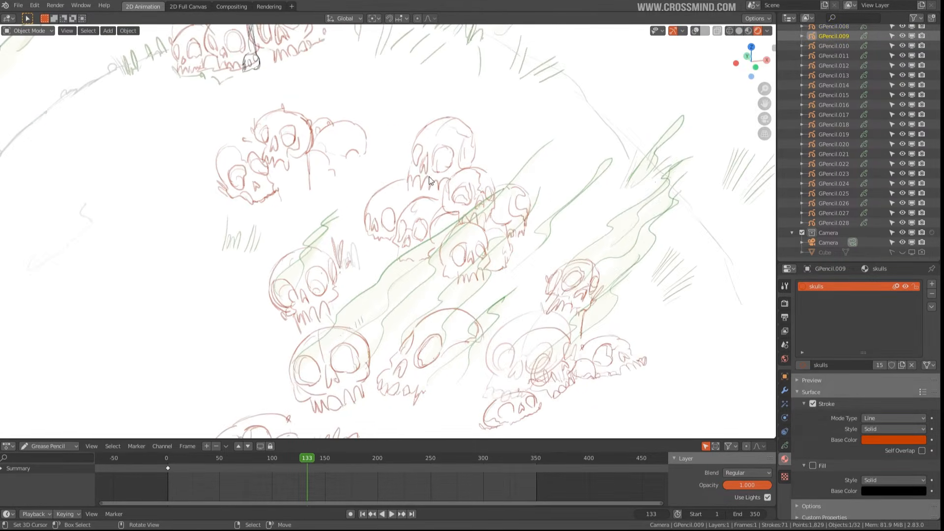
pyautogui.moveTo(424, 245); pyautogui.dragTo(525, 254, button='middle')
pyautogui.scroll(2, 416, 343)
pyautogui.click(432, 323)
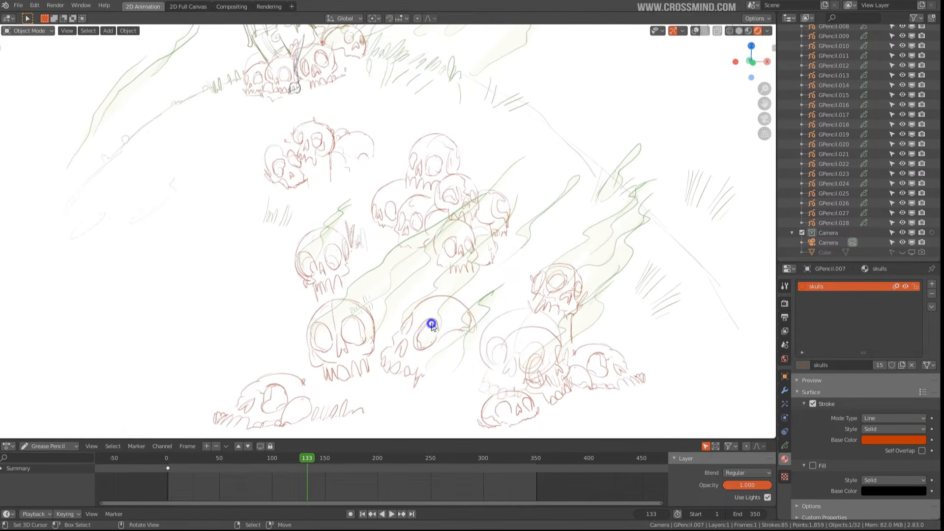
pyautogui.press('g')
pyautogui.click(453, 332)
# Orbit around the scene to examine the depth spacing between the skulls, bottle and smoke
pyautogui.moveTo(530, 357); pyautogui.dragTo(509, 340, button='middle')
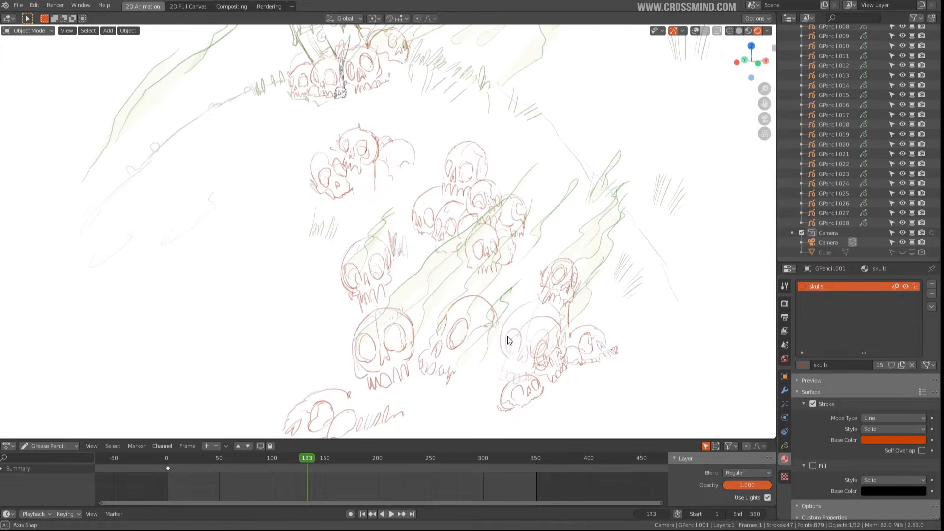
pyautogui.moveTo(449, 226)
pyautogui.mouseDown(button='middle')
pyautogui.moveTo(417, 211)
pyautogui.moveTo(381, 137)
pyautogui.moveTo(290, 172)
pyautogui.mouseUp(button='middle')
pyautogui.scroll(-1, 424, 158)
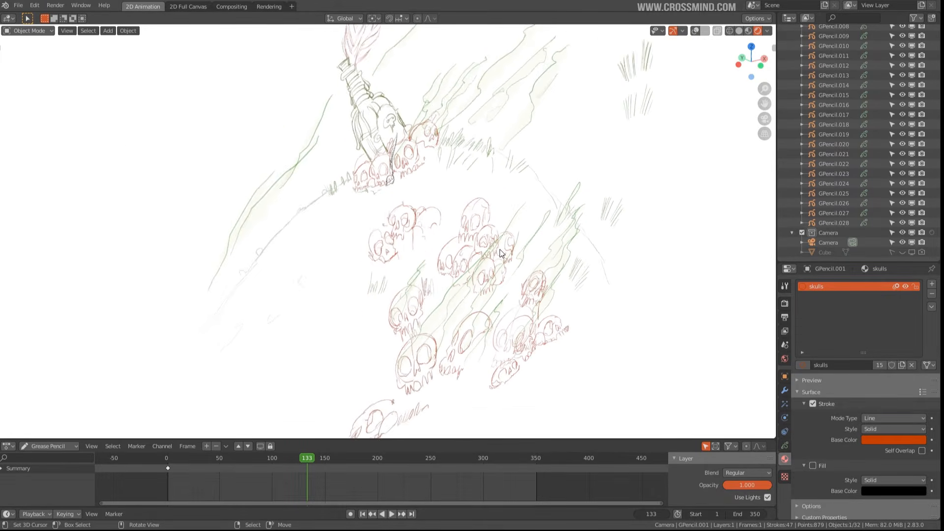
pyautogui.moveTo(499, 249); pyautogui.dragTo(456, 228, button='middle')
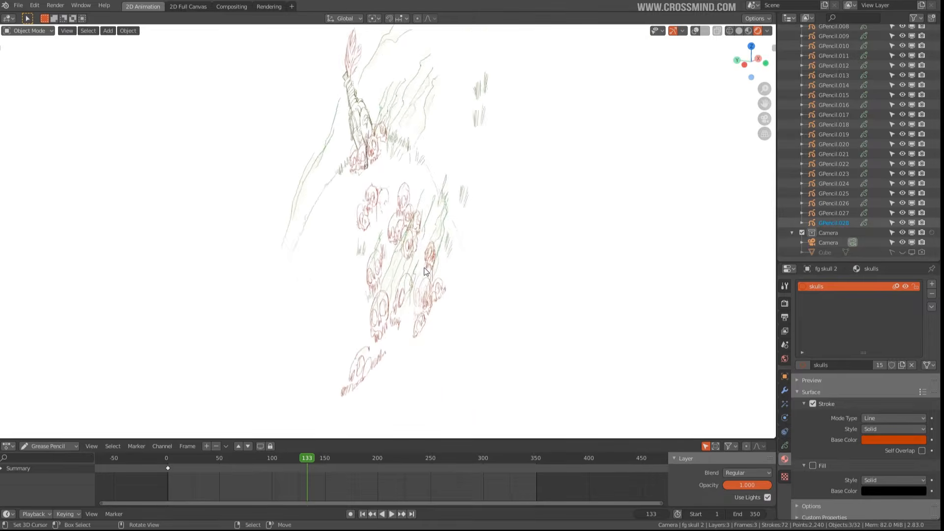
pyautogui.moveTo(426, 271); pyautogui.dragTo(412, 259, button='middle')
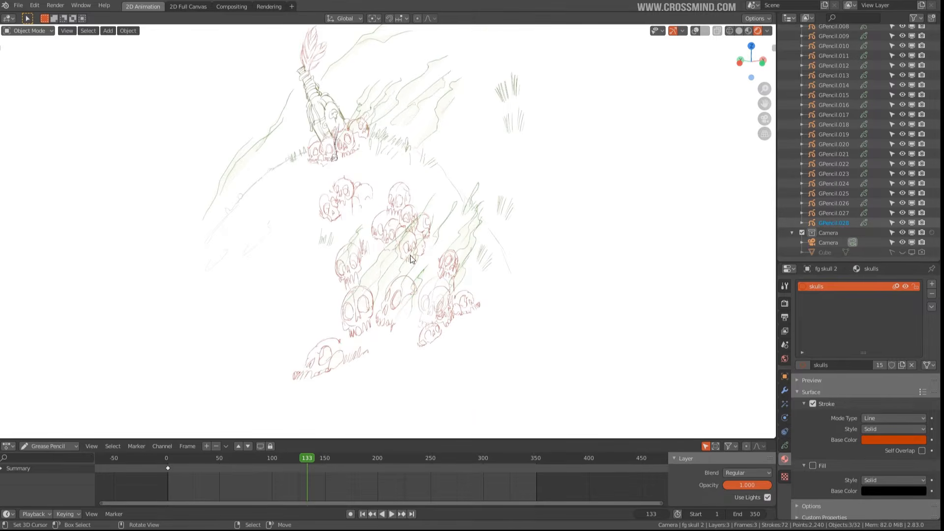
pyautogui.moveTo(402, 217)
pyautogui.mouseDown(button='middle')
pyautogui.moveTo(393, 251)
pyautogui.moveTo(379, 253)
pyautogui.moveTo(471, 260)
pyautogui.moveTo(457, 275)
pyautogui.moveTo(476, 303)
pyautogui.moveTo(476, 327)
pyautogui.moveTo(493, 335)
pyautogui.moveTo(476, 327)
pyautogui.mouseUp(button='middle')
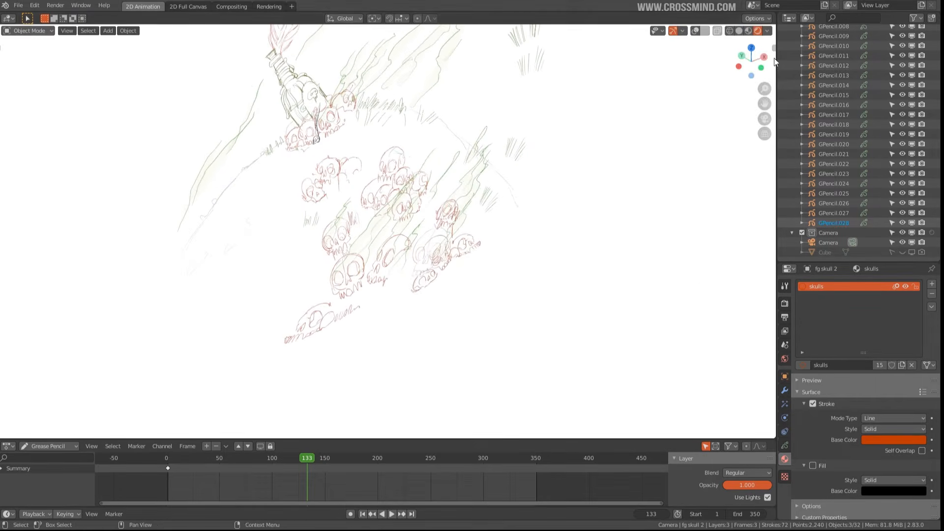
# Enable the Screencast Keys display and close the sidebar
pyautogui.press('n')
pyautogui.click(771, 119)
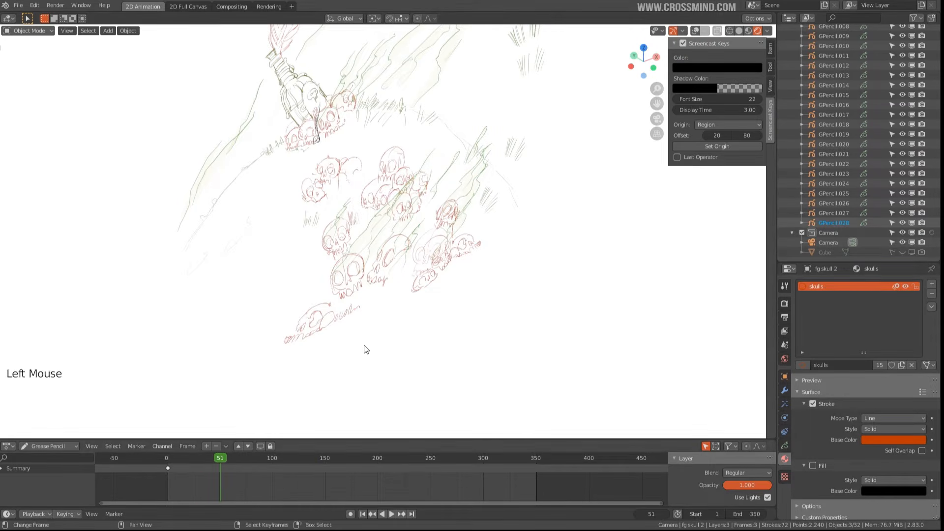
pyautogui.moveTo(430, 308); pyautogui.dragTo(533, 261, button='middle')
pyautogui.press('n')
# Switch to the colour concept painting in the image viewer and examine how its skulls, smoke and bottle are layered
pyautogui.hotkey('alt', 'Tab')
pyautogui.hotkey('alt', 'Tab')
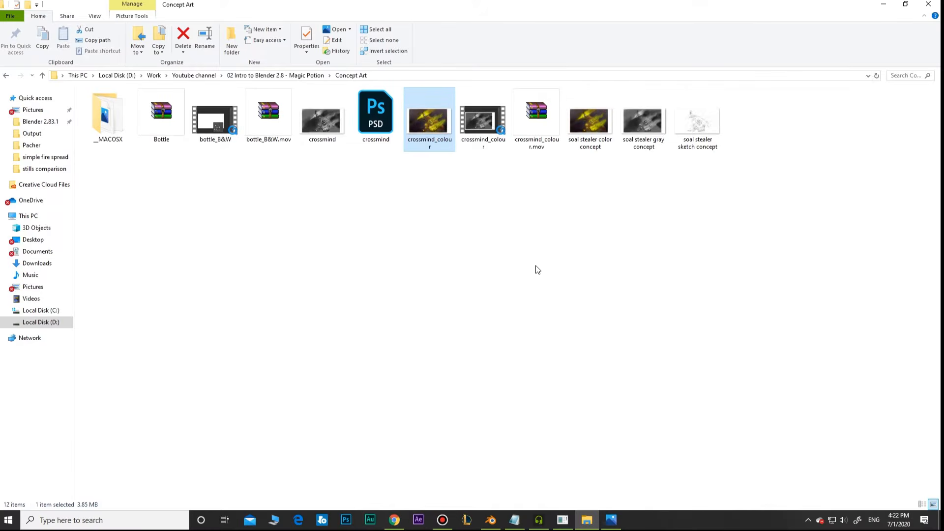
pyautogui.hotkey('alt', 'Tab')
pyautogui.moveTo(538, 270); pyautogui.dragTo(442, 298, button='middle')
pyautogui.hotkey('alt', 'Tab')
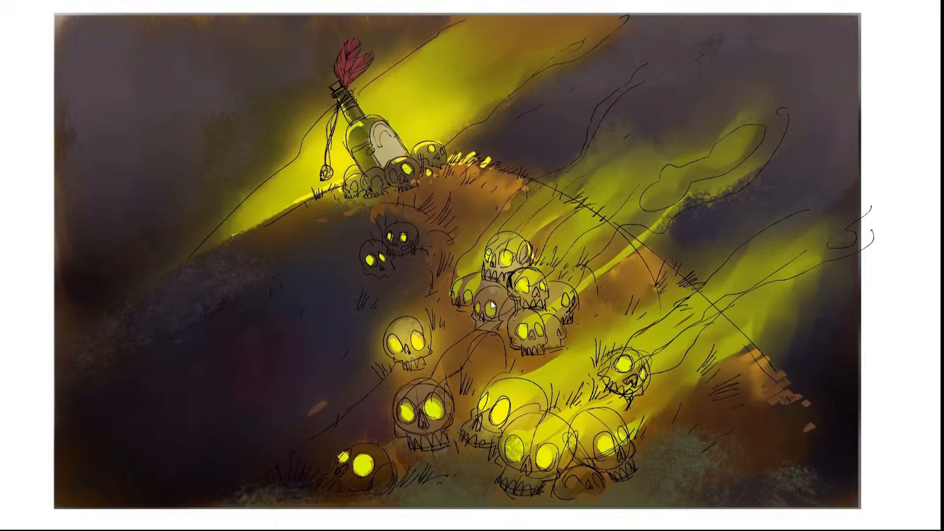
pyautogui.press('super+ctrl+c')
pyautogui.press('super+ctrl+c')
pyautogui.scroll(3, 558, 382)
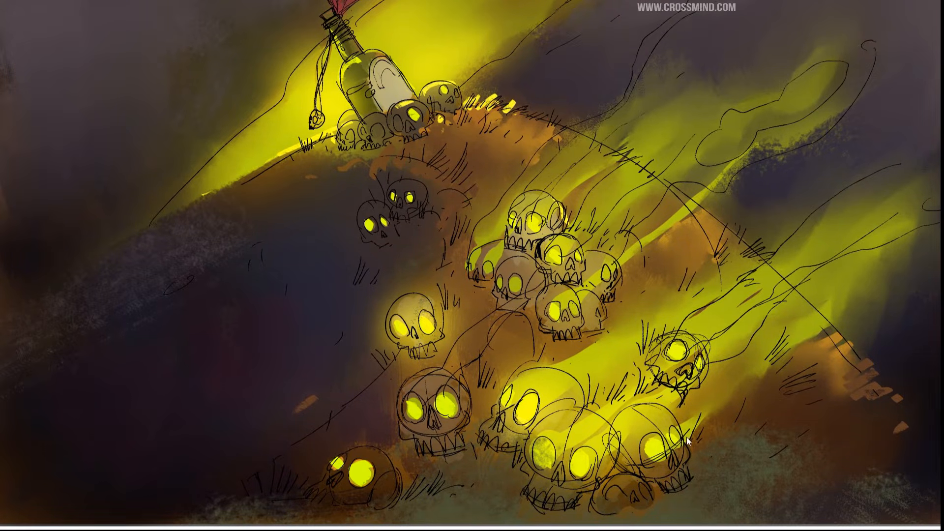
pyautogui.scroll(-2, 414, 80)
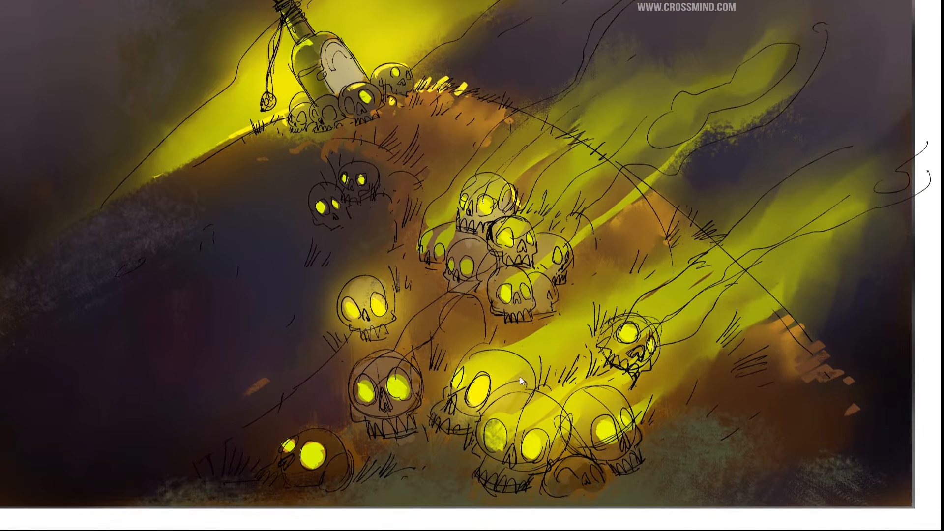
pyautogui.moveTo(483, 250); pyautogui.dragTo(505, 298)
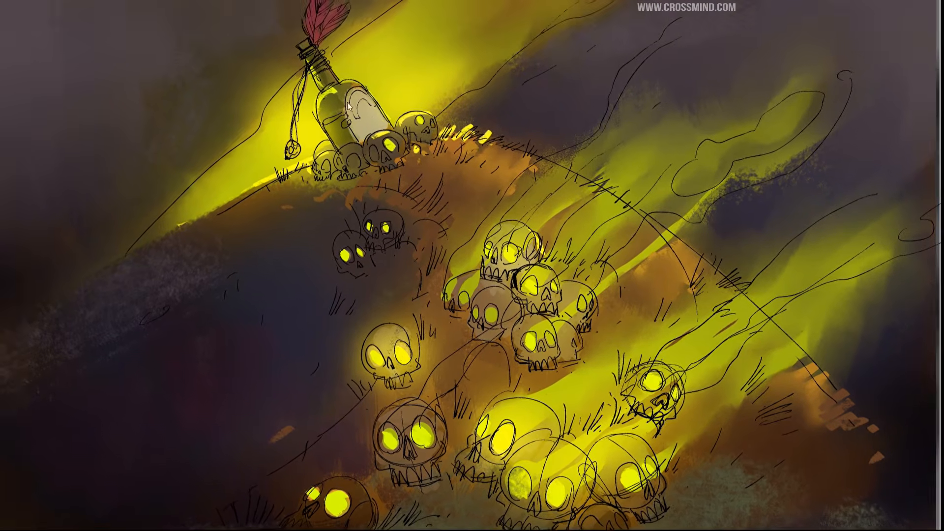
pyautogui.moveTo(402, 151)
pyautogui.mouseDown()
pyautogui.moveTo(415, 174)
pyautogui.moveTo(389, 96)
pyautogui.mouseUp()
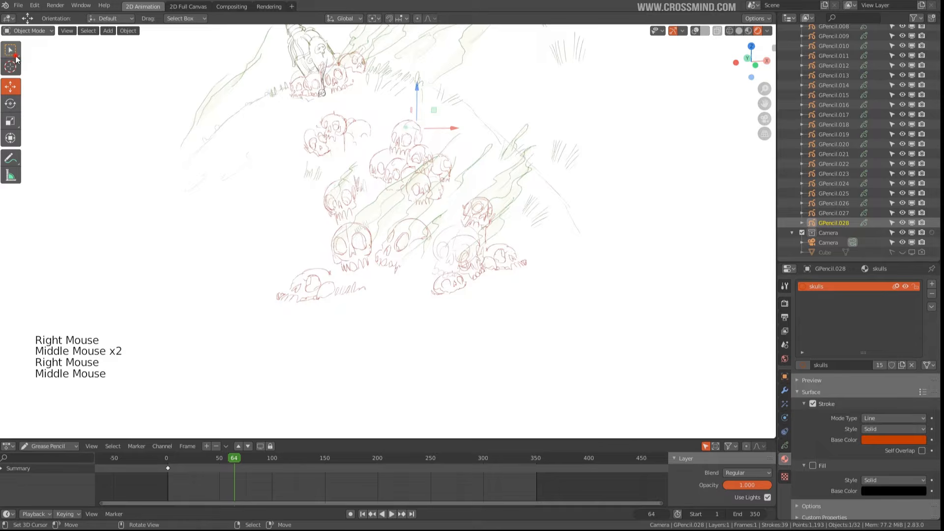
# Activate the selection tool and move the three frontmost skull drawings, including fg skull 2, forward along the Y axis
pyautogui.click(15, 55)
pyautogui.moveTo(443, 246)
pyautogui.mouseDown(button='middle')
pyautogui.moveTo(500, 281)
pyautogui.moveTo(482, 268)
pyautogui.moveTo(491, 281)
pyautogui.mouseUp(button='middle')
pyautogui.scroll(1, 478, 263)
pyautogui.press('g')
pyautogui.rightClick(508, 288)
pyautogui.keyDown('shift'); pyautogui.rightClick(492, 280); pyautogui.keyUp('shift')
pyautogui.keyDown('shift'); pyautogui.rightClick(473, 292); pyautogui.keyUp('shift')
pyautogui.press('g')
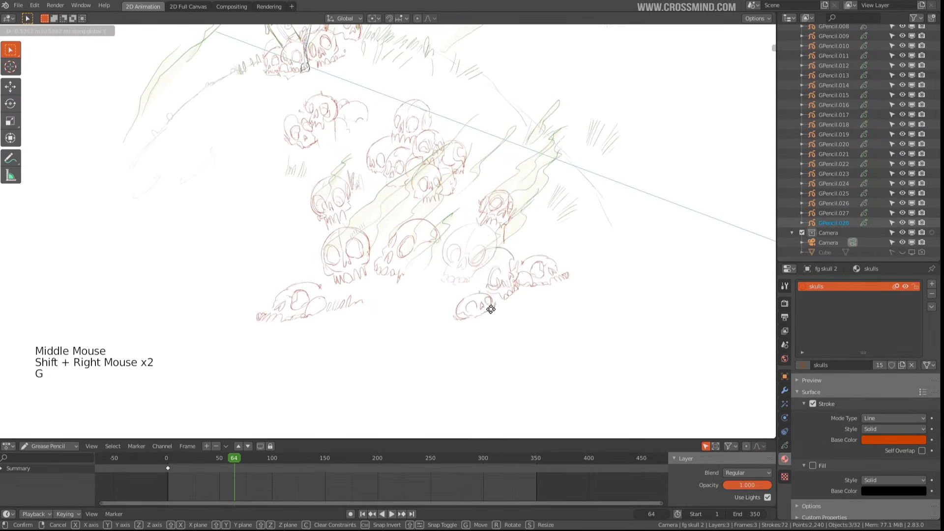
pyautogui.click(521, 327)
# Move the pale foreground skull with the lower smoke, and the tilted skull beside it, forward along the Y axis
pyautogui.keyDown('shift'); pyautogui.moveTo(481, 317); pyautogui.dragTo(456, 263, button='middle'); pyautogui.keyUp('shift')
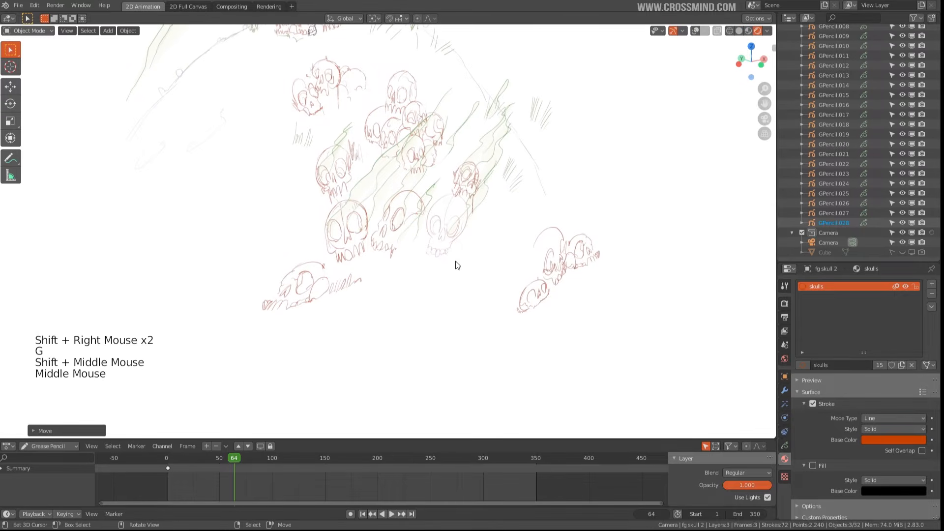
pyautogui.rightClick(445, 252)
pyautogui.keyDown('shift'); pyautogui.rightClick(404, 225); pyautogui.keyUp('shift')
pyautogui.press('g')
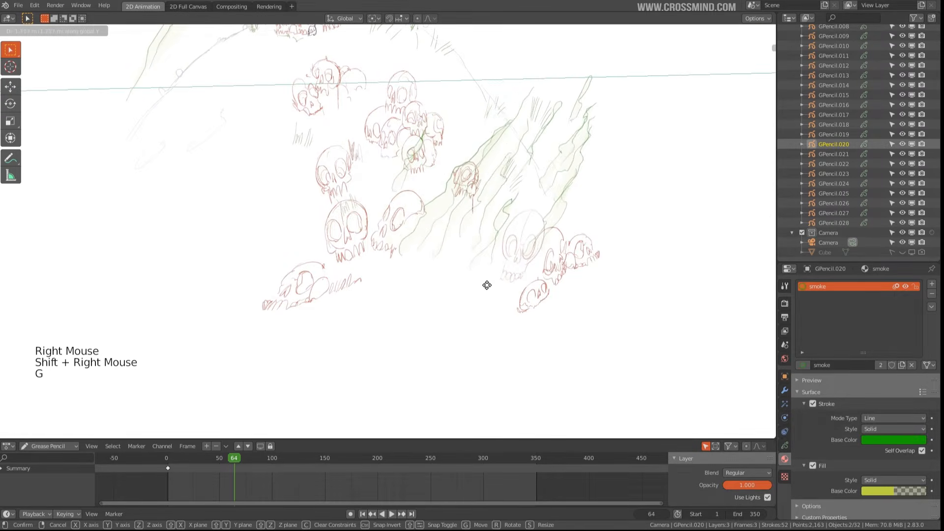
# Move the lower smoke, the fallen skull and the neighbouring foreground skulls forward, shifting the last one along the Y axis
pyautogui.rightClick(441, 205)
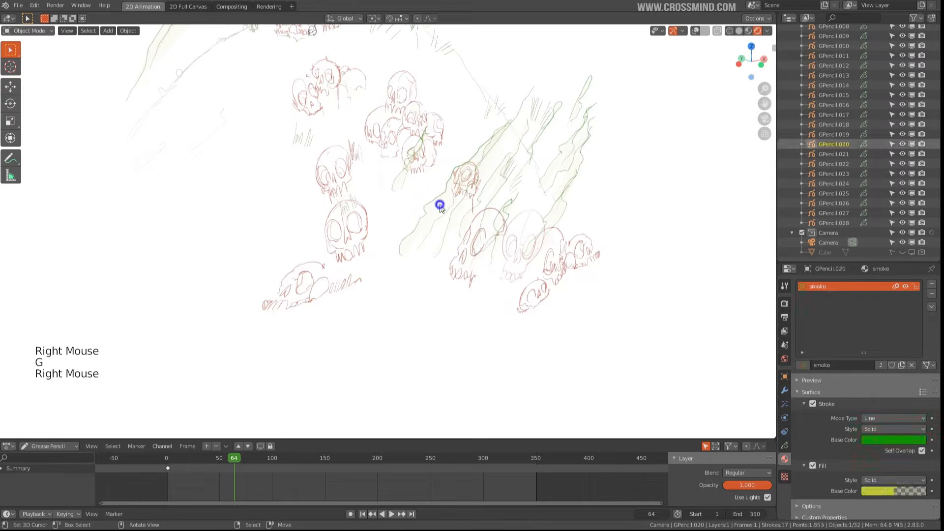
pyautogui.press('g')
pyautogui.rightClick(321, 281)
pyautogui.press('g')
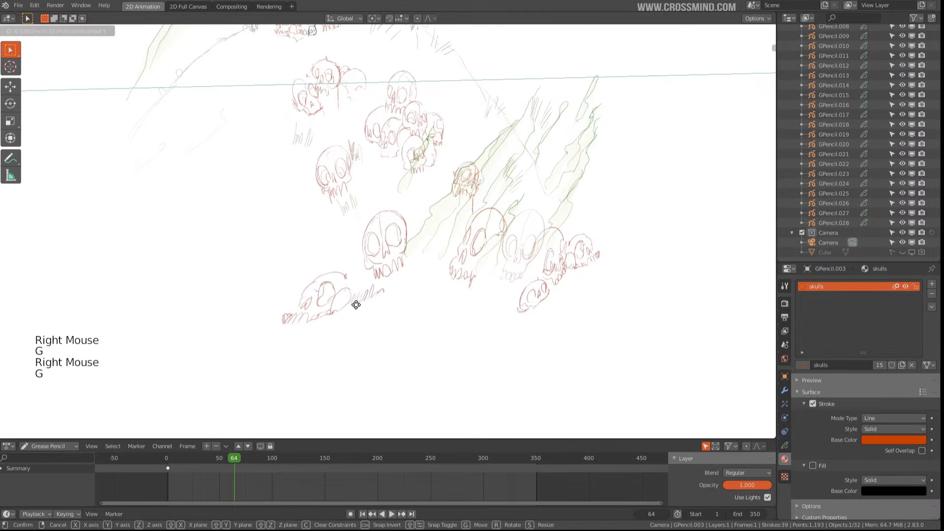
pyautogui.click(373, 317)
pyautogui.moveTo(509, 305); pyautogui.dragTo(491, 276, button='middle')
pyautogui.rightClick(498, 265)
pyautogui.moveTo(499, 265); pyautogui.dragTo(517, 301, button='middle')
pyautogui.press('g')
pyautogui.press('y')
pyautogui.click(512, 271)
# Select the clustered skulls, the skull with grass and the small separate skull, and move them together to a new depth
pyautogui.moveTo(413, 160); pyautogui.dragTo(426, 169, button='middle')
pyautogui.rightClick(425, 169)
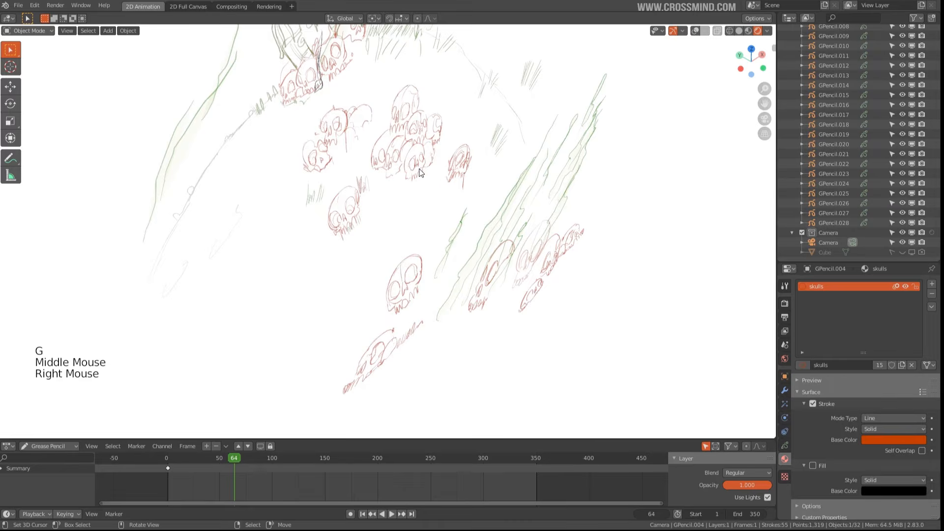
pyautogui.keyDown('shift'); pyautogui.rightClick(418, 170); pyautogui.keyUp('shift')
pyautogui.keyDown('shift'); pyautogui.rightClick(361, 193); pyautogui.keyUp('shift')
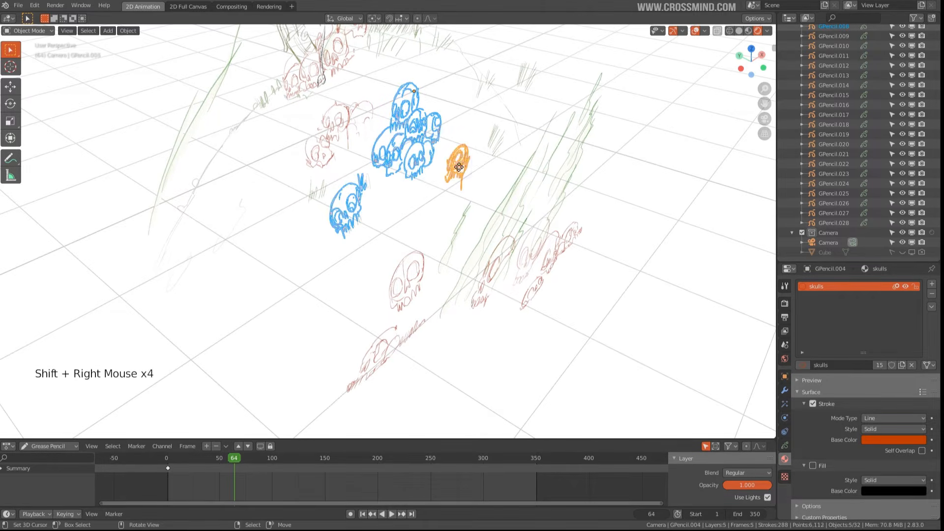
pyautogui.press('g')
pyautogui.click(486, 177)
# Shift the upright and fallen foreground skulls, and the group of foreground smoke and skulls beside them, to nearer depths
pyautogui.moveTo(486, 177)
pyautogui.mouseDown(button='middle')
pyautogui.moveTo(505, 217)
pyautogui.moveTo(496, 246)
pyautogui.mouseUp(button='middle')
pyautogui.rightClick(446, 257)
pyautogui.keyDown('shift'); pyautogui.rightClick(442, 337); pyautogui.keyUp('shift')
pyautogui.press('b')
pyautogui.press('g')
pyautogui.rightClick(517, 211)
pyautogui.press('b')
# Select the background skull pair together with its three nearby grass tufts and move them to a new depth
pyautogui.rightClick(390, 151)
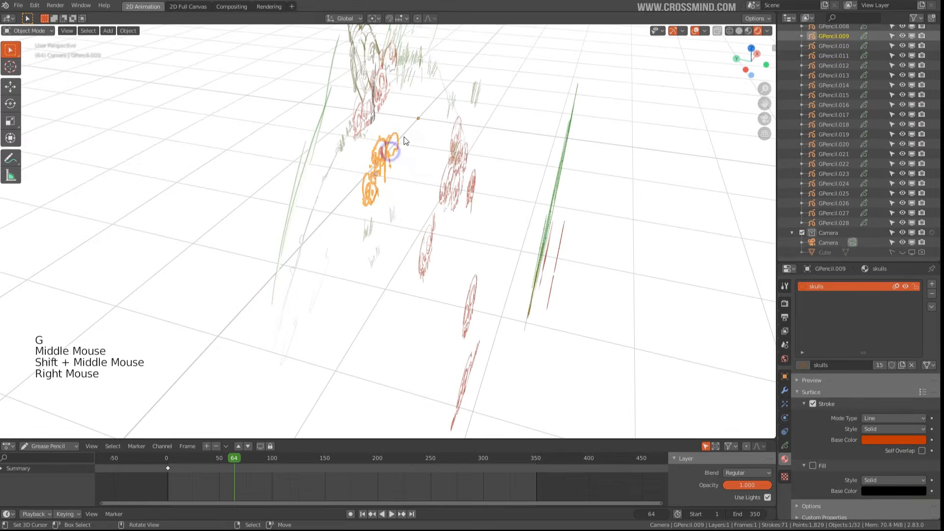
pyautogui.keyDown('shift'); pyautogui.rightClick(393, 213); pyautogui.keyUp('shift')
pyautogui.keyDown('shift'); pyautogui.rightClick(369, 230); pyautogui.keyUp('shift')
pyautogui.keyDown('shift'); pyautogui.rightClick(376, 256); pyautogui.keyUp('shift')
pyautogui.press('g')
pyautogui.moveTo(397, 163); pyautogui.dragTo(403, 165, button='middle')
pyautogui.press('g')
# Select the bottle, its surrounding skulls, background smoke, grass and ground lines, and move them all farther back
pyautogui.rightClick(400, 56)
pyautogui.moveTo(394, 86); pyautogui.dragTo(374, 113, button='middle')
pyautogui.keyDown('shift'); pyautogui.rightClick(343, 84); pyautogui.keyUp('shift')
pyautogui.keyDown('shift'); pyautogui.rightClick(344, 84); pyautogui.keyUp('shift')
pyautogui.keyDown('shift'); pyautogui.rightClick(336, 56); pyautogui.keyUp('shift')
pyautogui.keyDown('shift'); pyautogui.rightClick(344, 46); pyautogui.keyUp('shift')
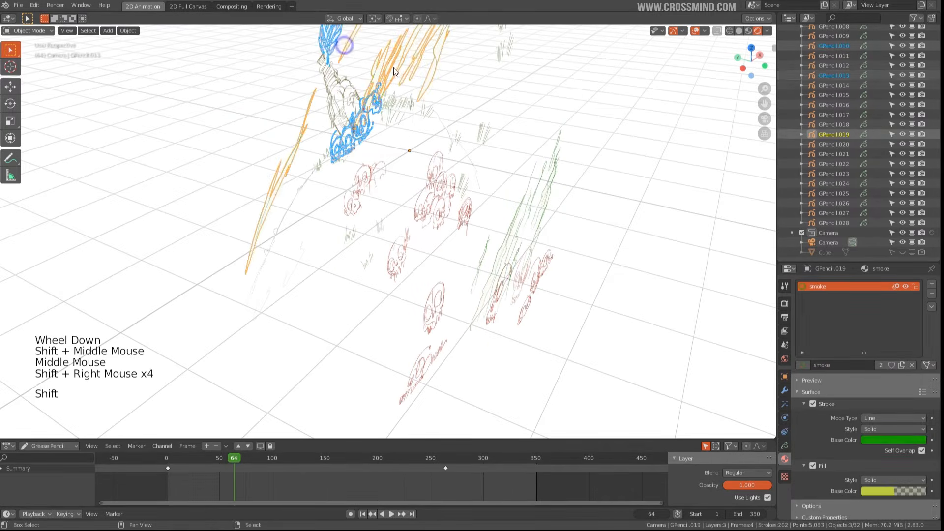
pyautogui.keyDown('shift'); pyautogui.rightClick(393, 71); pyautogui.keyUp('shift')
pyautogui.keyDown('shift'); pyautogui.rightClick(399, 69); pyautogui.keyUp('shift')
pyautogui.keyDown('shift'); pyautogui.rightClick(374, 147); pyautogui.keyUp('shift')
pyautogui.keyDown('shift'); pyautogui.rightClick(302, 179); pyautogui.keyUp('shift')
pyautogui.press('g')
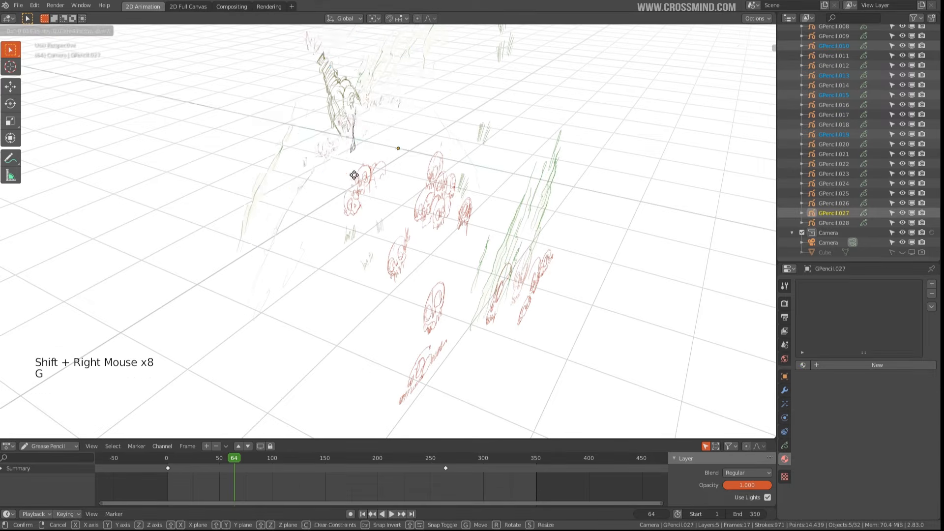
pyautogui.press('c')
pyautogui.click(366, 124)
pyautogui.press('g')
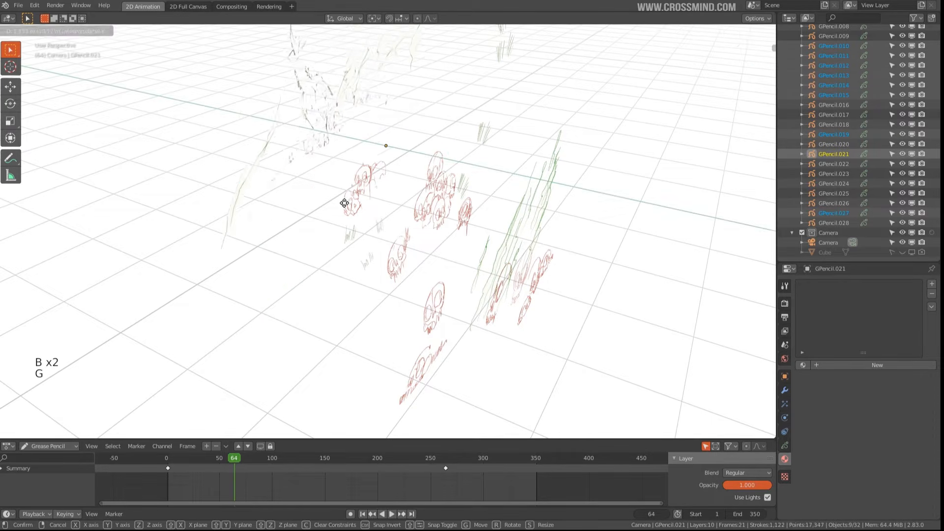
pyautogui.click(350, 136)
# Reposition the loose grass tufts in depth, including the two behind the skull cluster
pyautogui.moveTo(350, 137)
pyautogui.mouseDown(button='middle')
pyautogui.moveTo(436, 170)
pyautogui.moveTo(413, 198)
pyautogui.moveTo(419, 171)
pyautogui.mouseUp(button='middle')
pyautogui.rightClick(413, 199)
pyautogui.moveTo(401, 256); pyautogui.dragTo(404, 251)
pyautogui.press('g')
pyautogui.rightClick(424, 177)
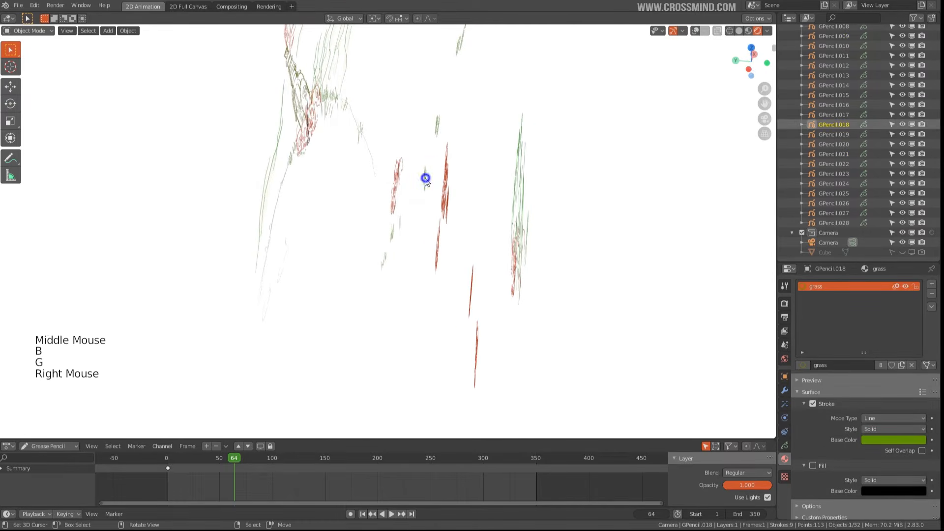
pyautogui.keyDown('shift'); pyautogui.rightClick(459, 47); pyautogui.keyUp('shift')
pyautogui.keyDown('shift'); pyautogui.rightClick(460, 48); pyautogui.keyUp('shift')
pyautogui.press('g')
pyautogui.click(458, 71)
# Move the fallen skull and the upright skull behind it farther forward, one after the other
pyautogui.moveTo(458, 71); pyautogui.dragTo(465, 218, button='middle')
pyautogui.rightClick(429, 159)
pyautogui.scroll(2, 443, 187)
pyautogui.scroll(1, 457, 206)
pyautogui.moveTo(465, 219)
pyautogui.mouseDown(button='middle')
pyautogui.moveTo(481, 274)
pyautogui.moveTo(461, 170)
pyautogui.moveTo(542, 251)
pyautogui.moveTo(522, 281)
pyautogui.moveTo(506, 255)
pyautogui.moveTo(549, 275)
pyautogui.moveTo(439, 346)
pyautogui.moveTo(447, 327)
pyautogui.mouseUp(button='middle')
pyautogui.scroll(-3, 462, 173)
pyautogui.rightClick(521, 280)
pyautogui.rightClick(552, 279)
pyautogui.moveTo(446, 326); pyautogui.dragTo(448, 326, button='middle')
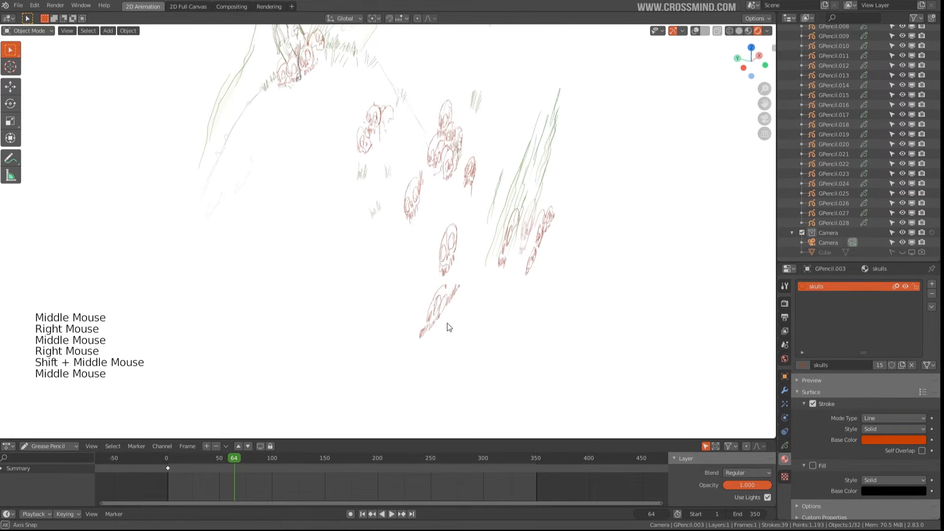
pyautogui.rightClick(438, 310)
pyautogui.press('g')
pyautogui.click(481, 325)
pyautogui.rightClick(449, 263)
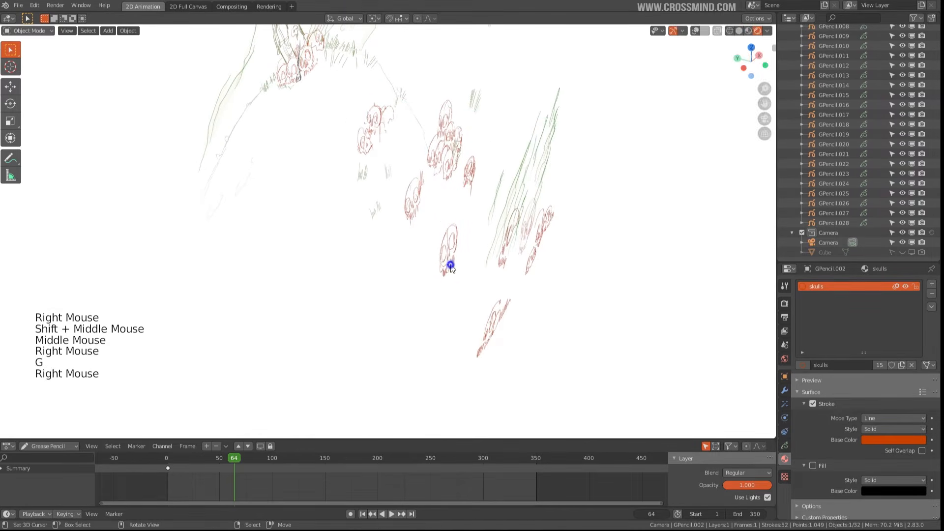
pyautogui.press('g')
pyautogui.click(481, 270)
# Reposition fg skull 1 and the foreground smoke drawing among the surrounding skulls
pyautogui.moveTo(481, 270)
pyautogui.mouseDown(button='middle')
pyautogui.moveTo(458, 257)
pyautogui.moveTo(466, 291)
pyautogui.mouseUp(button='middle')
pyautogui.scroll(3, 458, 258)
pyautogui.moveTo(467, 291); pyautogui.dragTo(466, 283, button='middle')
pyautogui.rightClick(449, 276)
pyautogui.press('g')
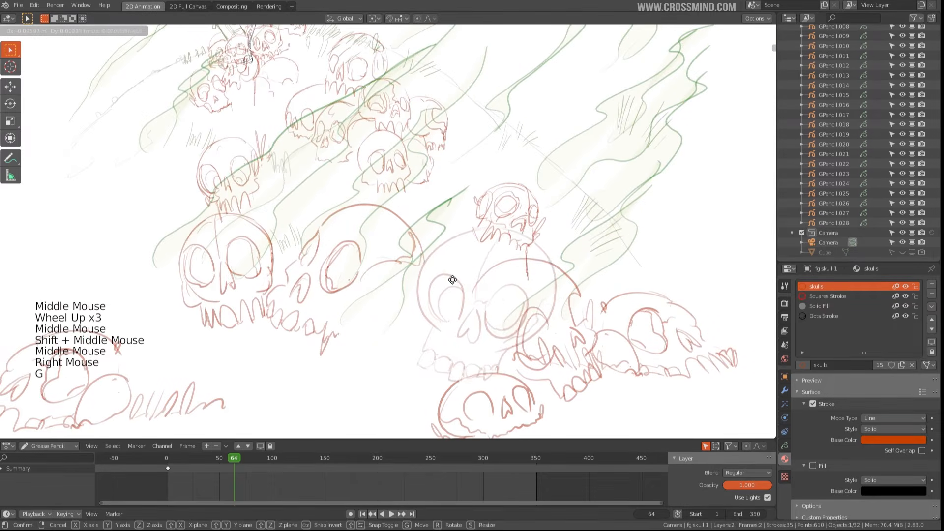
pyautogui.rightClick(622, 147)
pyautogui.moveTo(622, 148)
pyautogui.keyDown('shift'); pyautogui.mouseDown(button='middle')
pyautogui.moveTo(587, 227)
pyautogui.moveTo(569, 215)
pyautogui.moveTo(628, 177)
pyautogui.moveTo(569, 202)
pyautogui.moveTo(571, 227)
pyautogui.moveTo(483, 224)
pyautogui.mouseUp(button='middle'); pyautogui.keyUp('shift')
pyautogui.rightClick(628, 177)
pyautogui.press('g')
pyautogui.scroll(2, 417, 201)
pyautogui.keyDown('ctrl'); pyautogui.keyDown('shift'); pyautogui.moveTo(416, 200); pyautogui.dragTo(413, 149, button='middle'); pyautogui.keyUp('shift'); pyautogui.keyUp('ctrl')
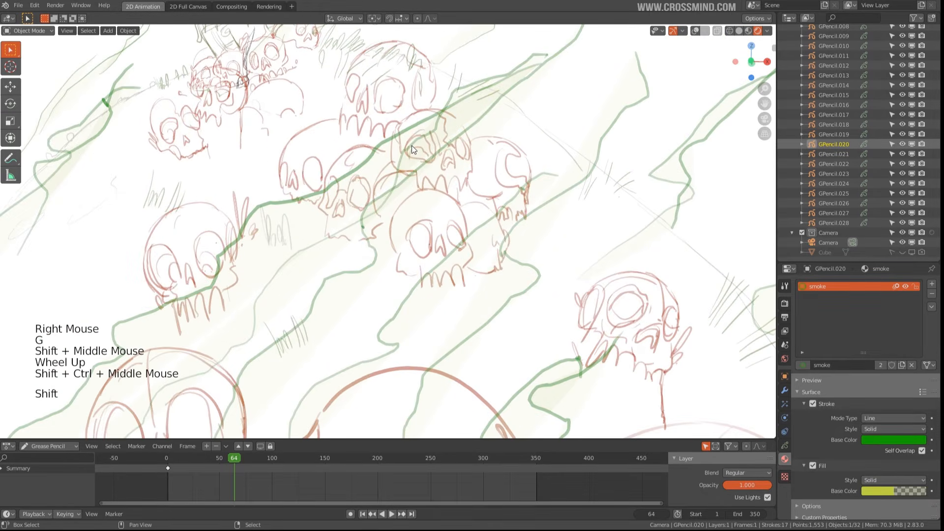
# Look through the scene camera and enable Lock Camera to View in the sidebar's view settings
pyautogui.press('KP_0')
pyautogui.scroll(1, 414, 267)
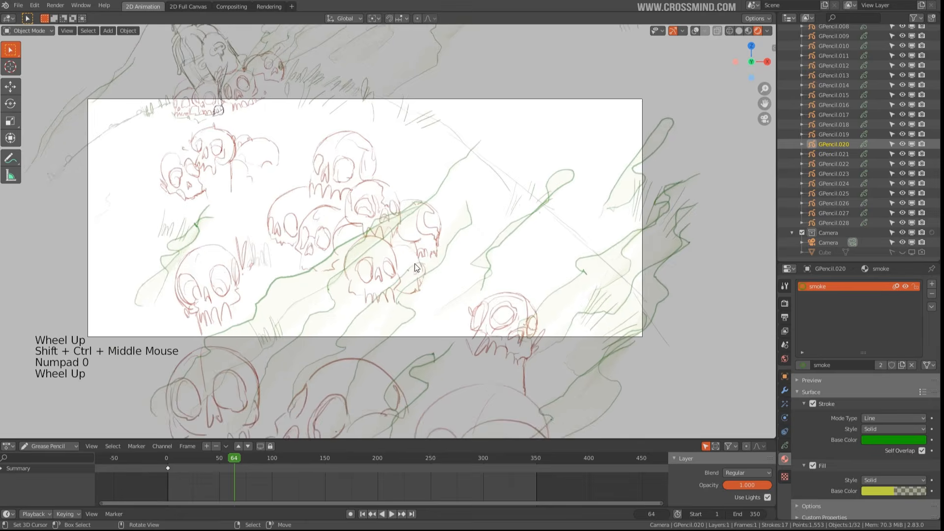
pyautogui.press('n')
pyautogui.click(772, 85)
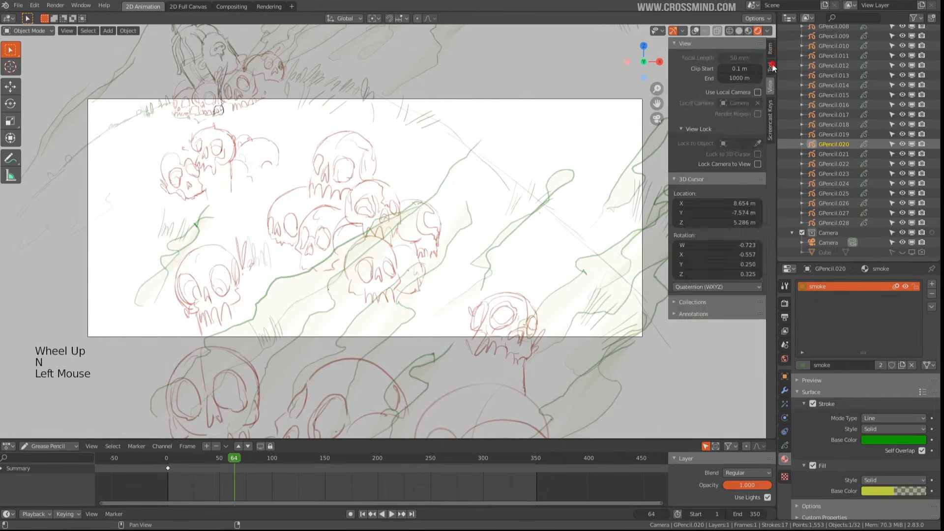
pyautogui.click(772, 77)
pyautogui.click(770, 85)
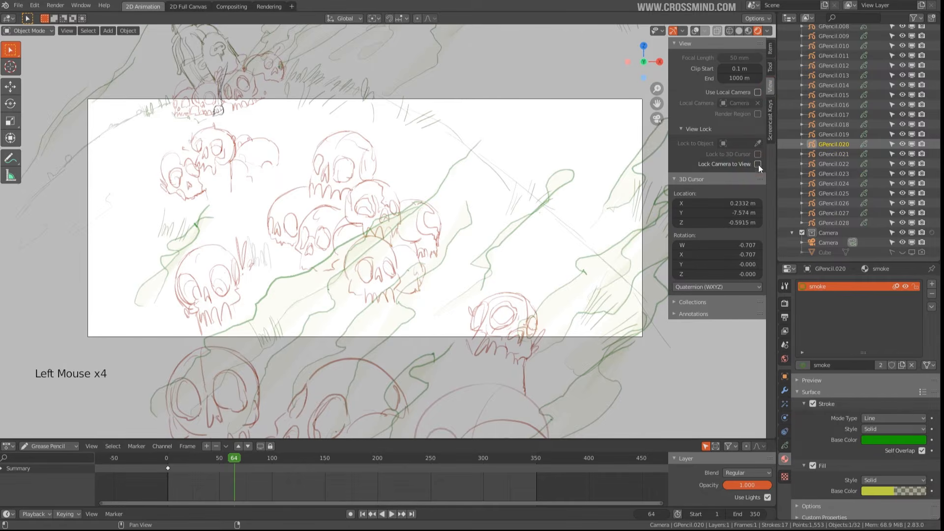
# Pan and dolly the locked camera across the skull pile to test the depth layering and reframe the shot
pyautogui.keyDown('shift'); pyautogui.moveTo(406, 262); pyautogui.dragTo(414, 234, button='middle'); pyautogui.keyUp('shift')
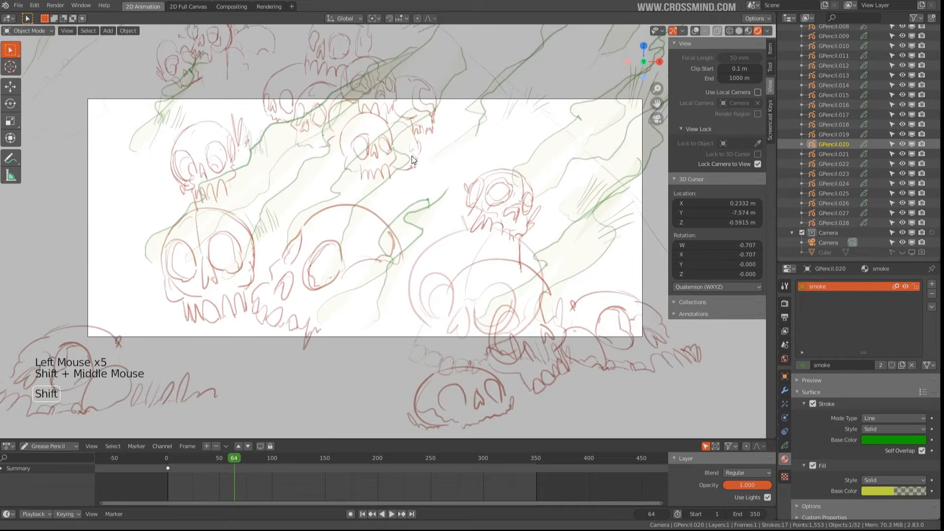
pyautogui.keyDown('shift'); pyautogui.moveTo(412, 156); pyautogui.dragTo(405, 152, button='middle'); pyautogui.keyUp('shift')
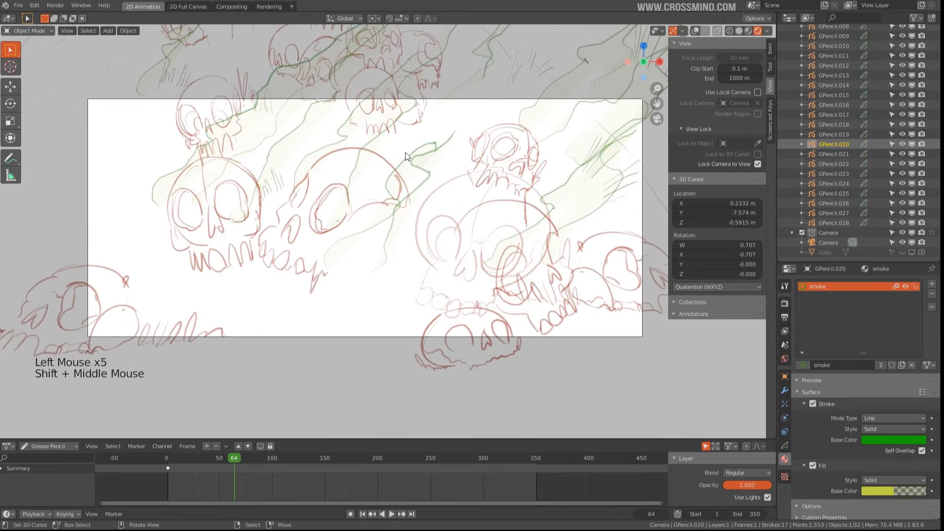
pyautogui.moveTo(403, 191)
pyautogui.keyDown('ctrl'); pyautogui.keyDown('shift'); pyautogui.mouseDown(button='middle')
pyautogui.moveTo(416, 208)
pyautogui.moveTo(437, 206)
pyautogui.mouseUp(button='middle'); pyautogui.keyUp('shift'); pyautogui.keyUp('ctrl')
pyautogui.keyDown('shift'); pyautogui.moveTo(437, 188); pyautogui.dragTo(435, 217, button='middle'); pyautogui.keyUp('shift')
pyautogui.keyDown('ctrl'); pyautogui.keyDown('shift'); pyautogui.moveTo(436, 217); pyautogui.dragTo(429, 159, button='middle'); pyautogui.keyUp('shift'); pyautogui.keyUp('ctrl')
pyautogui.moveTo(430, 158)
pyautogui.keyDown('shift'); pyautogui.mouseDown(button='middle')
pyautogui.moveTo(435, 270)
pyautogui.moveTo(447, 284)
pyautogui.mouseUp(button='middle'); pyautogui.keyUp('shift')
pyautogui.moveTo(383, 207)
pyautogui.keyDown('ctrl'); pyautogui.keyDown('shift'); pyautogui.mouseDown(button='middle')
pyautogui.moveTo(375, 177)
pyautogui.moveTo(407, 196)
pyautogui.moveTo(436, 255)
pyautogui.moveTo(348, 270)
pyautogui.moveTo(369, 163)
pyautogui.moveTo(305, 64)
pyautogui.mouseUp(button='middle'); pyautogui.keyUp('shift'); pyautogui.keyUp('ctrl')
pyautogui.scroll(-5, 382, 489)
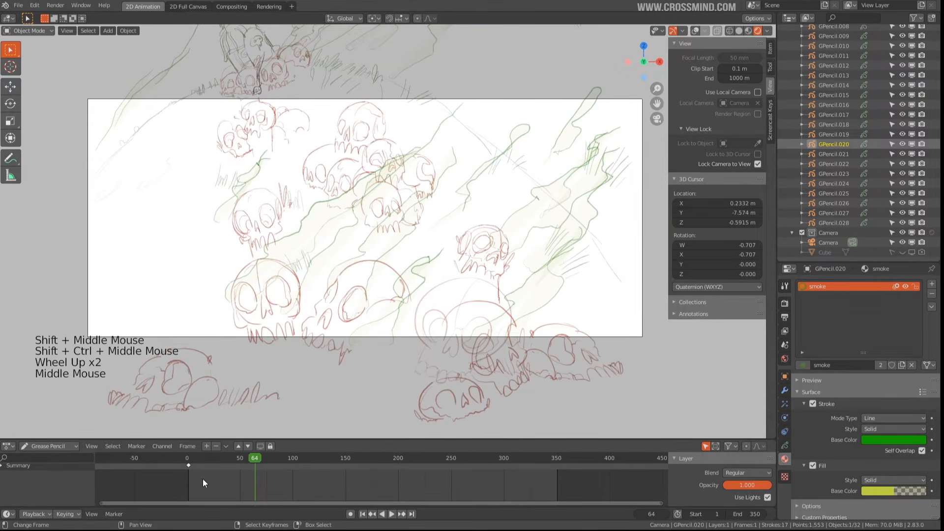
# Select the camera, frame the foreground skulls at frame 50 and insert a camera keyframe
pyautogui.click(218, 98)
pyautogui.click(241, 484)
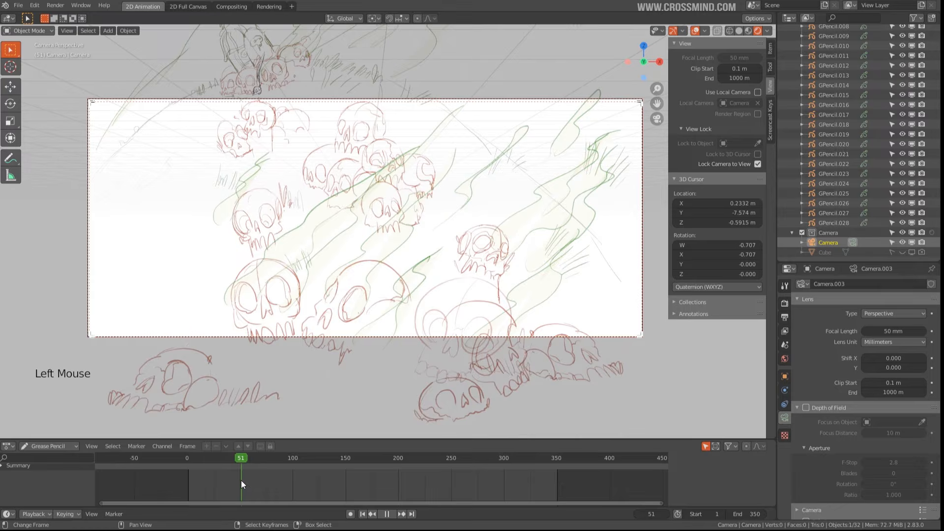
pyautogui.moveTo(445, 408)
pyautogui.keyDown('shift'); pyautogui.mouseDown(button='middle')
pyautogui.moveTo(457, 239)
pyautogui.moveTo(463, 264)
pyautogui.mouseUp(button='middle'); pyautogui.keyUp('shift')
pyautogui.press('i')
pyautogui.click(441, 308)
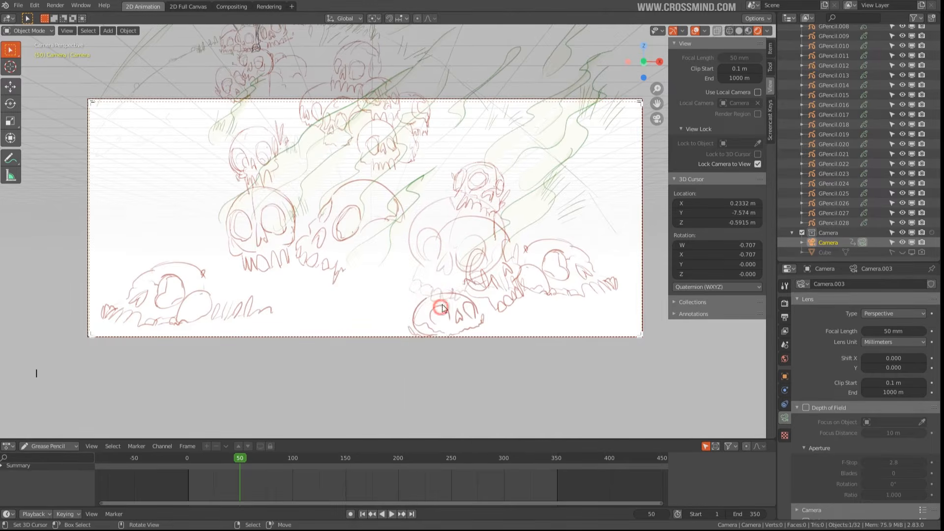
# Hide the viewport overlays and switch the animation editor's mode from Grease Pencil to Dope Sheet
pyautogui.click(695, 31)
pyautogui.click(157, 470)
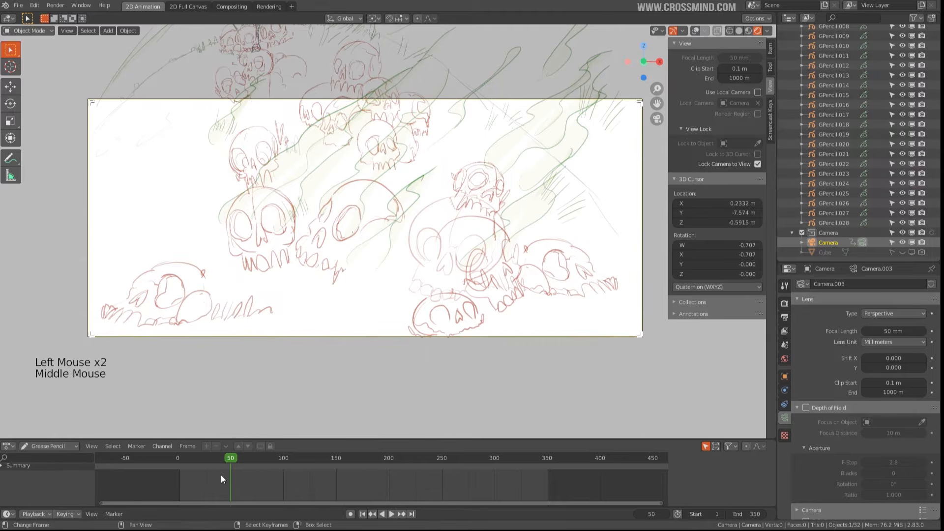
pyautogui.moveTo(221, 474); pyautogui.dragTo(252, 478, button='middle')
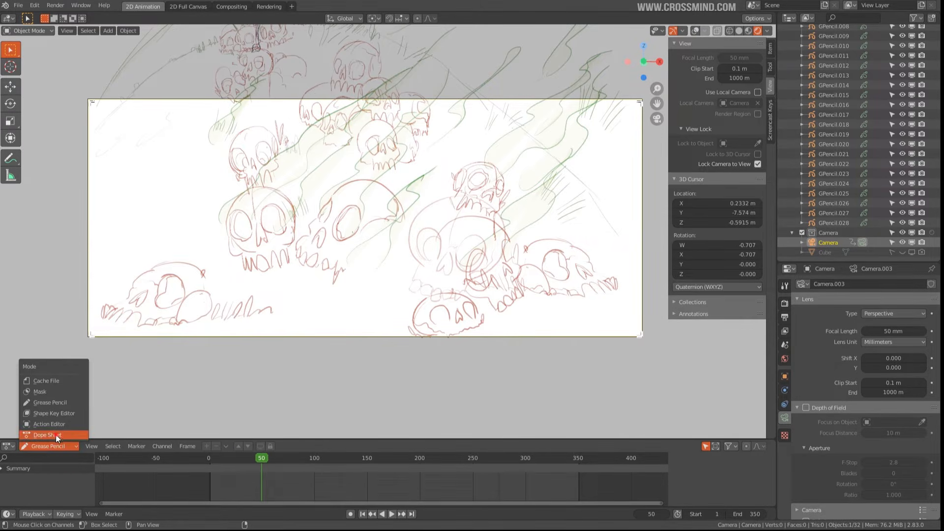
pyautogui.click(55, 435)
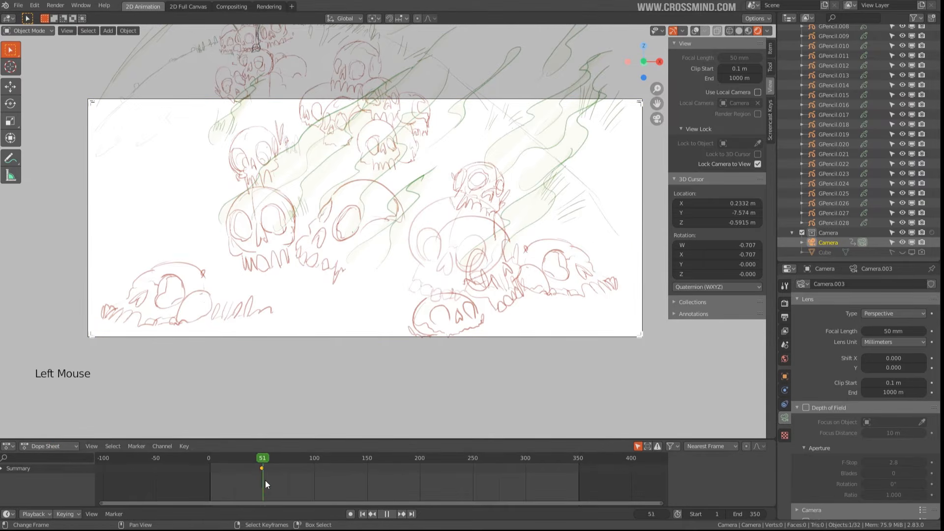
pyautogui.click(346, 486)
pyautogui.press('space')
pyautogui.moveTo(445, 122)
pyautogui.keyDown('shift'); pyautogui.mouseDown(button='middle')
pyautogui.moveTo(455, 274)
pyautogui.moveTo(455, 265)
pyautogui.mouseUp(button='middle'); pyautogui.keyUp('shift')
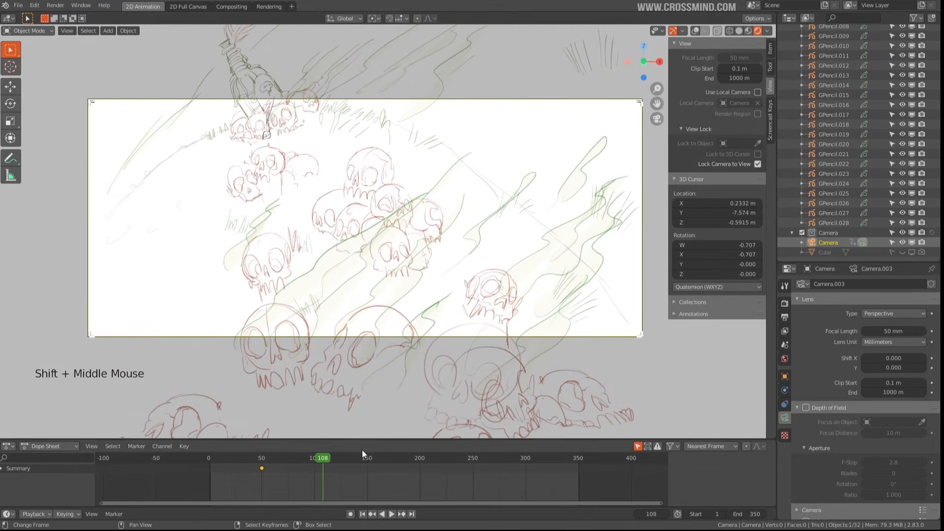
# At frame 350, move the camera up and in to frame the bottle, and insert a camera keyframe
pyautogui.moveTo(482, 485); pyautogui.dragTo(576, 486)
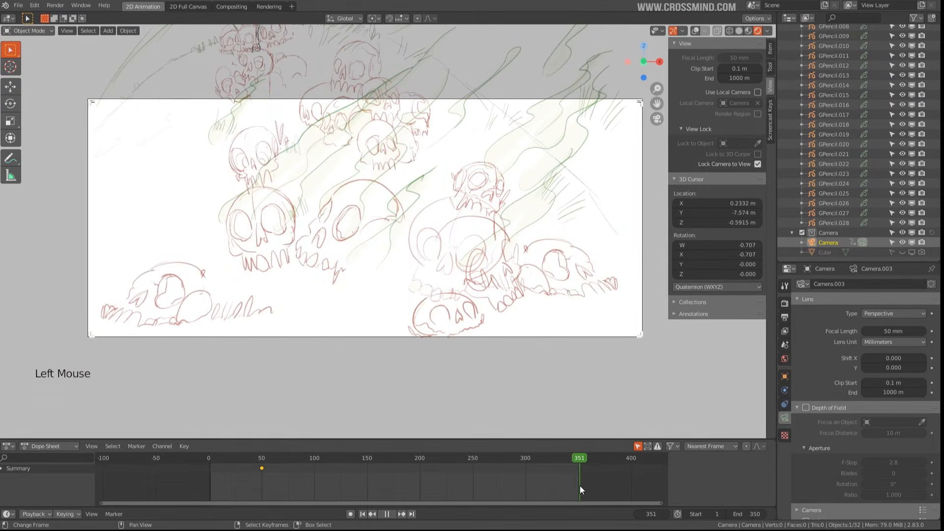
pyautogui.moveTo(364, 187)
pyautogui.keyDown('shift'); pyautogui.mouseDown(button='middle')
pyautogui.moveTo(369, 237)
pyautogui.moveTo(368, 220)
pyautogui.moveTo(396, 225)
pyautogui.mouseUp(button='middle'); pyautogui.keyUp('shift')
pyautogui.scroll(2, 369, 236)
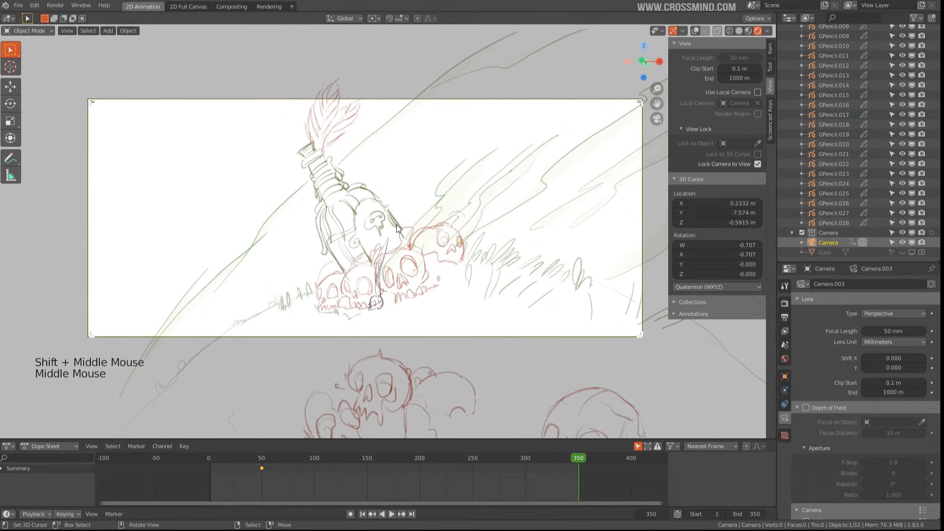
pyautogui.press('i')
pyautogui.click(397, 224)
# Scrub back to frame 39 and play the camera move to check the parallax
pyautogui.moveTo(268, 480); pyautogui.dragTo(287, 486)
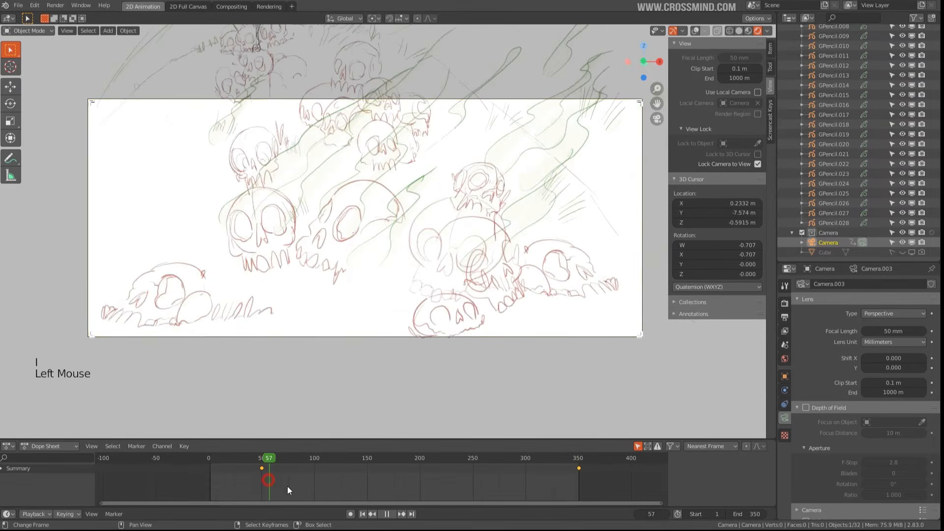
pyautogui.hotkey('shift', 'space')
pyautogui.click(249, 461)
pyautogui.hotkey('shift', 'space')
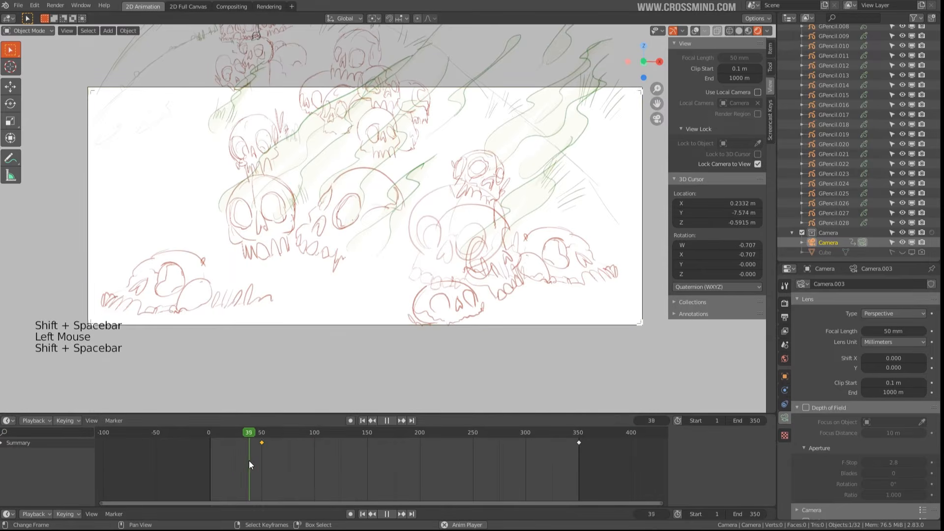
pyautogui.hotkey('shift', 'space')
# Move the fallen skull GPencil.028 outward toward the frame edge and reposition the skulls beside the pale foreground skull
pyautogui.rightClick(575, 284)
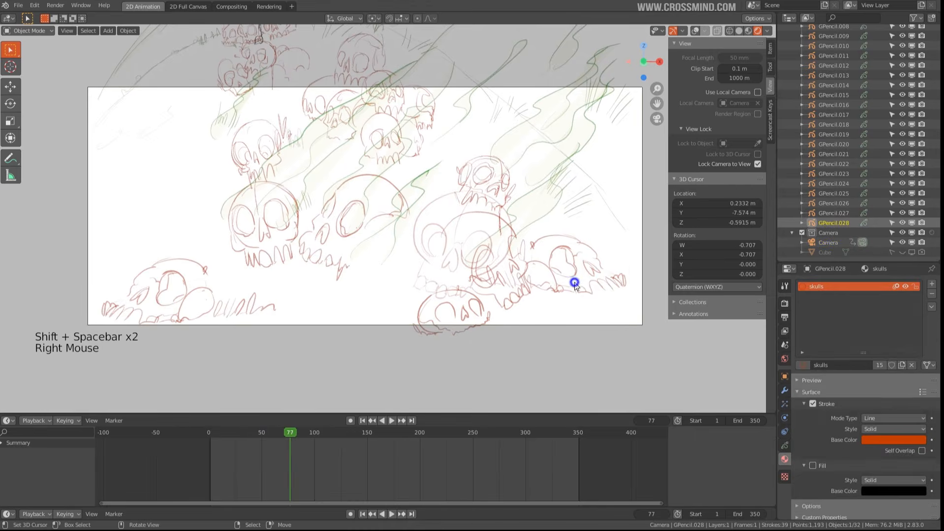
pyautogui.press('g')
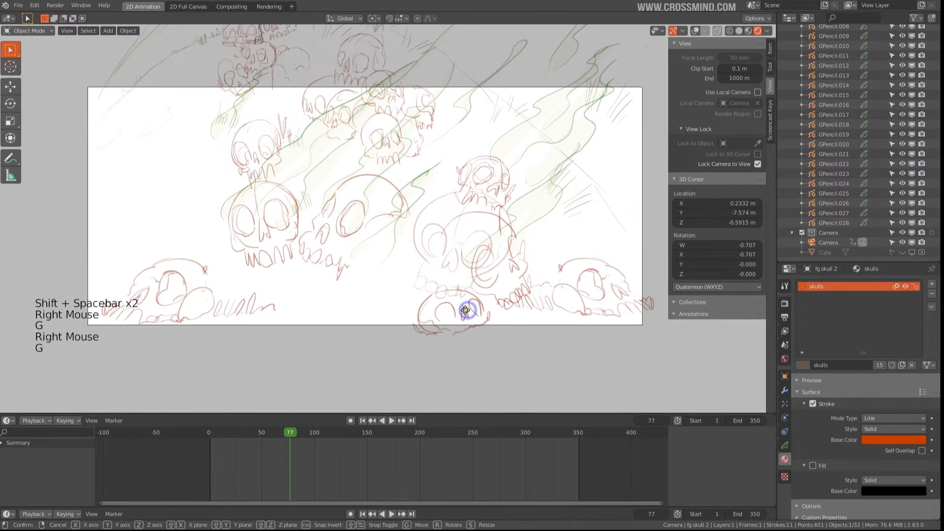
pyautogui.press('g')
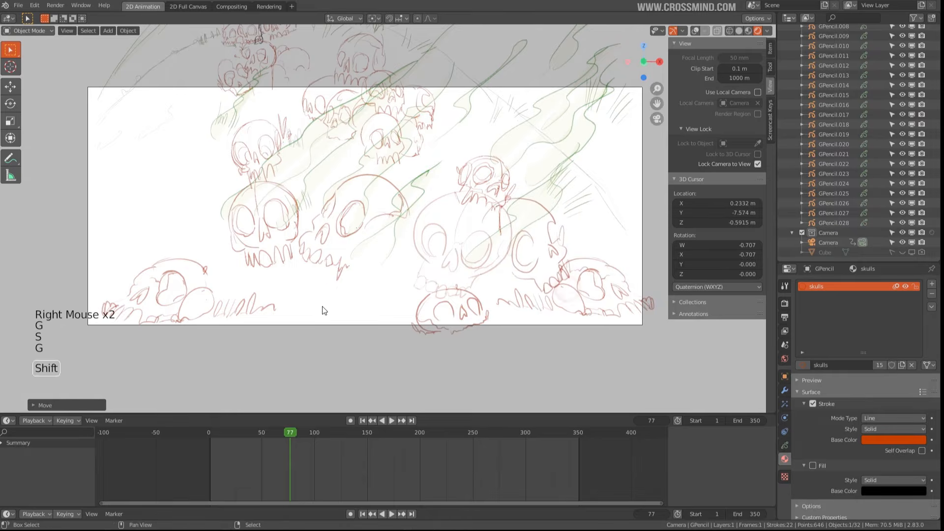
# Advance the playback to frame 104 and adjust the positions of the opposite fallen skull and the tilted skull beside the upright one
pyautogui.hotkey('shift', 'space')
pyautogui.press('space')
pyautogui.hotkey('shift', 'space')
pyautogui.rightClick(211, 295)
pyautogui.press('g')
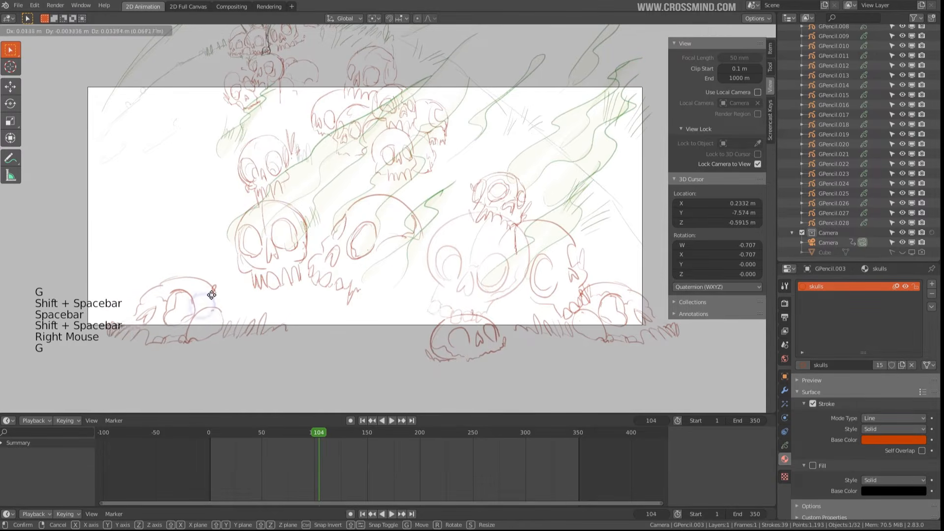
pyautogui.rightClick(330, 269)
pyautogui.press('g')
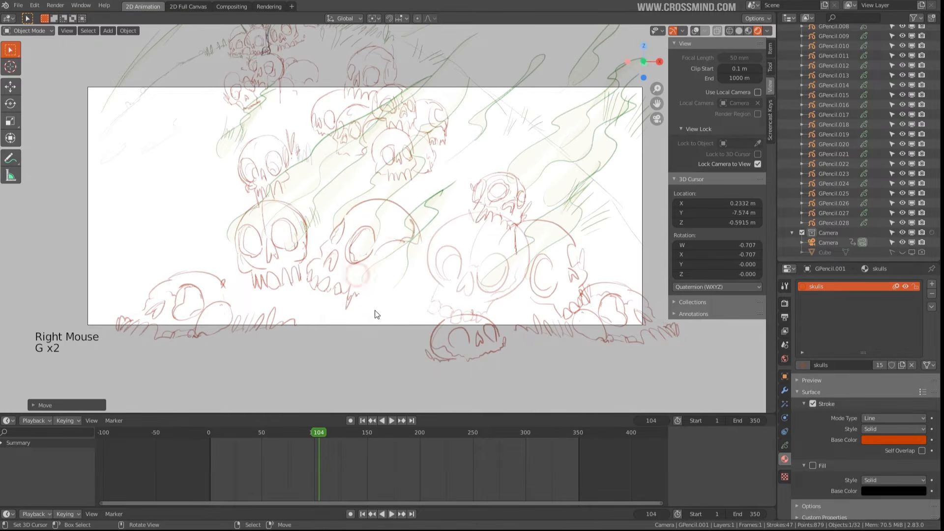
# Duplicate the grass drawing and place the copies around the fallen skulls along the lower edge of the camera frame
pyautogui.rightClick(598, 216)
pyautogui.hotkey('shift', 'd')
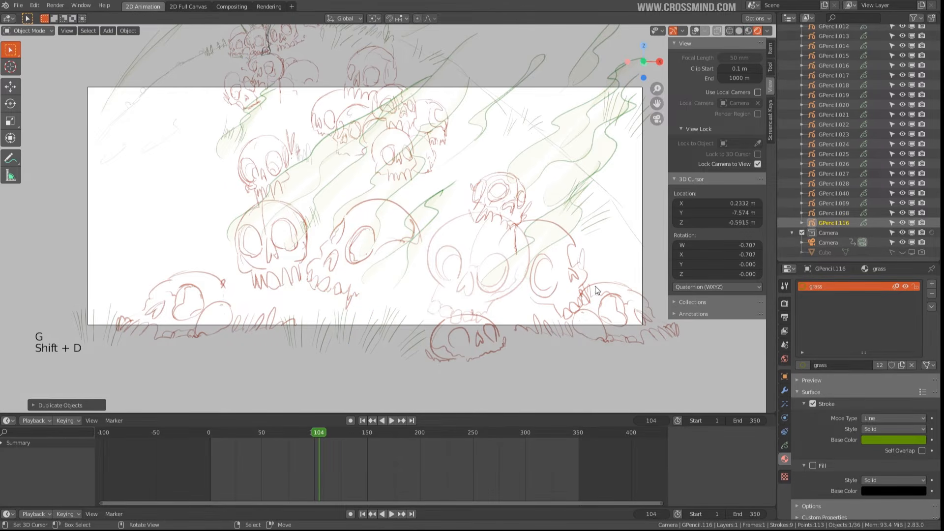
# Duplicate two skull drawings and place the copies above the fallen skull at the outer edge of the camera frame
pyautogui.hotkey('shift', 'd')
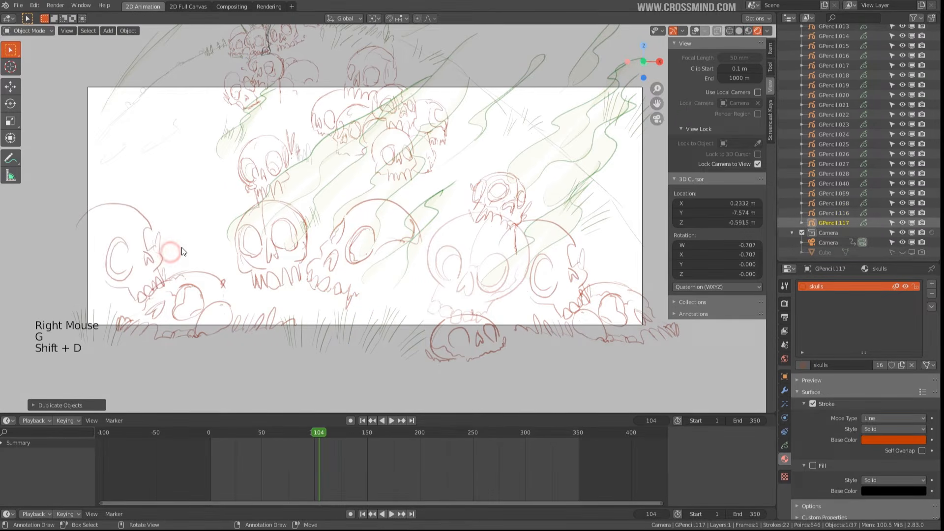
pyautogui.rightClick(275, 147)
pyautogui.press('g')
pyautogui.hotkey('shift', 'd')
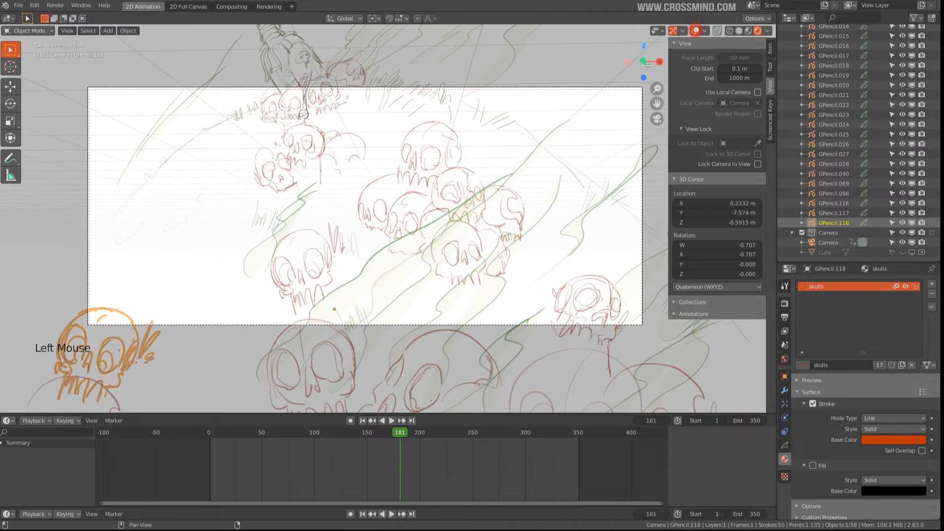
# Select the camera, move it closer to the skull cluster at frame 181 and insert a keyframe
pyautogui.rightClick(628, 92)
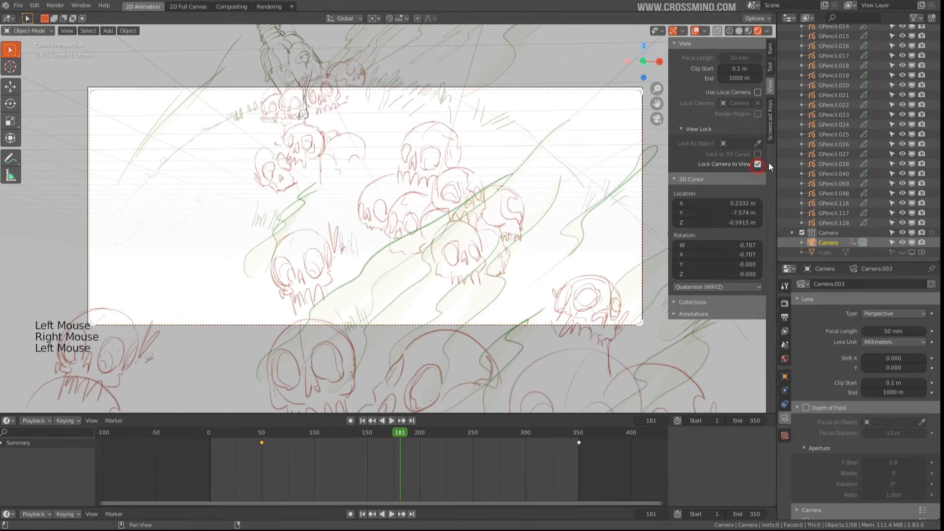
pyautogui.keyDown('ctrl'); pyautogui.keyDown('shift'); pyautogui.moveTo(430, 211); pyautogui.dragTo(432, 220, button='middle'); pyautogui.keyUp('shift'); pyautogui.keyUp('ctrl')
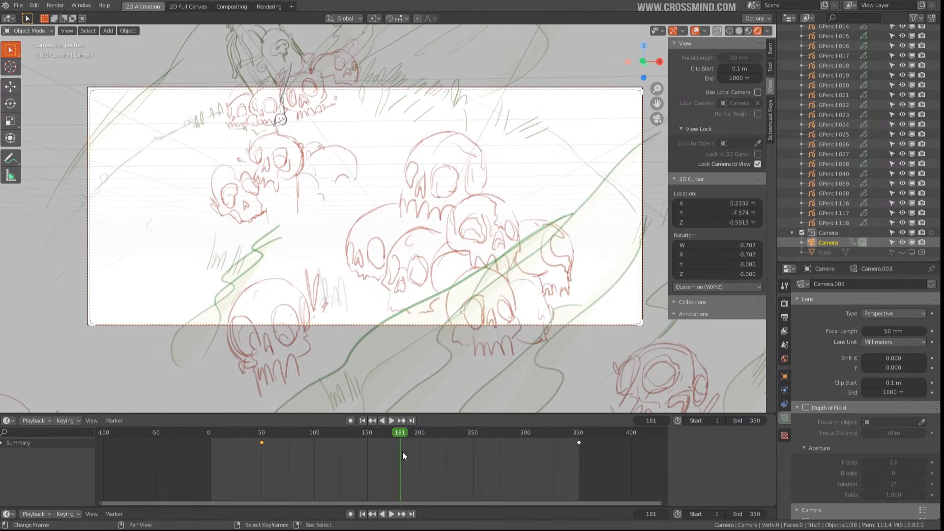
pyautogui.press('i')
pyautogui.click(442, 314)
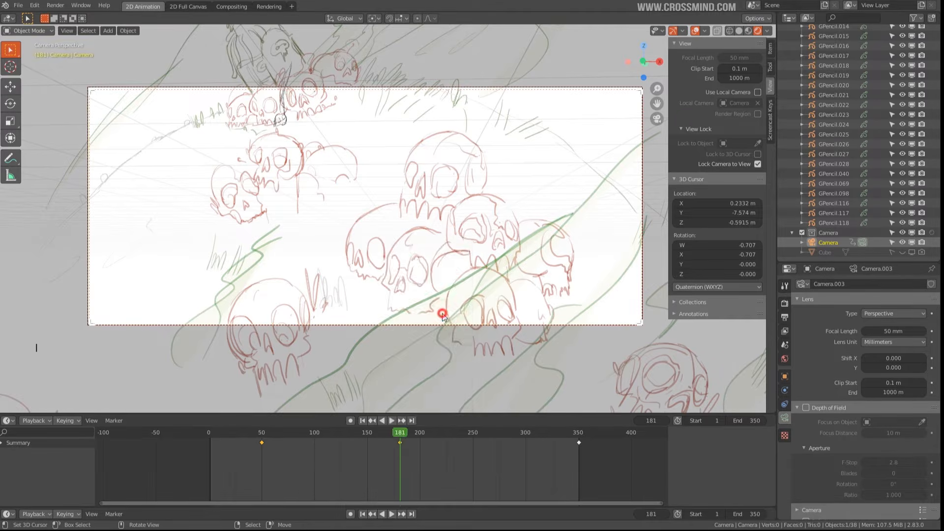
# Scrub through the move up to frame 181, push the camera slightly further in and re-insert its keyframe there
pyautogui.moveTo(295, 458); pyautogui.dragTo(400, 471)
pyautogui.keyDown('ctrl'); pyautogui.keyDown('shift'); pyautogui.moveTo(387, 182); pyautogui.dragTo(393, 193, button='middle'); pyautogui.keyUp('shift'); pyautogui.keyUp('ctrl')
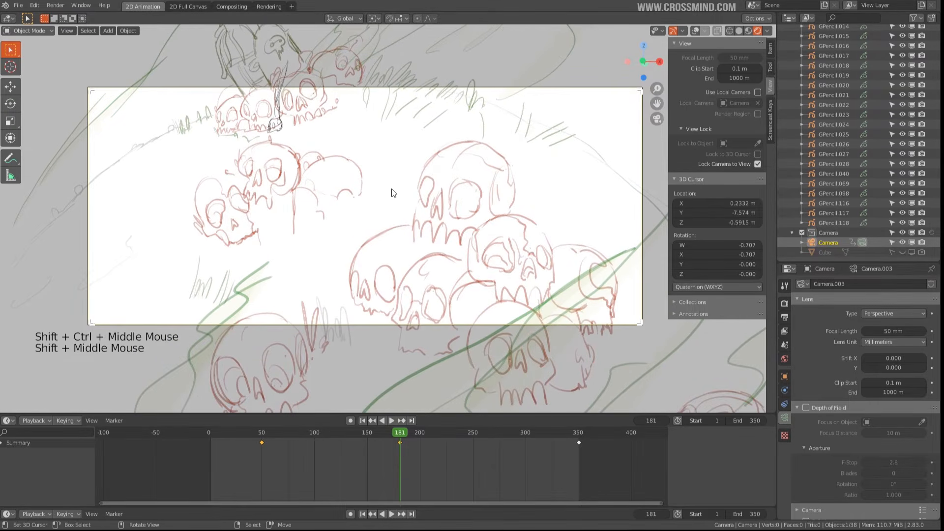
pyautogui.doubleClick(350, 421)
pyautogui.press('i')
pyautogui.click(418, 221)
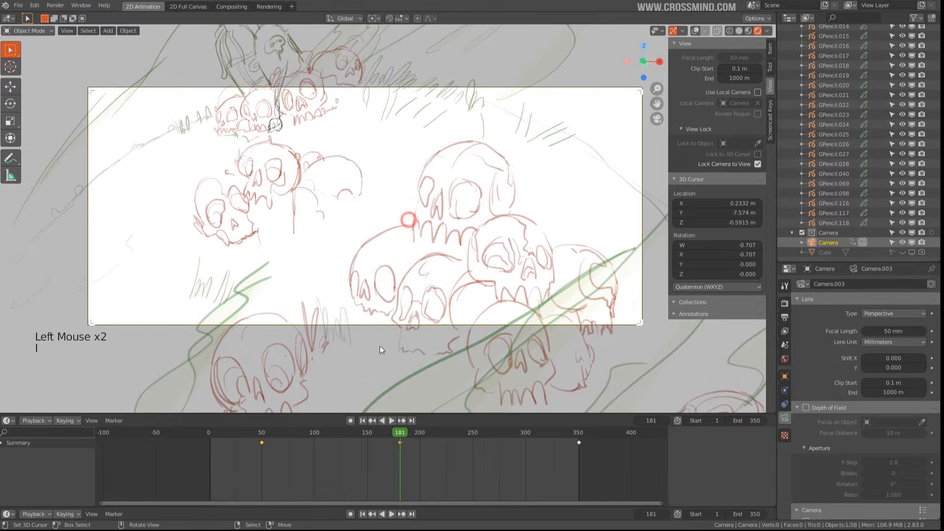
# Return to the opening keyframe near frame 50, reframe the camera on the foreground skulls and insert a keyframe
pyautogui.click(271, 449)
pyautogui.hotkey('shift', 'space')
pyautogui.hotkey('shift', 'space')
pyautogui.click(262, 450)
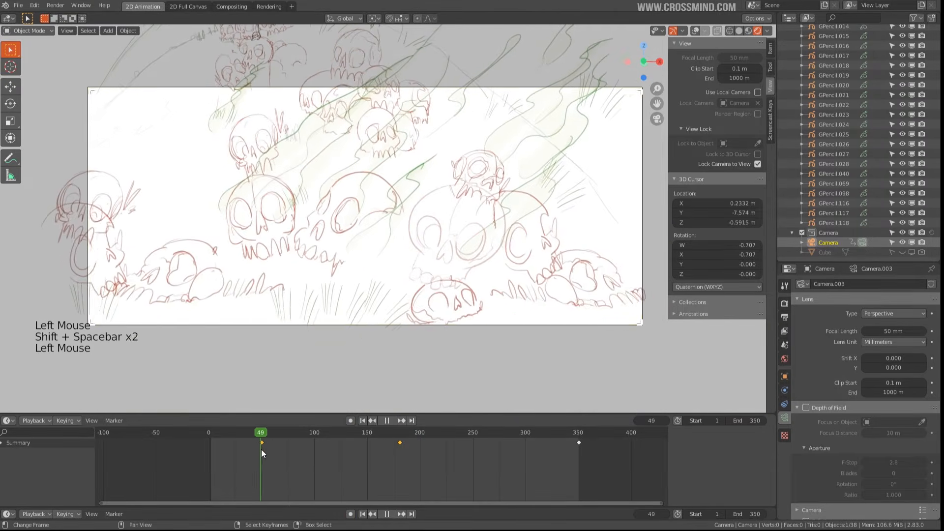
pyautogui.keyDown('ctrl'); pyautogui.keyDown('shift'); pyautogui.moveTo(418, 305); pyautogui.dragTo(423, 246, button='middle'); pyautogui.keyUp('shift'); pyautogui.keyUp('ctrl')
pyautogui.keyDown('shift'); pyautogui.moveTo(458, 265); pyautogui.dragTo(407, 277, button='middle'); pyautogui.keyUp('shift')
pyautogui.press('i')
pyautogui.click(407, 277)
# Play and pause the animation to check how the camera travels from the foreground skulls to the middle cluster
pyautogui.hotkey('shift', 'space')
pyautogui.hotkey('shift', 'space')
pyautogui.hotkey('shift', 'space')
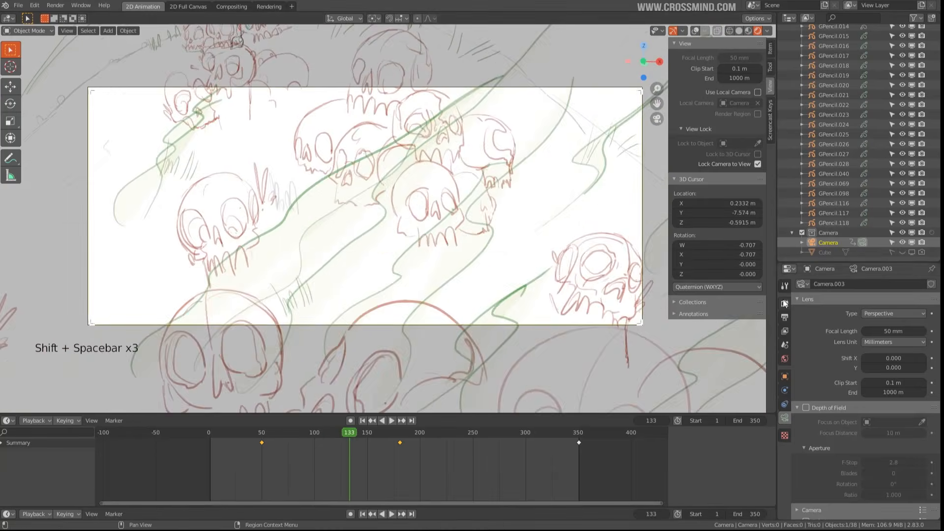
pyautogui.click(785, 286)
pyautogui.hotkey('shift', 'space')
pyautogui.scroll(1, 449, 248)
pyautogui.scroll(-1, 450, 249)
pyautogui.hotkey('shift', 'space')
pyautogui.hotkey('shift', 'space')
pyautogui.hotkey('shift', 'space')
# Go to frame 350, push the camera closer to the bottle and insert a keyframe
pyautogui.click(579, 450)
pyautogui.hotkey('shift', 'space')
pyautogui.click(578, 452)
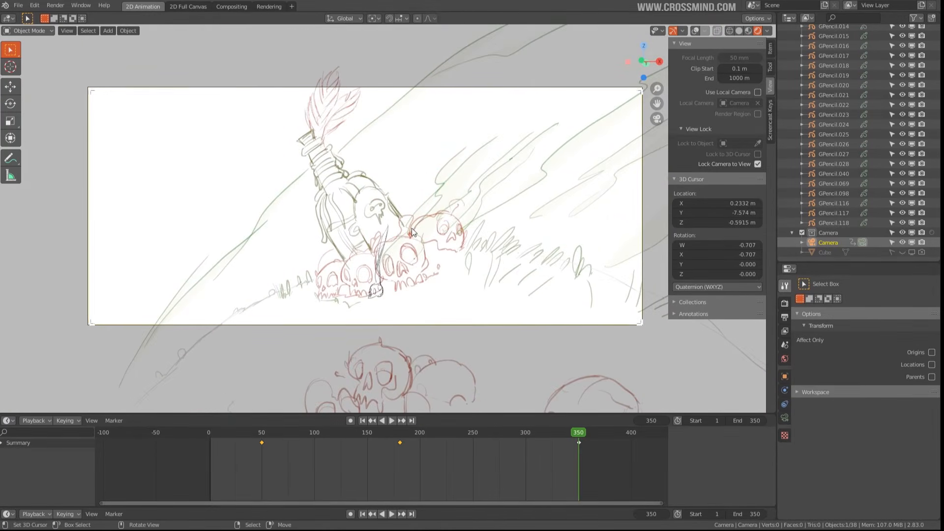
pyautogui.moveTo(394, 227)
pyautogui.keyDown('ctrl'); pyautogui.keyDown('shift'); pyautogui.mouseDown(button='middle')
pyautogui.moveTo(402, 239)
pyautogui.moveTo(386, 231)
pyautogui.mouseUp(button='middle'); pyautogui.keyUp('shift'); pyautogui.keyUp('ctrl')
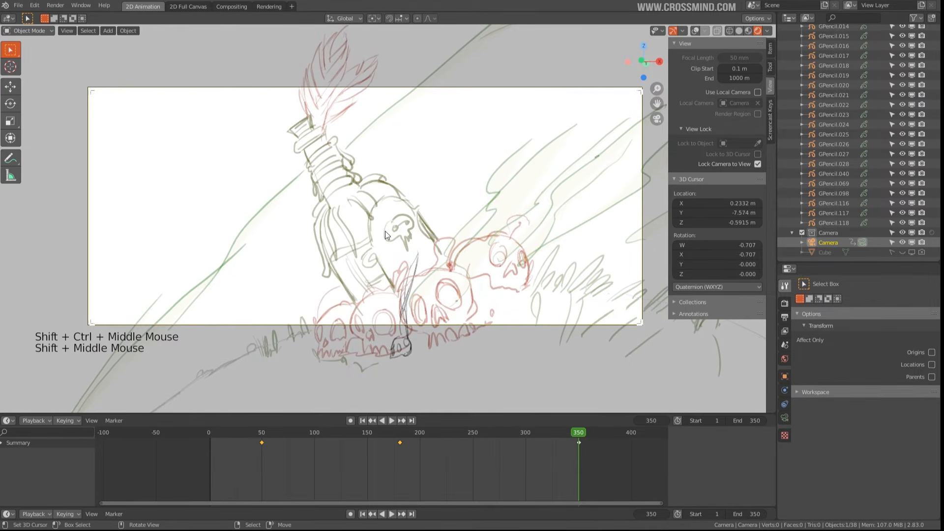
pyautogui.press('i')
pyautogui.click(385, 232)
# Play the animation to the bottle and scrub back through the middle of the move to check the camera's motion
pyautogui.click(403, 448)
pyautogui.hotkey('shift', 'space')
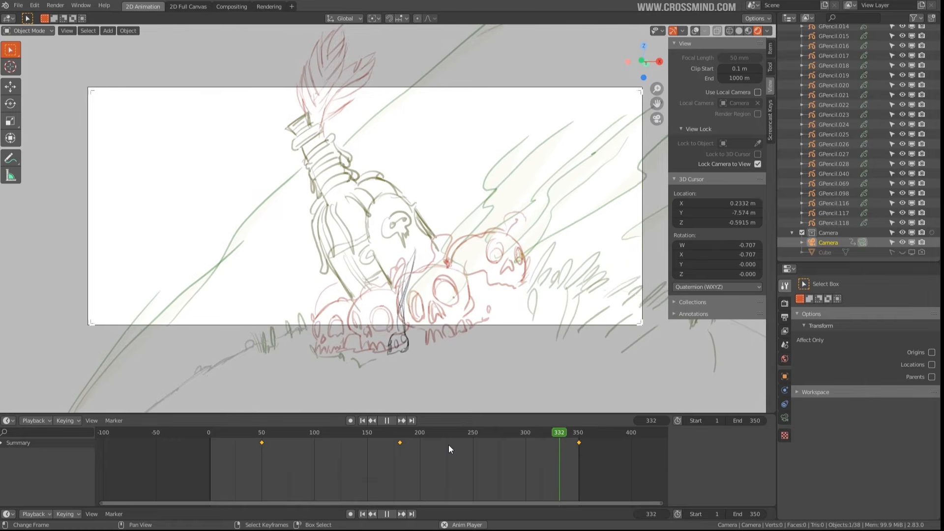
pyautogui.hotkey('shift', 'space')
pyautogui.moveTo(274, 472); pyautogui.dragTo(379, 466)
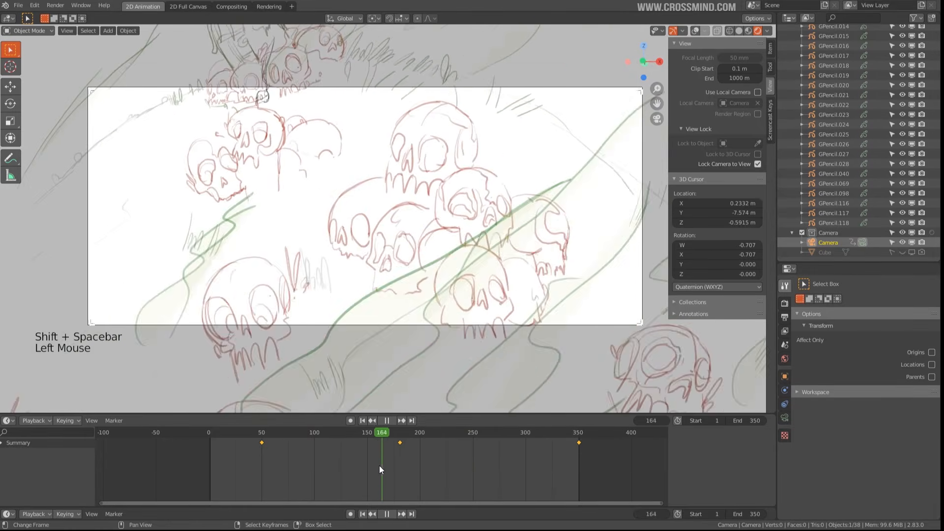
pyautogui.hotkey('shift', 'space')
# Rotate and shift the camera view at frame 181 and insert a LocRotScale keyframe on the camera
pyautogui.click(400, 464)
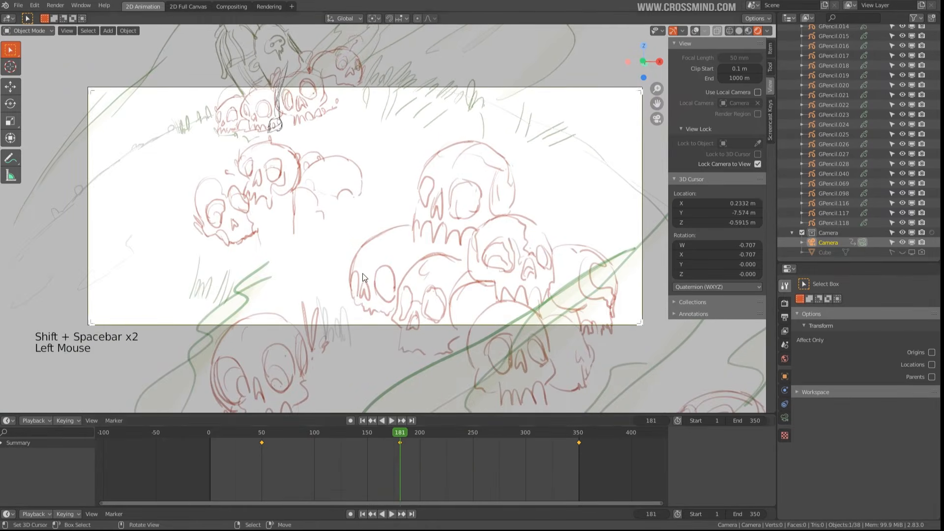
pyautogui.moveTo(363, 273); pyautogui.dragTo(373, 275, button='middle')
pyautogui.moveTo(372, 276); pyautogui.dragTo(387, 248, button='middle')
pyautogui.rightClick(343, 228)
pyautogui.press('KP_Decimal')
pyautogui.moveTo(386, 249); pyautogui.dragTo(396, 239, button='middle')
pyautogui.keyDown('shift'); pyautogui.moveTo(396, 238); pyautogui.dragTo(394, 238, button='middle'); pyautogui.keyUp('shift')
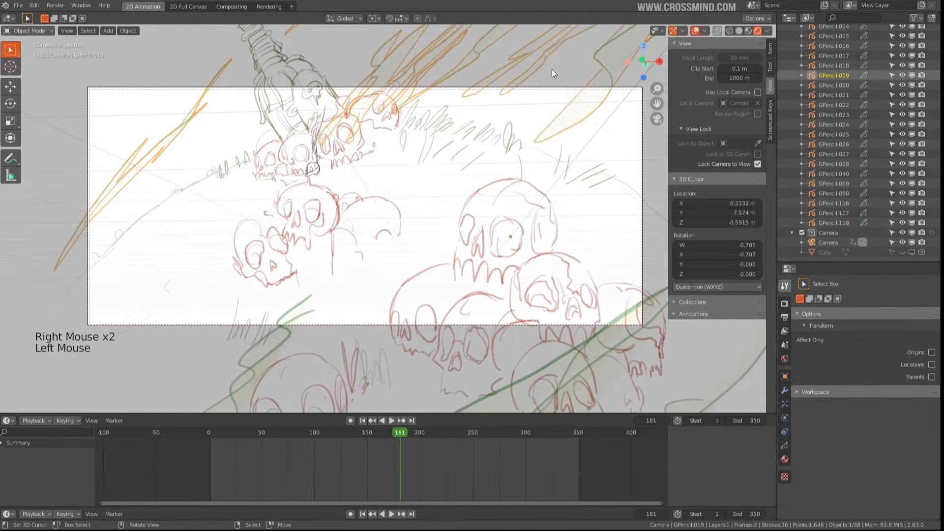
pyautogui.press('i')
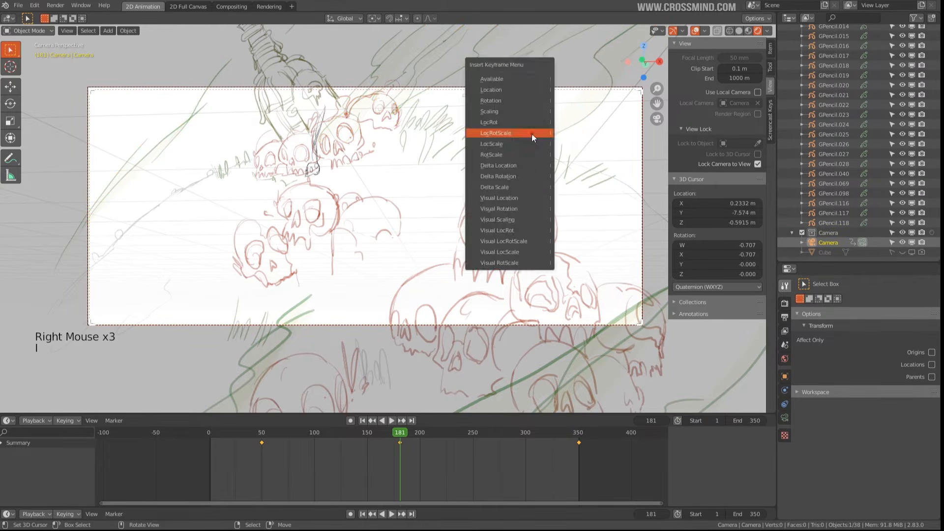
pyautogui.click(532, 134)
# At frame 350, reframe the camera around the bottle and insert a keyframe on the camera
pyautogui.moveTo(468, 463); pyautogui.dragTo(577, 462)
pyautogui.rightClick(406, 229)
pyautogui.moveTo(407, 229); pyautogui.dragTo(421, 248, button='middle')
pyautogui.press('KP_Decimal')
pyautogui.moveTo(421, 249)
pyautogui.keyDown('shift'); pyautogui.mouseDown(button='middle')
pyautogui.moveTo(426, 257)
pyautogui.moveTo(423, 244)
pyautogui.mouseUp(button='middle'); pyautogui.keyUp('shift')
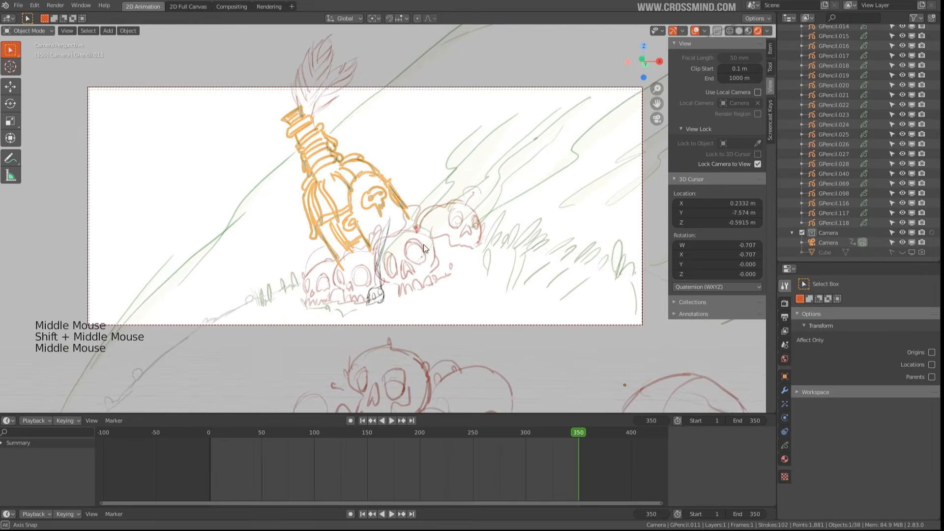
pyautogui.click(828, 243)
pyautogui.press('i')
pyautogui.click(464, 218)
# Hide the viewport overlays and replay the camera move from the foreground skulls to check it
pyautogui.moveTo(475, 480); pyautogui.dragTo(307, 471)
pyautogui.hotkey('shift', 'space')
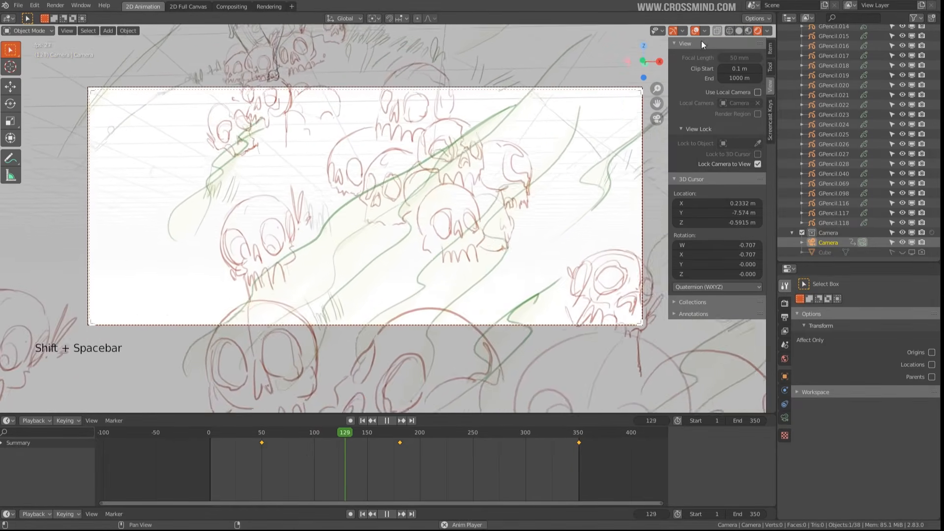
pyautogui.click(695, 31)
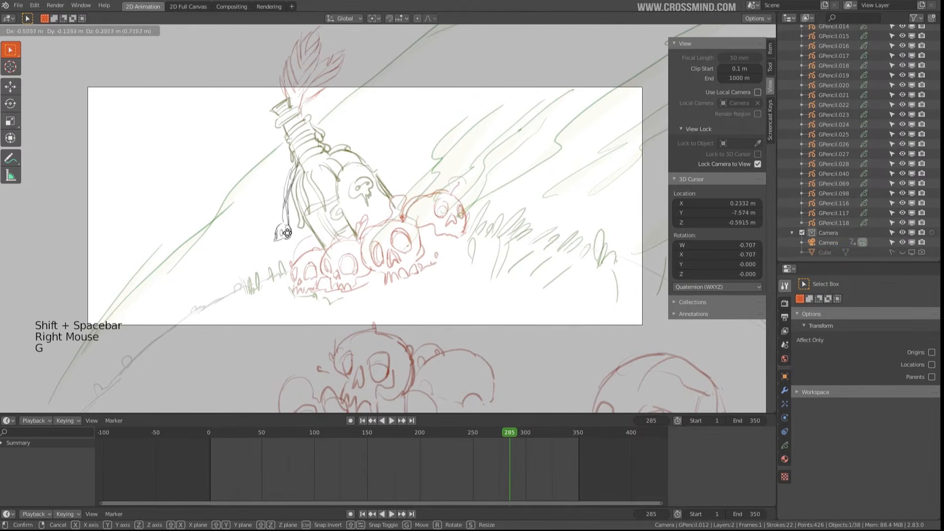
pyautogui.moveTo(384, 466); pyautogui.dragTo(264, 475)
pyautogui.hotkey('shift', 'space')
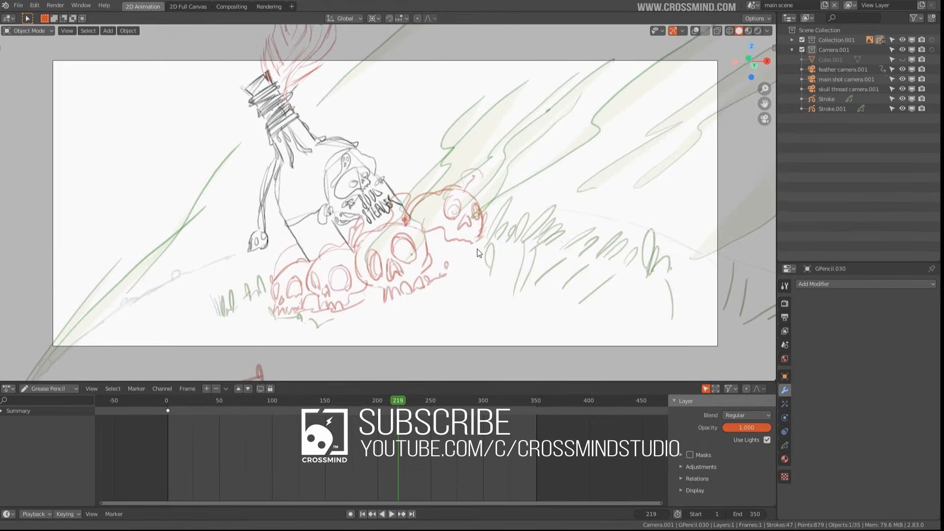
# Scrub and play the camera move in the main scene to review the more detailed bottle shot
pyautogui.moveTo(202, 441); pyautogui.dragTo(175, 442)
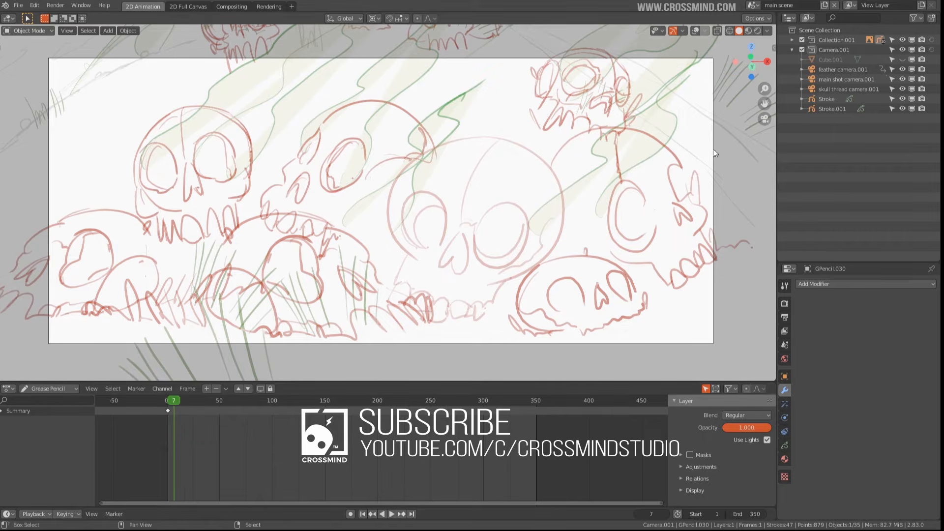
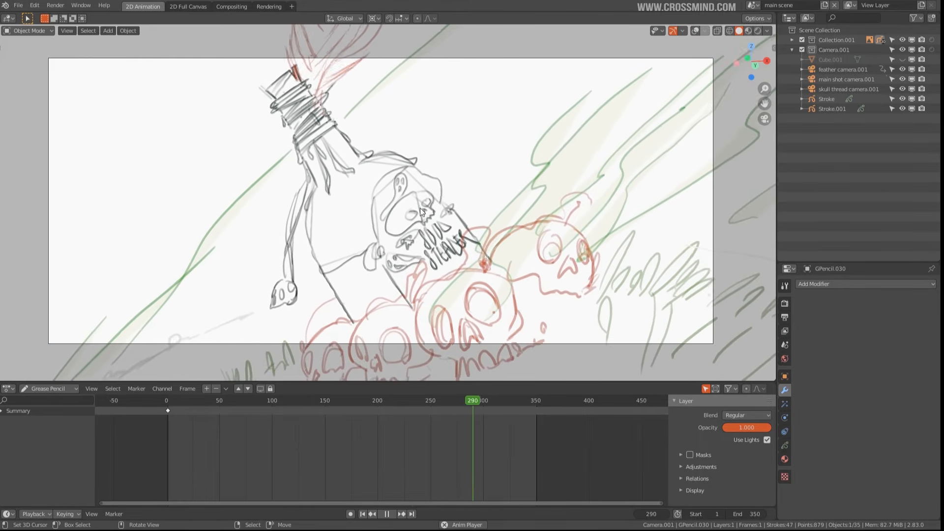
pyautogui.click(237, 452)
pyautogui.moveTo(284, 456); pyautogui.dragTo(254, 440)
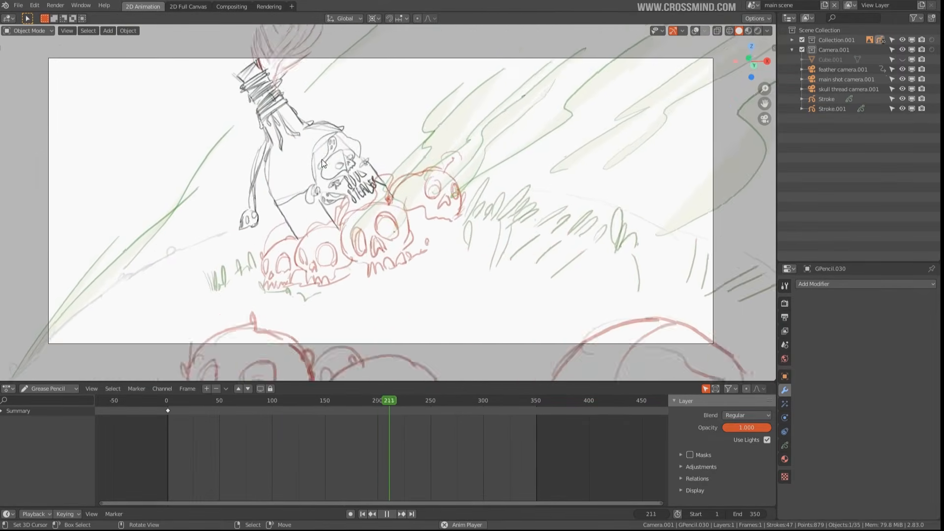
pyautogui.press('space')
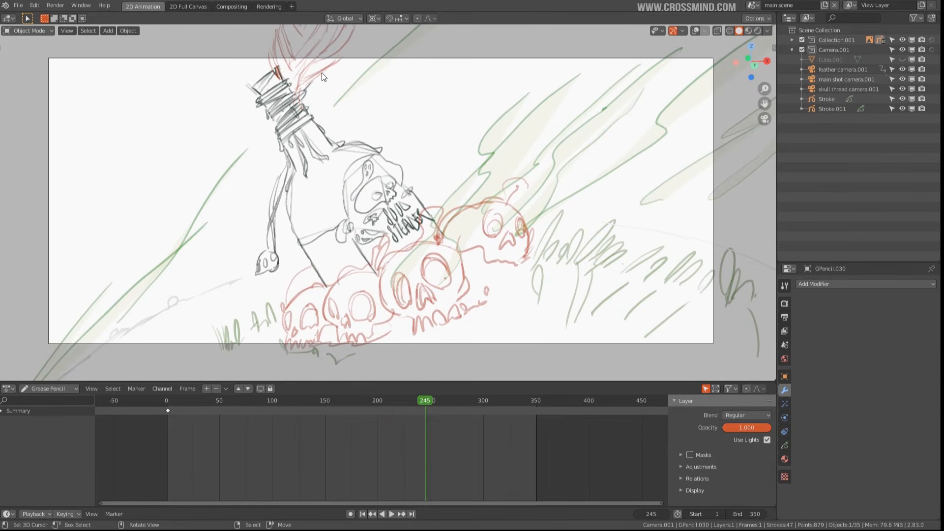
# Select the smoke drawing and scrub and play the timeline to examine its frame-by-frame animation
pyautogui.click(495, 159)
pyautogui.click(929, 300)
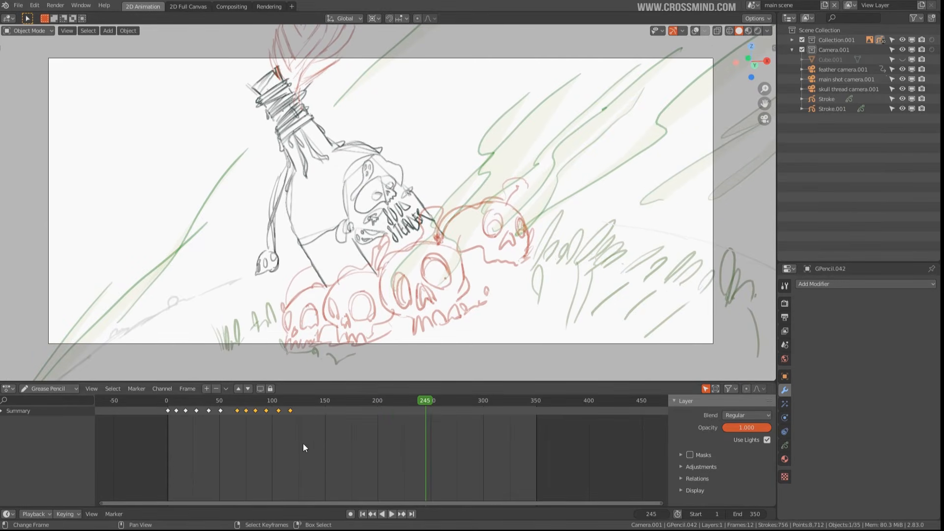
pyautogui.click(282, 433)
pyautogui.scroll(2, 276, 433)
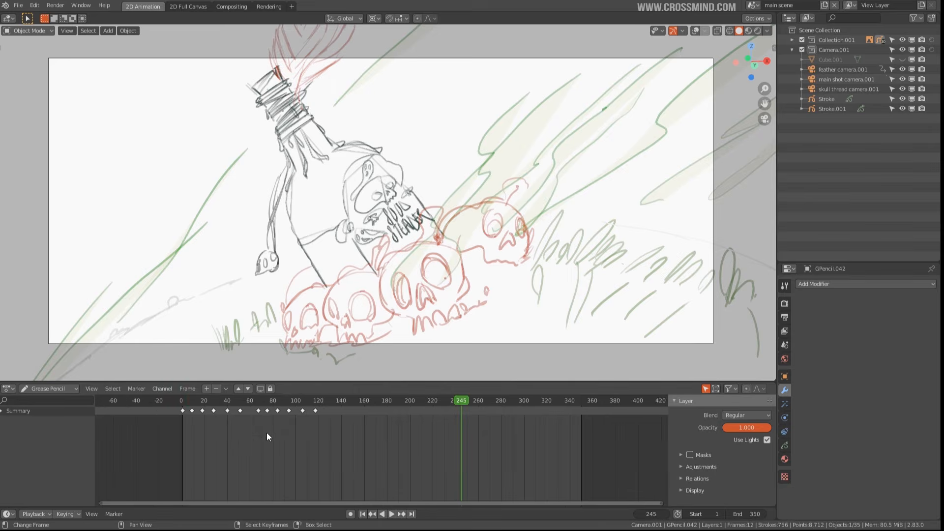
pyautogui.click(210, 468)
pyautogui.press('space')
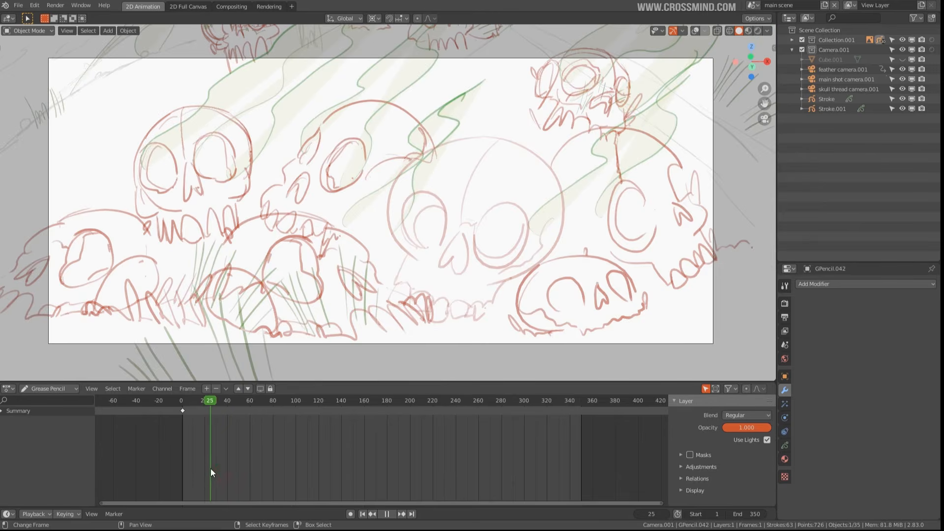
pyautogui.click(289, 470)
pyautogui.click(256, 474)
pyautogui.press('space')
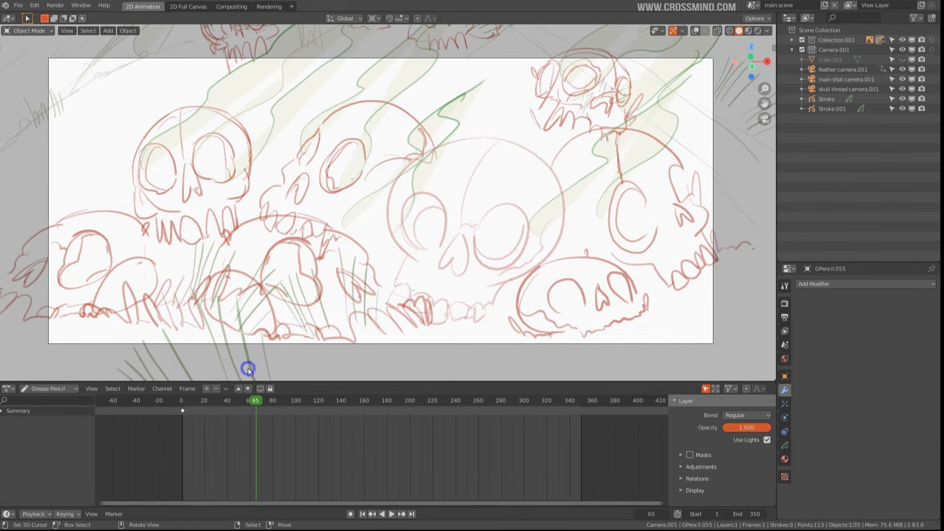
# Add a Noise modifier to the foreground grass GPencil.055, set its Position to 0.21 and preview the wobble
pyautogui.click(826, 284)
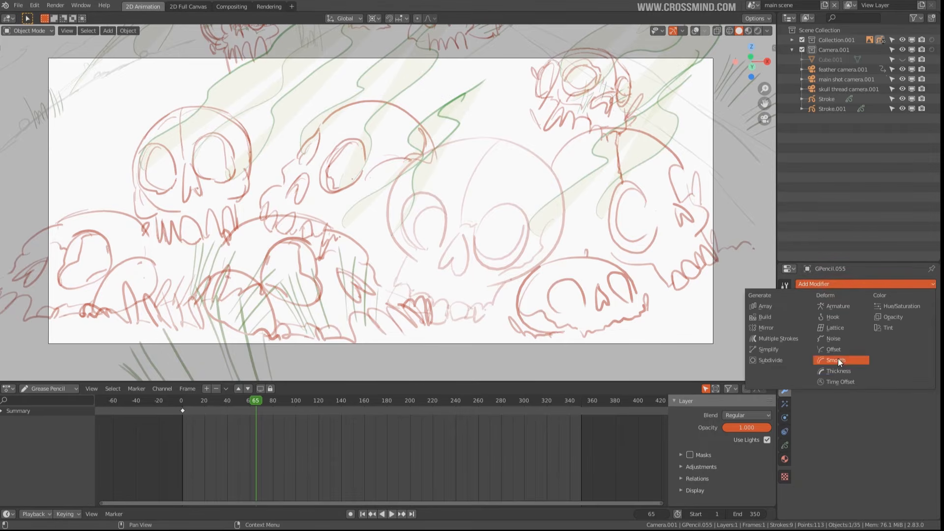
pyautogui.click(847, 338)
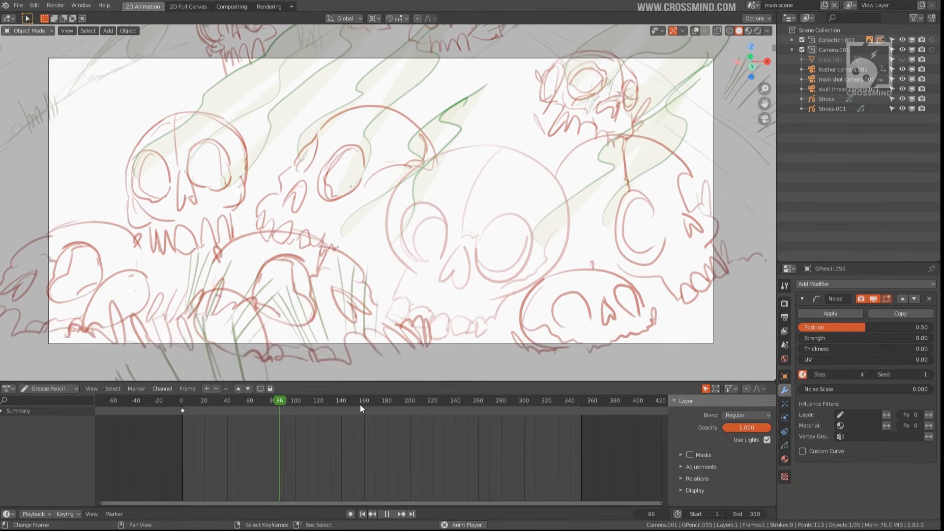
pyautogui.moveTo(280, 456); pyautogui.dragTo(229, 456)
pyautogui.press('Escape')
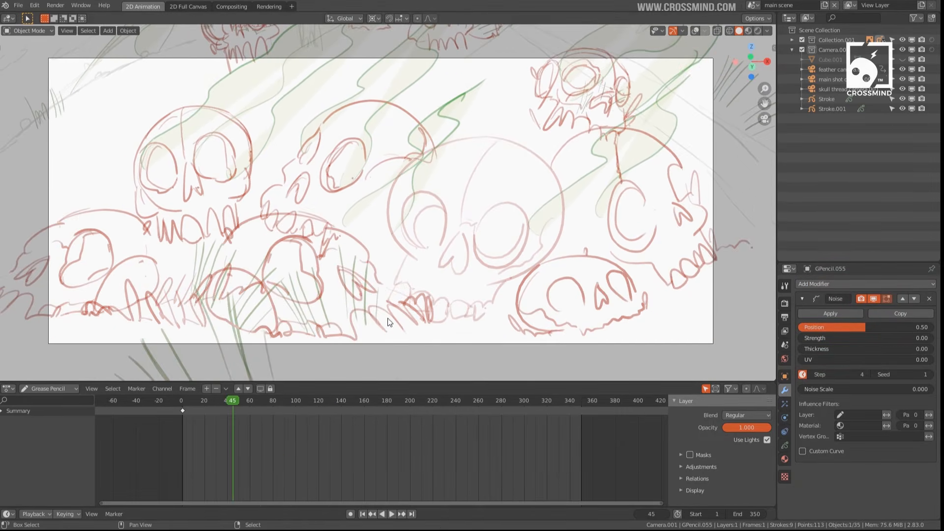
pyautogui.press('space')
pyautogui.press('space')
pyautogui.moveTo(849, 326); pyautogui.dragTo(805, 327)
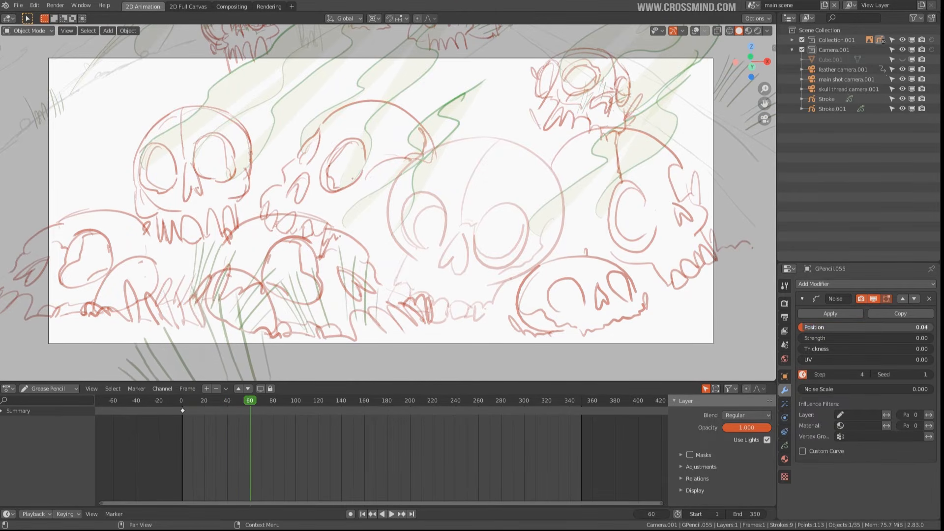
pyautogui.press('space')
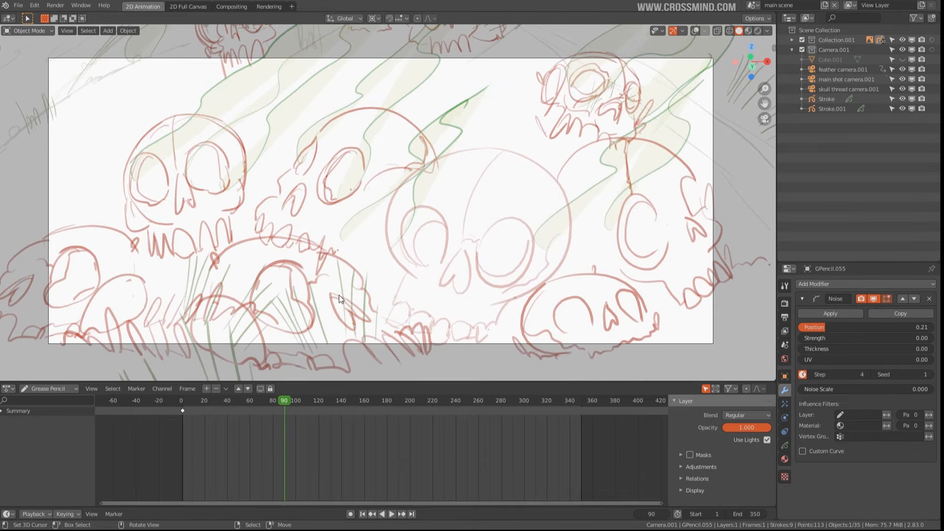
# Copy the Noise modifier from GPencil.055 to the two neighbouring foreground grass drawings and preview the wobble from the start
pyautogui.click(344, 266)
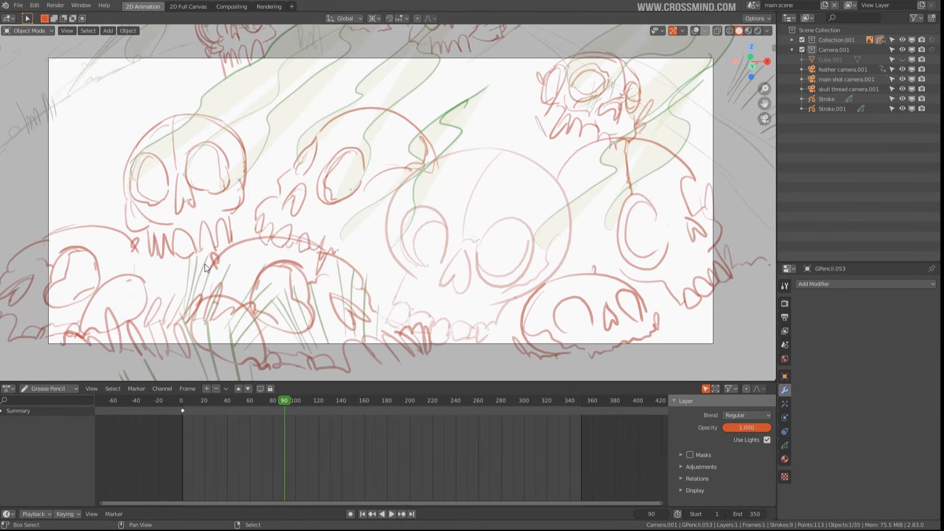
pyautogui.click(264, 271)
pyautogui.click(217, 374)
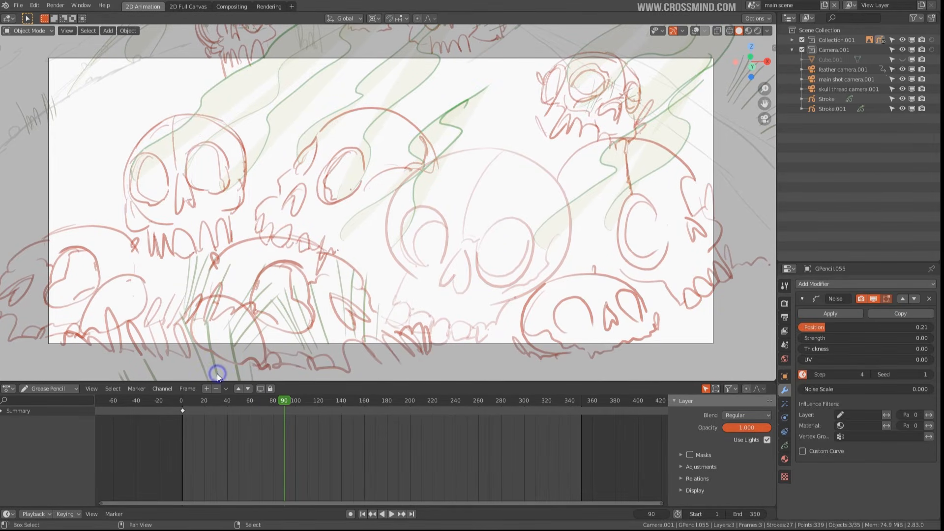
pyautogui.hotkey('ctrl', 'l')
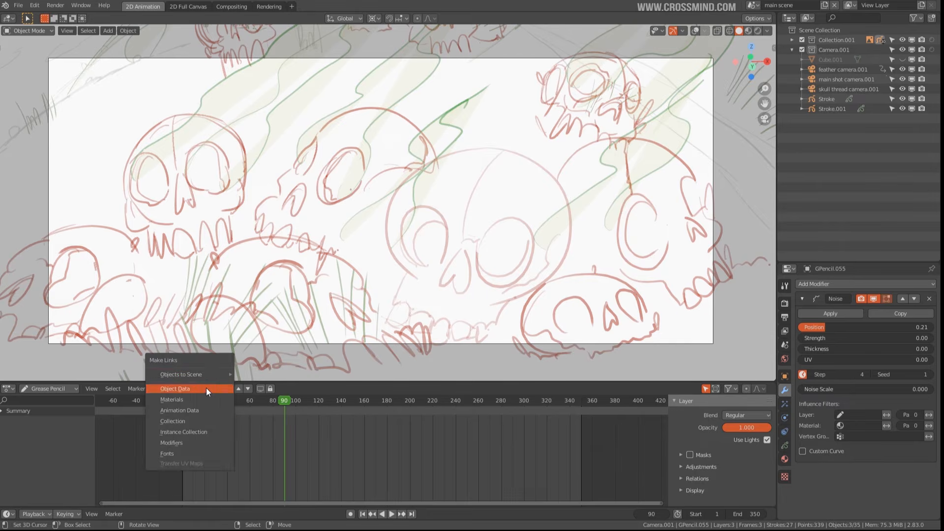
pyautogui.click(190, 443)
pyautogui.hotkey('shift', 'Left')
pyautogui.press('space')
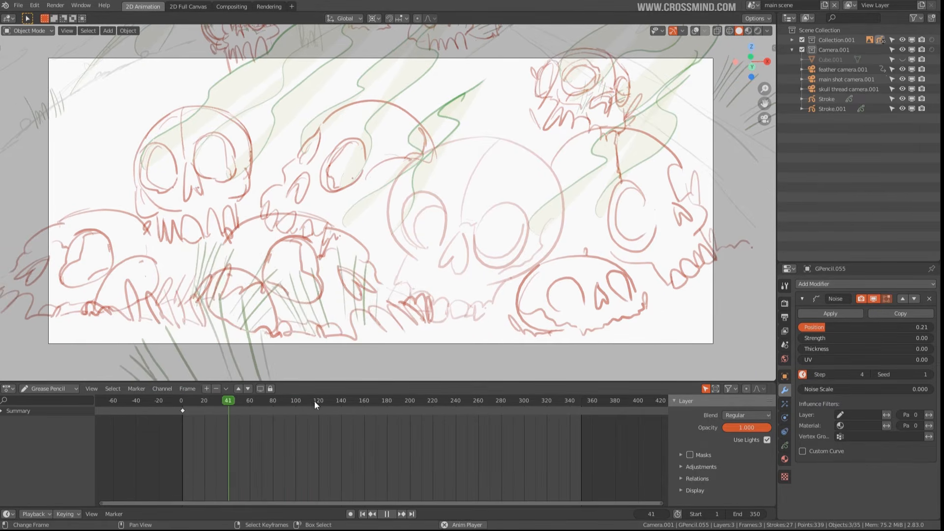
pyautogui.press('space')
# Add a Noise modifier to the foreground smoke drawing GPencil.049 and set its Position to 0.25 during playback
pyautogui.click(411, 89)
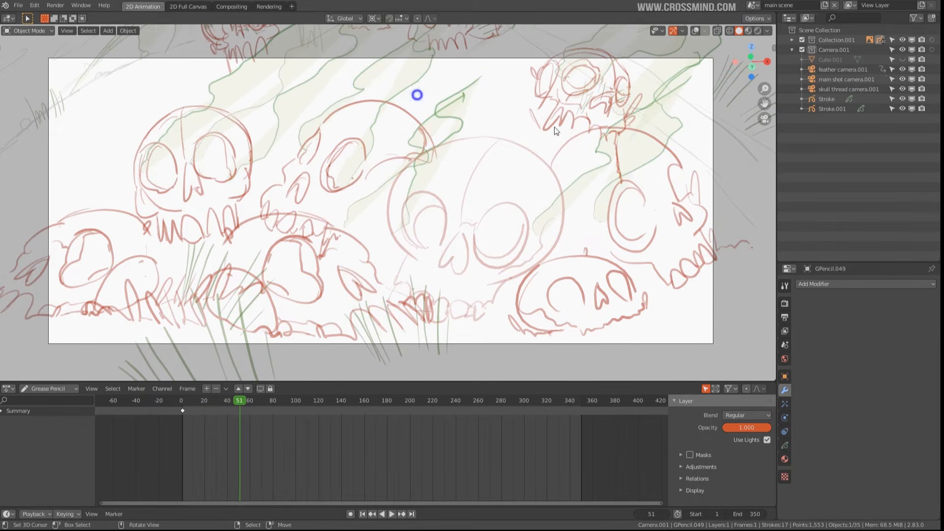
pyautogui.click(839, 285)
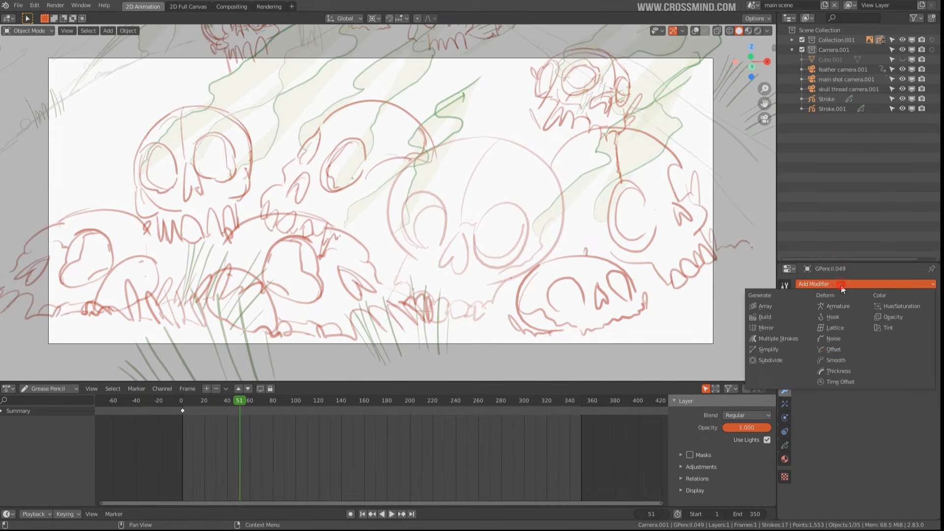
pyautogui.click(841, 361)
pyautogui.press('space')
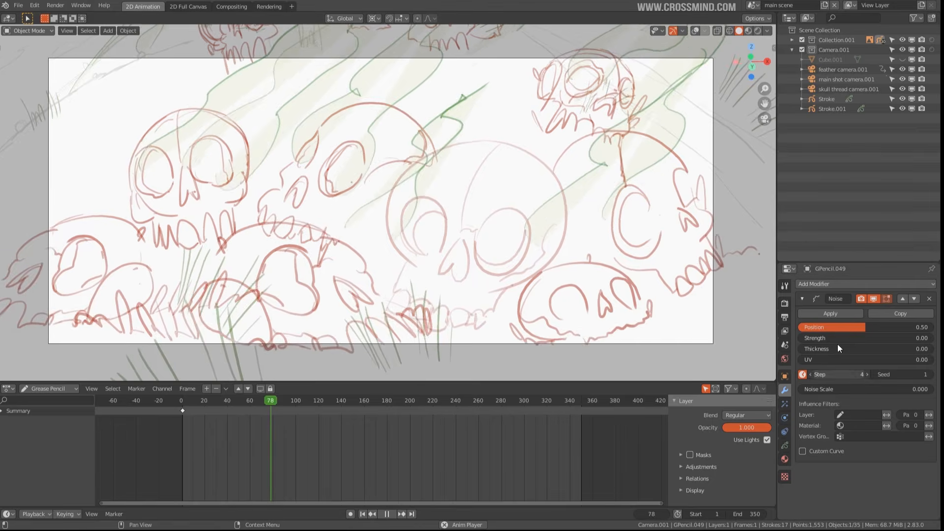
pyautogui.moveTo(863, 327); pyautogui.dragTo(832, 327)
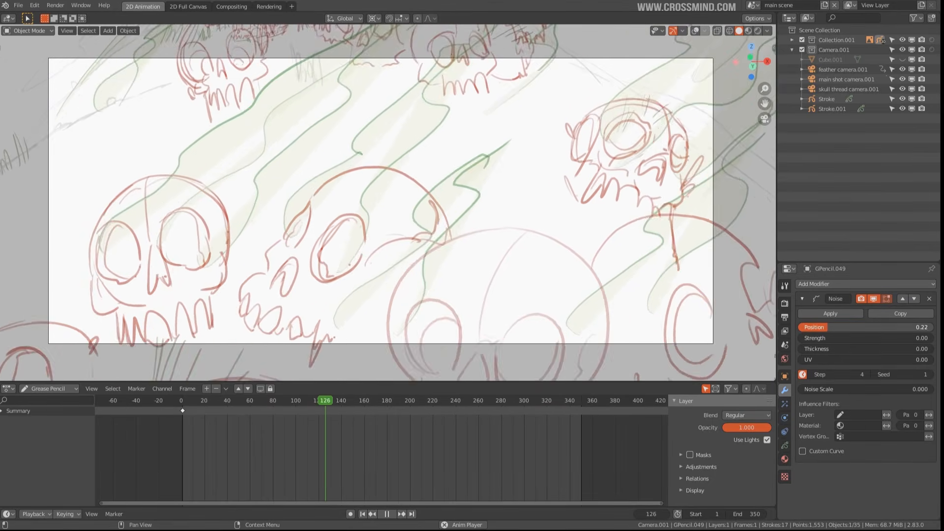
pyautogui.press('space')
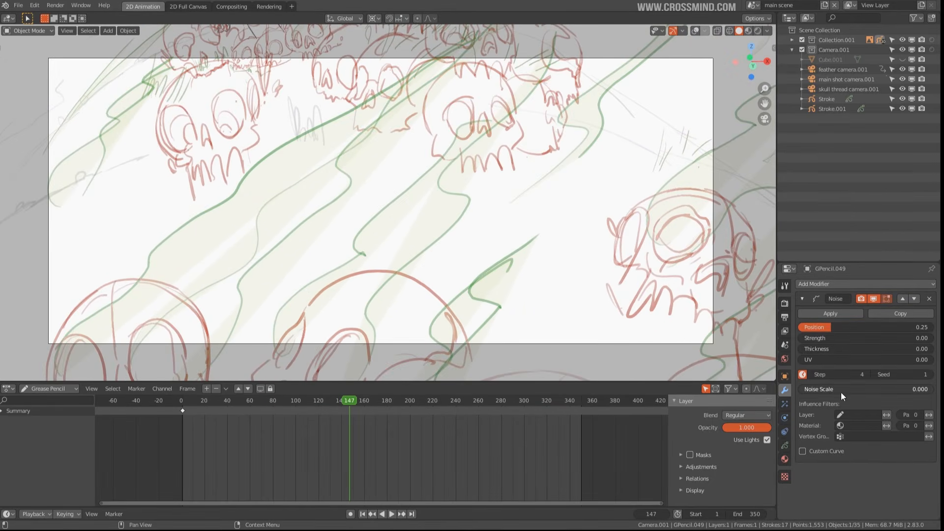
# Set the smoke modifier's Noise Scale to 0.237 and replay the camera move to check the motion
pyautogui.press('space')
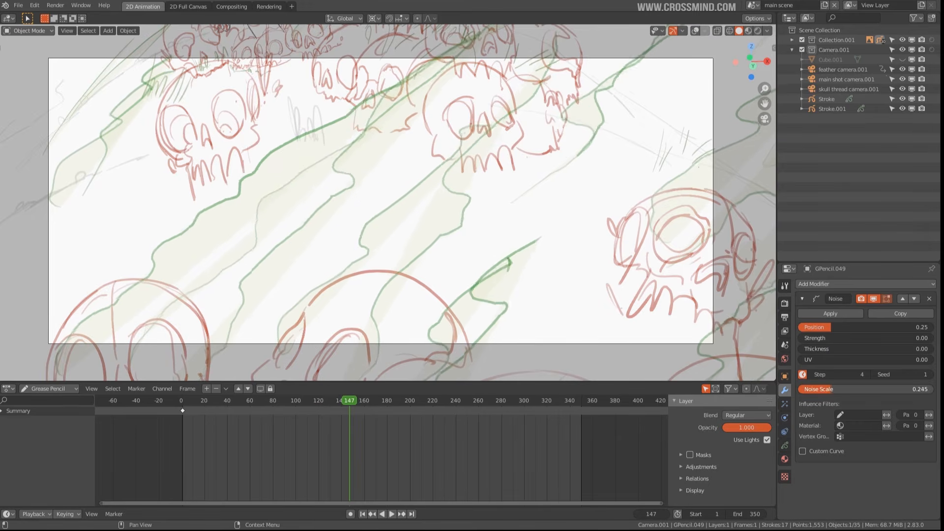
pyautogui.moveTo(819, 389)
pyautogui.mouseDown()
pyautogui.moveTo(833, 392)
pyautogui.moveTo(820, 393)
pyautogui.mouseUp()
pyautogui.press('space')
pyautogui.press('space')
pyautogui.click(237, 462)
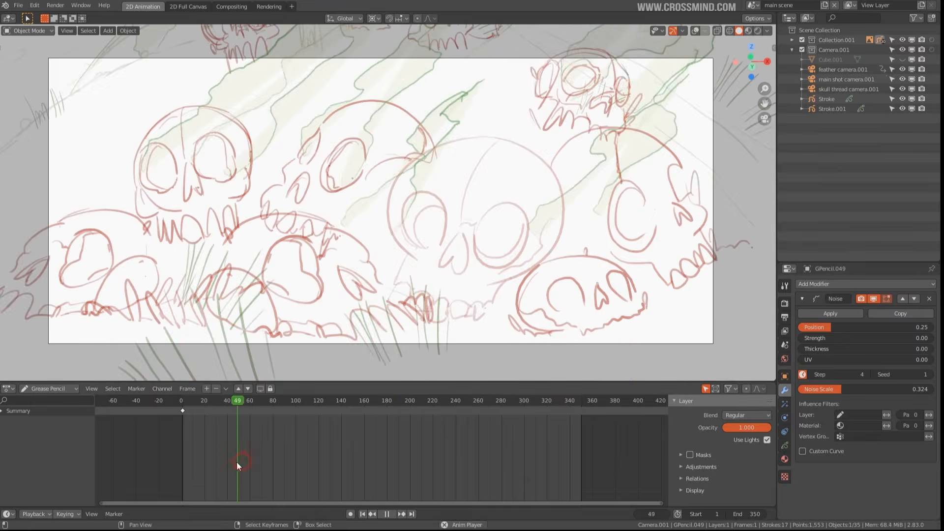
pyautogui.moveTo(841, 389); pyautogui.dragTo(831, 392)
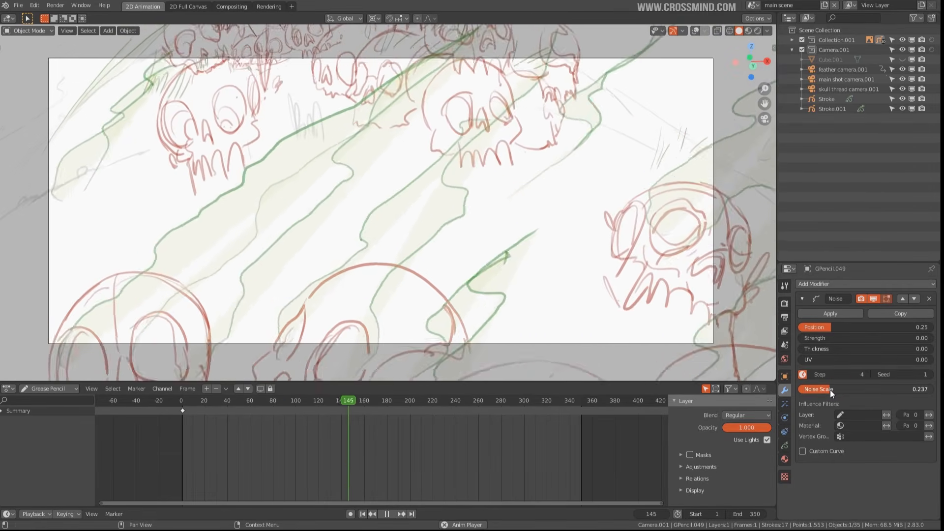
pyautogui.press('space')
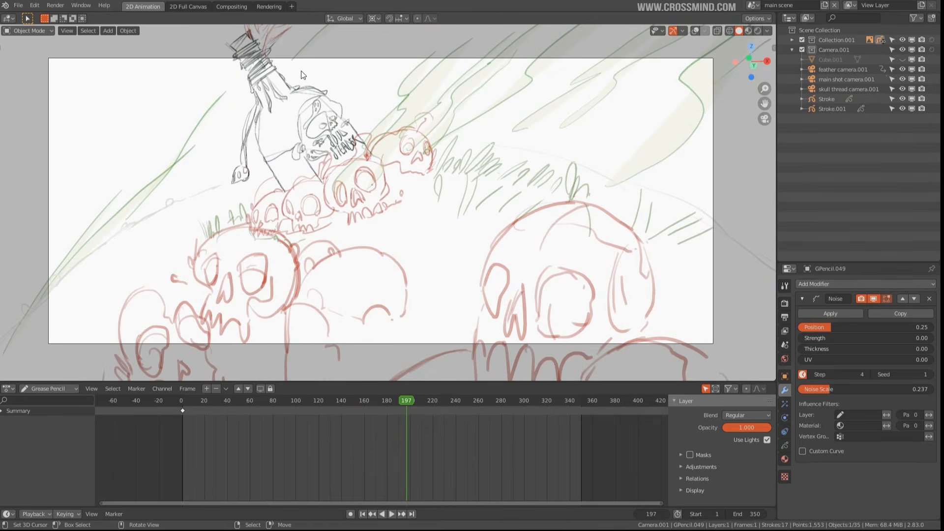
# Add a Noise modifier to the smoke drawing GPencil.048, set Position to 0.26 and Noise Scale to 0.144, and preview it
pyautogui.click(179, 167)
pyautogui.click(846, 286)
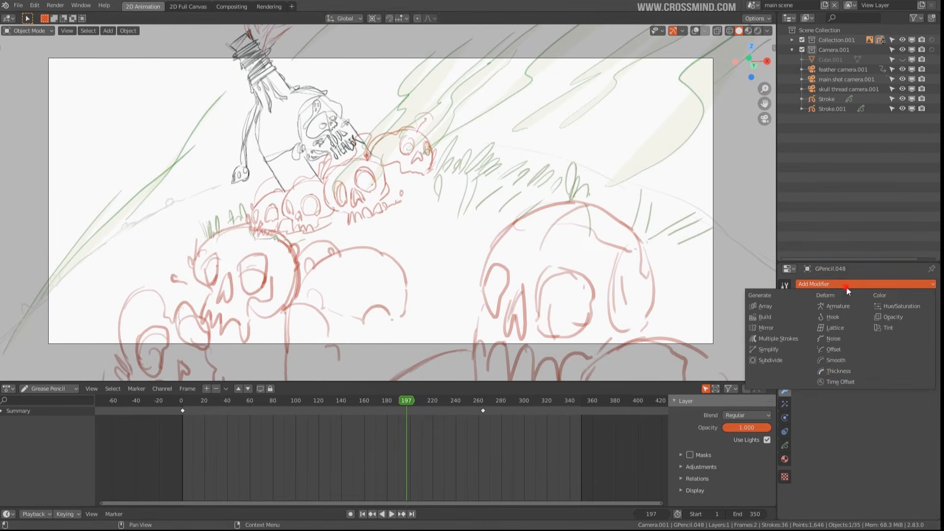
pyautogui.click(843, 339)
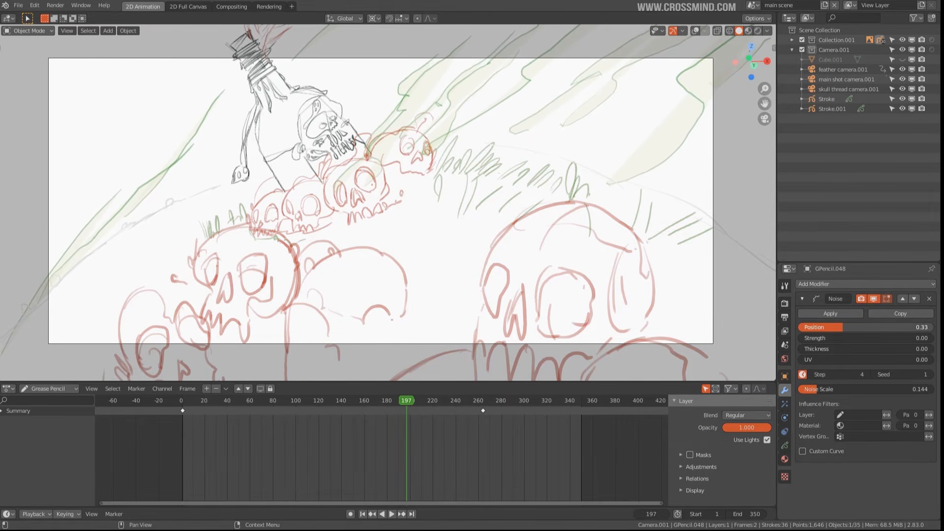
pyautogui.press('space')
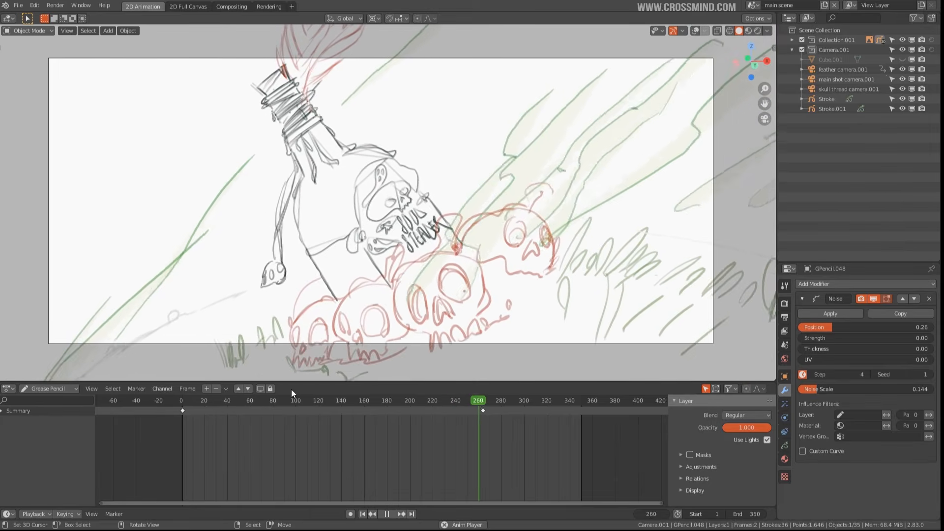
pyautogui.click(231, 446)
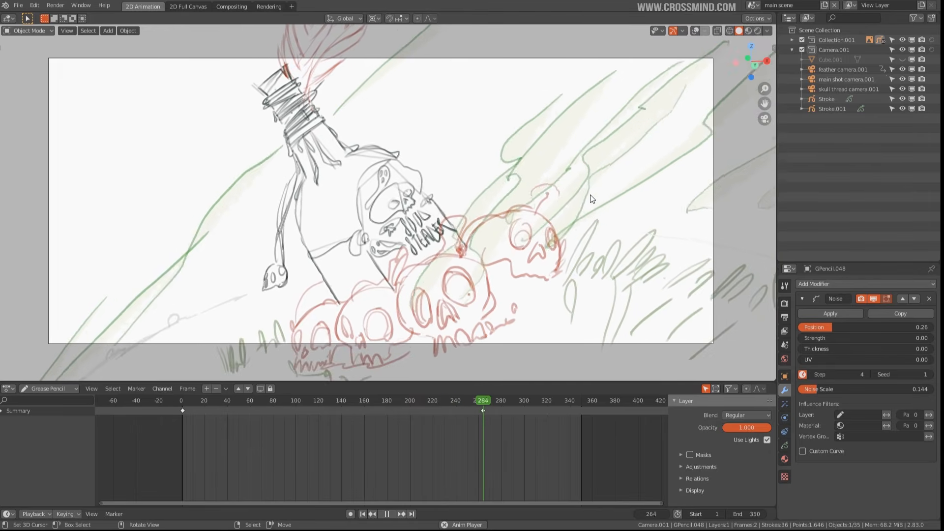
pyautogui.press('space')
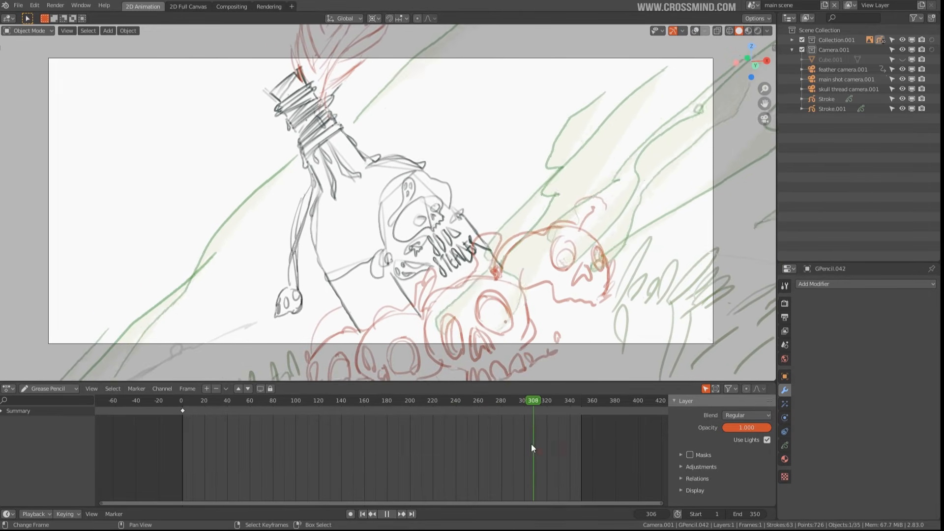
# Put the bottle's feather drawing GPencil.042 in Edit Mode with overlays shown, and place the pivot at the feathers' base
pyautogui.click(399, 195)
pyautogui.press('space')
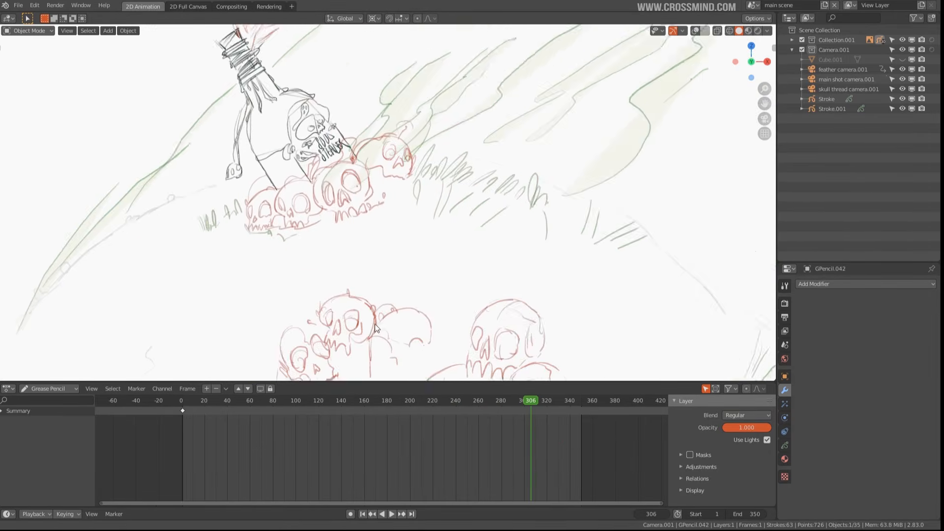
pyautogui.hotkey('ctrl', 'Tab')
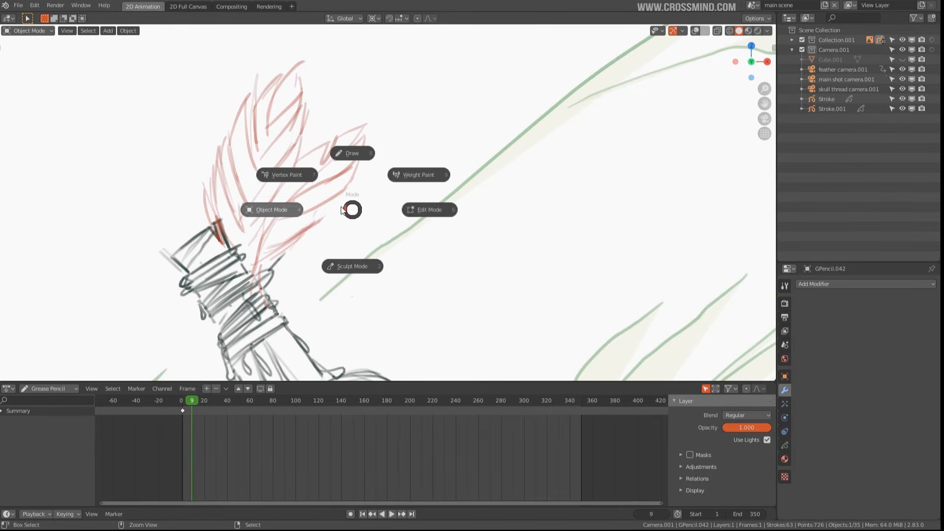
pyautogui.click(437, 210)
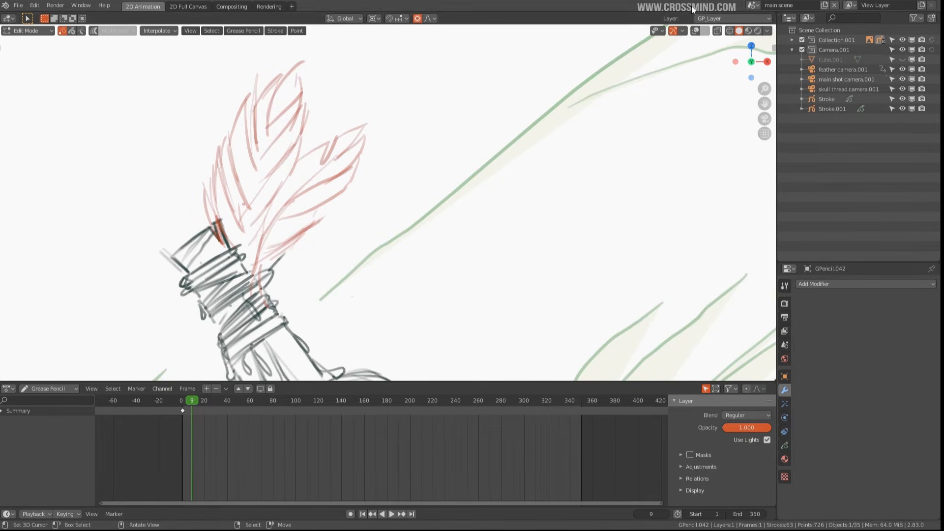
pyautogui.click(697, 32)
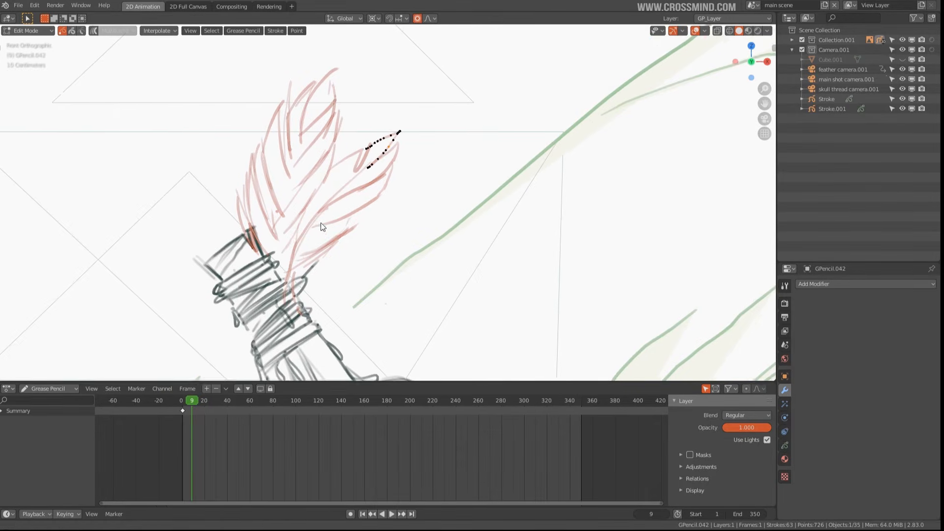
pyautogui.click(380, 19)
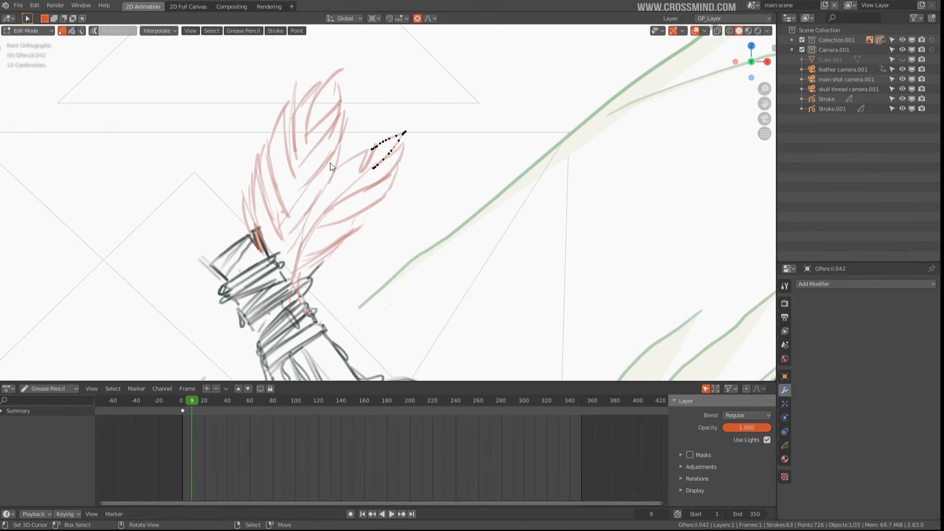
pyautogui.click(297, 263)
# Turn off Connected Only for proportional editing and try moving the selected feather stroke
pyautogui.click(434, 18)
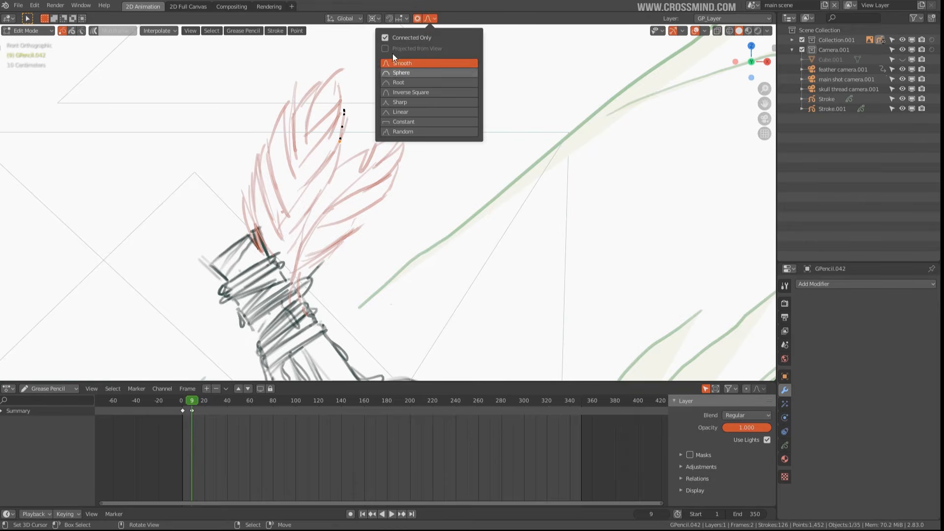
pyautogui.click(386, 38)
pyautogui.press('g')
pyautogui.click(337, 143)
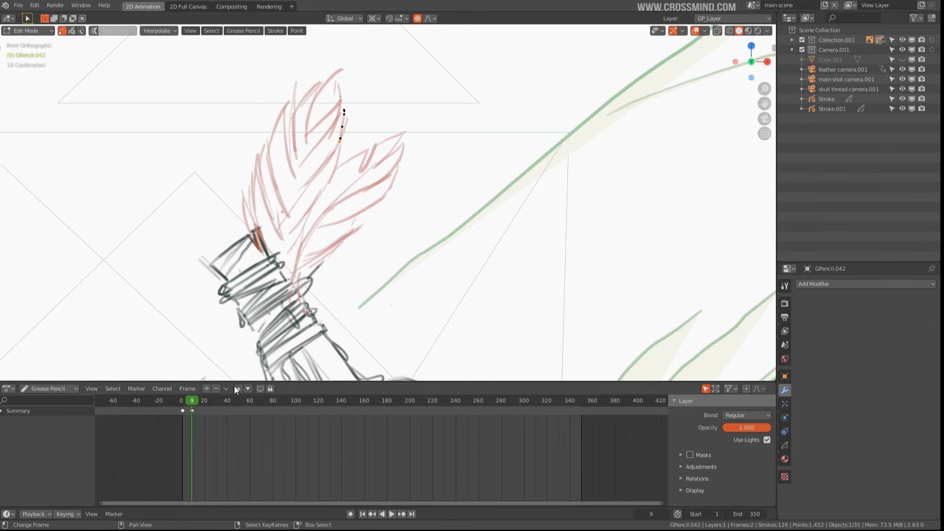
# Move the feather drawing's second keyframe to frame 5 and rotate the feathers counterclockwise about their base there
pyautogui.scroll(2, 193, 433)
pyautogui.moveTo(193, 433); pyautogui.dragTo(390, 439, button='middle')
pyautogui.scroll(6, 388, 437)
pyautogui.moveTo(294, 412); pyautogui.dragTo(287, 476, button='right')
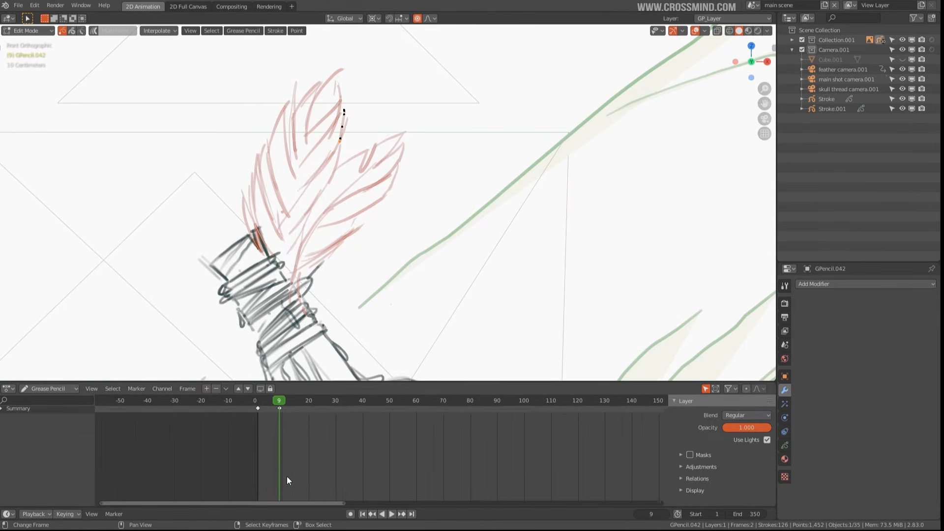
pyautogui.moveTo(288, 476); pyautogui.dragTo(252, 455, button='middle')
pyautogui.click(223, 434)
pyautogui.press('Escape')
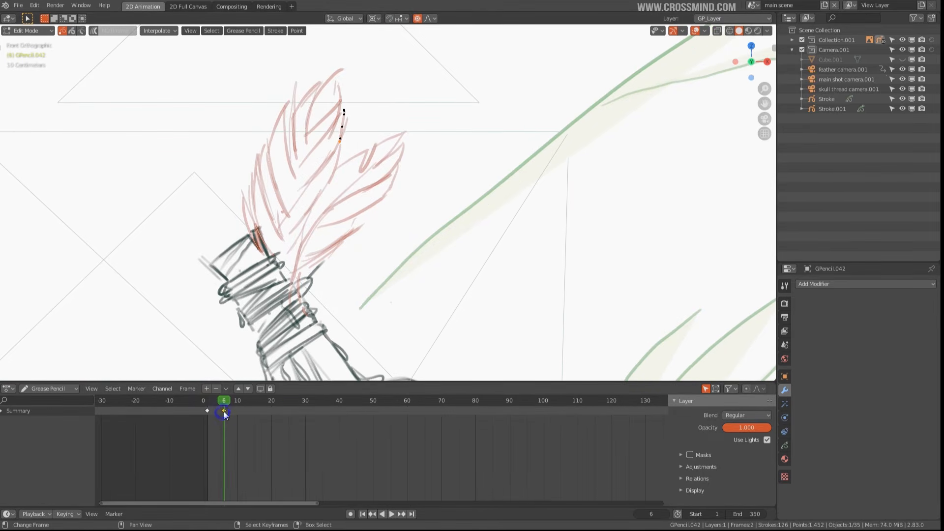
pyautogui.moveTo(225, 415); pyautogui.dragTo(221, 416)
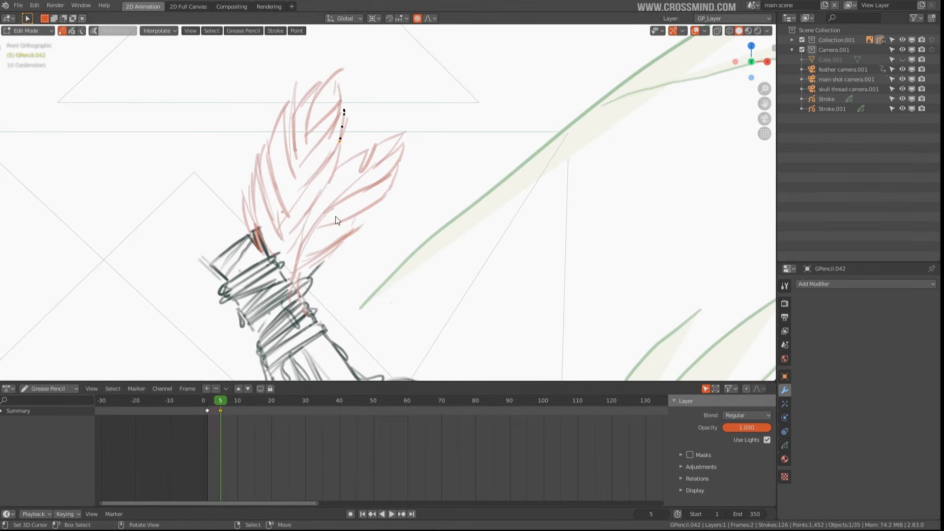
pyautogui.press('r')
pyautogui.click(398, 119)
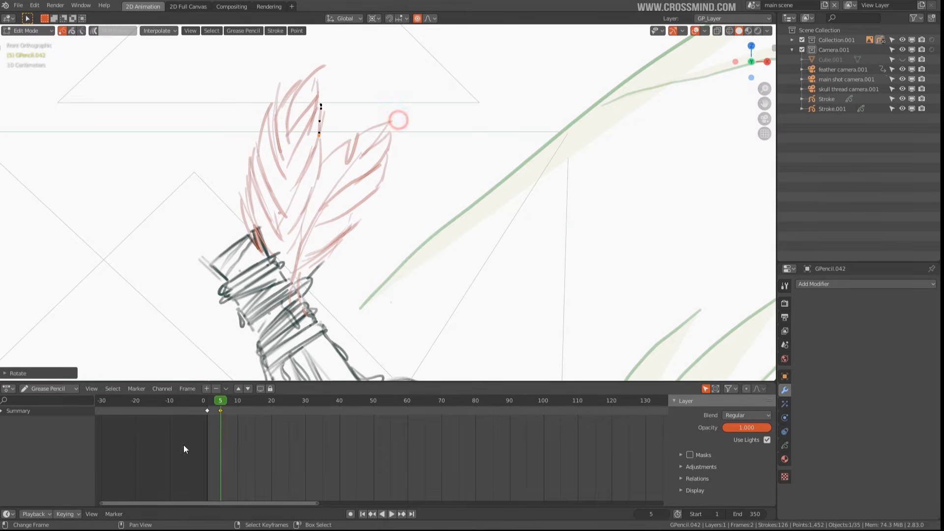
# Create the frame 10 feather pose by rotating and shifting the feather tips with proportional editing
pyautogui.click(238, 429)
pyautogui.press('r')
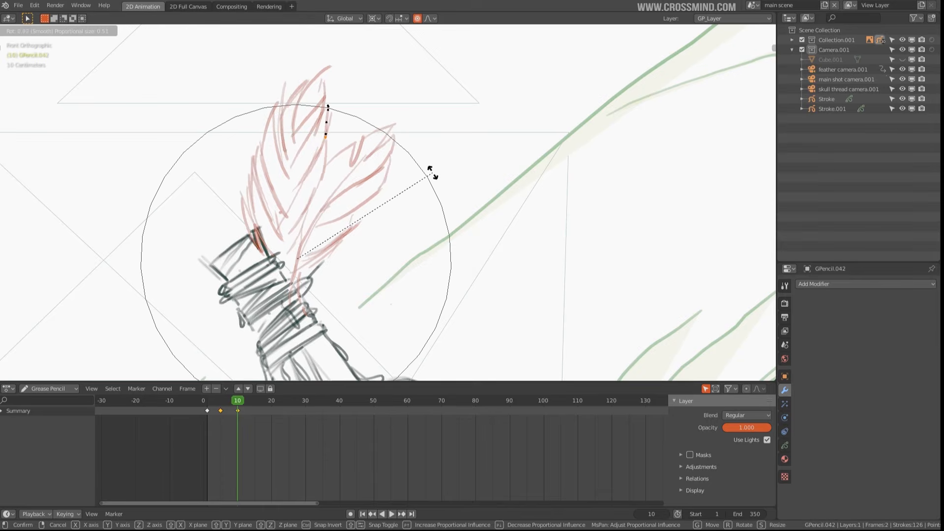
pyautogui.click(408, 153)
pyautogui.press('g')
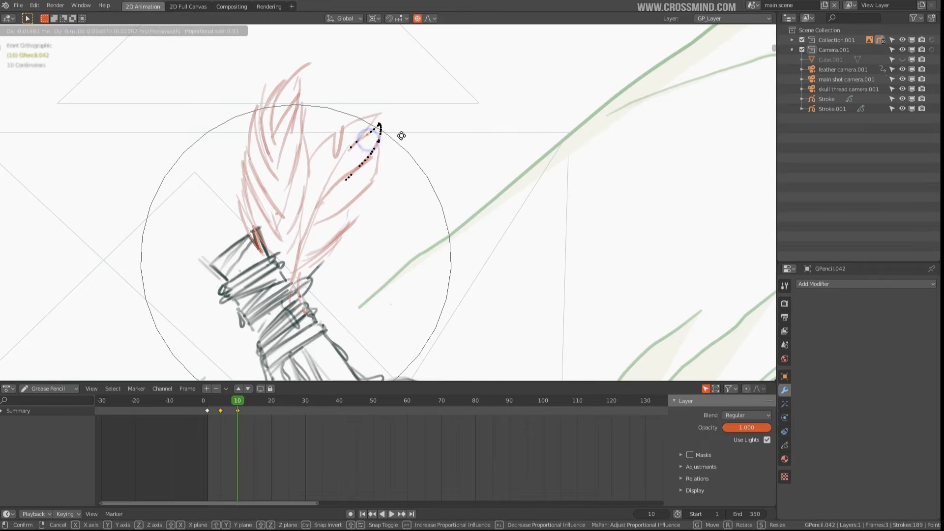
pyautogui.click(399, 149)
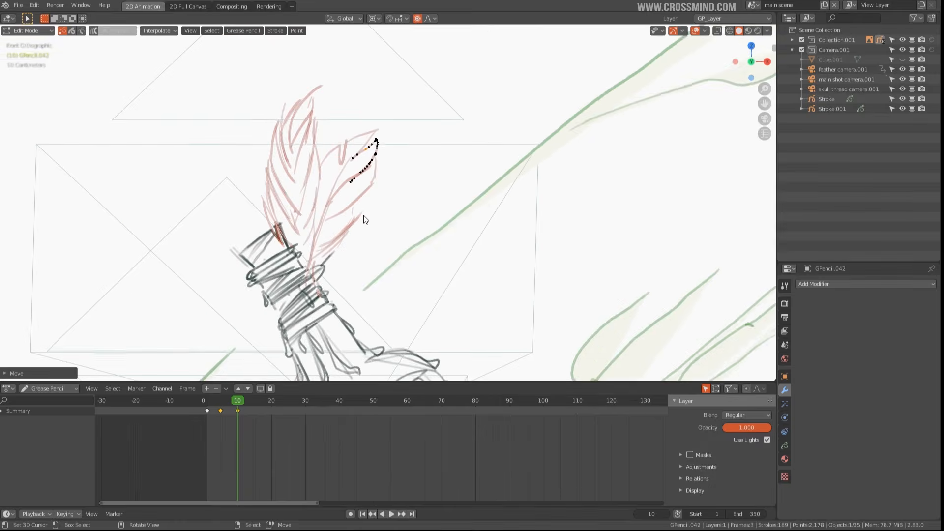
# Create the frame 15 feather pose by shifting the middle and tip strokes of both feathers, reducing the proportional radius
pyautogui.click(246, 432)
pyautogui.press('space')
pyautogui.press('space')
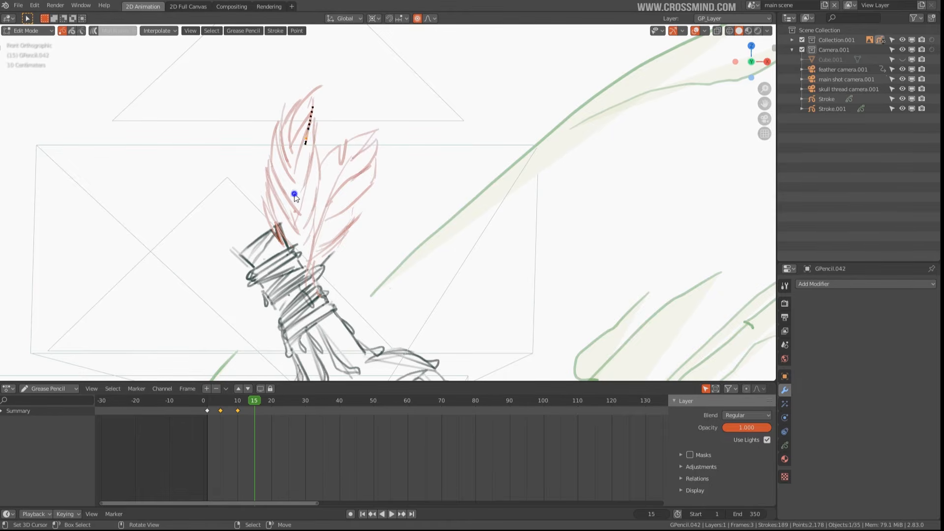
pyautogui.rightClick(290, 206)
pyautogui.keyDown('shift'); pyautogui.rightClick(326, 227); pyautogui.keyUp('shift')
pyautogui.press('g')
pyautogui.click(321, 223)
pyautogui.rightClick(308, 124)
pyautogui.keyDown('shift'); pyautogui.rightClick(351, 152); pyautogui.keyUp('shift')
pyautogui.press('g')
pyautogui.scroll(-7, 350, 149)
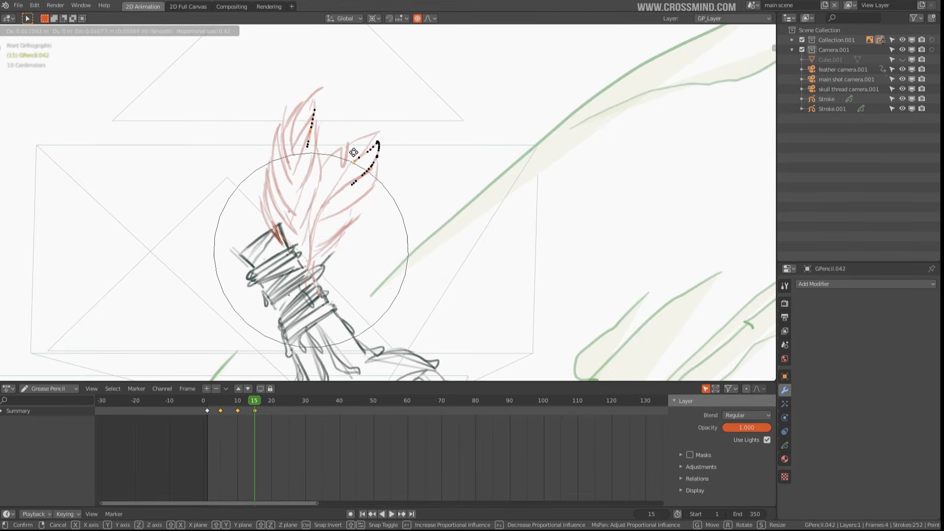
pyautogui.click(347, 145)
# Create the frame 20 feather pose by shifting the middle strokes and rotating the feather tips counterclockwise with proportional editing
pyautogui.moveTo(248, 423)
pyautogui.mouseDown()
pyautogui.moveTo(243, 432)
pyautogui.moveTo(272, 428)
pyautogui.mouseUp()
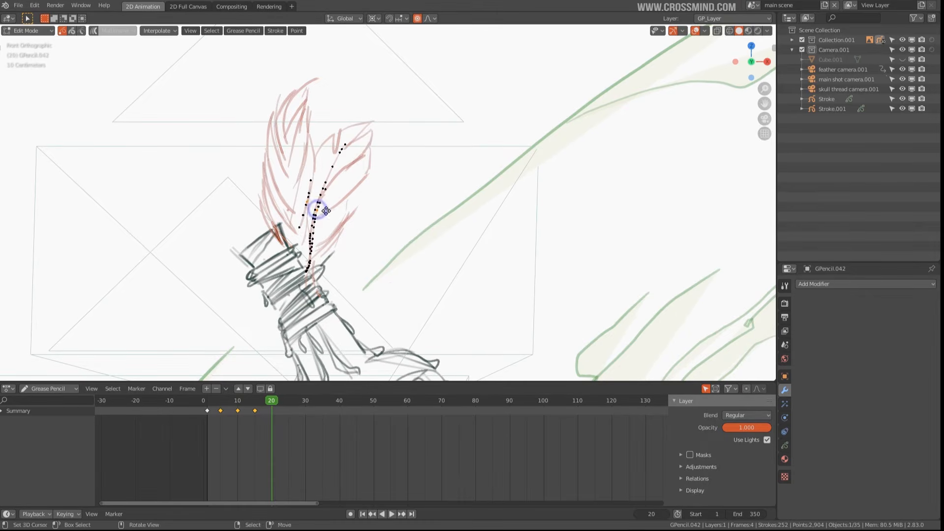
pyautogui.press('g')
pyautogui.click(352, 148)
pyautogui.keyDown('shift'); pyautogui.click(301, 117); pyautogui.keyUp('shift')
pyautogui.press('r')
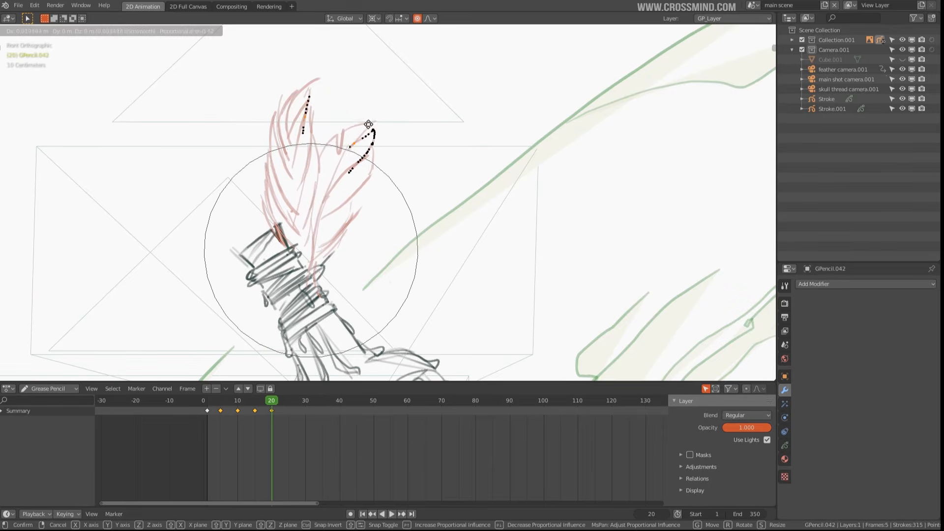
pyautogui.click(371, 111)
pyautogui.click(301, 243)
pyautogui.press('r')
pyautogui.click(377, 102)
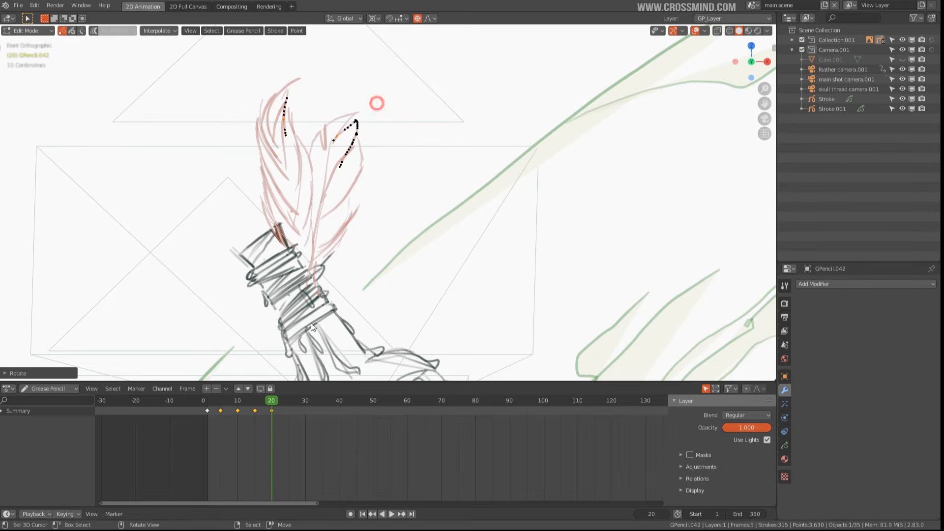
# Create the frame 25 feather pose by rotating and moving the tips of both feathers with proportional editing
pyautogui.click(289, 401)
pyautogui.press('r')
pyautogui.rightClick(282, 84)
pyautogui.press('g')
pyautogui.rightClick(301, 78)
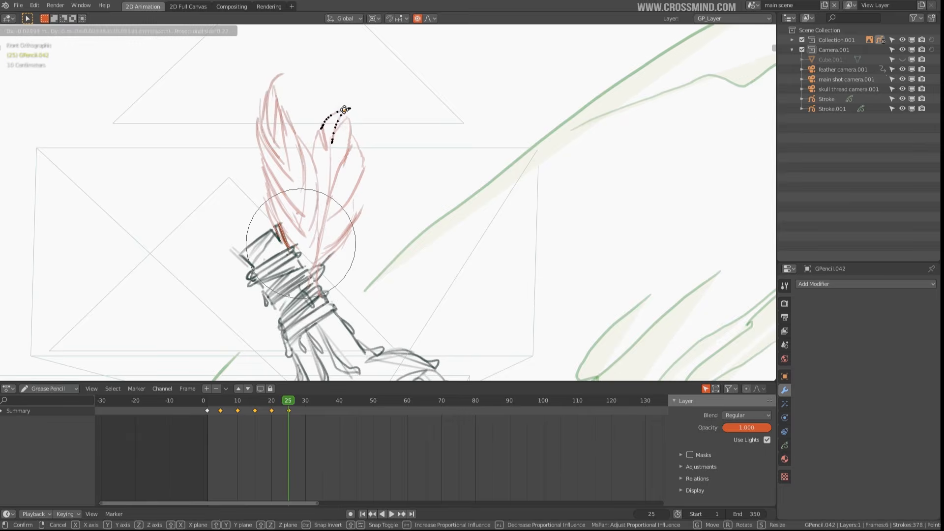
pyautogui.press('Escape')
# Create the frame 30 feather pose by slightly moving the upper strokes of both feathers, and play back the motion
pyautogui.moveTo(317, 410); pyautogui.dragTo(305, 429)
pyautogui.press('space')
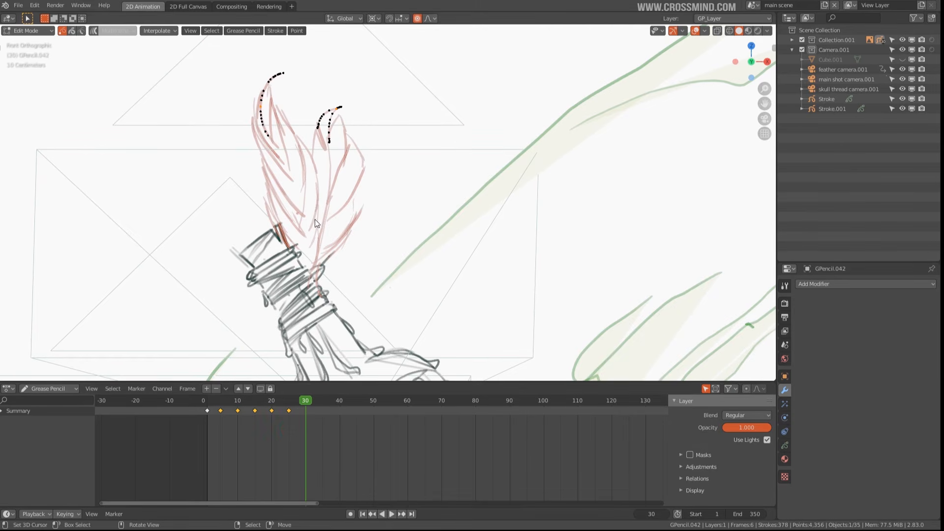
pyautogui.press('g')
pyautogui.click(341, 148)
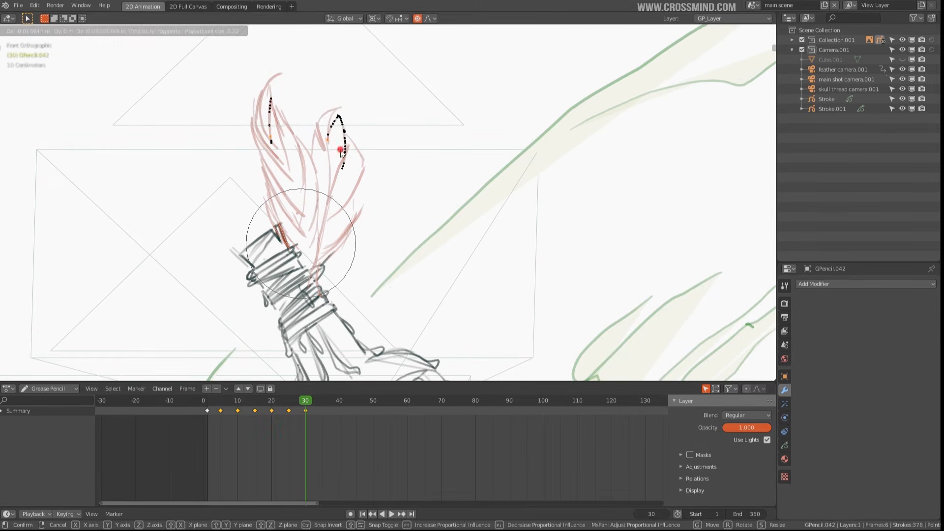
pyautogui.rightClick(261, 119)
pyautogui.keyDown('shift'); pyautogui.rightClick(329, 128); pyautogui.keyUp('shift')
pyautogui.press('g')
pyautogui.rightClick(330, 141)
pyautogui.click(290, 417)
pyautogui.press('space')
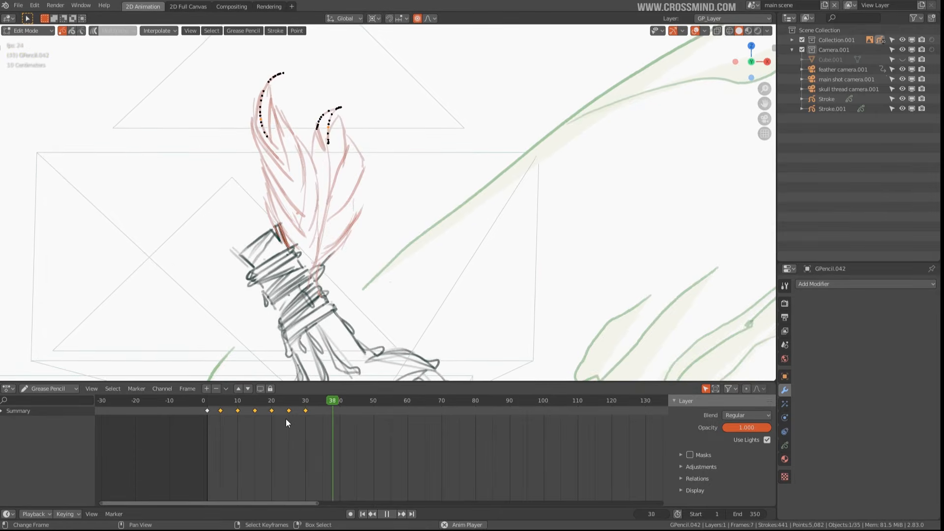
pyautogui.click(257, 446)
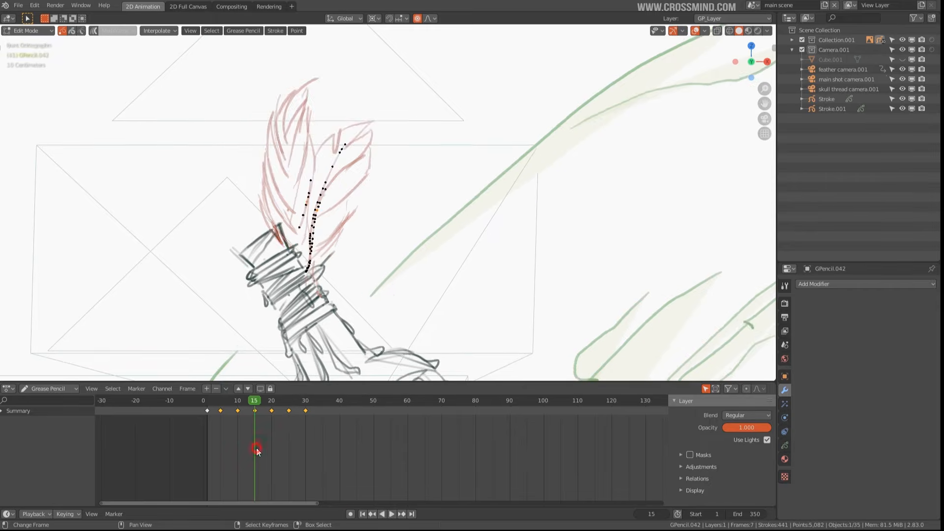
# Create the frame 35 feather pose by moving the upper strokes of both feathers back clockwise, adjusting the proportional radius
pyautogui.click(322, 439)
pyautogui.rightClick(288, 140)
pyautogui.press('g')
pyautogui.click(285, 135)
pyautogui.rightClick(262, 91)
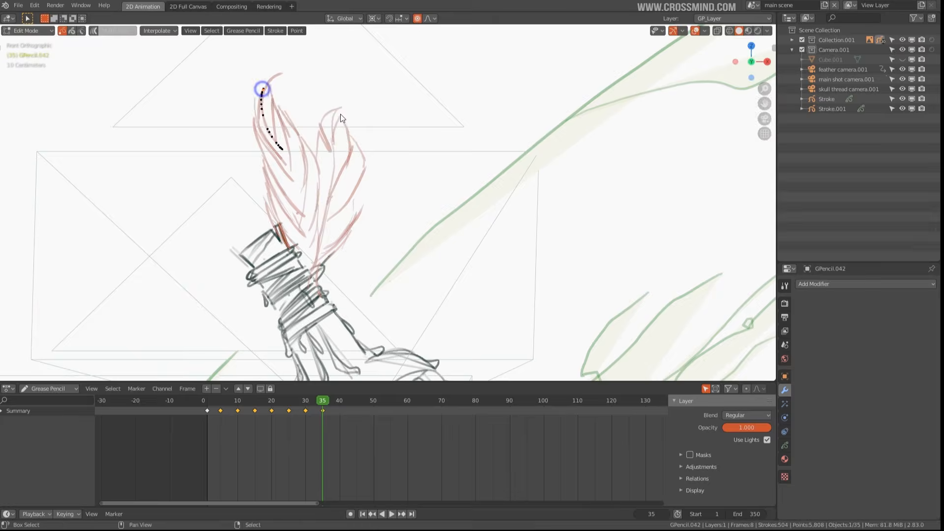
pyautogui.keyDown('shift'); pyautogui.rightClick(339, 121); pyautogui.keyUp('shift')
pyautogui.press('g')
pyautogui.scroll(3, 343, 121)
pyautogui.click(350, 107)
# Adjust the middle feather strokes at frame 35 and create the frame 40 pose by shifting the feathers further clockwise
pyautogui.click(320, 439)
pyautogui.click(323, 437)
pyautogui.rightClick(329, 219)
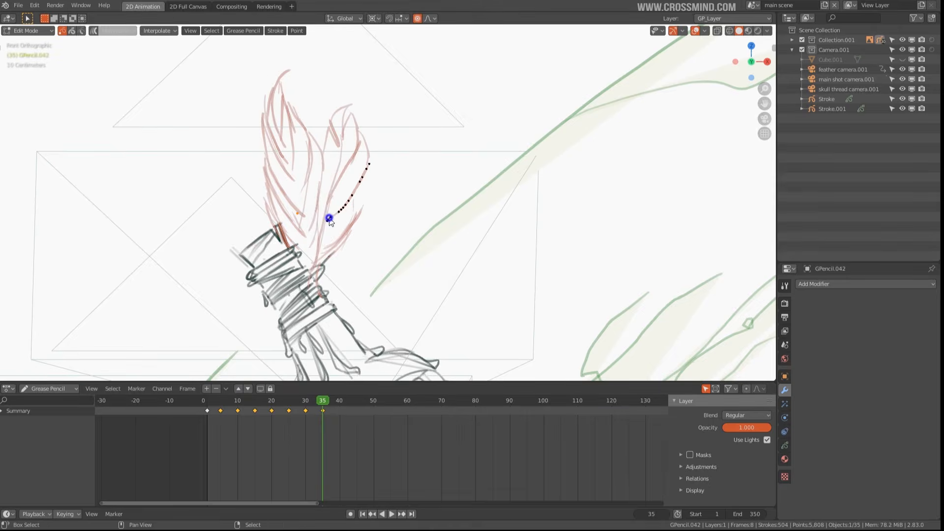
pyautogui.press('g')
pyautogui.click(340, 437)
pyautogui.rightClick(343, 205)
# Duplicate the frame 5 feather keyframe to frame 44 and place another copy at frame 56
pyautogui.click(221, 428)
pyautogui.rightClick(221, 411)
pyautogui.hotkey('shift', 'd')
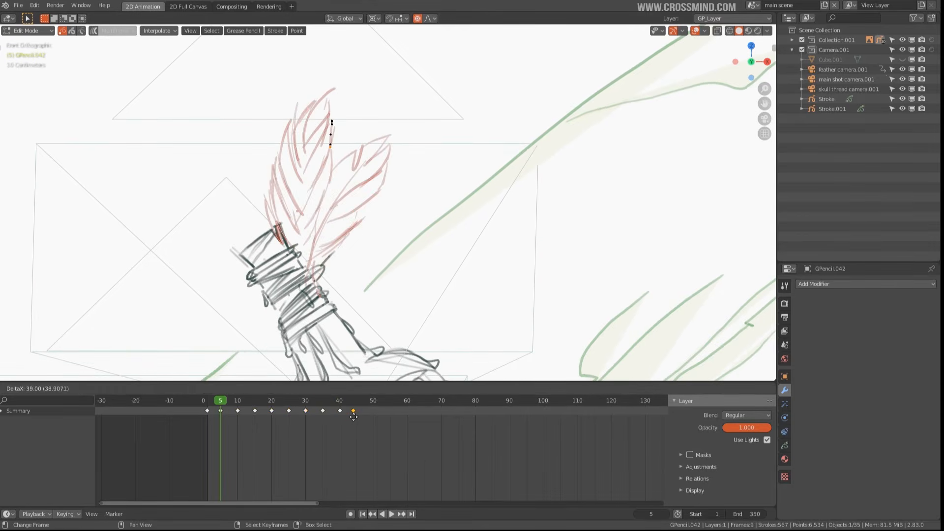
pyautogui.click(340, 427)
pyautogui.press('space')
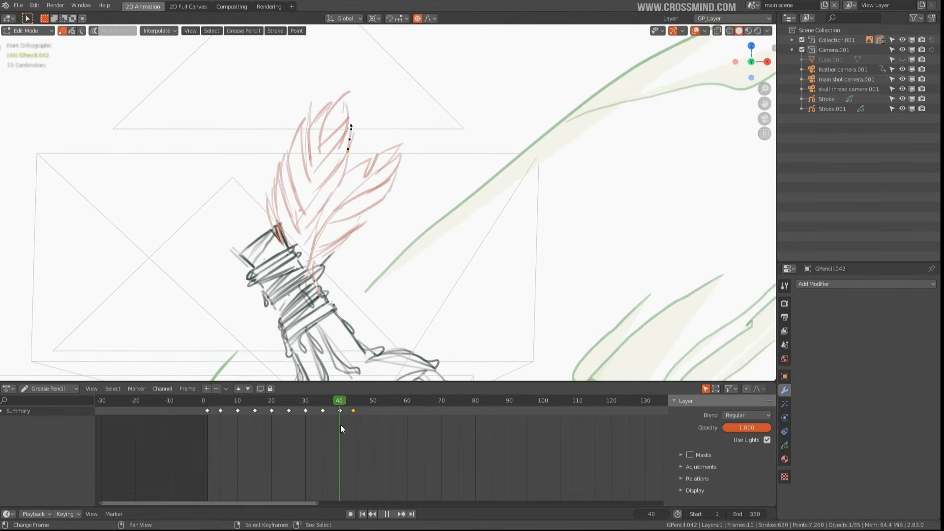
pyautogui.press('space')
pyautogui.press('g')
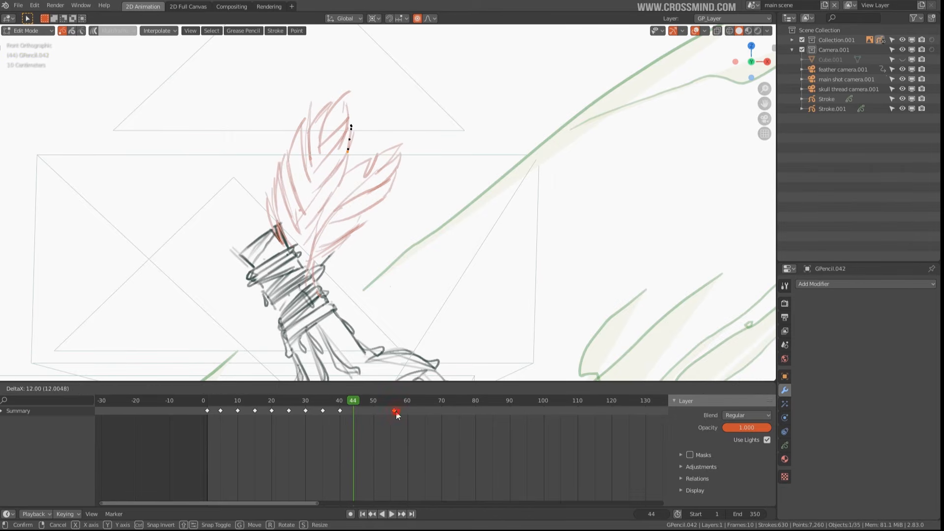
pyautogui.click(397, 416)
# Reshape the feathers at frame 44 by rotating and moving their strokes with proportional editing, and undo the last two changes
pyautogui.click(355, 413)
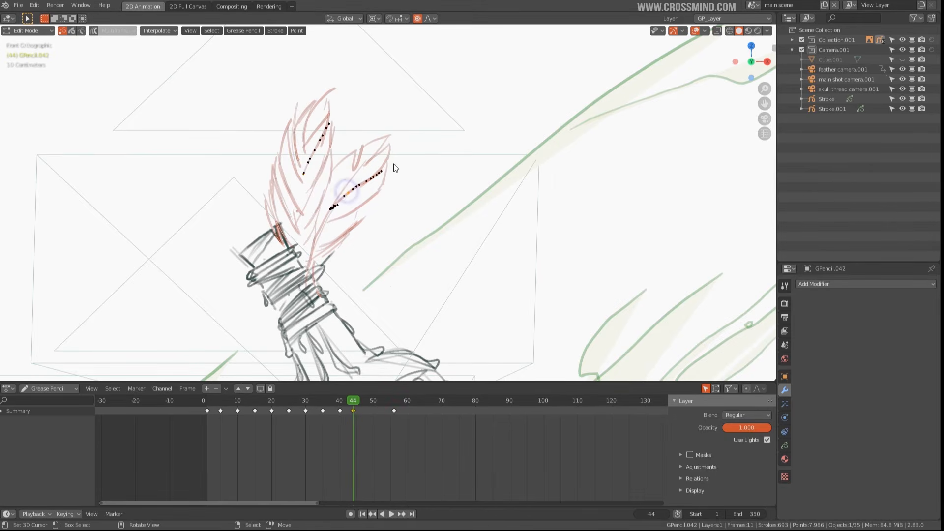
pyautogui.press('r')
pyautogui.click(376, 140)
pyautogui.press('g')
pyautogui.click(367, 133)
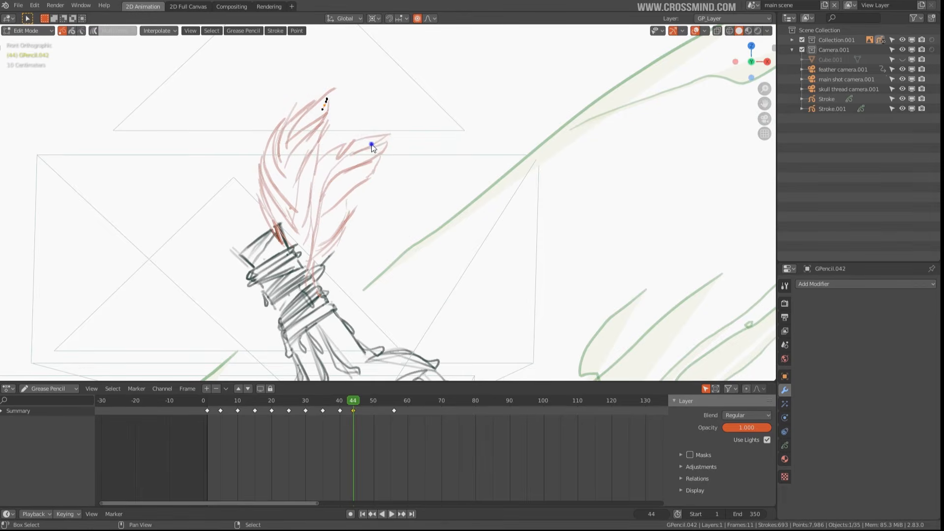
pyautogui.hotkey('ctrl', 'z')
pyautogui.hotkey('ctrl', 'z')
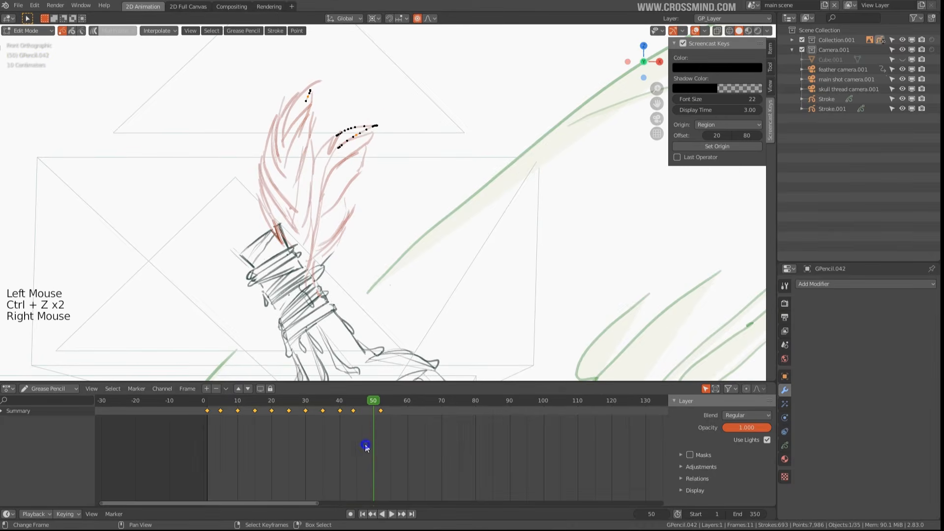
# Duplicate all feather keyframes as a second sway cycle starting at frame 60
pyautogui.hotkey('shift', 'd')
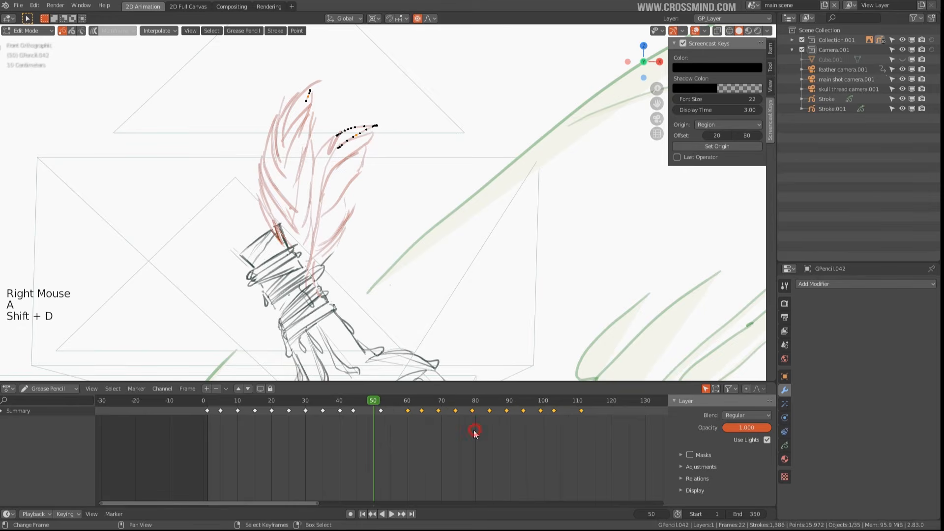
pyautogui.moveTo(442, 440); pyautogui.dragTo(376, 445, button='middle')
pyautogui.moveTo(354, 455)
pyautogui.mouseDown()
pyautogui.moveTo(474, 453)
pyautogui.moveTo(218, 452)
pyautogui.mouseUp()
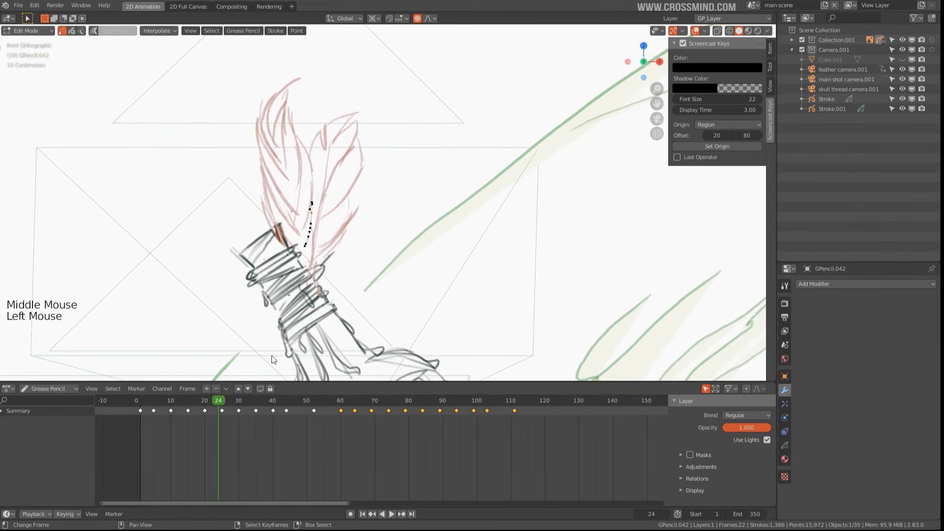
# Play back the feather sway in the wider scene with the viewport overlays hidden
pyautogui.scroll(-3, 375, 238)
pyautogui.hotkey('shift', 'space')
pyautogui.hotkey('shift', 'space')
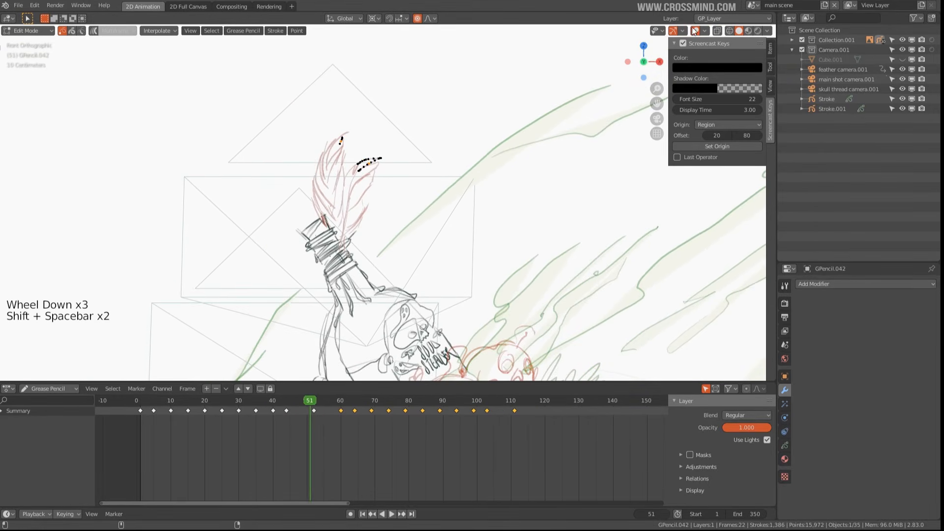
pyautogui.click(694, 31)
pyautogui.scroll(-4, 455, 167)
pyautogui.hotkey('shift', 'space')
pyautogui.hotkey('shift', 'space')
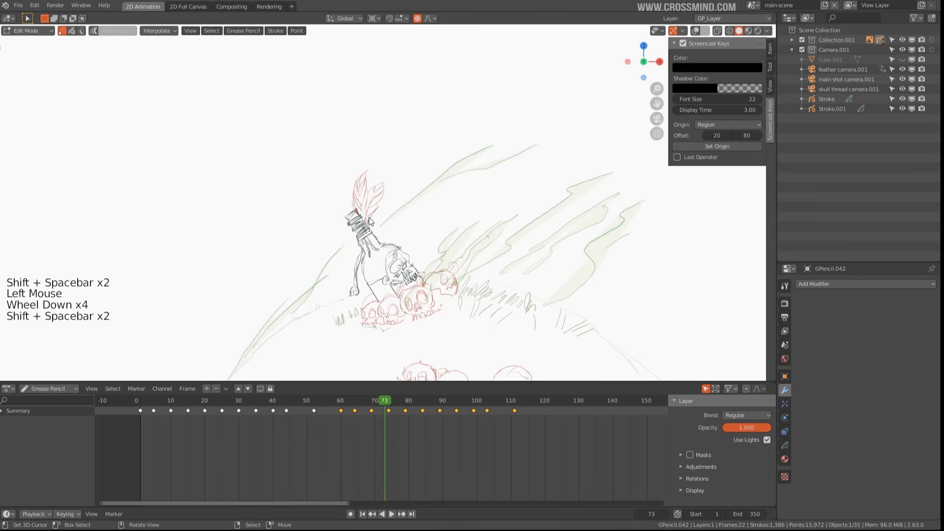
# Add a Noise modifier to the feather drawing with Position 0.19 and play back the result
pyautogui.scroll(2, 370, 222)
pyautogui.click(837, 285)
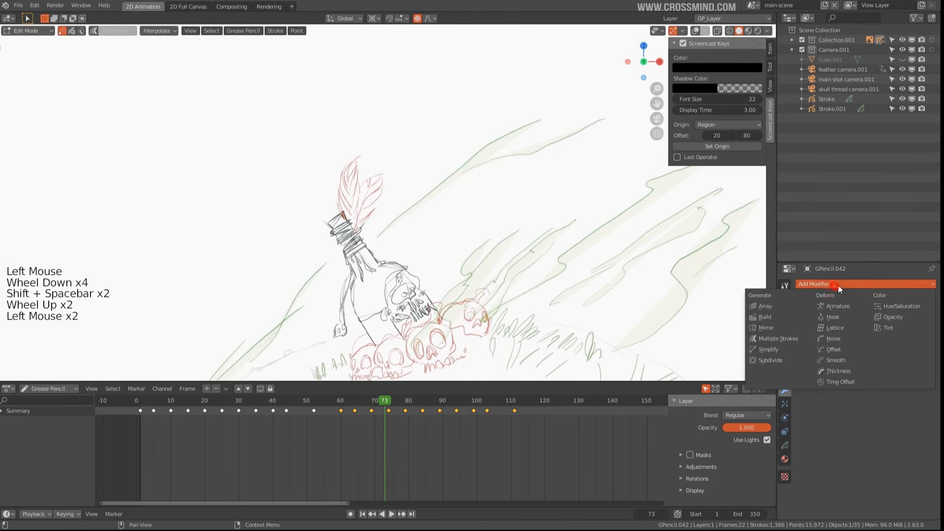
pyautogui.click(853, 339)
pyautogui.scroll(2, 374, 236)
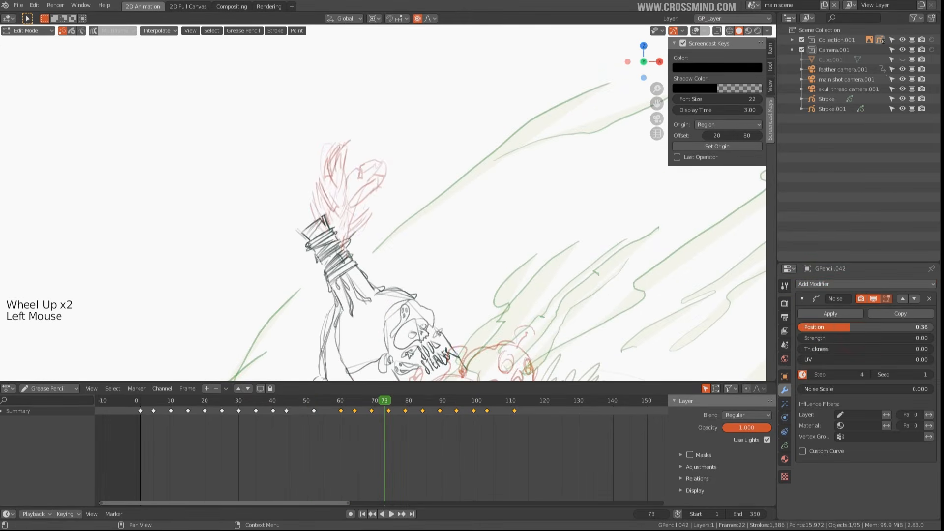
pyautogui.hotkey('shift', 'space')
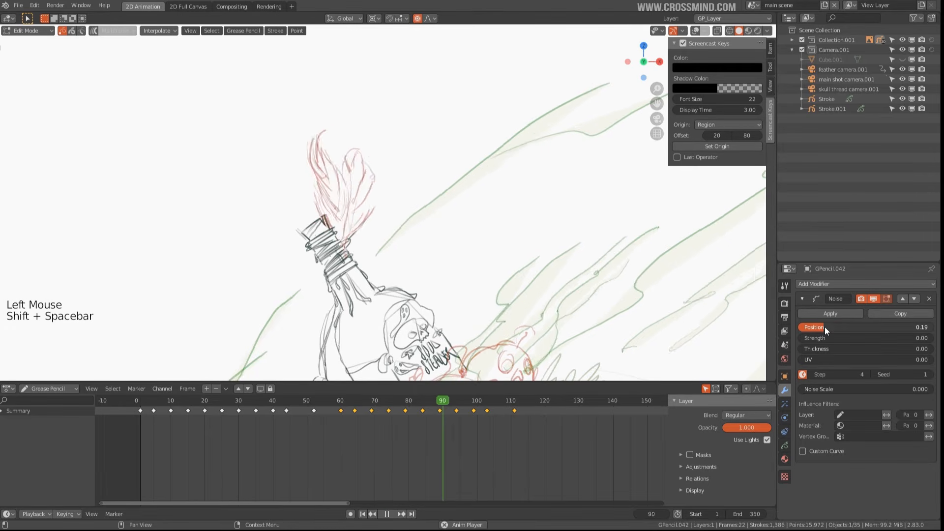
pyautogui.hotkey('shift', 'space')
# Show the viewport overlays again and try to select and move the skull hanging beside the bottle
pyautogui.scroll(-4, 448, 232)
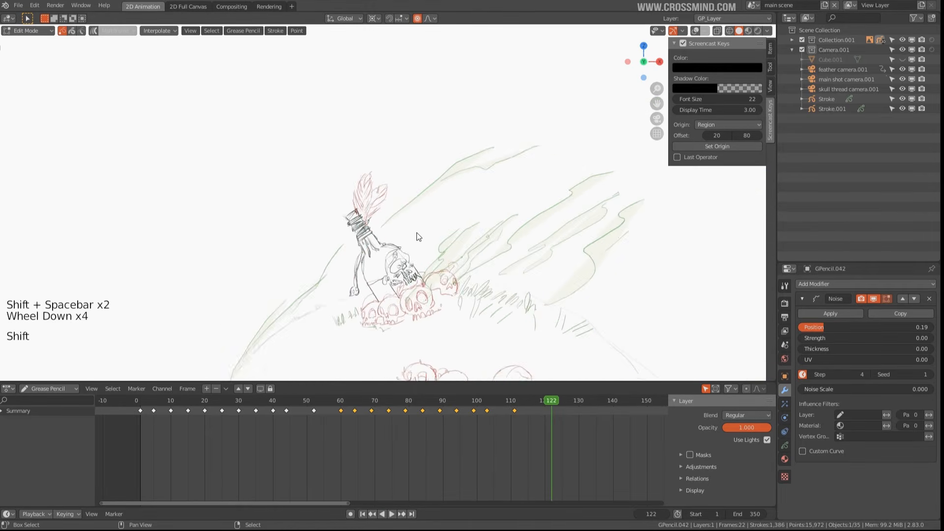
pyautogui.keyDown('shift'); pyautogui.moveTo(415, 236); pyautogui.dragTo(276, 295, button='middle'); pyautogui.keyUp('shift')
pyautogui.scroll(6, 267, 298)
pyautogui.rightClick(267, 298)
pyautogui.keyDown('shift'); pyautogui.moveTo(334, 263); pyautogui.dragTo(374, 221, button='middle'); pyautogui.keyUp('shift')
pyautogui.scroll(1, 374, 222)
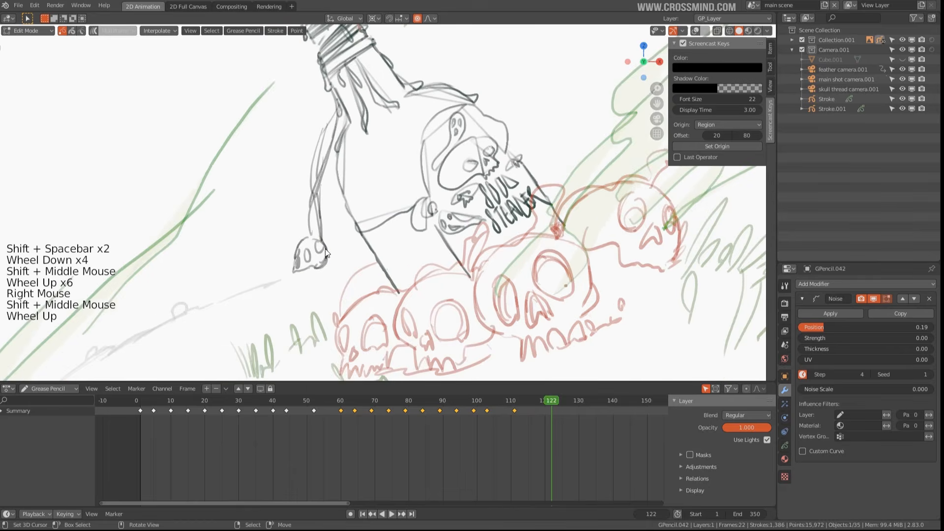
pyautogui.rightClick(297, 251)
pyautogui.press('g')
pyautogui.click(701, 31)
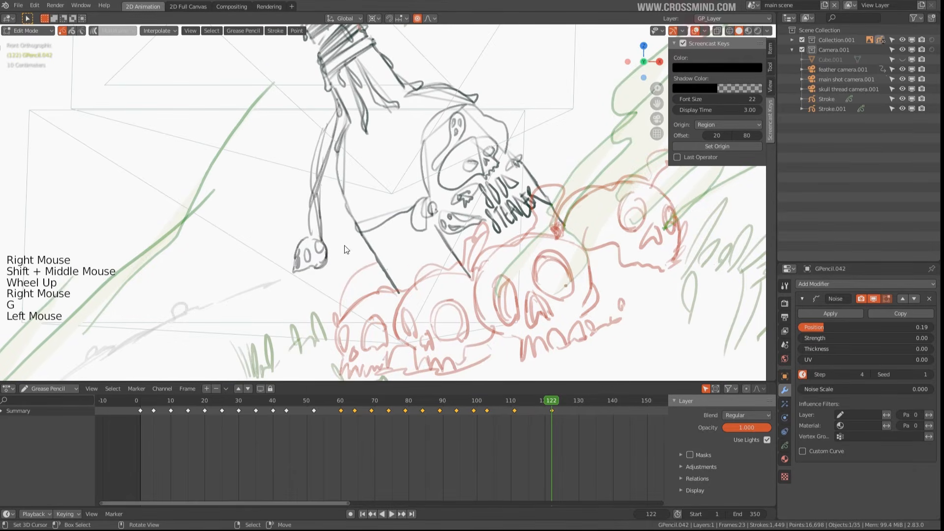
pyautogui.rightClick(315, 244)
pyautogui.press('g')
pyautogui.press('g')
# Return to Object Mode and select the hanging skull and thread drawing, viewed from the front
pyautogui.hotkey('ctrl', 'Tab')
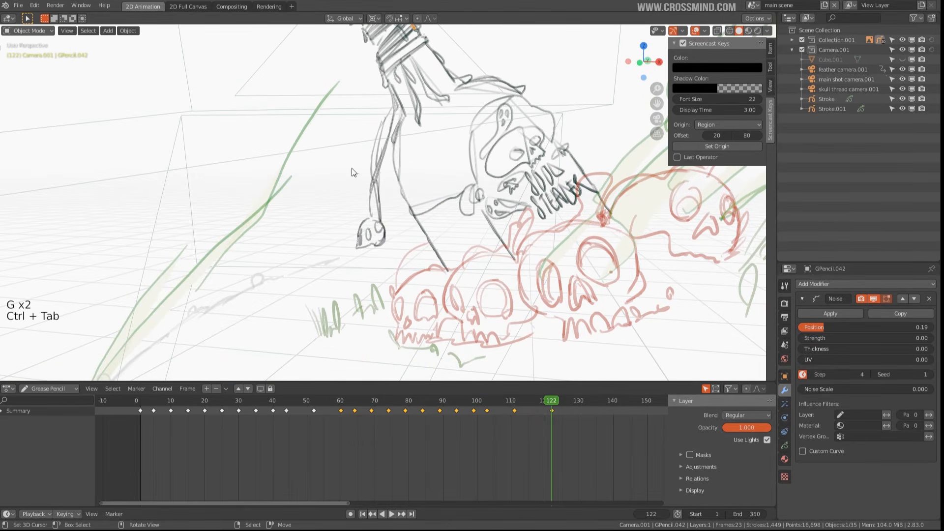
pyautogui.rightClick(376, 233)
pyautogui.moveTo(377, 232); pyautogui.dragTo(379, 280, button='middle')
pyautogui.press('KP_1')
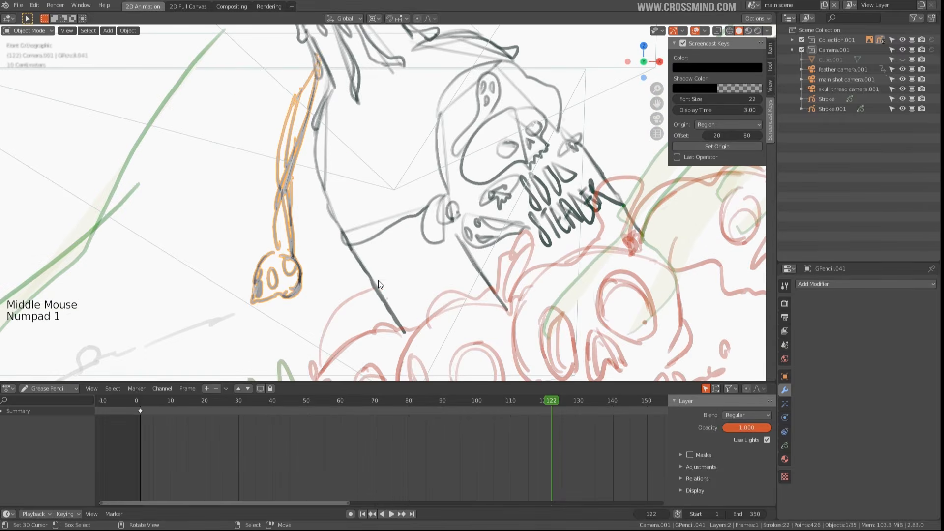
pyautogui.scroll(2, 292, 302)
# Enter Edit Mode on the hanging skull drawing at frame 5 and try rotating and moving the skull with proportional editing
pyautogui.moveTo(147, 459); pyautogui.dragTo(152, 459)
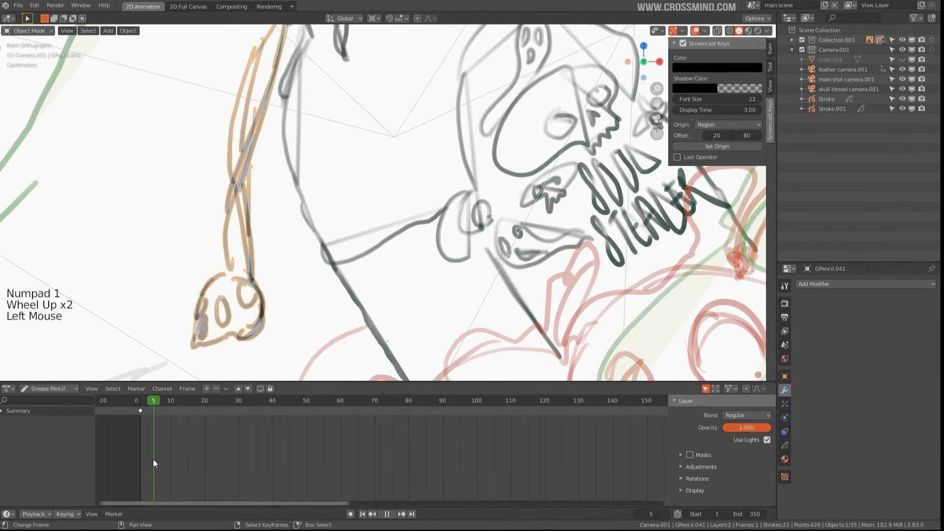
pyautogui.scroll(-2, 308, 241)
pyautogui.hotkey('ctrl', 'Tab')
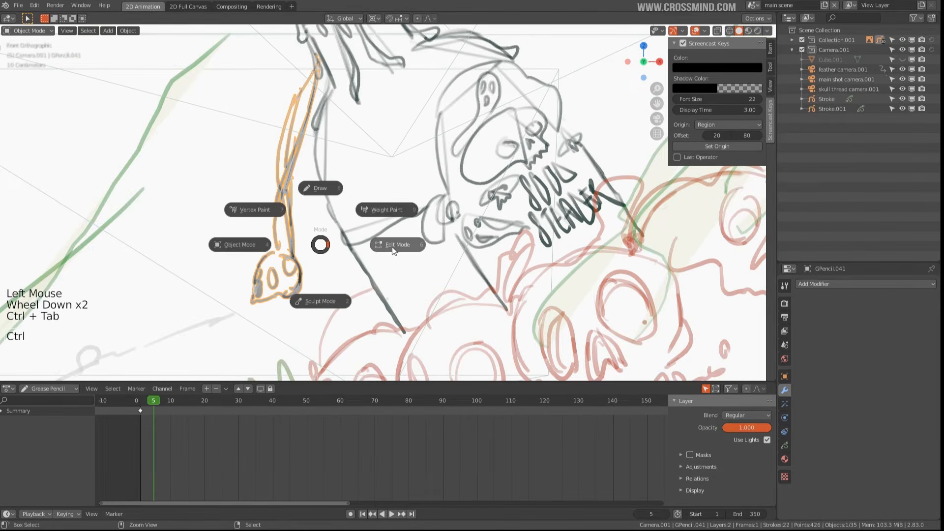
pyautogui.keyDown('shift'); pyautogui.moveTo(326, 247); pyautogui.dragTo(350, 244, button='middle'); pyautogui.keyUp('shift')
pyautogui.press('r')
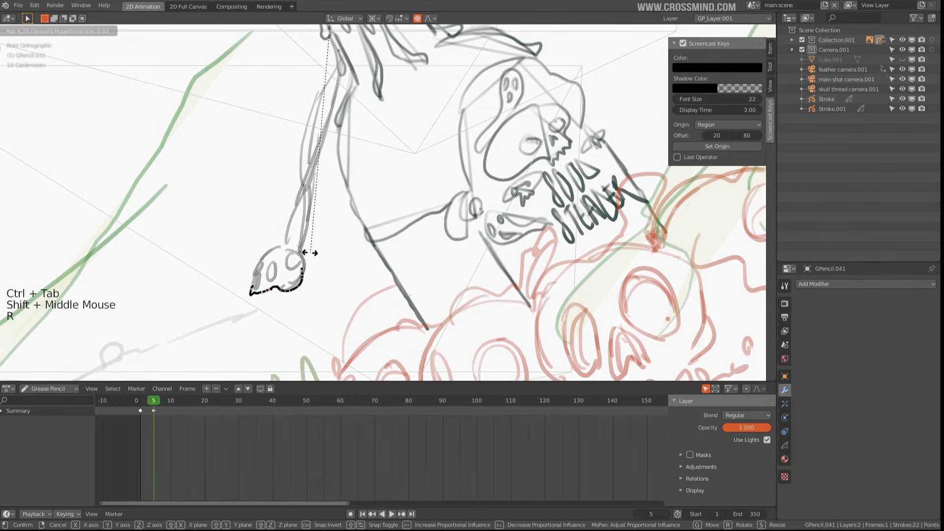
pyautogui.press('g')
pyautogui.doubleClick(332, 74)
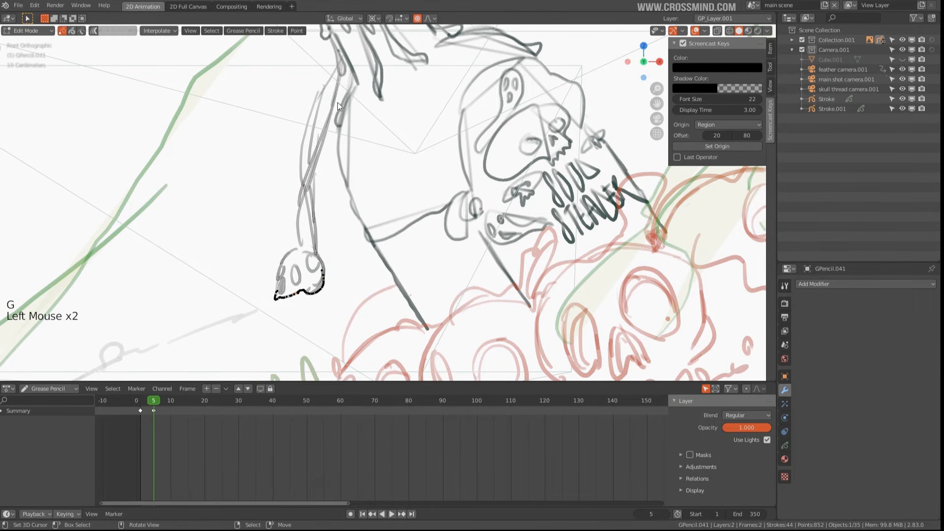
# Swing the hanging skull away from the bottle at frame 5 using proportional editing
pyautogui.click(700, 31)
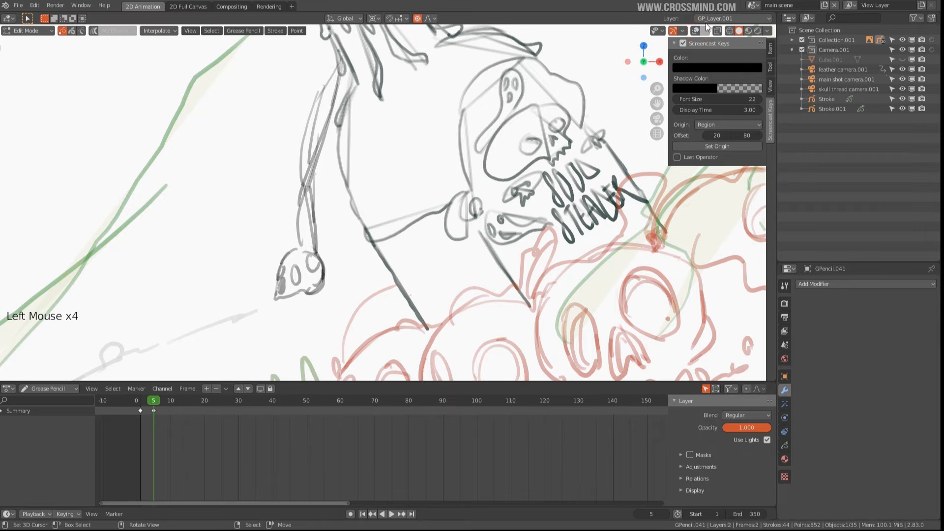
pyautogui.click(695, 31)
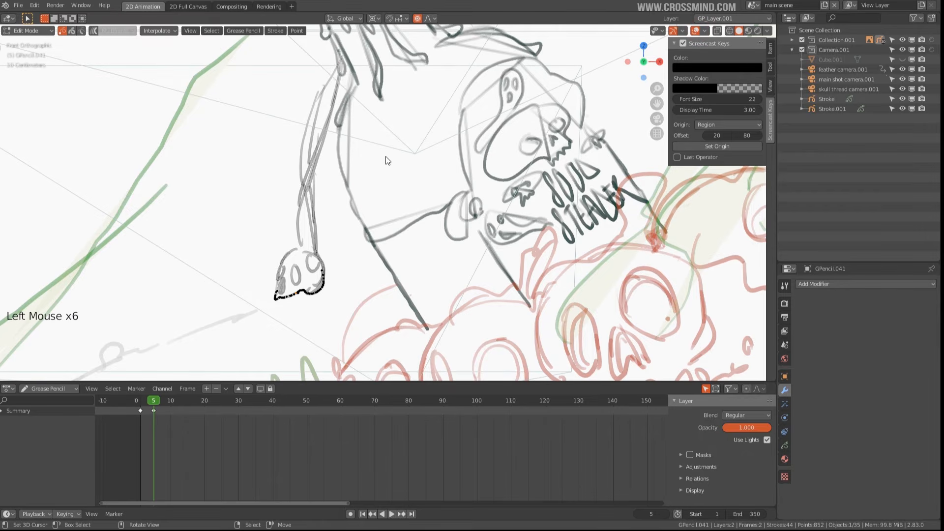
pyautogui.scroll(-2, 387, 161)
pyautogui.keyDown('shift'); pyautogui.moveTo(387, 160); pyautogui.dragTo(394, 180, button='middle'); pyautogui.keyUp('shift')
pyautogui.press('r')
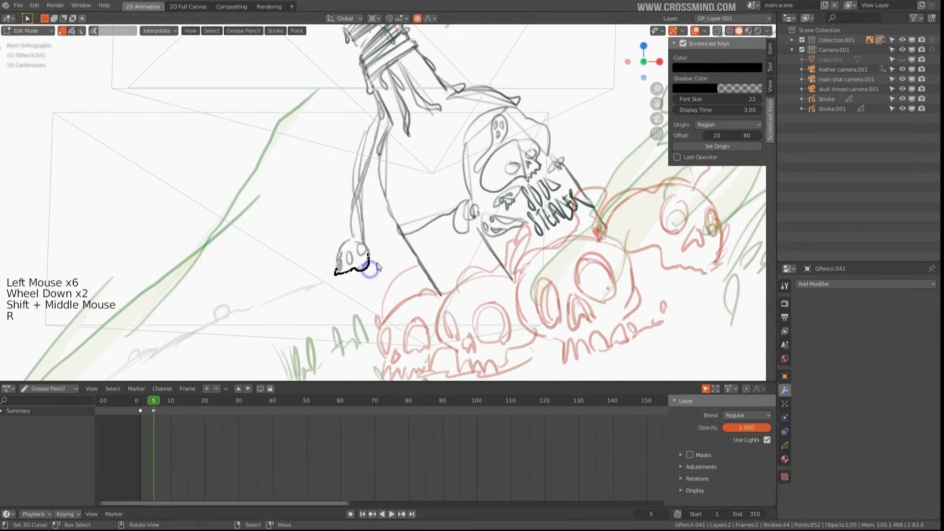
pyautogui.press('g')
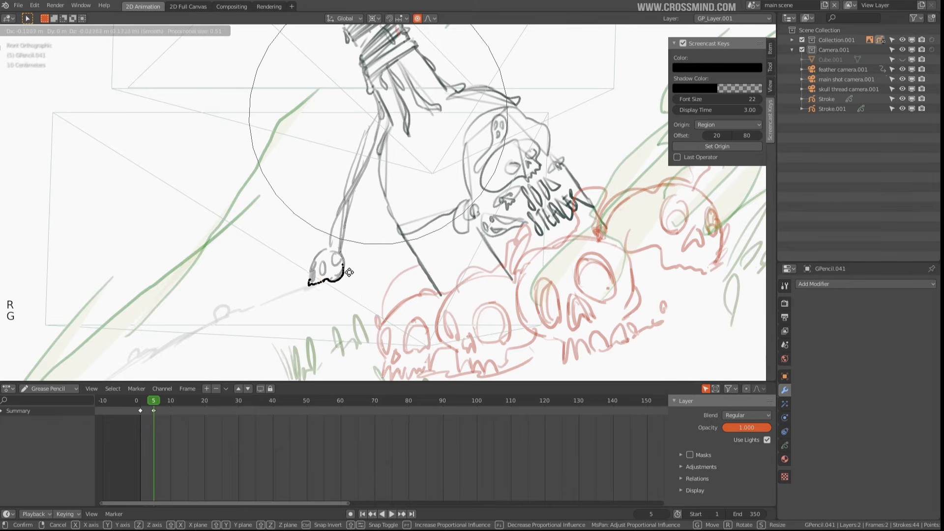
pyautogui.click(349, 272)
# At frame 9, rotate the hanging skull farther away from the bottle and bend its thread
pyautogui.moveTo(166, 433)
pyautogui.mouseDown()
pyautogui.moveTo(139, 434)
pyautogui.moveTo(168, 438)
pyautogui.mouseUp()
pyautogui.press('r')
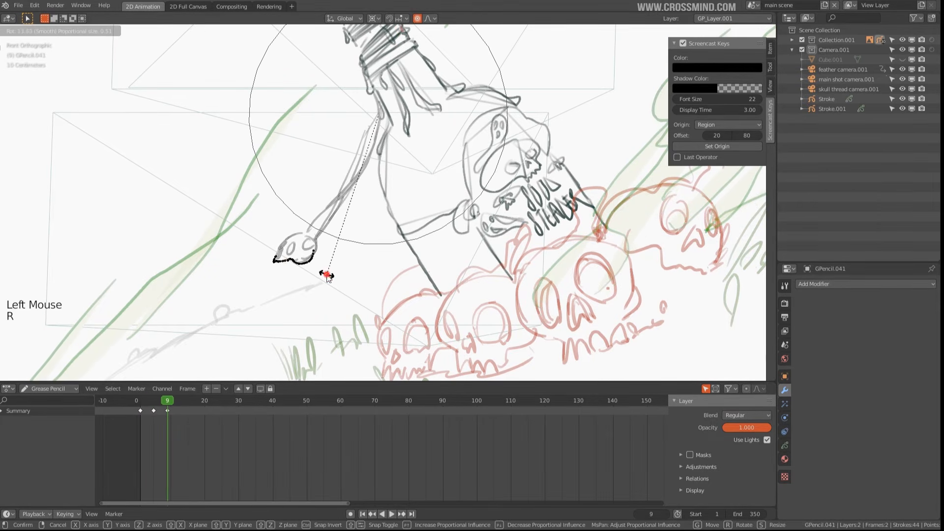
pyautogui.rightClick(327, 275)
pyautogui.press('g')
pyautogui.click(353, 198)
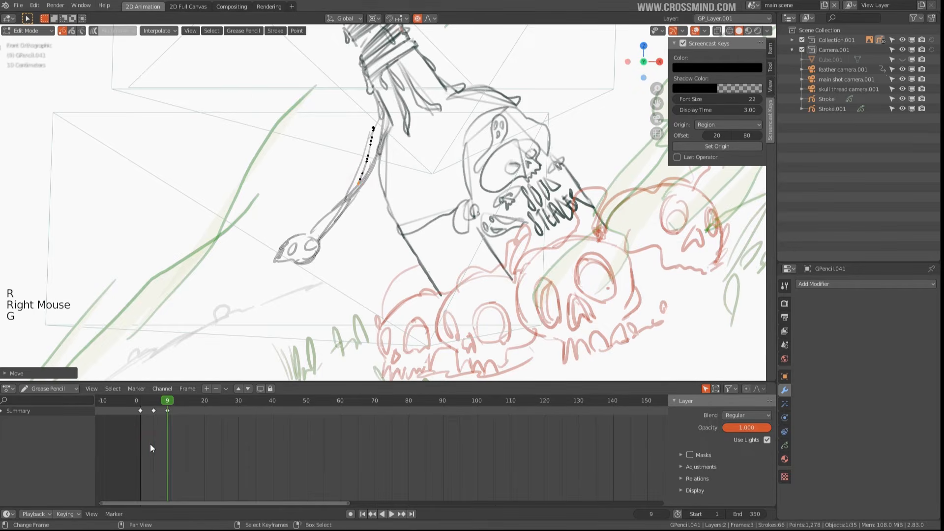
# At frame 13, shift the hanging skull slightly at the outer end of its swing, using a smaller proportional radius
pyautogui.moveTo(149, 444); pyautogui.dragTo(182, 448)
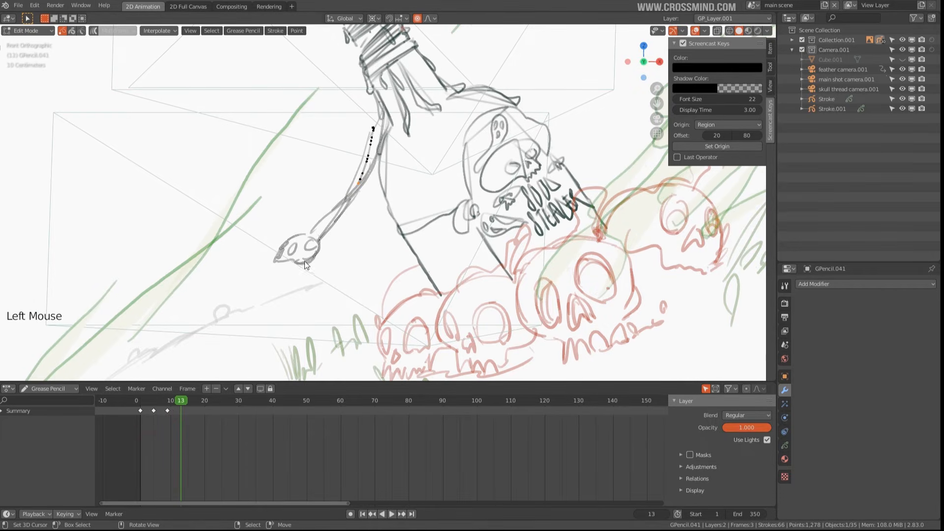
pyautogui.rightClick(294, 246)
pyautogui.press('g')
pyautogui.press('g')
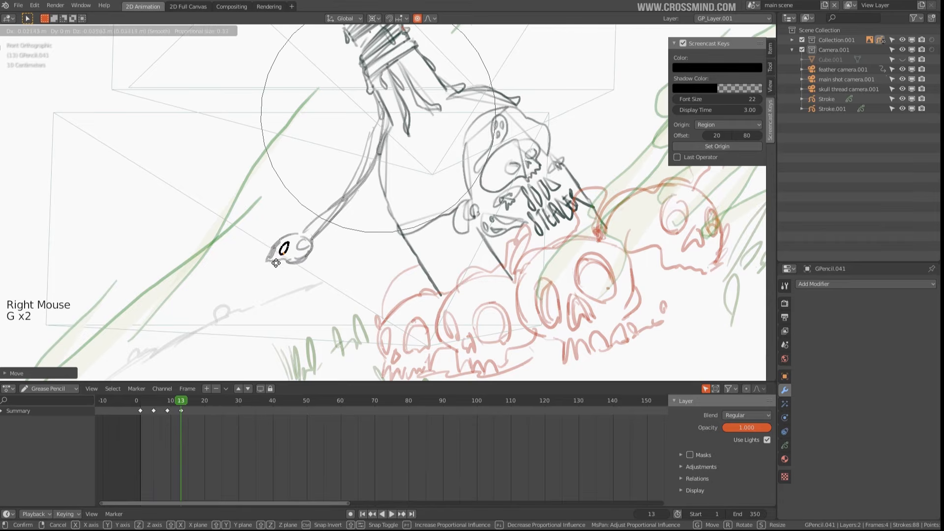
pyautogui.click(290, 254)
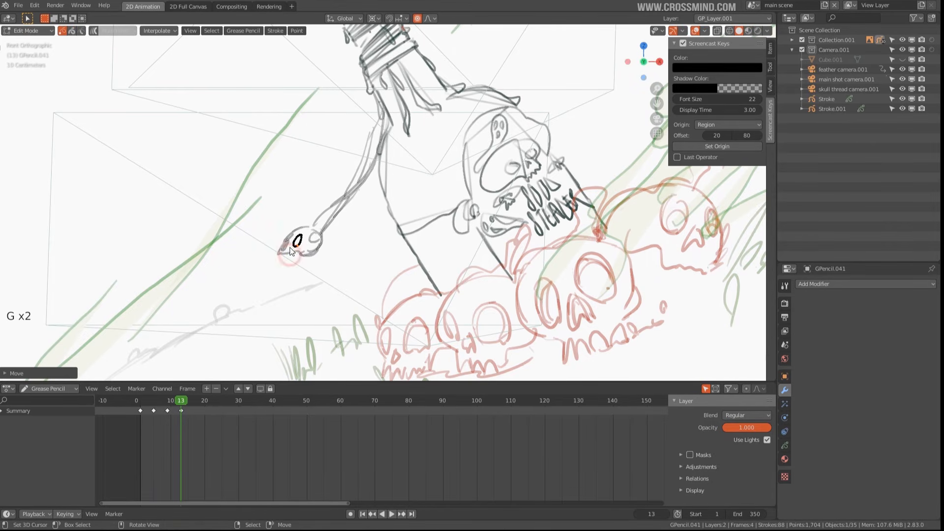
pyautogui.press('g')
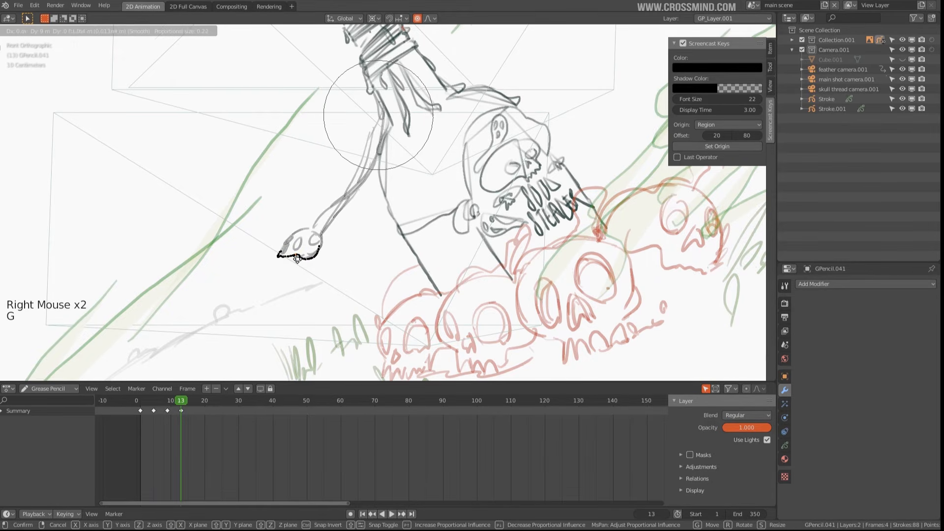
pyautogui.click(297, 256)
# Try rotating the thread strands of the hanging skull at frame 17
pyautogui.moveTo(175, 429)
pyautogui.mouseDown()
pyautogui.moveTo(155, 432)
pyautogui.moveTo(193, 430)
pyautogui.mouseUp()
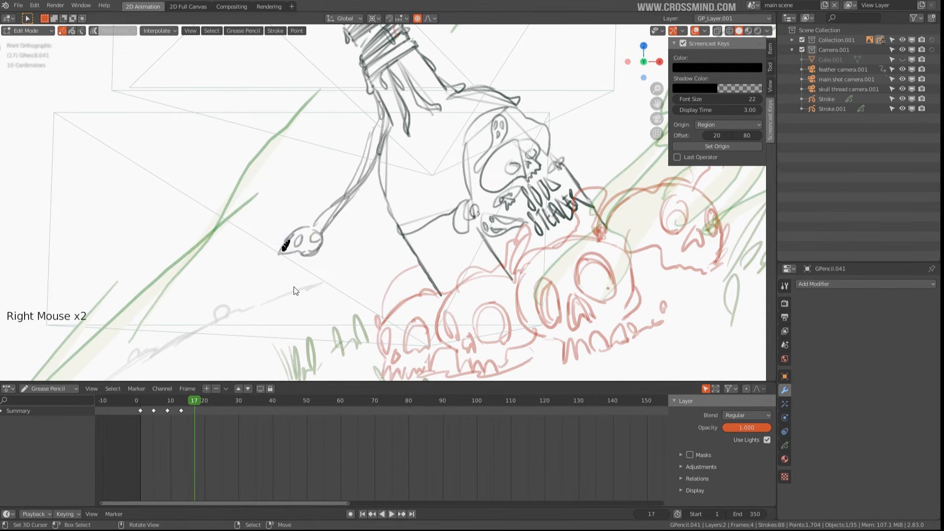
pyautogui.moveTo(295, 288)
pyautogui.keyDown('shift'); pyautogui.mouseDown(button='middle')
pyautogui.moveTo(312, 305)
pyautogui.moveTo(358, 258)
pyautogui.moveTo(363, 231)
pyautogui.mouseUp(button='middle'); pyautogui.keyUp('shift')
pyautogui.scroll(1, 286, 287)
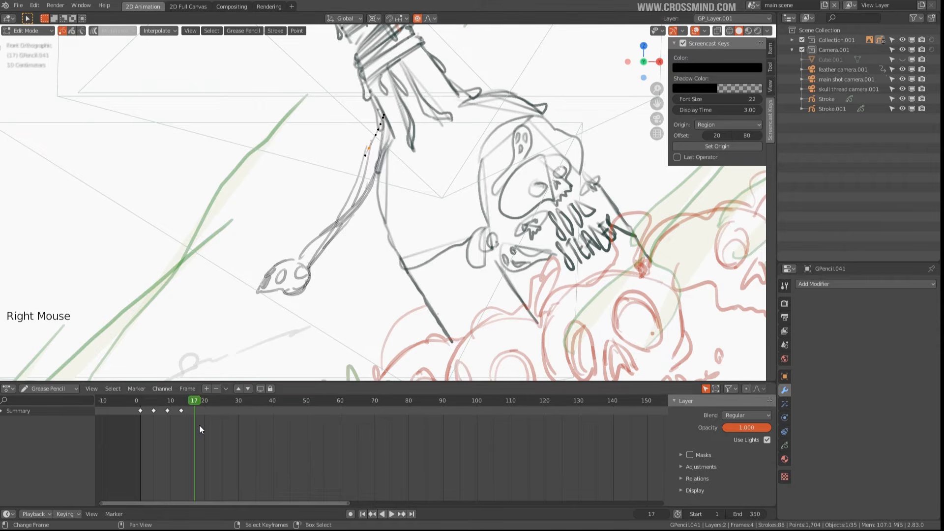
pyautogui.moveTo(199, 426)
pyautogui.mouseDown()
pyautogui.moveTo(165, 430)
pyautogui.moveTo(194, 430)
pyautogui.mouseUp()
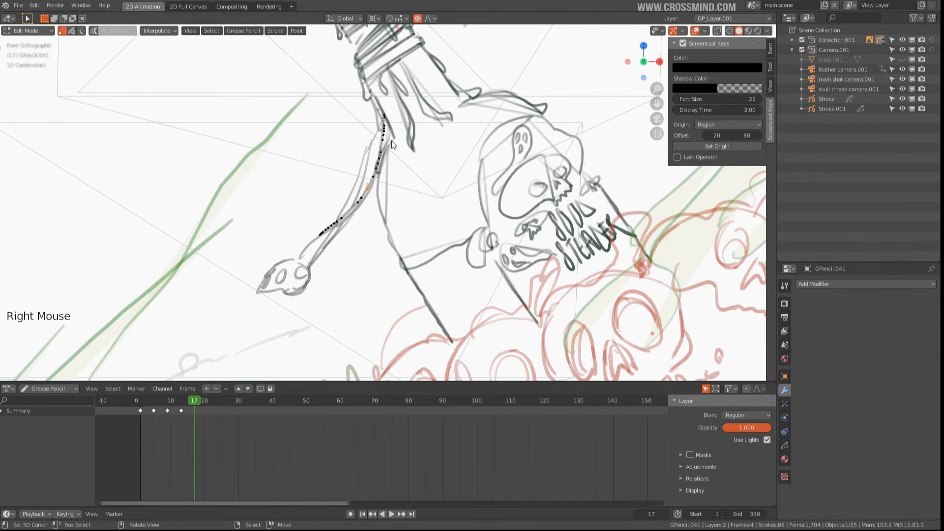
pyautogui.press('r')
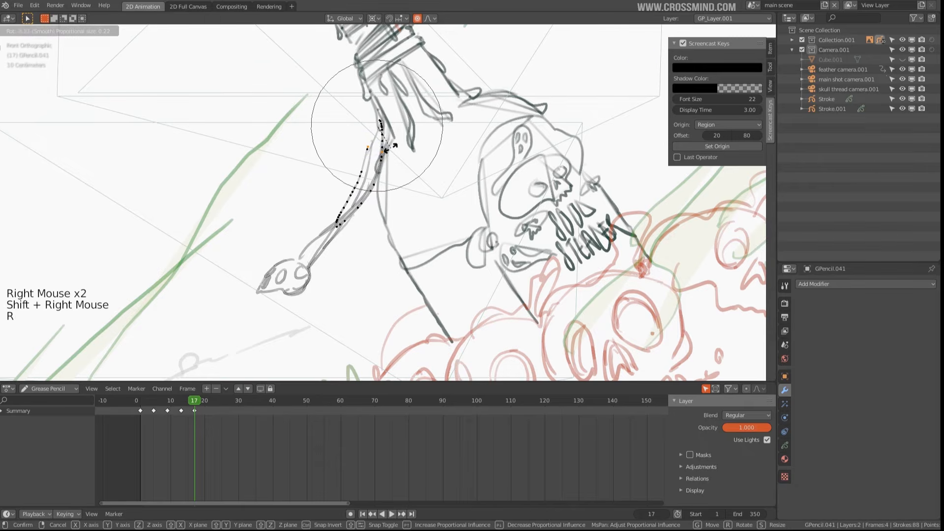
pyautogui.rightClick(395, 145)
# Move the hanging skull's jaw and top outline strokes slightly at frame 17
pyautogui.rightClick(263, 282)
pyautogui.keyDown('shift'); pyautogui.rightClick(295, 292); pyautogui.keyUp('shift')
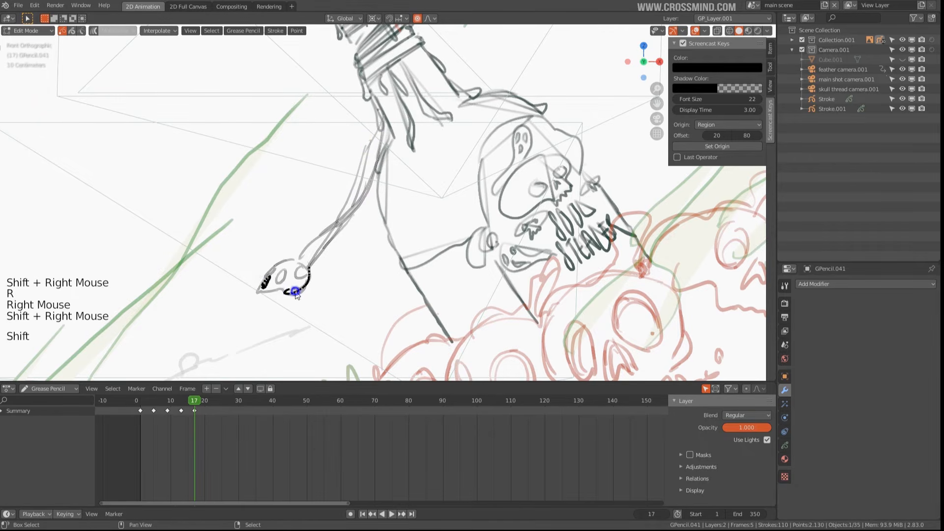
pyautogui.press('g')
pyautogui.click(293, 293)
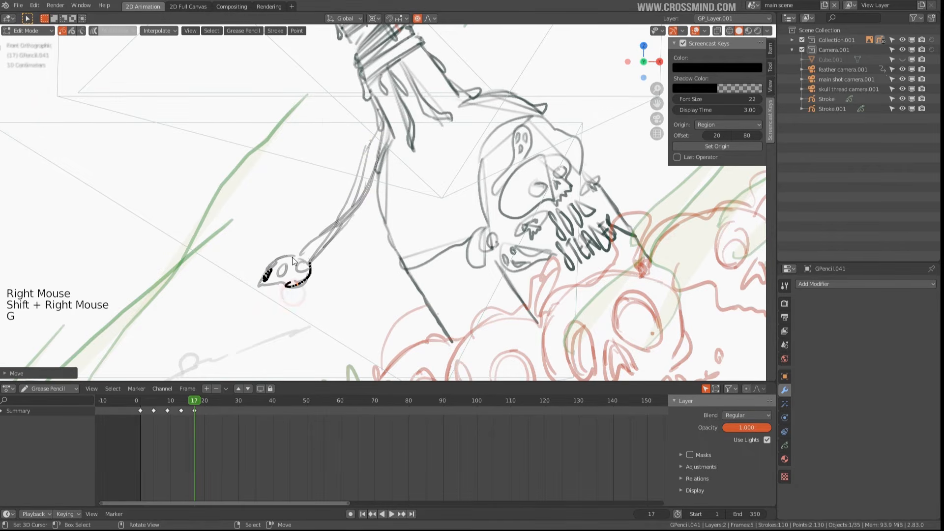
pyautogui.rightClick(283, 258)
pyautogui.press('g')
pyautogui.click(288, 258)
# Try moving the upper thread strand of the hanging skull at frame 20
pyautogui.moveTo(190, 422)
pyautogui.mouseDown()
pyautogui.moveTo(164, 425)
pyautogui.moveTo(209, 426)
pyautogui.mouseUp()
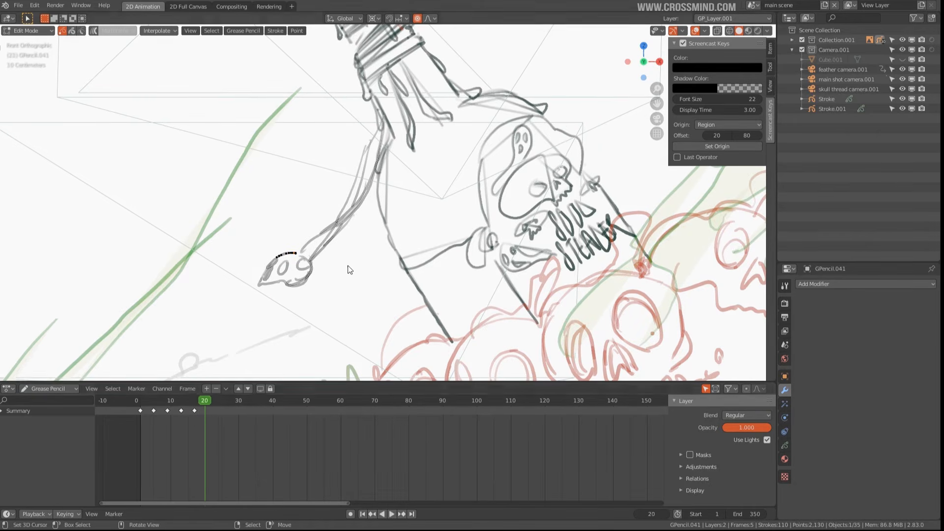
pyautogui.scroll(-1, 347, 268)
pyautogui.rightClick(369, 147)
pyautogui.press('g')
pyautogui.rightClick(359, 199)
# Delete the hanging skull's keyframes at frames 20 and 17
pyautogui.click(217, 429)
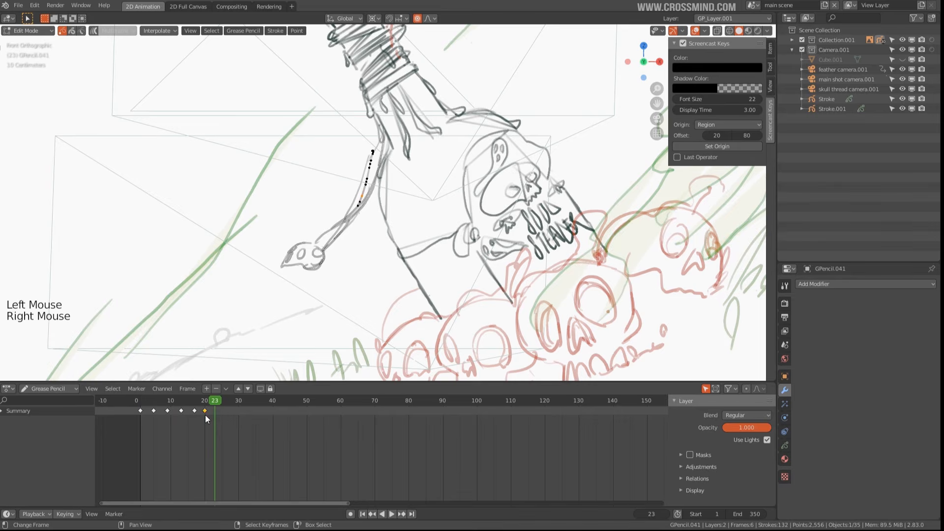
pyautogui.press('Delete')
pyautogui.click(198, 430)
pyautogui.rightClick(195, 411)
pyautogui.press('Delete')
# At frame 18, move the hanging skull down and back toward the bottle
pyautogui.rightClick(304, 276)
pyautogui.press('g')
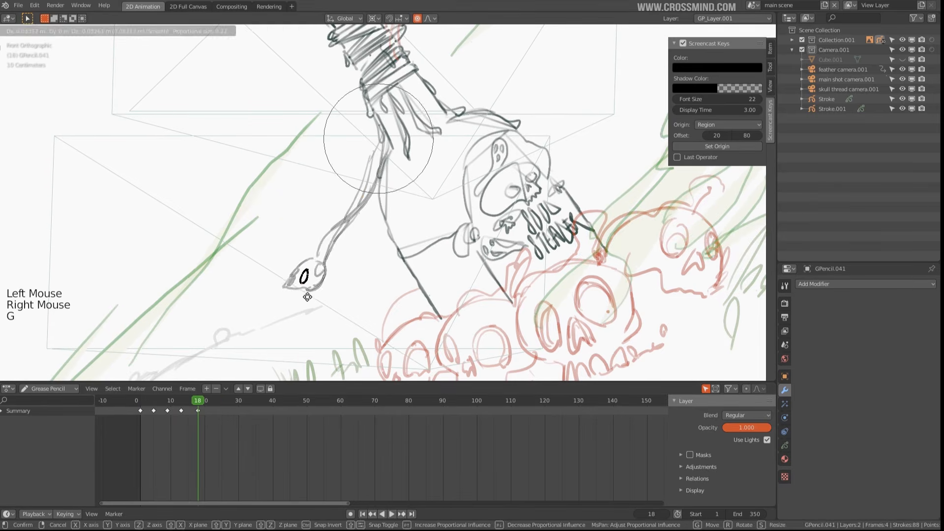
pyautogui.press('g')
pyautogui.press('r')
pyautogui.click(328, 295)
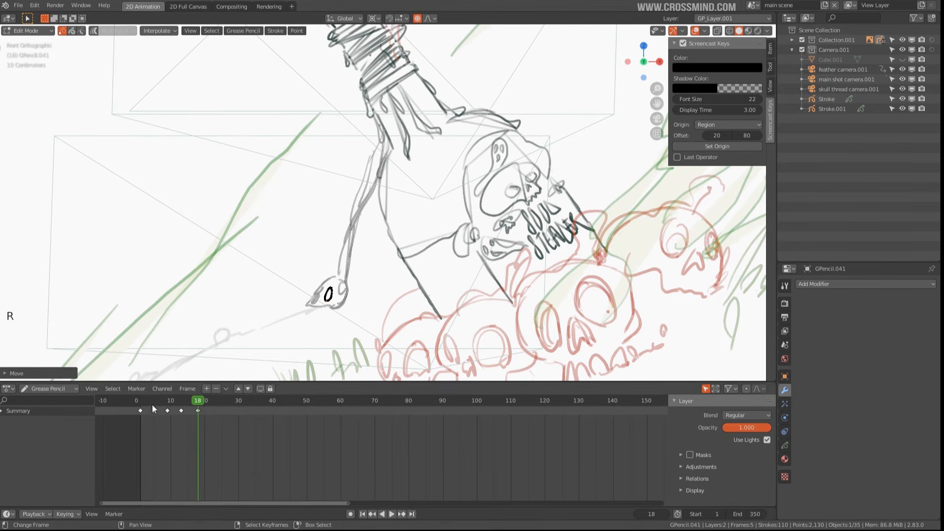
# Duplicate an early skull pose keyframe to frame 24 to continue the return swing
pyautogui.click(235, 416)
pyautogui.rightClick(167, 411)
pyautogui.hotkey('shift', 'd')
pyautogui.click(248, 418)
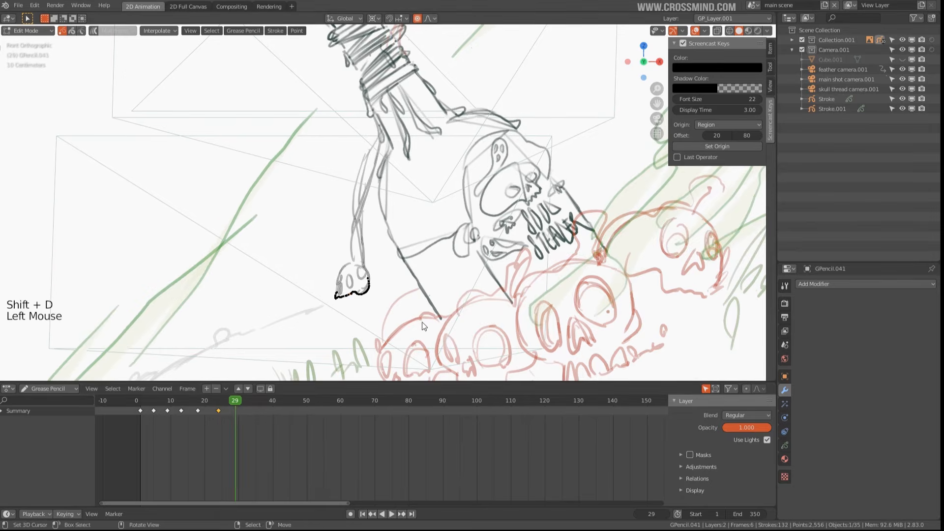
# At frame 29, rotate and move the hanging skull closer to the bottle
pyautogui.press('r')
pyautogui.click(423, 315)
pyautogui.rightClick(379, 280)
pyautogui.press('g')
pyautogui.click(374, 286)
# At frame 36, rotate and move the hanging skull to finish its swing toward the bottle
pyautogui.click(259, 401)
pyautogui.rightClick(384, 285)
pyautogui.press('r')
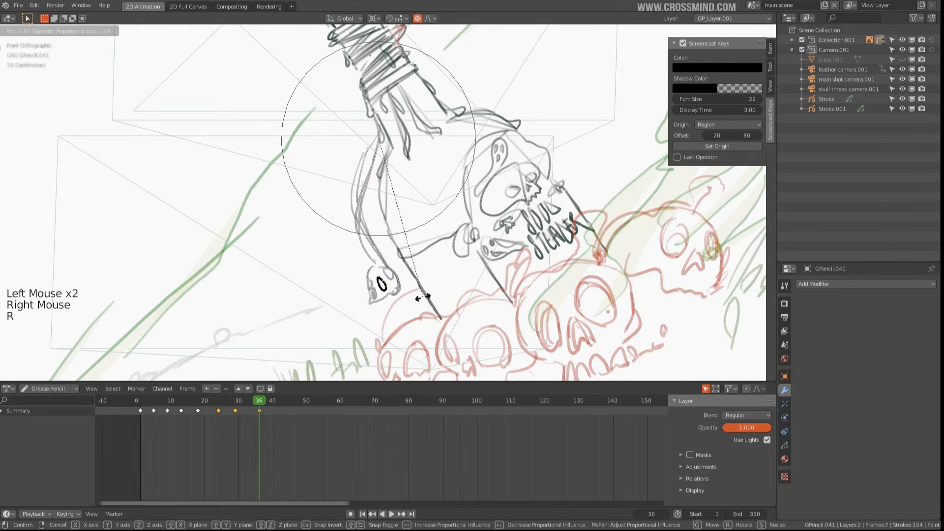
pyautogui.rightClick(422, 297)
pyautogui.press('g')
pyautogui.rightClick(422, 297)
pyautogui.press('g')
pyautogui.press('r')
pyautogui.click(256, 426)
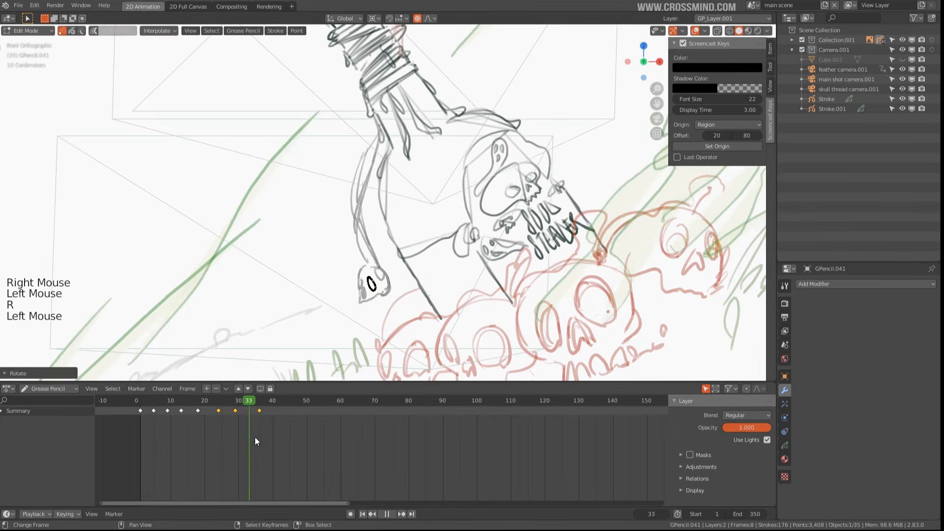
# Duplicate the full set of skull swing keyframes twice along the timeline, extending the sway to frame 120
pyautogui.press('a')
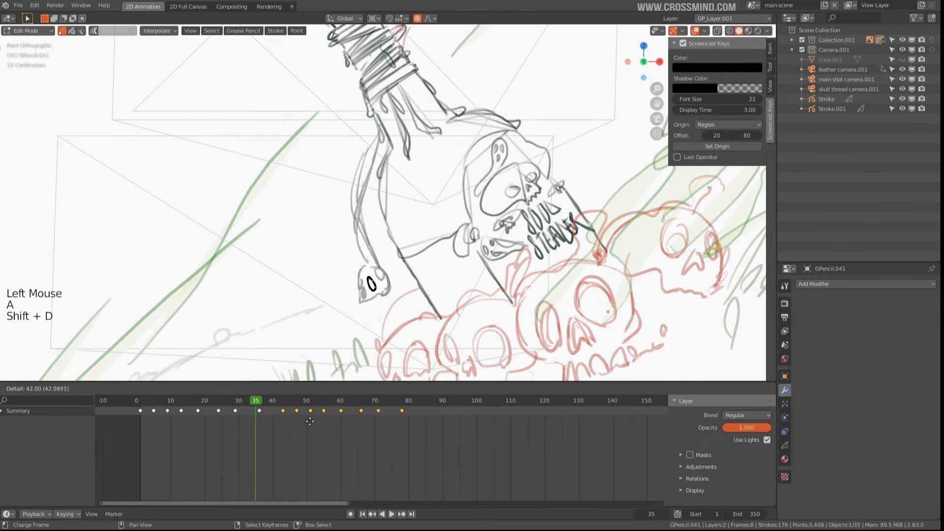
pyautogui.click(310, 422)
pyautogui.moveTo(311, 422); pyautogui.dragTo(425, 439)
pyautogui.click(587, 434)
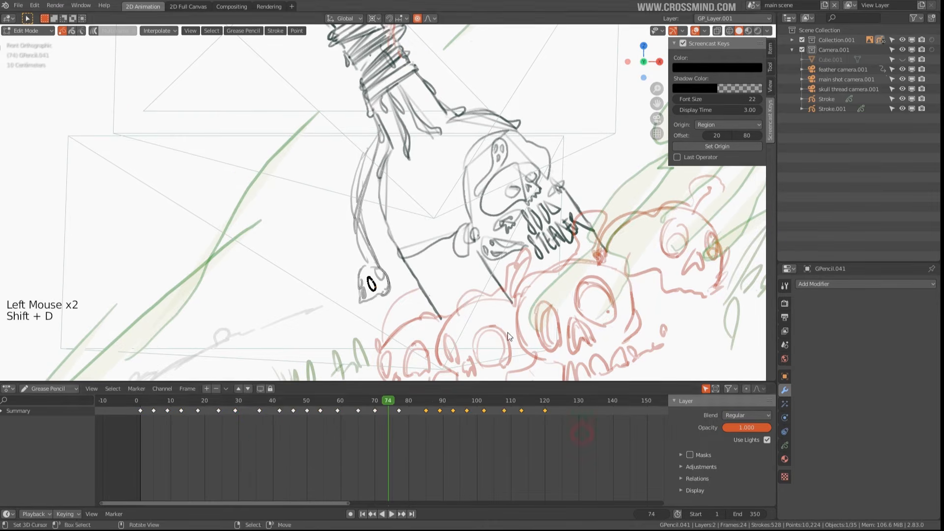
# Switch to the camera view and play back the animation to check the repeated skull sway
pyautogui.scroll(1, 470, 252)
pyautogui.scroll(-9, 471, 252)
pyautogui.keyDown('shift'); pyautogui.moveTo(471, 253); pyautogui.dragTo(468, 264, button='middle'); pyautogui.keyUp('shift')
pyautogui.press('KP_0')
pyautogui.hotkey('shift', 'space')
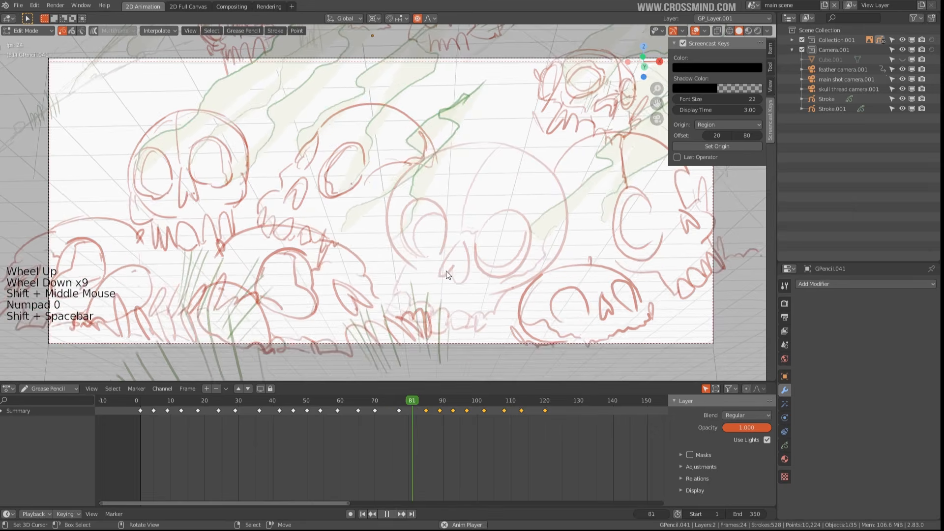
pyautogui.hotkey('shift', 'space')
pyautogui.click(439, 163)
pyautogui.hotkey('shift', 'space')
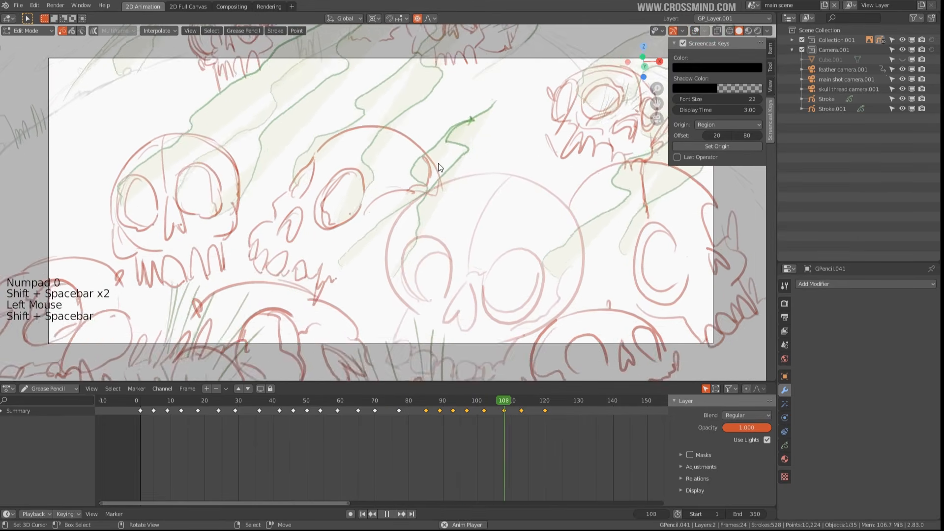
# Duplicate all hanging skull keyframes twice more so the sway extends past the scene's end frame 350
pyautogui.scroll(-10, 438, 439)
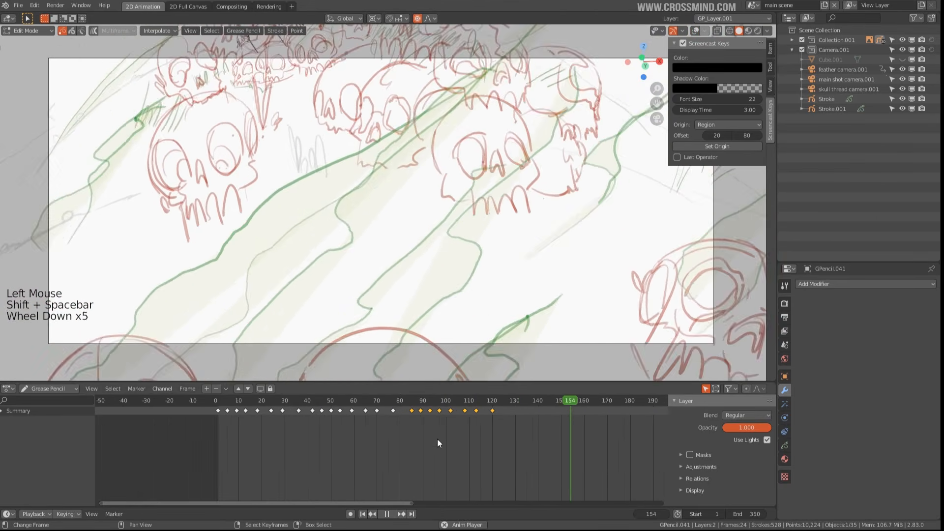
pyautogui.moveTo(438, 439); pyautogui.dragTo(347, 434, button='middle')
pyautogui.hotkey('shift', 'space')
pyautogui.press('a')
pyautogui.hotkey('shift', 'd')
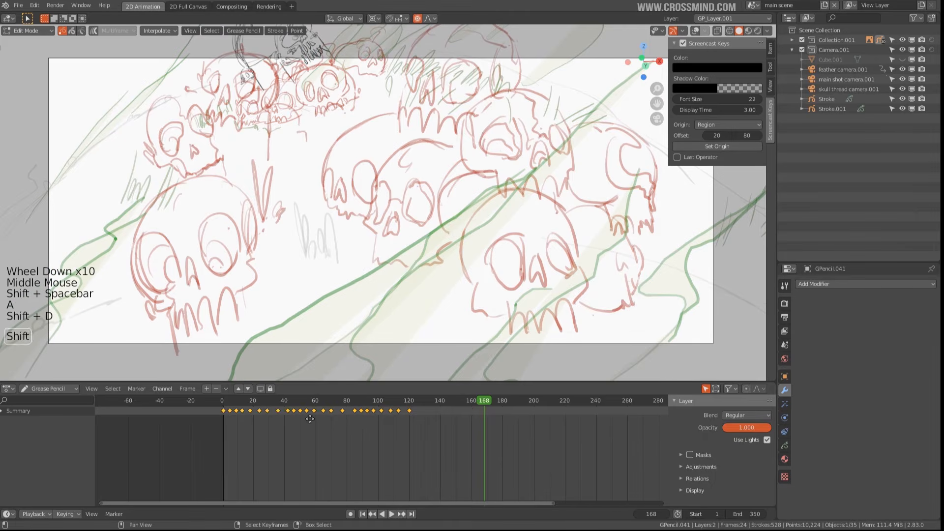
pyautogui.click(475, 421)
pyautogui.moveTo(475, 422); pyautogui.dragTo(424, 438, button='middle')
pyautogui.scroll(-2, 460, 428)
pyautogui.click(543, 438)
# Play back and scrub the shot through the camera to review the looping skull sway
pyautogui.hotkey('shift', 'space')
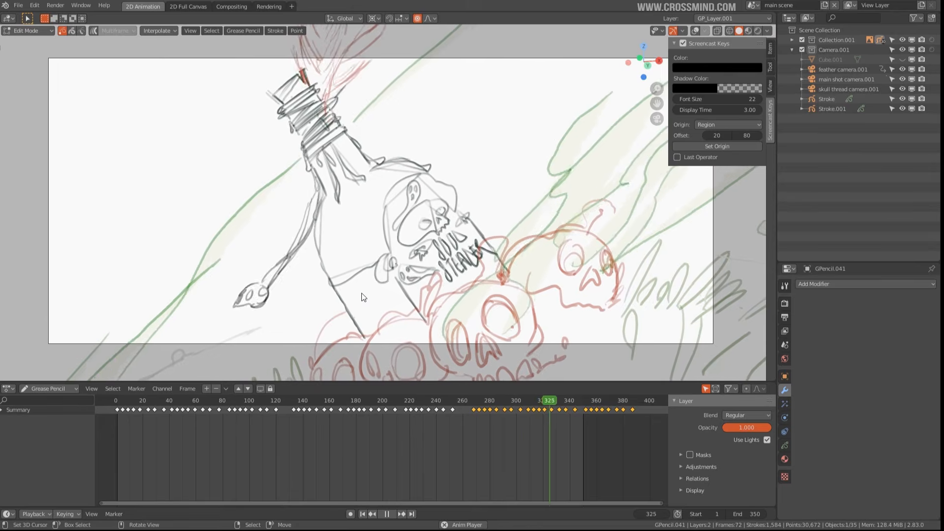
pyautogui.moveTo(268, 463)
pyautogui.mouseDown()
pyautogui.moveTo(409, 453)
pyautogui.moveTo(193, 452)
pyautogui.mouseUp()
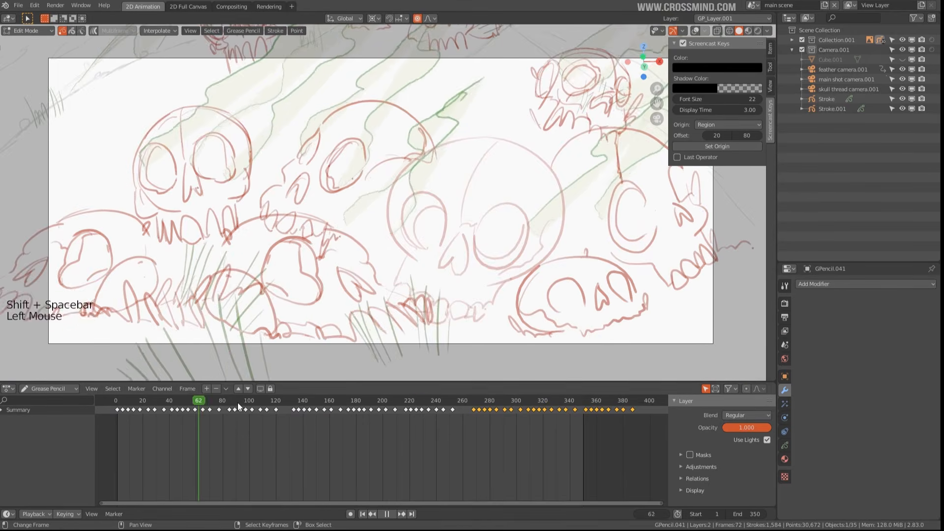
pyautogui.hotkey('shift', 'space')
pyautogui.hotkey('shift', 'space')
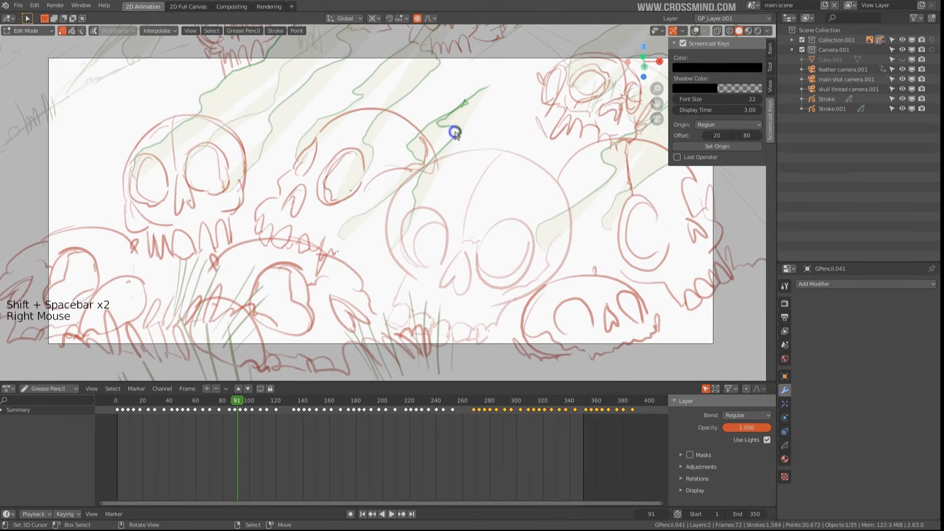
# Try moving a stroke at frame 91 in the camera view, and play back the frames that follow
pyautogui.press('g')
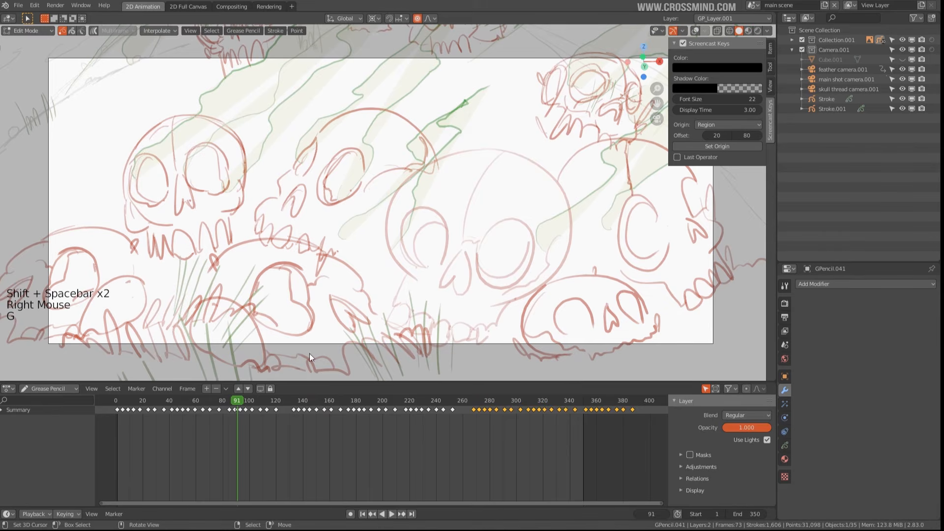
pyautogui.hotkey('shift', 'space')
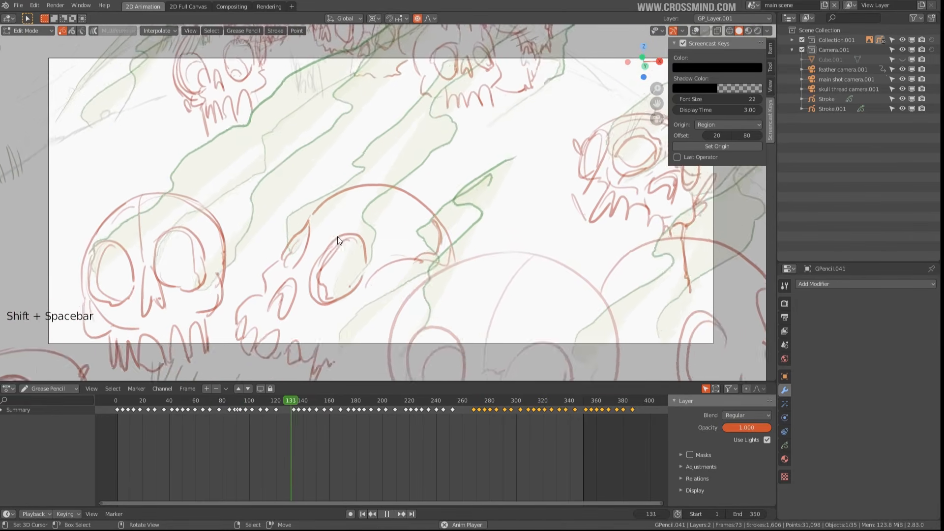
pyautogui.hotkey('shift', 'space')
pyautogui.click(315, 434)
pyautogui.moveTo(314, 435); pyautogui.dragTo(300, 435)
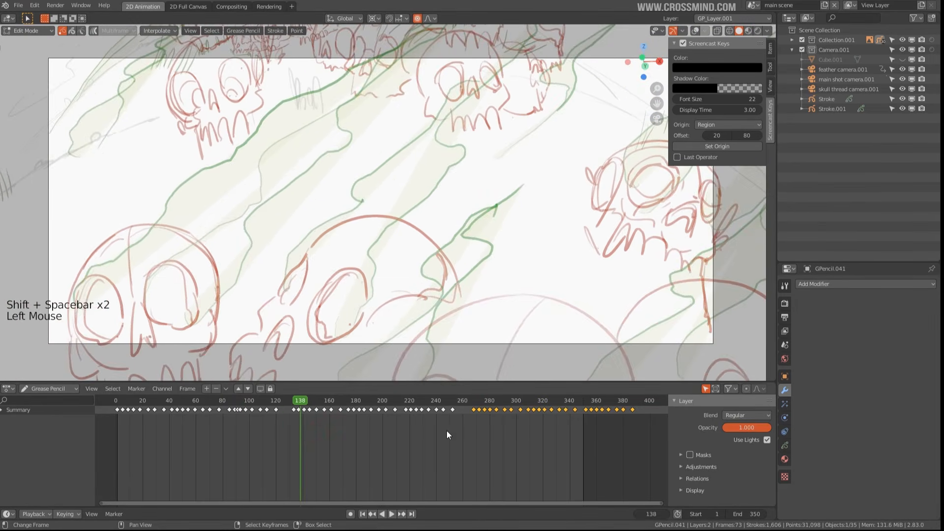
pyautogui.moveTo(512, 440); pyautogui.dragTo(487, 439, button='middle')
pyautogui.keyDown('shift'); pyautogui.moveTo(472, 275); pyautogui.dragTo(450, 292, button='middle'); pyautogui.keyUp('shift')
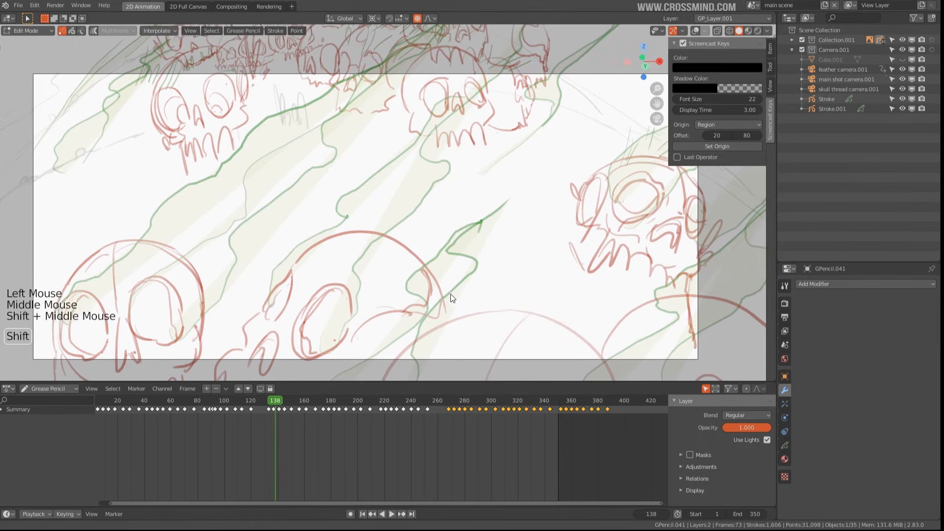
pyautogui.click(452, 445)
pyautogui.press('g')
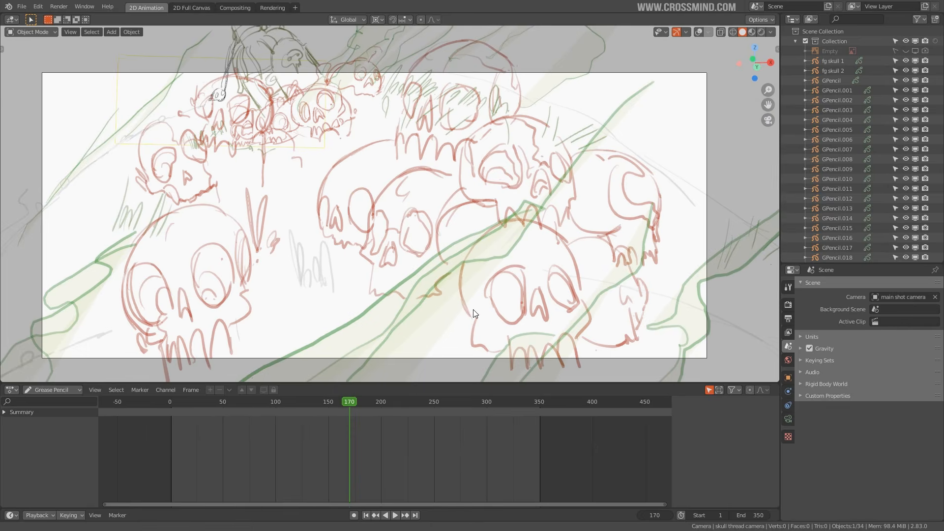
# Scrub the original scene's timeline and compare the shot inside and outside the main shot camera view
pyautogui.moveTo(252, 435); pyautogui.dragTo(327, 446)
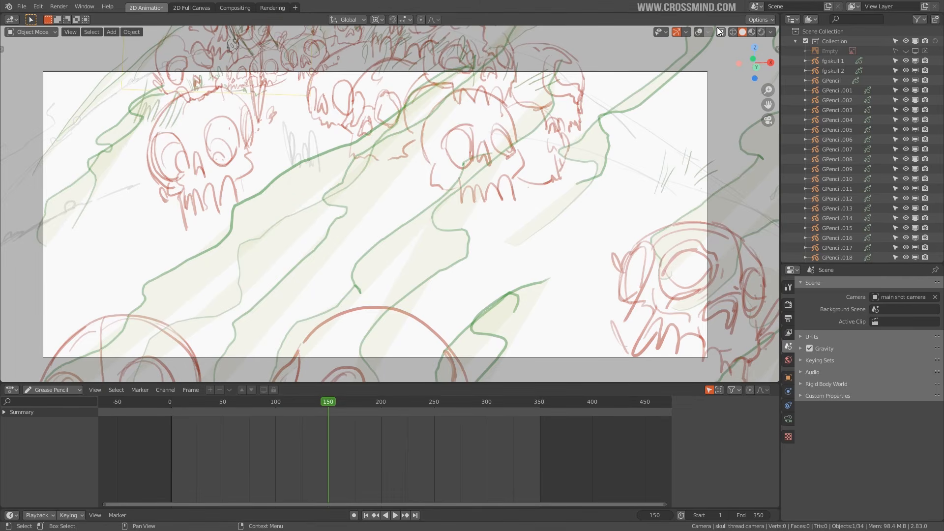
pyautogui.press('KP_0')
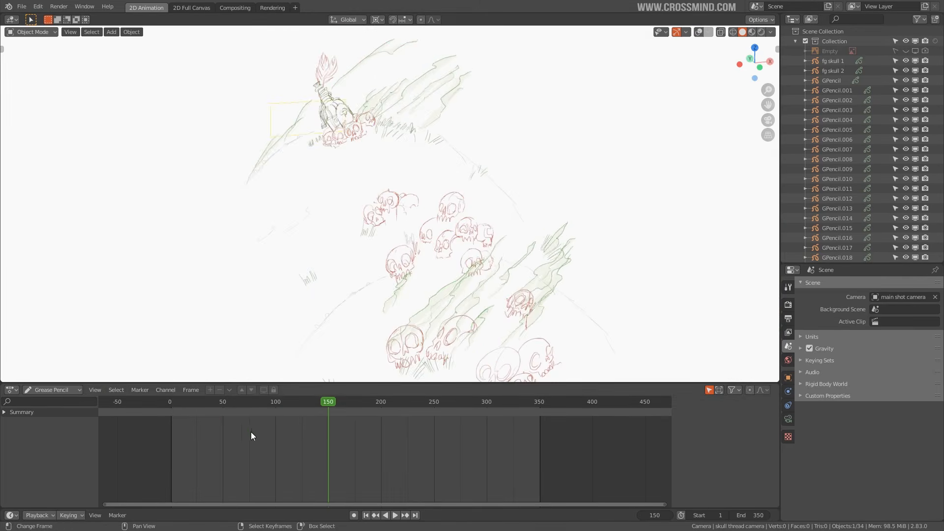
pyautogui.click(274, 427)
pyautogui.press('KP_0')
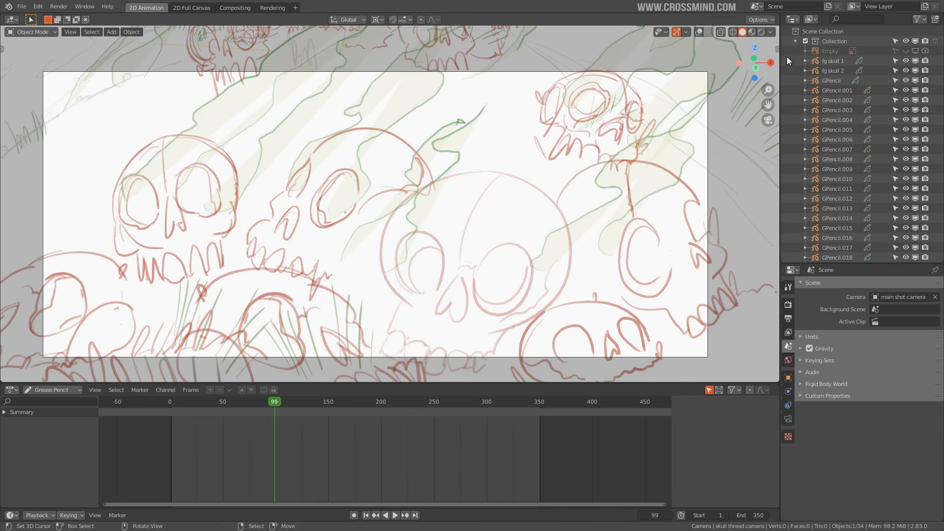
pyautogui.keyDown('shift'); pyautogui.moveTo(385, 196); pyautogui.dragTo(388, 190, button='middle'); pyautogui.keyUp('shift')
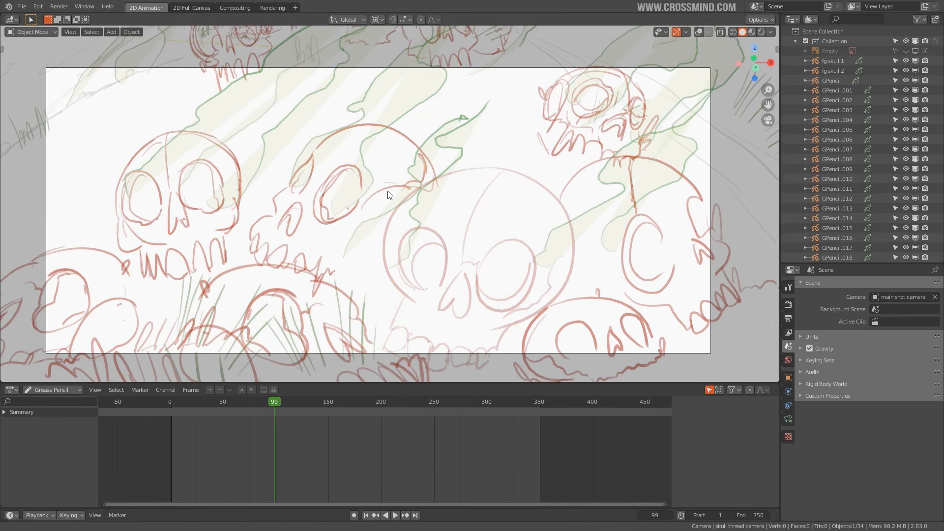
# Make a full copy of the scene named "main scene" and a second full copy named "feather shot"
pyautogui.click(828, 7)
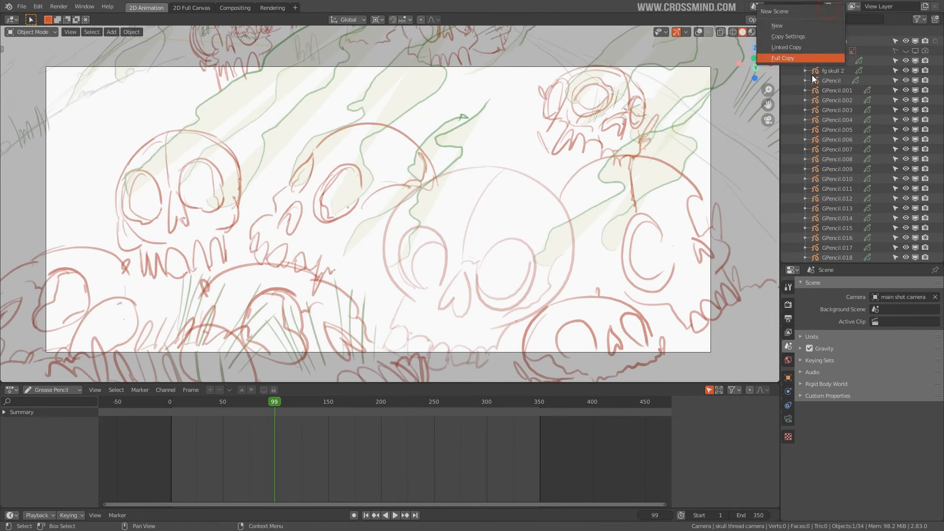
pyautogui.click(786, 58)
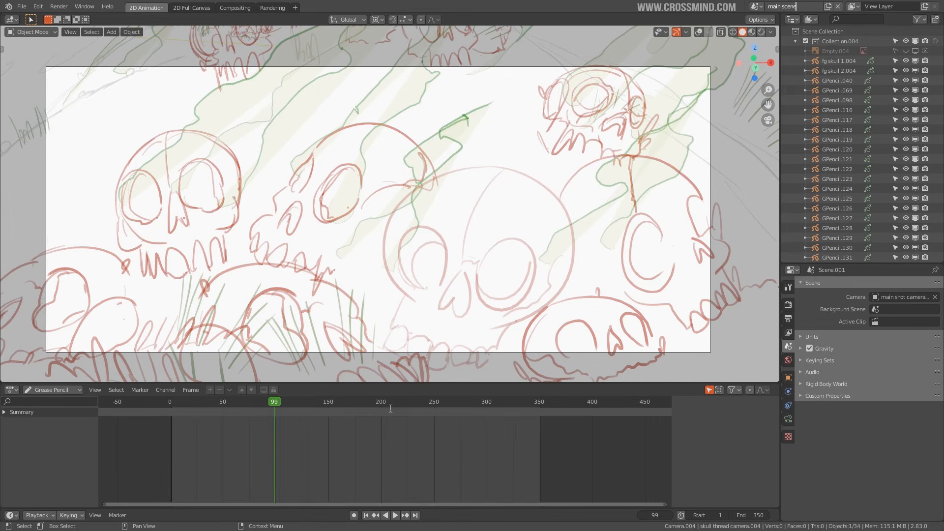
pyautogui.moveTo(194, 440); pyautogui.dragTo(395, 441)
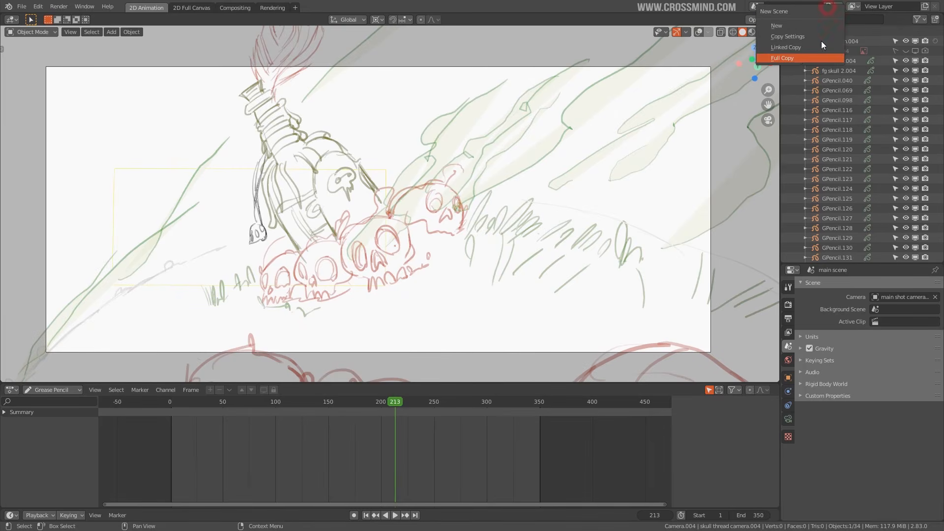
pyautogui.click(797, 58)
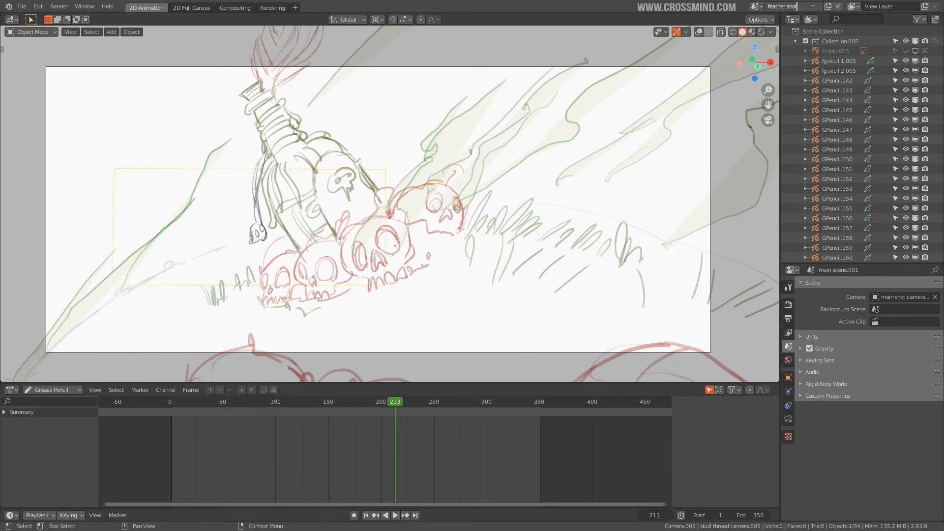
pyautogui.press('Return')
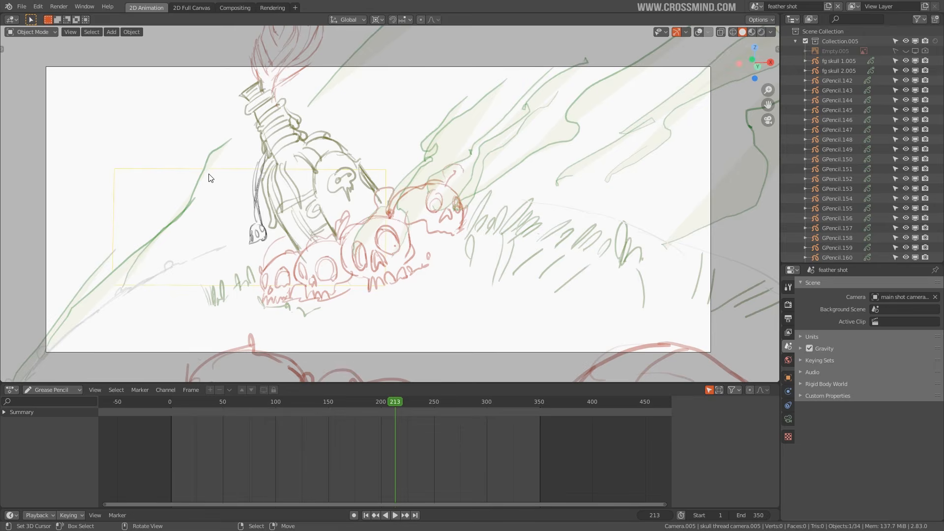
# Add a new camera to the feather shot scene and align the camera view to the close-up of the bottle
pyautogui.press('KP_0')
pyautogui.hotkey('shift', 'a')
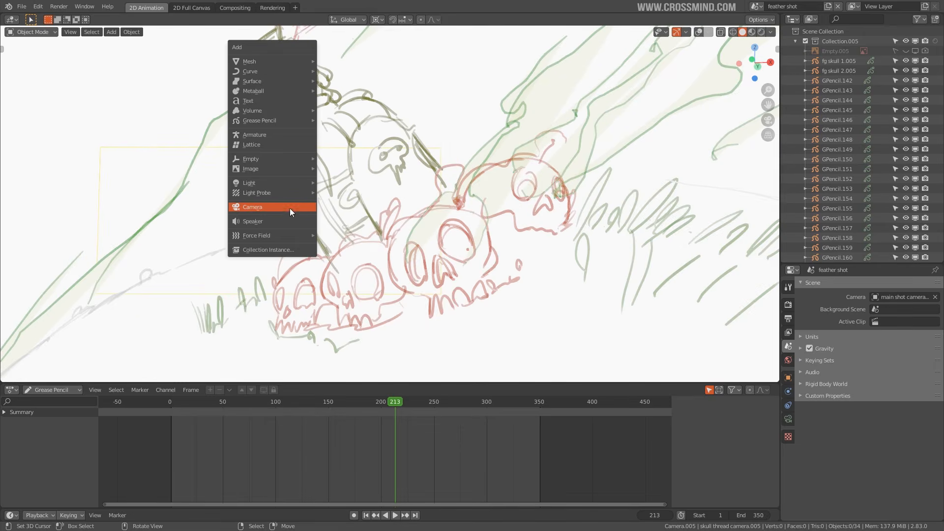
pyautogui.click(291, 206)
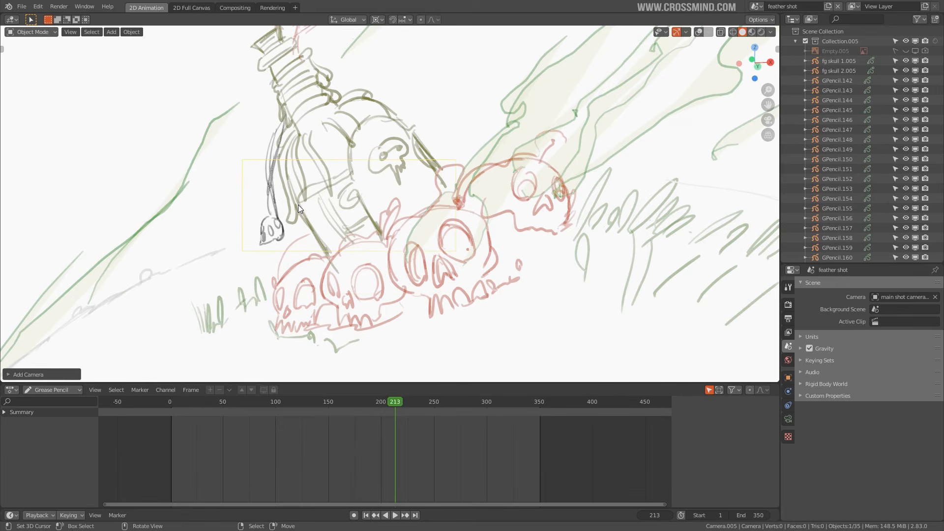
pyautogui.press('ctrl+KP_0')
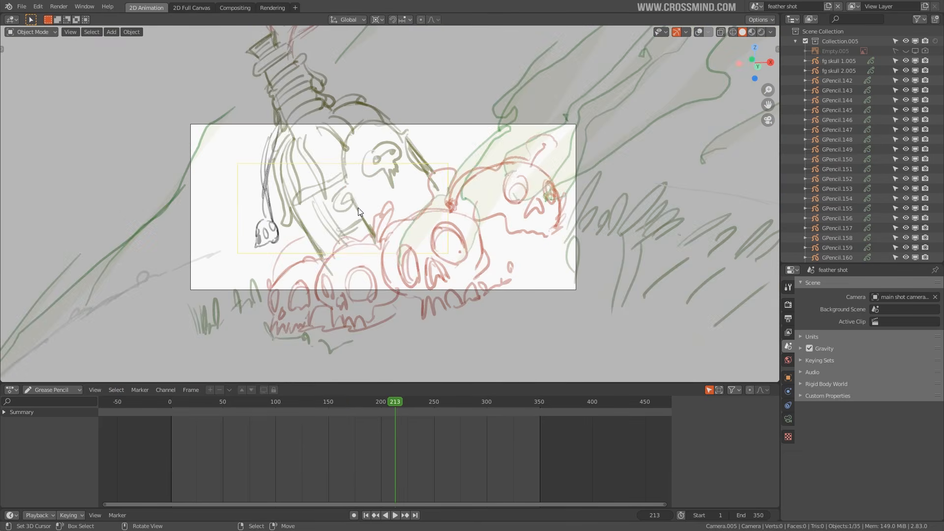
# Lock the camera to the view and reframe it on the feathers at the bottle's neck
pyautogui.scroll(2, 358, 212)
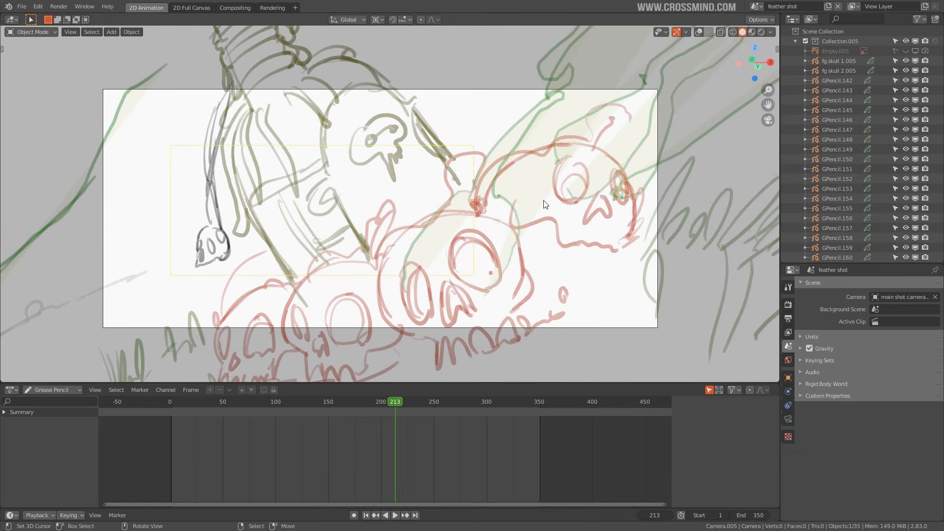
pyautogui.press('n')
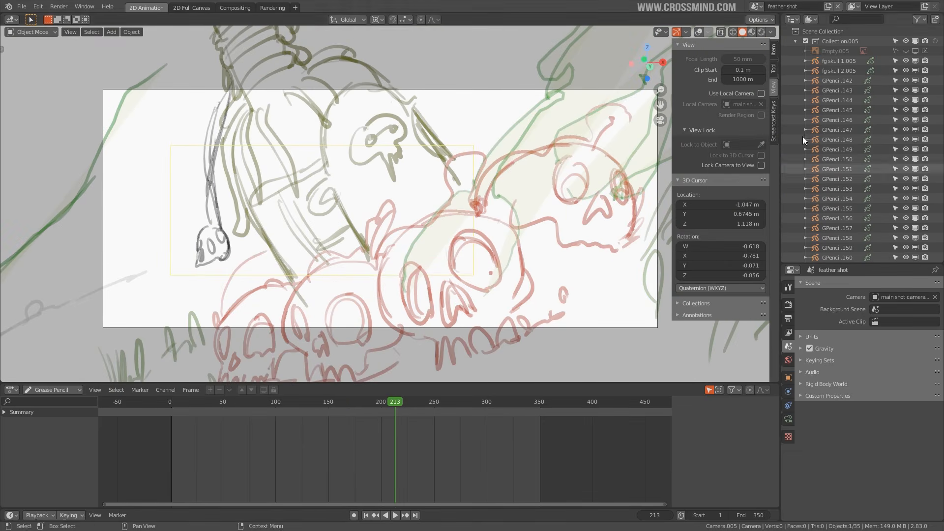
pyautogui.click(760, 165)
pyautogui.keyDown('shift'); pyautogui.moveTo(386, 249); pyautogui.dragTo(447, 305, button='middle'); pyautogui.keyUp('shift')
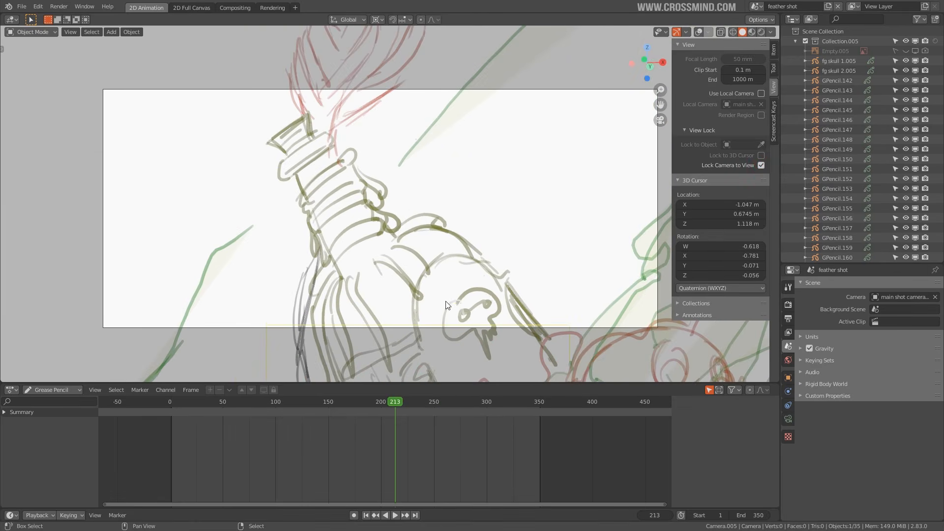
pyautogui.keyDown('shift'); pyautogui.moveTo(424, 261); pyautogui.dragTo(519, 91, button='middle'); pyautogui.keyUp('shift')
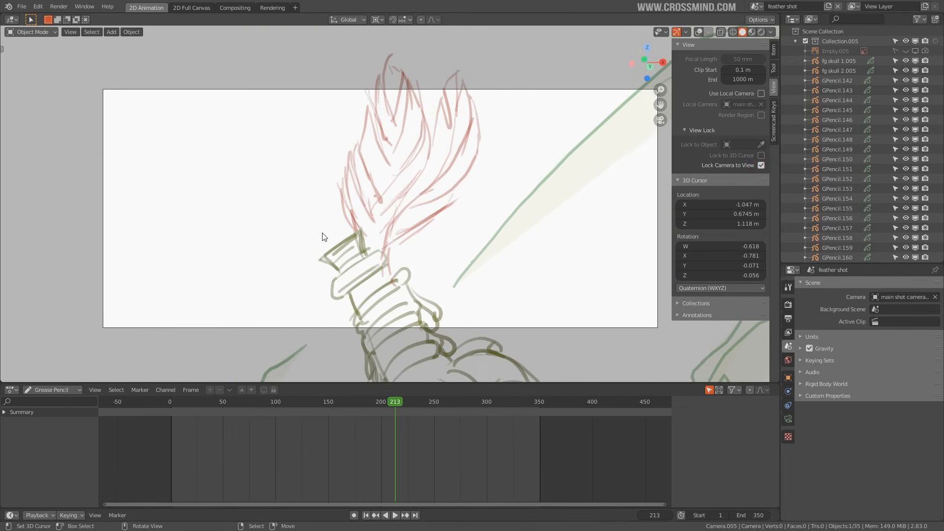
# Move to frame 85 and set the scene's active camera to "feather camera"
pyautogui.moveTo(229, 443); pyautogui.dragTo(226, 446)
pyautogui.click(915, 297)
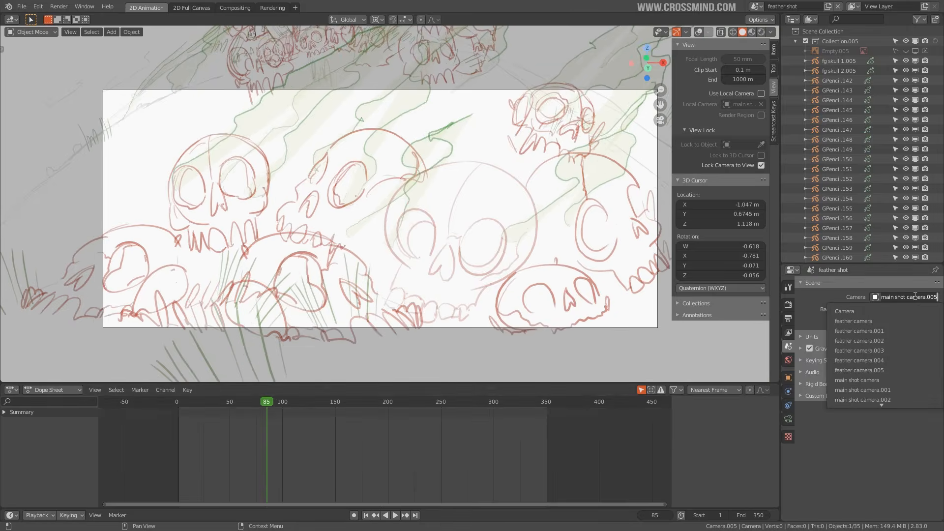
pyautogui.click(865, 321)
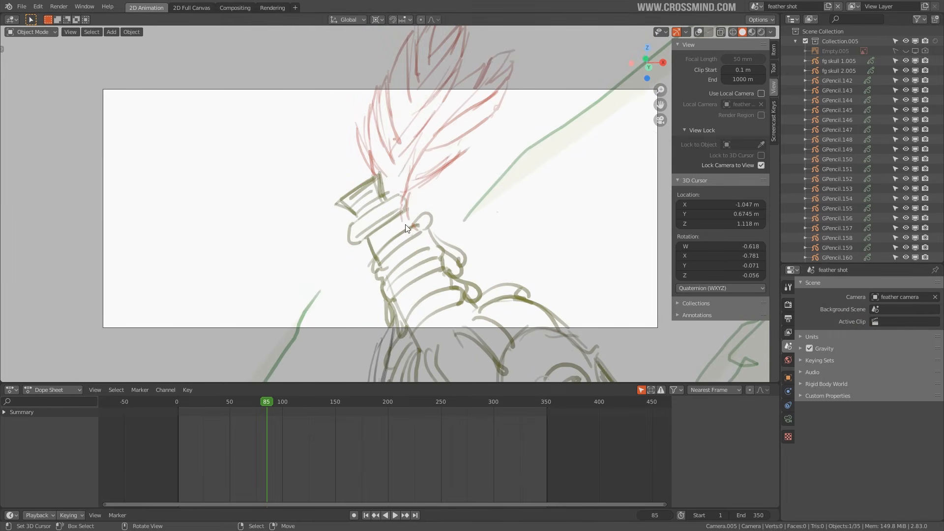
pyautogui.click(909, 297)
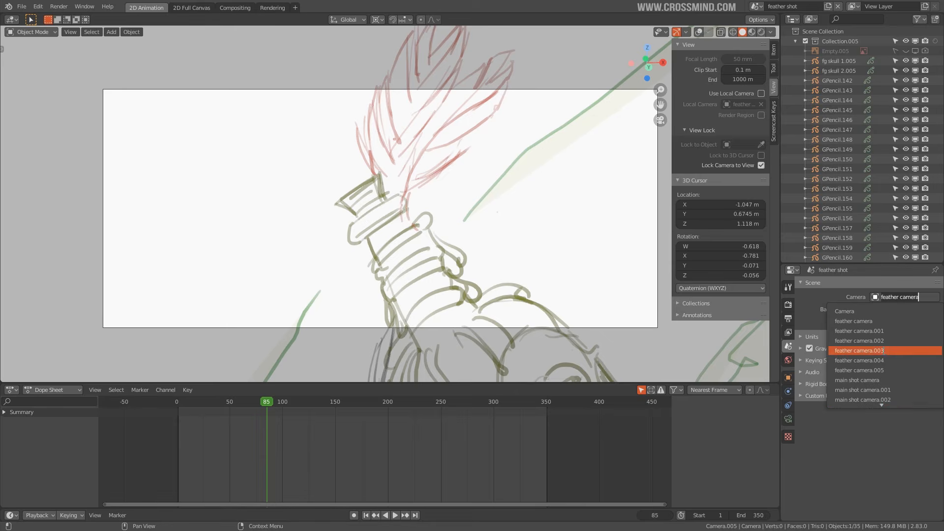
pyautogui.press('Up')
pyautogui.press('Up')
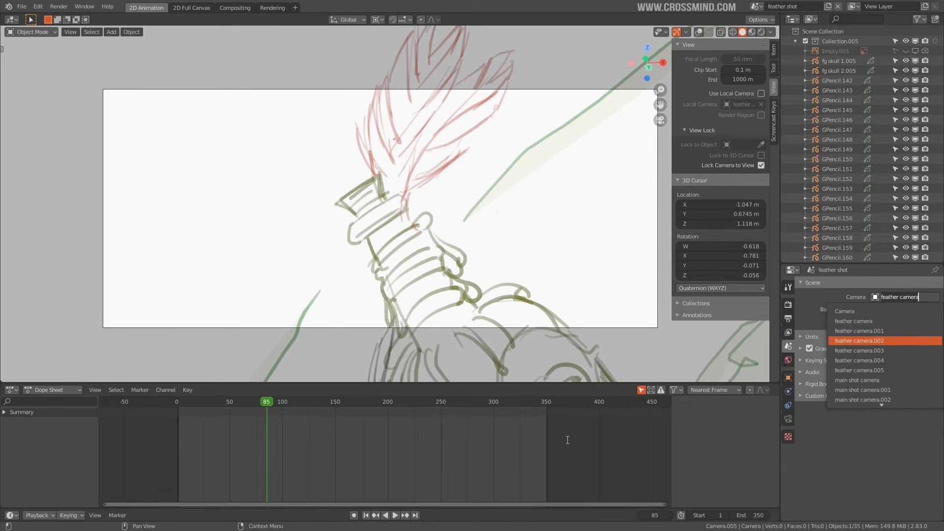
pyautogui.press('Escape')
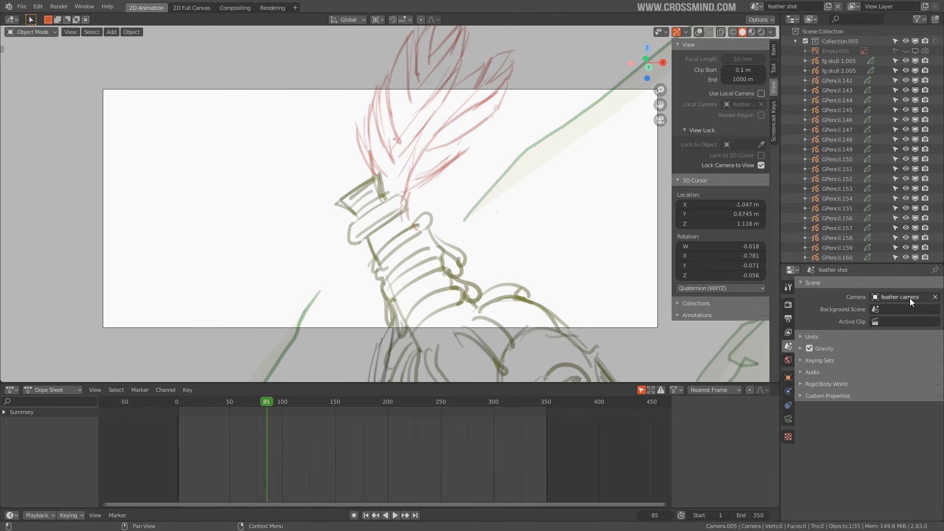
# Select the "feather camera.005" object in the Camera.005 collection to show its keyframes
pyautogui.scroll(-5, 859, 175)
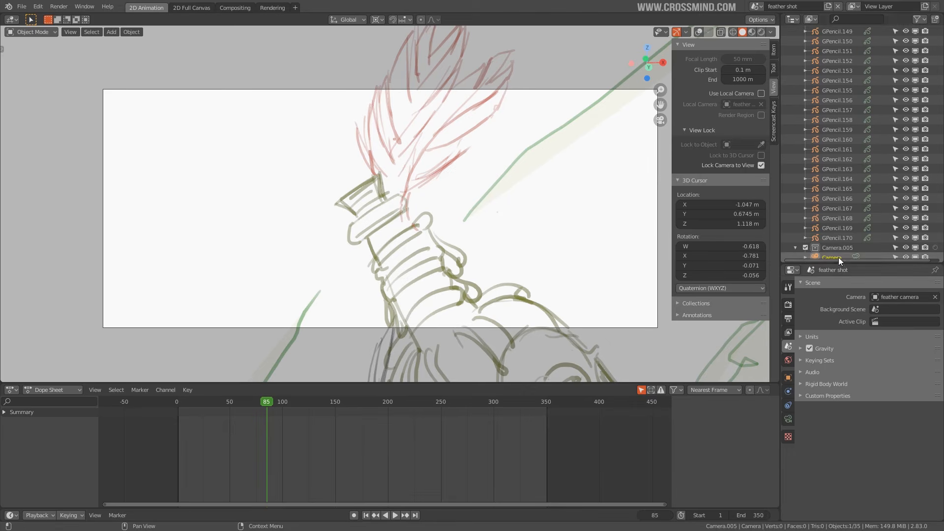
pyautogui.click(836, 258)
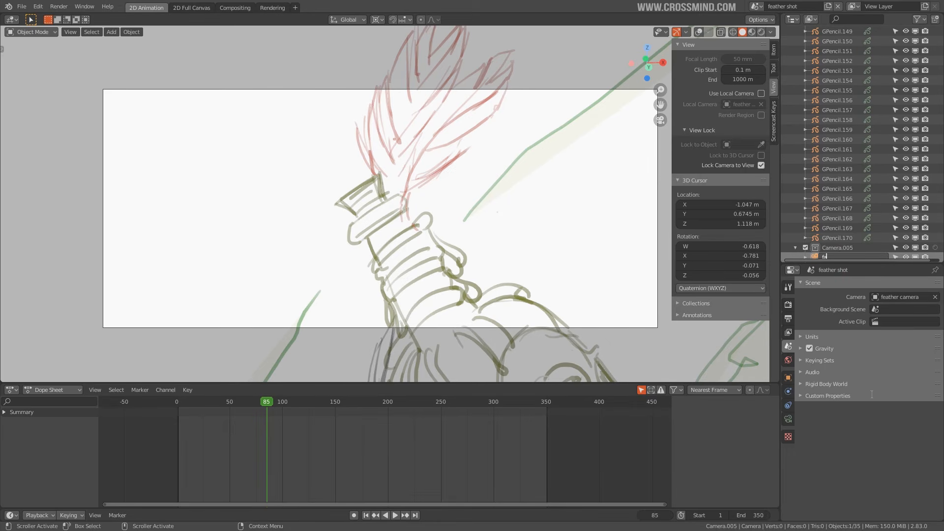
pyautogui.scroll(-3, 886, 199)
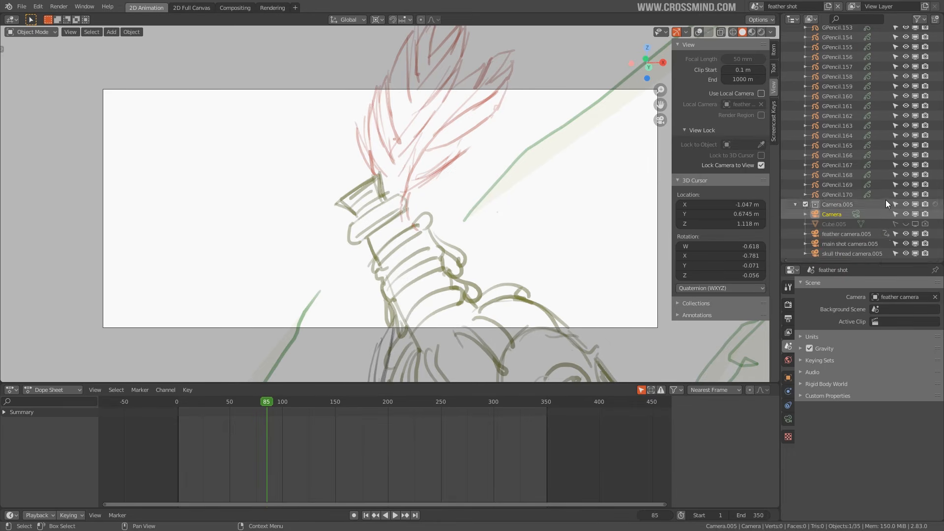
pyautogui.click(847, 237)
# Play back the feather shot several times from frame 1 to review the camera move and the swaying feathers
pyautogui.click(211, 458)
pyautogui.press('space')
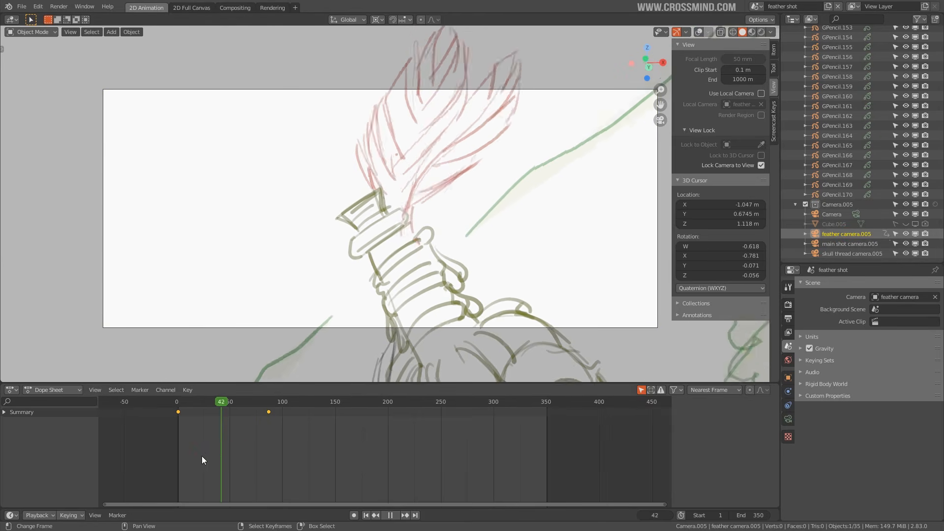
pyautogui.moveTo(202, 456); pyautogui.dragTo(179, 456)
pyautogui.press('space')
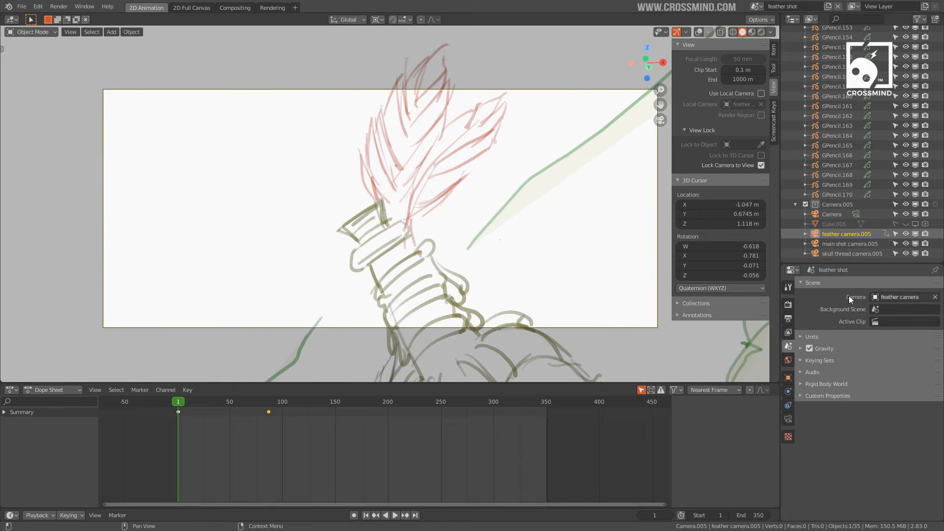
pyautogui.press('space')
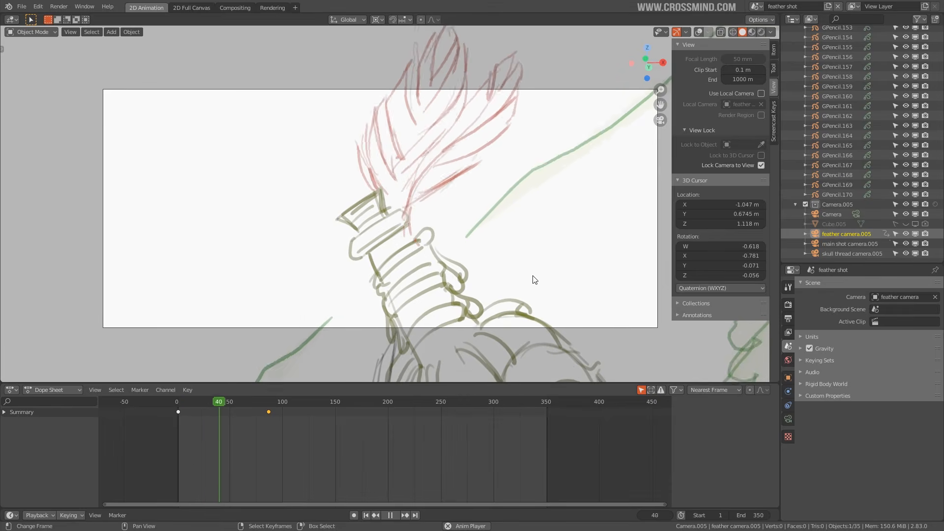
pyautogui.press('space')
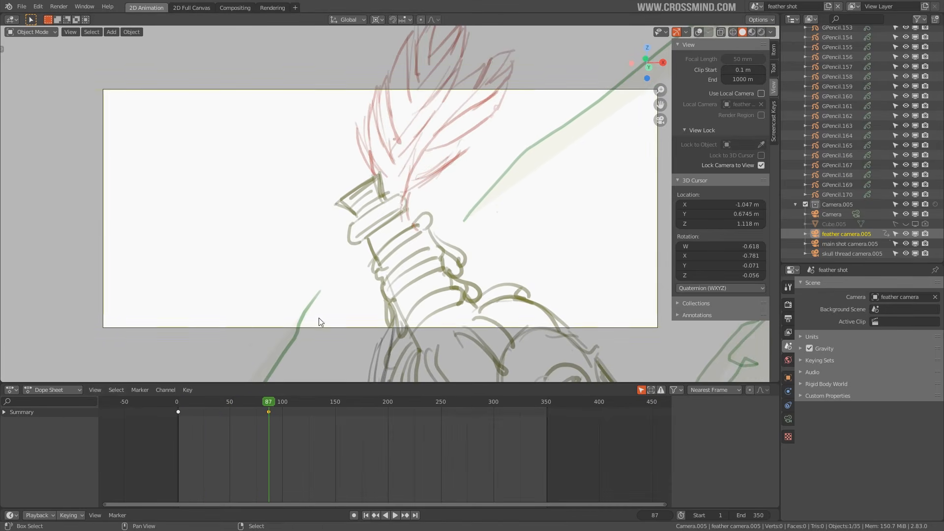
pyautogui.click(181, 430)
pyautogui.press('space')
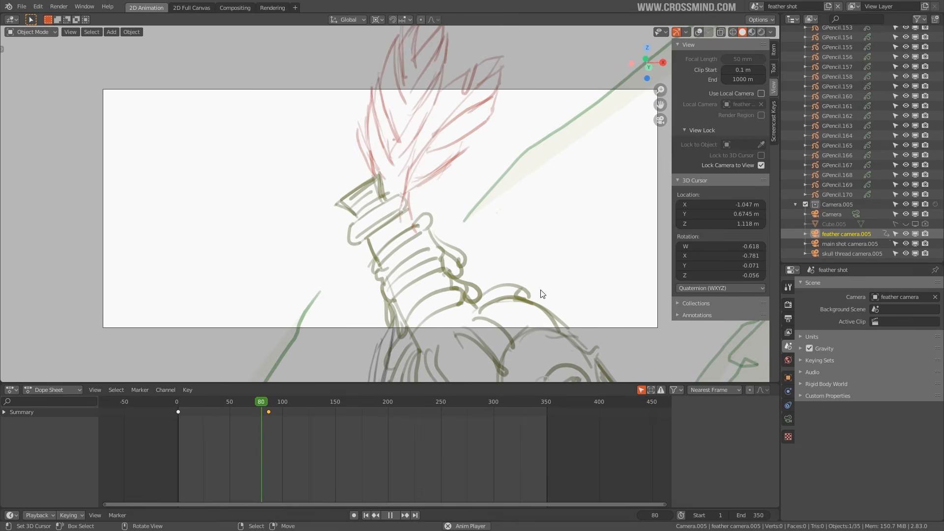
pyautogui.press('space')
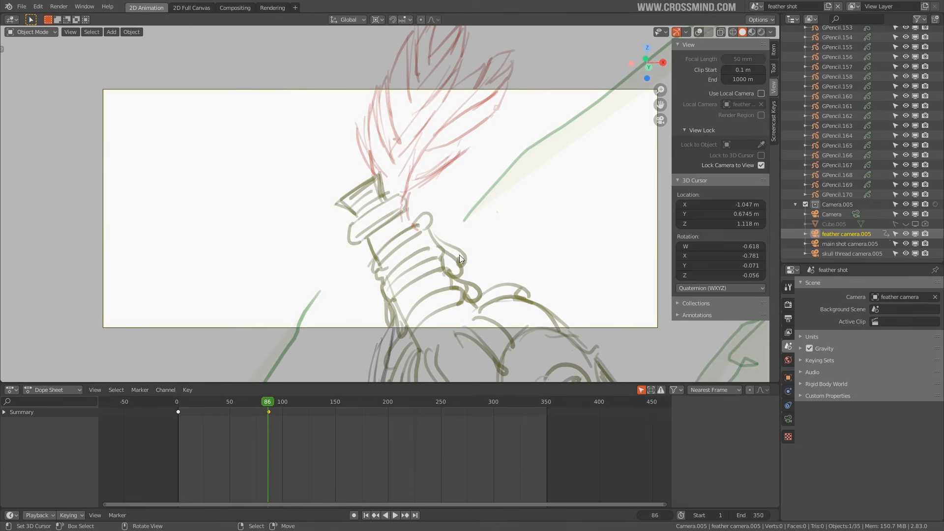
pyautogui.click(177, 442)
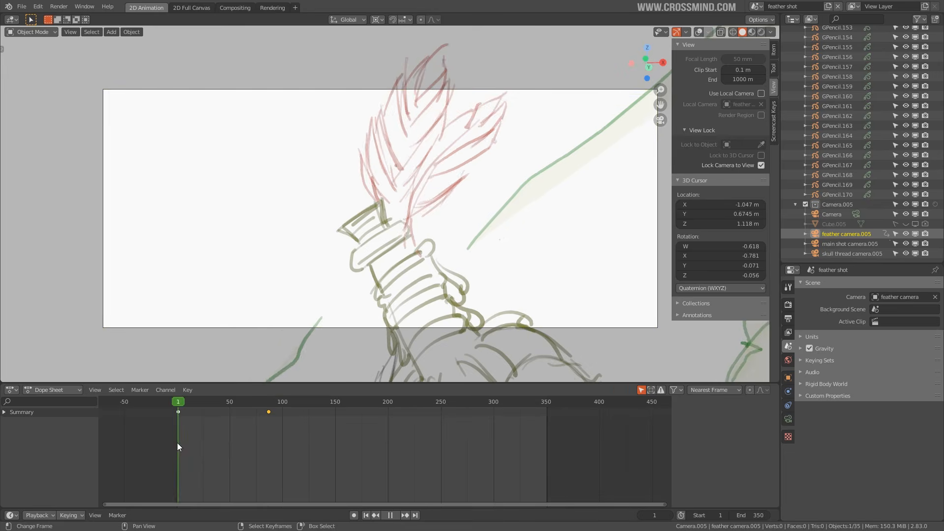
pyautogui.press('space')
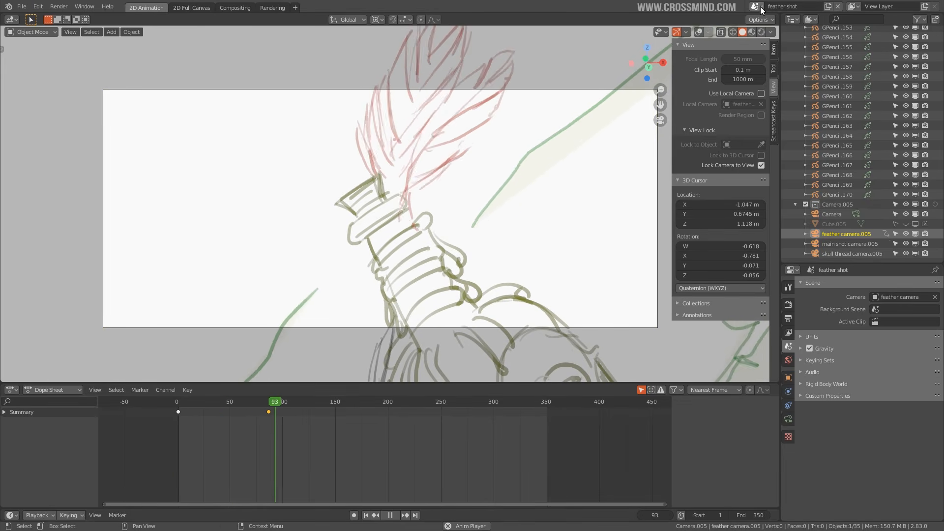
pyautogui.press('space')
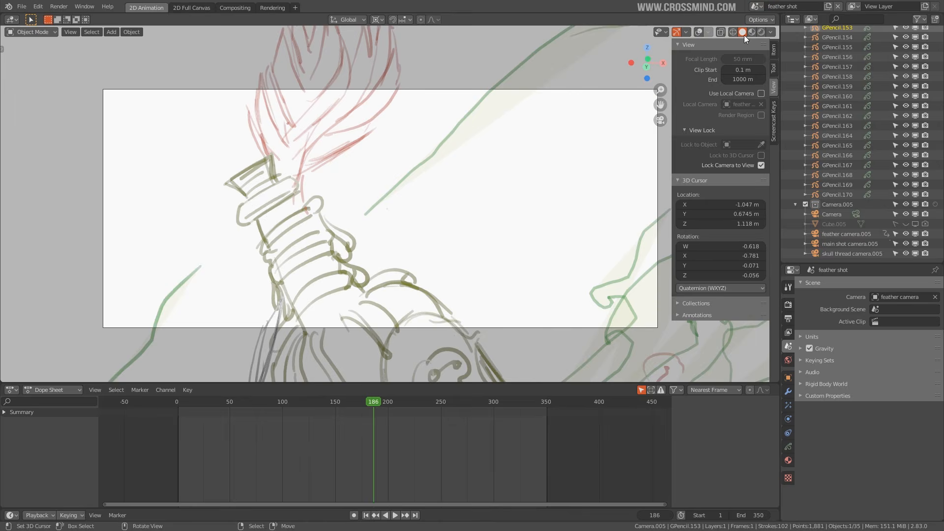
# Make a full copy of the feather shot scene and set the copy's active camera to a skull thread camera
pyautogui.click(829, 8)
pyautogui.click(786, 57)
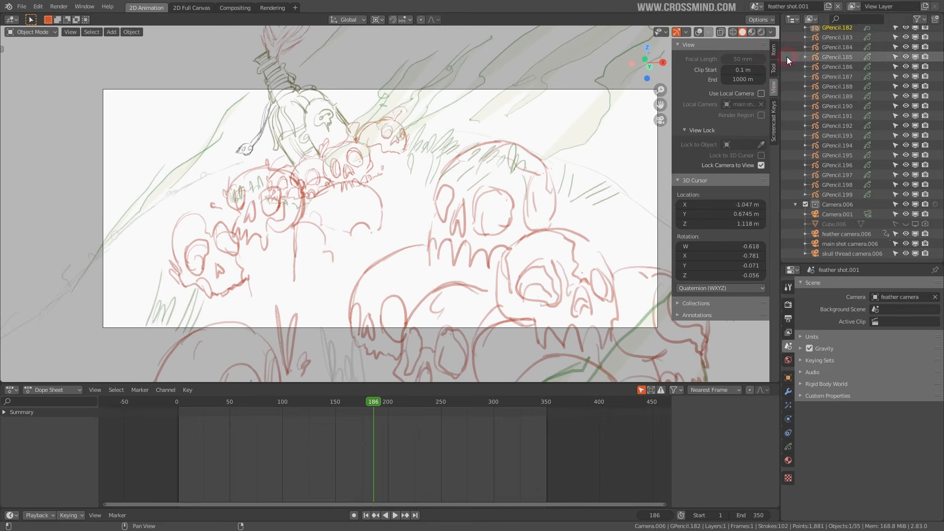
pyautogui.click(912, 296)
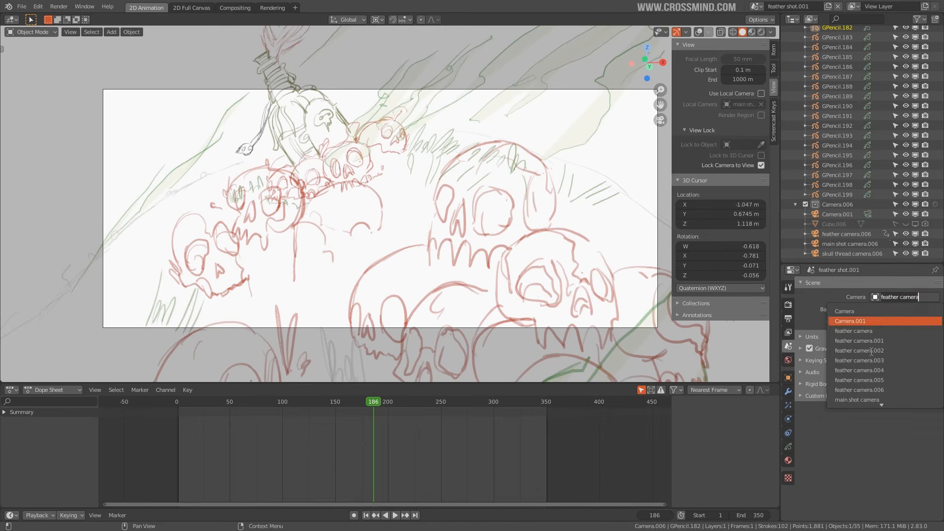
pyautogui.scroll(-5, 864, 392)
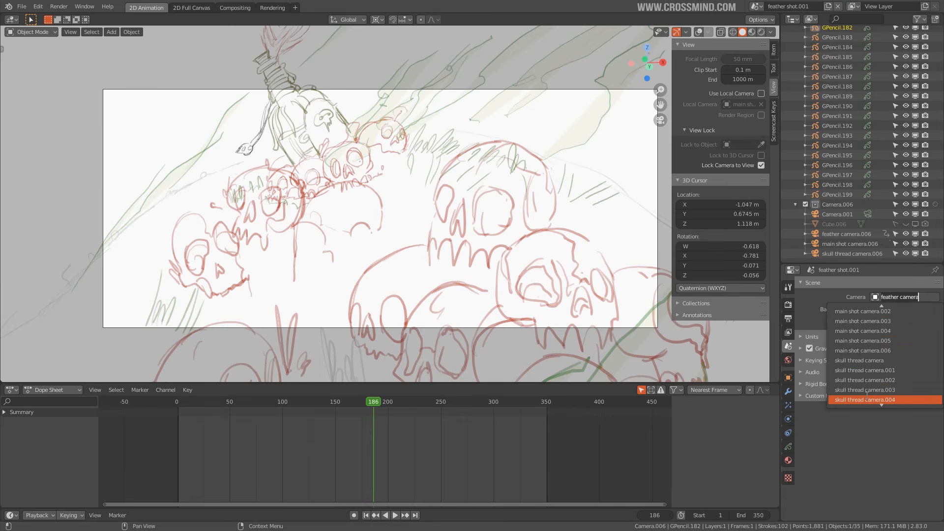
pyautogui.click(858, 400)
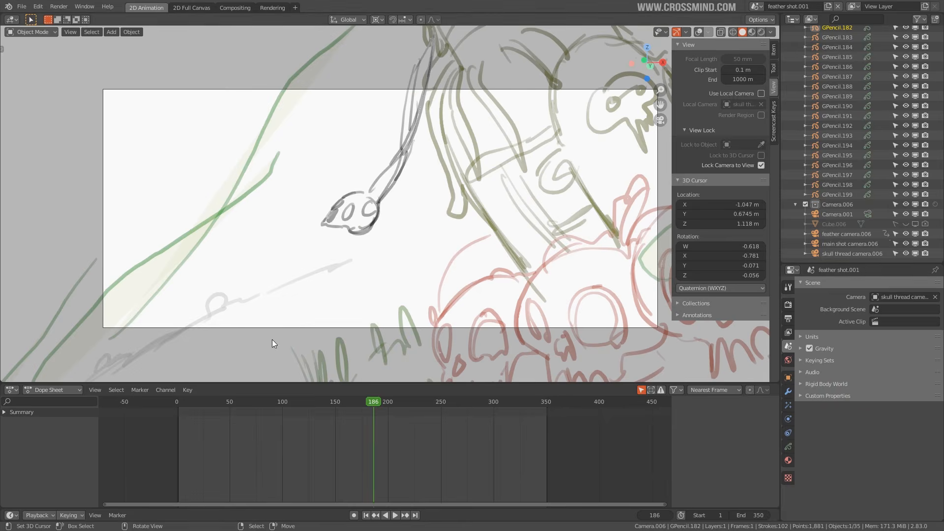
# Play back the skull thread shot and turn off Lock Camera to View
pyautogui.click(206, 436)
pyautogui.press('space')
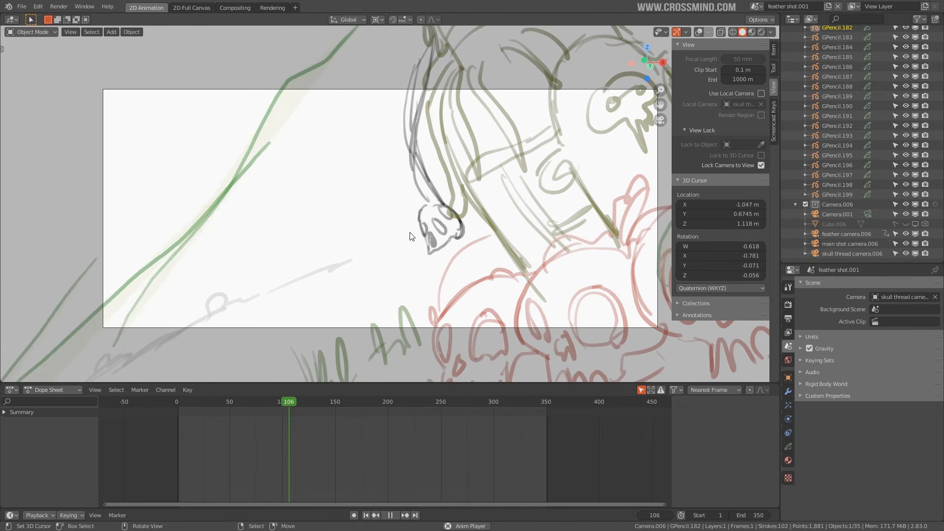
pyautogui.press('space')
pyautogui.moveTo(442, 218)
pyautogui.mouseDown(button='middle')
pyautogui.moveTo(459, 235)
pyautogui.moveTo(446, 216)
pyautogui.mouseUp(button='middle')
pyautogui.click(762, 165)
# Look over the whole scene from outside the camera, return to the camera view and play the skull thread shot
pyautogui.moveTo(546, 178); pyautogui.dragTo(357, 160, button='middle')
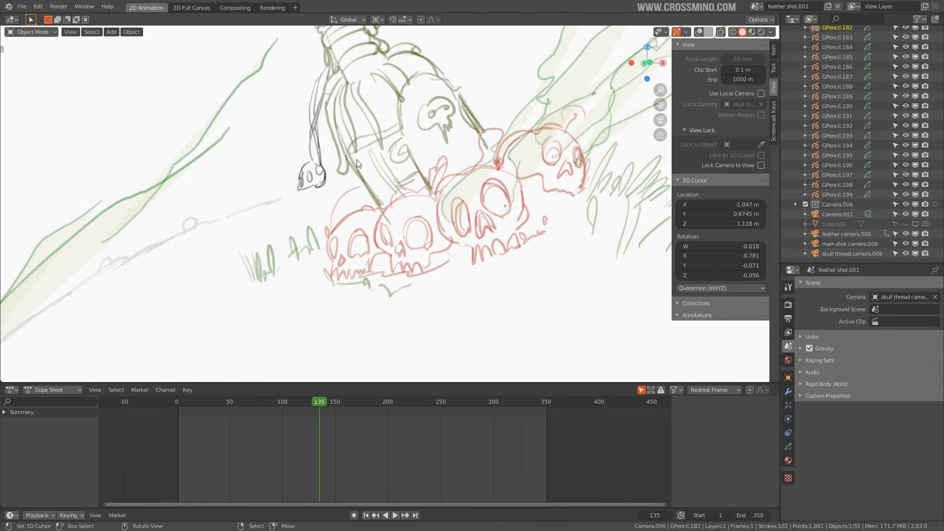
pyautogui.scroll(-7, 408, 234)
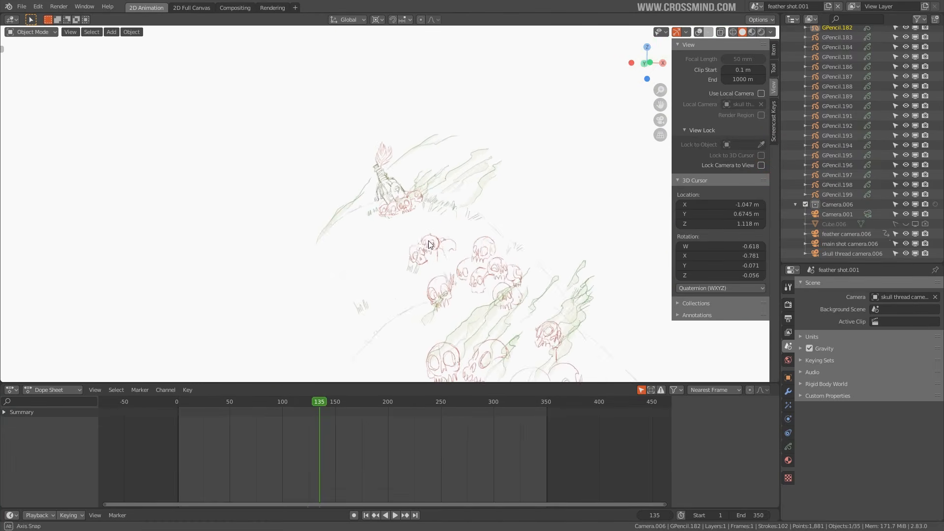
pyautogui.moveTo(413, 218); pyautogui.dragTo(436, 200, button='middle')
pyautogui.press('KP_0')
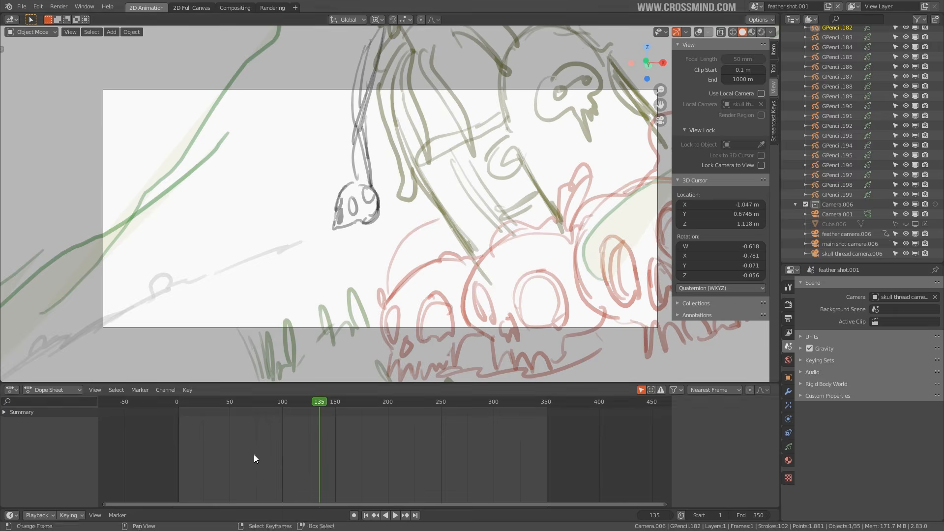
pyautogui.moveTo(236, 455); pyautogui.dragTo(213, 455)
pyautogui.press('space')
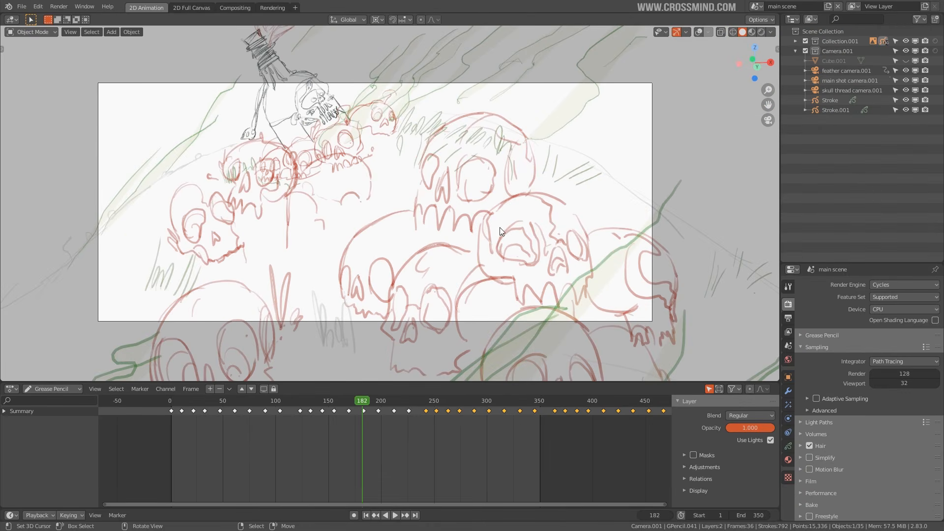
# Open the main scene and review its camera move by scrubbing and playing the timeline
pyautogui.click(758, 7)
pyautogui.click(769, 32)
pyautogui.click(178, 452)
pyautogui.moveTo(184, 453); pyautogui.dragTo(369, 447)
pyautogui.press('space')
pyautogui.press('space')
pyautogui.click(271, 455)
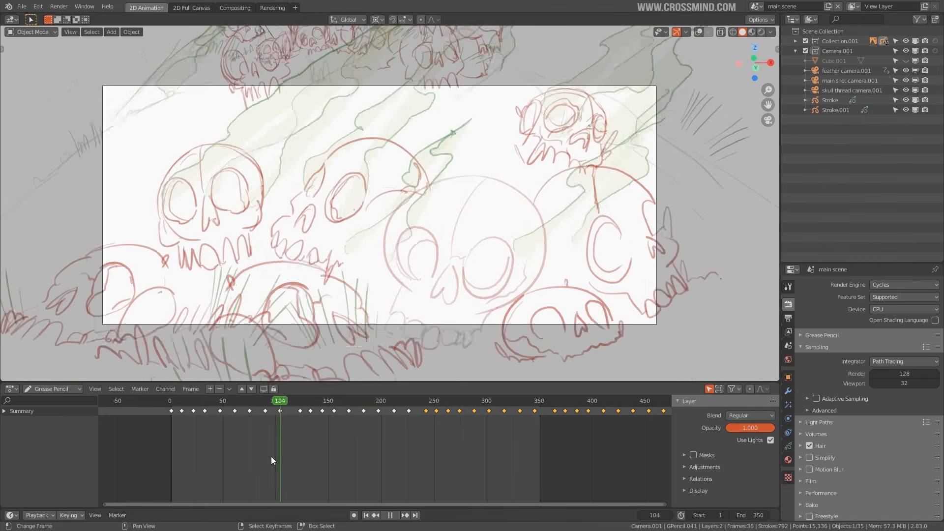
# Switch to the skull rope scene and review the swinging skull by scrubbing and playing its timeline
pyautogui.click(756, 6)
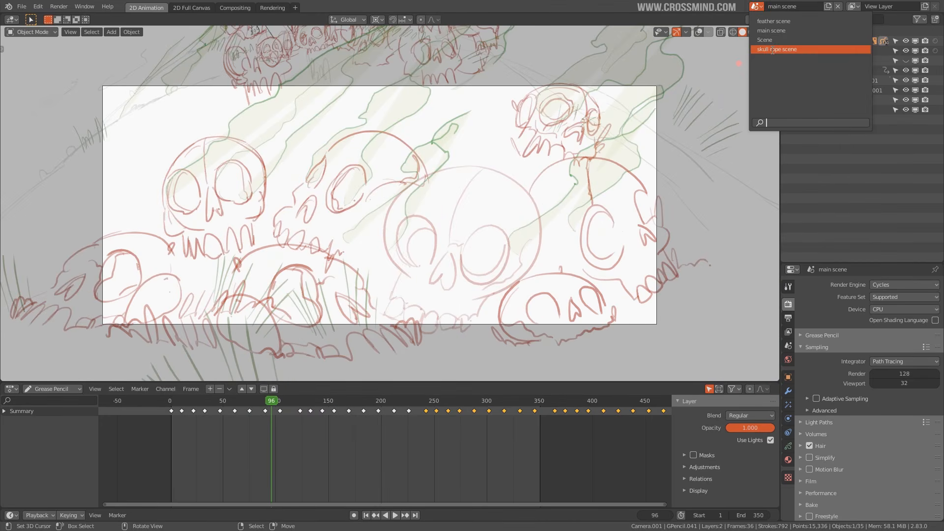
pyautogui.click(773, 49)
pyautogui.moveTo(203, 456); pyautogui.dragTo(289, 453)
pyautogui.press('space')
pyautogui.press('space')
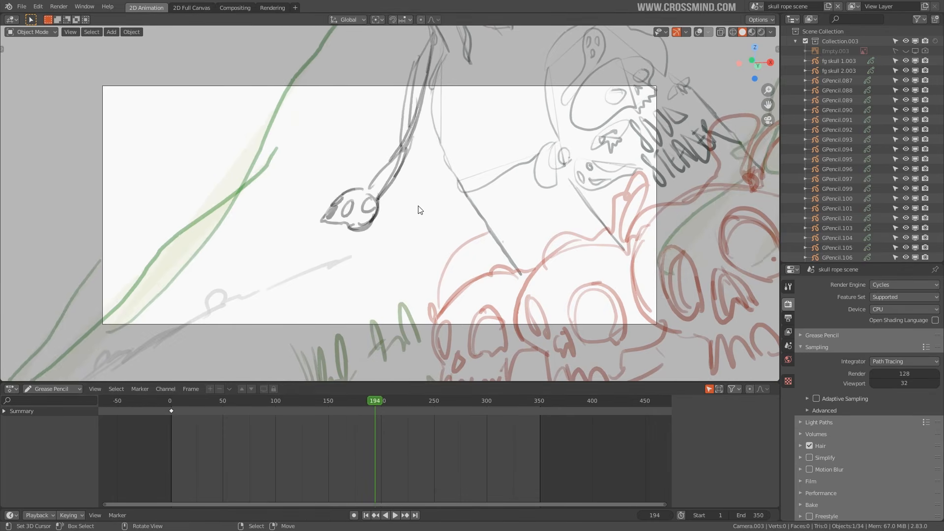
pyautogui.scroll(1, 403, 230)
pyautogui.keyDown('shift'); pyautogui.moveTo(404, 230); pyautogui.dragTo(410, 223, button='middle'); pyautogui.keyUp('shift')
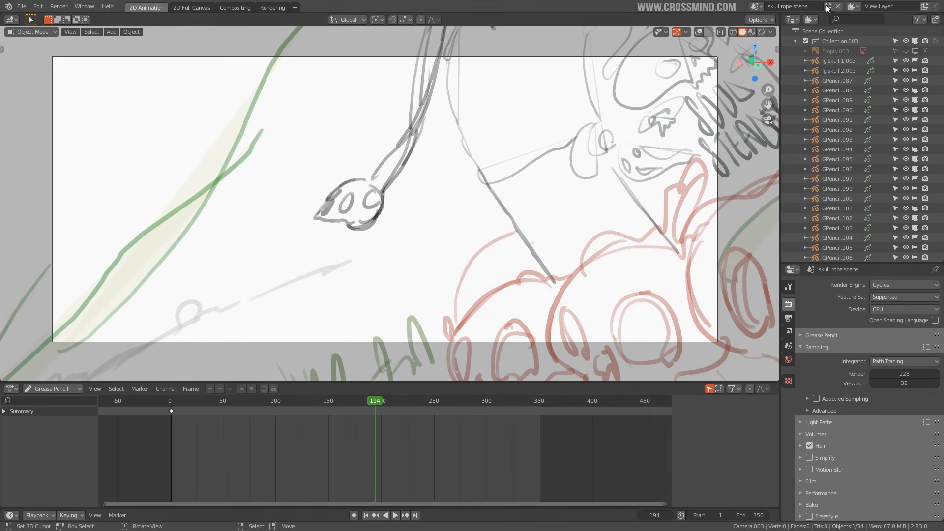
# Scrub through the feather scene, and return to the main scene to scrub through its camera move
pyautogui.click(756, 6)
pyautogui.click(774, 21)
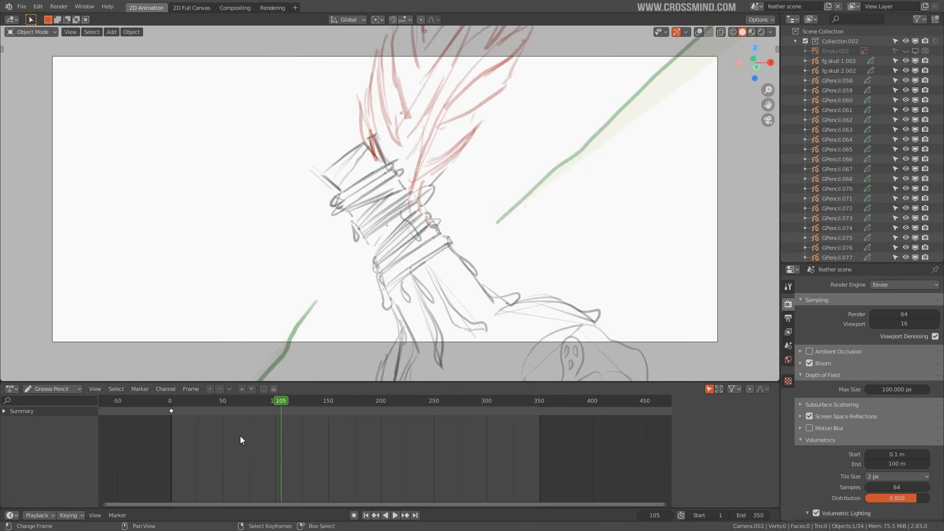
pyautogui.moveTo(226, 468)
pyautogui.mouseDown()
pyautogui.moveTo(344, 465)
pyautogui.moveTo(222, 483)
pyautogui.moveTo(281, 483)
pyautogui.mouseUp()
pyautogui.click(757, 6)
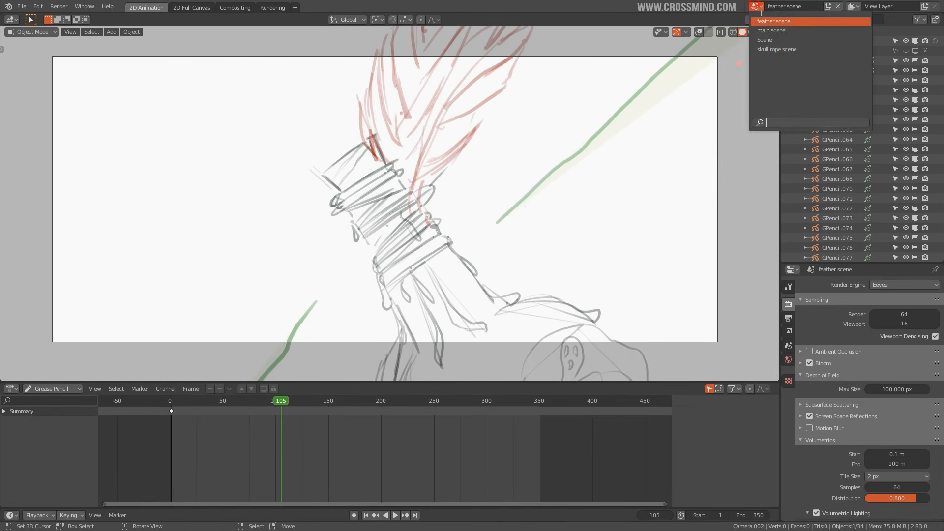
pyautogui.click(774, 32)
pyautogui.moveTo(193, 455)
pyautogui.mouseDown()
pyautogui.moveTo(468, 448)
pyautogui.moveTo(344, 451)
pyautogui.mouseUp()
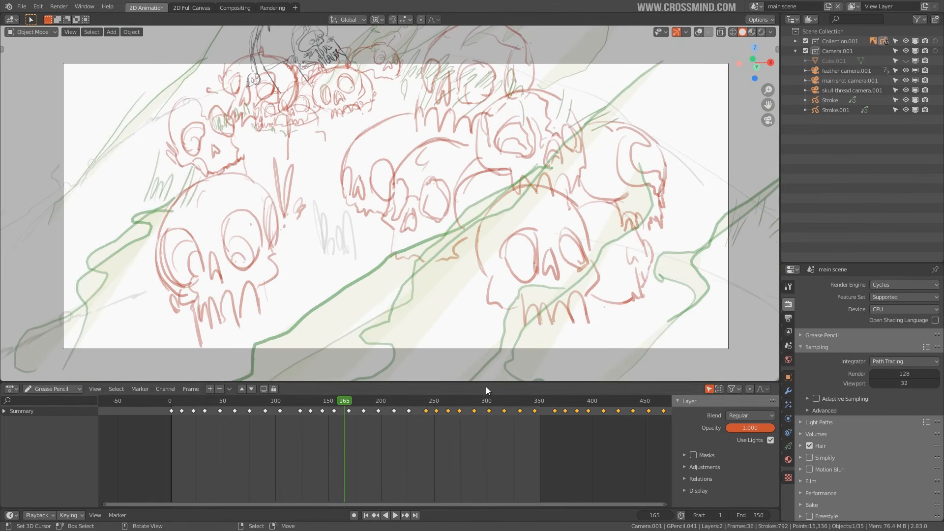
# Enlarge the 3D viewport, split it into two side-by-side areas and make the first one a Video Sequencer
pyautogui.moveTo(485, 383); pyautogui.dragTo(484, 400)
pyautogui.keyDown('shift'); pyautogui.moveTo(439, 271); pyautogui.dragTo(430, 293, button='middle'); pyautogui.keyUp('shift')
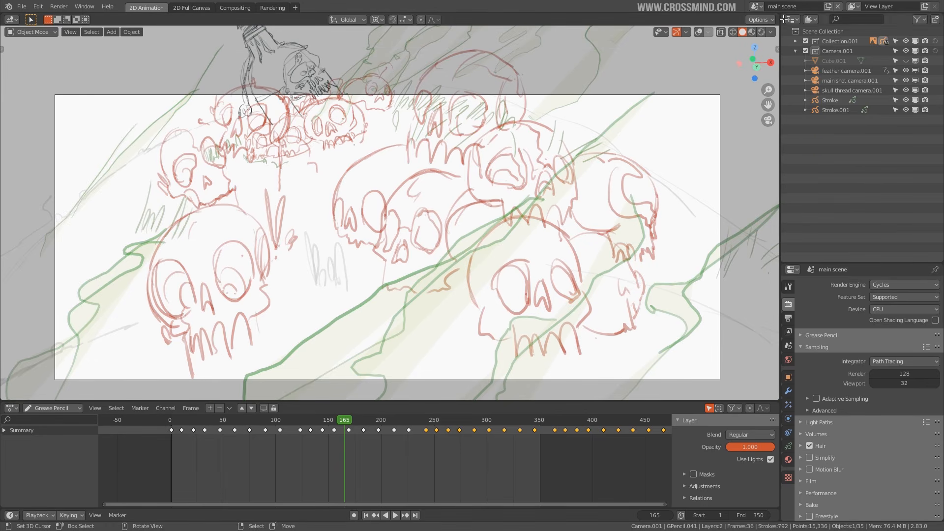
pyautogui.moveTo(778, 27); pyautogui.dragTo(376, 71)
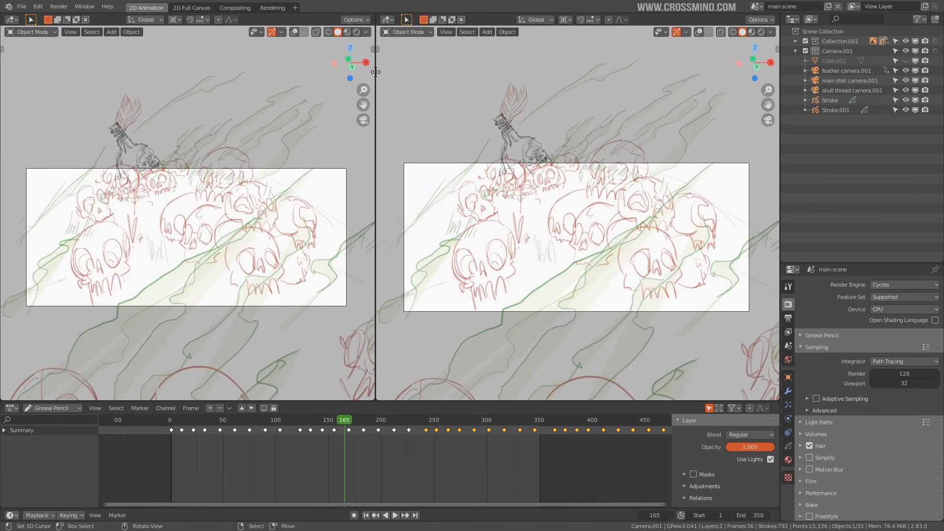
pyautogui.click(11, 19)
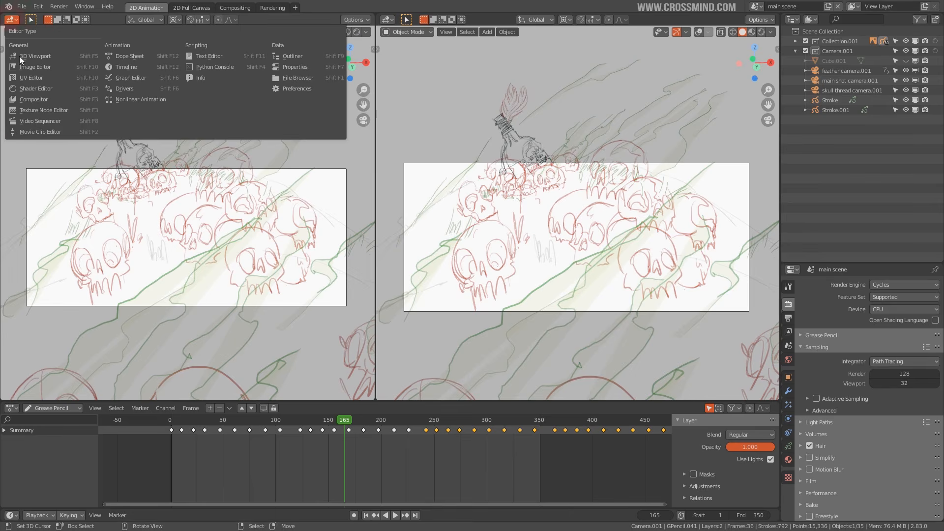
pyautogui.click(47, 120)
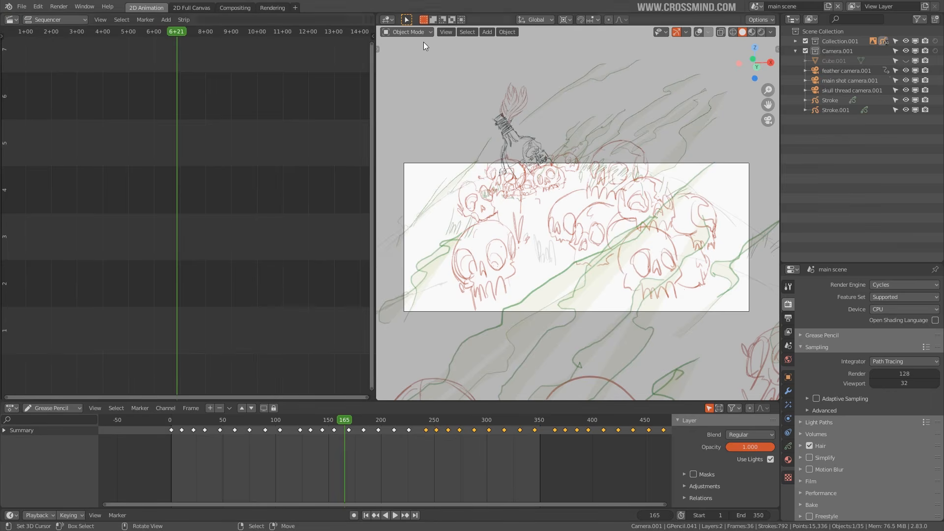
# Change the remaining 3D viewport to a Video Sequencer showing only the Preview
pyautogui.click(387, 20)
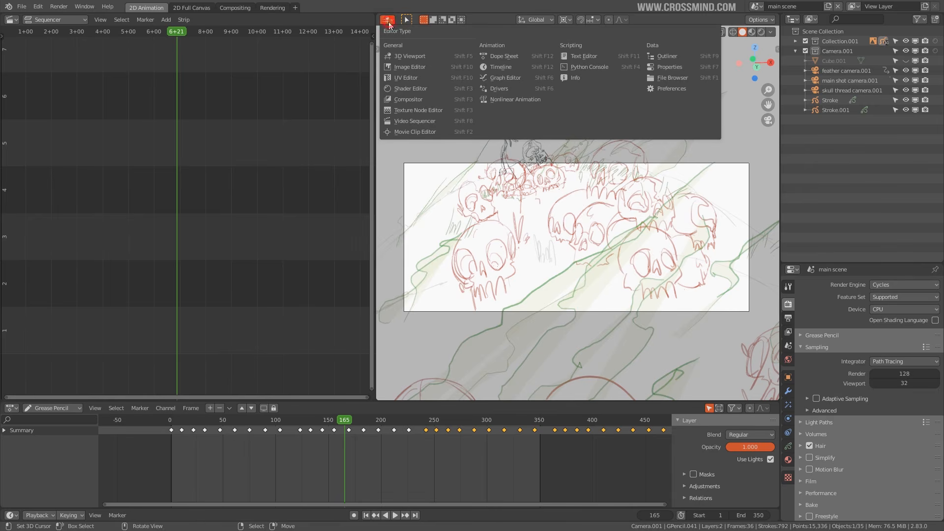
pyautogui.click(420, 123)
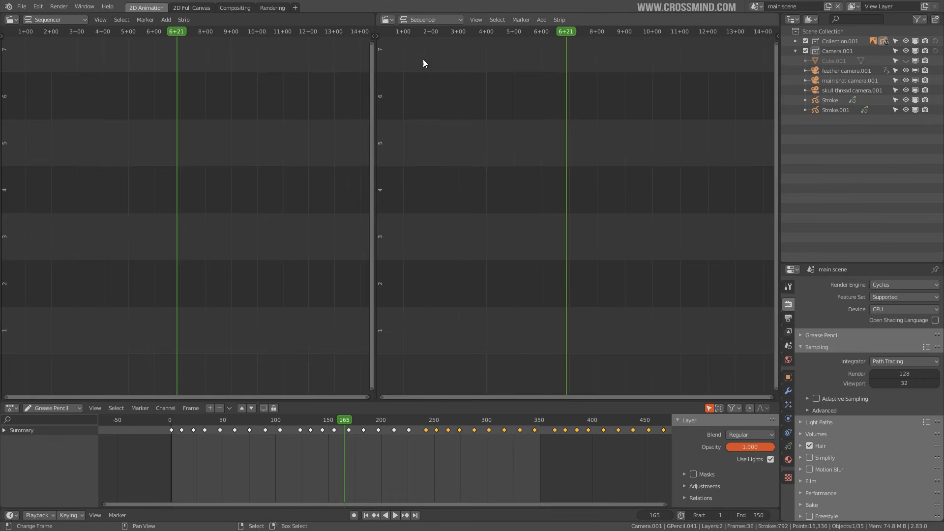
pyautogui.click(432, 20)
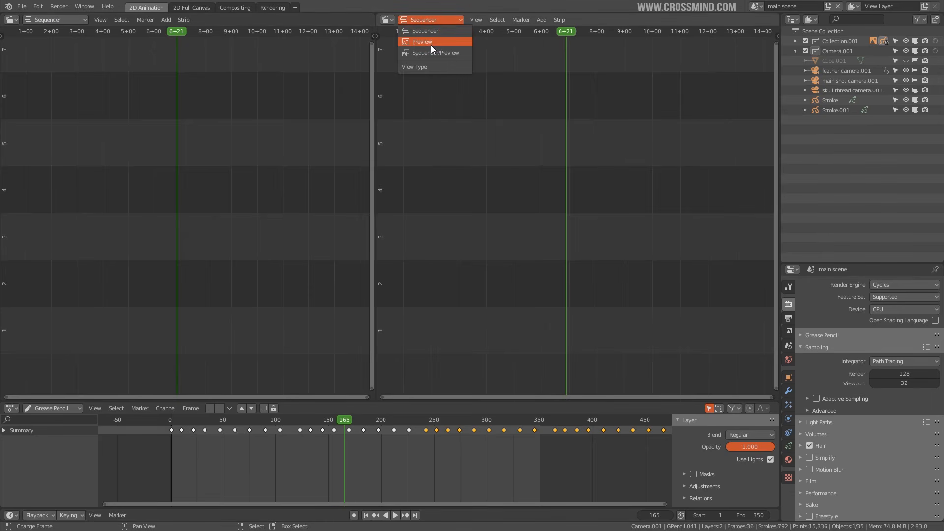
pyautogui.click(431, 43)
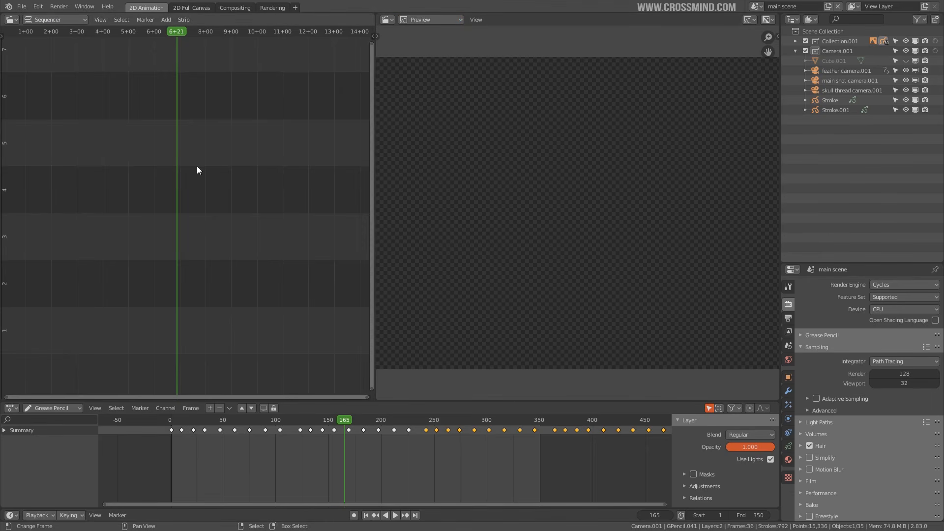
# Move to frame 95 and add the skull rope scene as a scene strip on channel 2 near the timeline's start
pyautogui.click(102, 59)
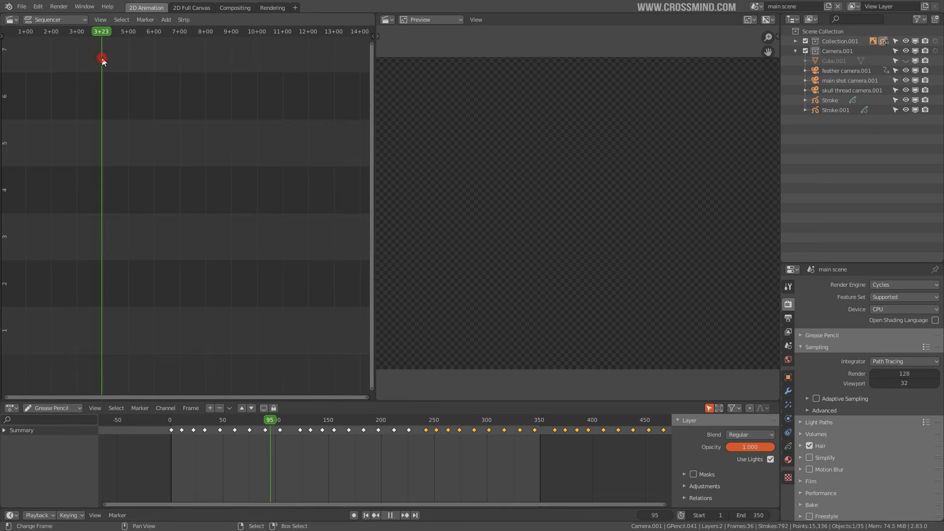
pyautogui.click(167, 21)
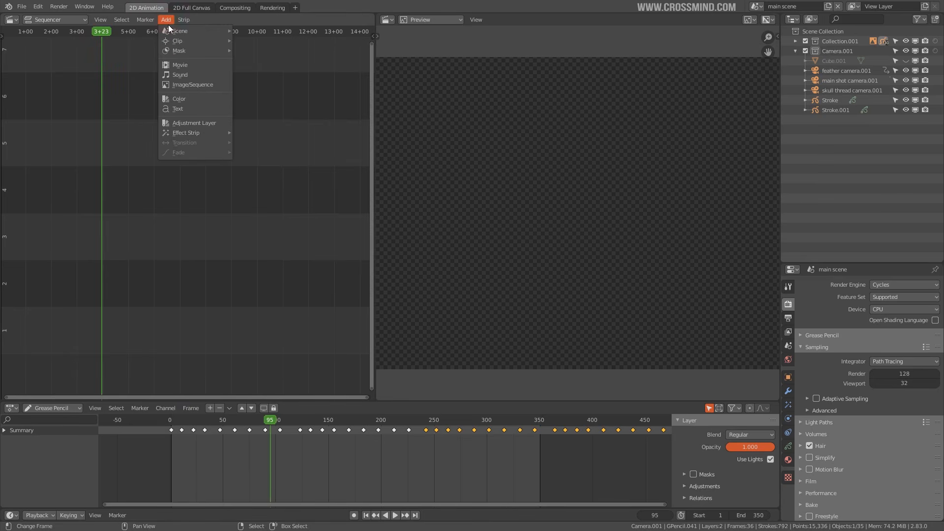
pyautogui.moveTo(172, 32)
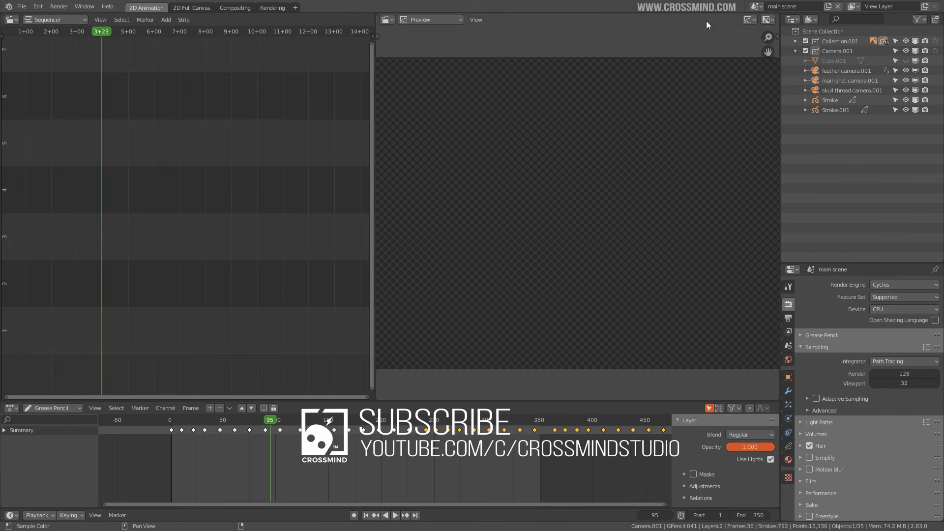
pyautogui.click(756, 7)
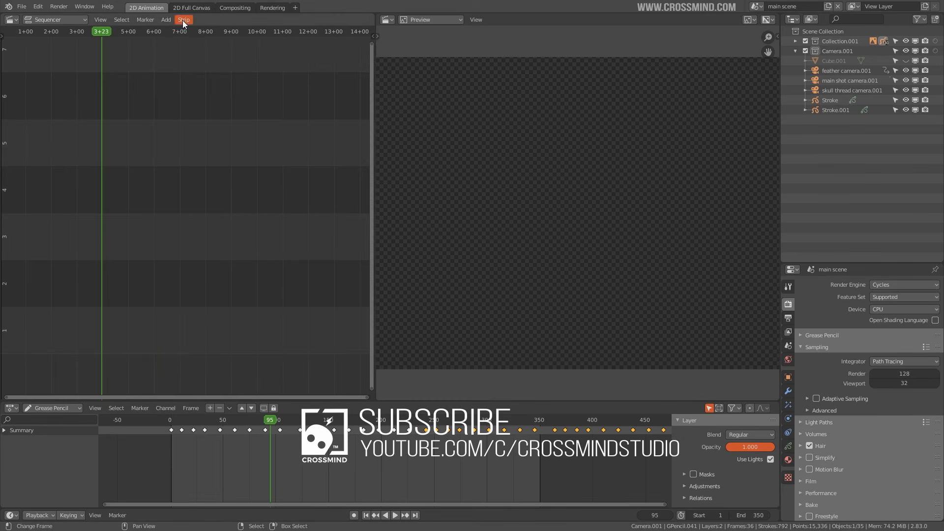
pyautogui.click(166, 19)
pyautogui.moveTo(182, 31)
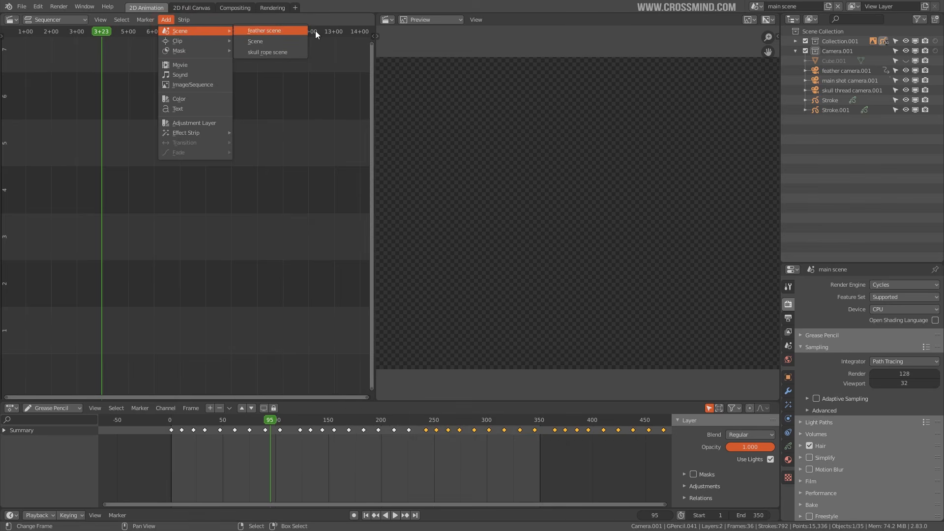
pyautogui.click(267, 52)
pyautogui.click(132, 222)
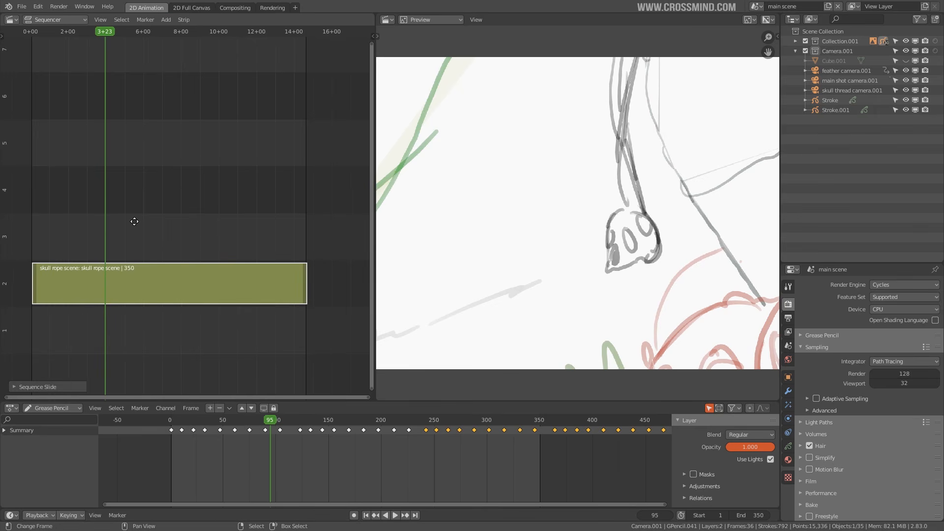
# Nudge the skull rope scene strip one frame forward on channel 2
pyautogui.press('Home')
pyautogui.press('g')
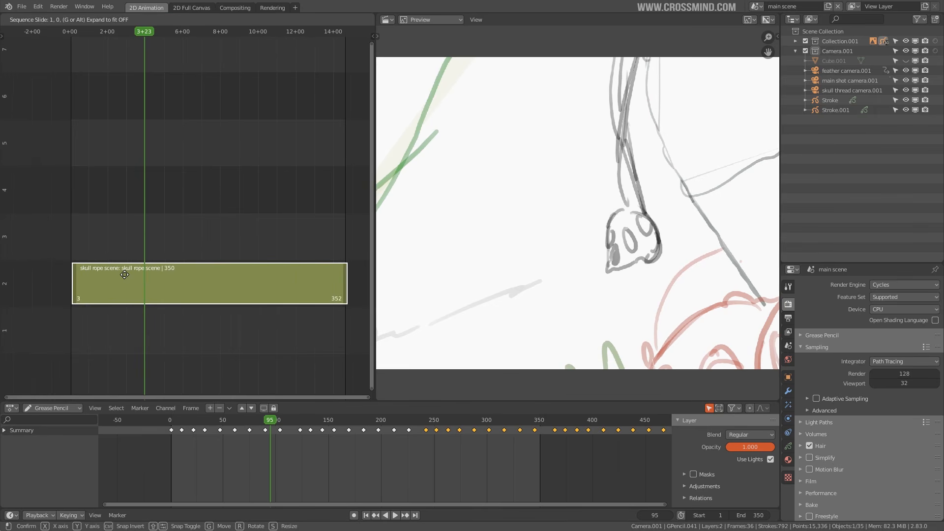
pyautogui.click(124, 275)
pyautogui.scroll(-4, 555, 196)
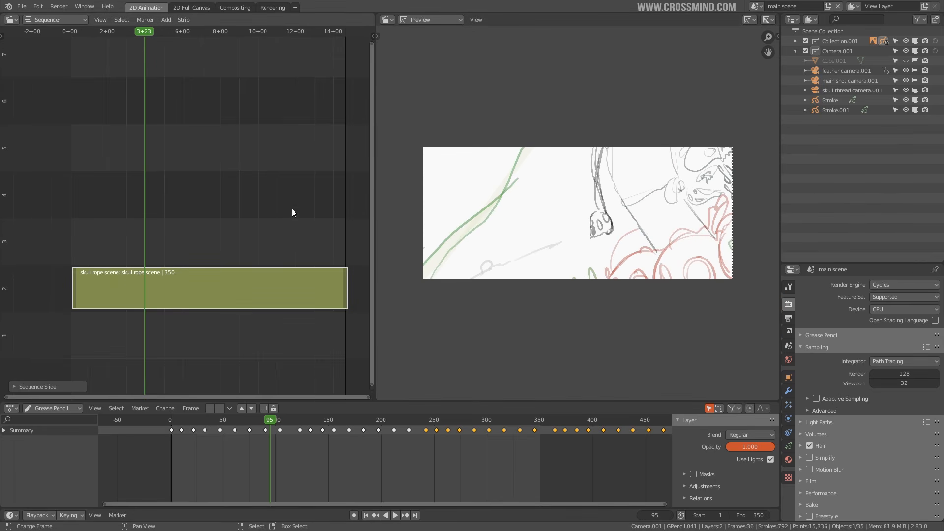
# Enlarge the sequencer and preview areas and add the feather scene as a strip on channel 3, starting just after frame 95
pyautogui.moveTo(518, 401); pyautogui.dragTo(518, 463)
pyautogui.moveTo(266, 294); pyautogui.dragTo(244, 263, button='middle')
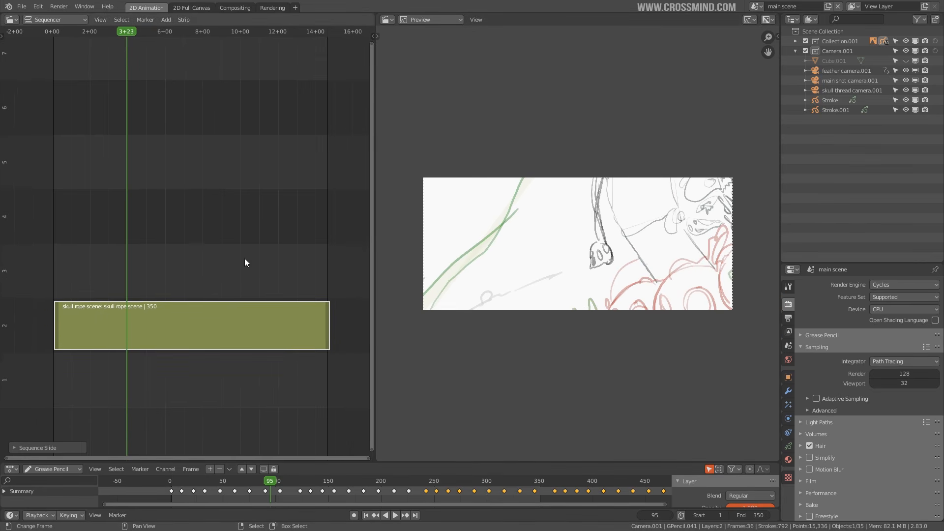
pyautogui.click(170, 20)
pyautogui.moveTo(192, 31)
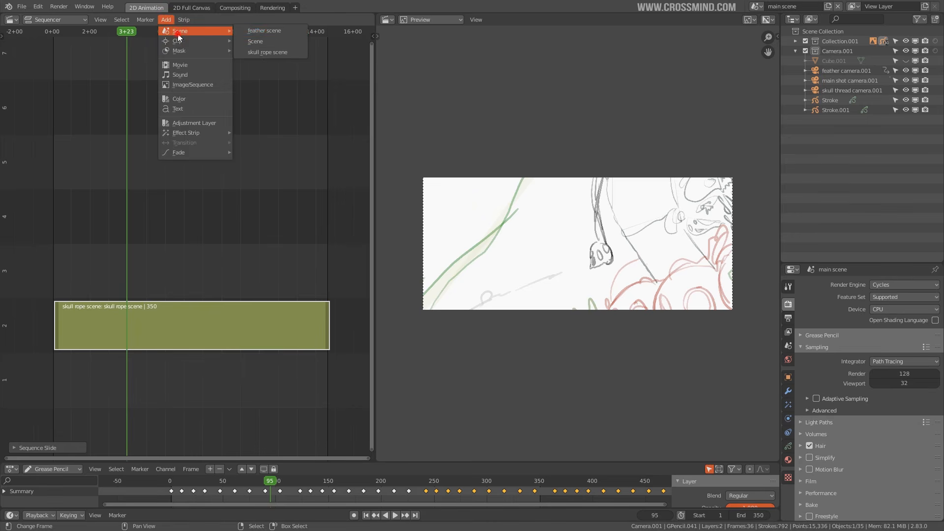
pyautogui.click(269, 31)
pyautogui.click(181, 266)
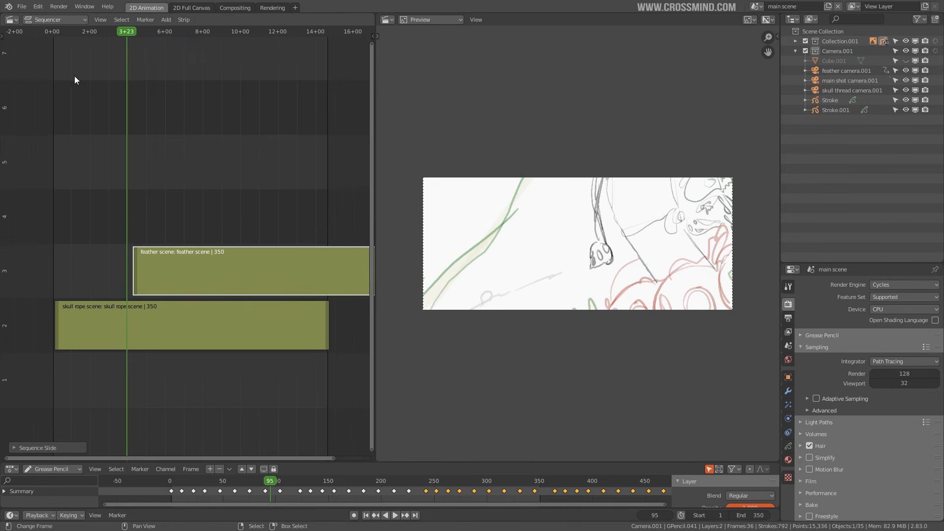
# Scrub past the cut to the feather shot and slide the feather scene strip a few frames forward on channel 3
pyautogui.moveTo(66, 27); pyautogui.dragTo(167, 42)
pyautogui.press('space')
pyautogui.moveTo(183, 262); pyautogui.dragTo(190, 261)
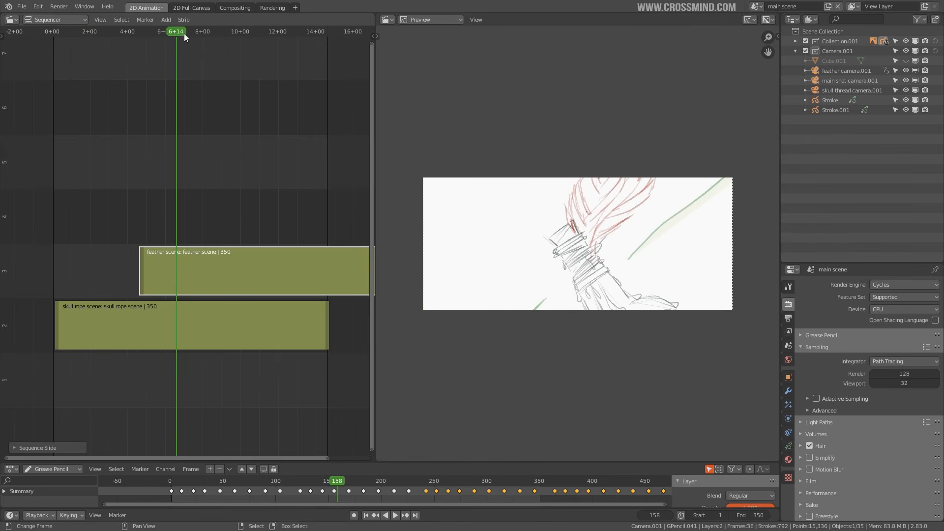
# Add the main scene as a scene strip on channel 4, starting at frame 230
pyautogui.click(167, 18)
pyautogui.moveTo(179, 31)
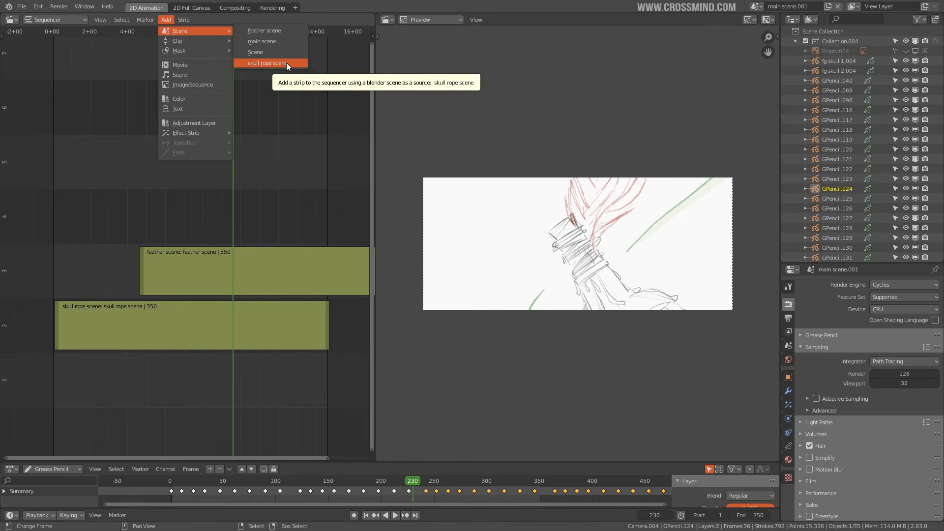
pyautogui.click(273, 42)
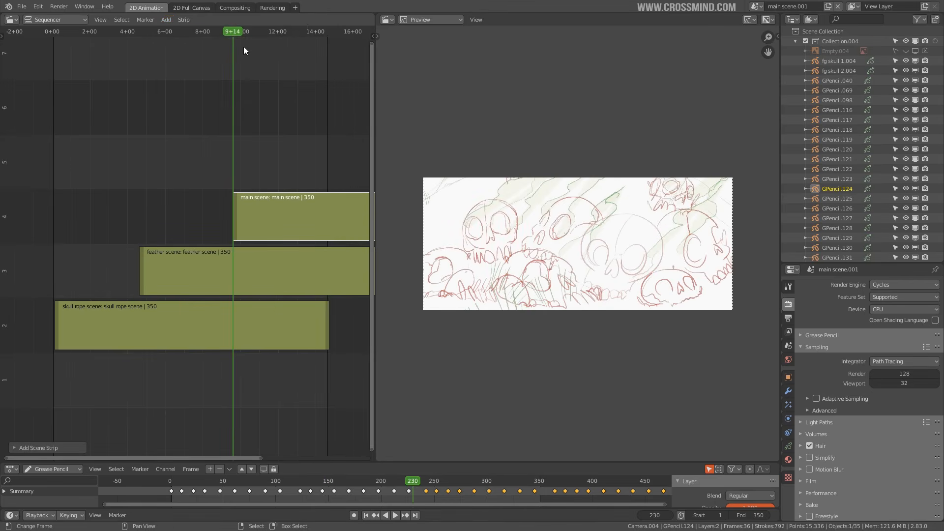
# Slide the main scene strip a few frames forward on channel 4 and play through the three shots to check the cuts
pyautogui.moveTo(243, 49); pyautogui.dragTo(311, 39)
pyautogui.scroll(-2, 282, 164)
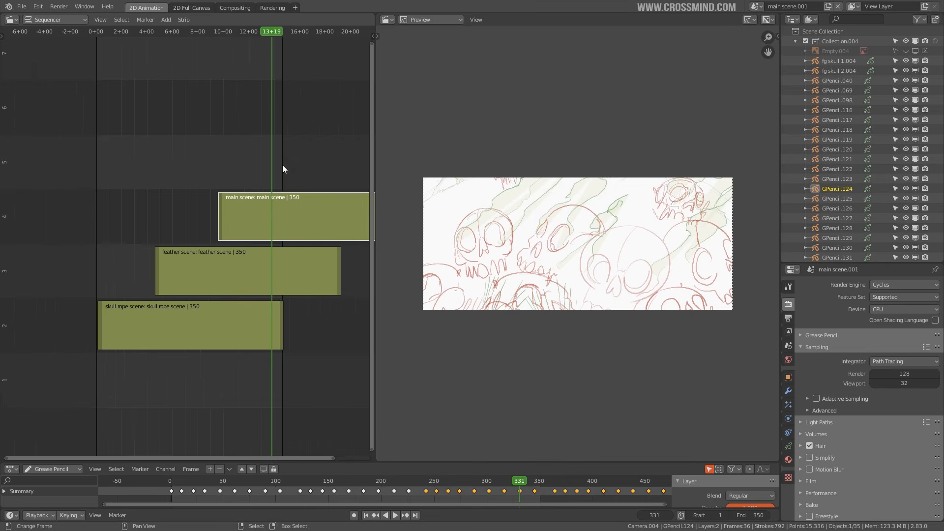
pyautogui.scroll(-4, 282, 164)
pyautogui.moveTo(283, 164); pyautogui.dragTo(219, 143, button='middle')
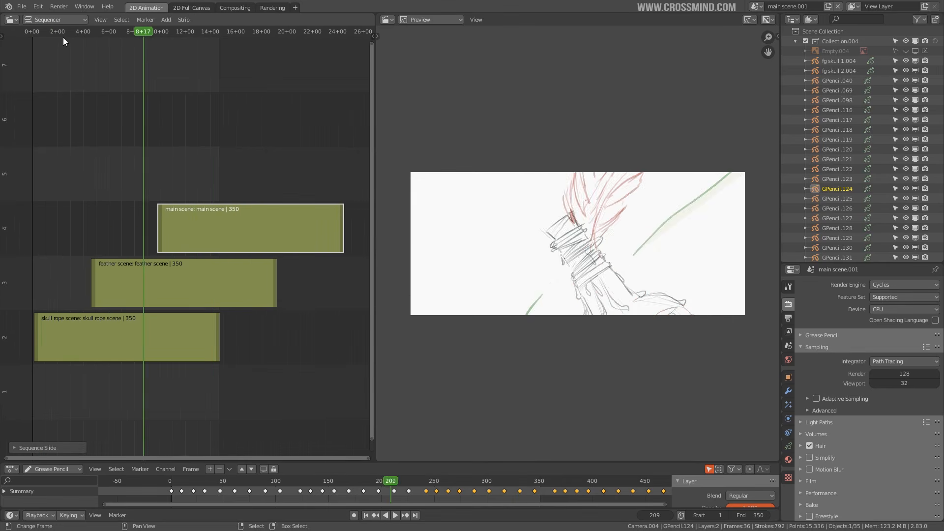
pyautogui.moveTo(48, 37); pyautogui.dragTo(193, 79)
pyautogui.press('space')
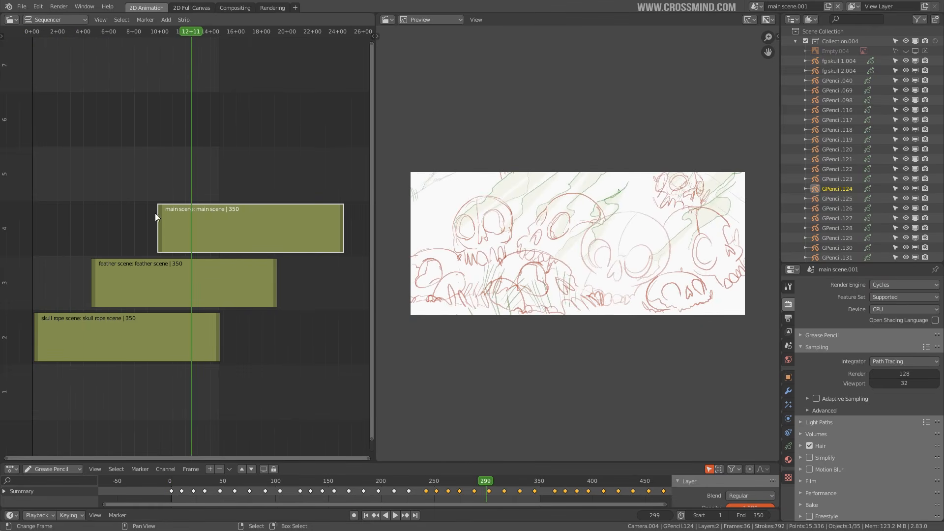
pyautogui.moveTo(267, 186); pyautogui.dragTo(275, 175, button='middle')
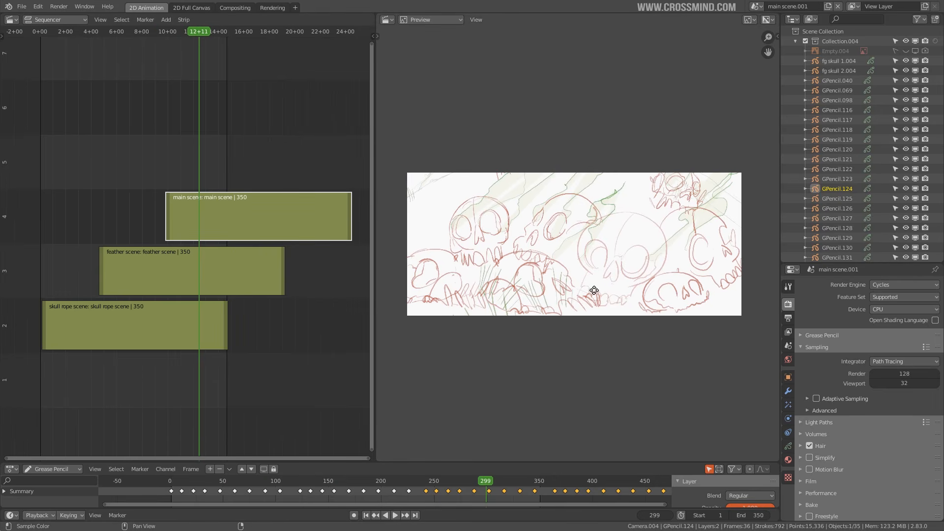
pyautogui.scroll(1, 596, 296)
pyautogui.moveTo(616, 274); pyautogui.dragTo(603, 260, button='middle')
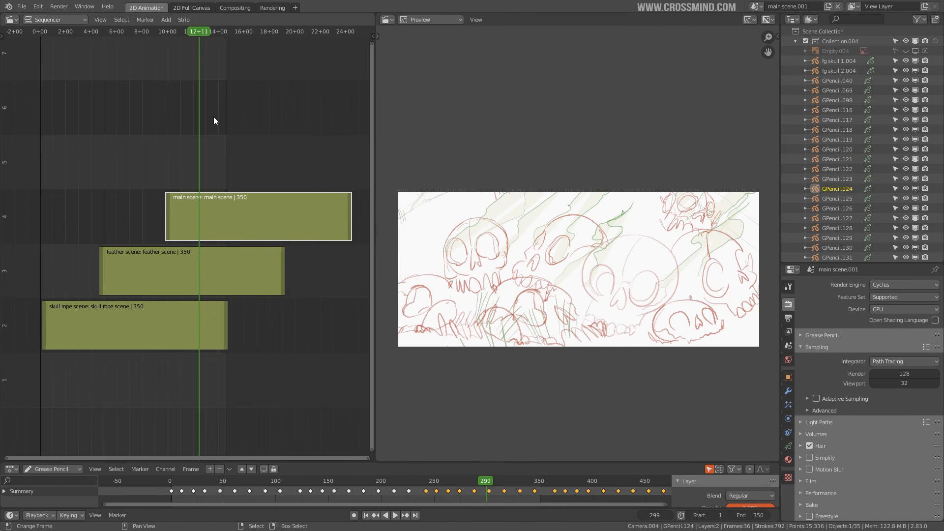
# Switch the preview area to a 3D Viewport and look at the scene through its active camera
pyautogui.click(388, 20)
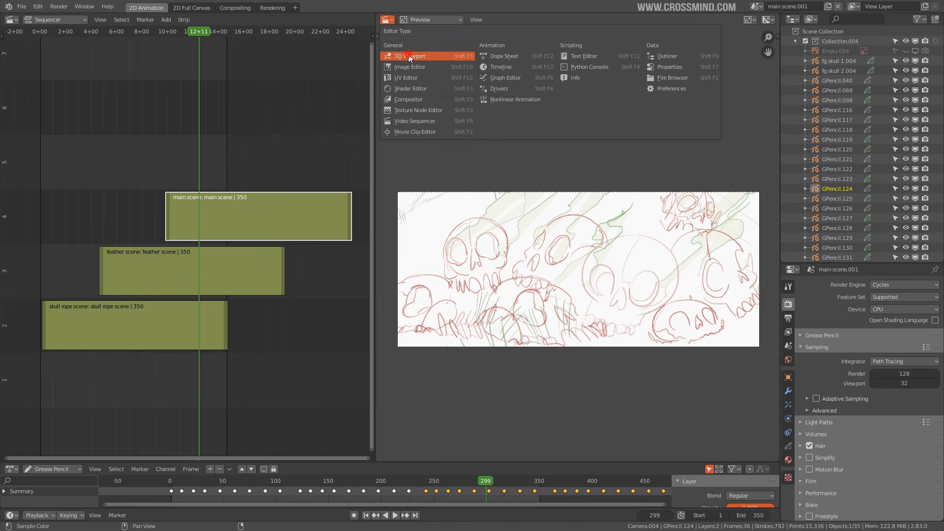
pyautogui.click(408, 53)
pyautogui.moveTo(590, 246); pyautogui.dragTo(532, 240, button='middle')
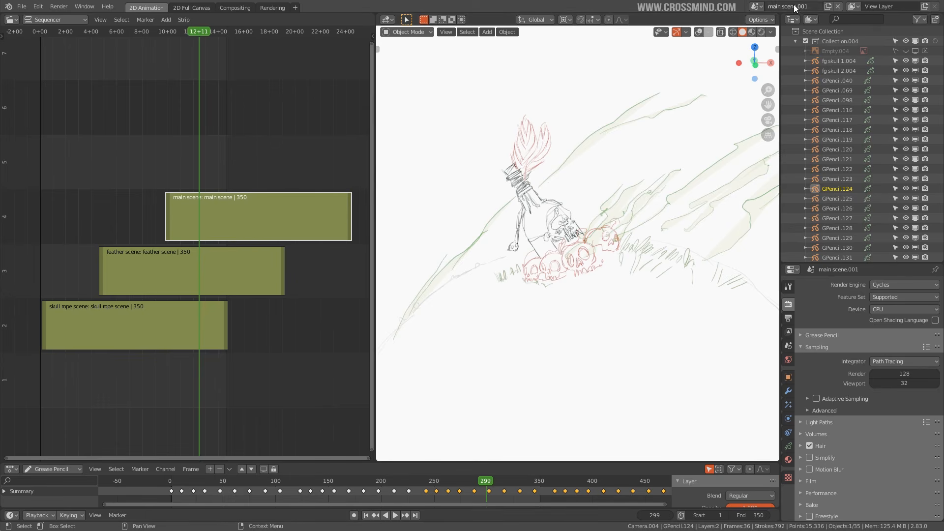
pyautogui.click(155, 270)
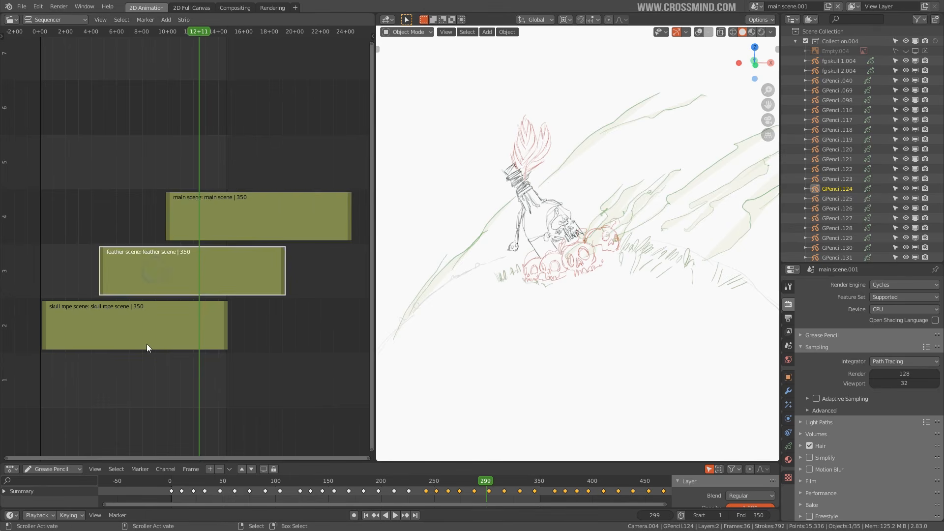
pyautogui.click(206, 205)
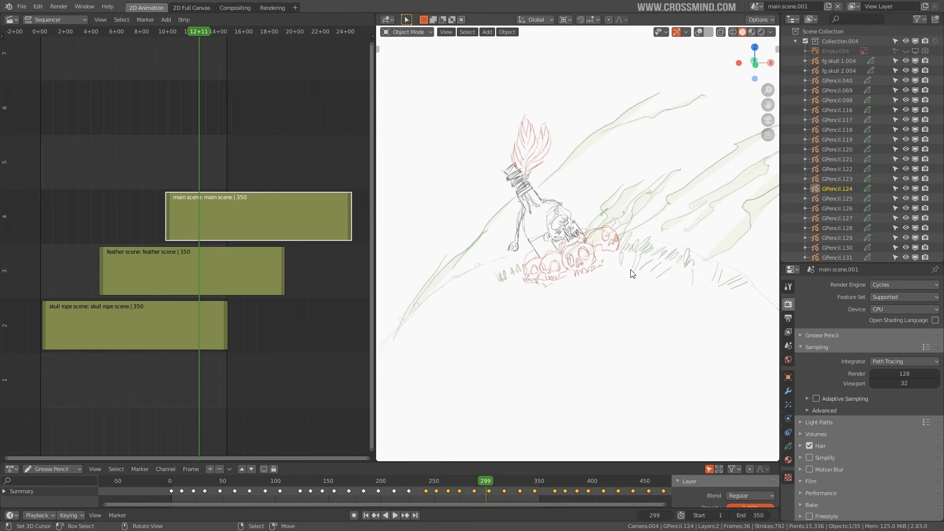
pyautogui.click(388, 19)
pyautogui.moveTo(573, 302); pyautogui.dragTo(568, 297, button='middle')
pyautogui.press('KP_0')
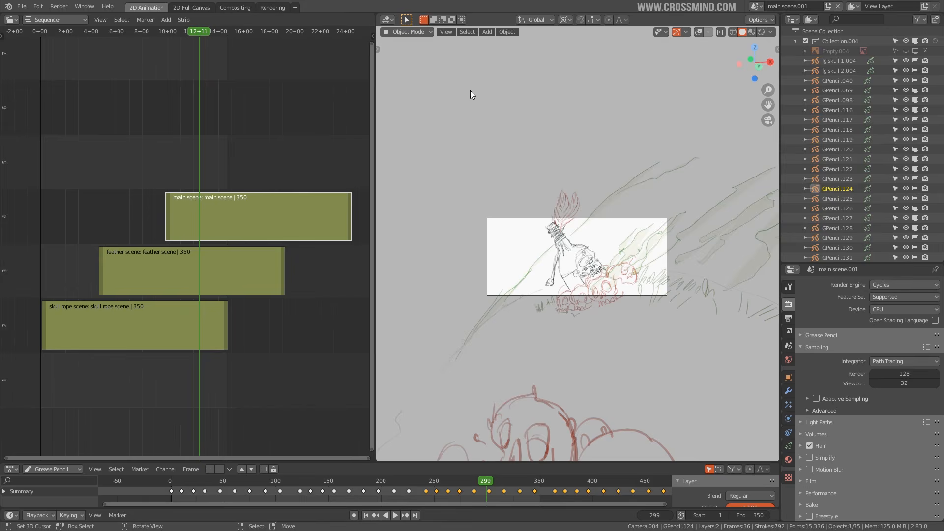
# Change the 3D Viewport area to a Video Sequencer showing the combined Sequencer/Preview view
pyautogui.click(387, 20)
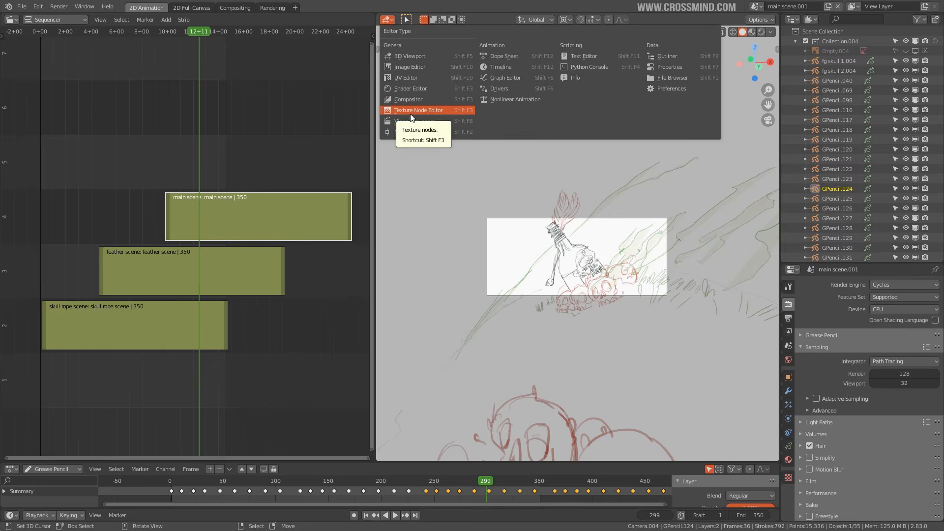
pyautogui.click(410, 120)
pyautogui.click(451, 20)
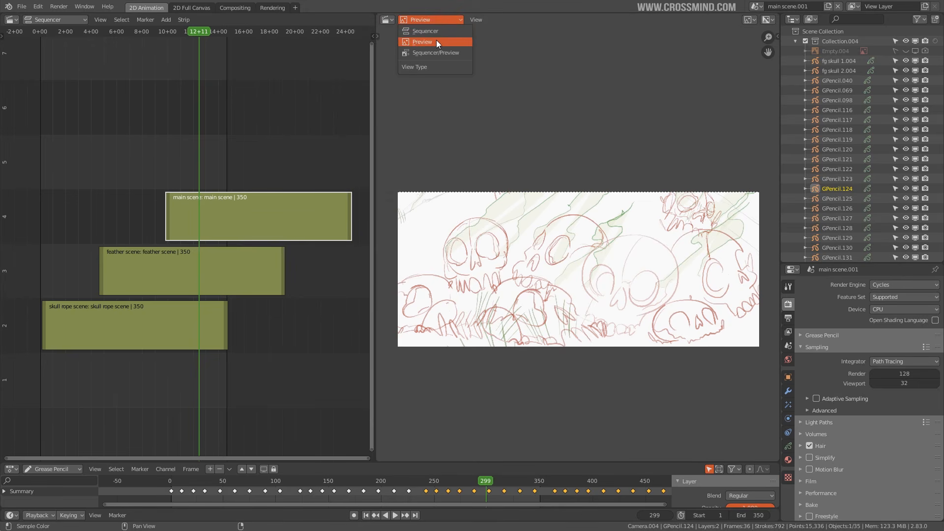
pyautogui.click(439, 52)
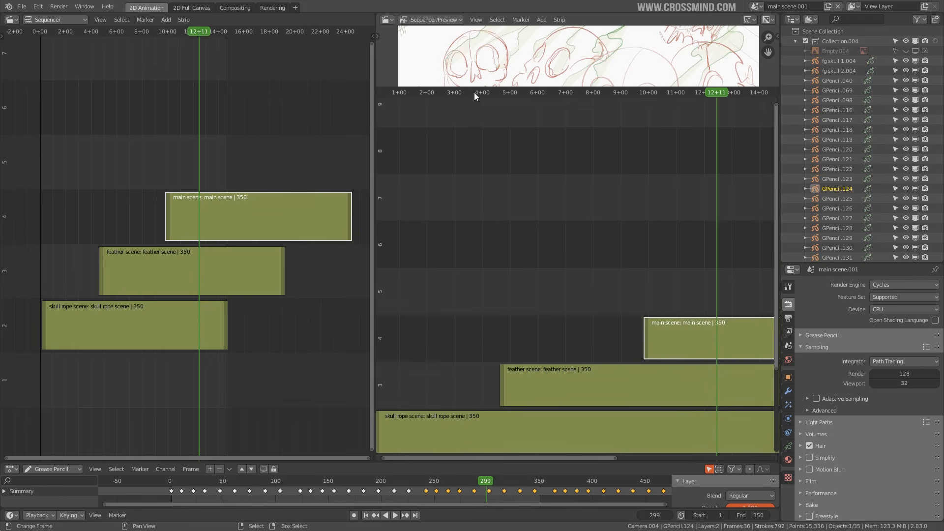
# Merge the separate sequencer area into the combined Sequencer/Preview and enlarge its preview to about half the height
pyautogui.moveTo(380, 19); pyautogui.dragTo(276, 27)
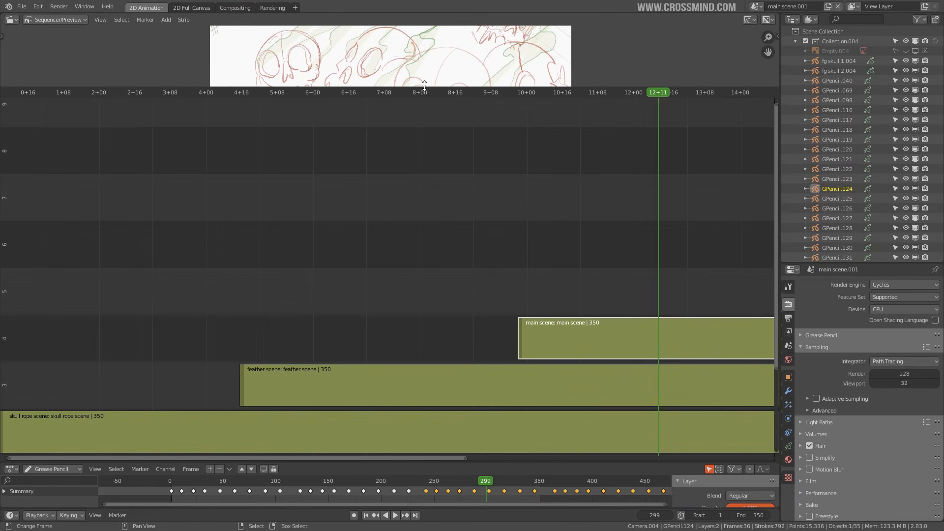
pyautogui.moveTo(425, 87); pyautogui.dragTo(418, 253)
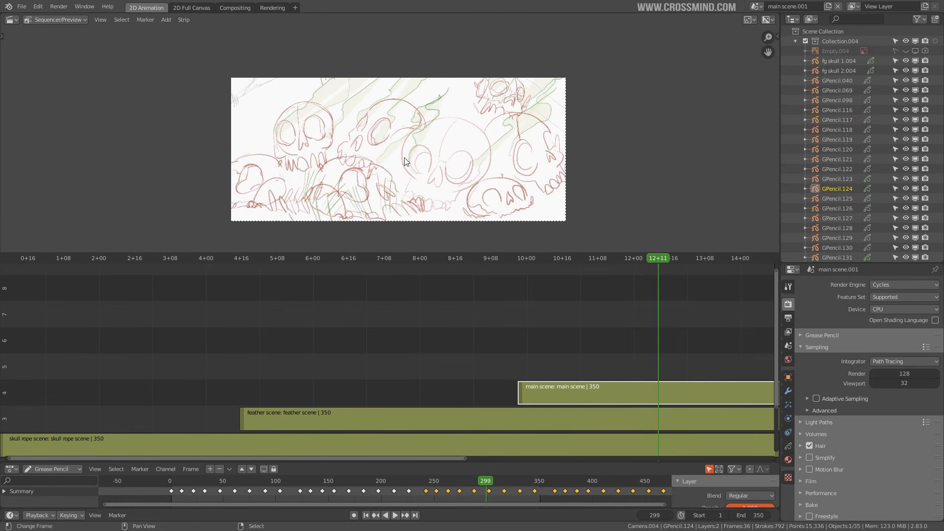
pyautogui.scroll(1, 404, 162)
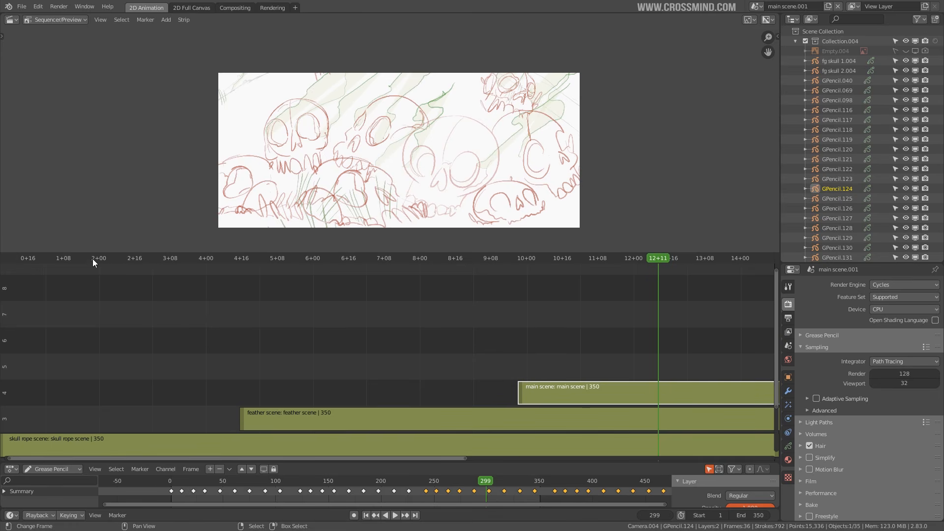
# Scrub and play the combined edit to review the cuts between the skull rope, feather and main scene strips
pyautogui.moveTo(92, 258); pyautogui.dragTo(440, 332)
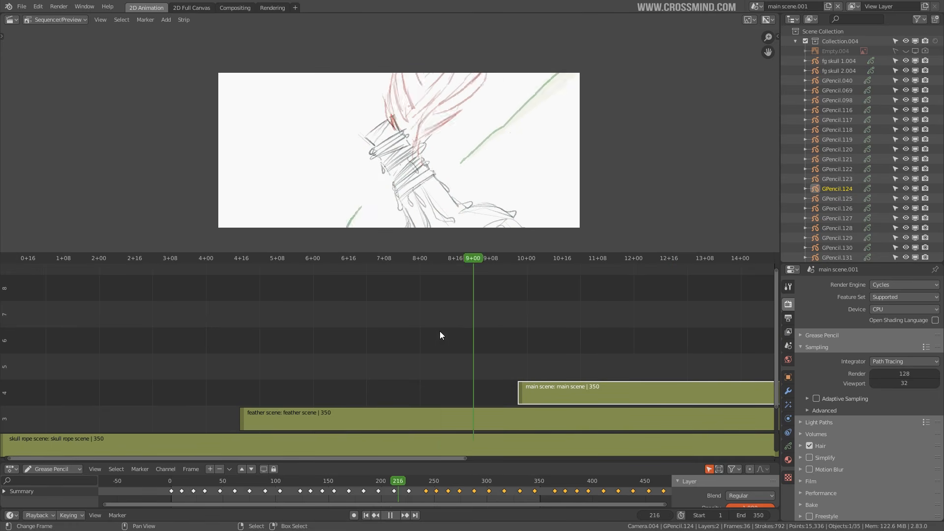
pyautogui.scroll(-3, 387, 368)
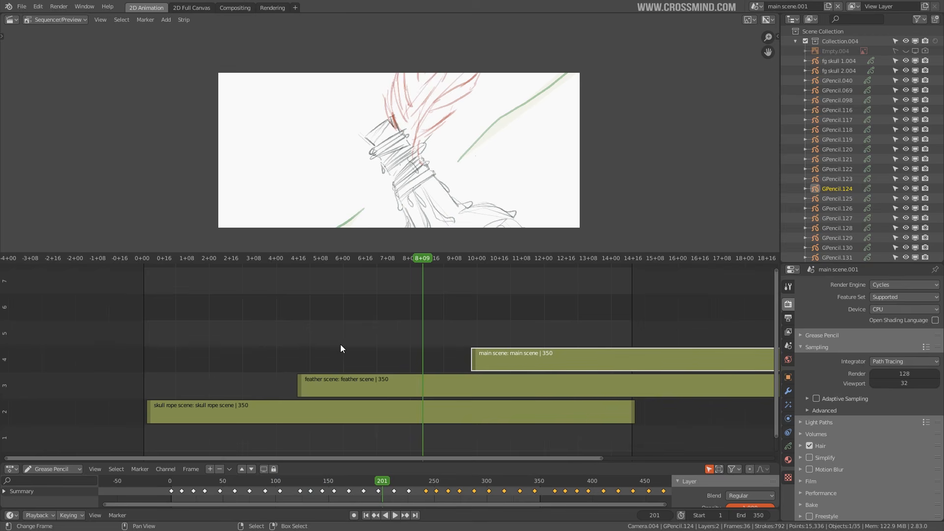
pyautogui.scroll(1, 305, 350)
pyautogui.moveTo(54, 268); pyautogui.dragTo(276, 299)
pyautogui.press('KP_0')
pyautogui.scroll(-3, 320, 398)
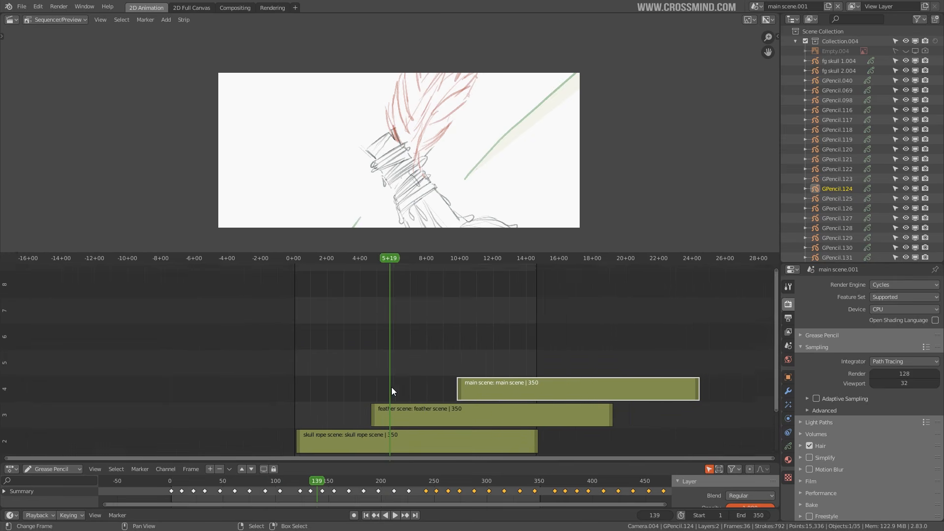
pyautogui.scroll(3, 445, 384)
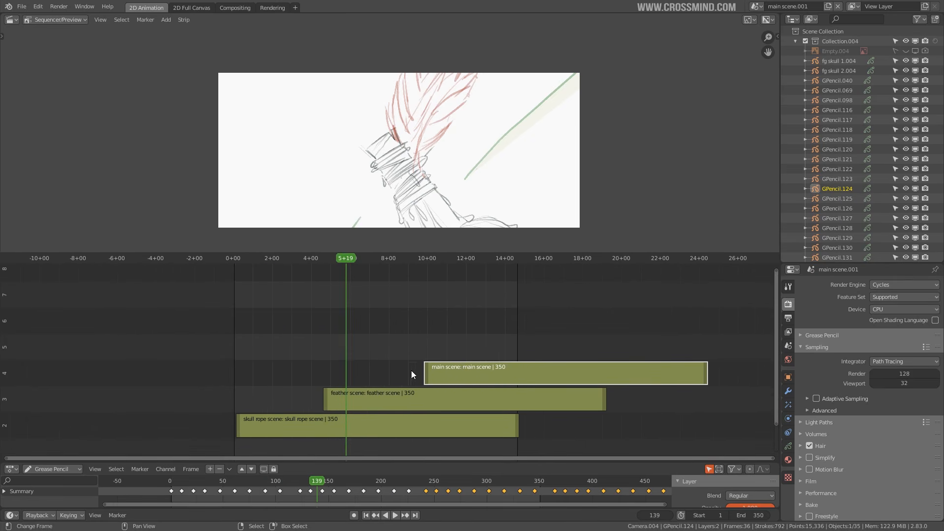
pyautogui.moveTo(373, 273); pyautogui.dragTo(348, 270)
pyautogui.scroll(2, 359, 320)
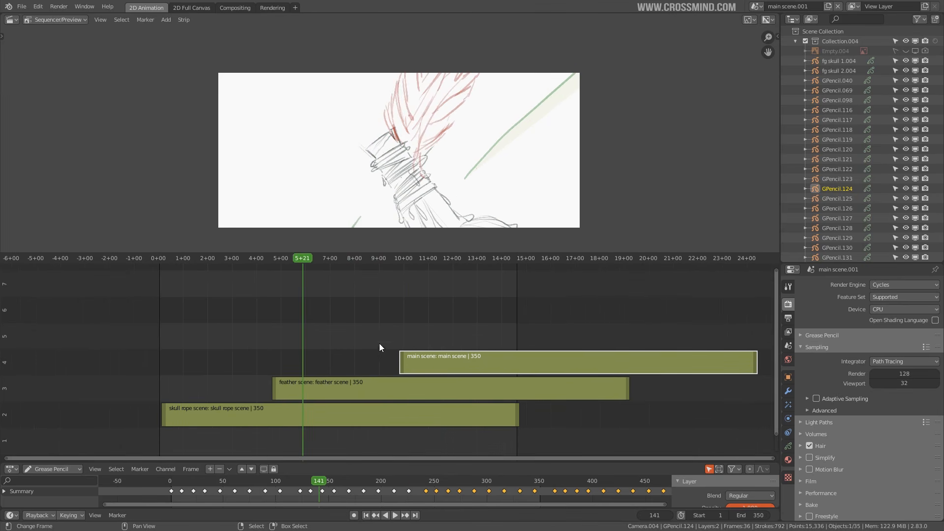
pyautogui.click(352, 402)
pyautogui.click(359, 426)
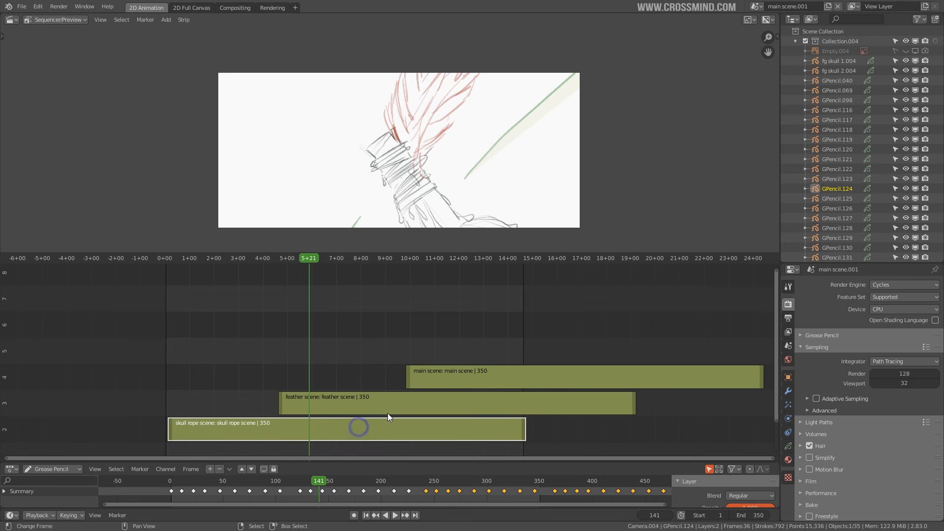
pyautogui.click(430, 377)
pyautogui.moveTo(300, 264); pyautogui.dragTo(450, 264)
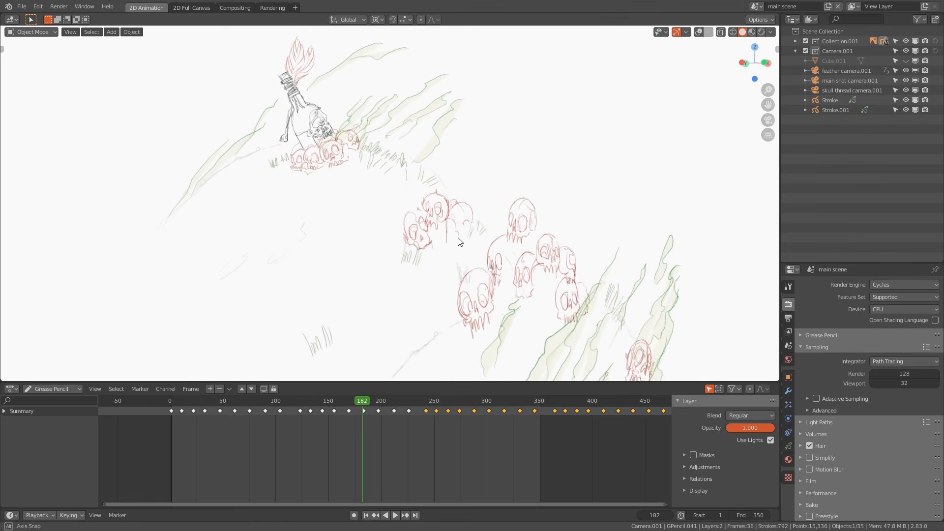
# Enlarge the 3D Viewport downward over the Dope Sheet and view the main scene through its active camera
pyautogui.moveTo(460, 241); pyautogui.dragTo(468, 259, button='middle')
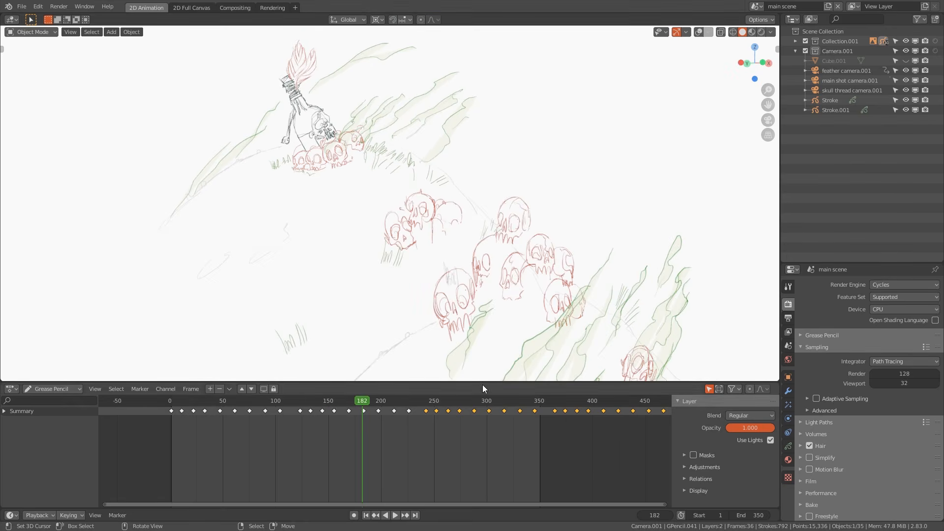
pyautogui.moveTo(483, 383); pyautogui.dragTo(483, 462)
pyautogui.moveTo(479, 373)
pyautogui.mouseDown(button='middle')
pyautogui.moveTo(477, 337)
pyautogui.moveTo(405, 246)
pyautogui.moveTo(473, 266)
pyautogui.mouseUp(button='middle')
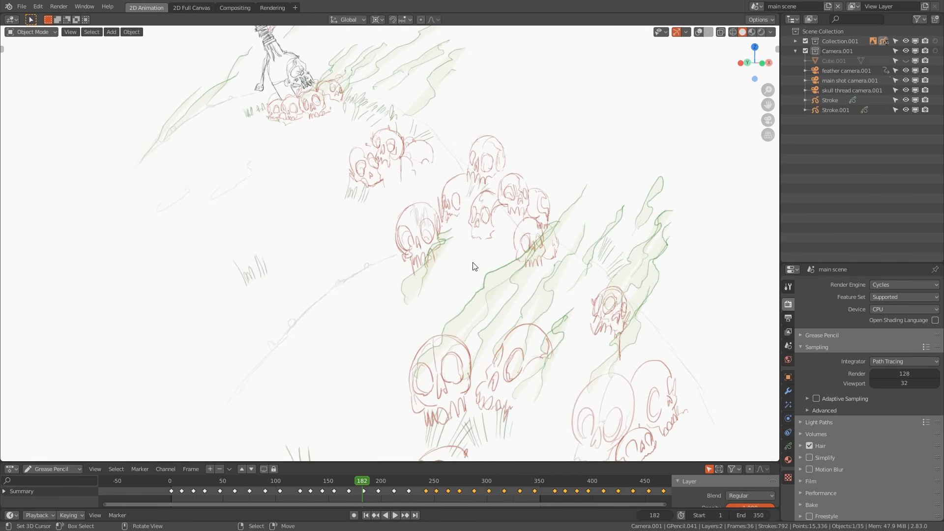
pyautogui.press('KP_0')
pyautogui.scroll(1, 459, 276)
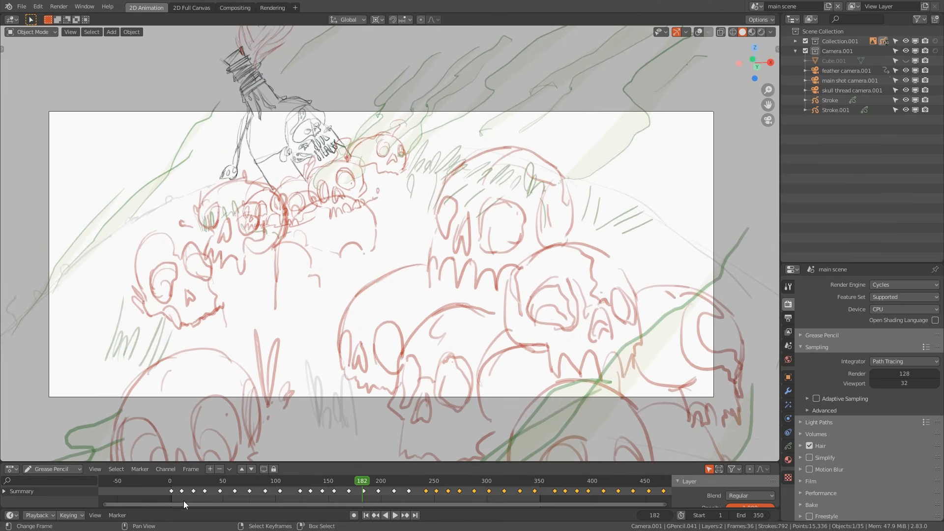
# Play the main scene's camera animation from near the timeline's start and stop the playback
pyautogui.click(176, 498)
pyautogui.press('space')
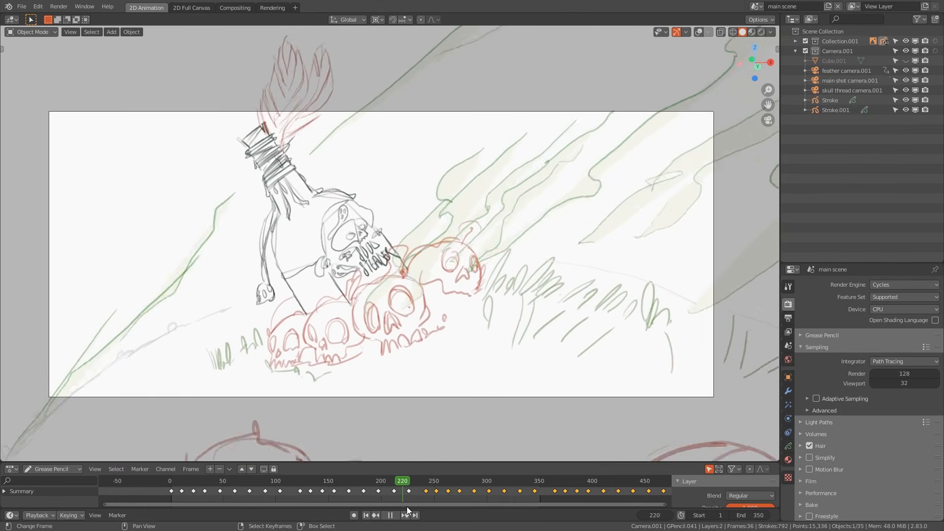
pyautogui.press('space')
# Widen the 3D Viewport over the Outliner and Properties editors and replay the camera shot from near the timeline's start
pyautogui.moveTo(781, 183); pyautogui.dragTo(929, 184)
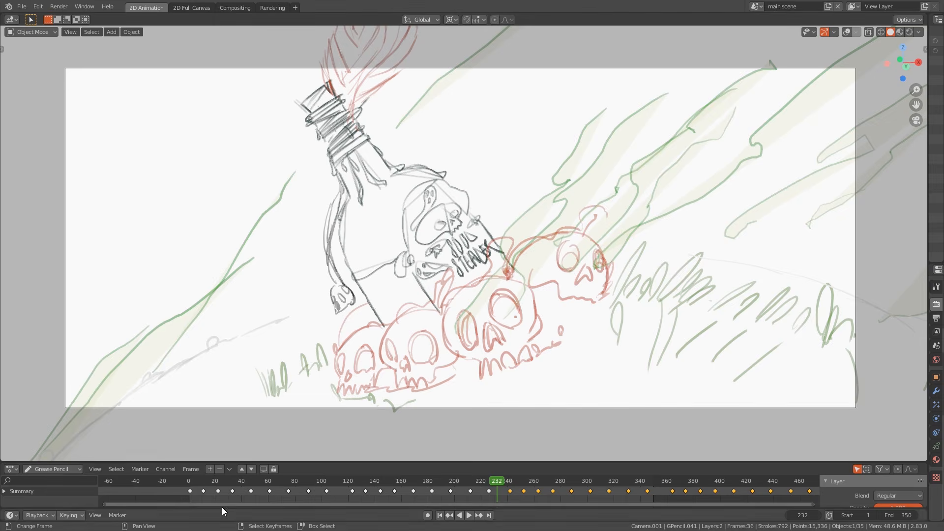
pyautogui.click(199, 499)
pyautogui.press('space')
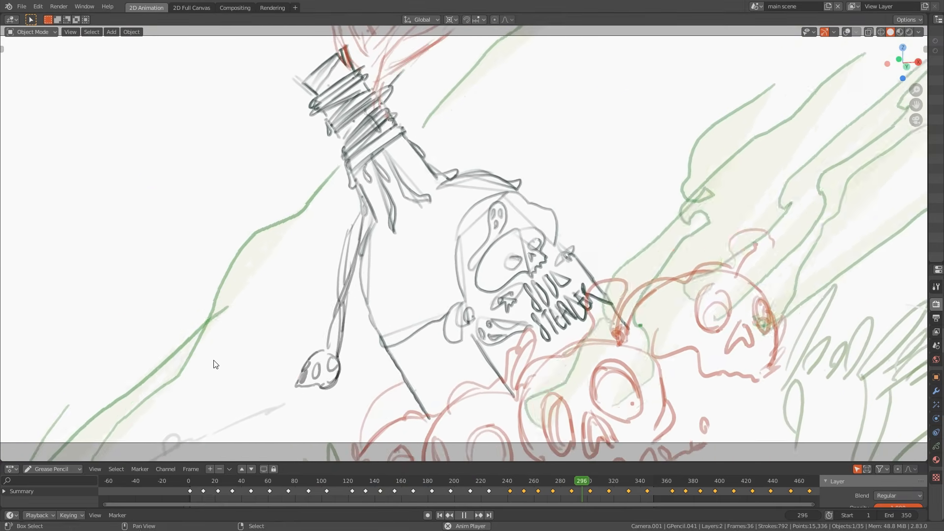
pyautogui.hotkey('alt', 'Tab')
pyautogui.click(304, 162)
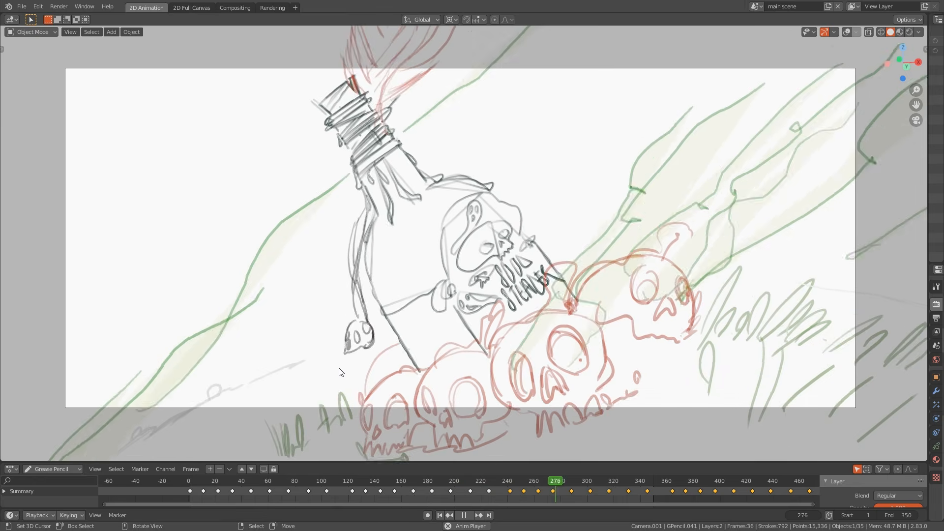